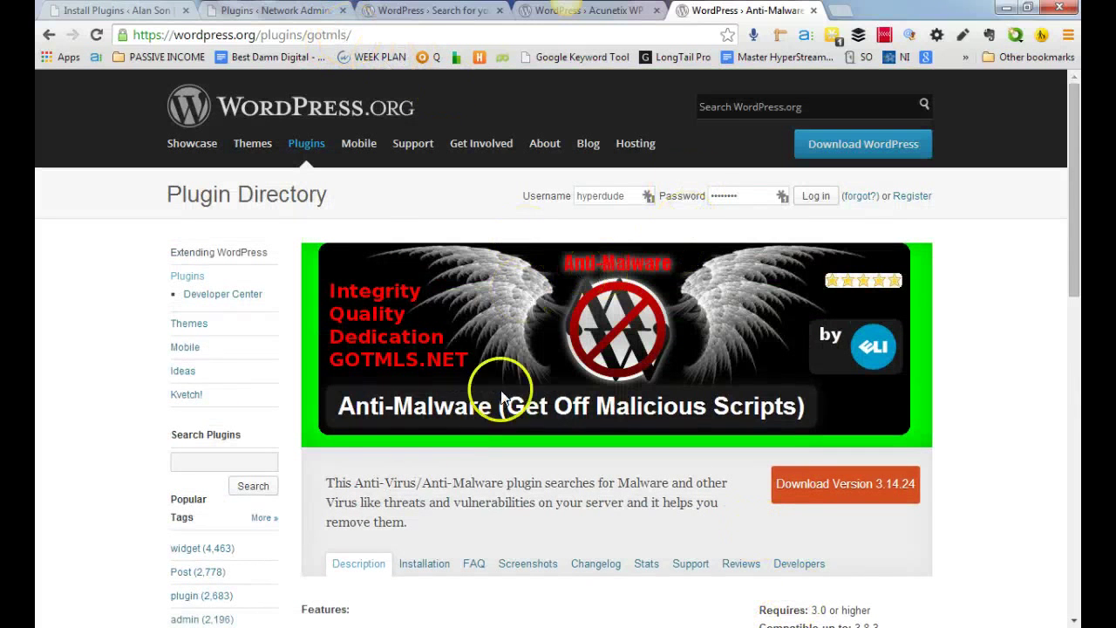
Copy the name Anti-Malware from its plugin directory page and return to the site's Install Plugins page
{"action": "left_click_drag", "start_coordinate": [335, 407], "coordinate": [479, 411]}
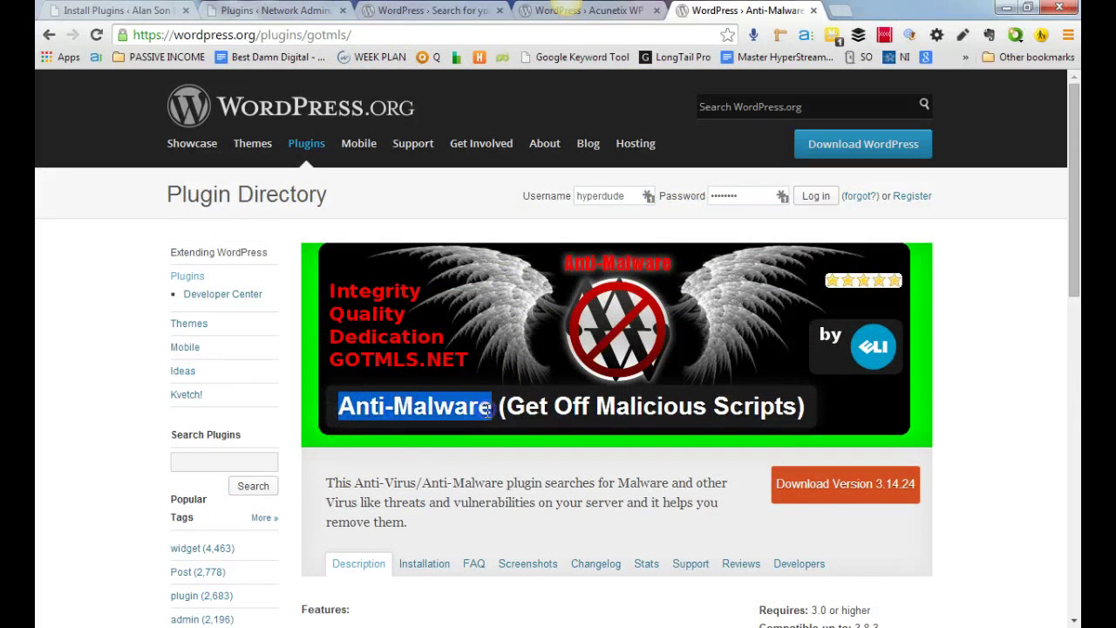
{"action": "left_click", "coordinate": [602, 11]}
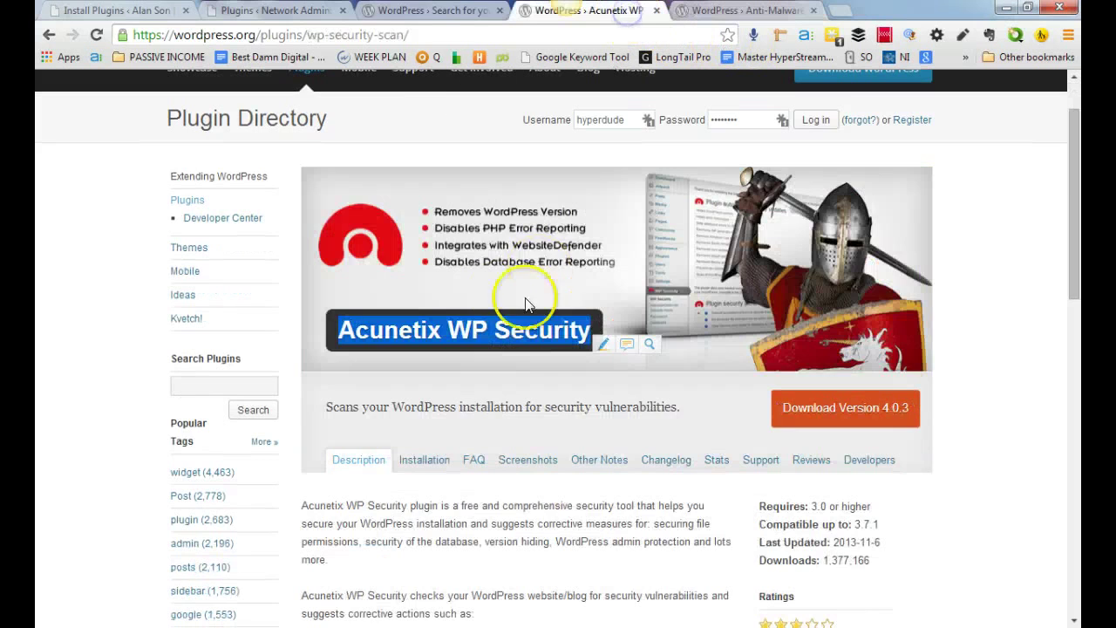
{"action": "left_click", "coordinate": [427, 9]}
{"action": "left_click", "coordinate": [259, 10]}
{"action": "left_click", "coordinate": [166, 11]}
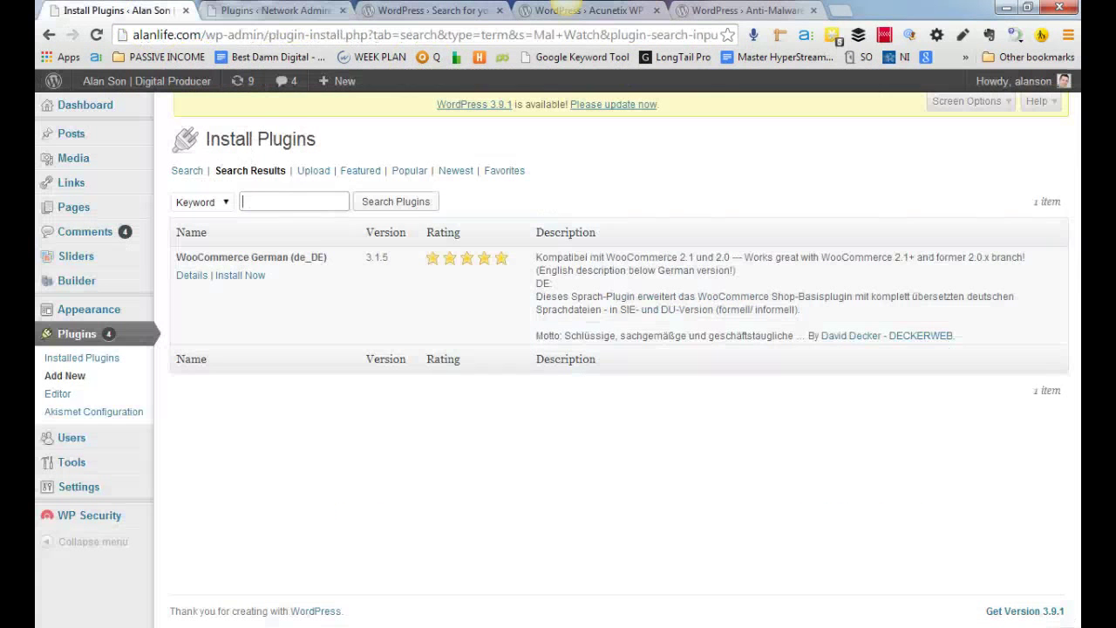
Search the installable plugins by the keyword Malware
{"action": "left_click", "coordinate": [302, 203]}
{"action": "type", "text": "Anti-Malware"}
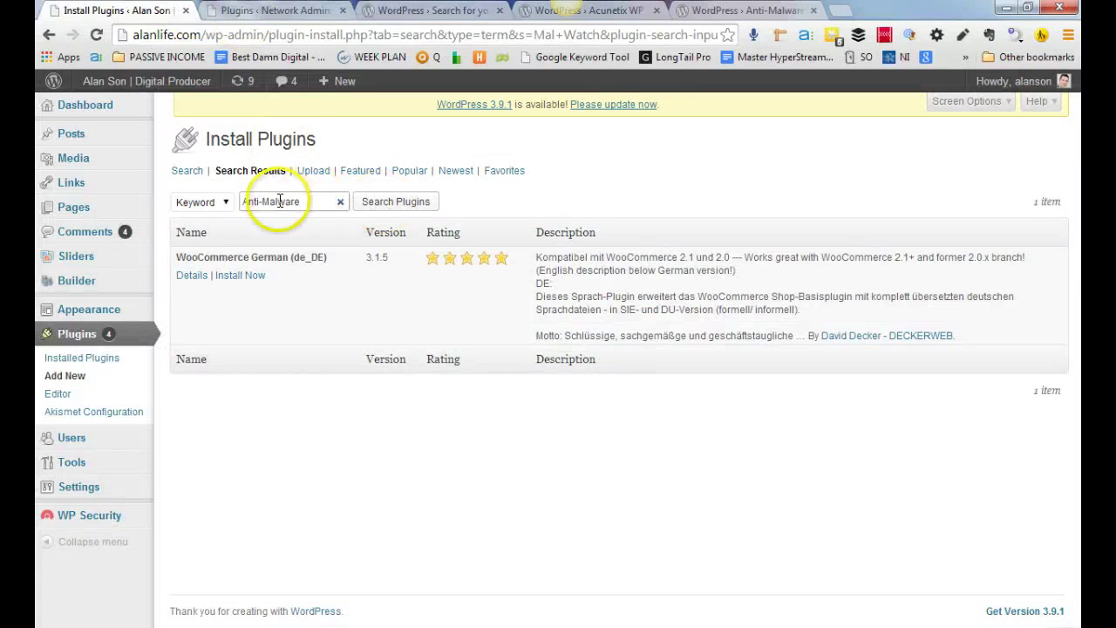
{"action": "left_click_drag", "start_coordinate": [260, 202], "coordinate": [229, 206]}
{"action": "key", "text": "BackSpace"}
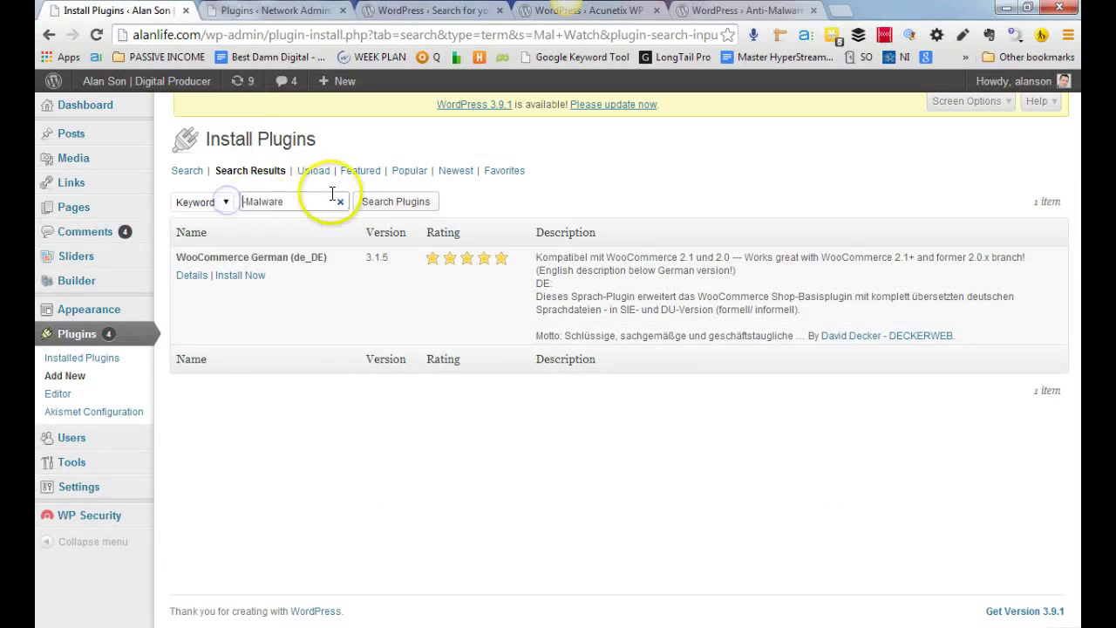
{"action": "left_click", "coordinate": [410, 204]}
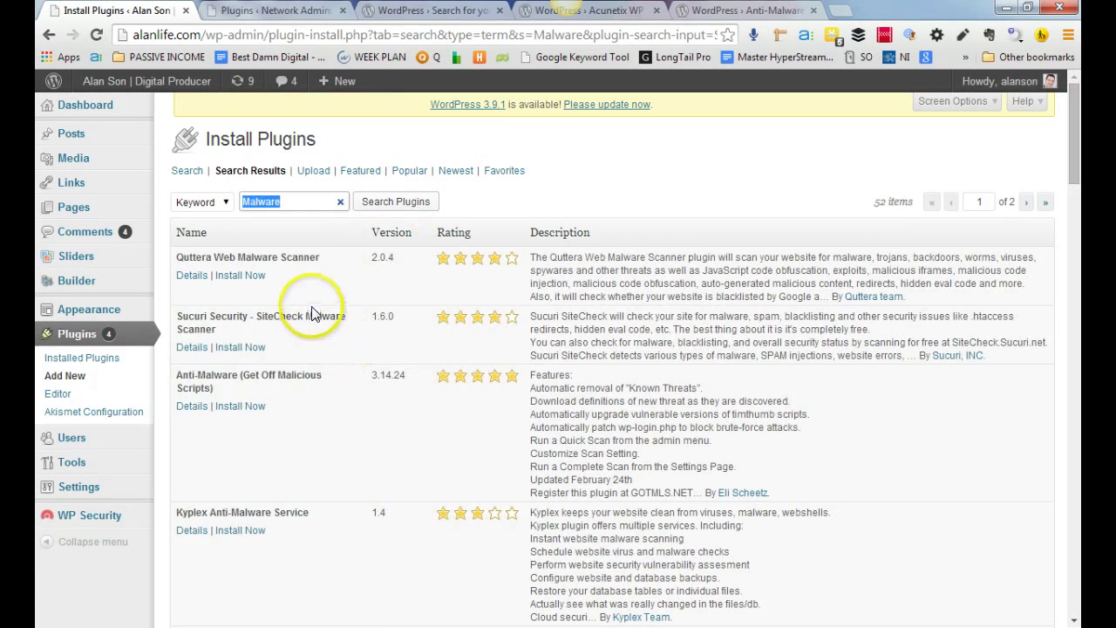
Install the Anti-Malware (Get Off Malicious Scripts) plugin and activate it
{"action": "left_click", "coordinate": [244, 407]}
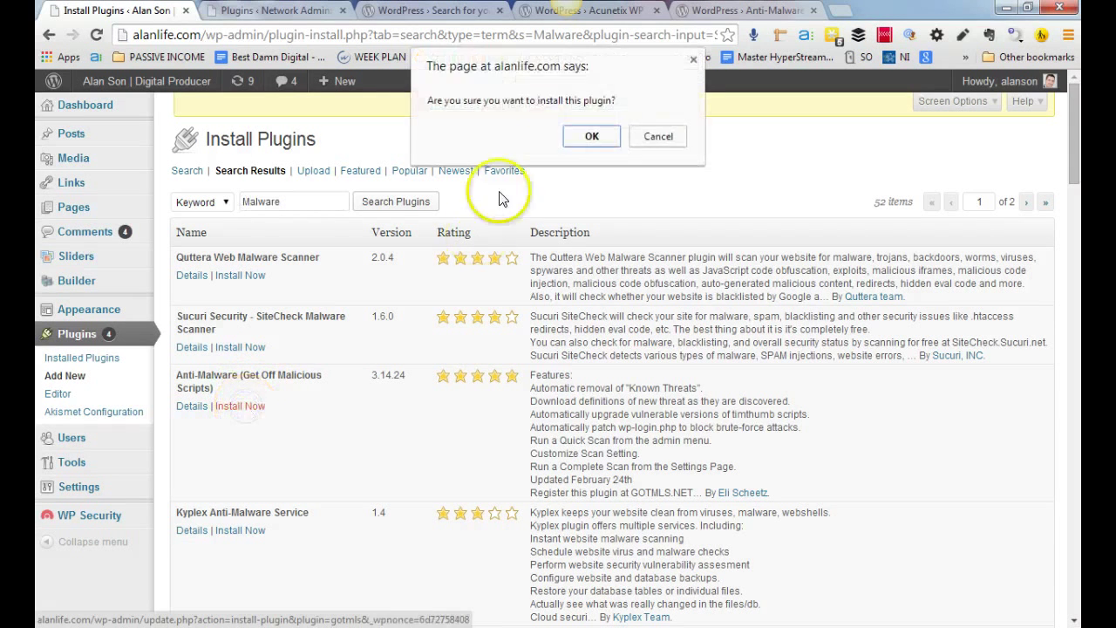
{"action": "left_click", "coordinate": [595, 135]}
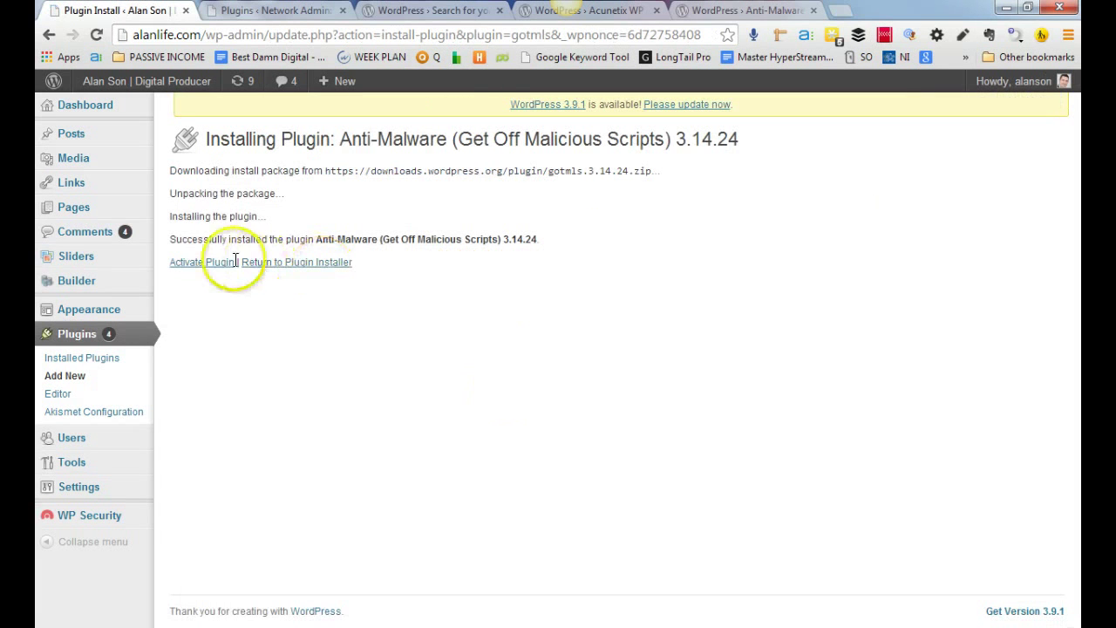
{"action": "left_click", "coordinate": [219, 263]}
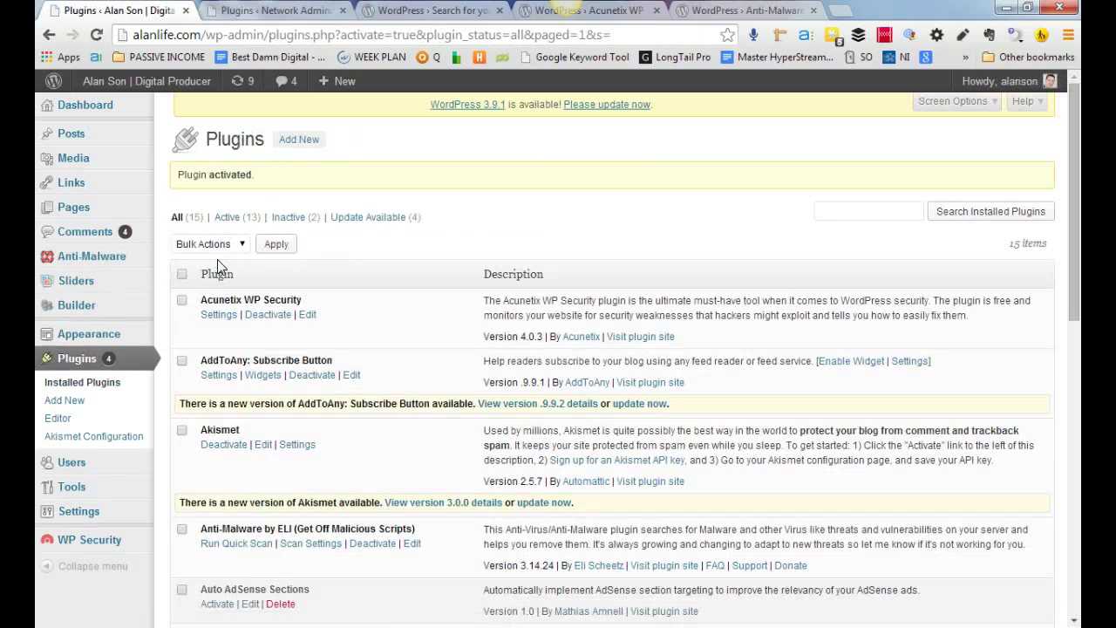
{"action": "left_click", "coordinate": [103, 262]}
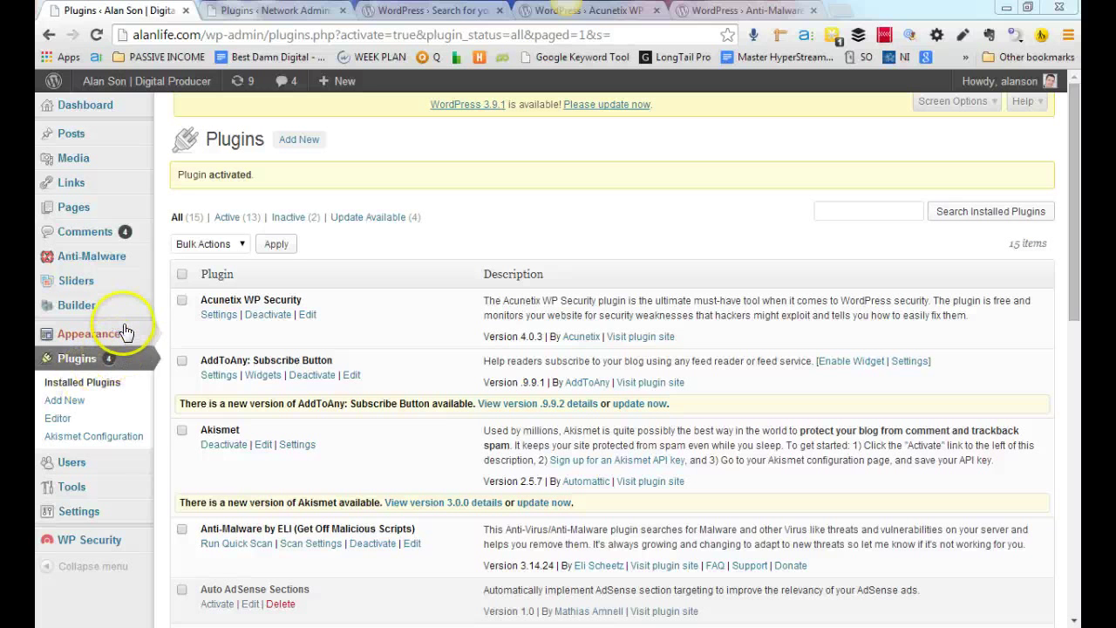
Open the WP Security dashboard and review the list of current alerts
{"action": "mouse_move", "coordinate": [126, 331]}
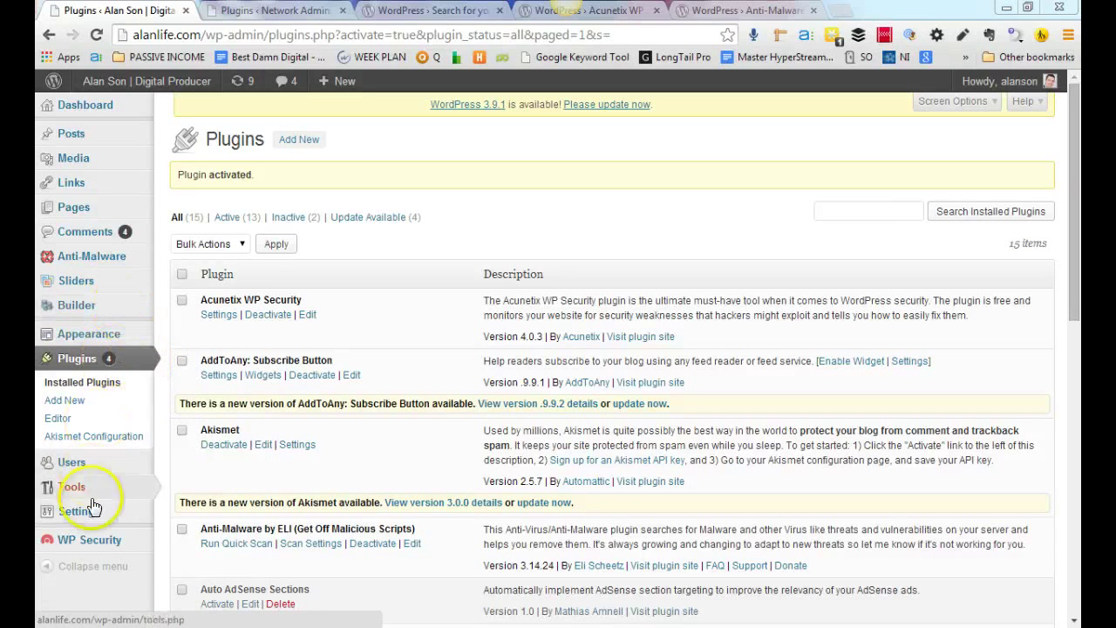
{"action": "mouse_move", "coordinate": [91, 547]}
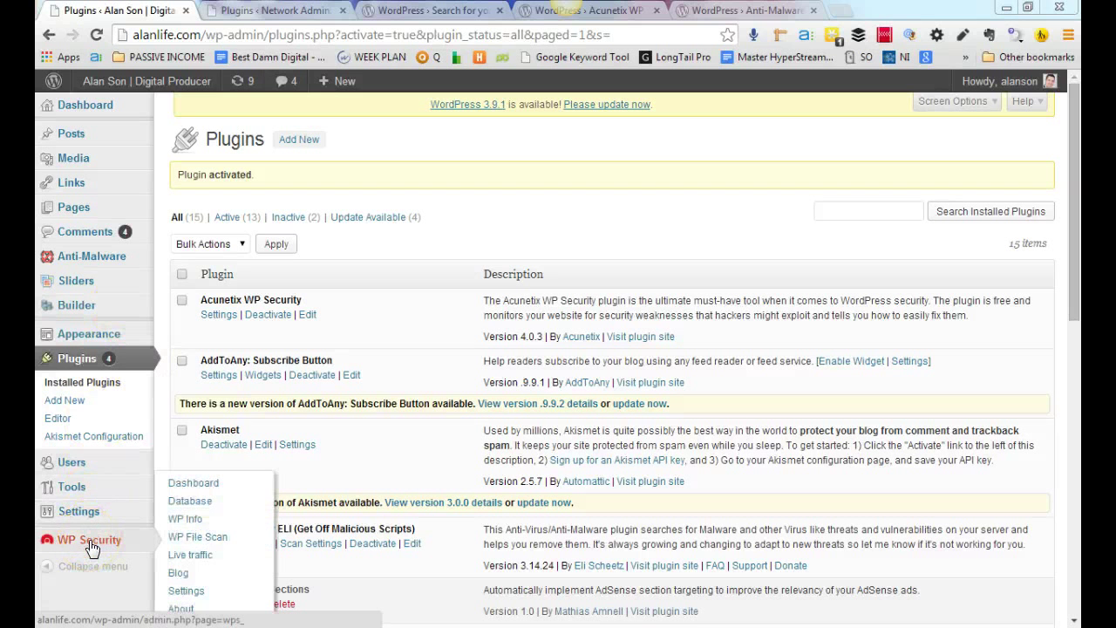
{"action": "left_click", "coordinate": [207, 489]}
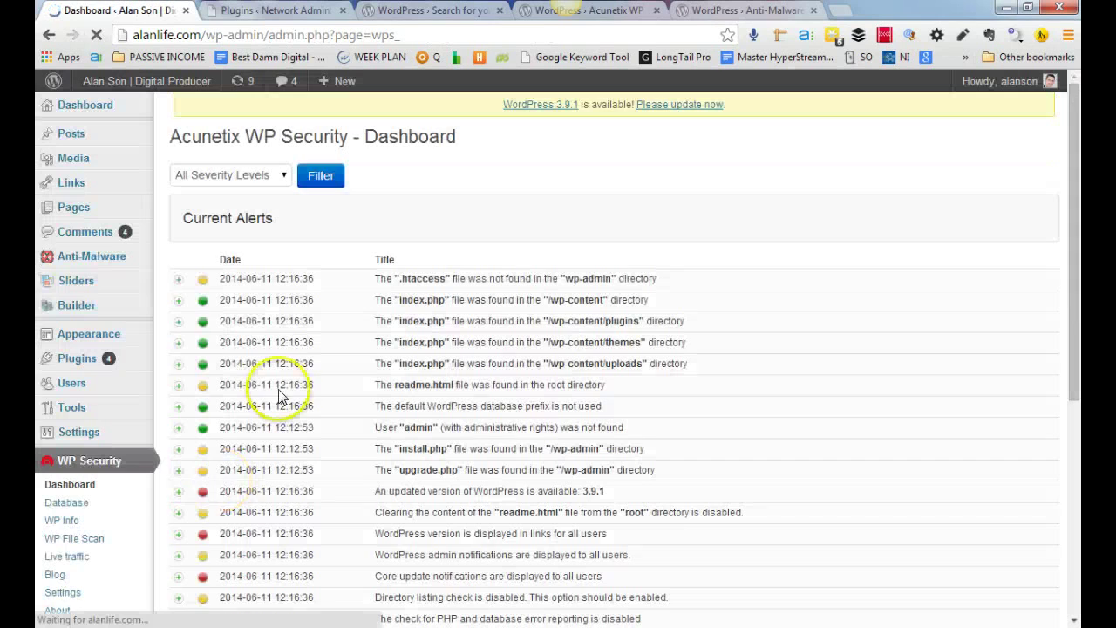
{"action": "scroll", "coordinate": [282, 388], "scroll_direction": "down", "scroll_amount": 3}
{"action": "scroll", "coordinate": [281, 388], "scroll_direction": "up", "scroll_amount": 3}
{"action": "scroll", "coordinate": [282, 388], "scroll_direction": "down", "scroll_amount": 3}
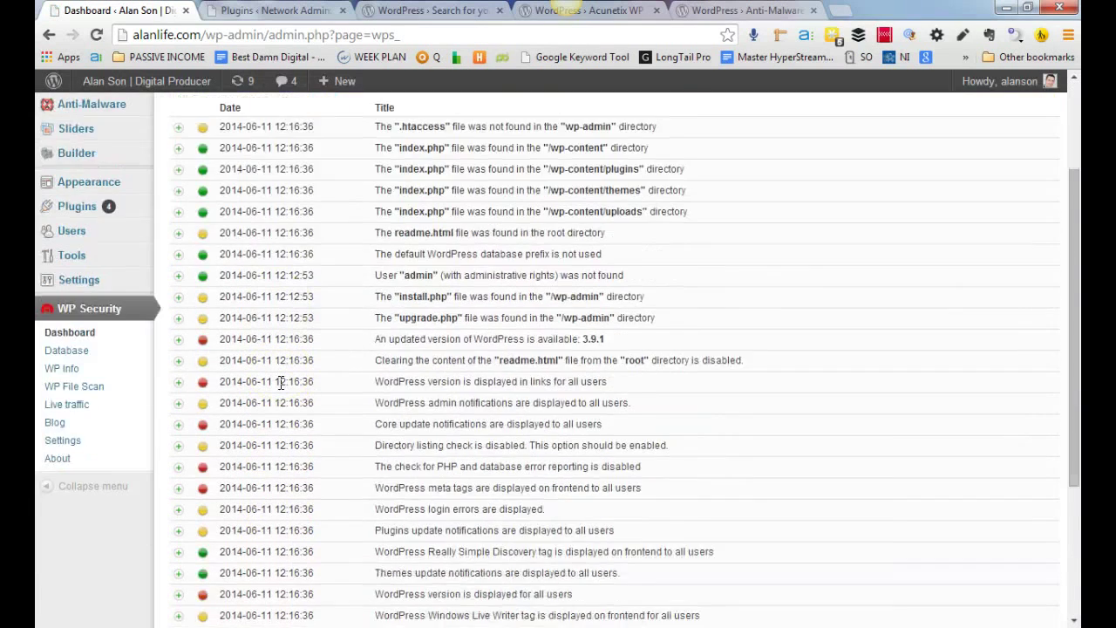
{"action": "scroll", "coordinate": [282, 388], "scroll_direction": "up", "scroll_amount": 3}
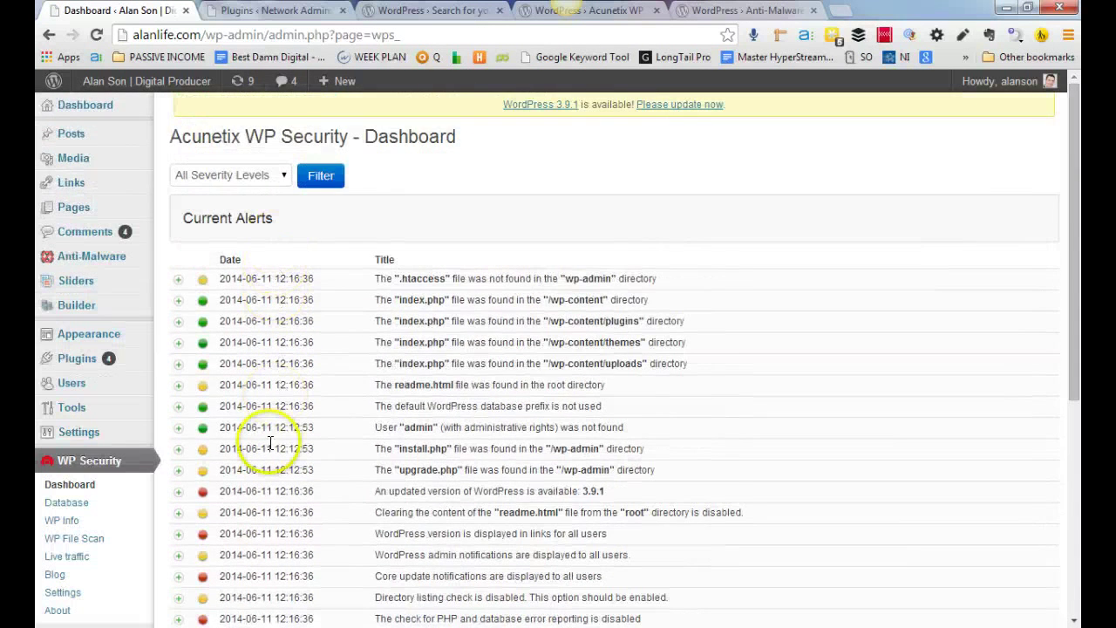
{"action": "scroll", "coordinate": [248, 403], "scroll_direction": "down", "scroll_amount": 3}
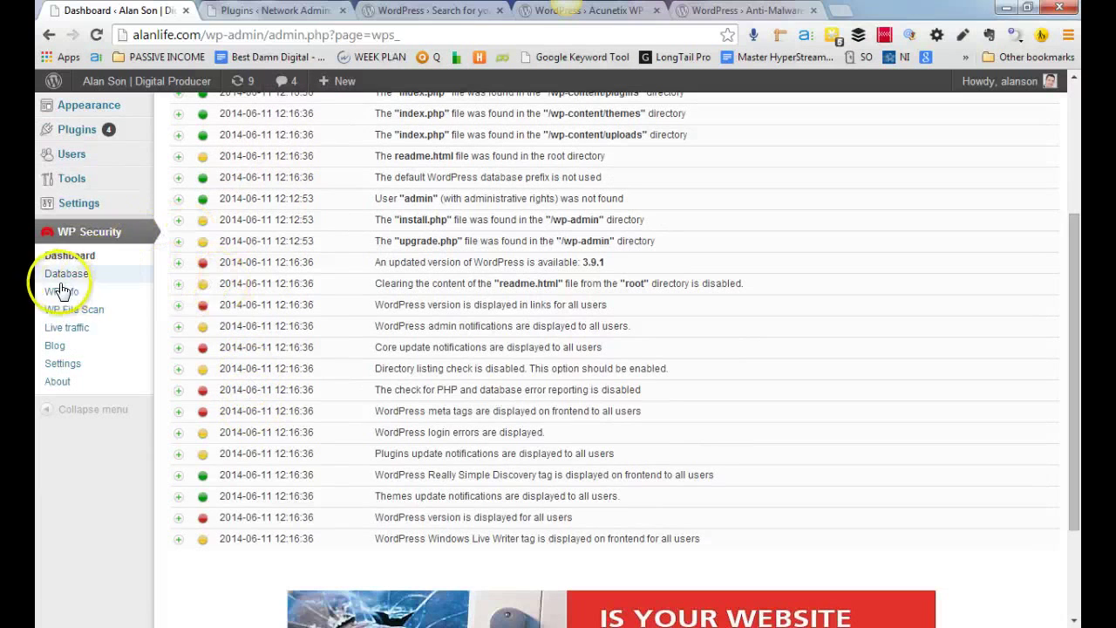
Open the WP Info page of WP Security and examine its server, WordPress scan and file scan reports
{"action": "left_click", "coordinate": [61, 298]}
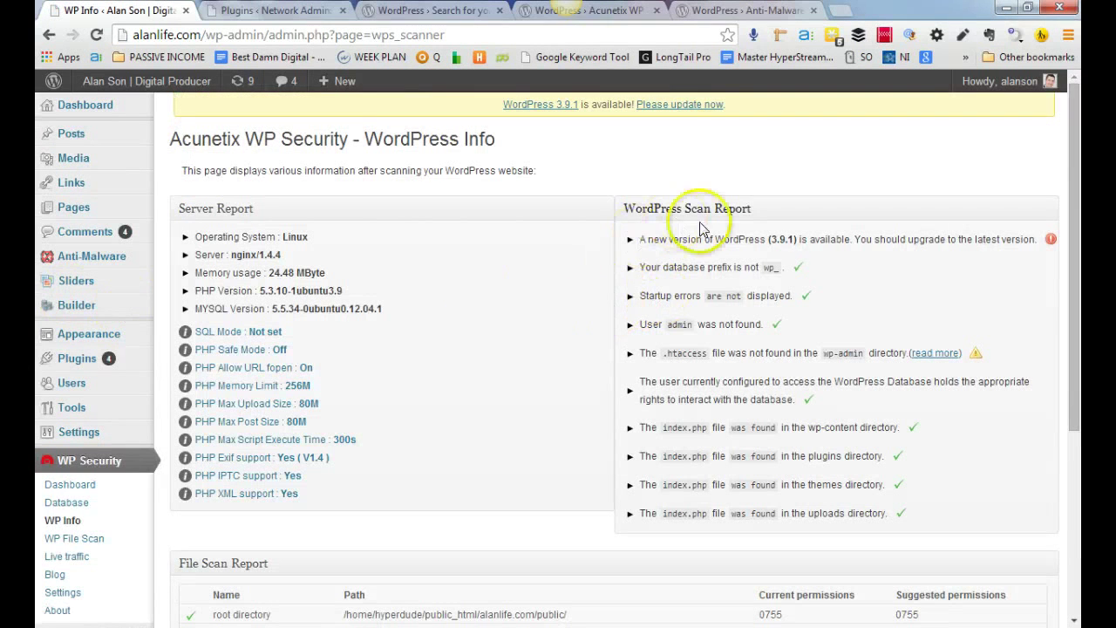
{"action": "mouse_move", "coordinate": [447, 328]}
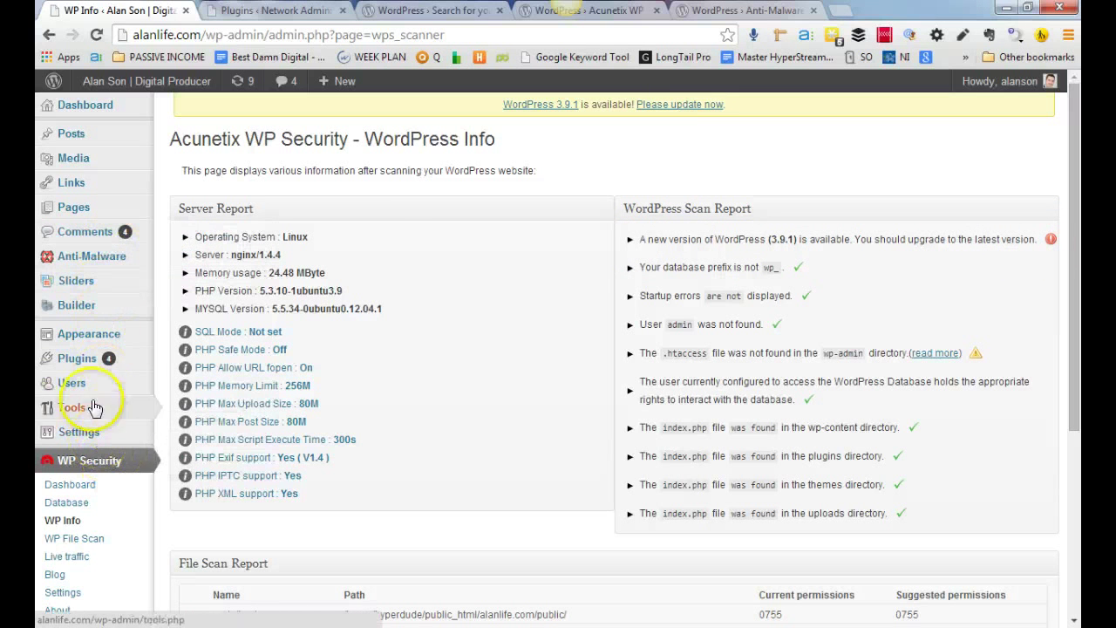
{"action": "scroll", "coordinate": [87, 386], "scroll_direction": "down", "scroll_amount": 5}
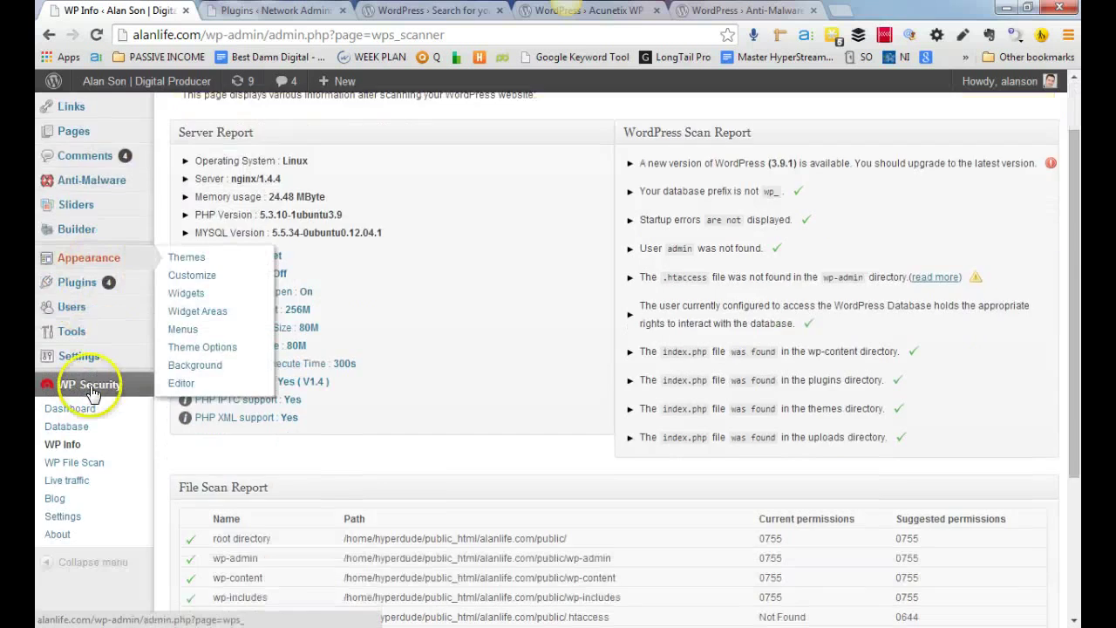
{"action": "scroll", "coordinate": [93, 381], "scroll_direction": "up", "scroll_amount": 4}
{"action": "mouse_move", "coordinate": [91, 375]}
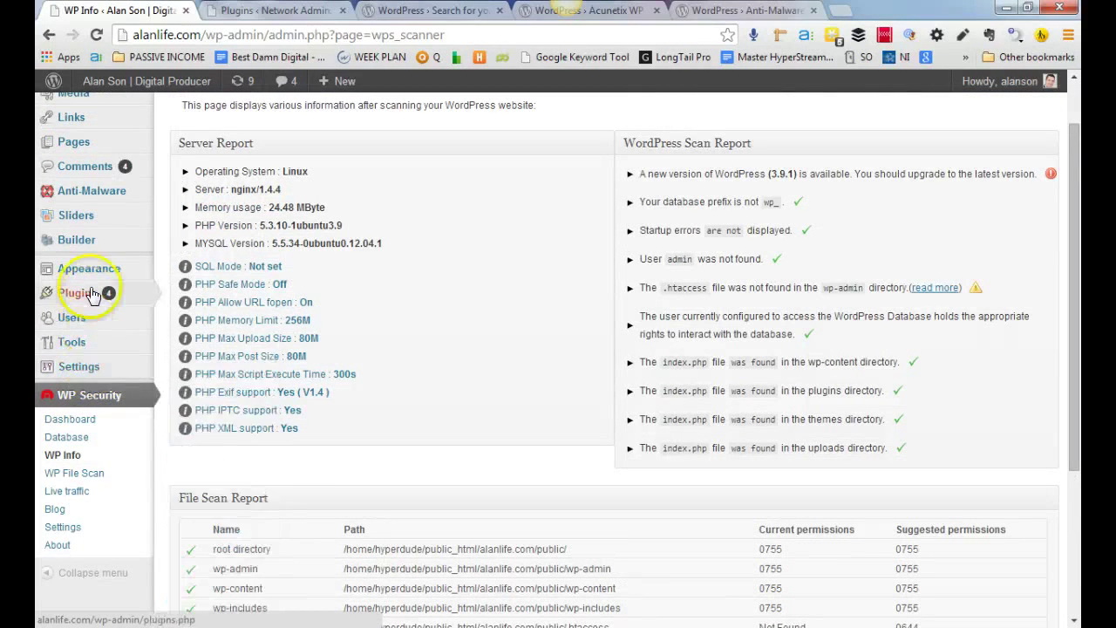
{"action": "mouse_move", "coordinate": [103, 279]}
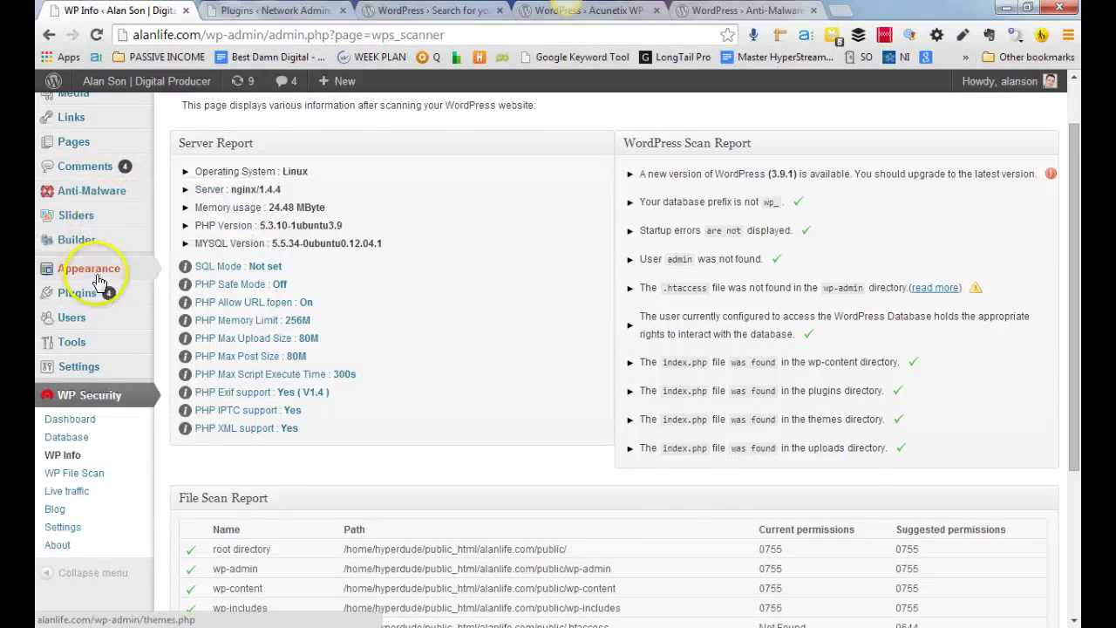
{"action": "scroll", "coordinate": [100, 261], "scroll_direction": "up", "scroll_amount": 1}
{"action": "mouse_move", "coordinate": [99, 232]}
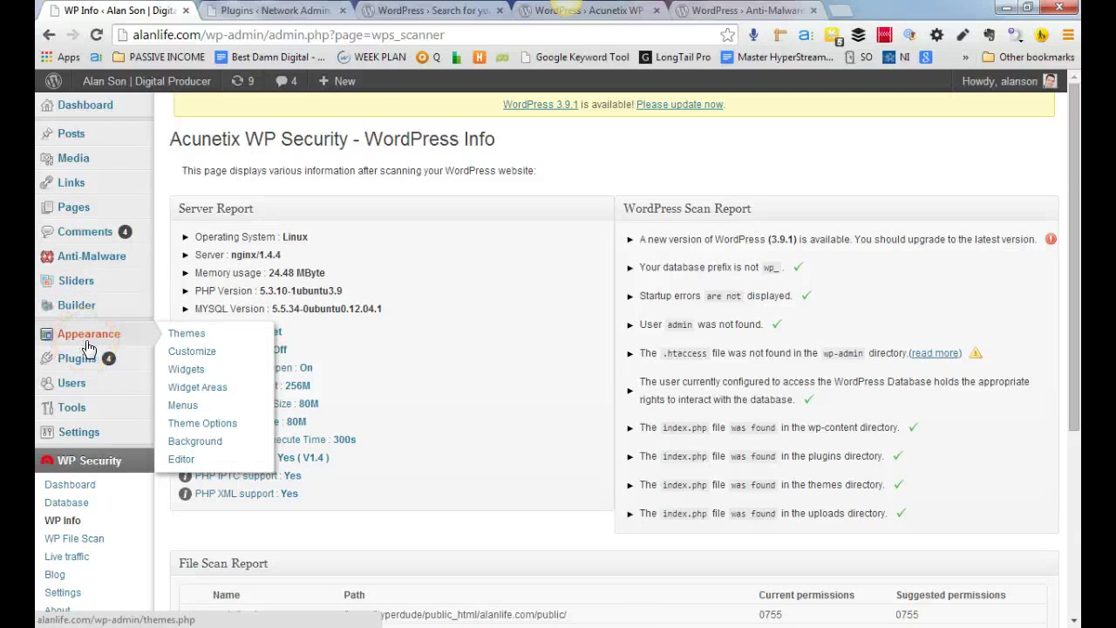
Open the site's Backup page and include the alan__wsd_plugin_alerts, alan__wsd_plugin_live_traffic and alan__wsd_plugin_scan tables in the immediate backup
{"action": "scroll", "coordinate": [87, 347], "scroll_direction": "down", "scroll_amount": 2}
{"action": "mouse_move", "coordinate": [87, 252]}
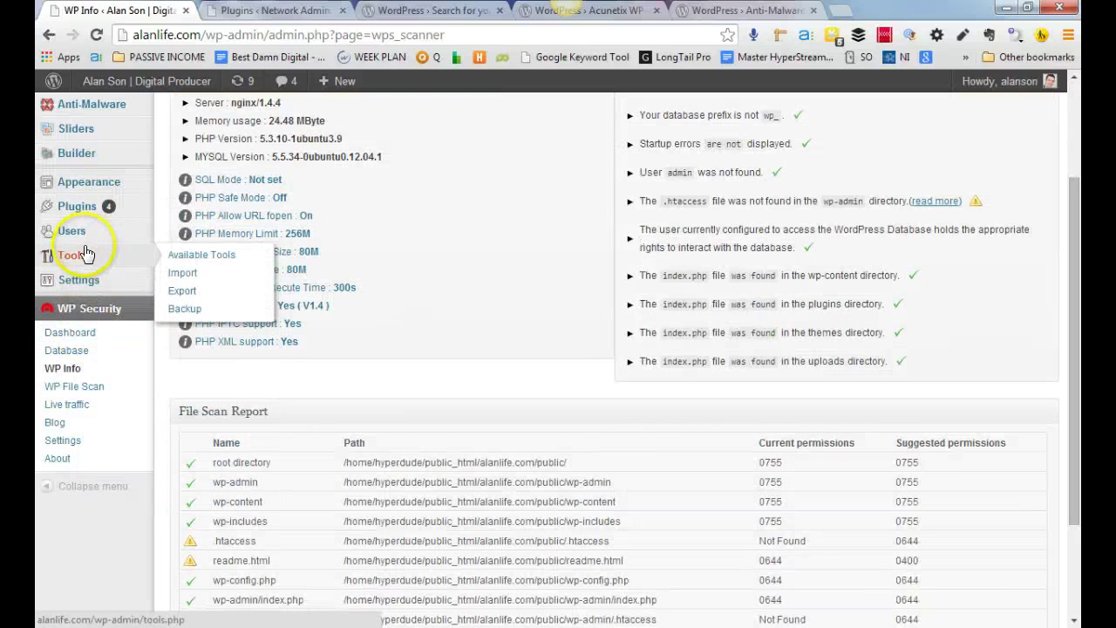
{"action": "left_click", "coordinate": [181, 310]}
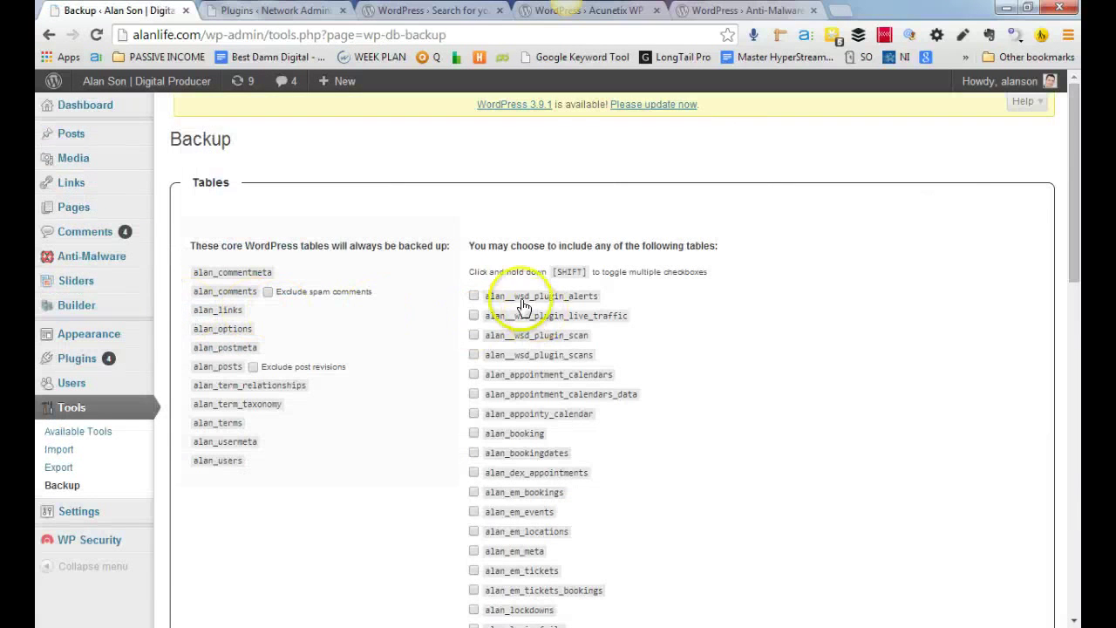
{"action": "scroll", "coordinate": [332, 381], "scroll_direction": "down", "scroll_amount": 10}
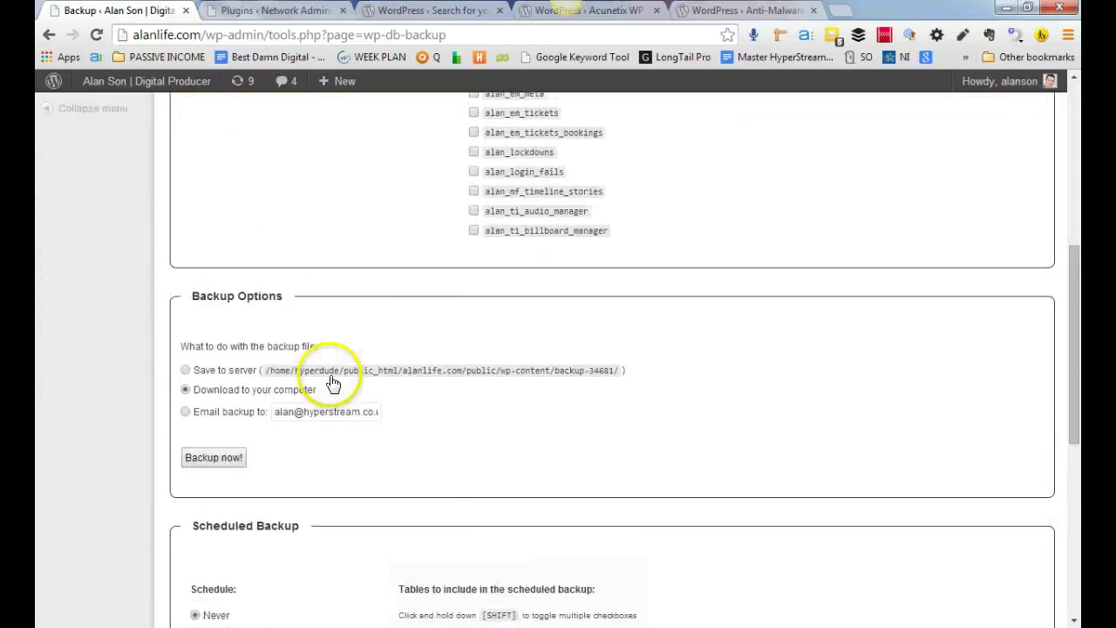
{"action": "scroll", "coordinate": [331, 382], "scroll_direction": "up", "scroll_amount": 10}
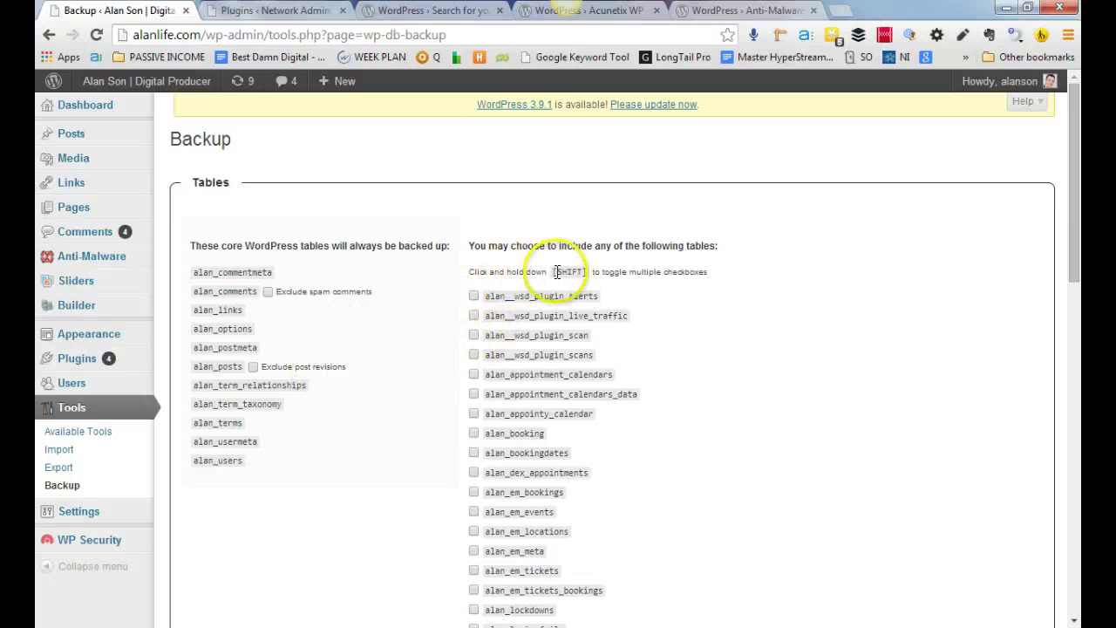
{"action": "left_click", "coordinate": [473, 297]}
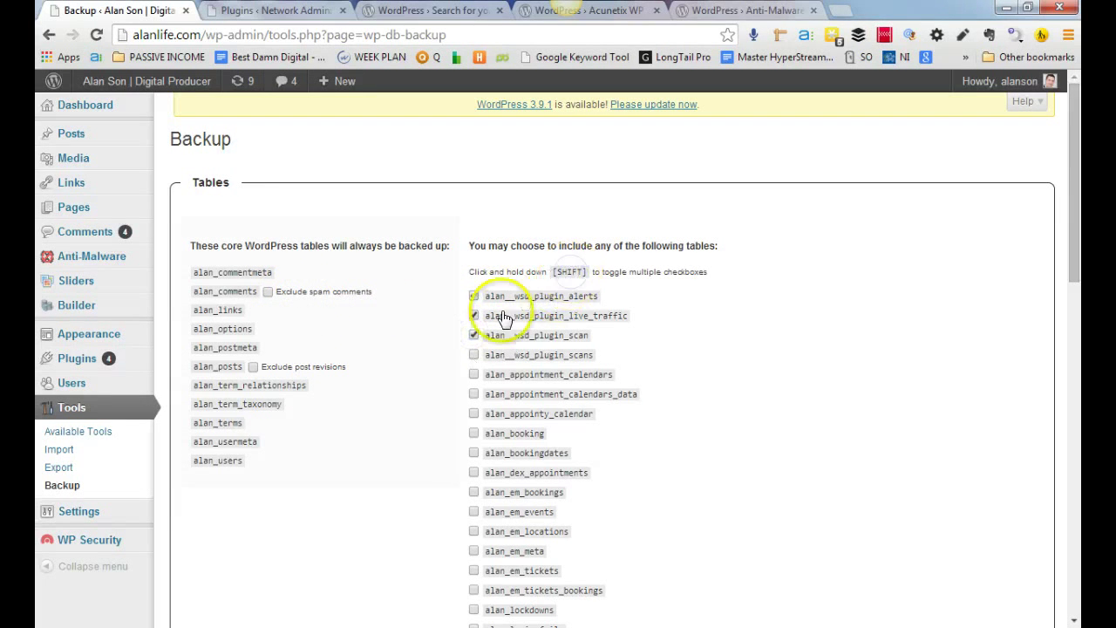
Include every listed table, from alan__wsd_plugin_alerts through alan_ti_billboard_manager, in the scheduled backup
{"action": "scroll", "coordinate": [476, 321], "scroll_direction": "down", "scroll_amount": 4}
{"action": "scroll", "coordinate": [483, 330], "scroll_direction": "down", "scroll_amount": 5}
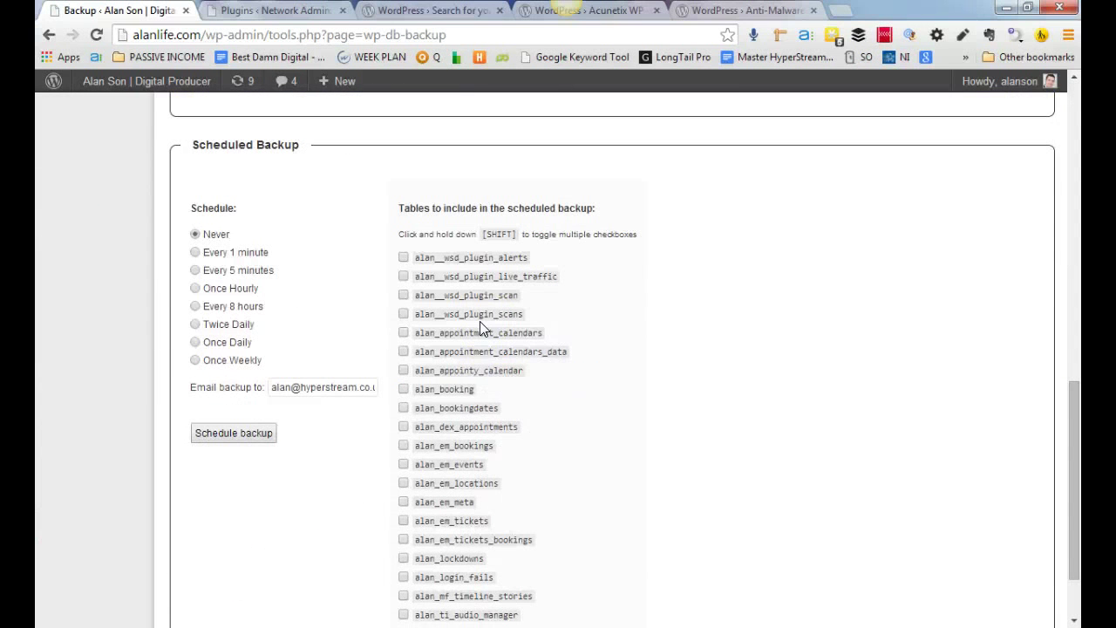
{"action": "scroll", "coordinate": [480, 327], "scroll_direction": "down", "scroll_amount": 1}
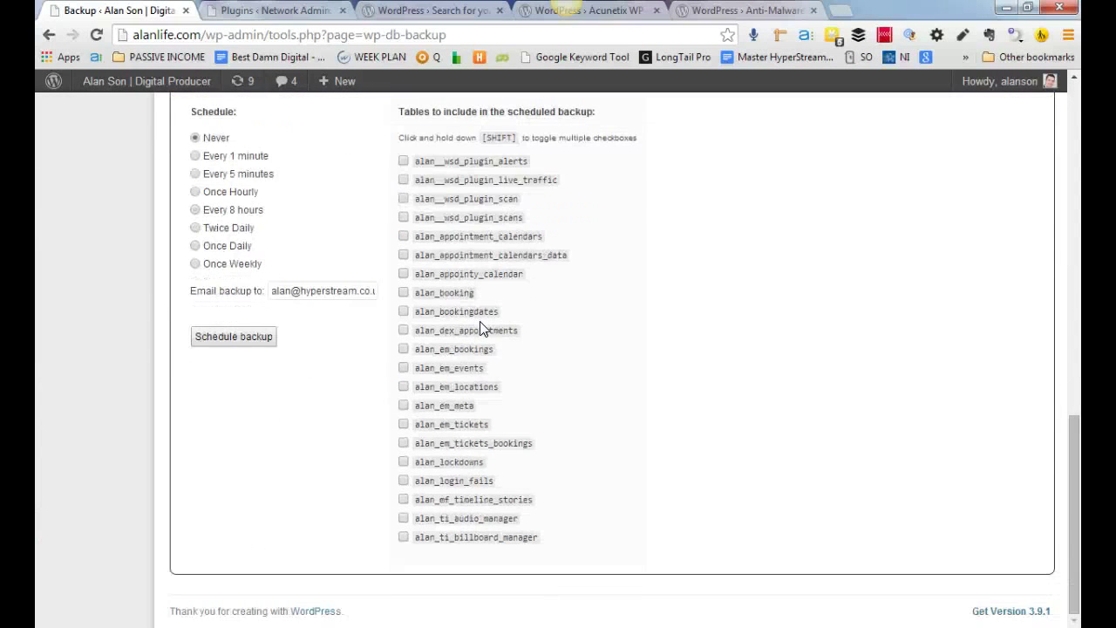
{"action": "scroll", "coordinate": [470, 285], "scroll_direction": "up", "scroll_amount": 1}
{"action": "scroll", "coordinate": [471, 285], "scroll_direction": "down", "scroll_amount": 2}
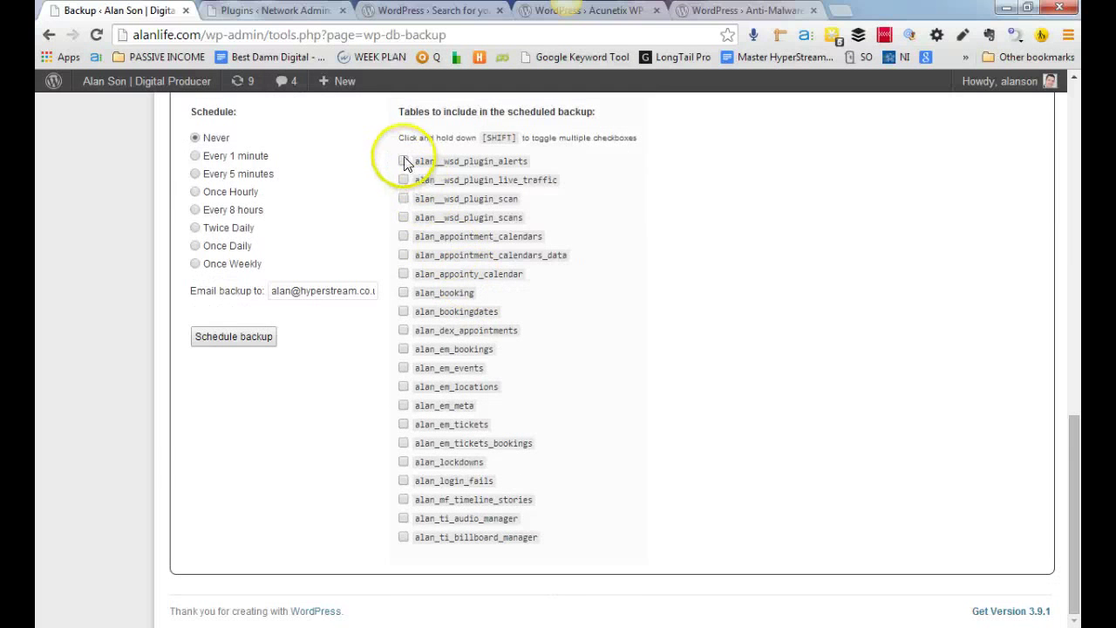
{"action": "left_click", "coordinate": [404, 162]}
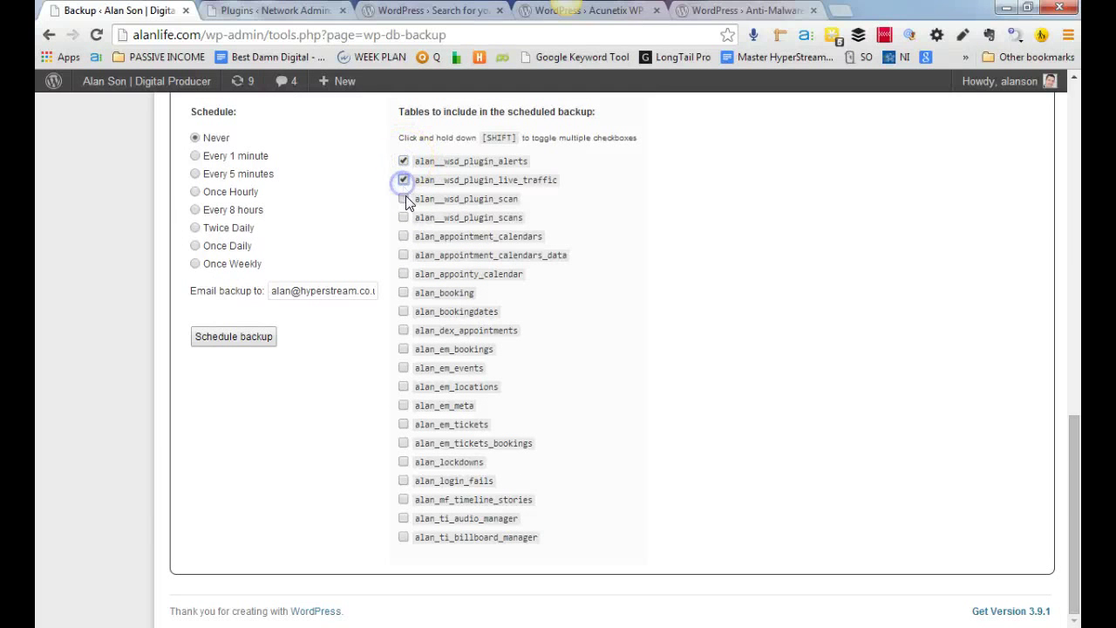
{"action": "left_click", "coordinate": [404, 199]}
{"action": "left_click", "coordinate": [404, 217]}
{"action": "left_click", "coordinate": [403, 237]}
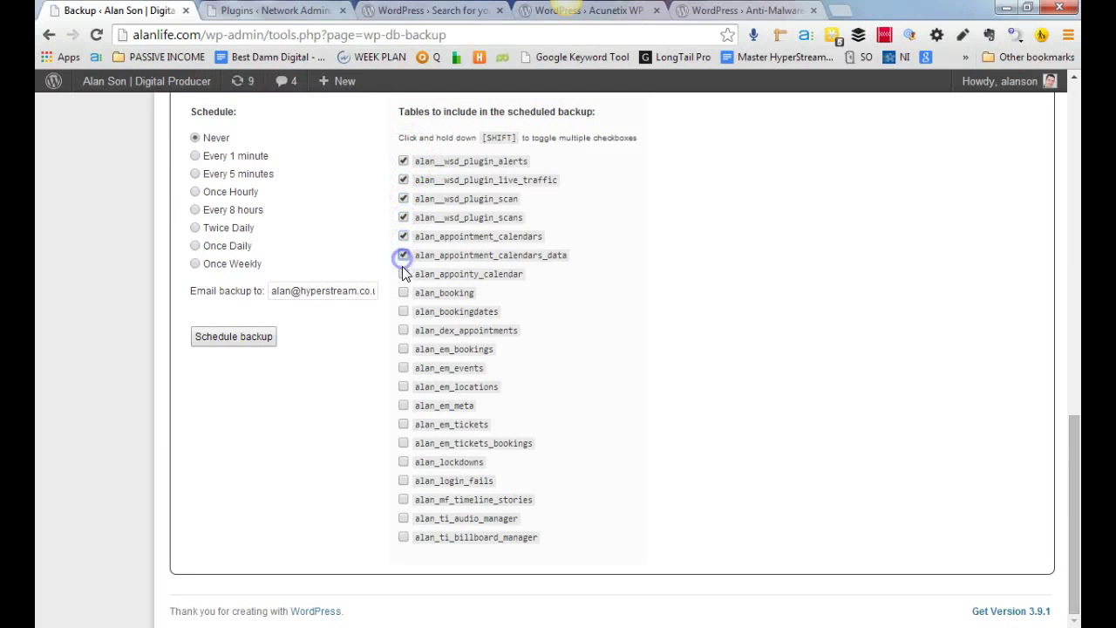
{"action": "left_click", "coordinate": [404, 293]}
{"action": "left_click", "coordinate": [403, 311]}
{"action": "left_click", "coordinate": [404, 405]}
{"action": "left_click", "coordinate": [403, 425]}
{"action": "left_click", "coordinate": [404, 443]}
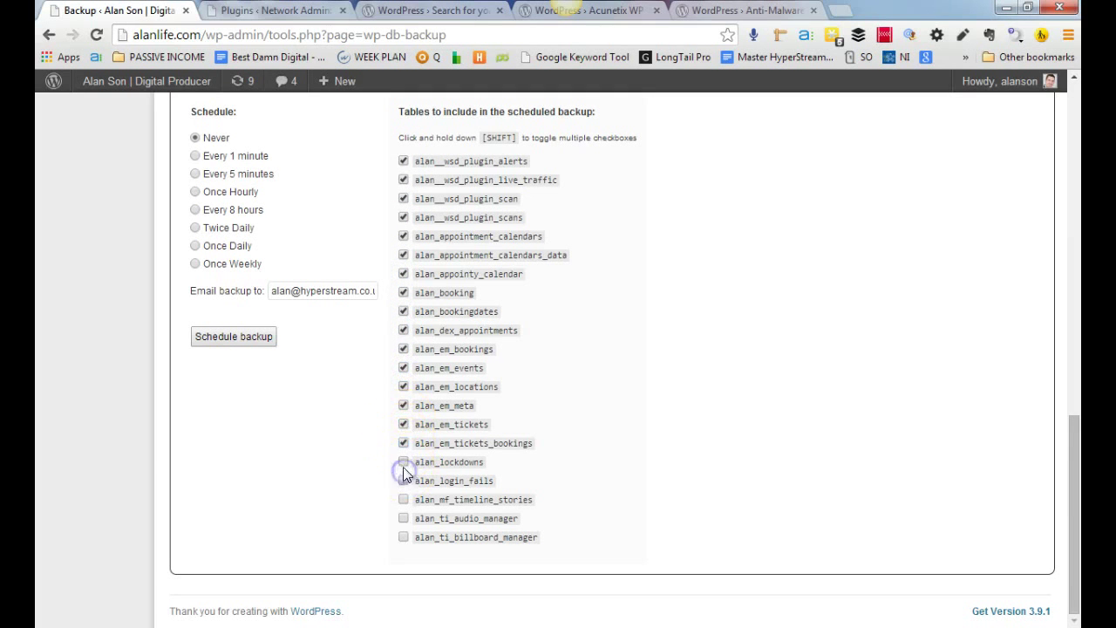
{"action": "left_click", "coordinate": [403, 480]}
{"action": "left_click", "coordinate": [404, 499]}
{"action": "left_click", "coordinate": [404, 518]}
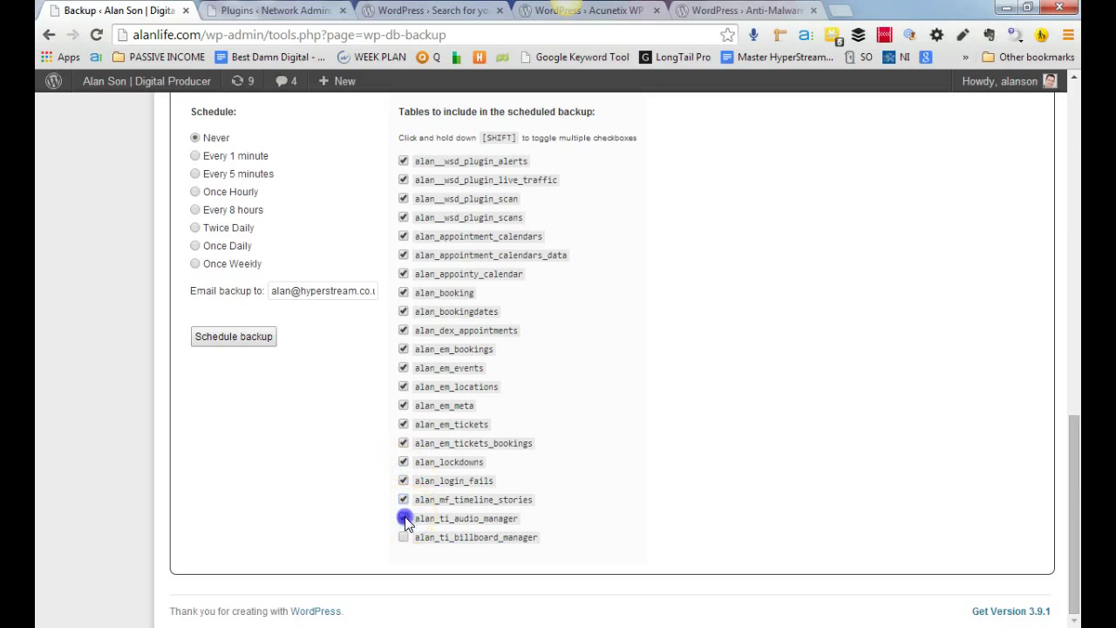
{"action": "scroll", "coordinate": [354, 388], "scroll_direction": "up", "scroll_amount": 1}
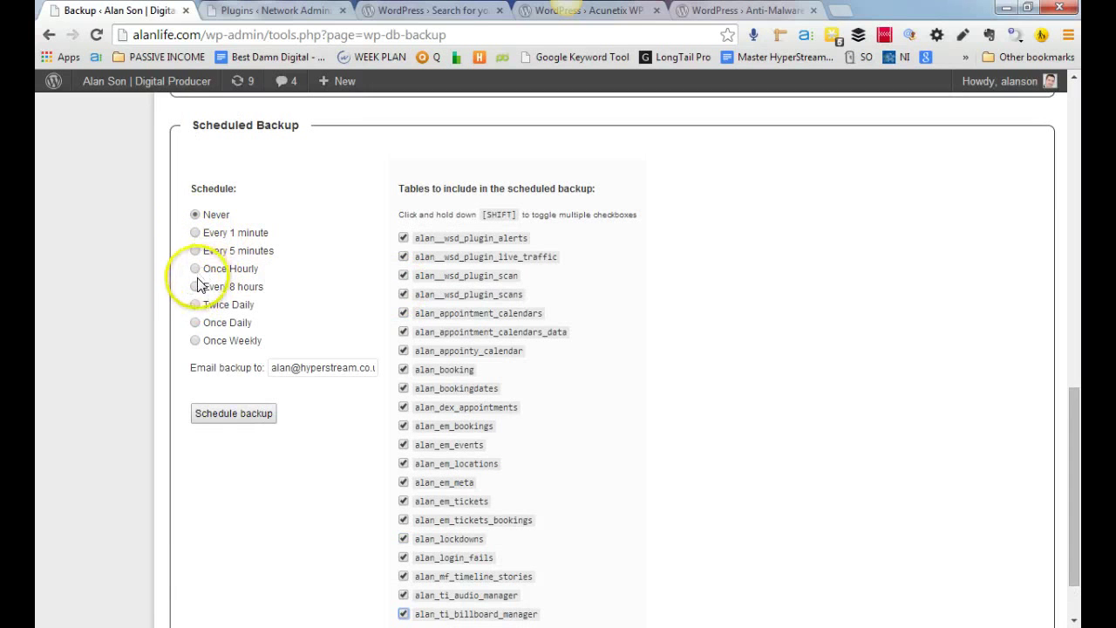
Set the scheduled backup to run once daily, keep the existing recipient e-mail, and save the backup schedule
{"action": "left_click", "coordinate": [196, 324]}
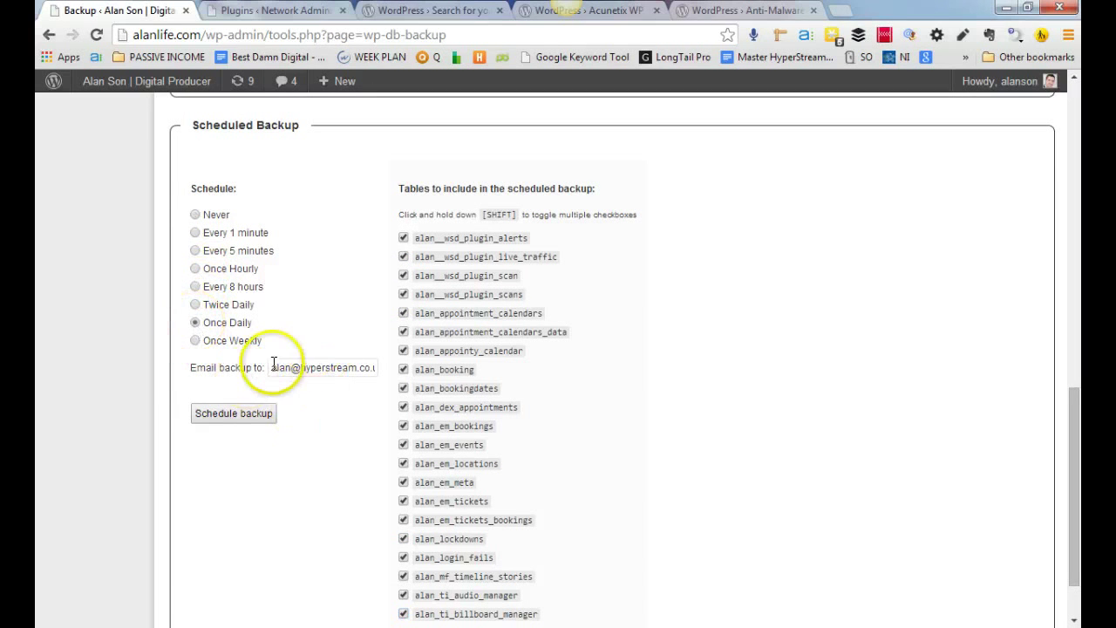
{"action": "left_click_drag", "start_coordinate": [273, 367], "coordinate": [388, 372]}
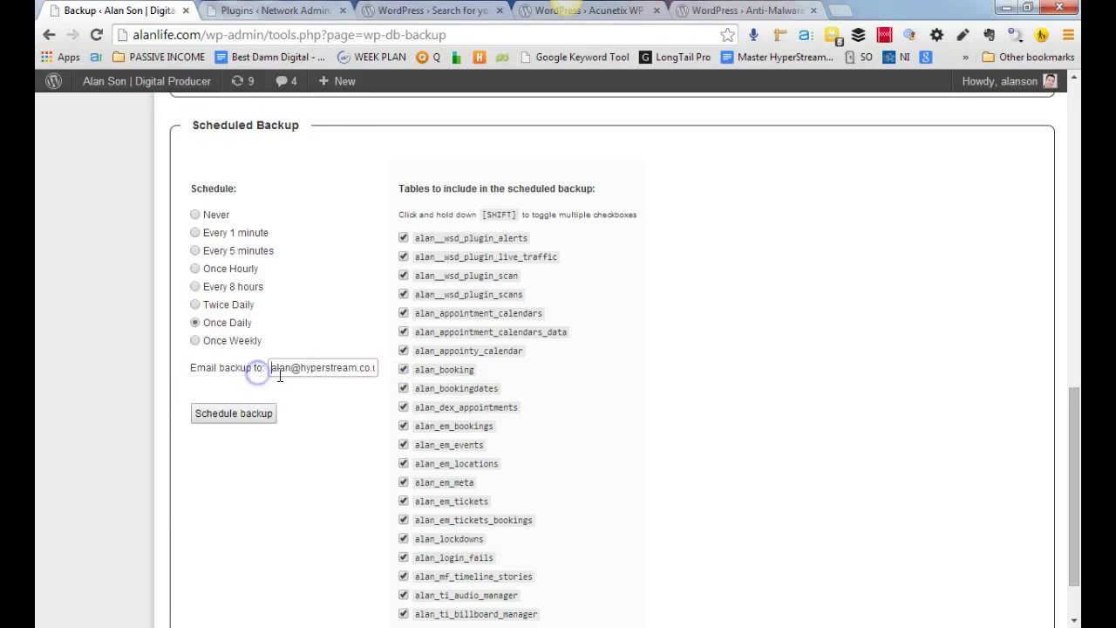
{"action": "left_click", "coordinate": [233, 417]}
{"action": "left_click_drag", "start_coordinate": [277, 368], "coordinate": [354, 367]}
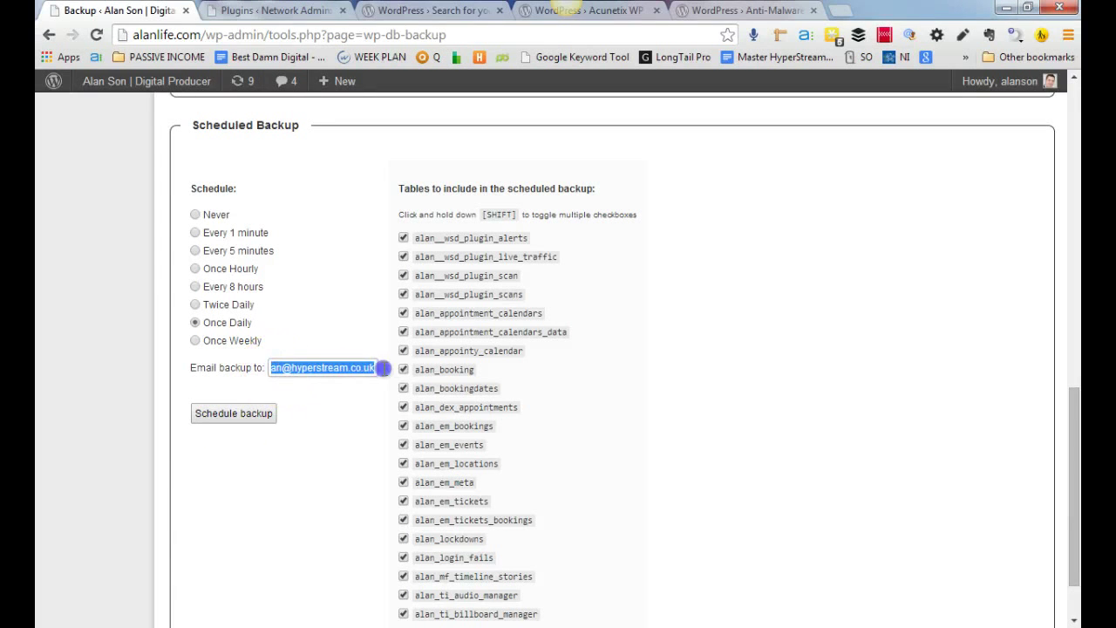
{"action": "left_click", "coordinate": [259, 375]}
{"action": "left_click", "coordinate": [225, 422]}
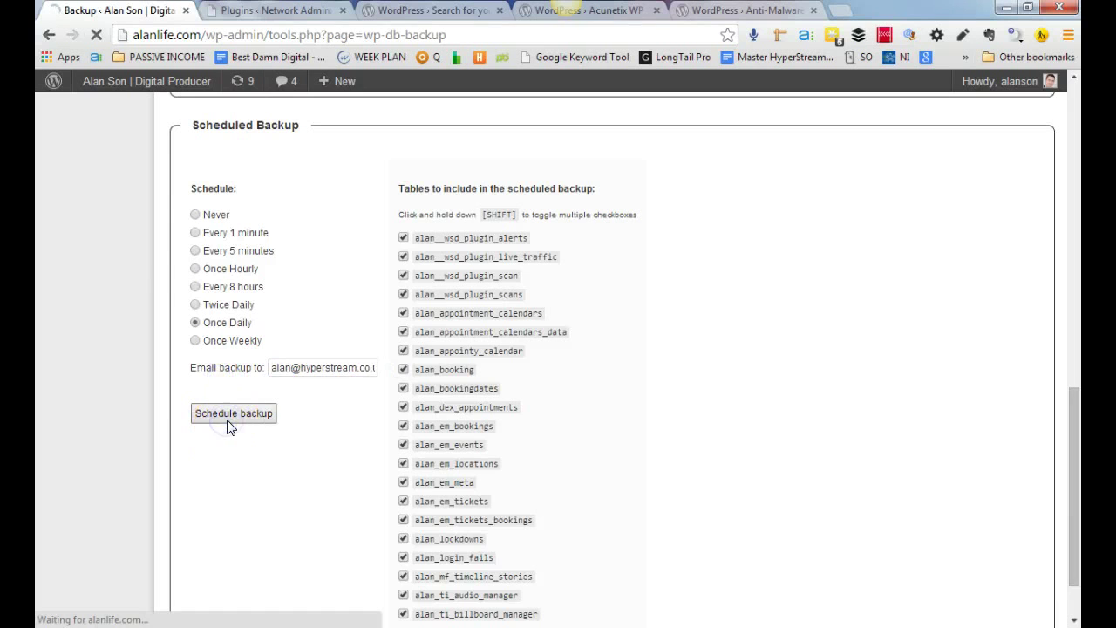
Include every optional table, from alan__wsd_plugin_alerts through alan_ti_billboard_manager, in the immediate backup
{"action": "scroll", "coordinate": [615, 334], "scroll_direction": "down", "scroll_amount": 4}
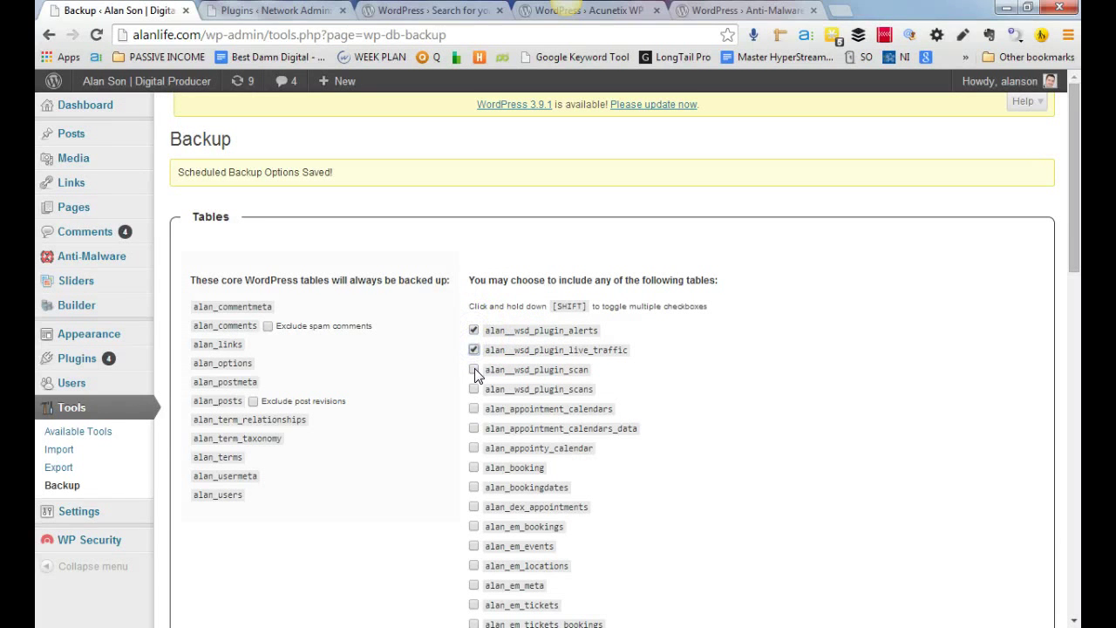
{"action": "left_click", "coordinate": [475, 433]}
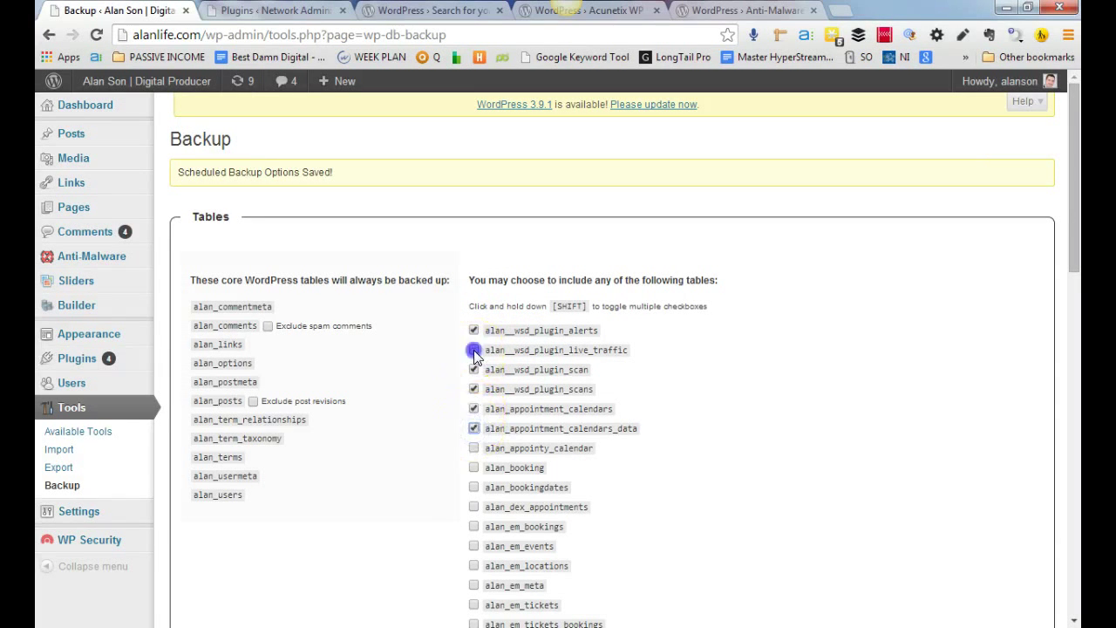
{"action": "left_click", "coordinate": [476, 434]}
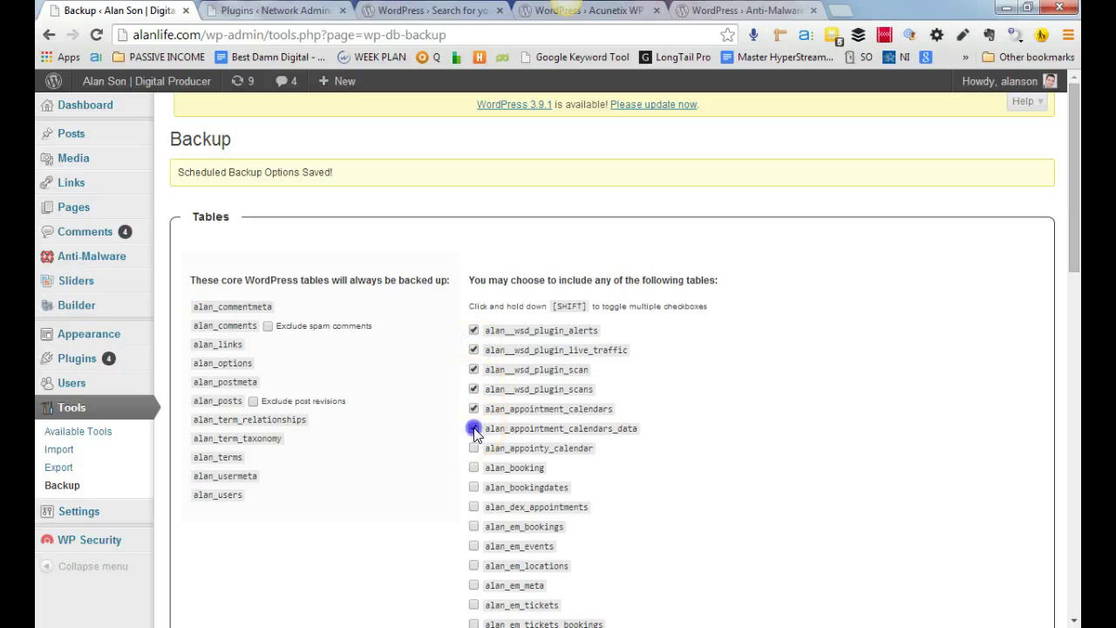
{"action": "left_click", "coordinate": [474, 370]}
{"action": "left_click", "coordinate": [473, 350]}
{"action": "scroll", "coordinate": [496, 370], "scroll_direction": "down", "scroll_amount": 4}
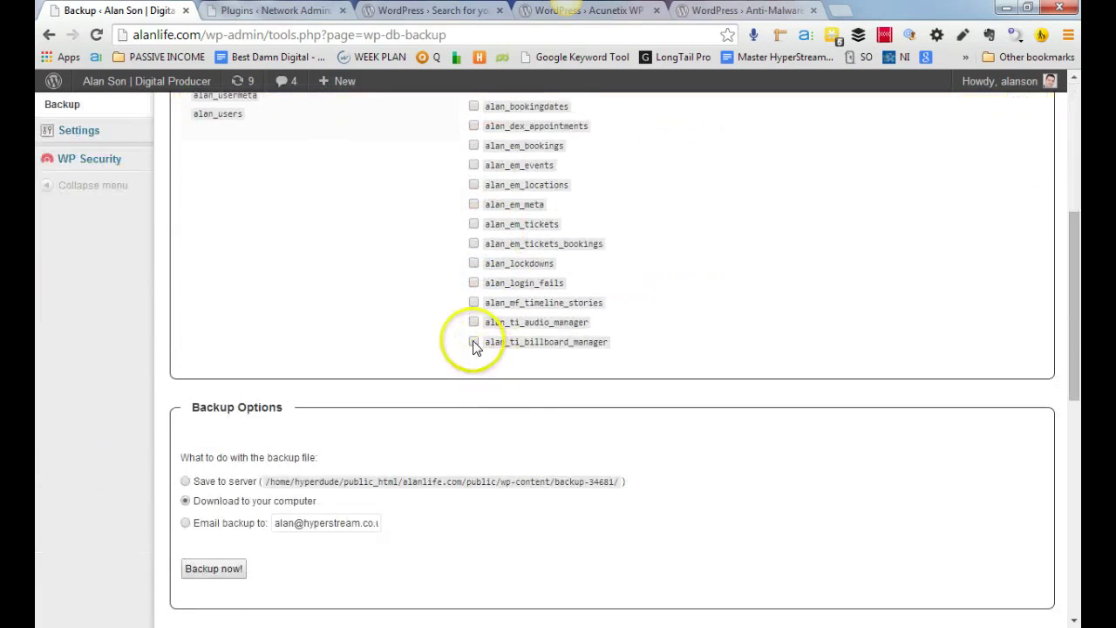
{"action": "scroll", "coordinate": [501, 359], "scroll_direction": "up", "scroll_amount": 4}
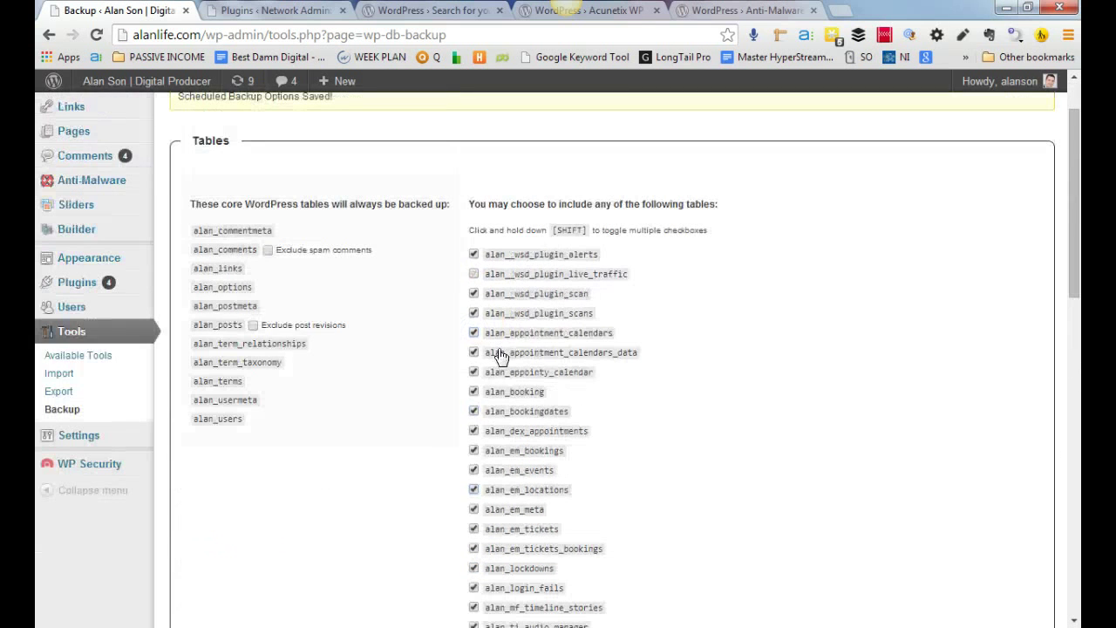
{"action": "left_click", "coordinate": [473, 274]}
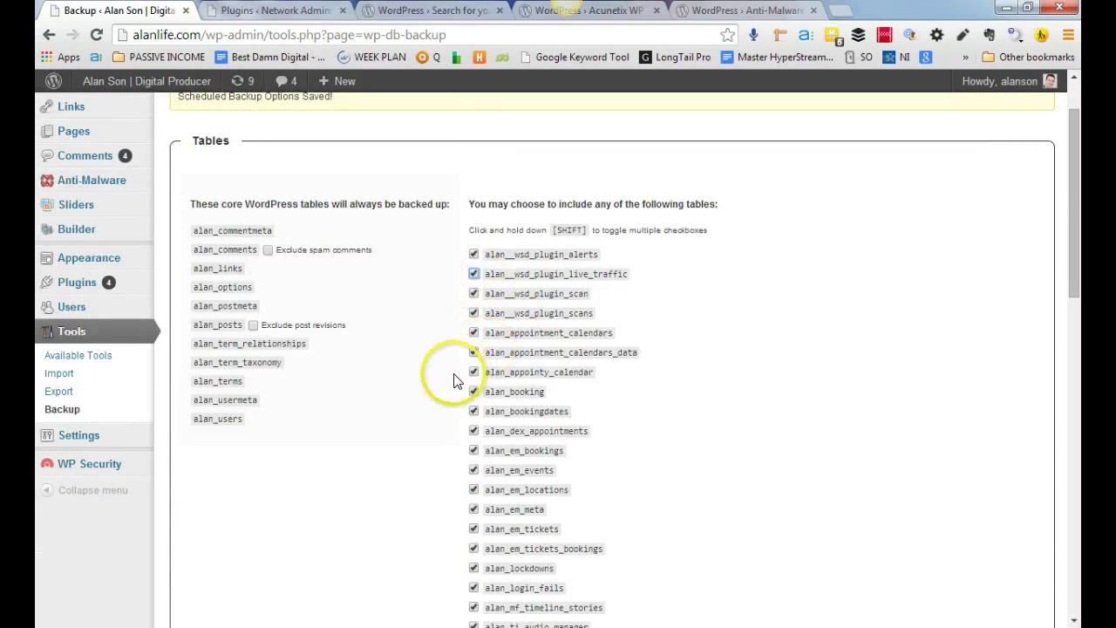
{"action": "scroll", "coordinate": [431, 396], "scroll_direction": "down", "scroll_amount": 5}
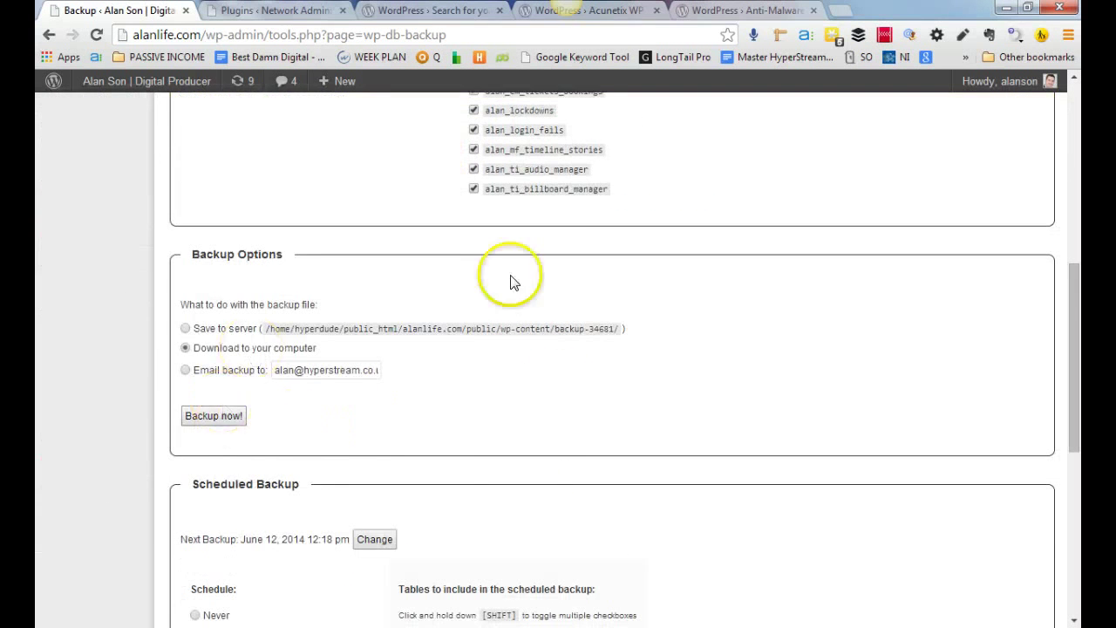
Run the immediate backup as a download to the computer and show the downloaded .sql.gz file in its folder
{"action": "left_click", "coordinate": [214, 417]}
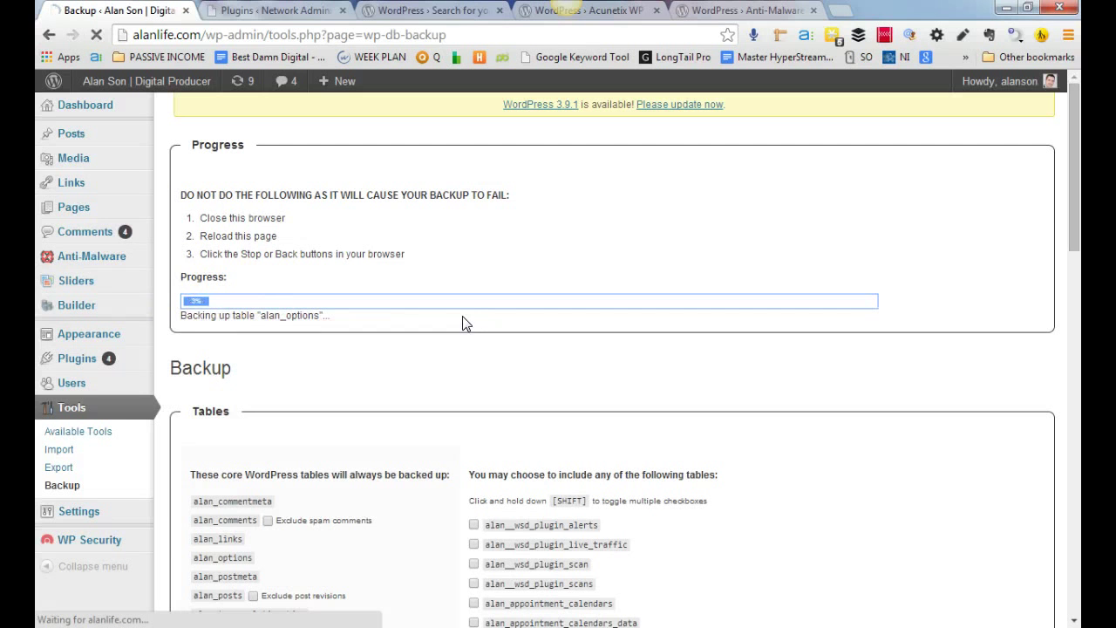
{"action": "left_click", "coordinate": [462, 275]}
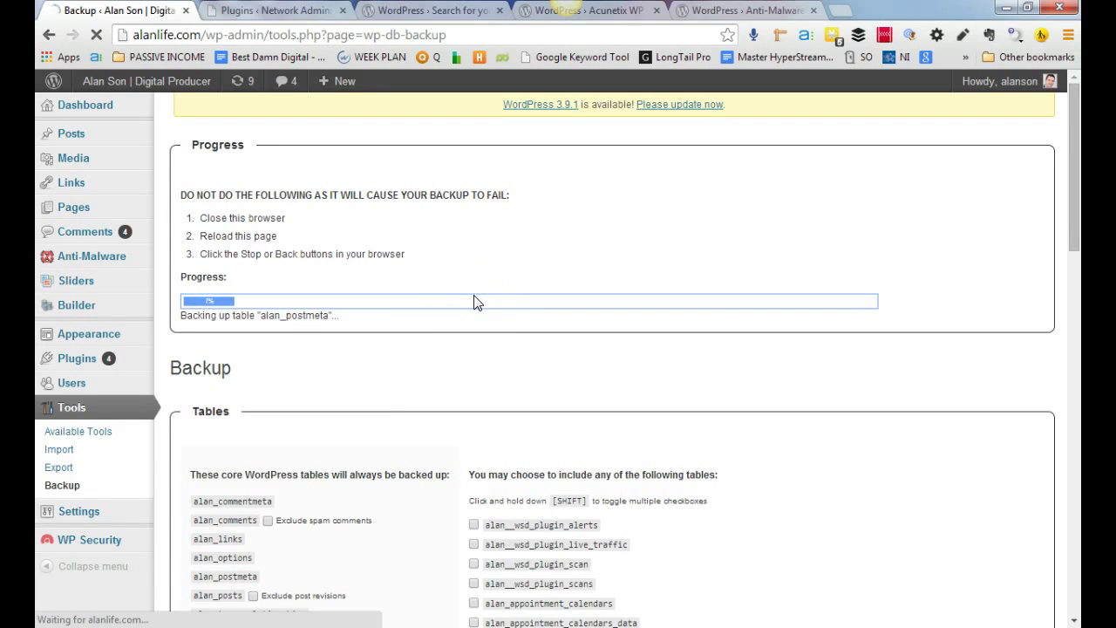
{"action": "left_click", "coordinate": [369, 392]}
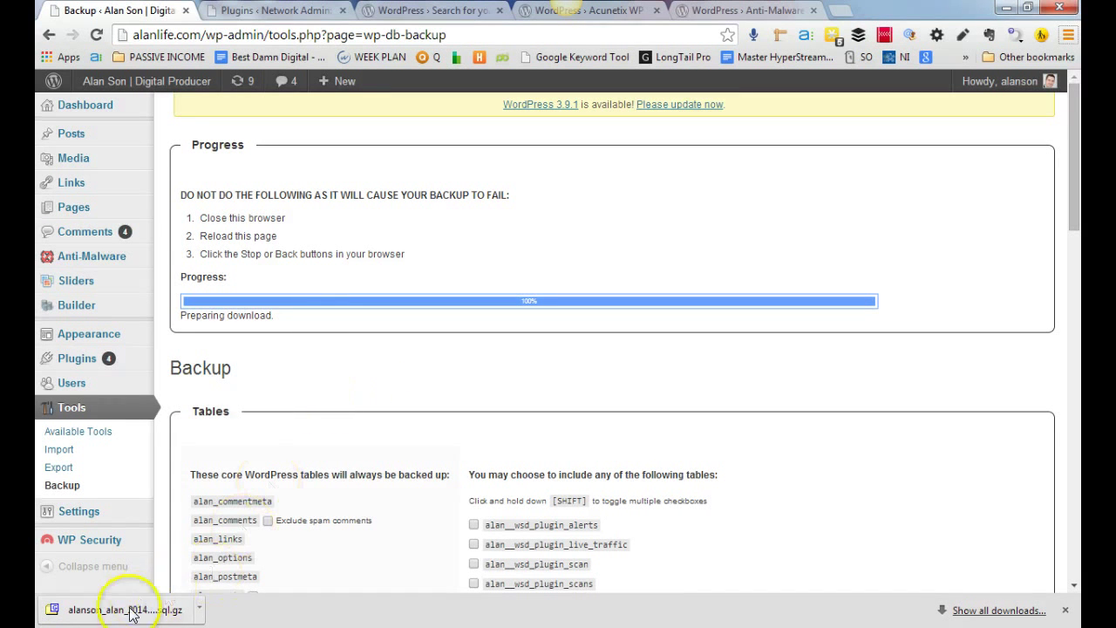
{"action": "left_click", "coordinate": [200, 609]}
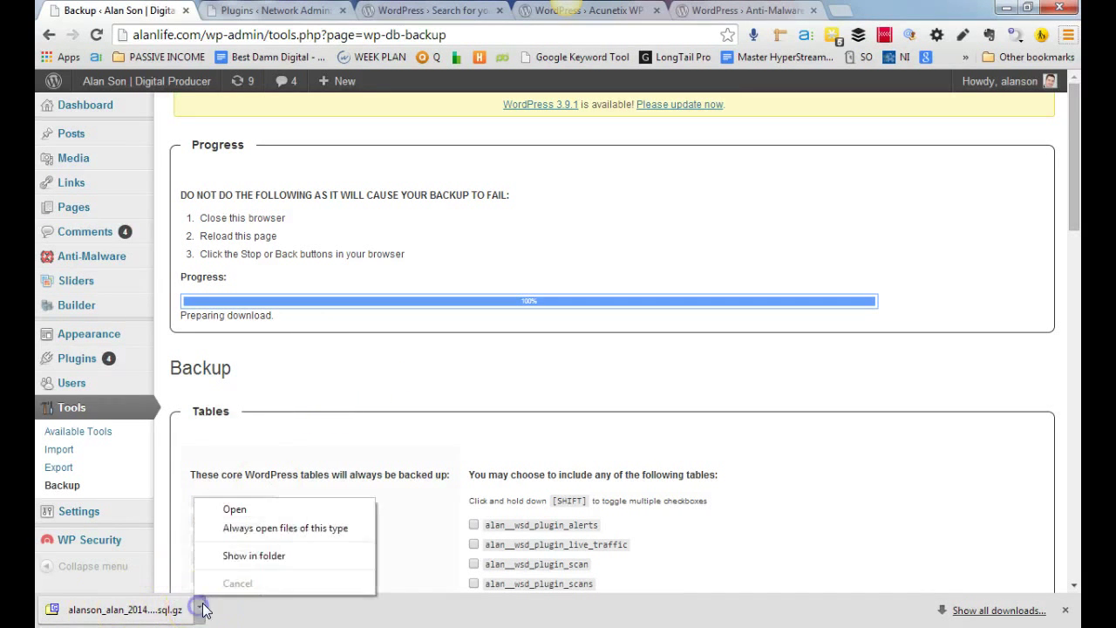
{"action": "left_click", "coordinate": [240, 557]}
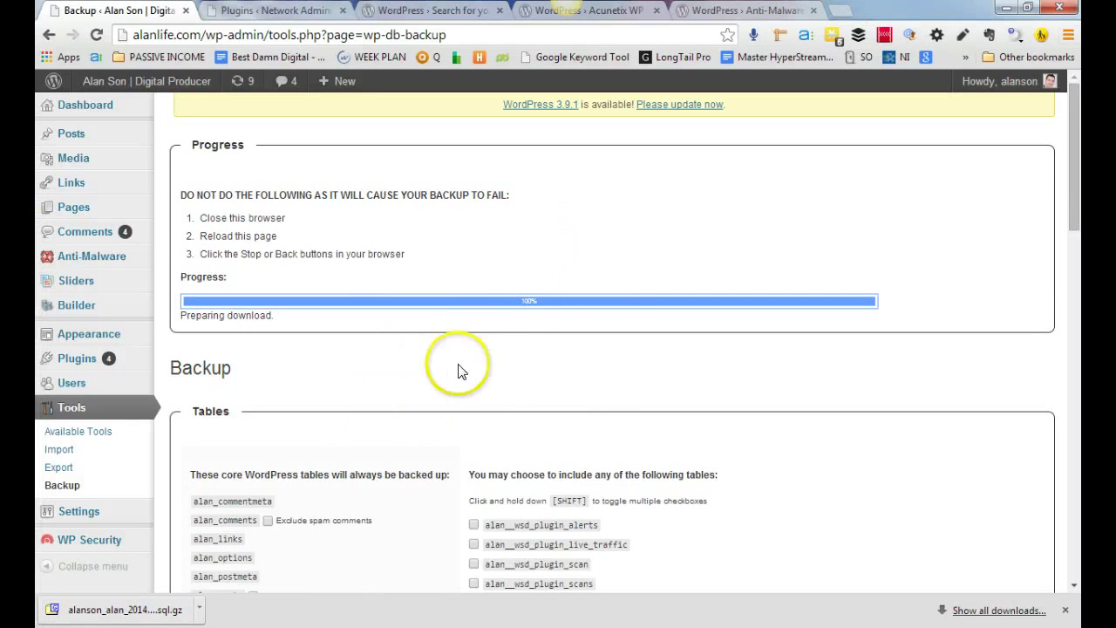
Open the WordPress Updates page and update the site's WordPress installation to version 3.9.1
{"action": "scroll", "coordinate": [456, 369], "scroll_direction": "down", "scroll_amount": 8}
{"action": "scroll", "coordinate": [672, 479], "scroll_direction": "down", "scroll_amount": 5}
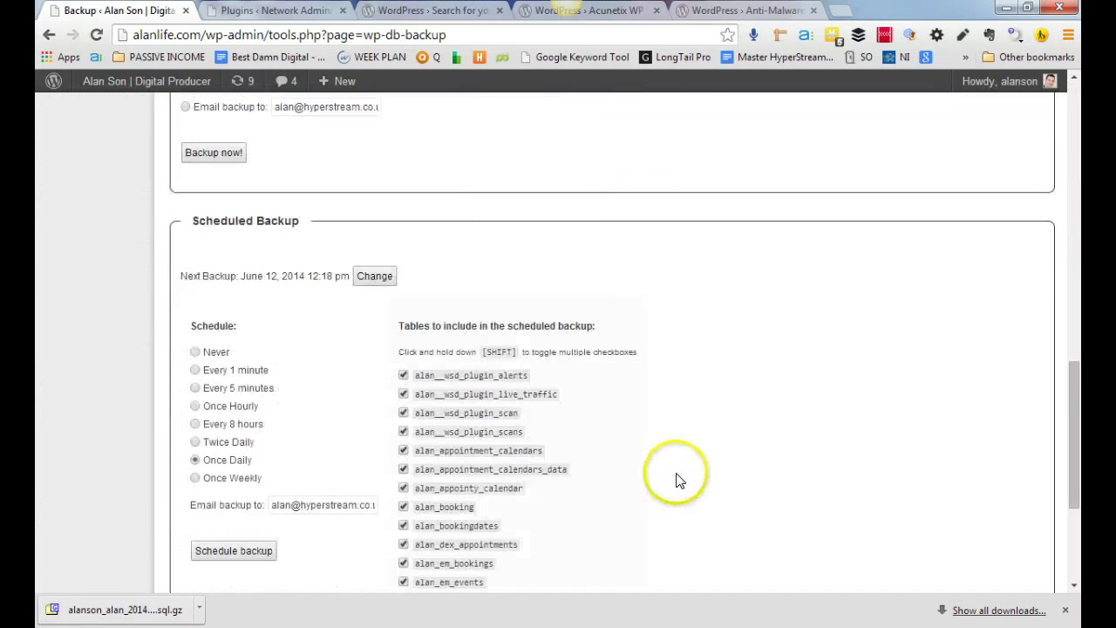
{"action": "scroll", "coordinate": [675, 480], "scroll_direction": "up", "scroll_amount": 11}
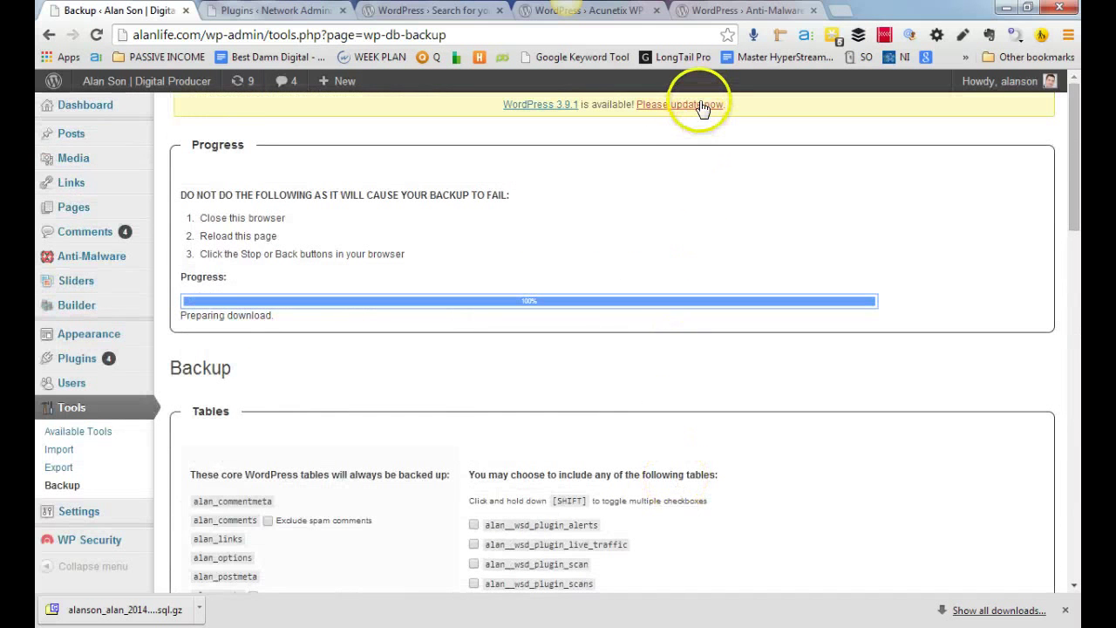
{"action": "left_click", "coordinate": [684, 105]}
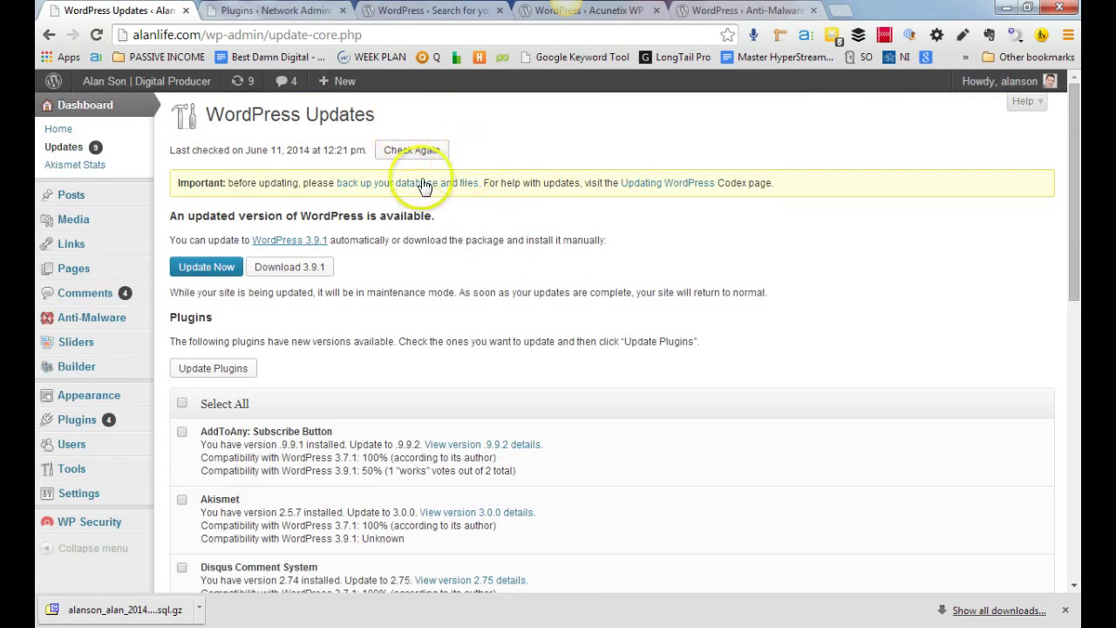
{"action": "left_click", "coordinate": [196, 266]}
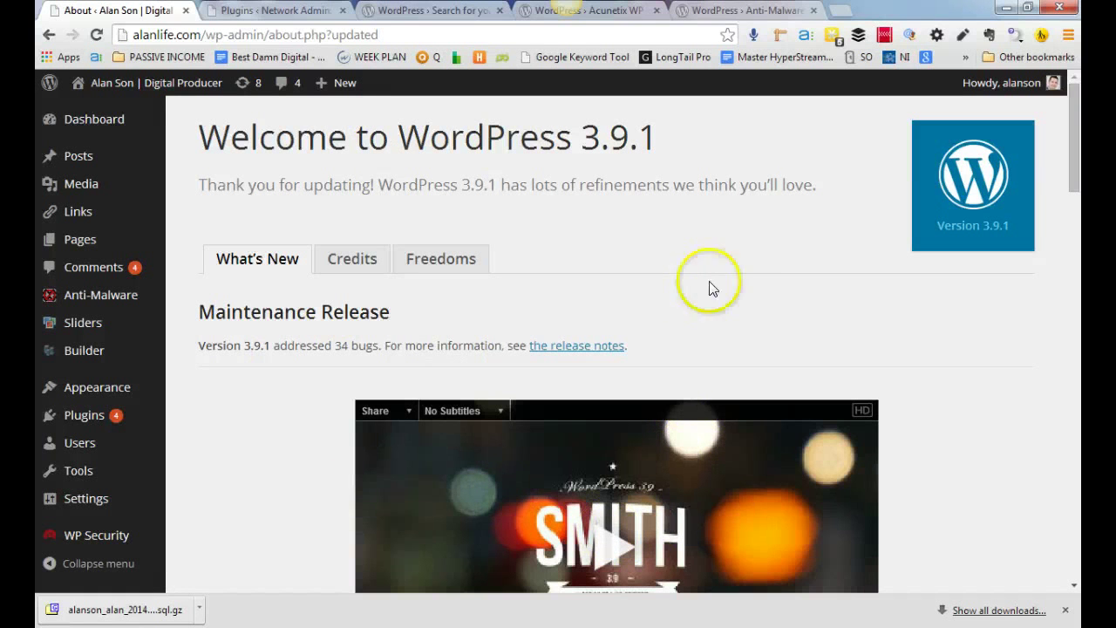
Look through the What's New content on the WordPress 3.9.1 welcome page
{"action": "scroll", "coordinate": [759, 250], "scroll_direction": "down", "scroll_amount": 3}
{"action": "scroll", "coordinate": [760, 250], "scroll_direction": "down", "scroll_amount": 3}
{"action": "scroll", "coordinate": [760, 249], "scroll_direction": "up", "scroll_amount": 5}
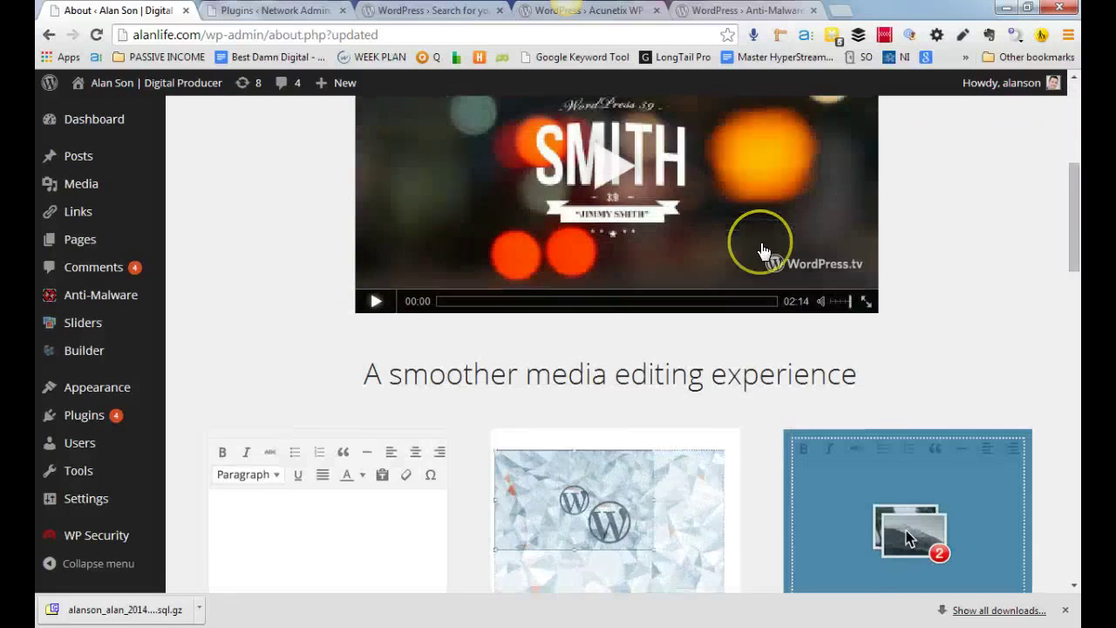
{"action": "scroll", "coordinate": [760, 250], "scroll_direction": "up", "scroll_amount": 1}
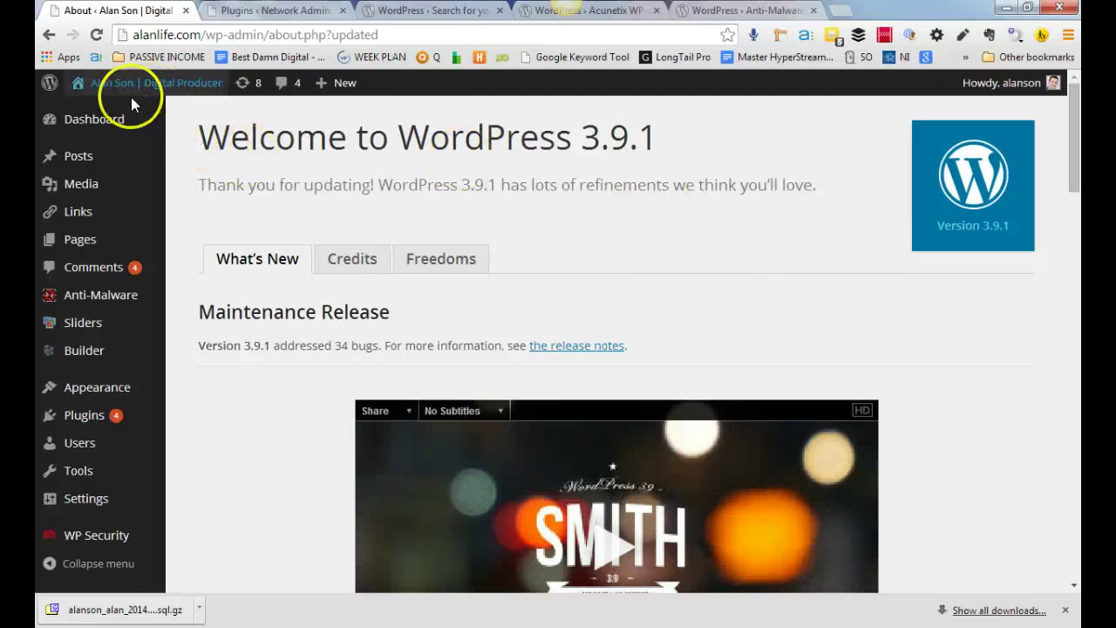
{"action": "mouse_move", "coordinate": [98, 157]}
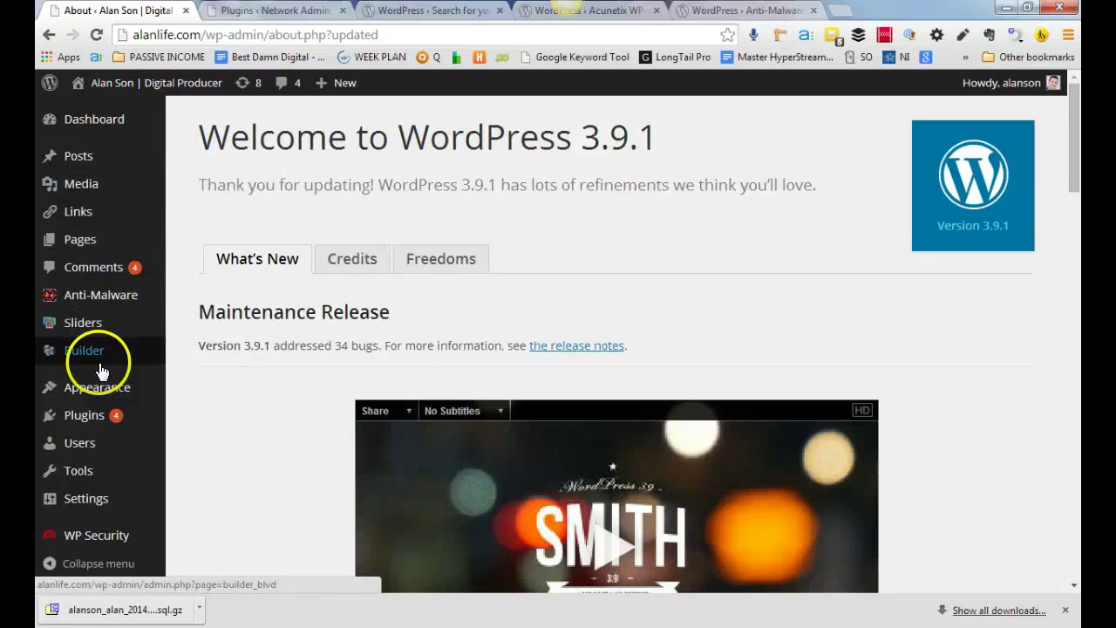
{"action": "scroll", "coordinate": [219, 364], "scroll_direction": "down", "scroll_amount": 10}
{"action": "scroll", "coordinate": [279, 365], "scroll_direction": "up", "scroll_amount": 15}
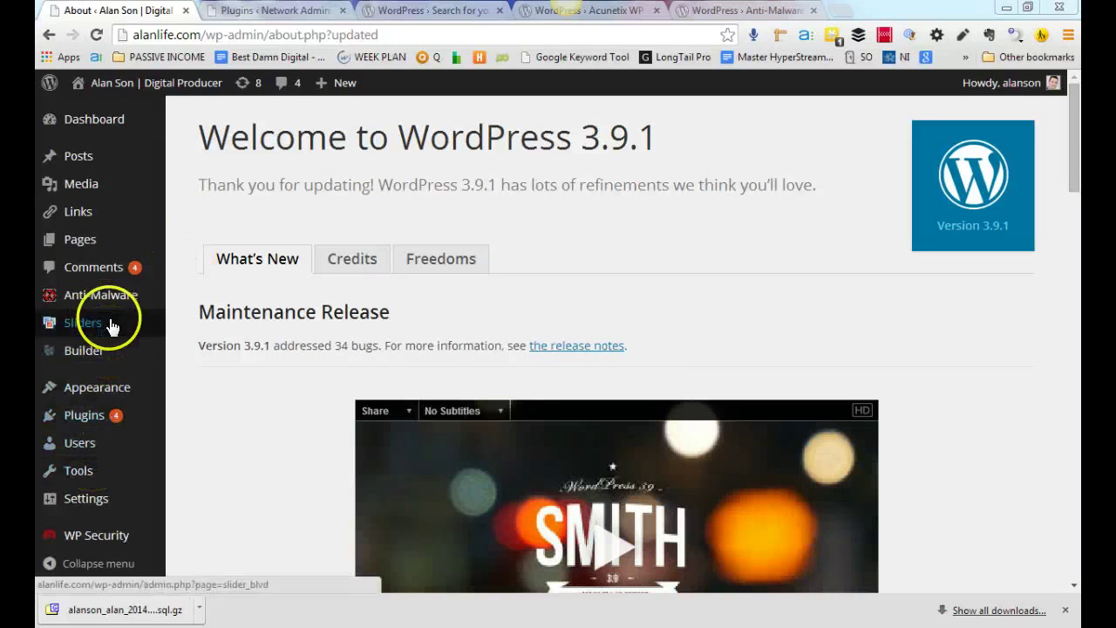
{"action": "scroll", "coordinate": [105, 455], "scroll_direction": "down", "scroll_amount": 1}
Open the WP Info page of WP Security and recheck the WordPress version, database prefix and file permission reports
{"action": "mouse_move", "coordinate": [112, 543]}
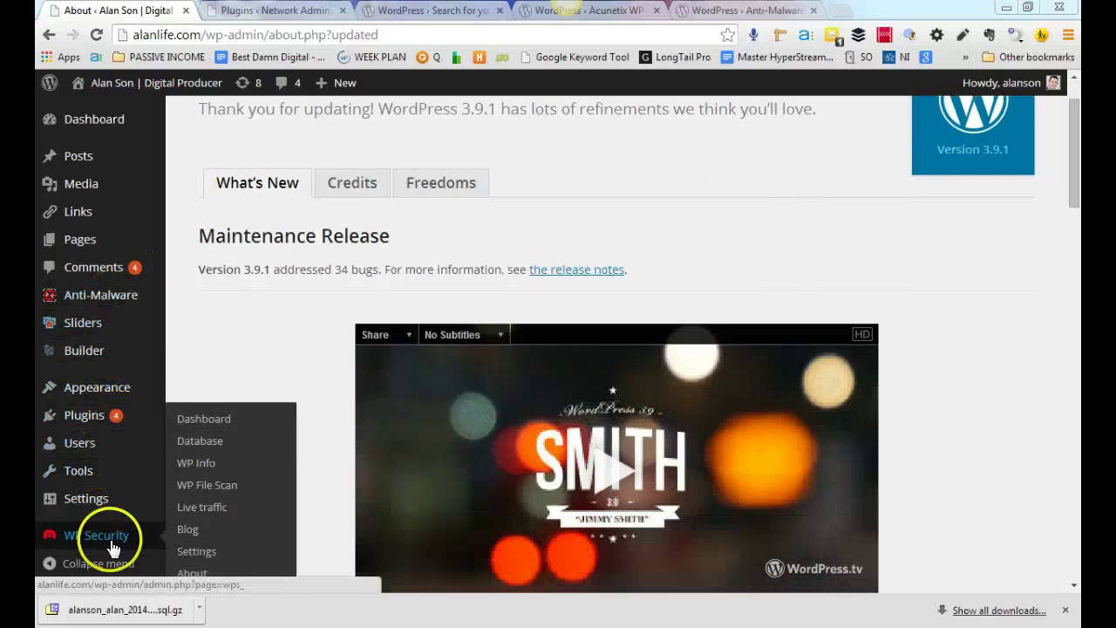
{"action": "left_click", "coordinate": [209, 467]}
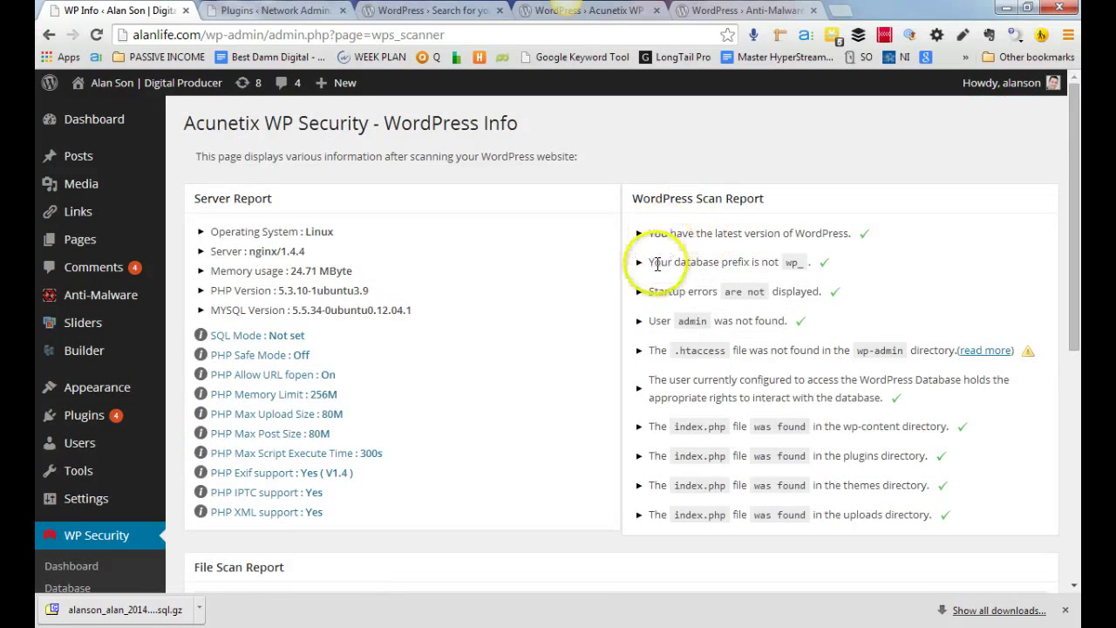
{"action": "left_click", "coordinate": [723, 263]}
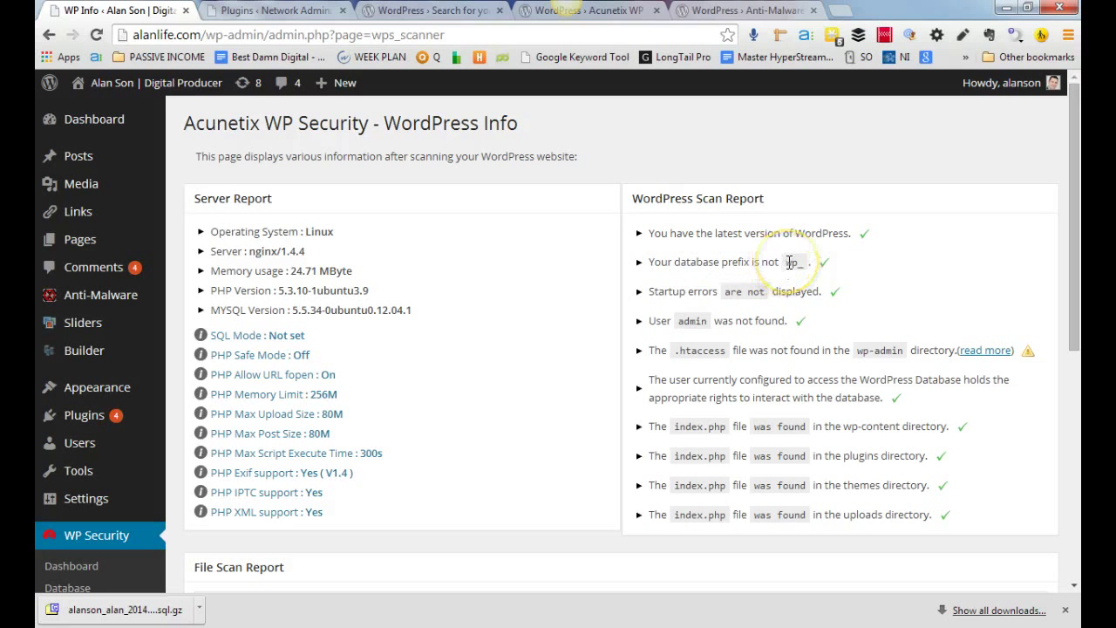
{"action": "left_click", "coordinate": [833, 263]}
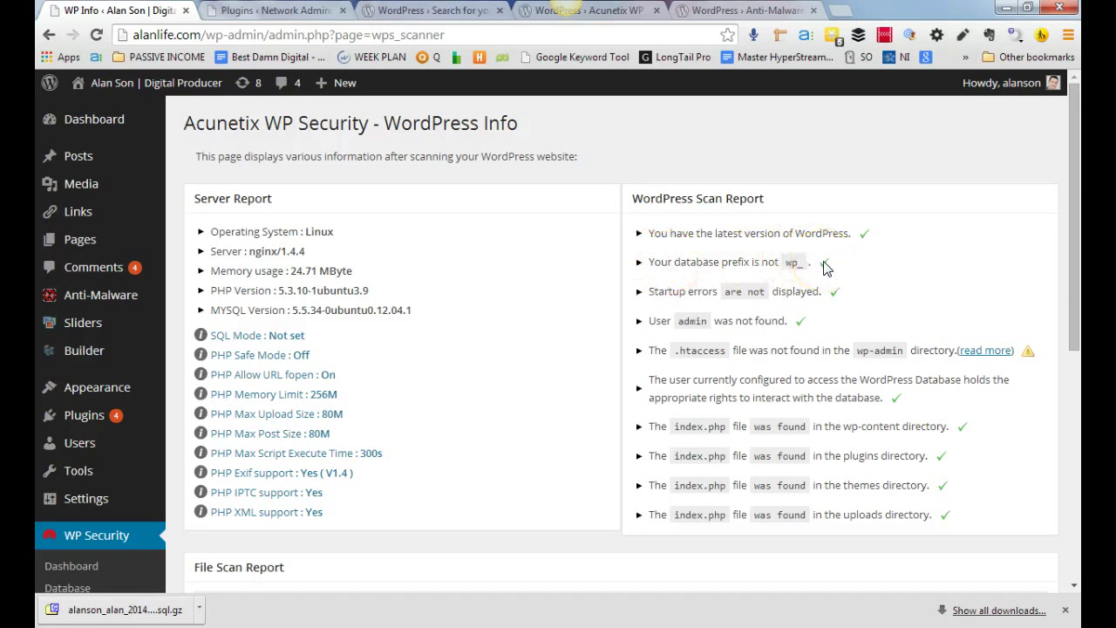
{"action": "scroll", "coordinate": [75, 535], "scroll_direction": "down", "scroll_amount": 4}
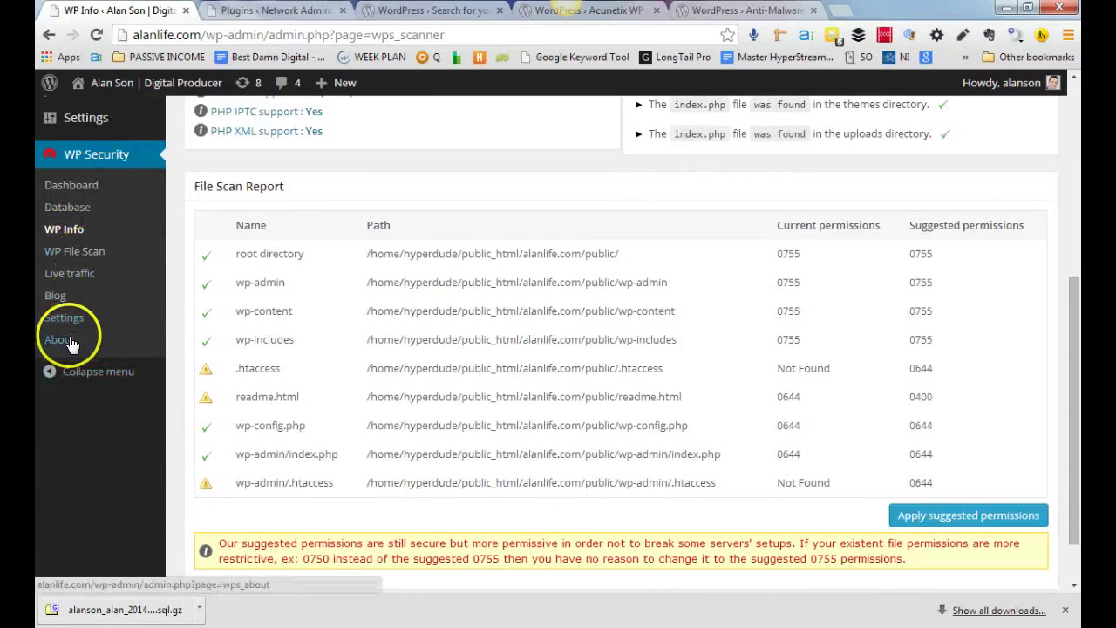
Open the site's Backup page and examine the prefix used in the core WordPress table names
{"action": "scroll", "coordinate": [71, 345], "scroll_direction": "up", "scroll_amount": 2}
{"action": "mouse_move", "coordinate": [87, 269]}
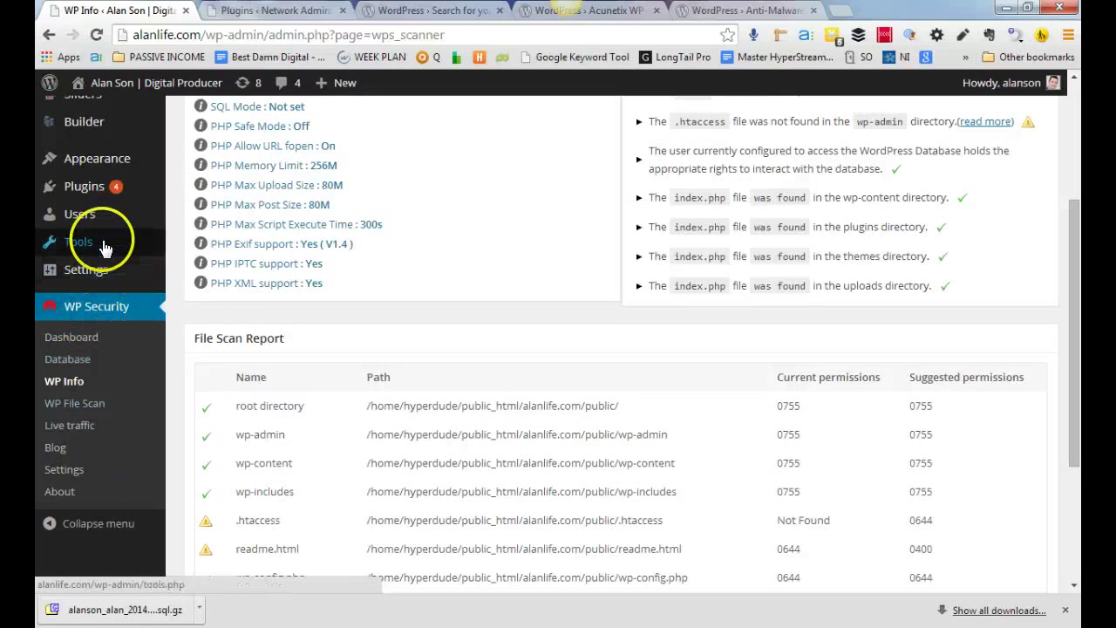
{"action": "mouse_move", "coordinate": [183, 244]}
{"action": "left_click", "coordinate": [202, 311]}
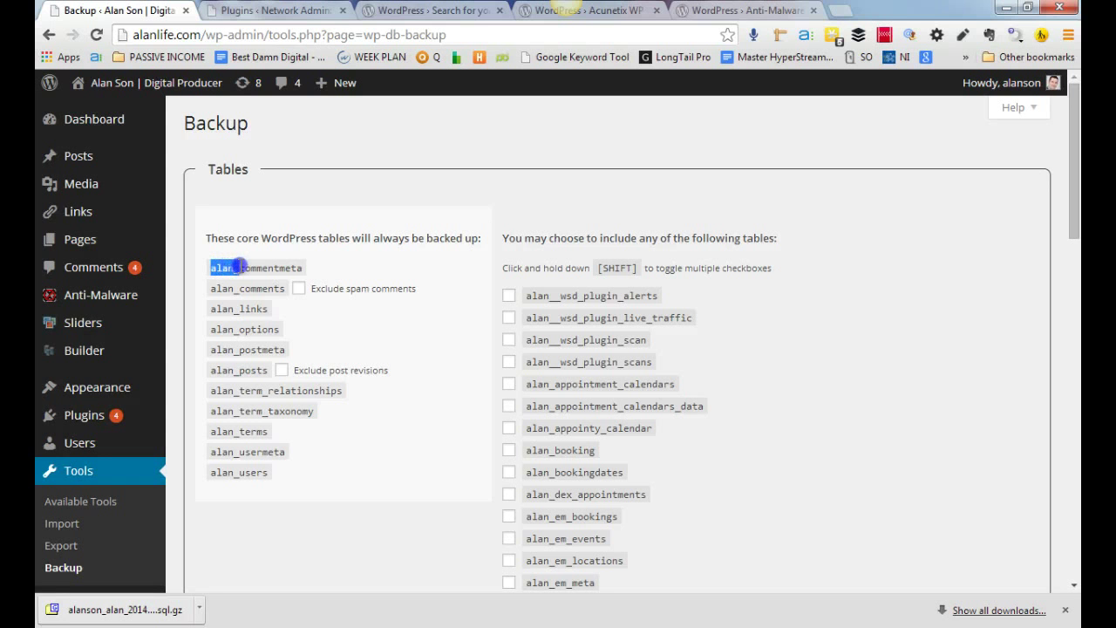
{"action": "left_click", "coordinate": [217, 271]}
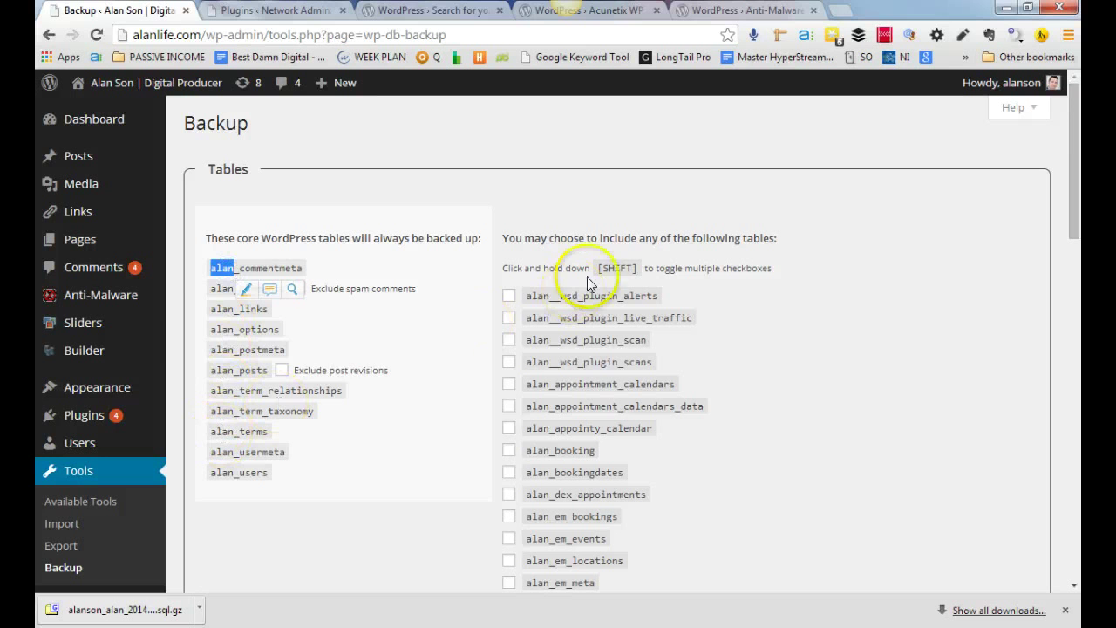
{"action": "left_click", "coordinate": [202, 280]}
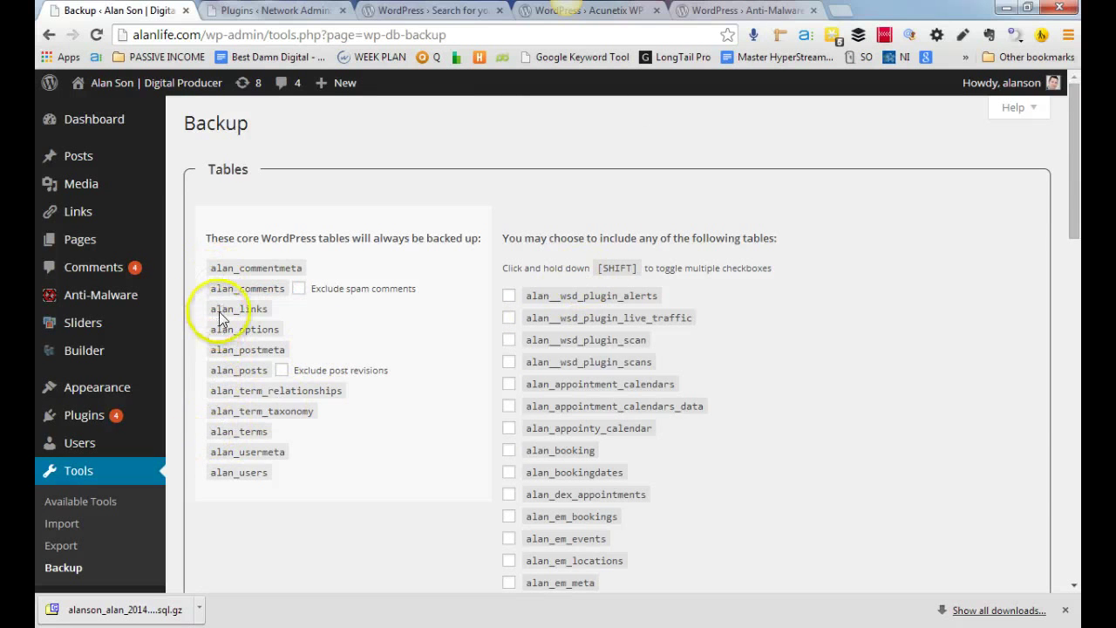
{"action": "scroll", "coordinate": [261, 313], "scroll_direction": "down", "scroll_amount": 5}
{"action": "scroll", "coordinate": [607, 264], "scroll_direction": "up", "scroll_amount": 5}
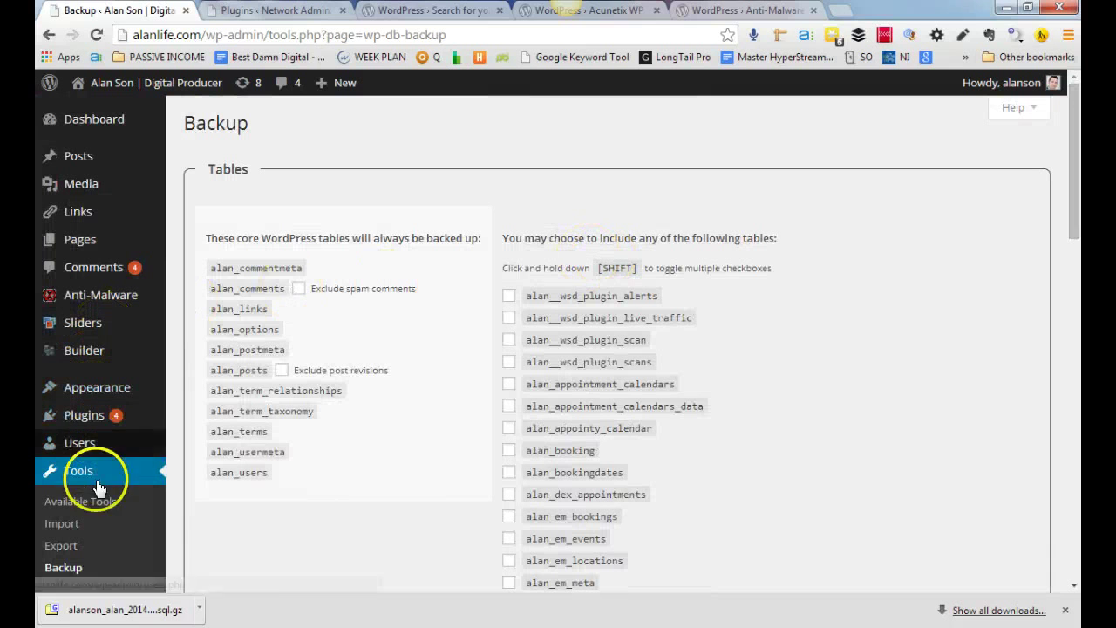
{"action": "mouse_move", "coordinate": [103, 294]}
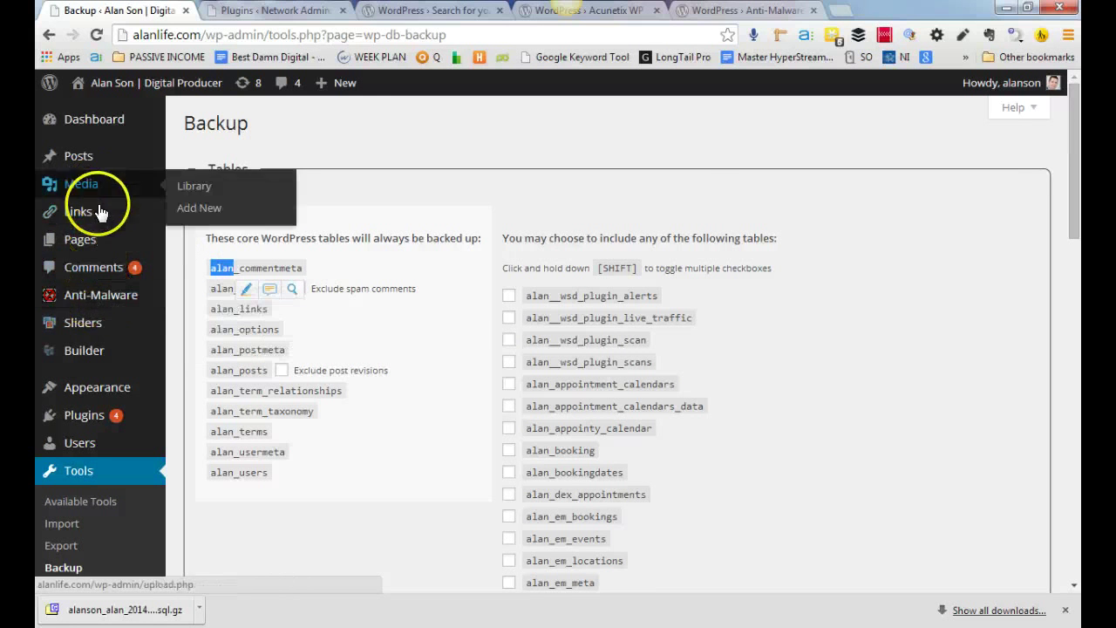
Recheck the prefix on the core WordPress table names listed on the Backup page
{"action": "scroll", "coordinate": [83, 433], "scroll_direction": "down", "scroll_amount": 3}
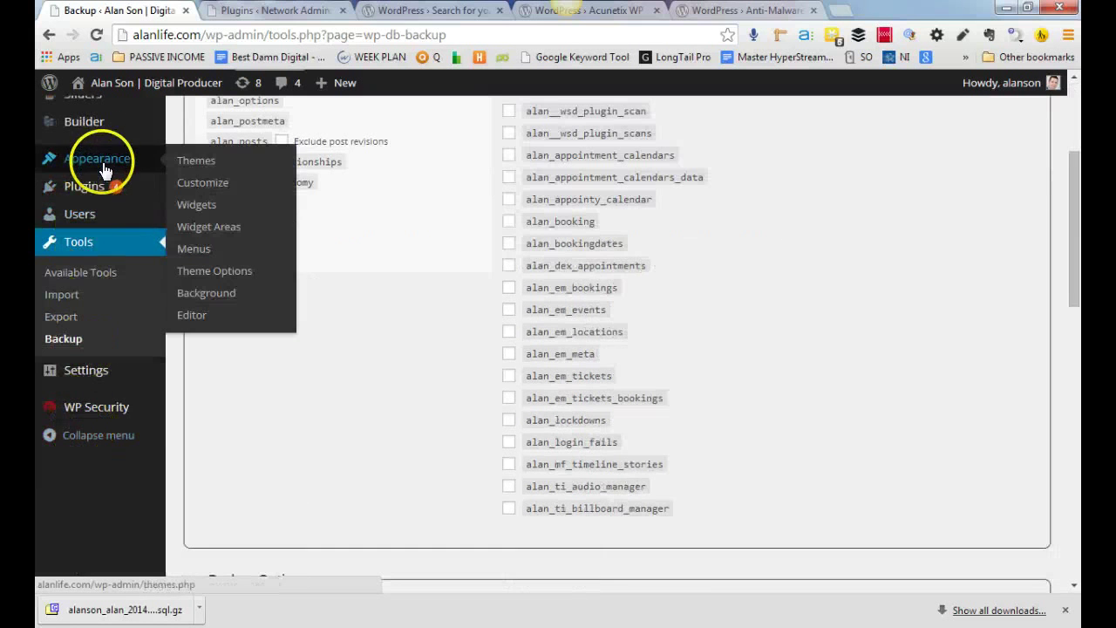
{"action": "mouse_move", "coordinate": [98, 409]}
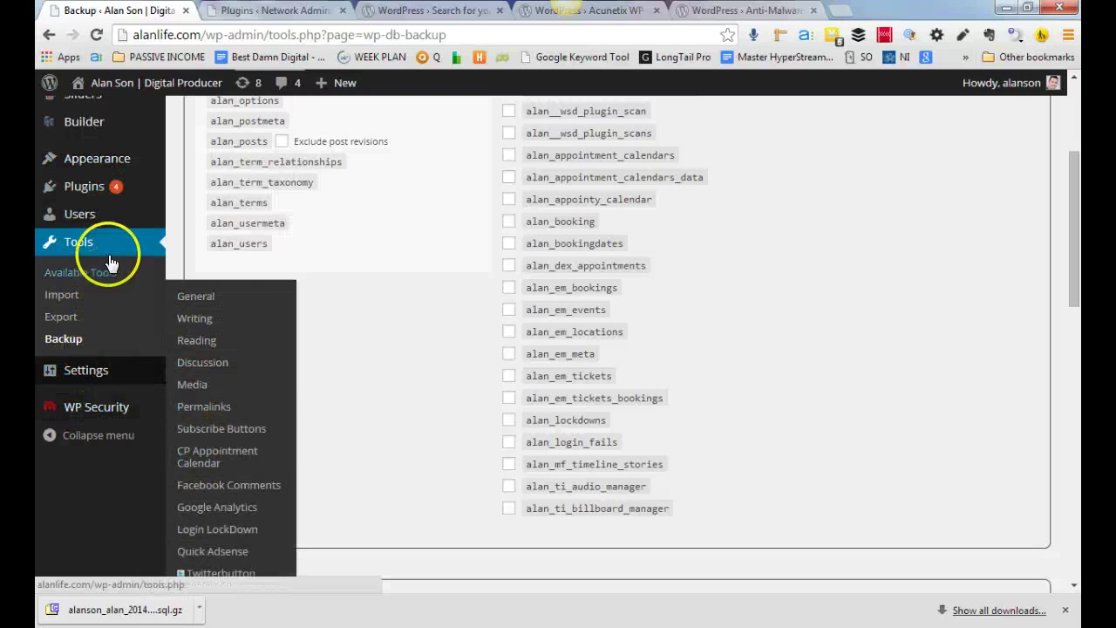
{"action": "scroll", "coordinate": [259, 260], "scroll_direction": "up", "scroll_amount": 3}
{"action": "mouse_move", "coordinate": [236, 267]}
{"action": "left_mouse_down"}
{"action": "mouse_move", "coordinate": [211, 287]}
{"action": "mouse_move", "coordinate": [228, 268]}
{"action": "left_mouse_up"}
{"action": "left_click", "coordinate": [215, 264]}
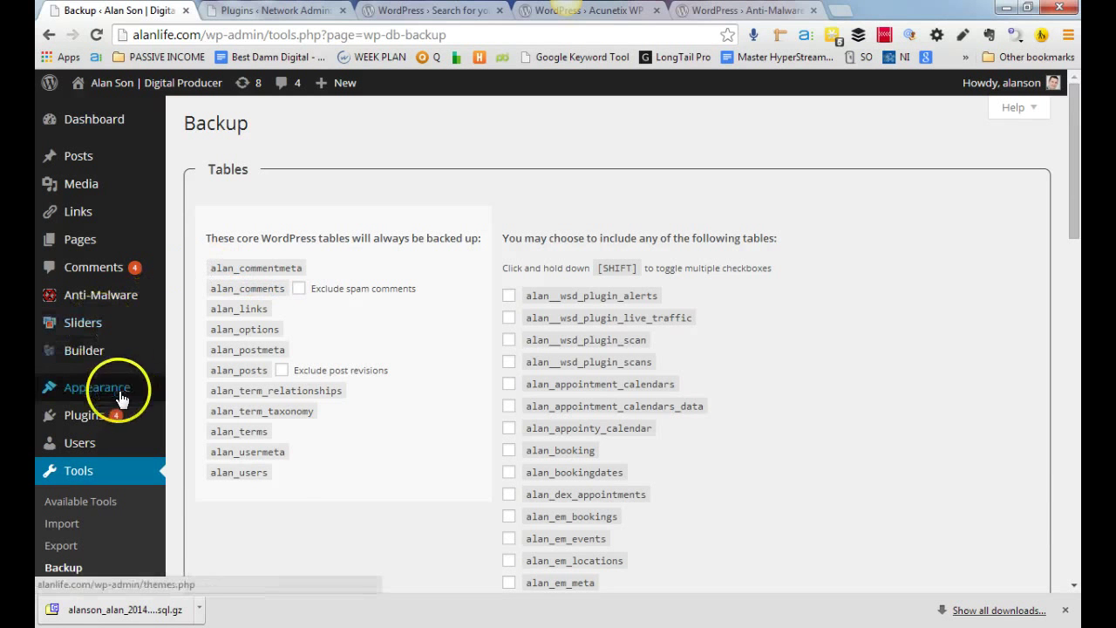
Open the Database Tools page of WP Security
{"action": "mouse_move", "coordinate": [120, 398]}
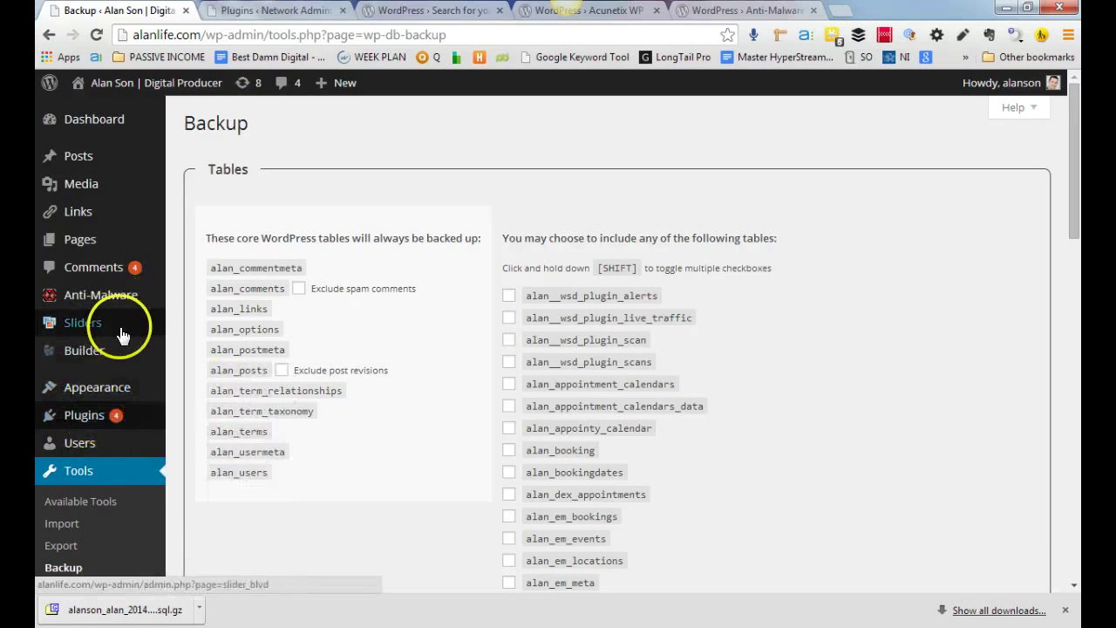
{"action": "scroll", "coordinate": [79, 287], "scroll_direction": "down", "scroll_amount": 3}
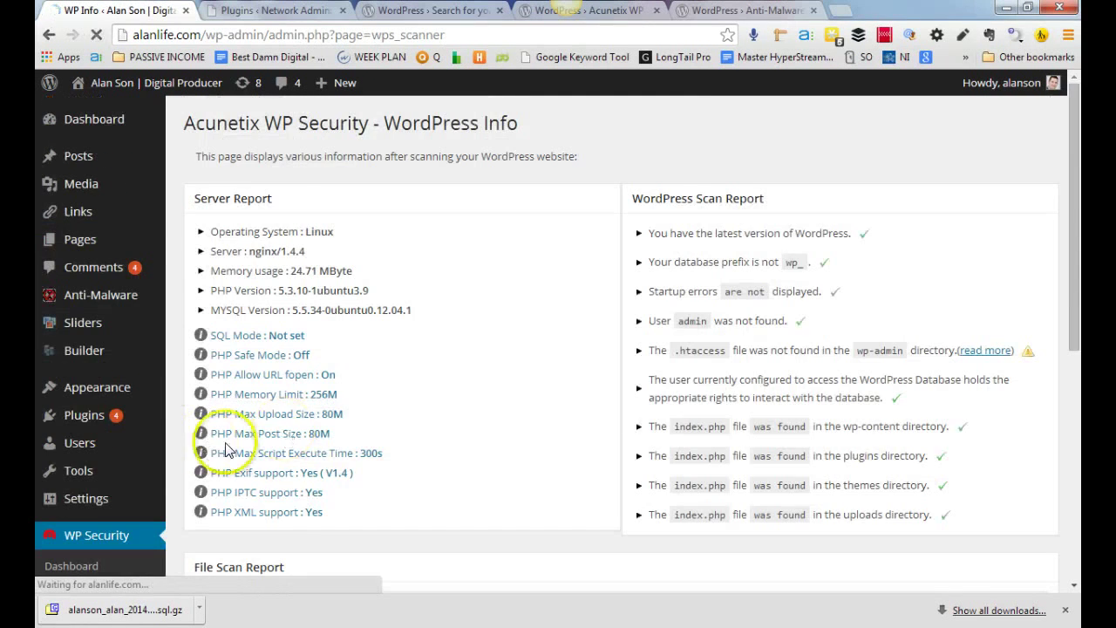
{"action": "scroll", "coordinate": [131, 411], "scroll_direction": "down", "scroll_amount": 4}
{"action": "left_click", "coordinate": [85, 284]}
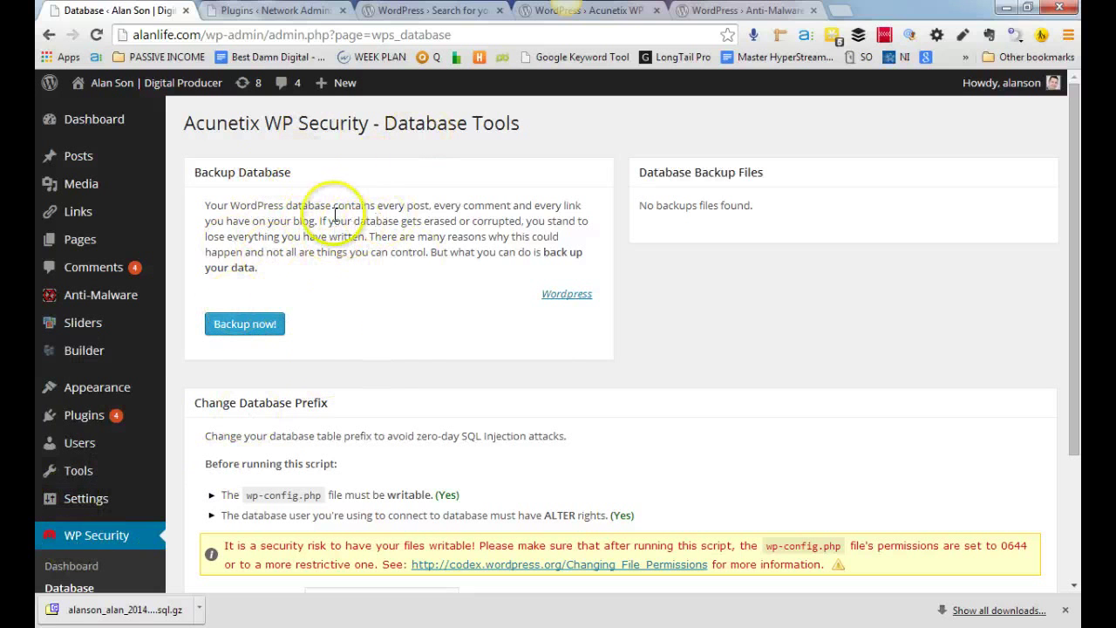
Set the database table prefix to ydjk_ in the Change Database Prefix section and run the renaming
{"action": "scroll", "coordinate": [374, 369], "scroll_direction": "down", "scroll_amount": 2}
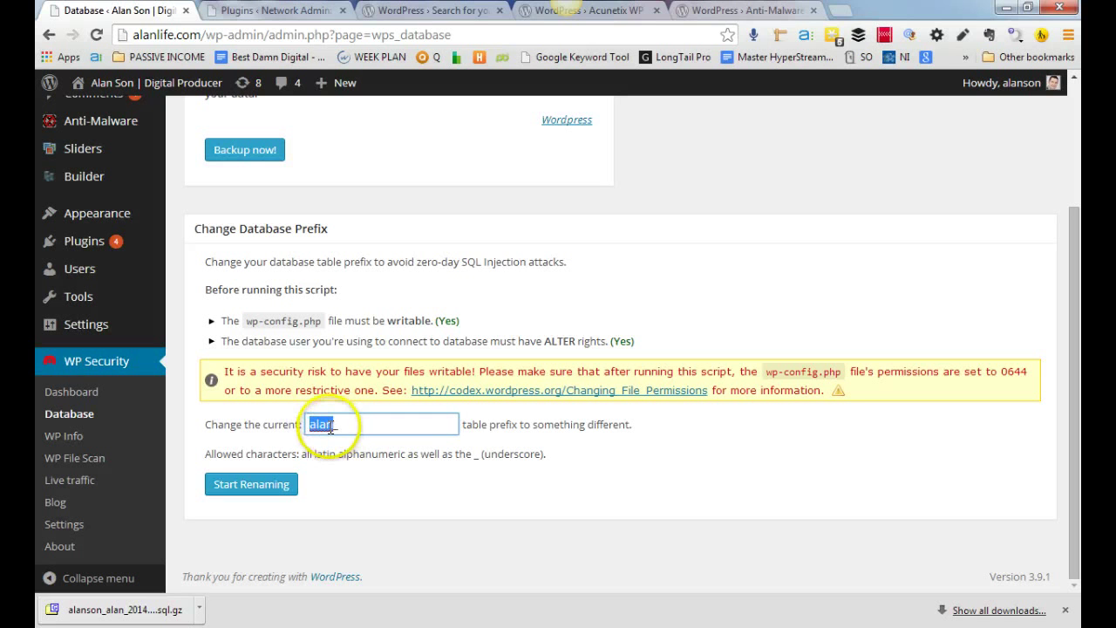
{"action": "type", "text": "_"}
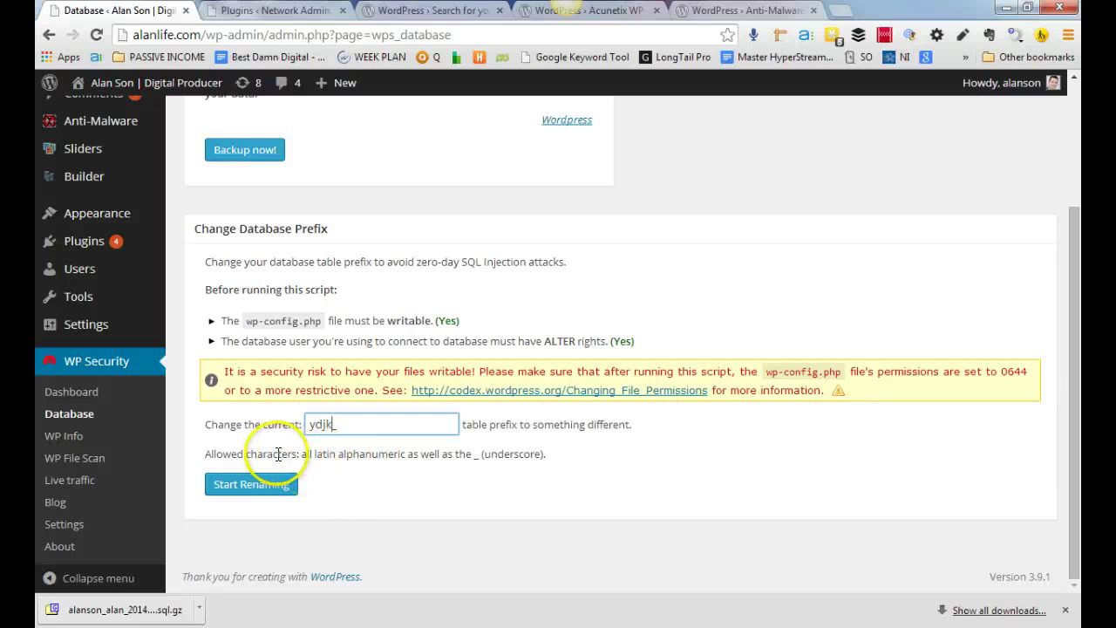
{"action": "left_click", "coordinate": [273, 488]}
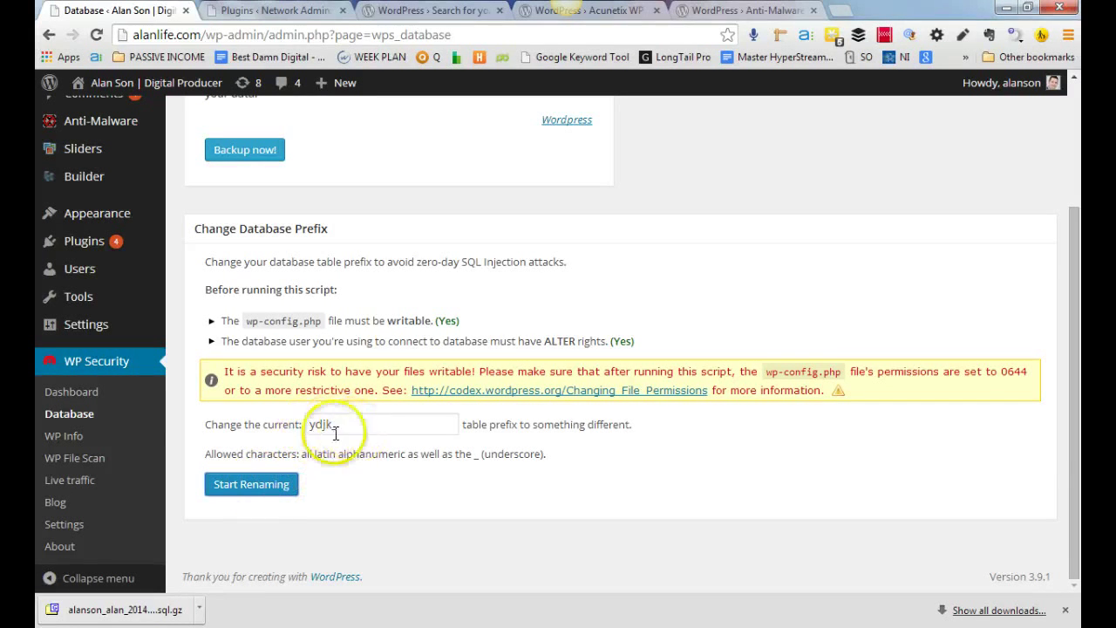
{"action": "left_click", "coordinate": [267, 487]}
{"action": "left_click", "coordinate": [255, 490]}
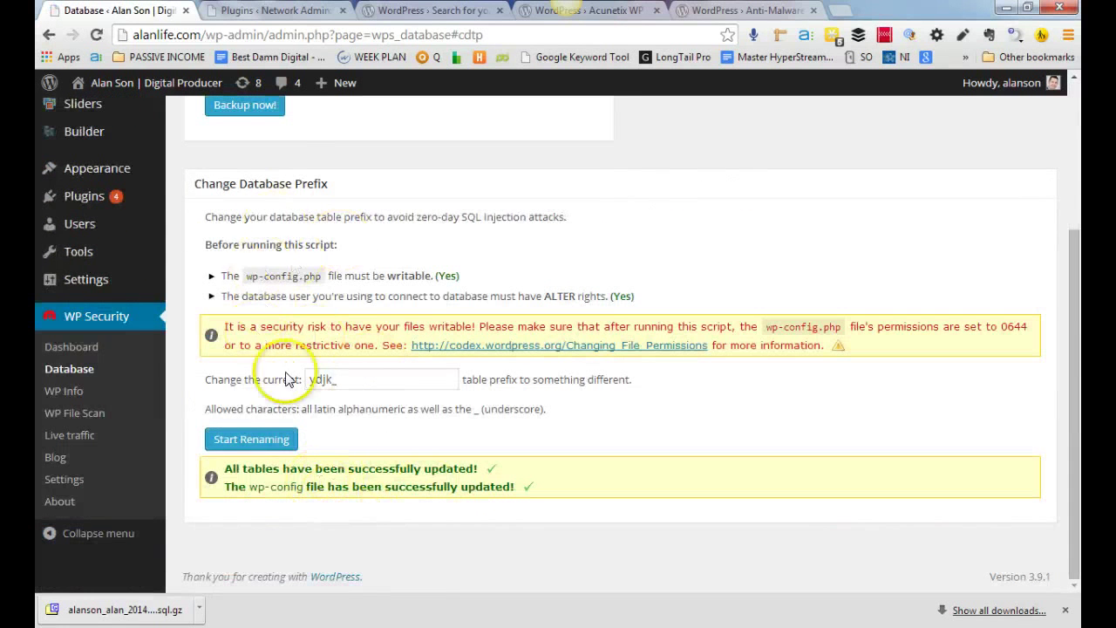
{"action": "scroll", "coordinate": [283, 384], "scroll_direction": "up", "scroll_amount": 2}
{"action": "scroll", "coordinate": [290, 396], "scroll_direction": "down", "scroll_amount": 2}
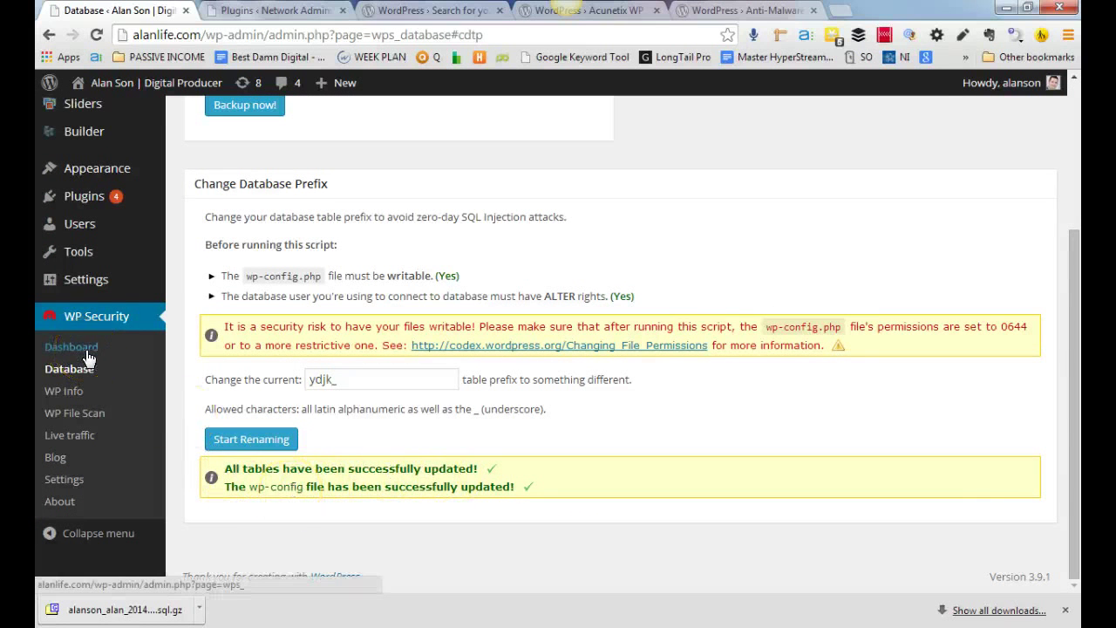
Open the WordPress Dashboard home page and look over its activity, comments and news sections
{"action": "scroll", "coordinate": [171, 355], "scroll_direction": "up", "scroll_amount": 3}
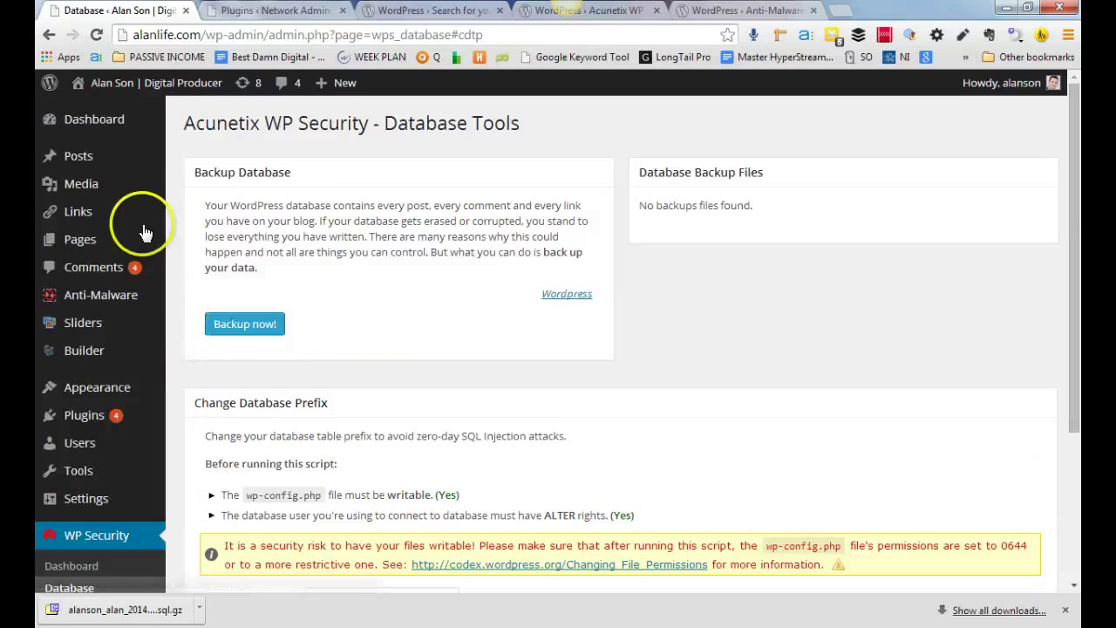
{"action": "left_click", "coordinate": [114, 125]}
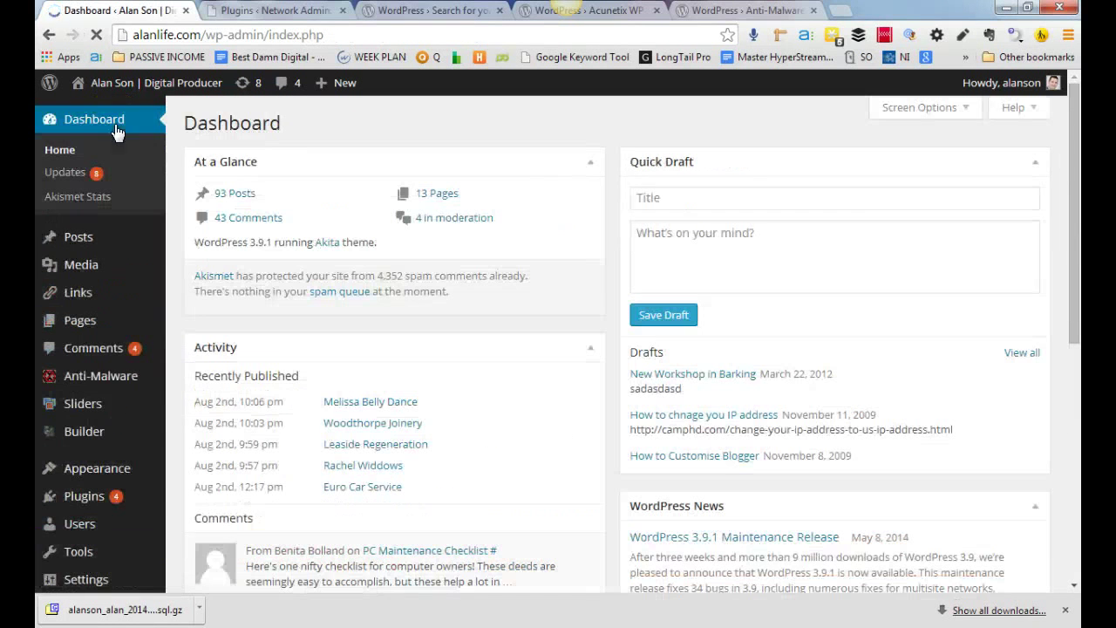
{"action": "scroll", "coordinate": [142, 378], "scroll_direction": "down", "scroll_amount": 5}
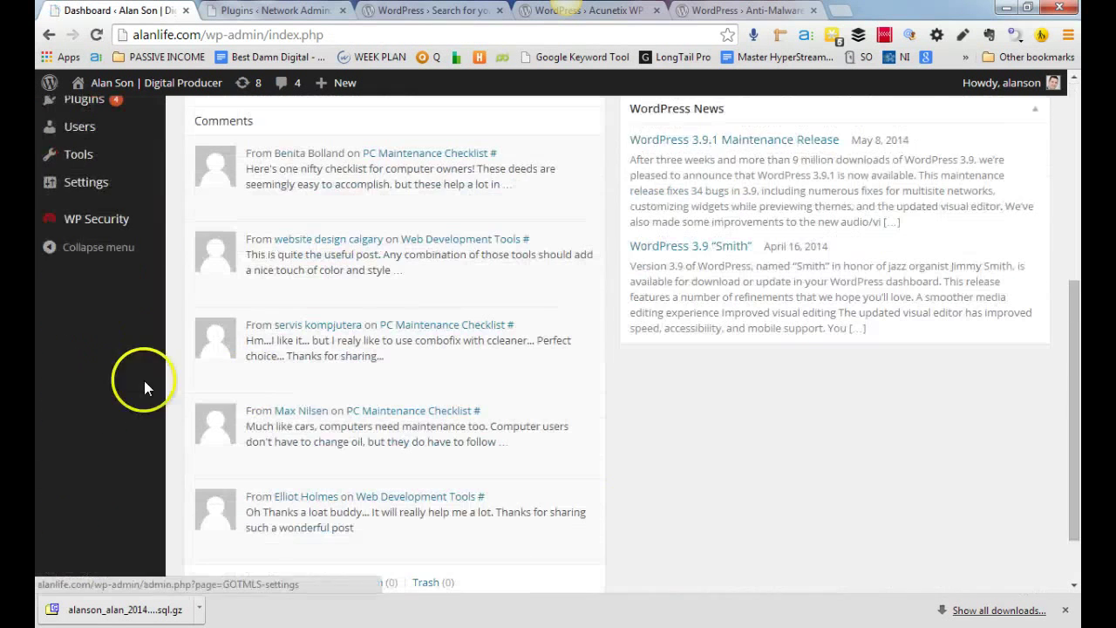
{"action": "scroll", "coordinate": [142, 448], "scroll_direction": "down", "scroll_amount": 2}
{"action": "scroll", "coordinate": [179, 448], "scroll_direction": "up", "scroll_amount": 4}
{"action": "scroll", "coordinate": [166, 419], "scroll_direction": "up", "scroll_amount": 2}
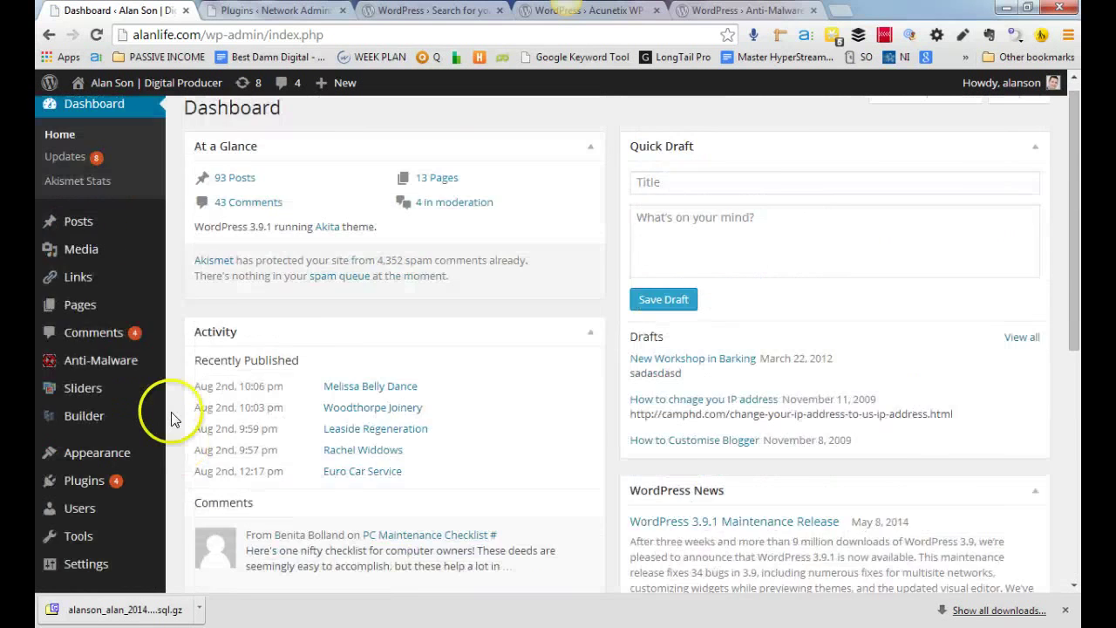
{"action": "scroll", "coordinate": [131, 332], "scroll_direction": "down", "scroll_amount": 4}
{"action": "scroll", "coordinate": [88, 305], "scroll_direction": "up", "scroll_amount": 3}
Open the WP Info page of WP Security and review the database prefix and admin user entries in the WordPress Scan Report
{"action": "mouse_move", "coordinate": [120, 449]}
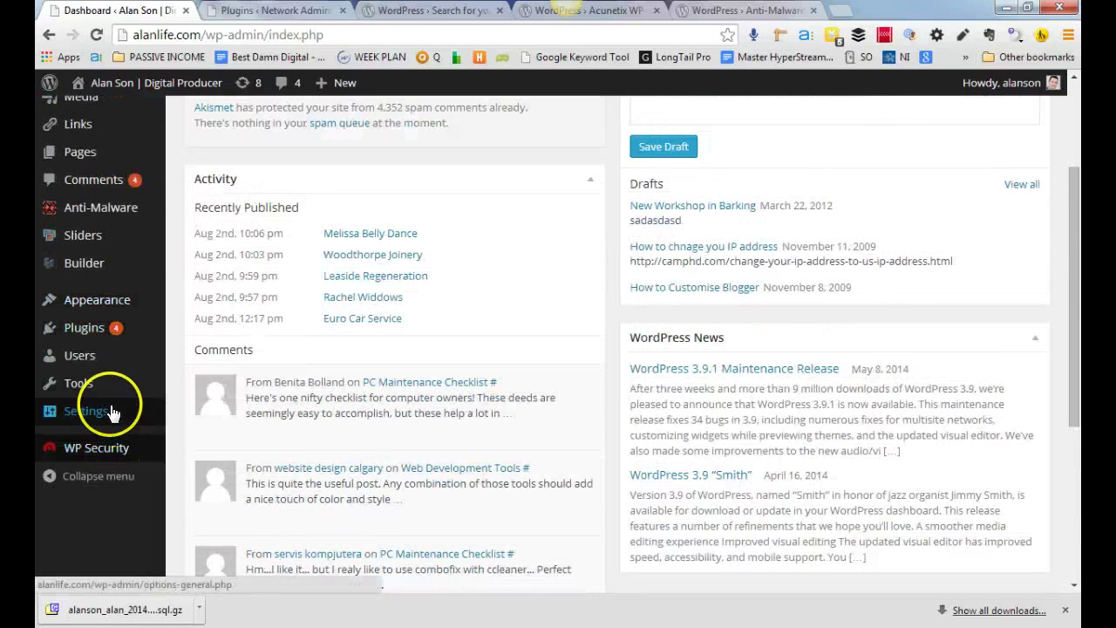
{"action": "mouse_move", "coordinate": [105, 477]}
{"action": "scroll", "coordinate": [217, 371], "scroll_direction": "down", "scroll_amount": 2}
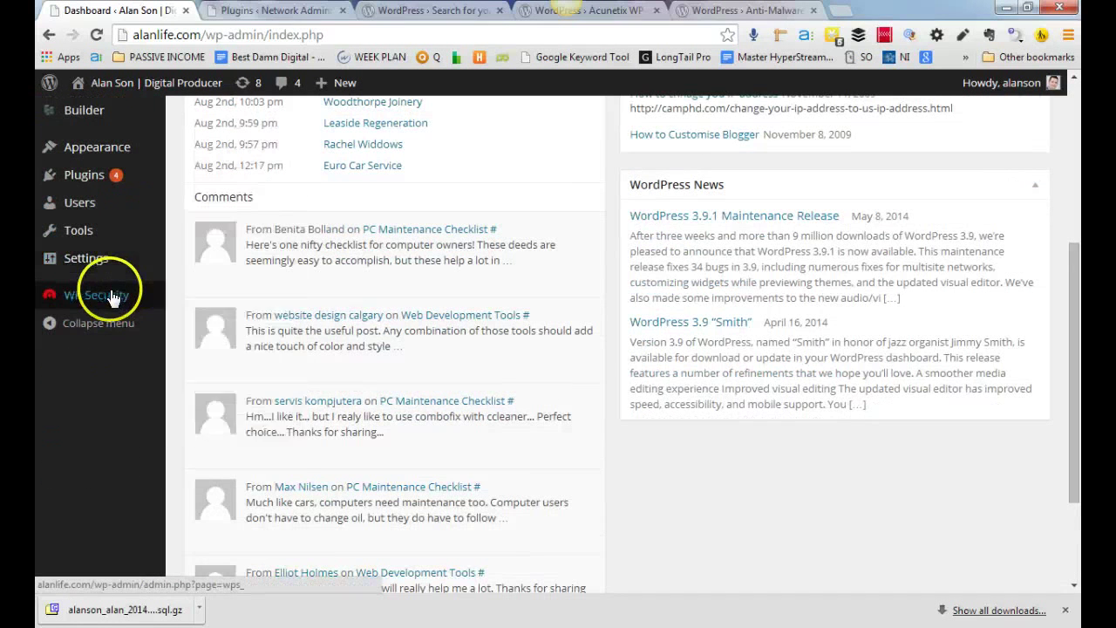
{"action": "mouse_move", "coordinate": [113, 298]}
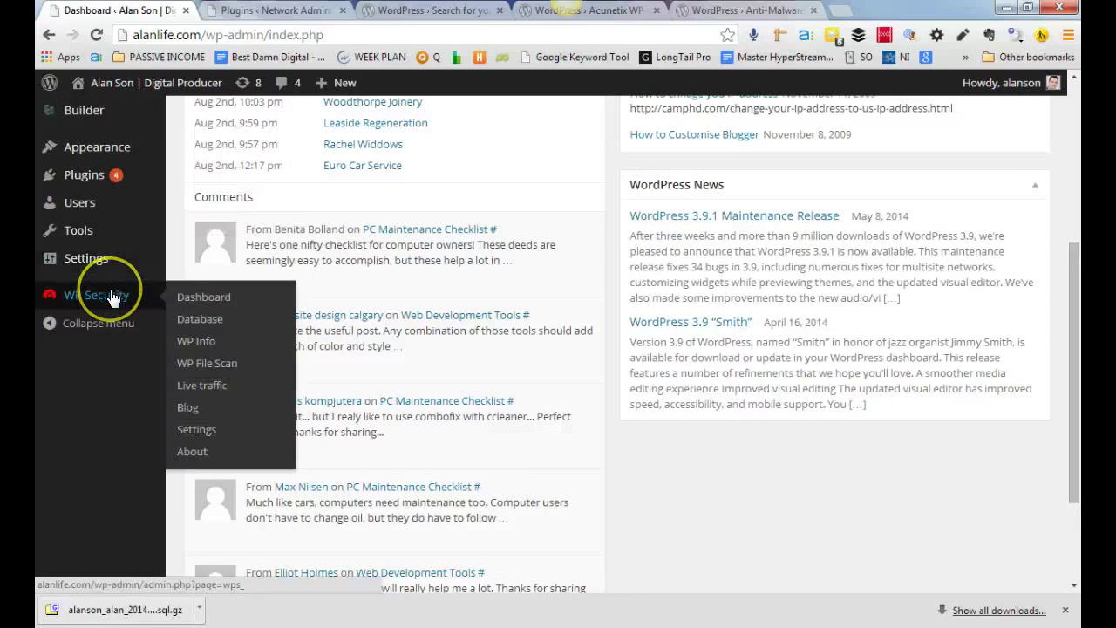
{"action": "left_click", "coordinate": [215, 345]}
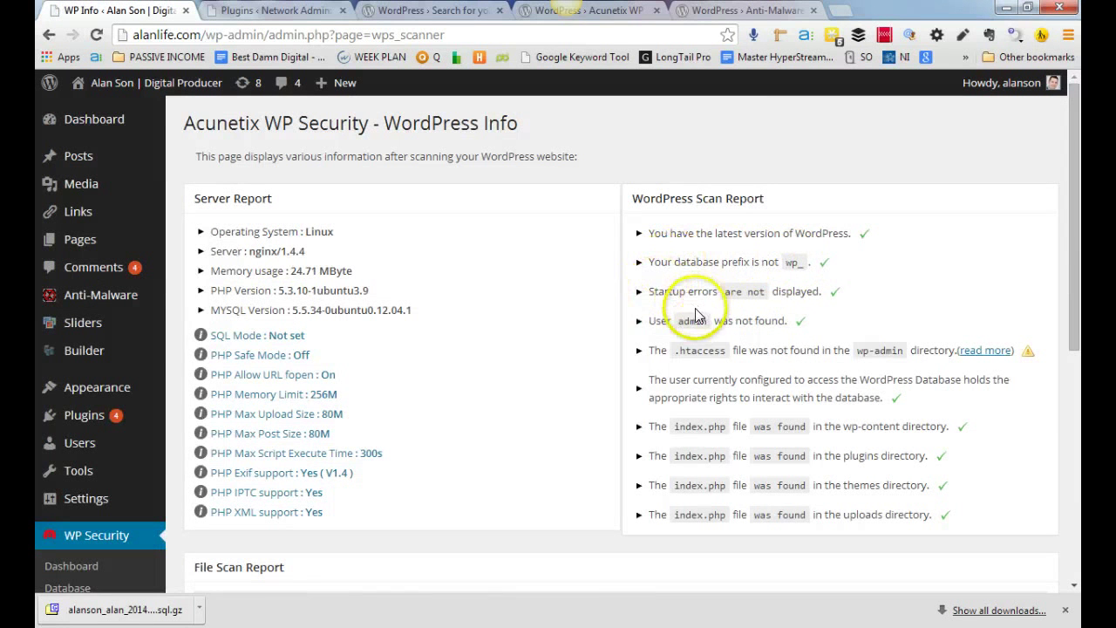
{"action": "left_click", "coordinate": [648, 295]}
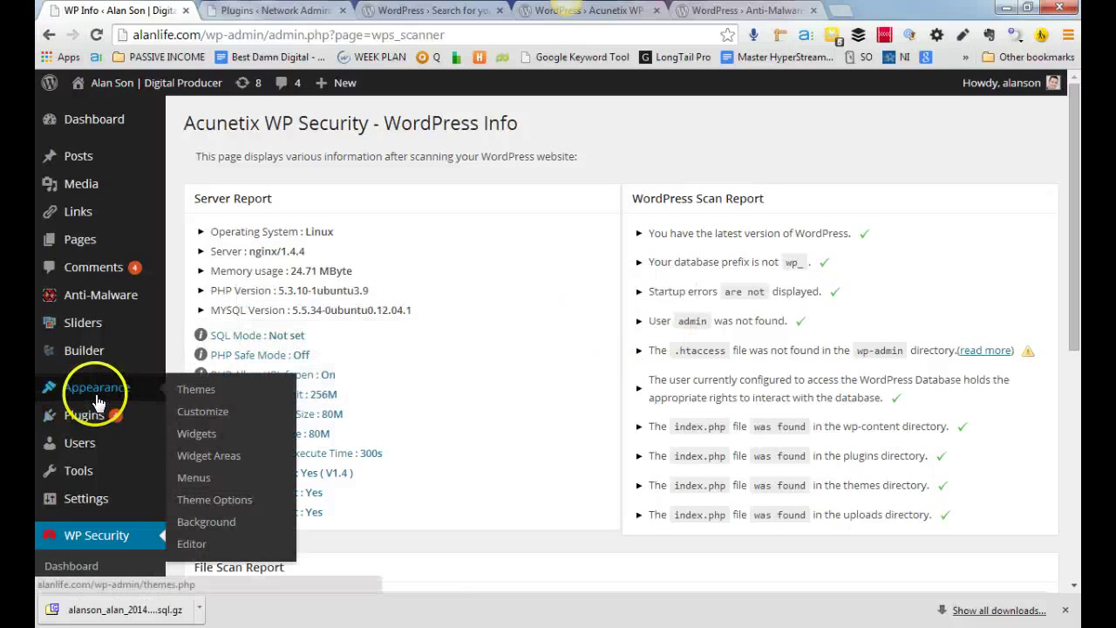
Open the list of all site users and find the administrator account
{"action": "mouse_move", "coordinate": [87, 443]}
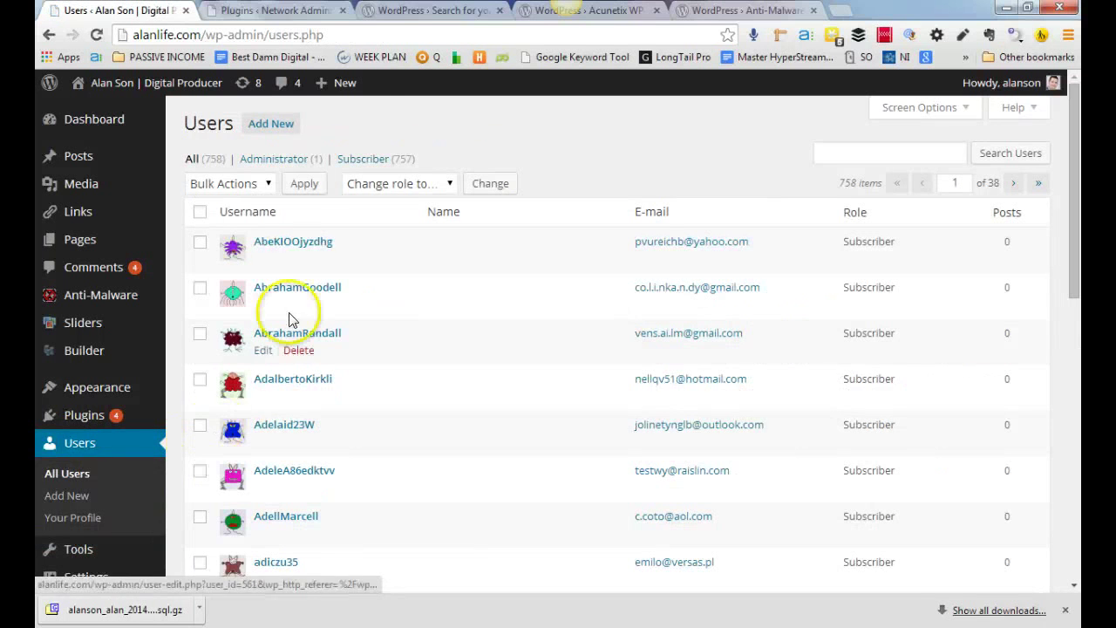
{"action": "scroll", "coordinate": [330, 261], "scroll_direction": "down", "scroll_amount": 3}
{"action": "scroll", "coordinate": [386, 404], "scroll_direction": "down", "scroll_amount": 6}
{"action": "scroll", "coordinate": [386, 411], "scroll_direction": "up", "scroll_amount": 9}
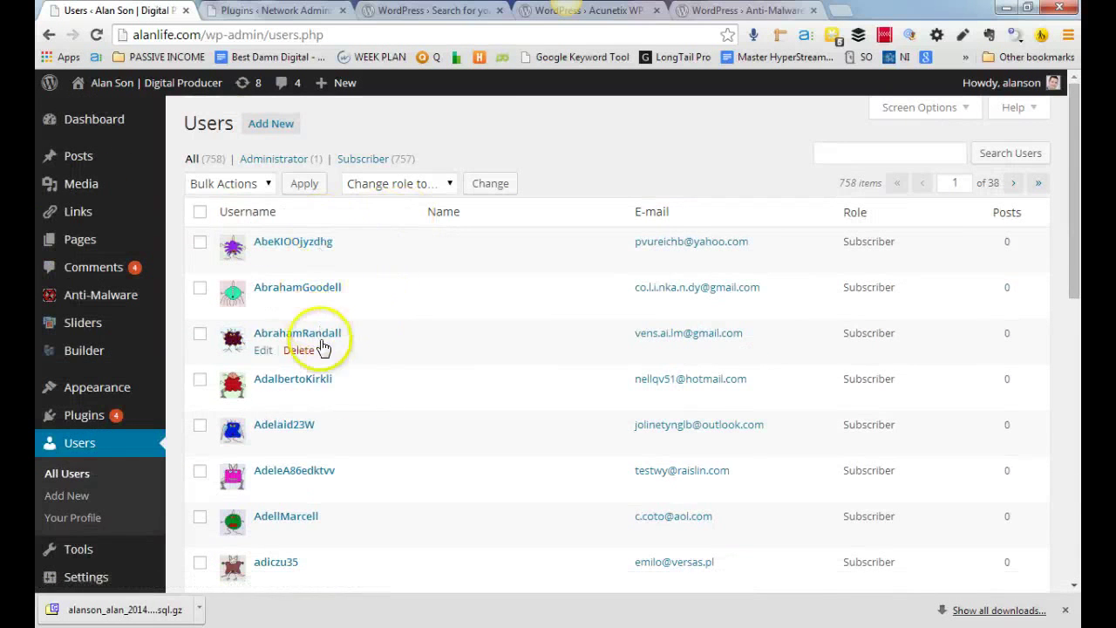
{"action": "scroll", "coordinate": [414, 262], "scroll_direction": "down", "scroll_amount": 9}
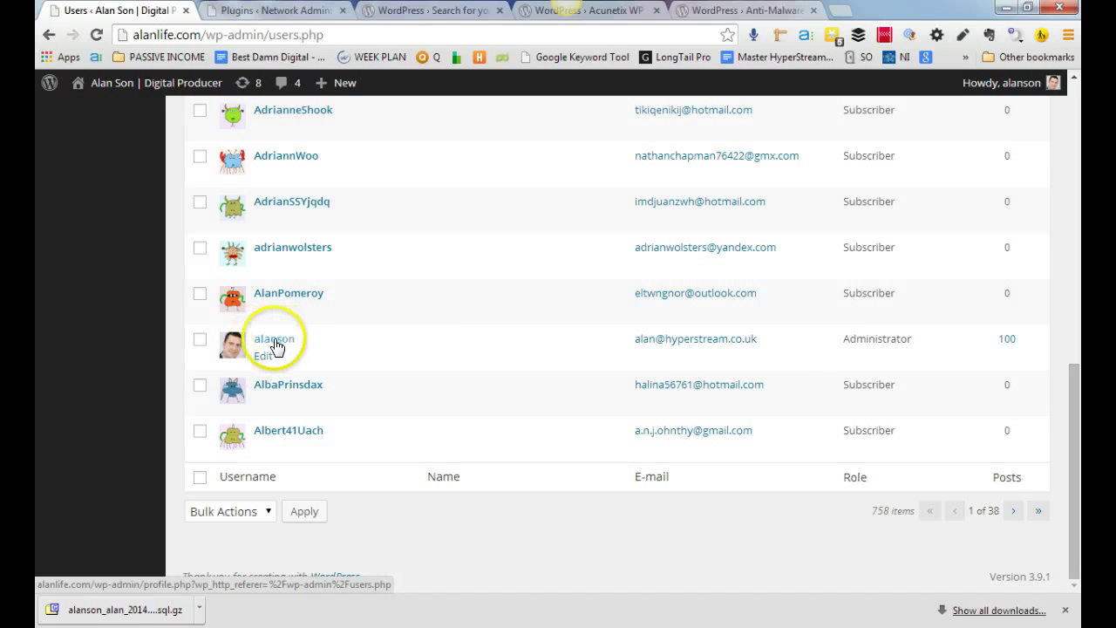
Open the administrator's profile for editing and look through its username, contact and password fields
{"action": "left_click", "coordinate": [264, 363]}
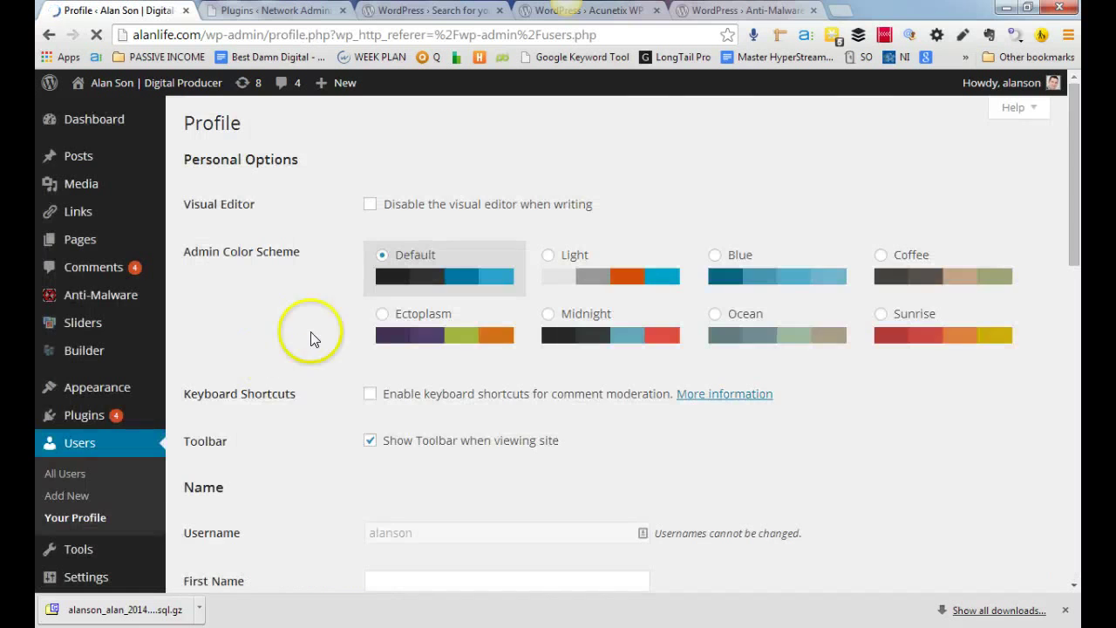
{"action": "scroll", "coordinate": [341, 422], "scroll_direction": "down", "scroll_amount": 4}
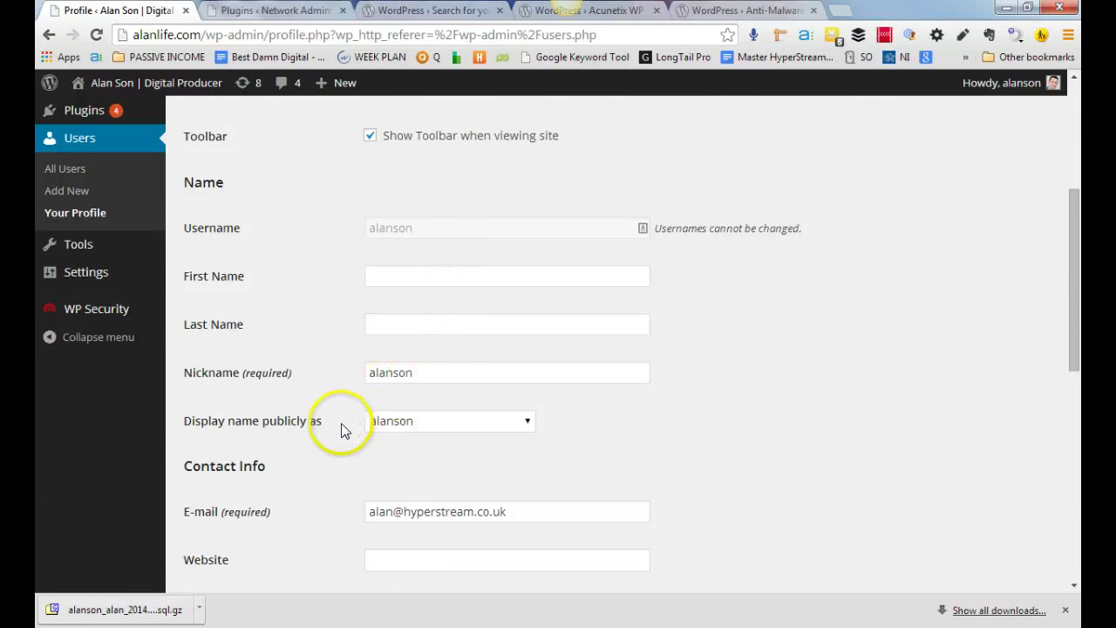
{"action": "scroll", "coordinate": [312, 401], "scroll_direction": "down", "scroll_amount": 8}
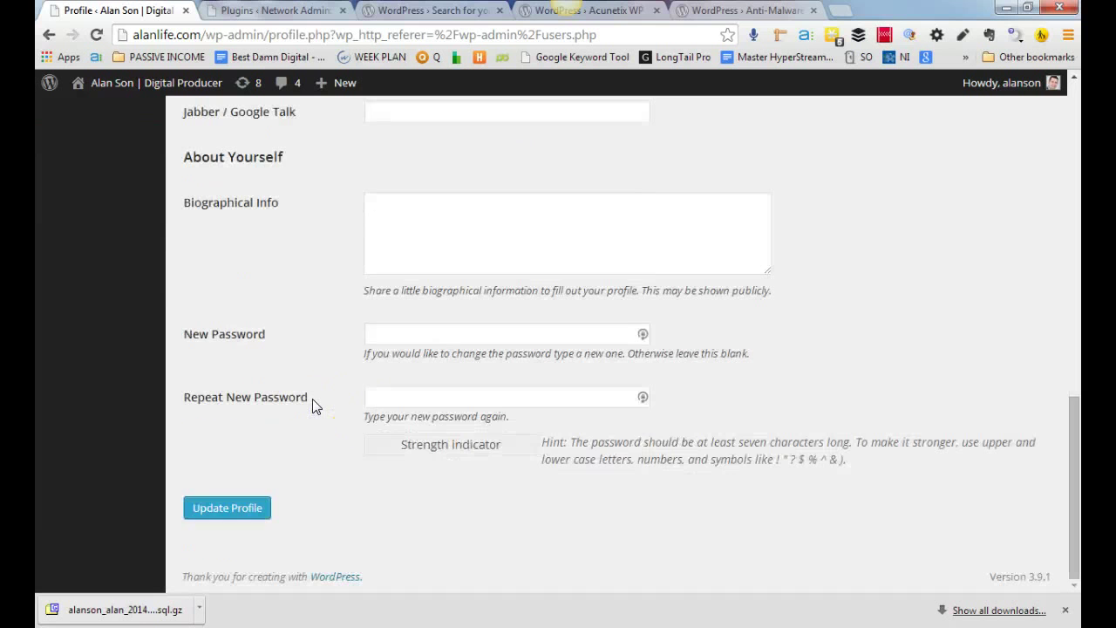
{"action": "scroll", "coordinate": [312, 401], "scroll_direction": "up", "scroll_amount": 7}
{"action": "scroll", "coordinate": [312, 401], "scroll_direction": "up", "scroll_amount": 4}
{"action": "scroll", "coordinate": [312, 403], "scroll_direction": "down", "scroll_amount": 5}
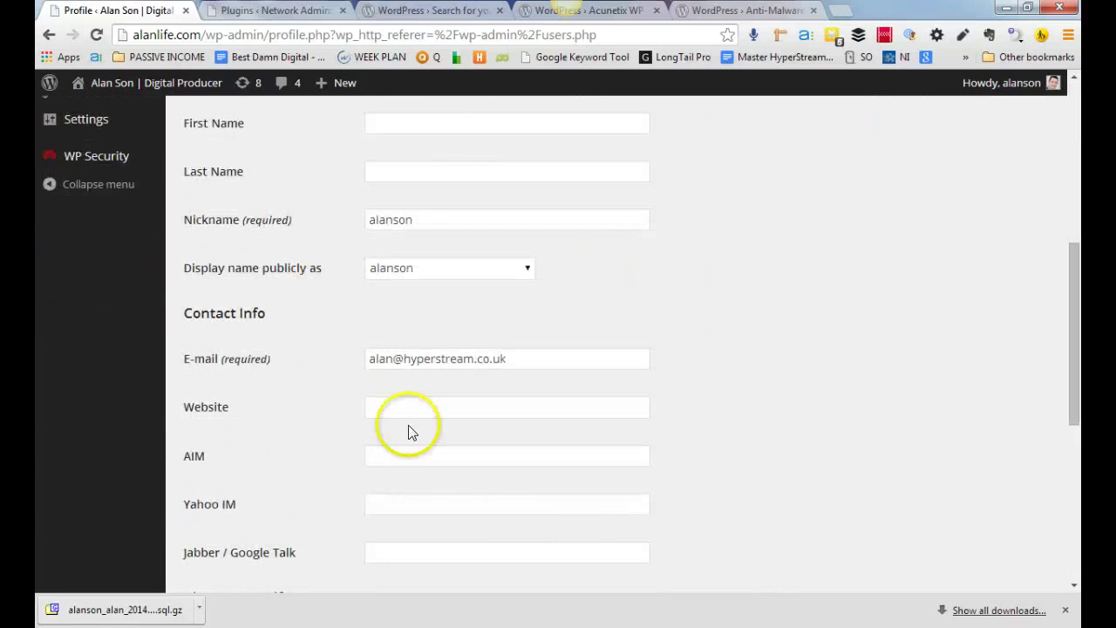
{"action": "scroll", "coordinate": [218, 287], "scroll_direction": "up", "scroll_amount": 5}
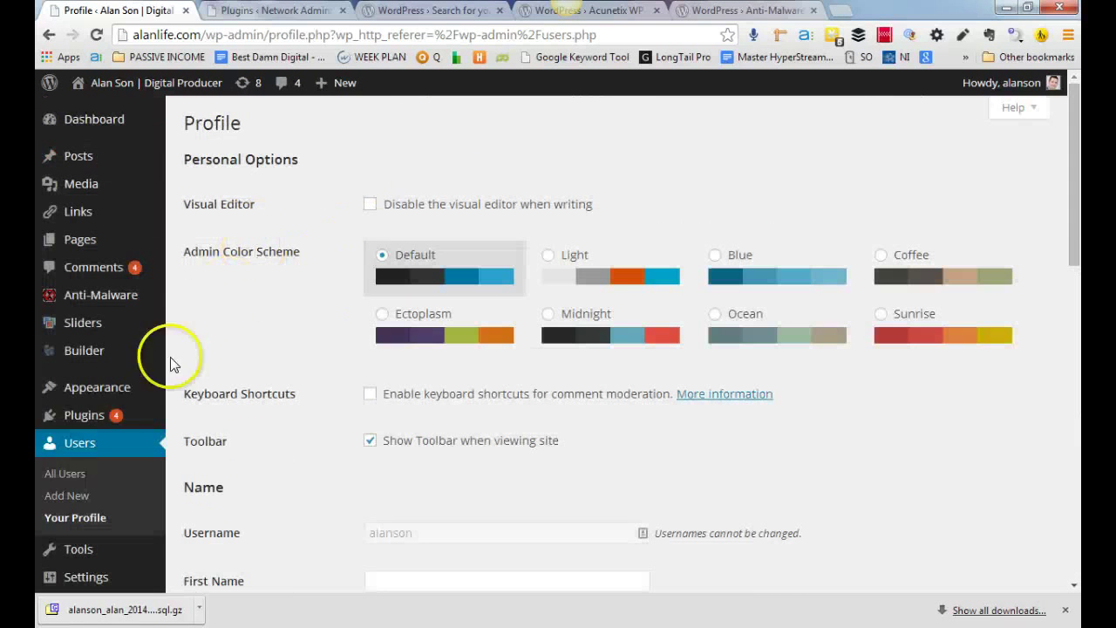
View the Add New User form and the Settings page of WP Security
{"action": "left_click", "coordinate": [77, 496]}
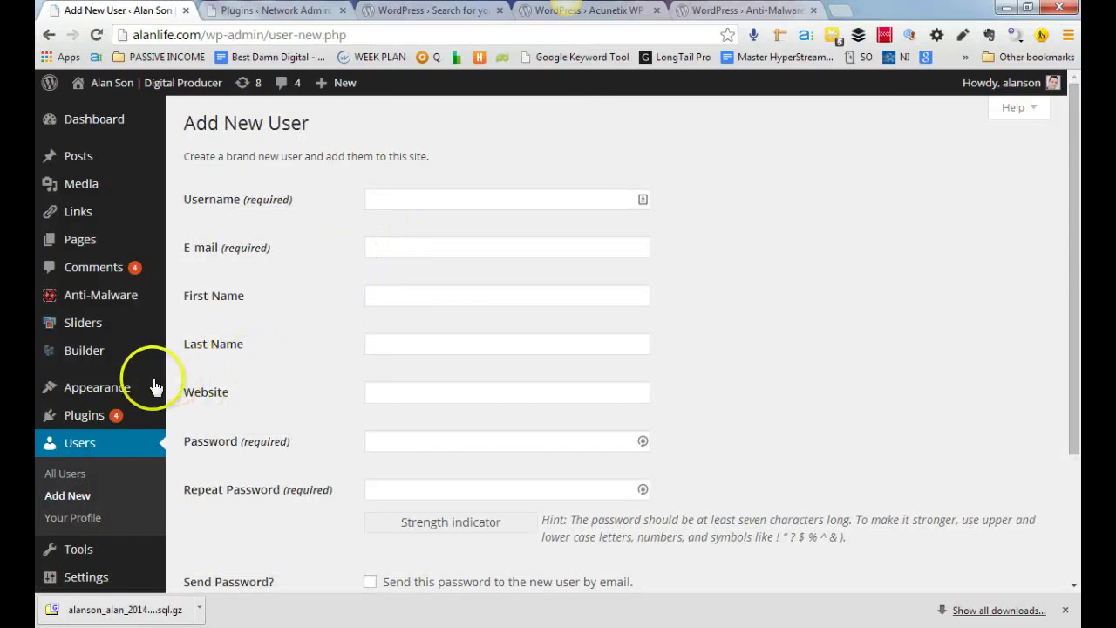
{"action": "scroll", "coordinate": [96, 414], "scroll_direction": "down", "scroll_amount": 2}
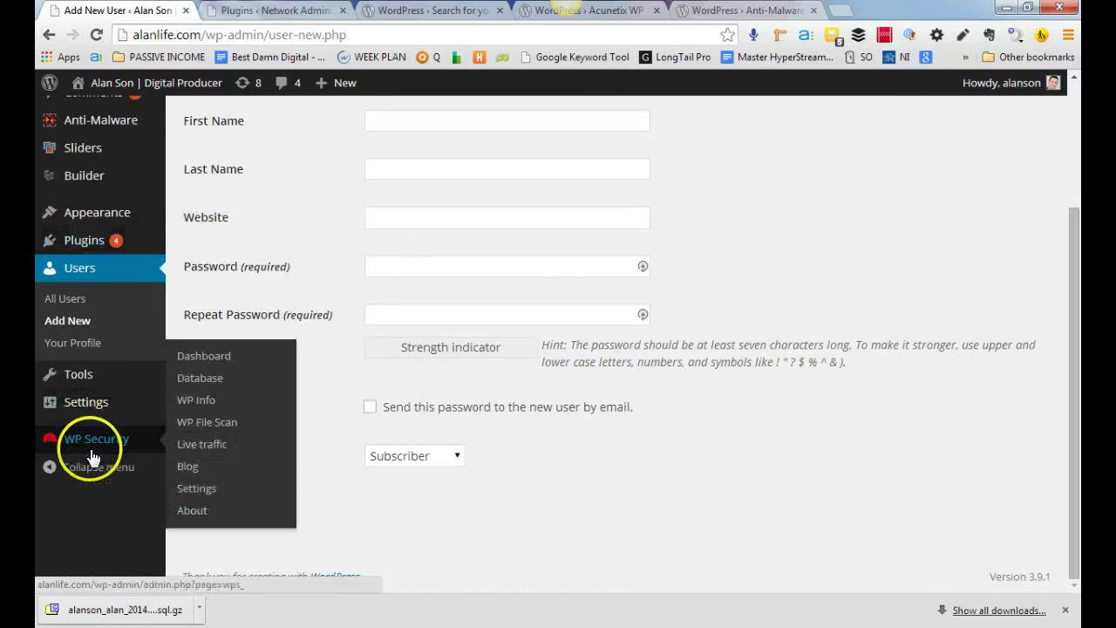
{"action": "left_click", "coordinate": [197, 490]}
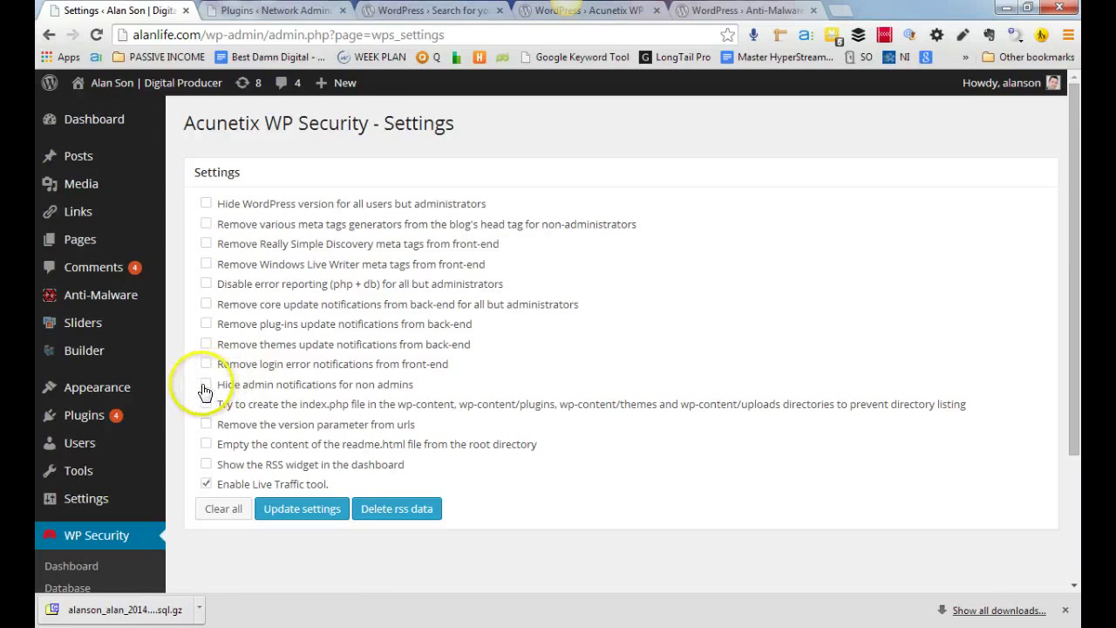
Return to the list of all users and look through the accounts and their roles
{"action": "mouse_move", "coordinate": [132, 441]}
{"action": "left_click", "coordinate": [197, 446]}
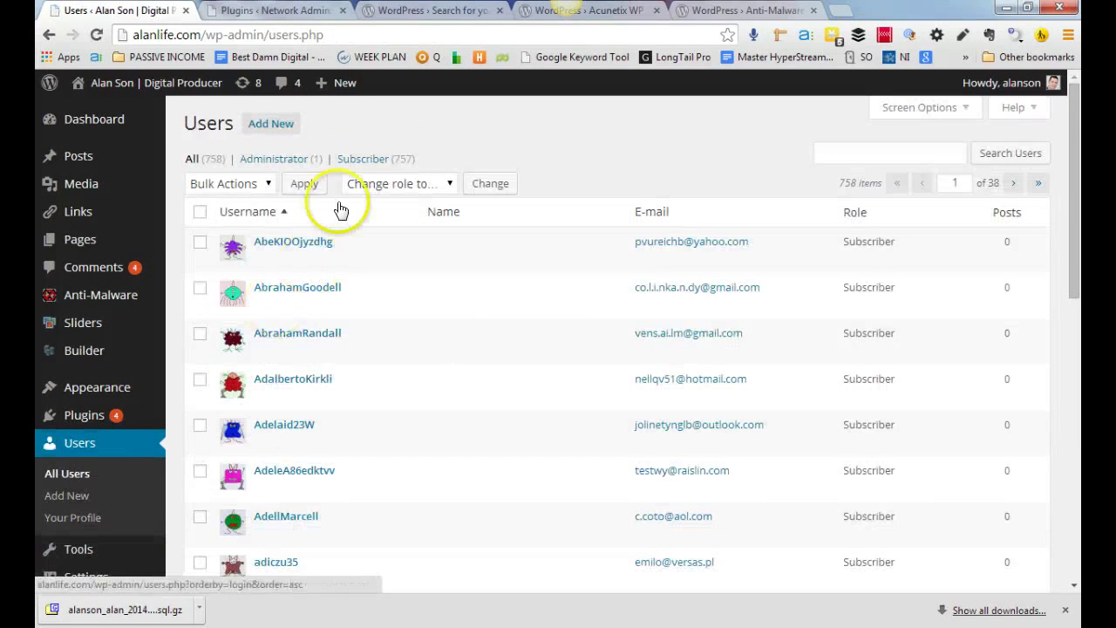
{"action": "scroll", "coordinate": [387, 356], "scroll_direction": "down", "scroll_amount": 8}
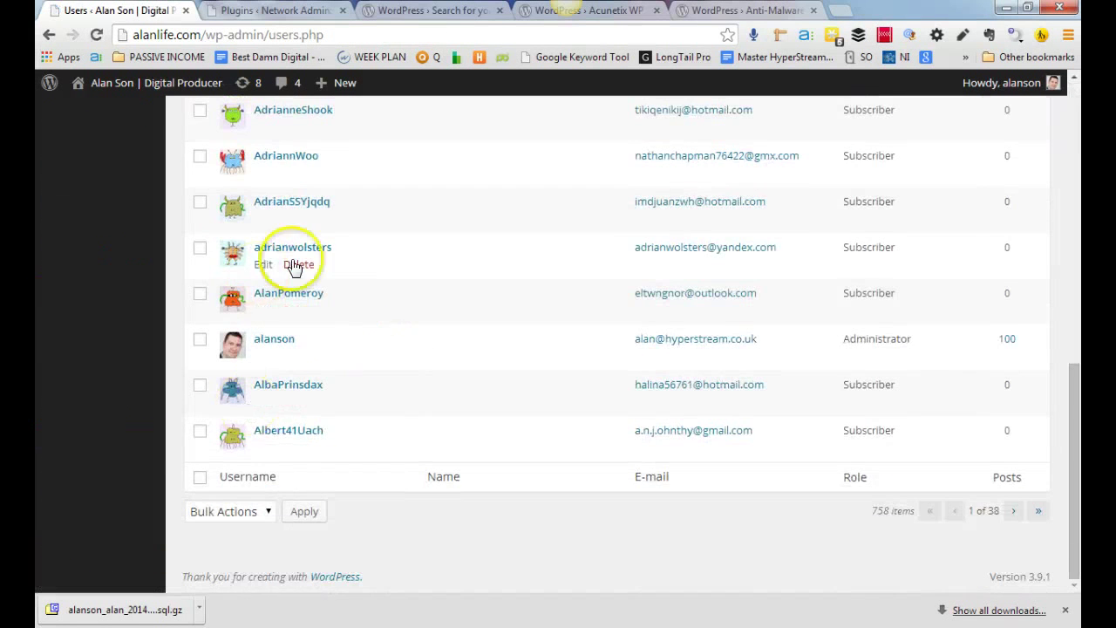
{"action": "scroll", "coordinate": [301, 366], "scroll_direction": "up", "scroll_amount": 6}
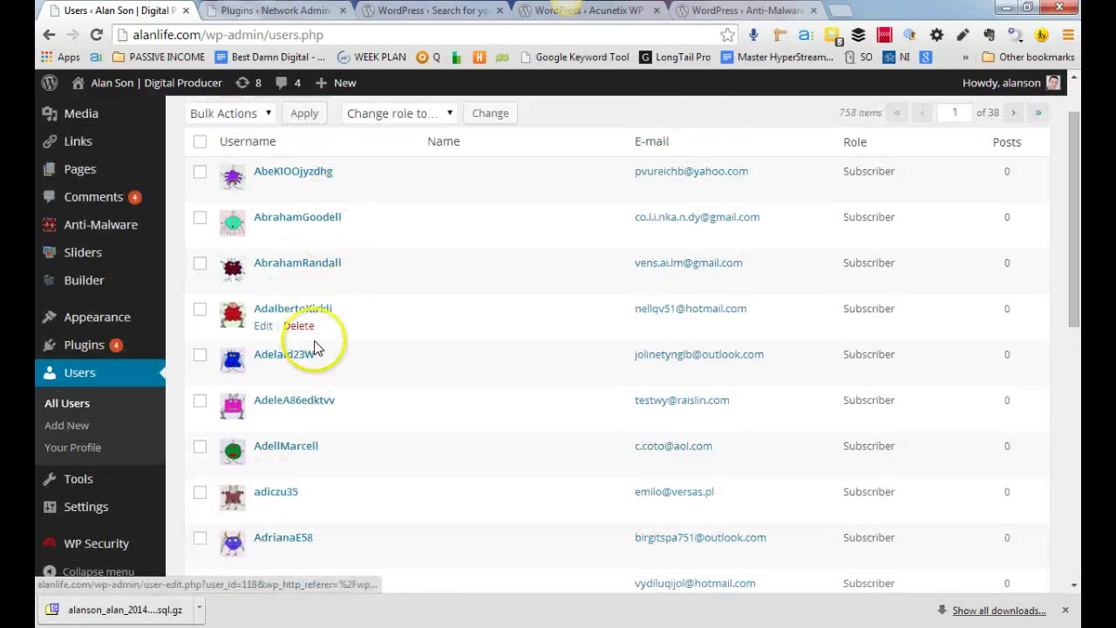
{"action": "scroll", "coordinate": [316, 347], "scroll_direction": "down", "scroll_amount": 8}
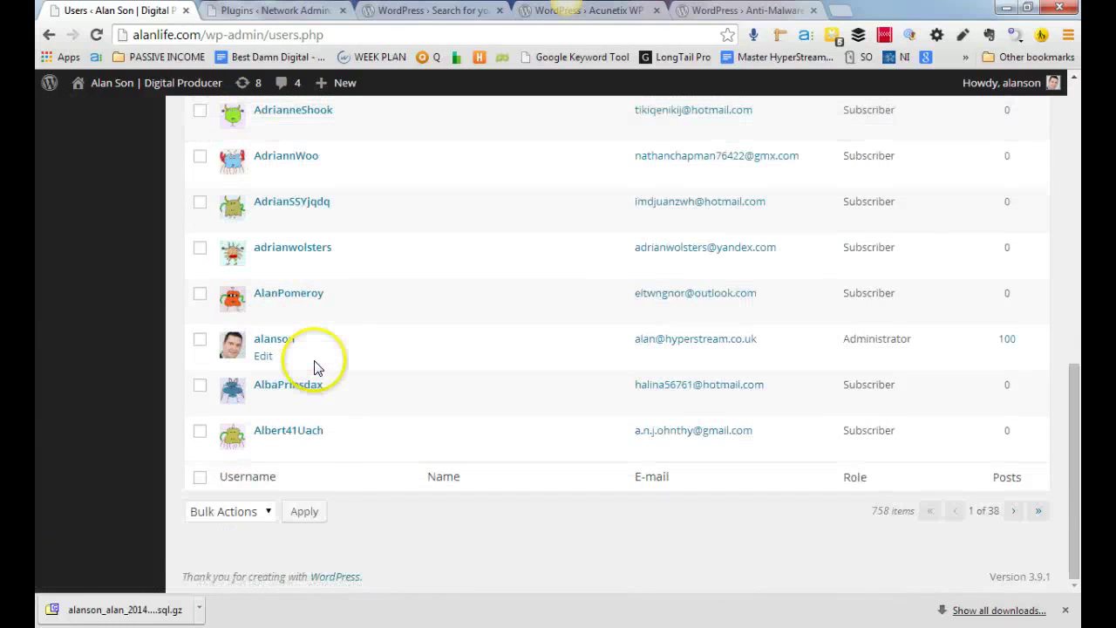
Open the administrator's profile from the user list and review its username and new password fields
{"action": "left_click", "coordinate": [267, 356]}
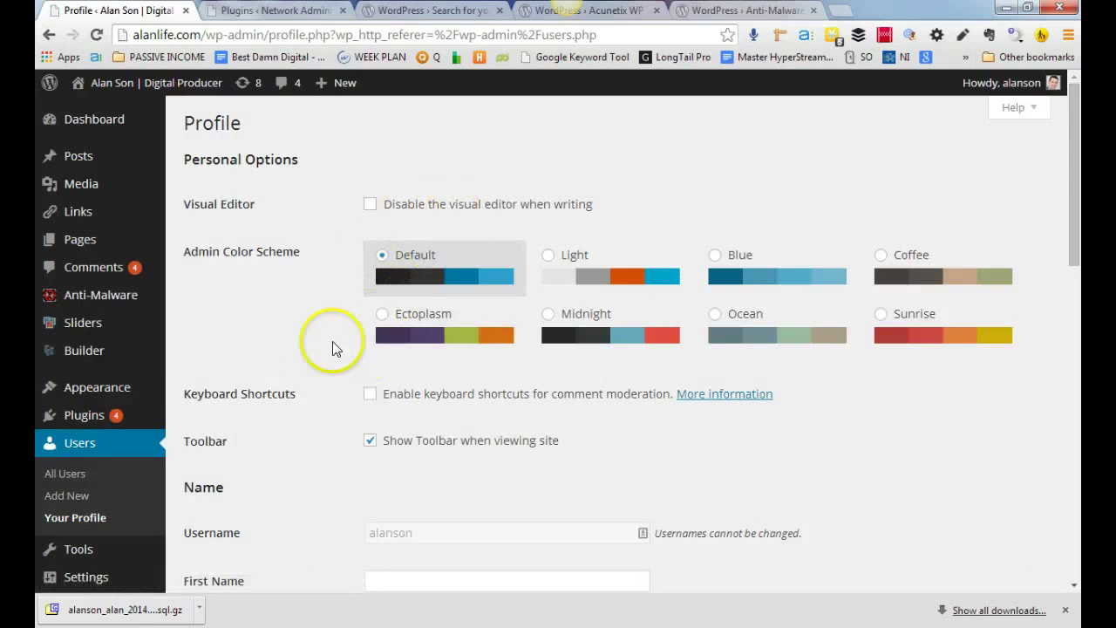
{"action": "scroll", "coordinate": [333, 367], "scroll_direction": "down", "scroll_amount": 5}
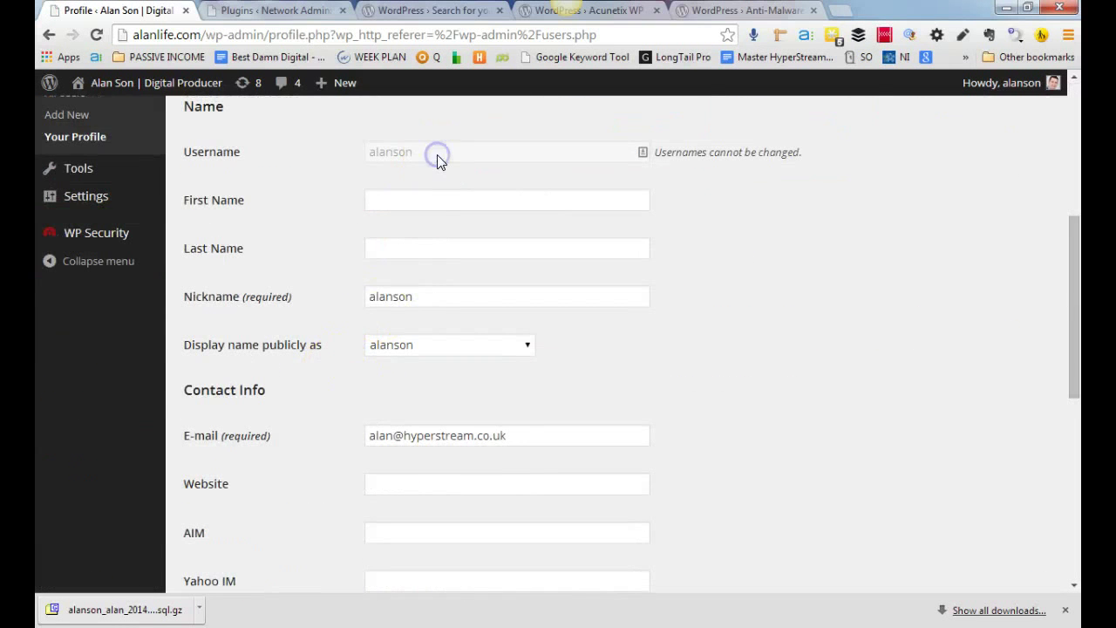
{"action": "scroll", "coordinate": [357, 375], "scroll_direction": "down", "scroll_amount": 5}
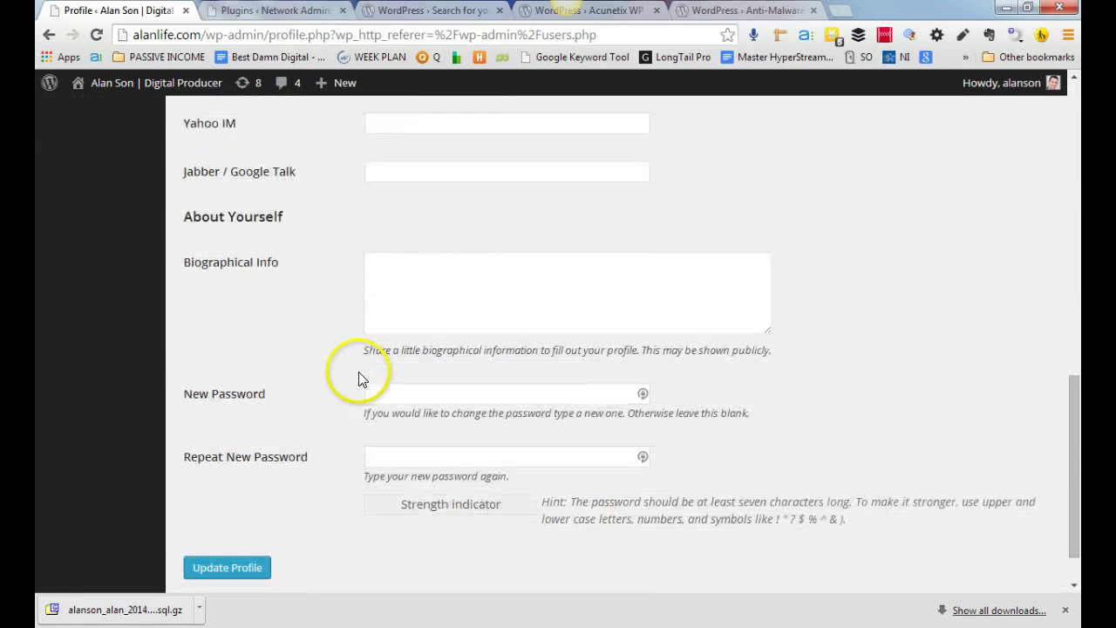
{"action": "scroll", "coordinate": [337, 382], "scroll_direction": "up", "scroll_amount": 8}
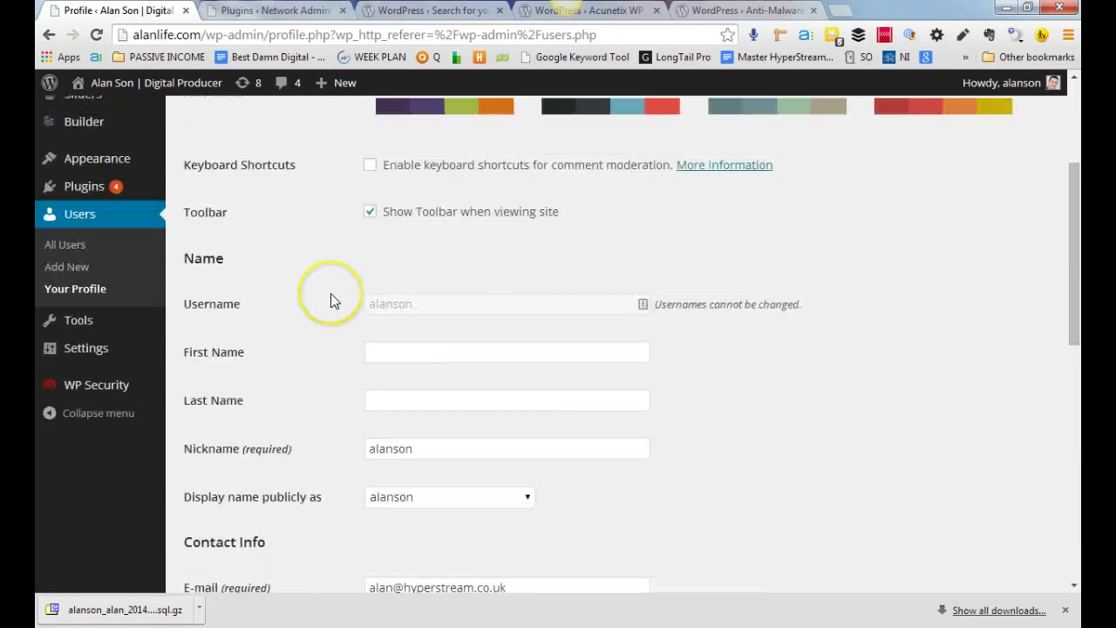
Edit the e-mail address in the administrator's contact info and update the profile
{"action": "scroll", "coordinate": [331, 299], "scroll_direction": "down", "scroll_amount": 3}
{"action": "left_click_drag", "start_coordinate": [515, 361], "coordinate": [313, 365]}
{"action": "left_click_drag", "start_coordinate": [508, 358], "coordinate": [307, 365]}
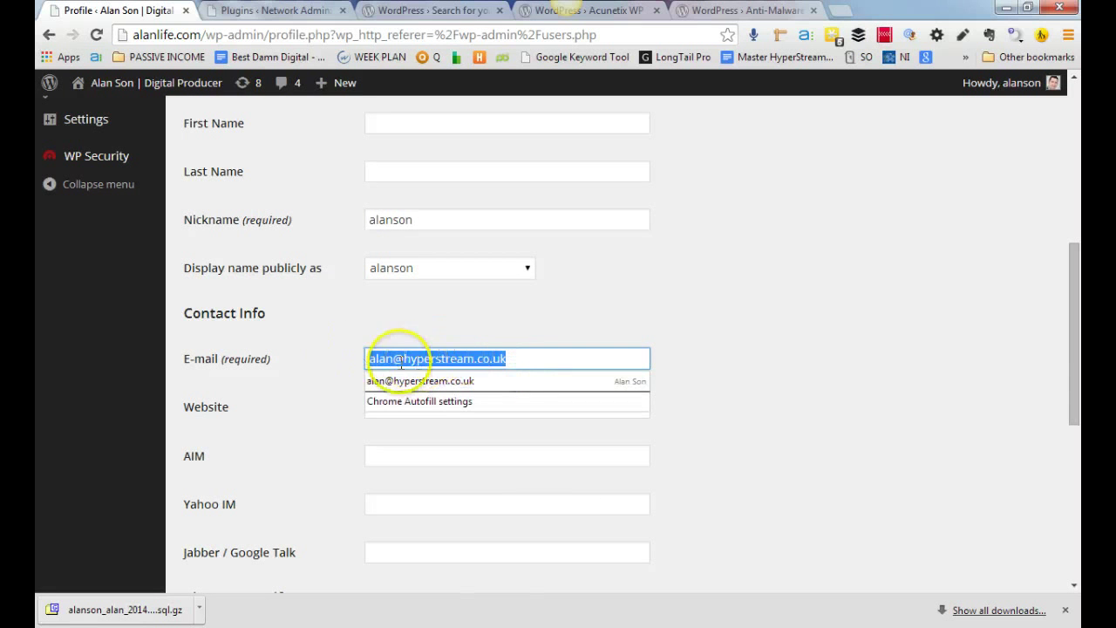
{"action": "key", "text": "Right"}
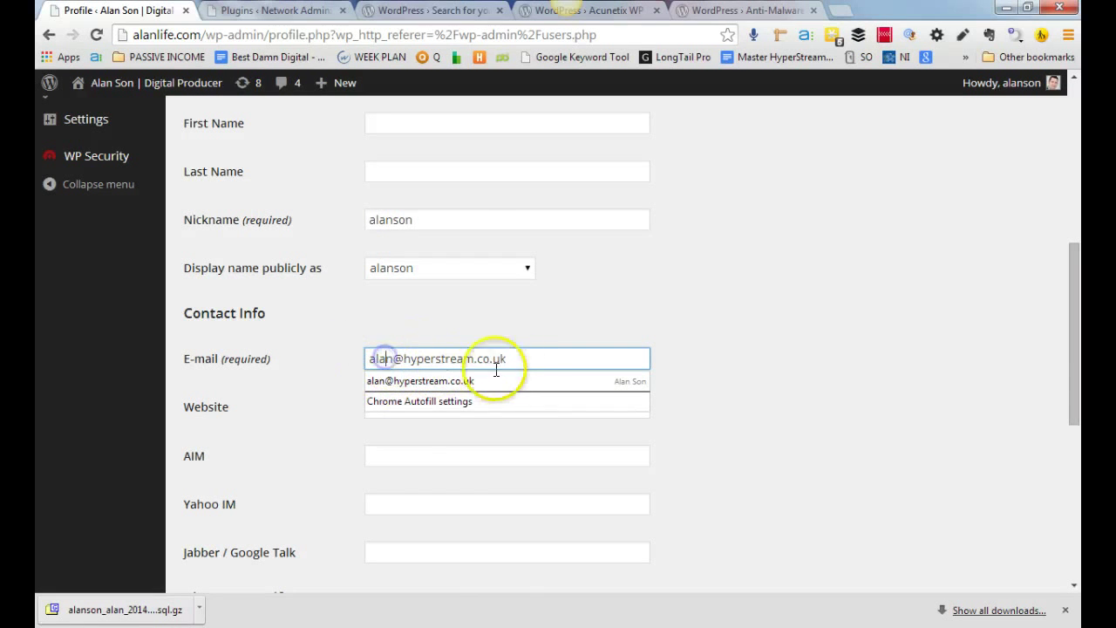
{"action": "left_click_drag", "start_coordinate": [523, 365], "coordinate": [376, 357]}
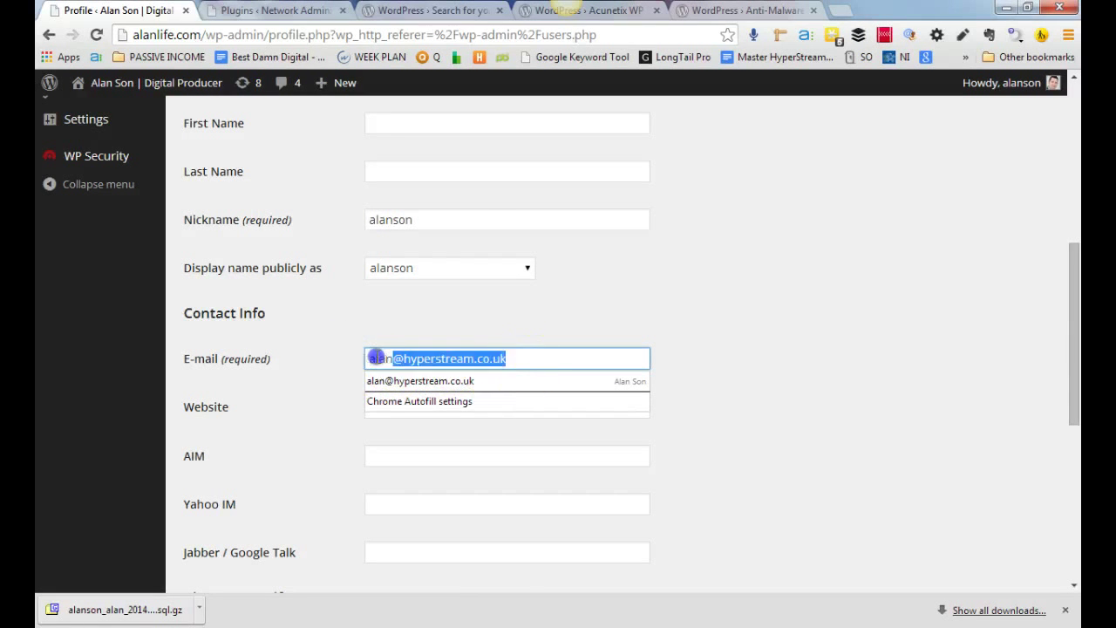
{"action": "left_click", "coordinate": [328, 361]}
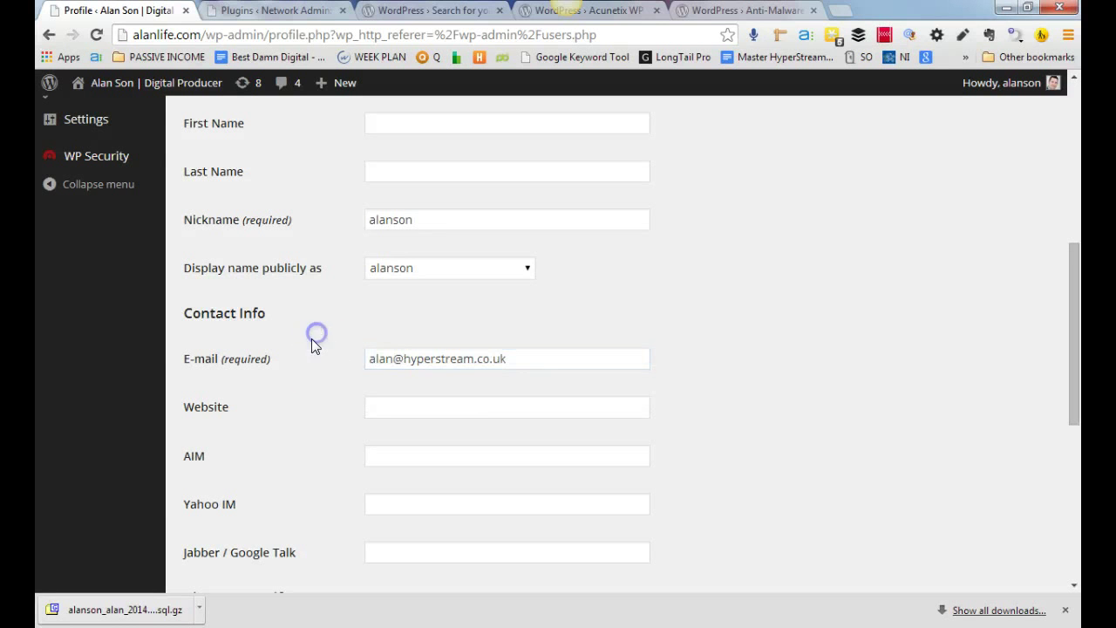
{"action": "left_click", "coordinate": [393, 357]}
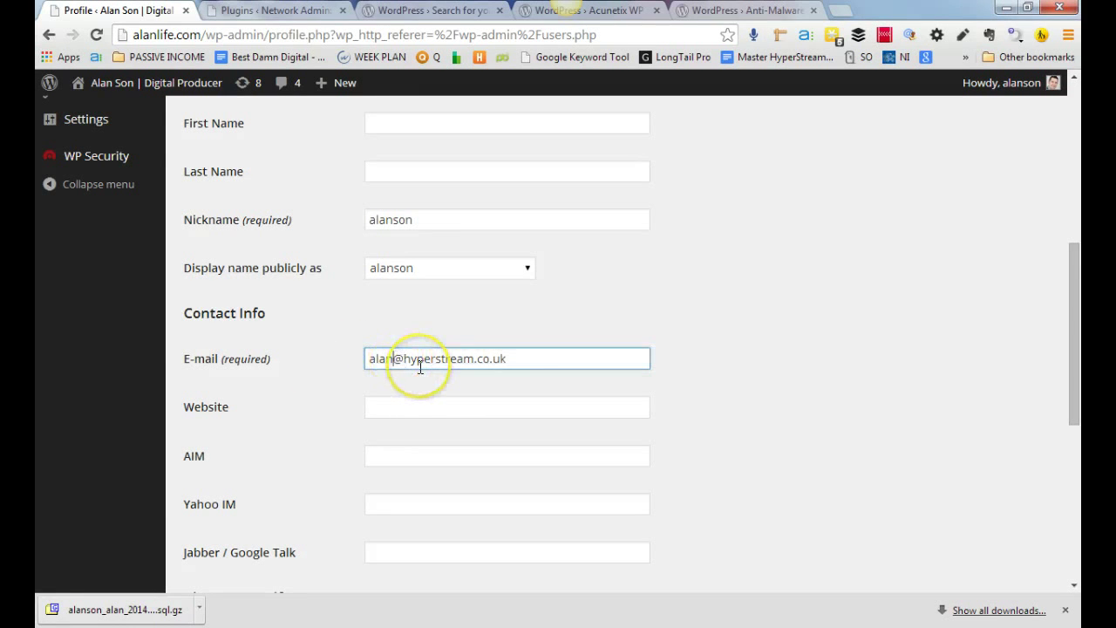
{"action": "scroll", "coordinate": [417, 367], "scroll_direction": "down", "scroll_amount": 5}
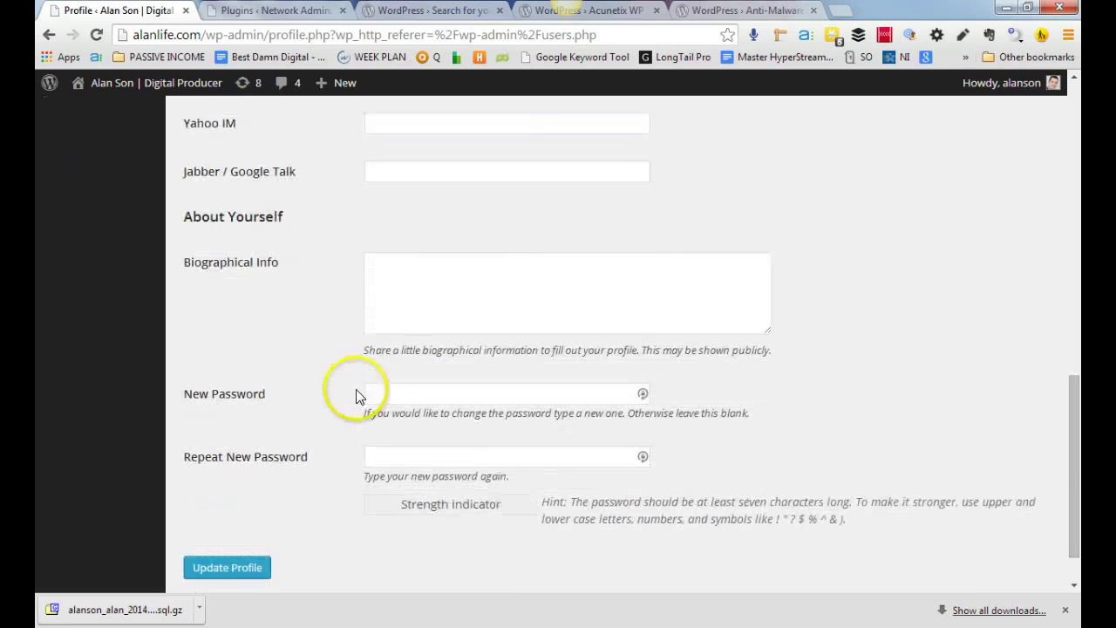
{"action": "left_click", "coordinate": [250, 563]}
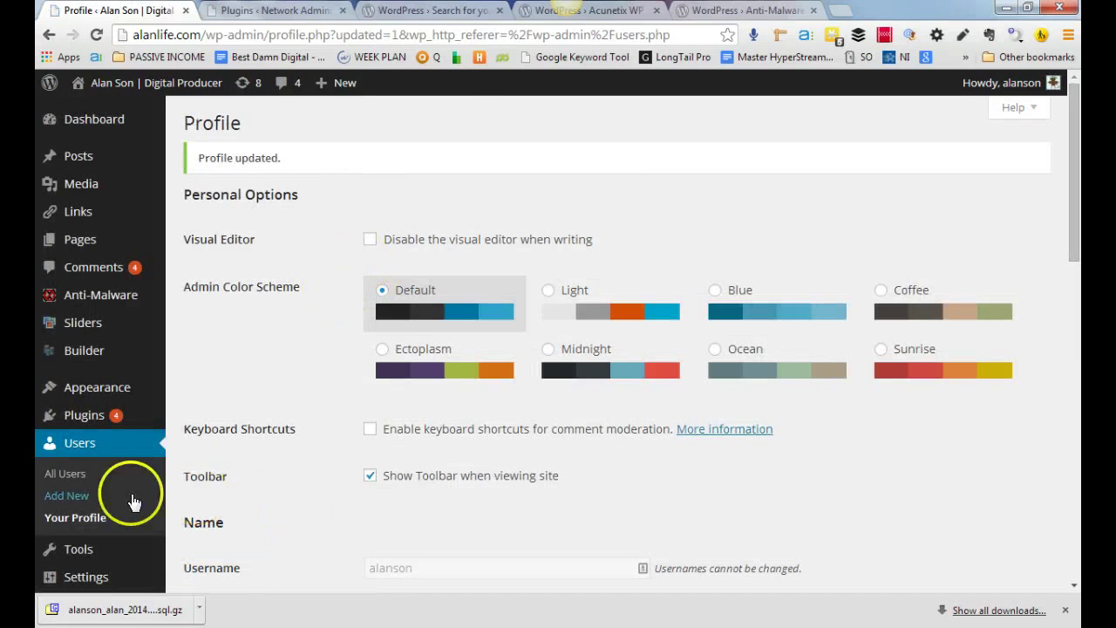
Open the Add New User form and fill in a new username, the e-mail address, and the first and last name
{"action": "scroll", "coordinate": [305, 469], "scroll_direction": "down", "scroll_amount": 2}
{"action": "scroll", "coordinate": [316, 470], "scroll_direction": "up", "scroll_amount": 2}
{"action": "scroll", "coordinate": [288, 481], "scroll_direction": "down", "scroll_amount": 4}
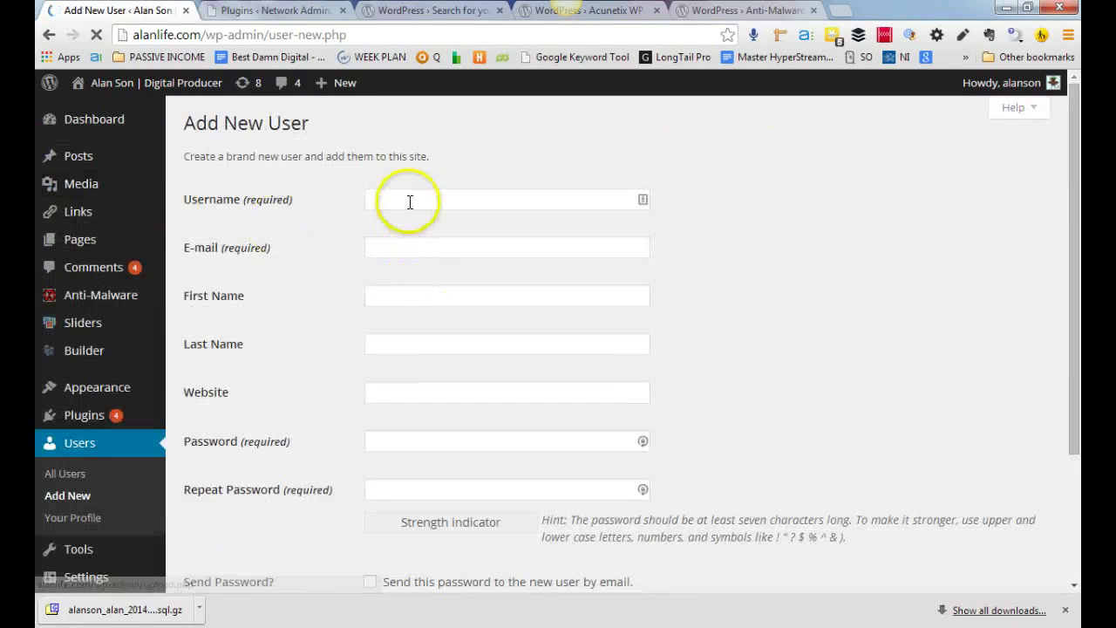
{"action": "left_click", "coordinate": [411, 201]}
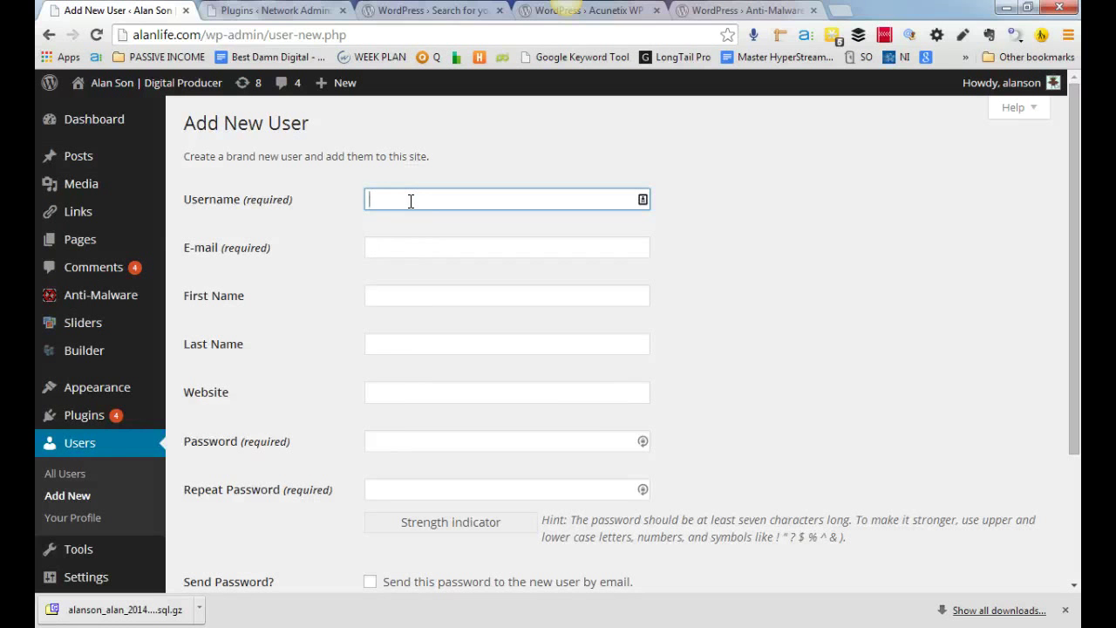
{"action": "type", "text": "l"}
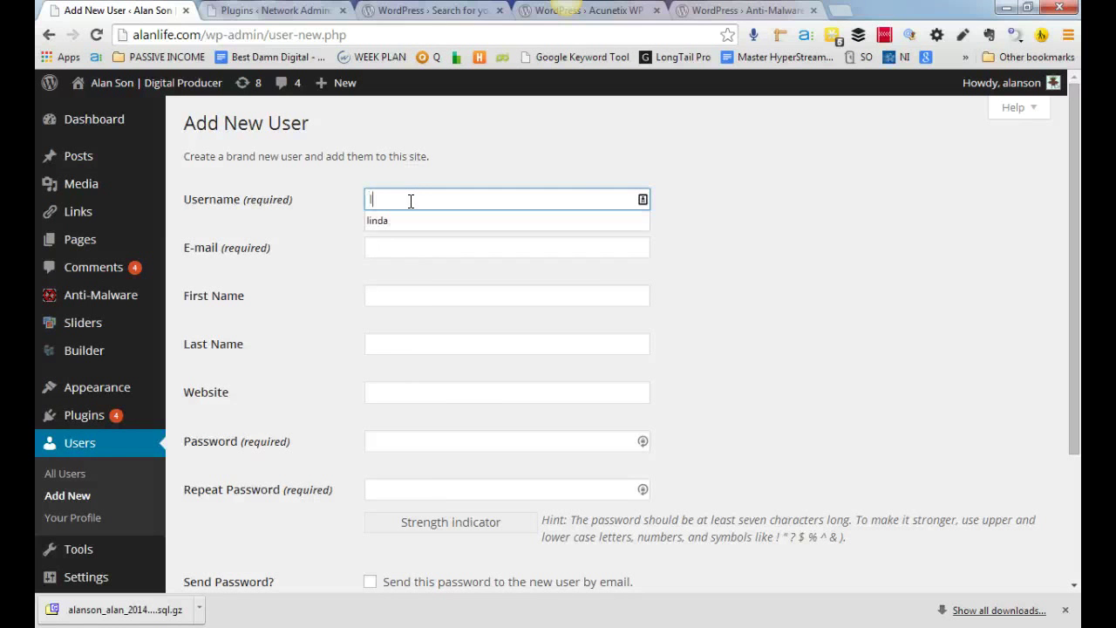
{"action": "type", "text": "ifealanson"}
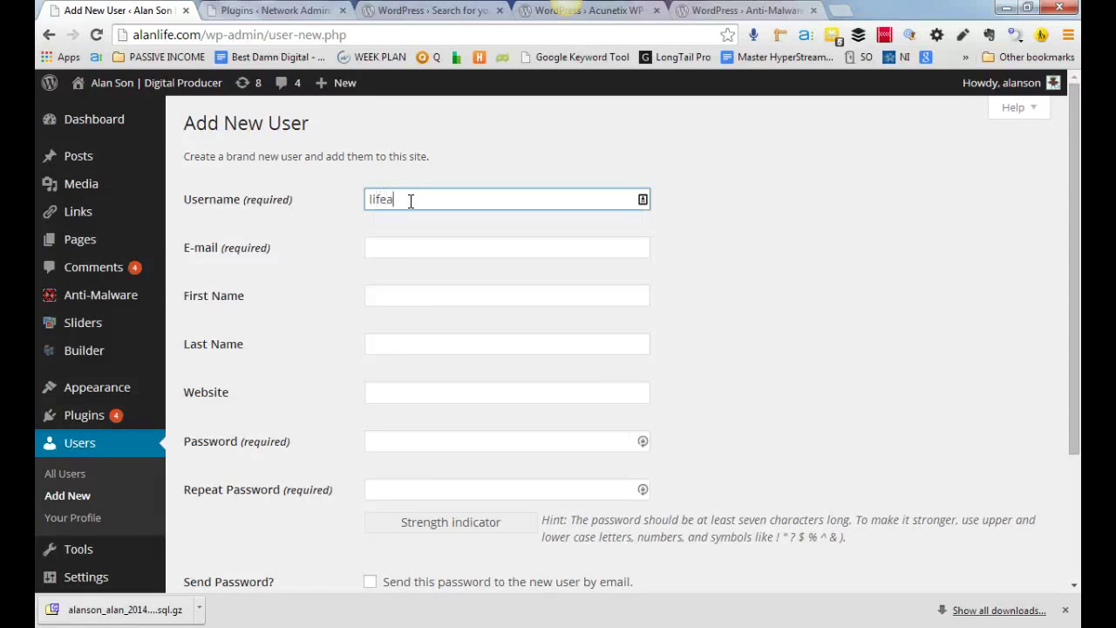
{"action": "left_click", "coordinate": [400, 252]}
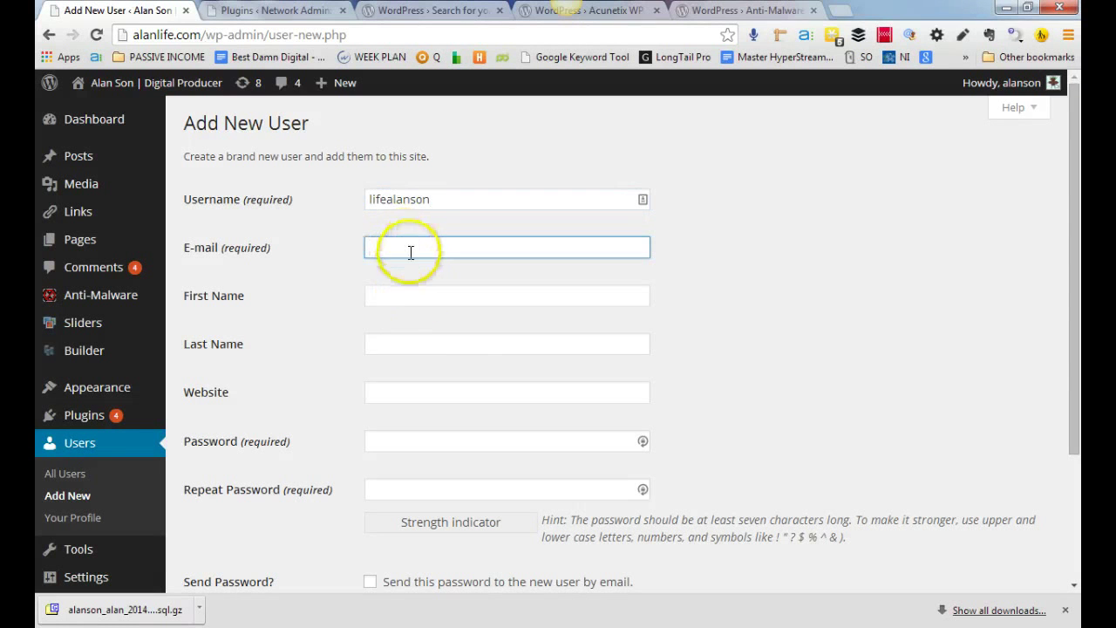
{"action": "left_click", "coordinate": [410, 252]}
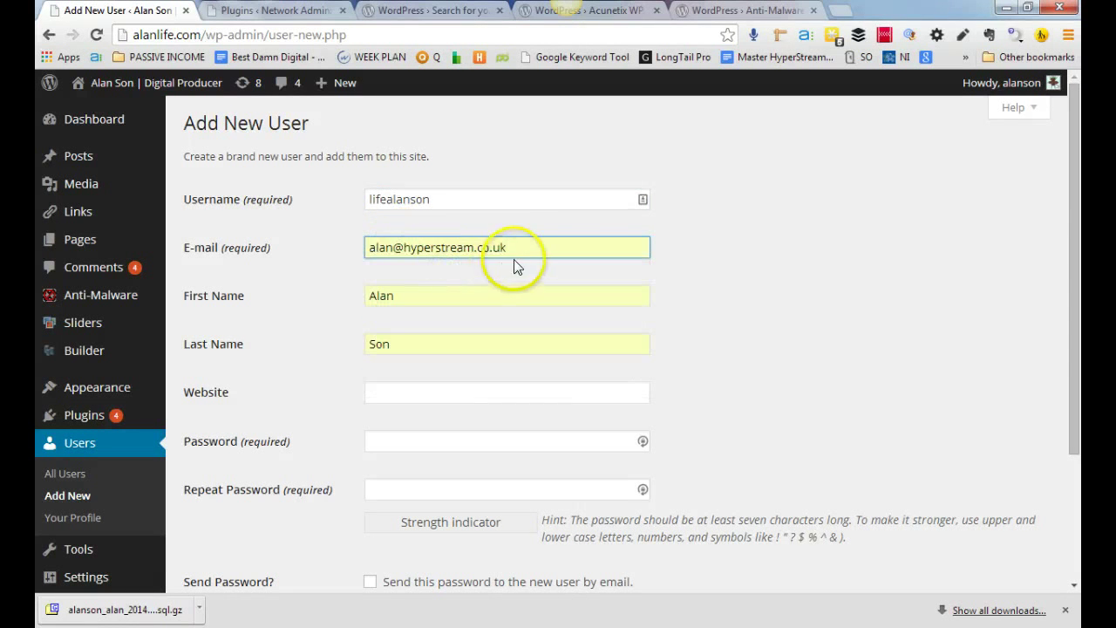
Compare the new username with the site's domain name and check the e-mail, first name and last name fields
{"action": "left_click", "coordinate": [458, 202]}
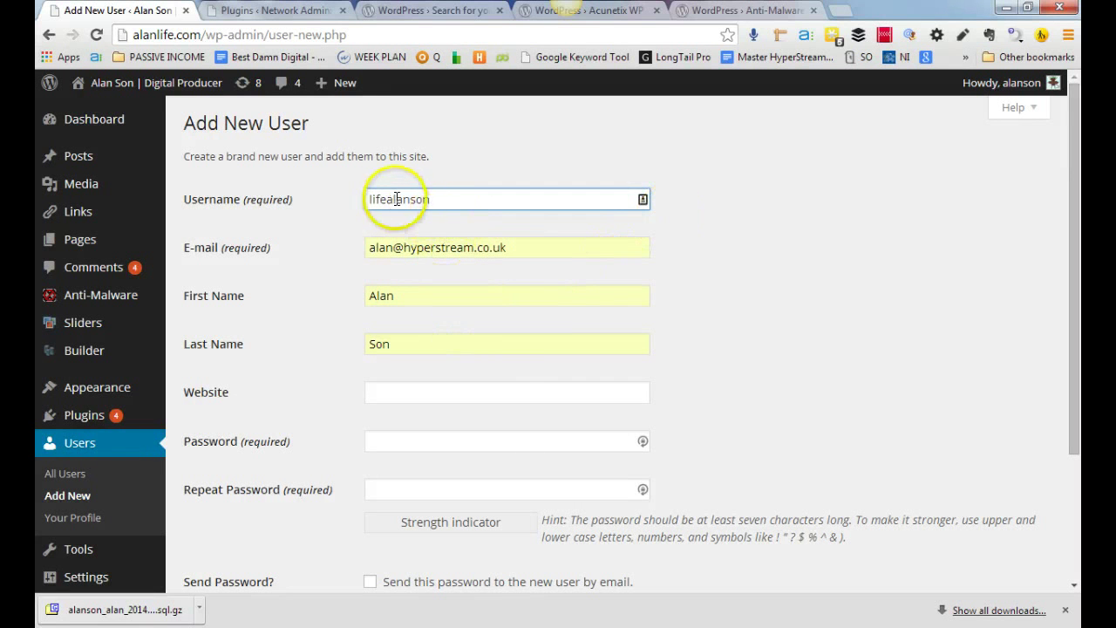
{"action": "left_click", "coordinate": [135, 35]}
{"action": "left_click_drag", "start_coordinate": [135, 35], "coordinate": [173, 35]}
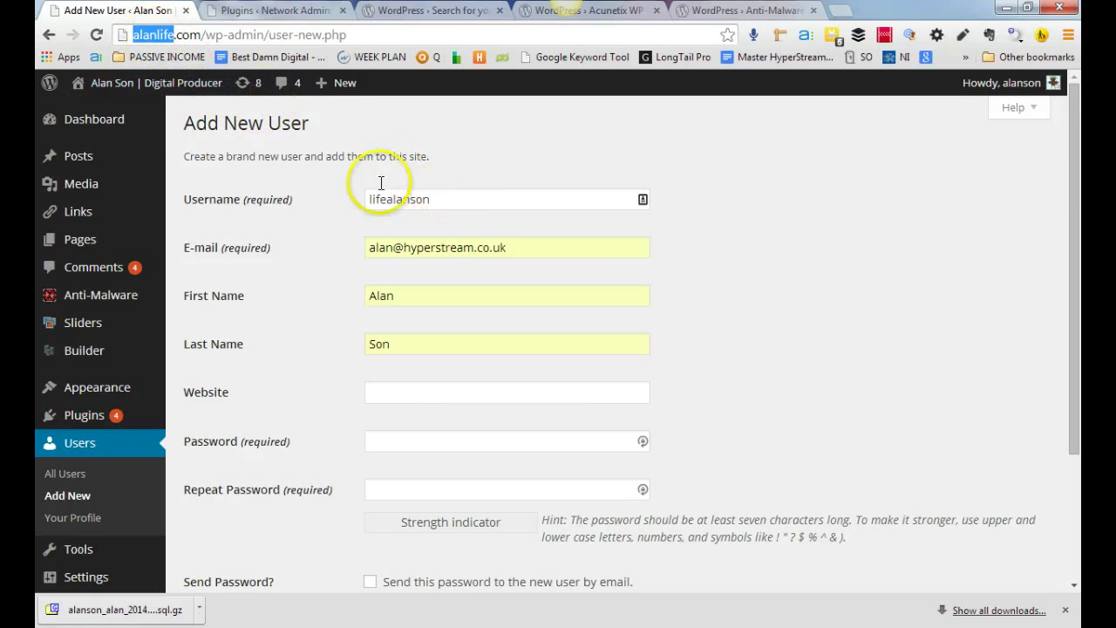
{"action": "left_click_drag", "start_coordinate": [430, 199], "coordinate": [362, 196]}
{"action": "left_click", "coordinate": [433, 204]}
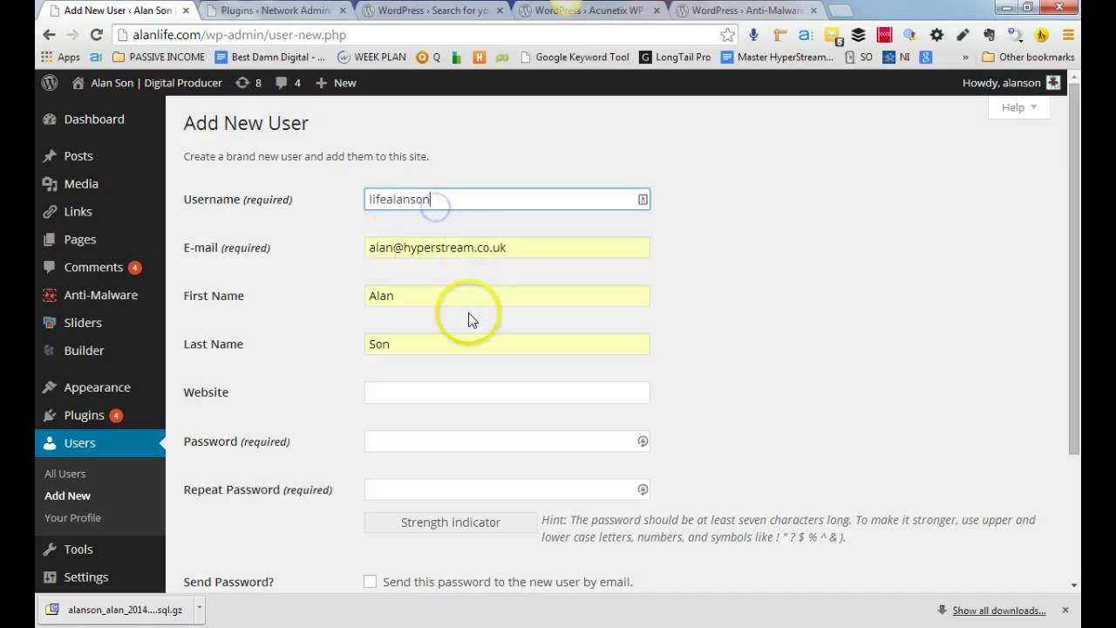
{"action": "left_click", "coordinate": [513, 251]}
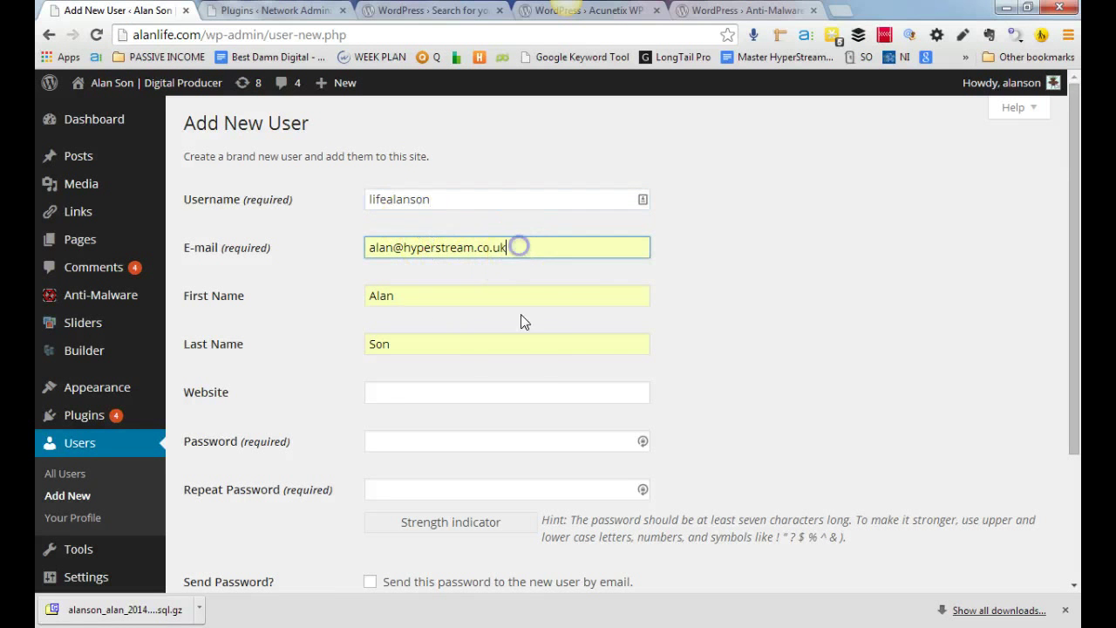
{"action": "left_click", "coordinate": [455, 296]}
{"action": "left_click", "coordinate": [462, 342]}
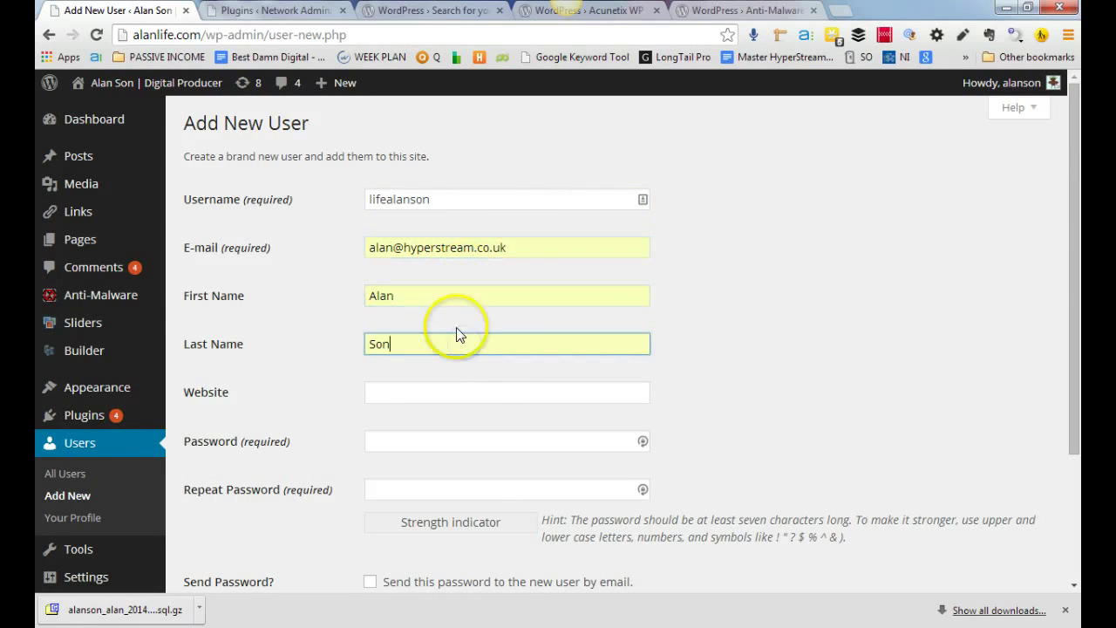
Enter a password for the new user in the Password field
{"action": "scroll", "coordinate": [439, 378], "scroll_direction": "down", "scroll_amount": 2}
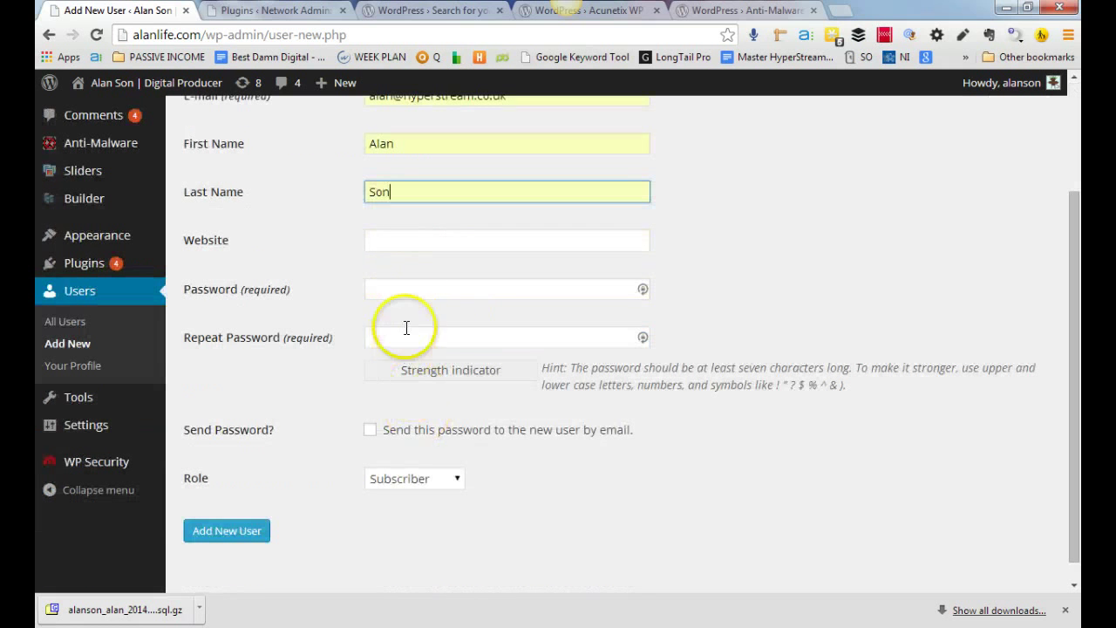
{"action": "left_click", "coordinate": [429, 292]}
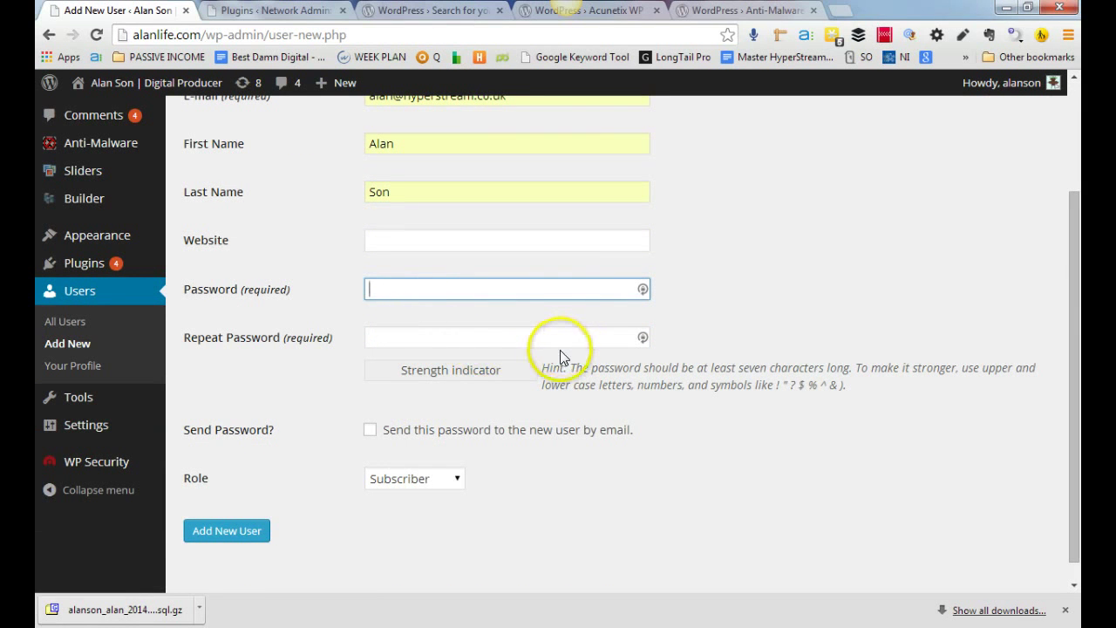
{"action": "left_click", "coordinate": [423, 289]}
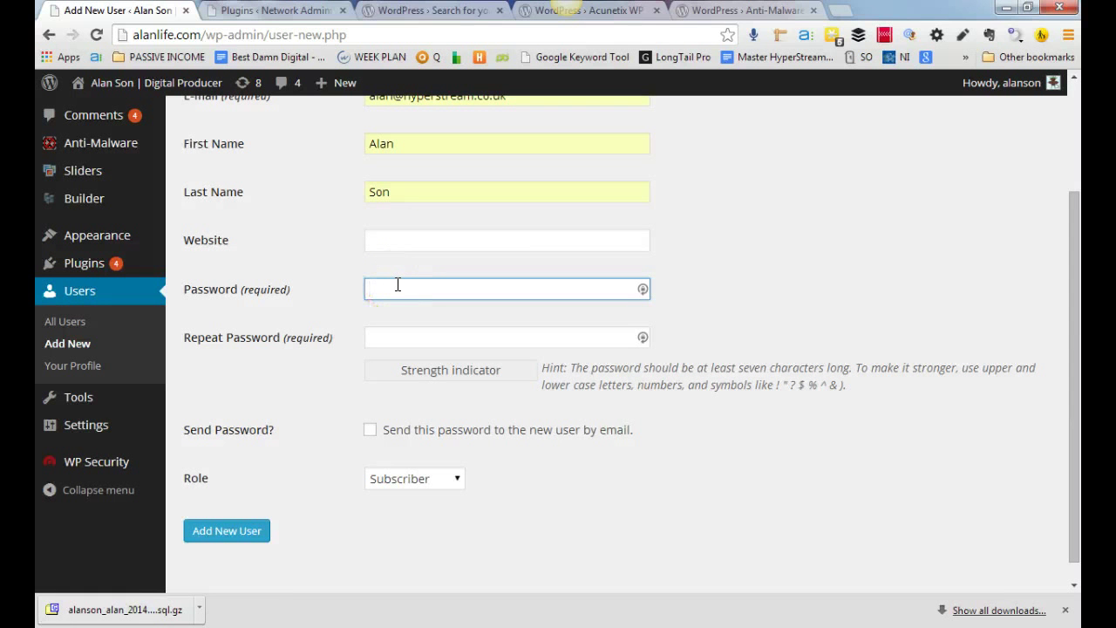
{"action": "type", "text": "••"}
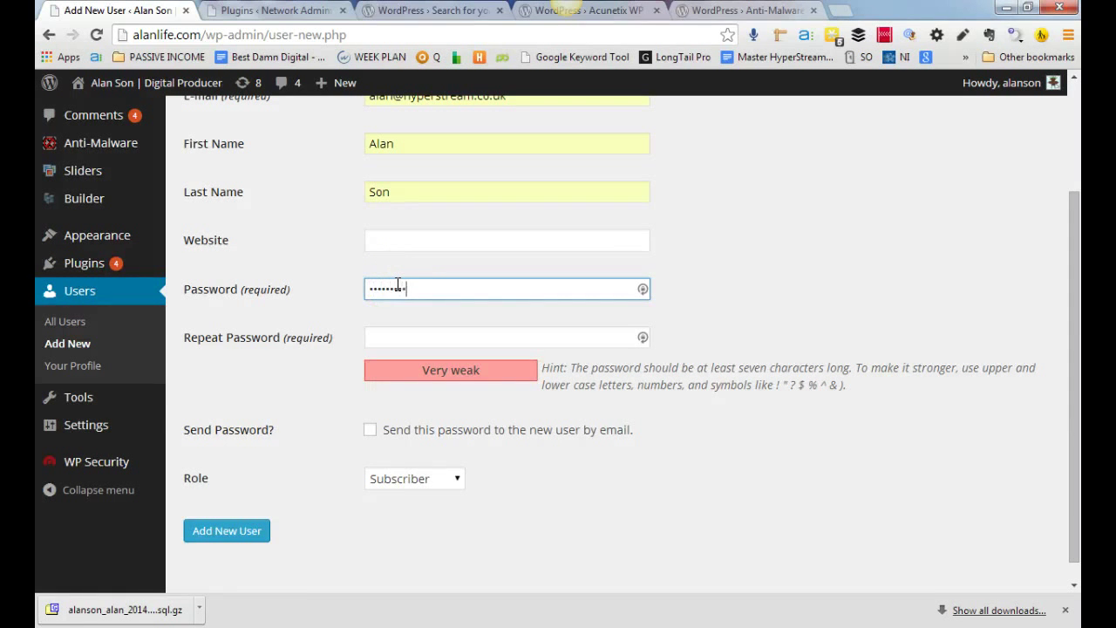
{"action": "type", "text": "•"}
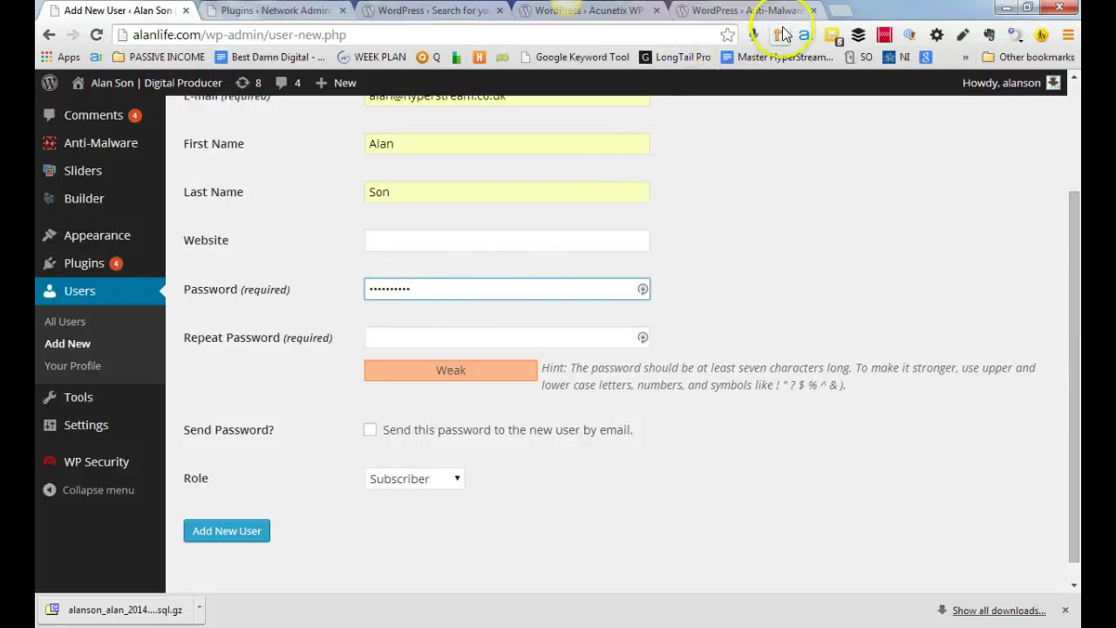
Open the lastpass.com website in a new browser tab
{"action": "left_click", "coordinate": [840, 12]}
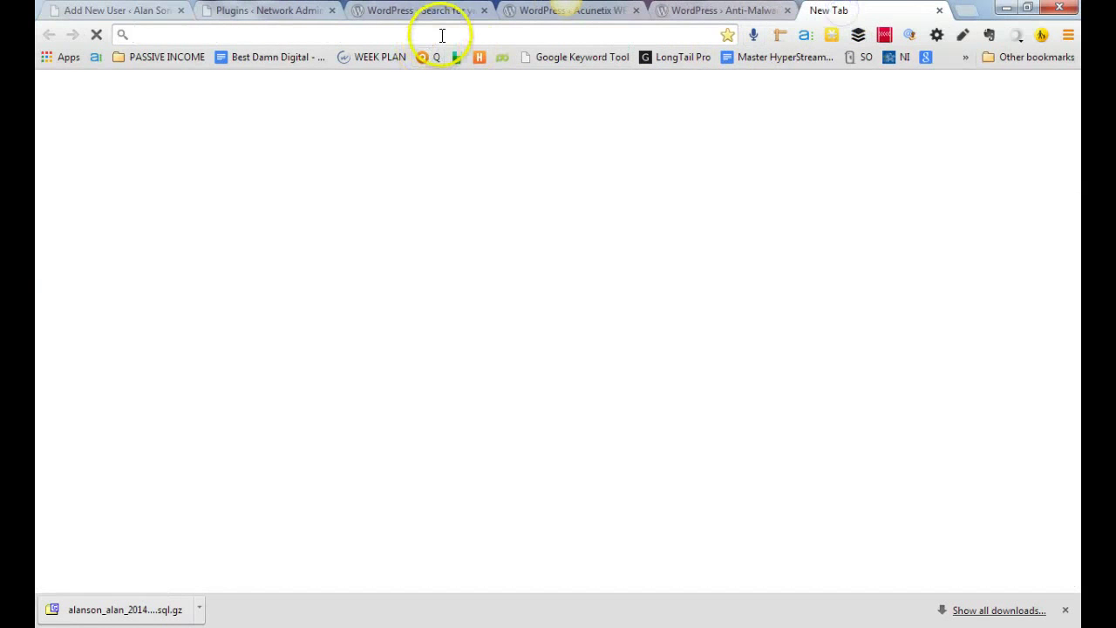
{"action": "type", "text": "lastpass.com"}
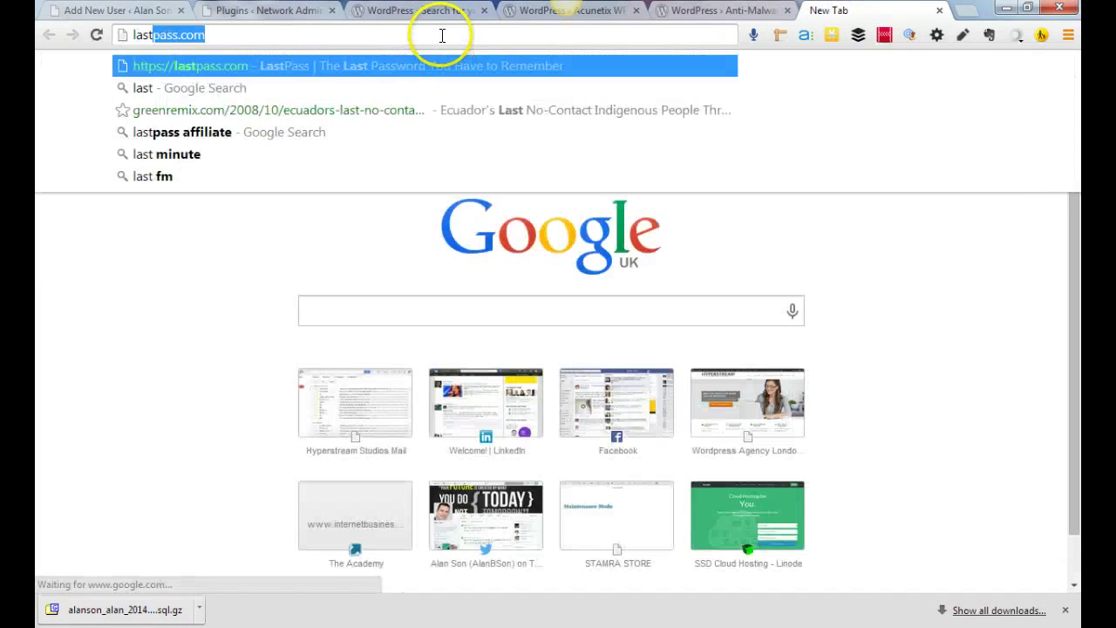
{"action": "key", "text": "Return"}
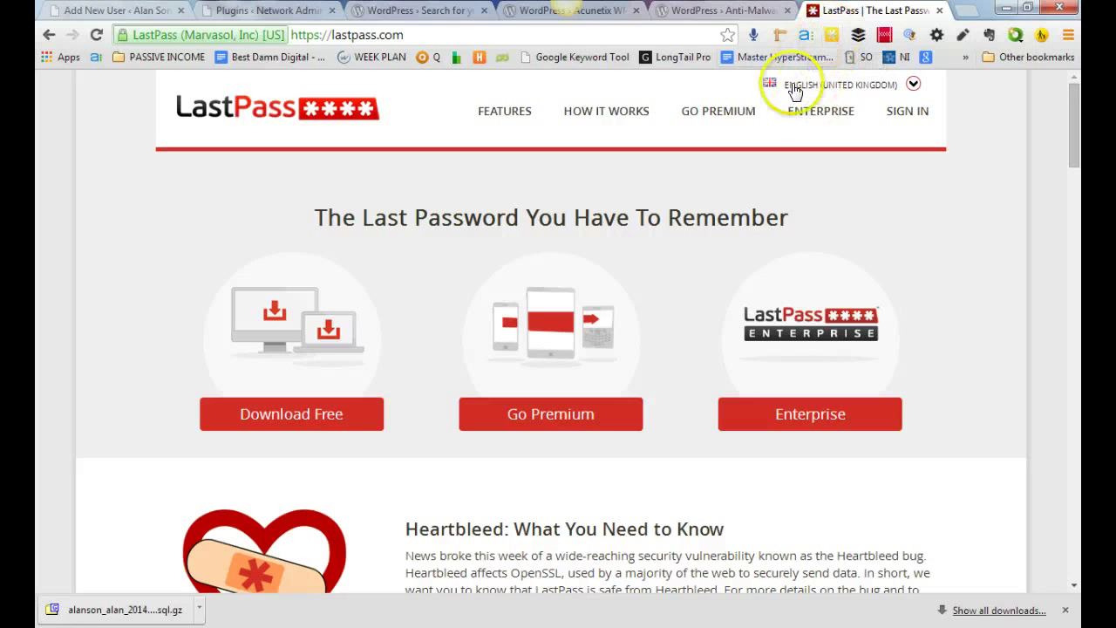
Generate a 20-character secure password with the LastPass browser extension and copy it
{"action": "left_click", "coordinate": [833, 38]}
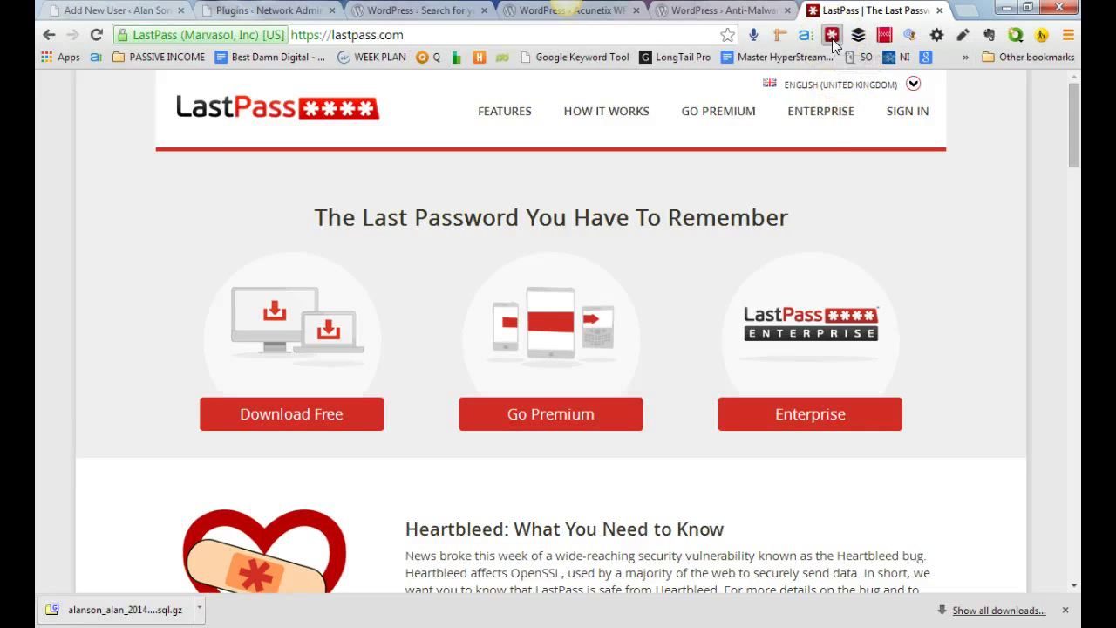
{"action": "left_click", "coordinate": [828, 74]}
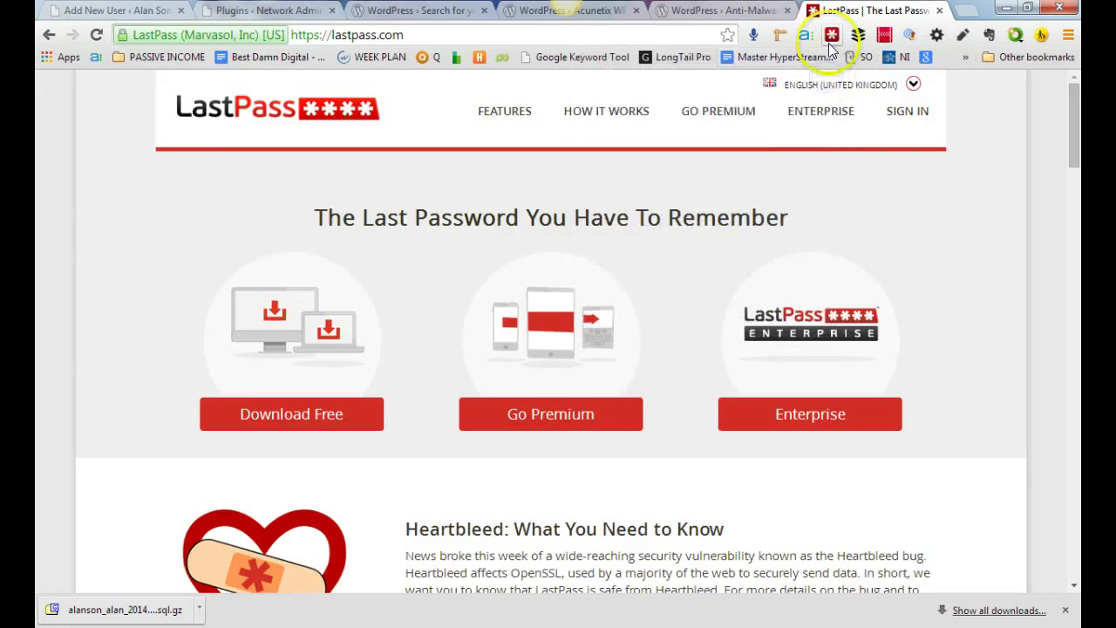
{"action": "left_click", "coordinate": [830, 38]}
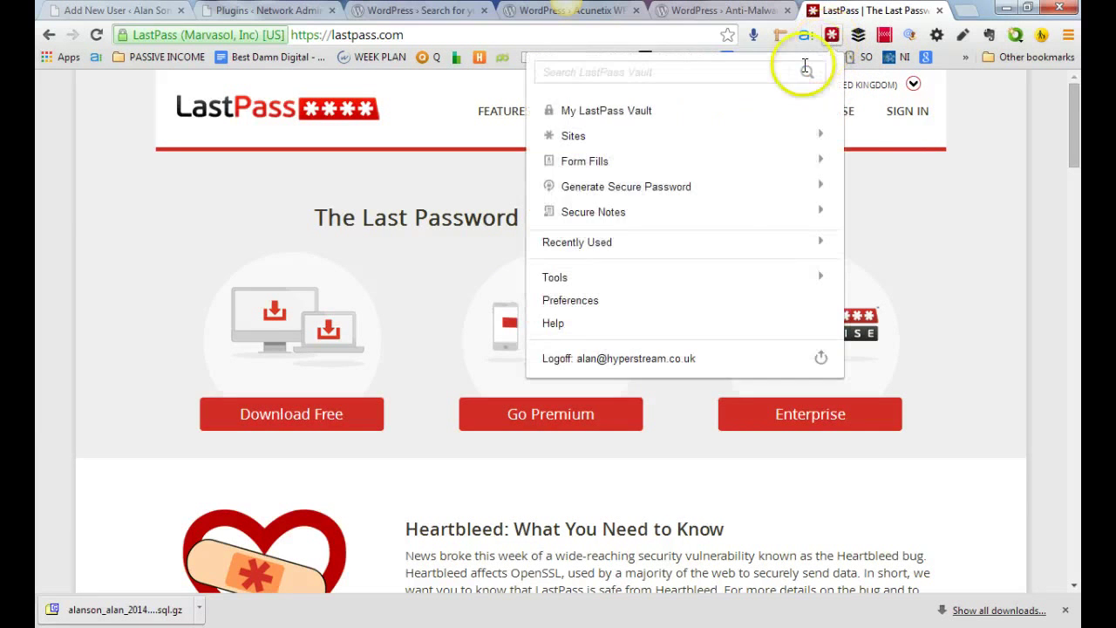
{"action": "left_click", "coordinate": [641, 187]}
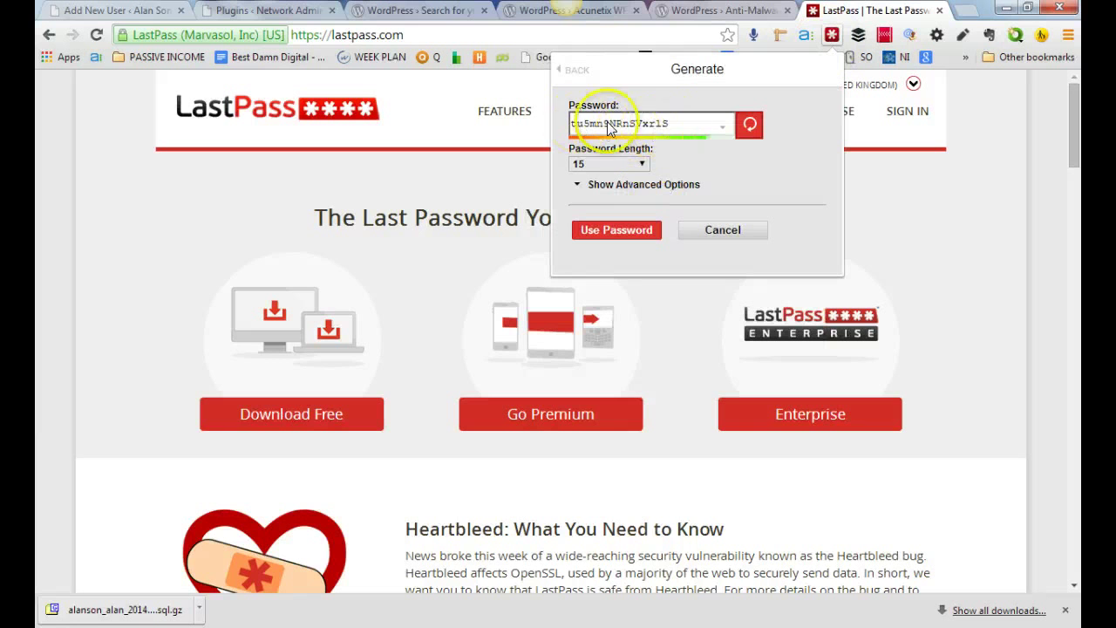
{"action": "left_click", "coordinate": [639, 165]}
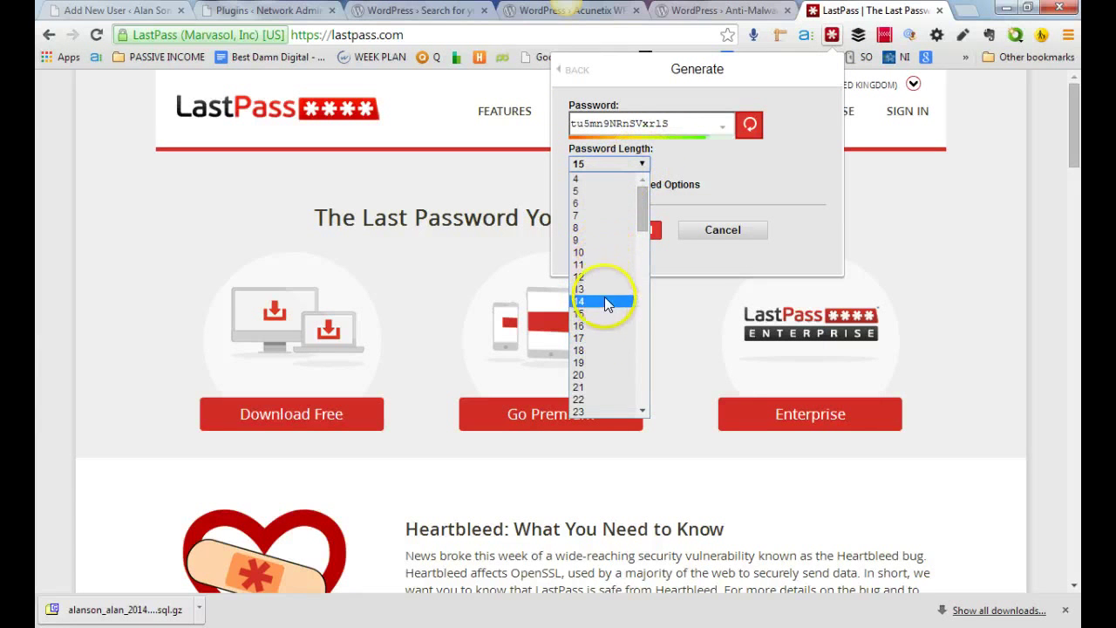
{"action": "left_click", "coordinate": [598, 374]}
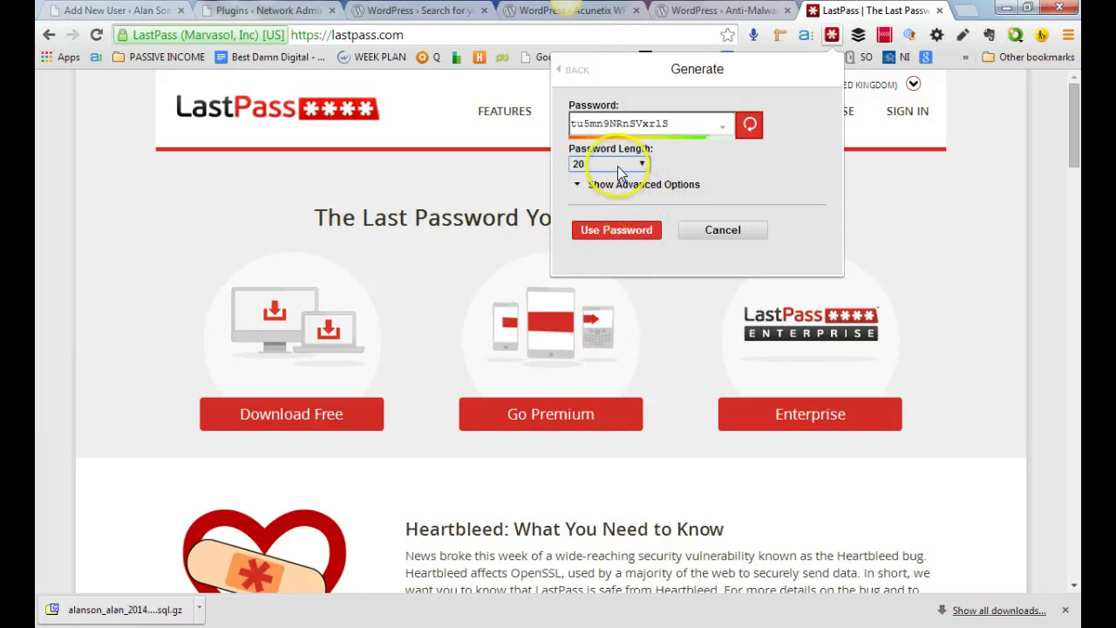
{"action": "left_click", "coordinate": [747, 125]}
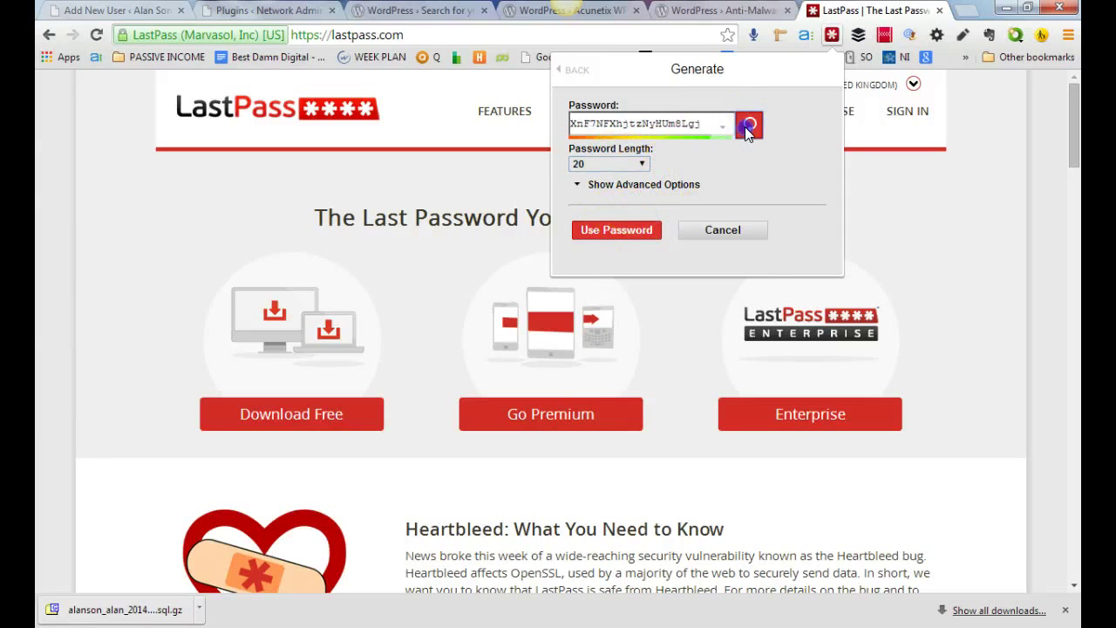
{"action": "left_click", "coordinate": [698, 120]}
{"action": "left_click_drag", "start_coordinate": [701, 122], "coordinate": [523, 120]}
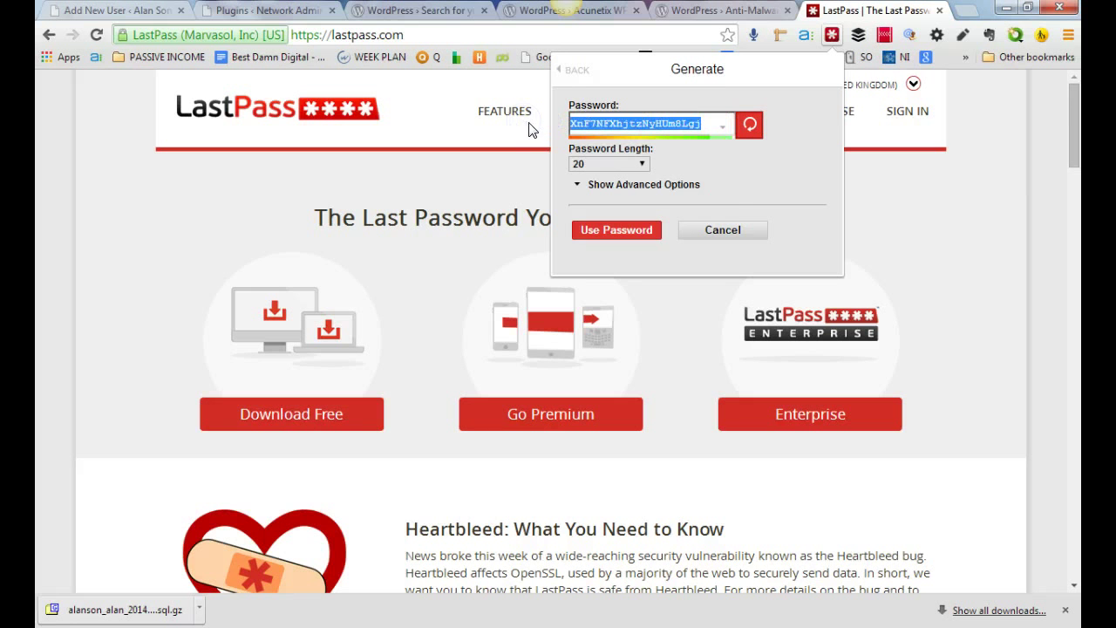
{"action": "left_click", "coordinate": [663, 124]}
Return to the Add New User form and enter the generated password in both the Password and Repeat Password fields
{"action": "left_click", "coordinate": [726, 10]}
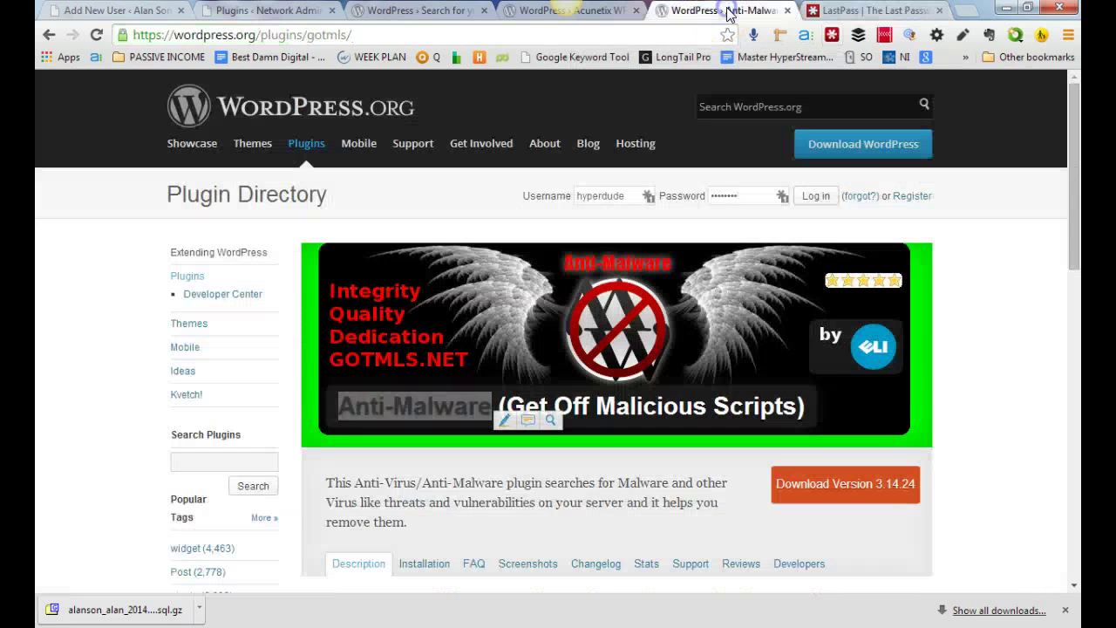
{"action": "left_click", "coordinate": [571, 11]}
{"action": "left_click", "coordinate": [401, 11]}
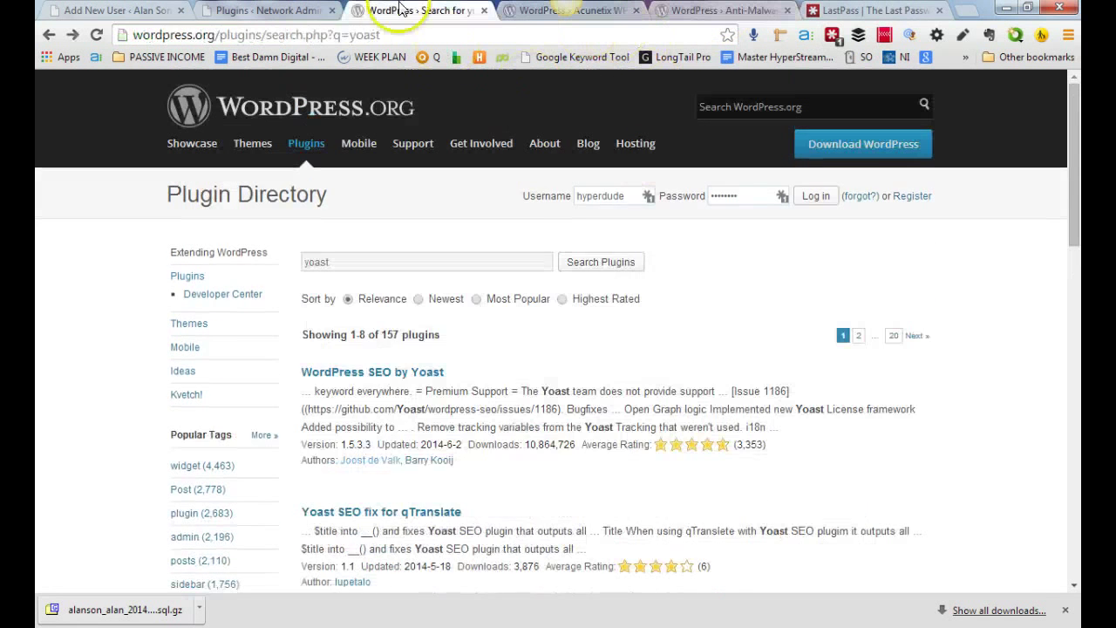
{"action": "key", "text": "ctrl+shift+Tab"}
{"action": "key", "text": "ctrl+shift+Tab"}
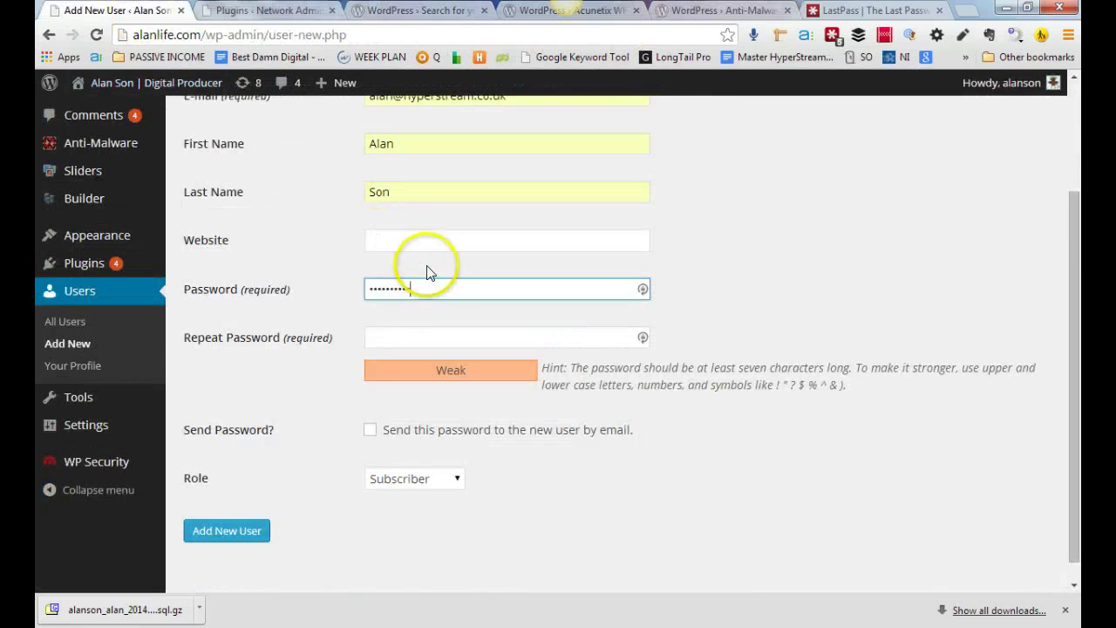
{"action": "left_click_drag", "start_coordinate": [436, 287], "coordinate": [329, 282]}
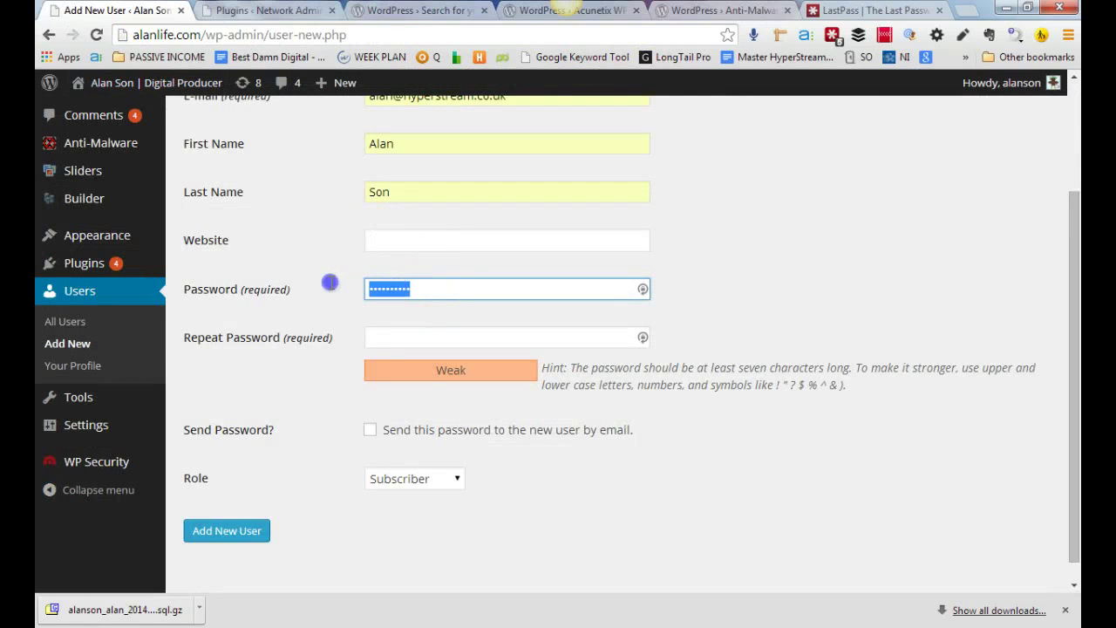
{"action": "left_click", "coordinate": [413, 336]}
{"action": "key", "text": "ctrl+v"}
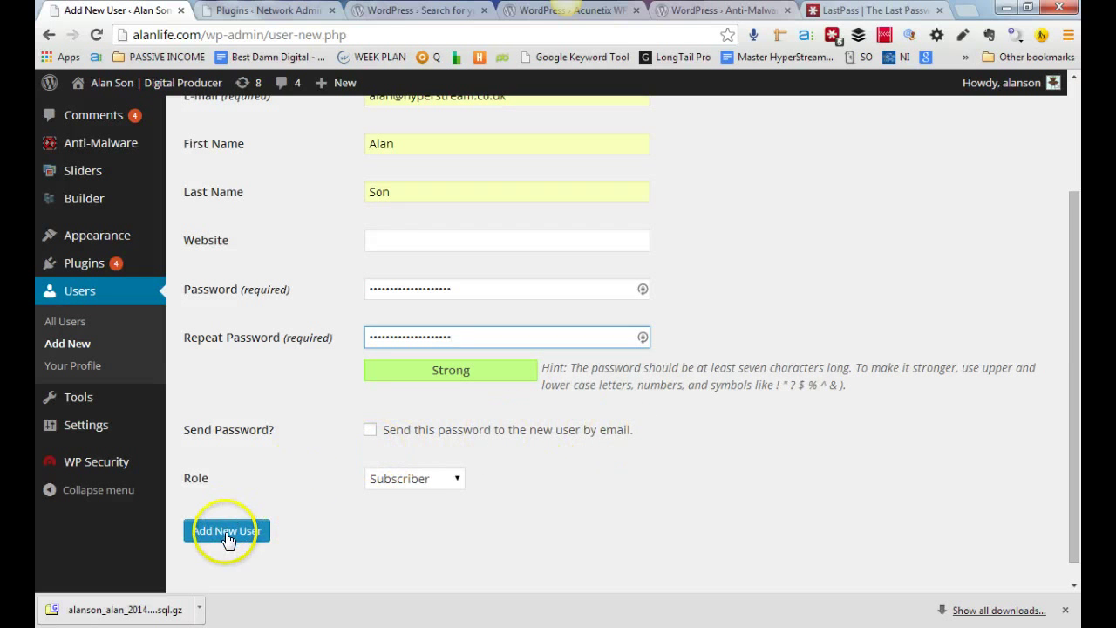
Set the new user's role to Administrator and create the user
{"action": "left_click", "coordinate": [411, 478]}
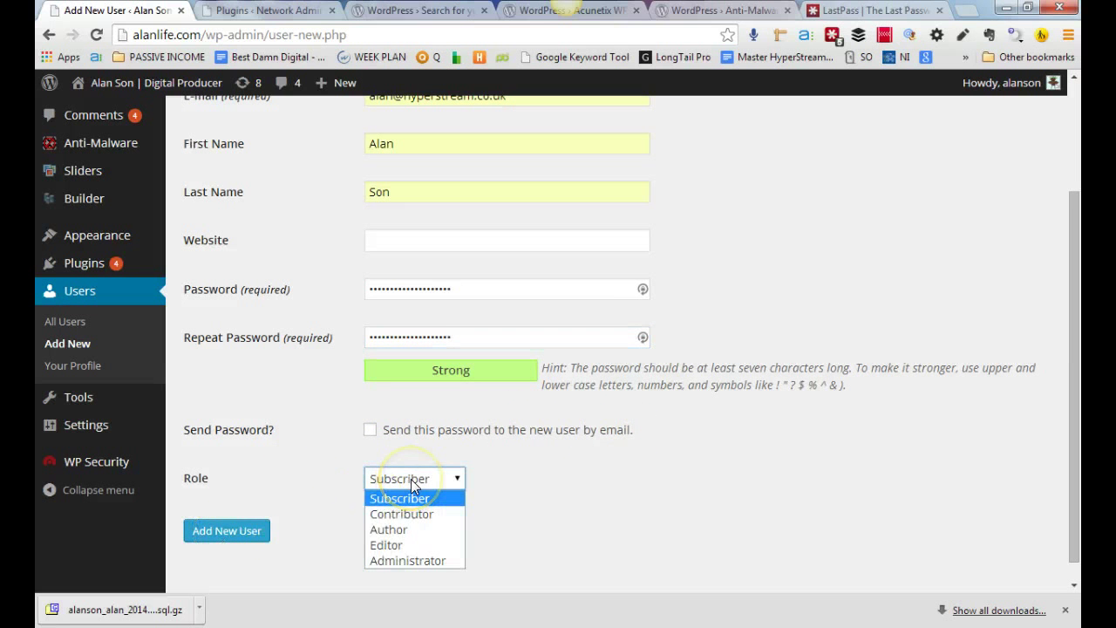
{"action": "left_click", "coordinate": [418, 559]}
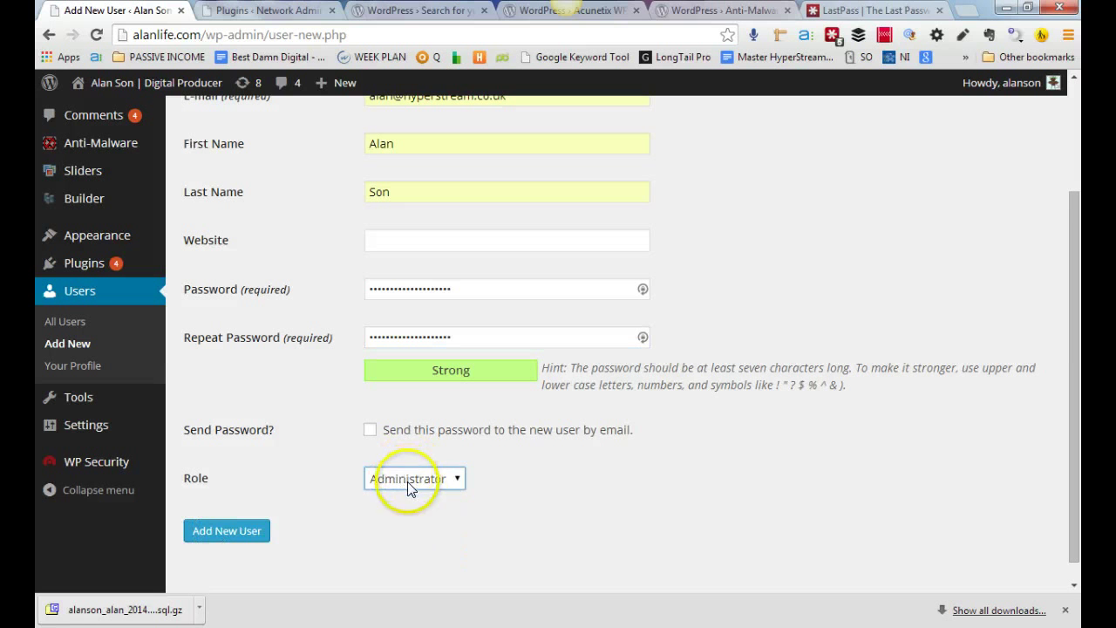
{"action": "left_click", "coordinate": [240, 533]}
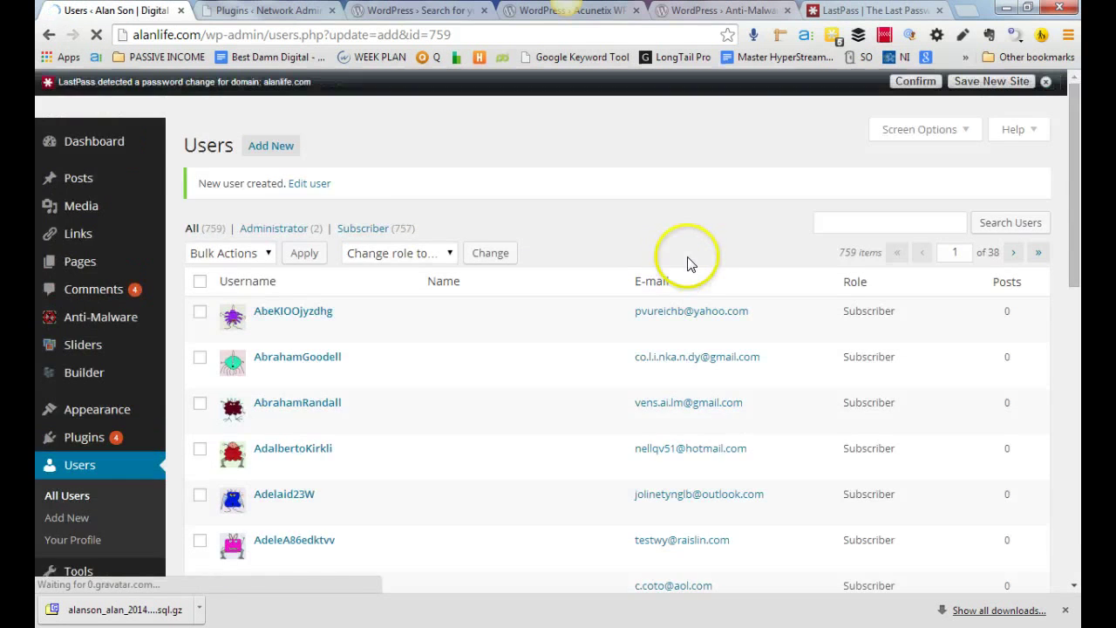
{"action": "scroll", "coordinate": [543, 384], "scroll_direction": "down", "scroll_amount": 5}
{"action": "scroll", "coordinate": [543, 391], "scroll_direction": "down", "scroll_amount": 4}
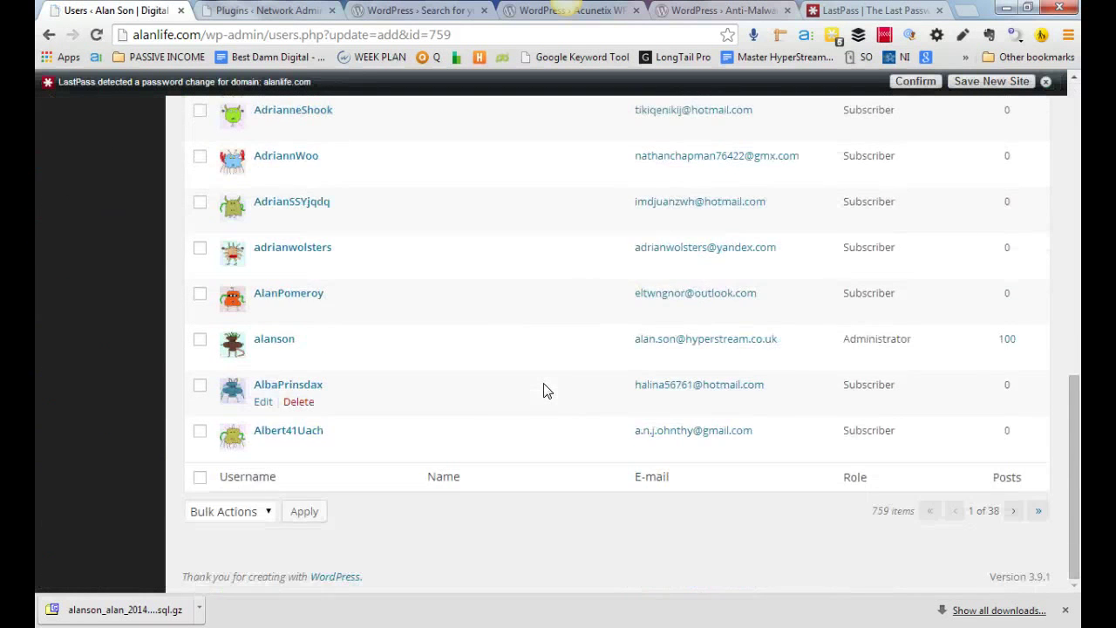
{"action": "scroll", "coordinate": [543, 390], "scroll_direction": "up", "scroll_amount": 9}
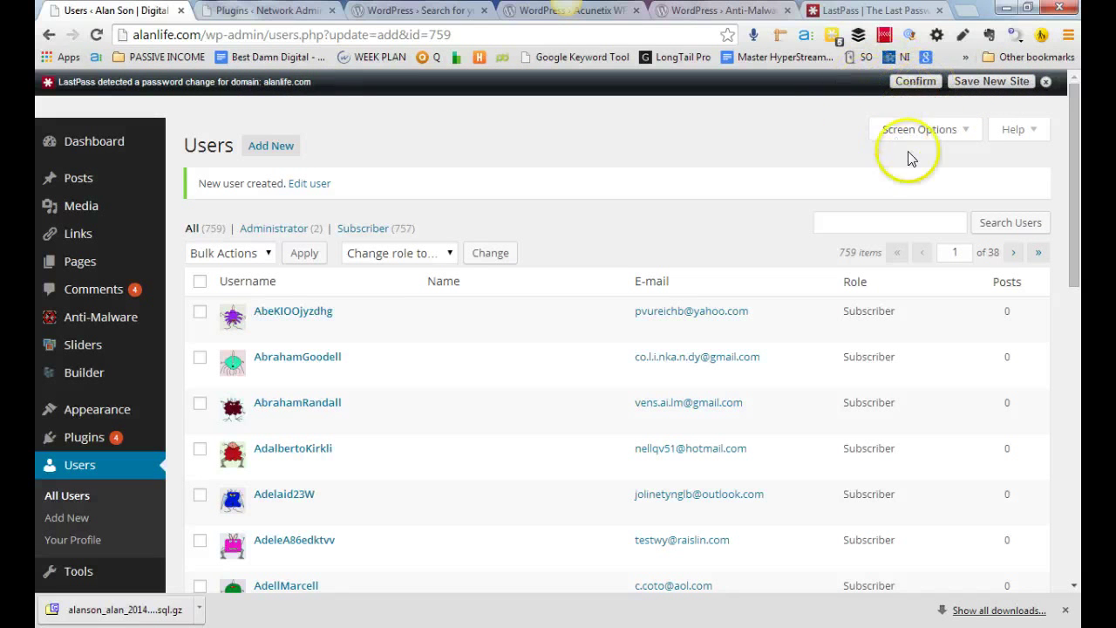
{"action": "left_click", "coordinate": [911, 81]}
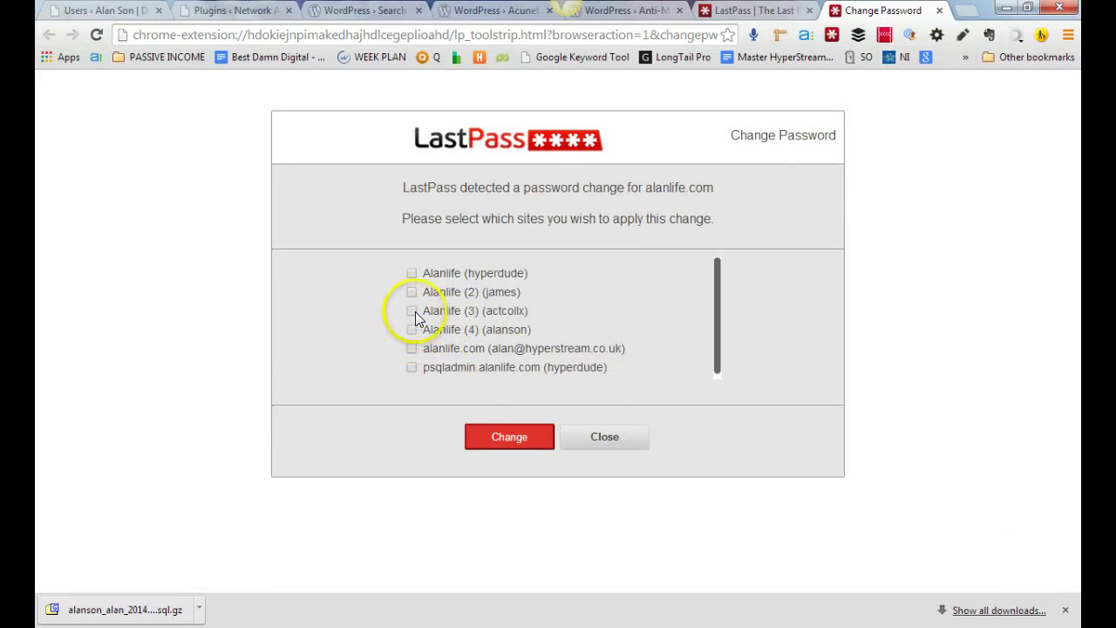
{"action": "left_click", "coordinate": [624, 443]}
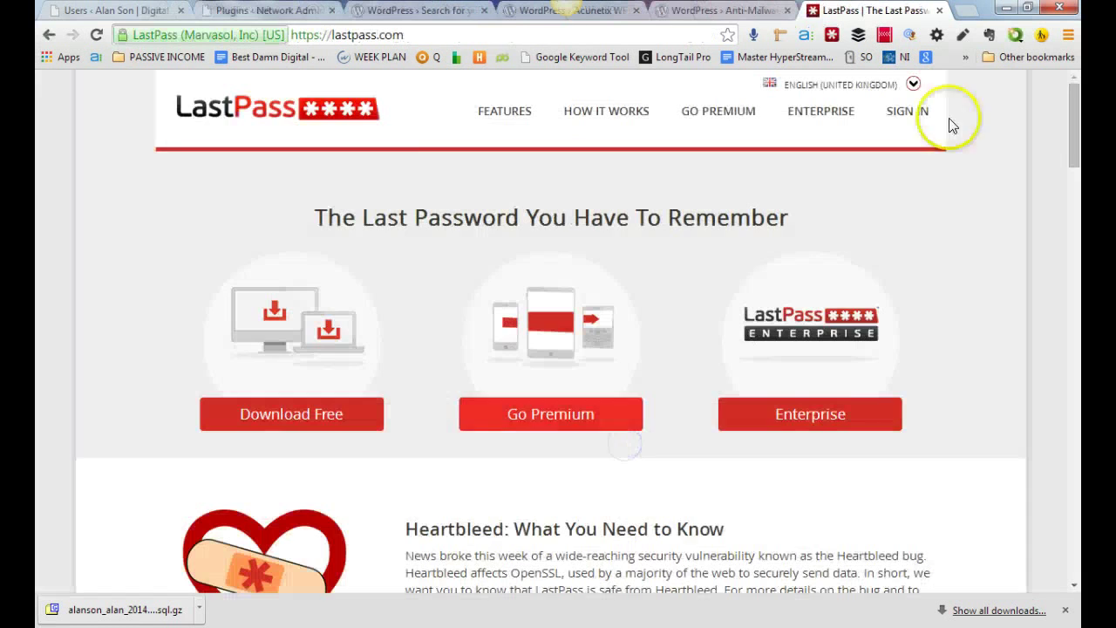
{"action": "left_click", "coordinate": [162, 11]}
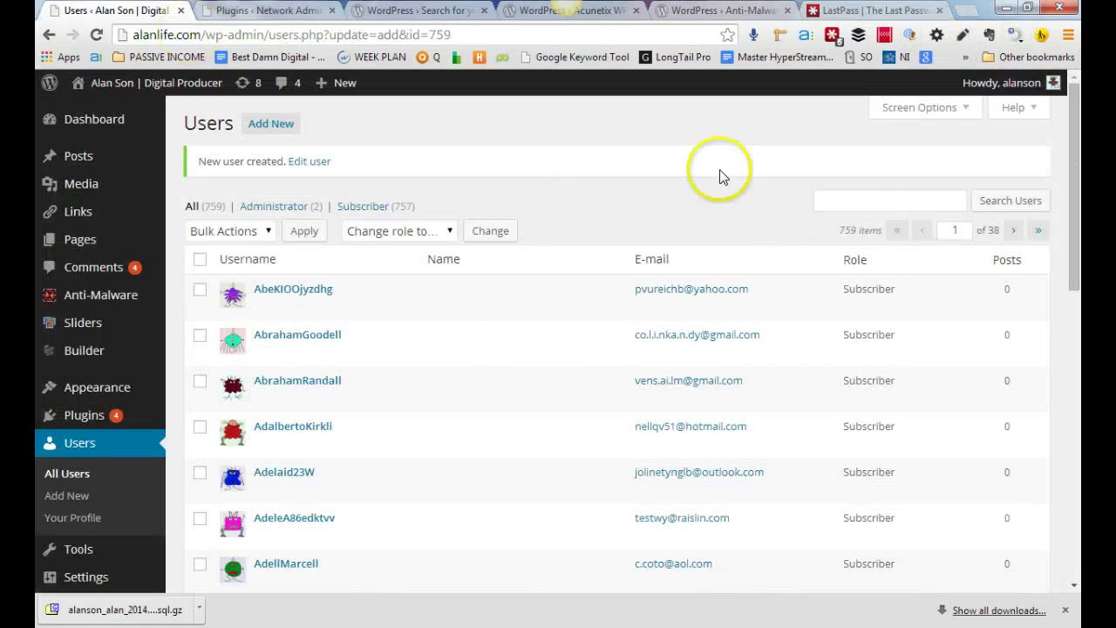
Look through the first three pages of the site's user list for the newly created administrator account
{"action": "scroll", "coordinate": [902, 183], "scroll_direction": "down", "scroll_amount": 10}
{"action": "scroll", "coordinate": [903, 188], "scroll_direction": "down", "scroll_amount": 3}
{"action": "scroll", "coordinate": [902, 187], "scroll_direction": "up", "scroll_amount": 10}
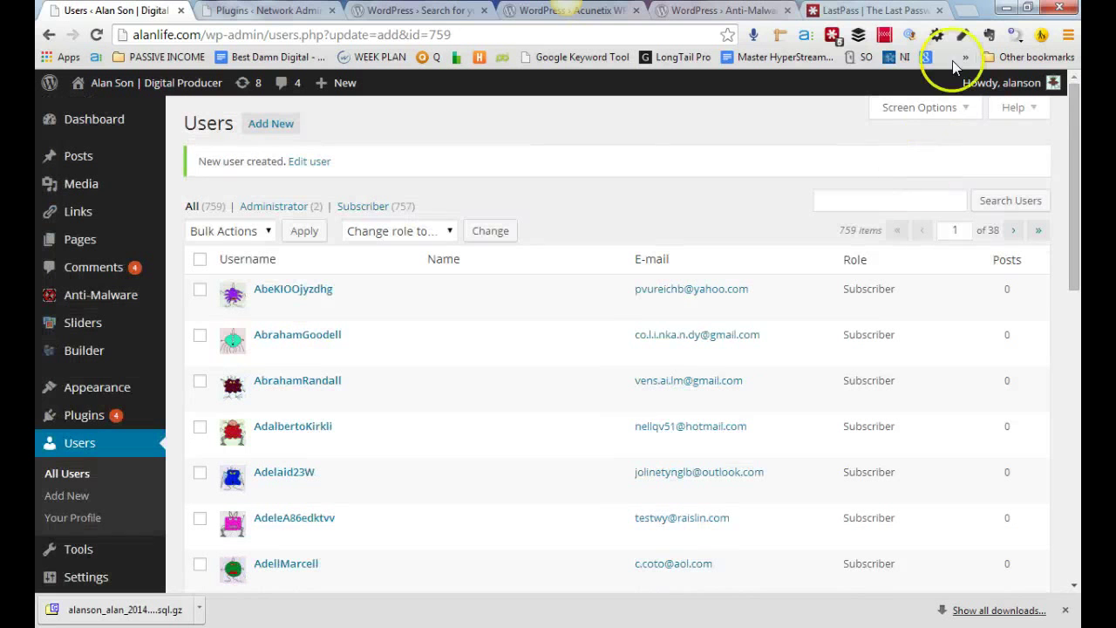
{"action": "left_click", "coordinate": [832, 36]}
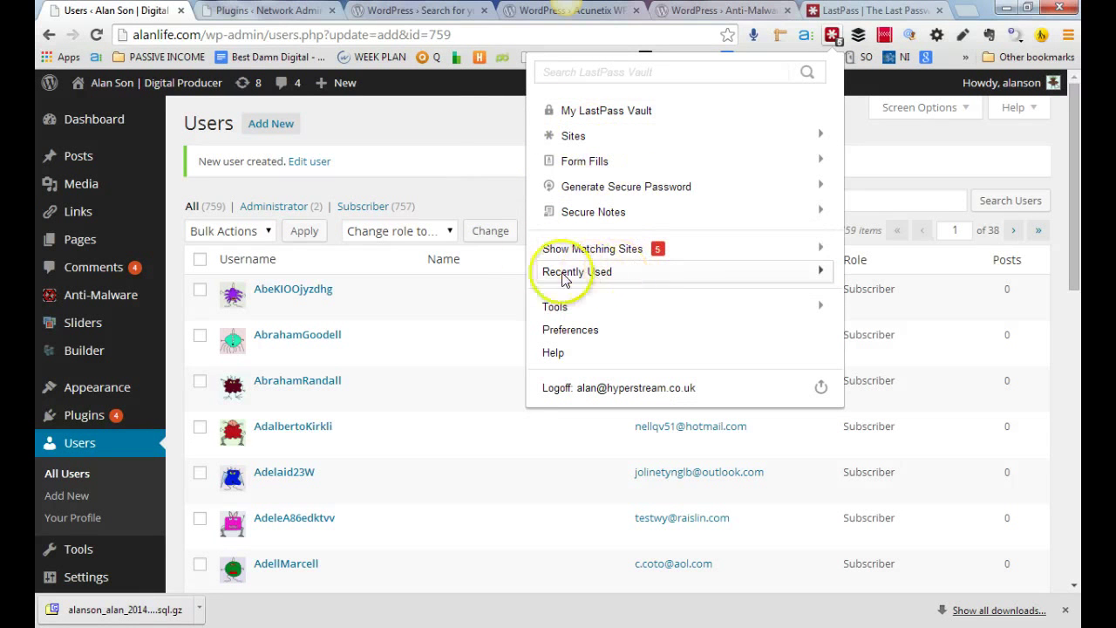
{"action": "left_click", "coordinate": [486, 120]}
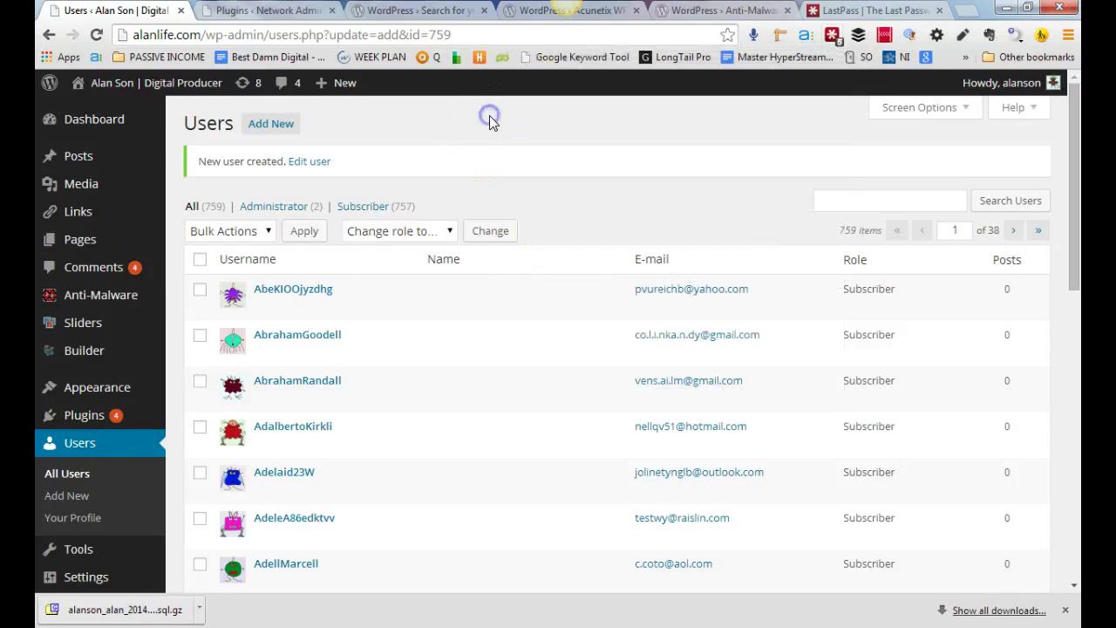
{"action": "scroll", "coordinate": [588, 369], "scroll_direction": "down", "scroll_amount": 8}
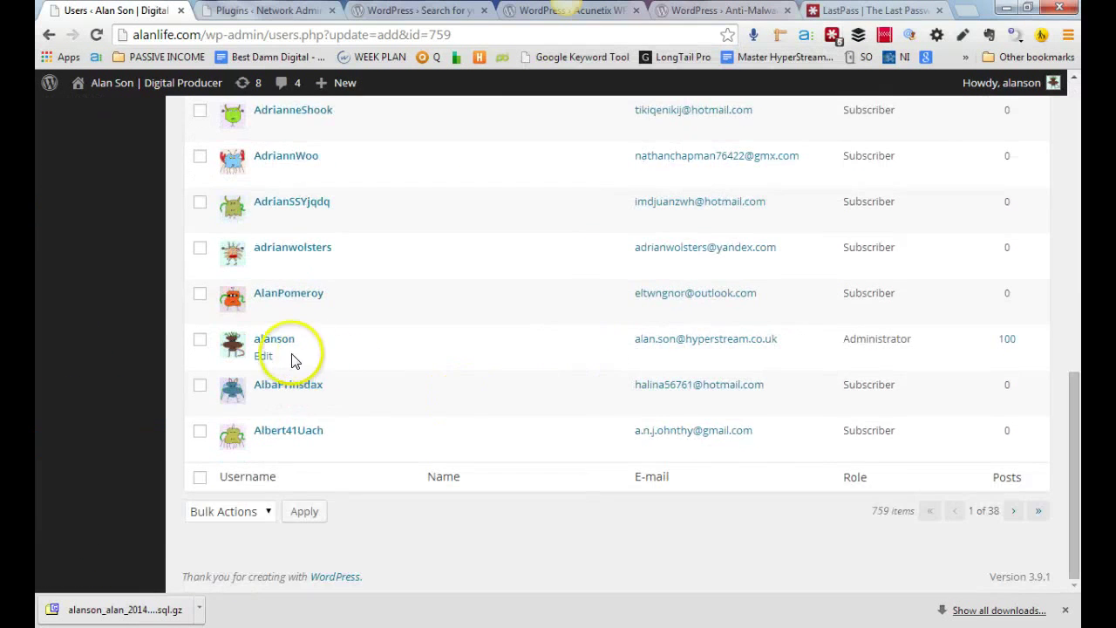
{"action": "scroll", "coordinate": [325, 339], "scroll_direction": "up", "scroll_amount": 4}
{"action": "scroll", "coordinate": [325, 338], "scroll_direction": "up", "scroll_amount": 5}
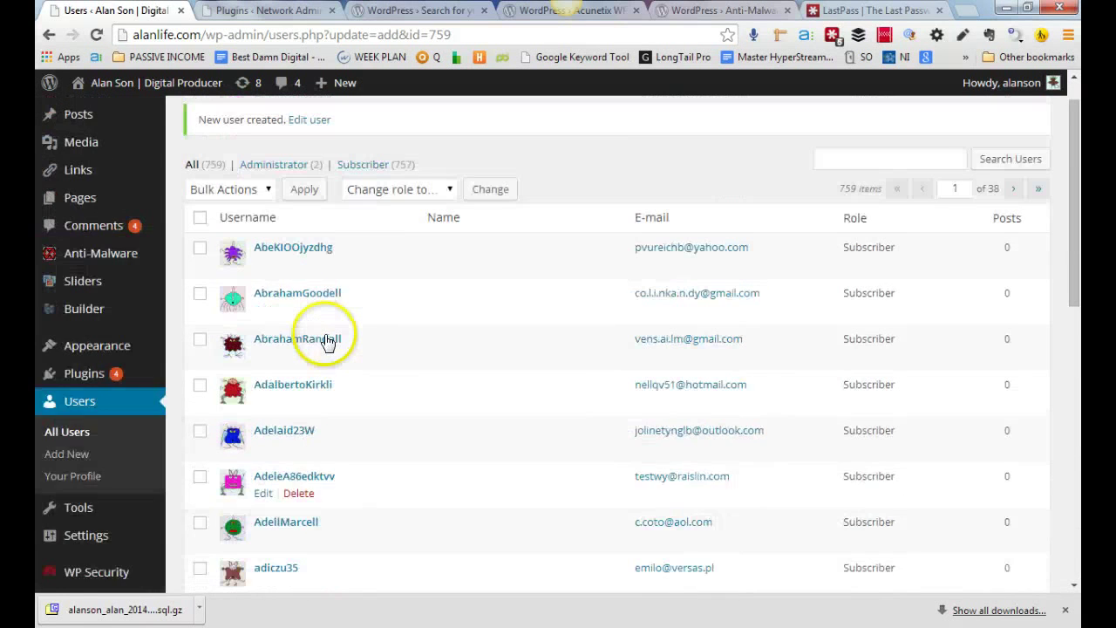
{"action": "scroll", "coordinate": [327, 340], "scroll_direction": "down", "scroll_amount": 10}
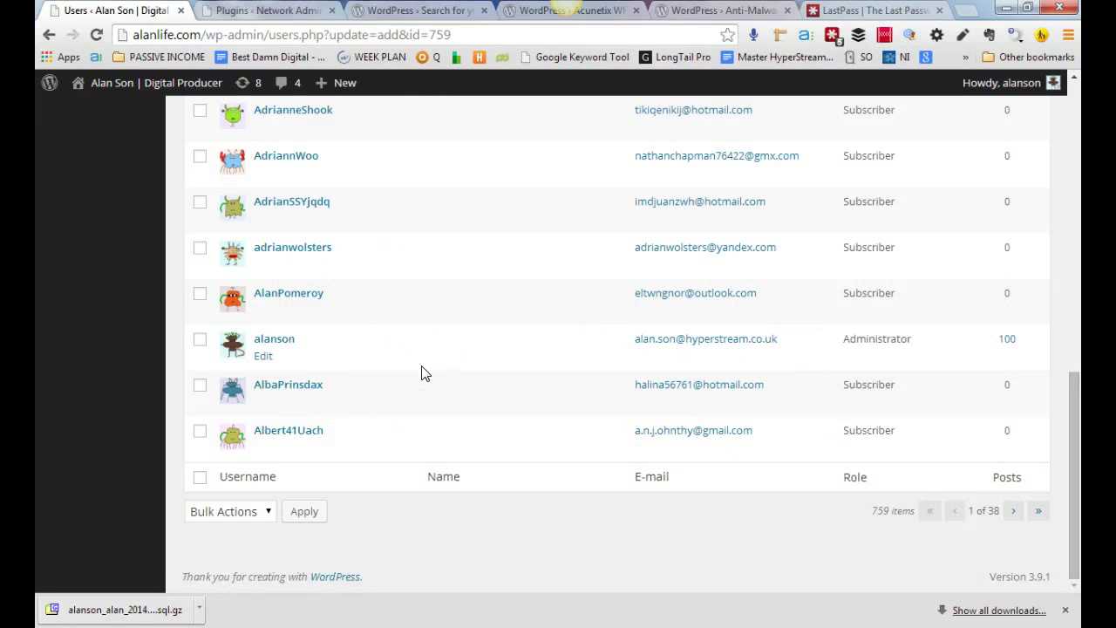
{"action": "scroll", "coordinate": [642, 369], "scroll_direction": "up", "scroll_amount": 10}
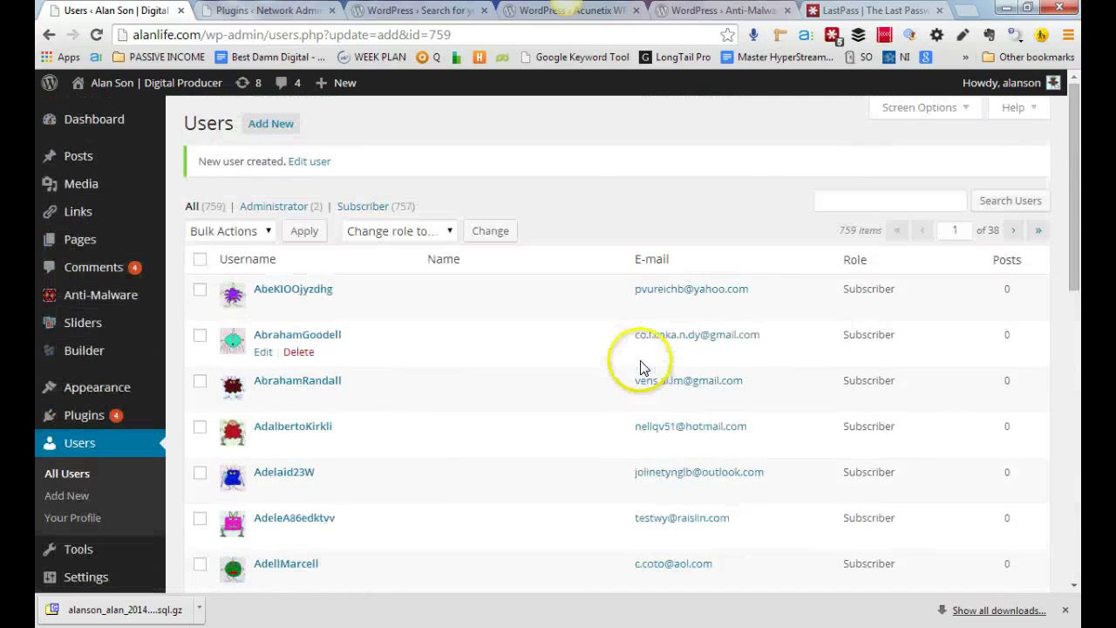
{"action": "mouse_move", "coordinate": [1014, 85]}
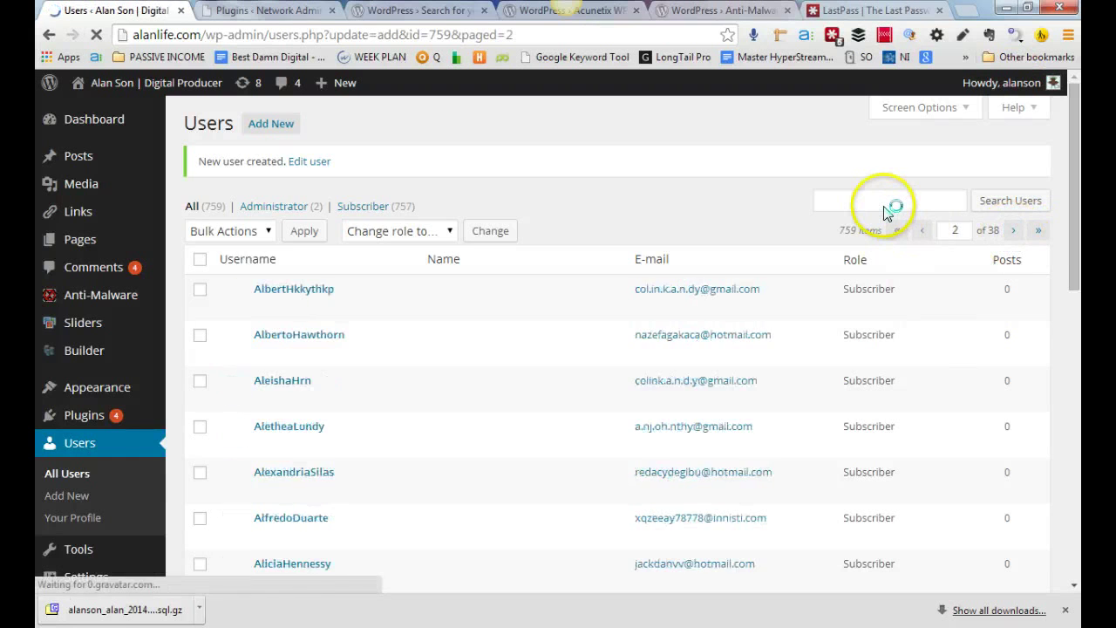
{"action": "scroll", "coordinate": [754, 445], "scroll_direction": "down", "scroll_amount": 6}
{"action": "scroll", "coordinate": [755, 448], "scroll_direction": "down", "scroll_amount": 3}
{"action": "scroll", "coordinate": [759, 448], "scroll_direction": "up", "scroll_amount": 12}
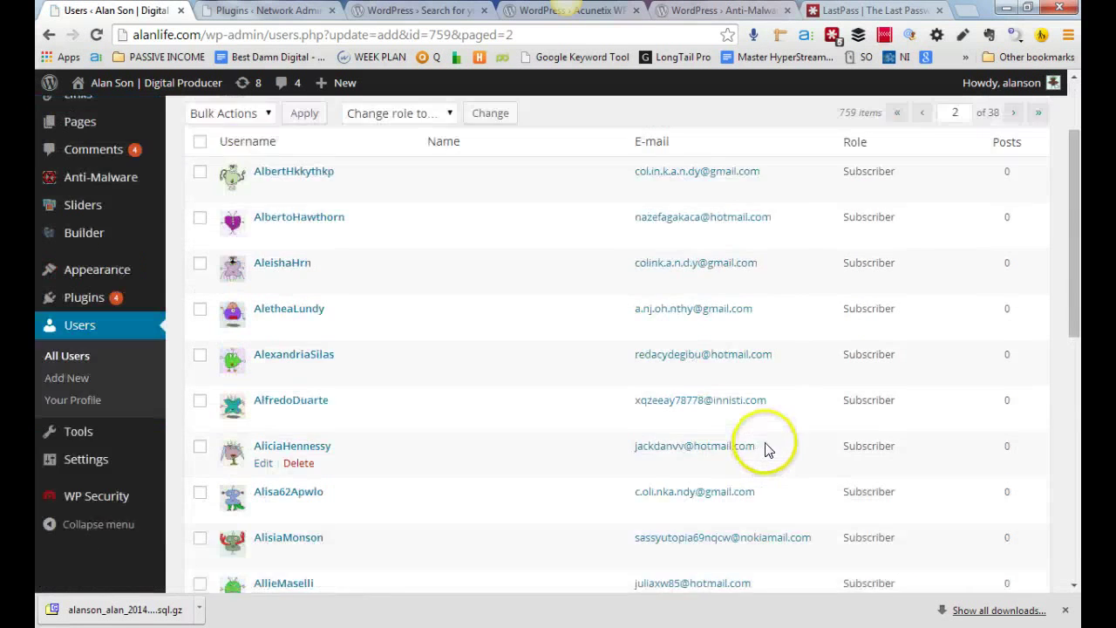
{"action": "left_click", "coordinate": [1013, 233]}
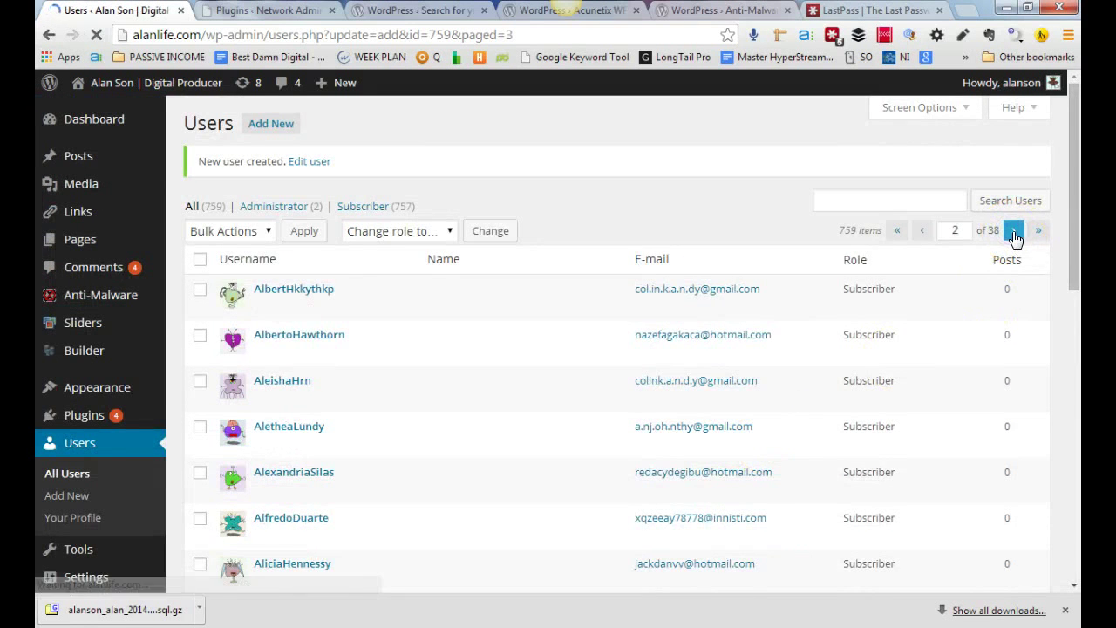
{"action": "scroll", "coordinate": [767, 447], "scroll_direction": "down", "scroll_amount": 6}
{"action": "scroll", "coordinate": [768, 447], "scroll_direction": "up", "scroll_amount": 8}
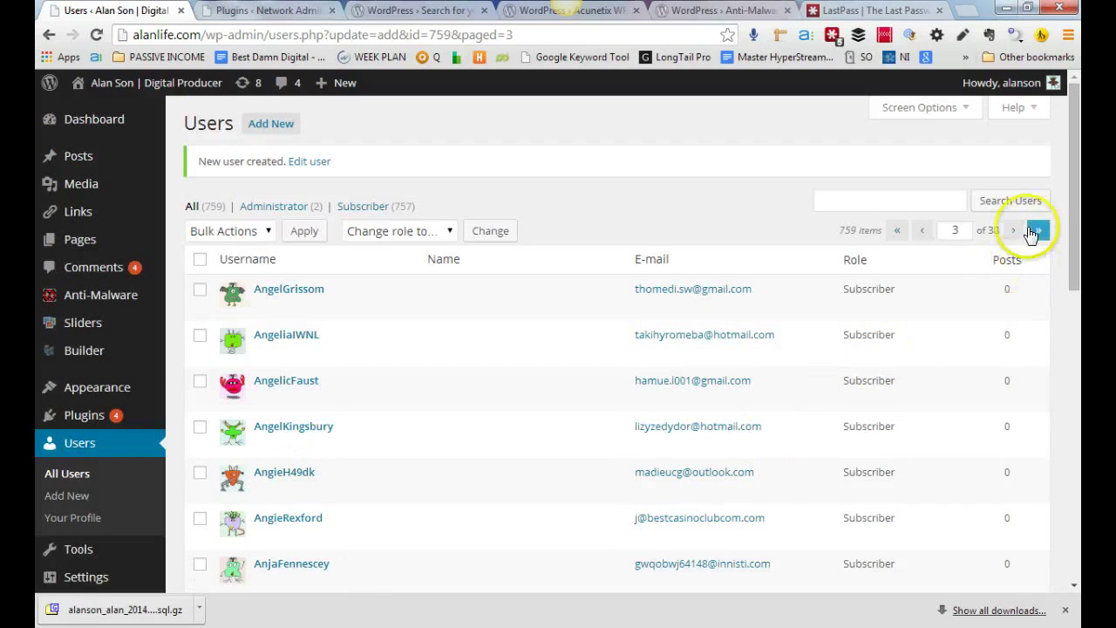
Search the users for "life" and open the new administrator's account for editing at its name and contact fields
{"action": "left_click", "coordinate": [889, 204]}
{"action": "type", "text": "life"}
{"action": "key", "text": "Return"}
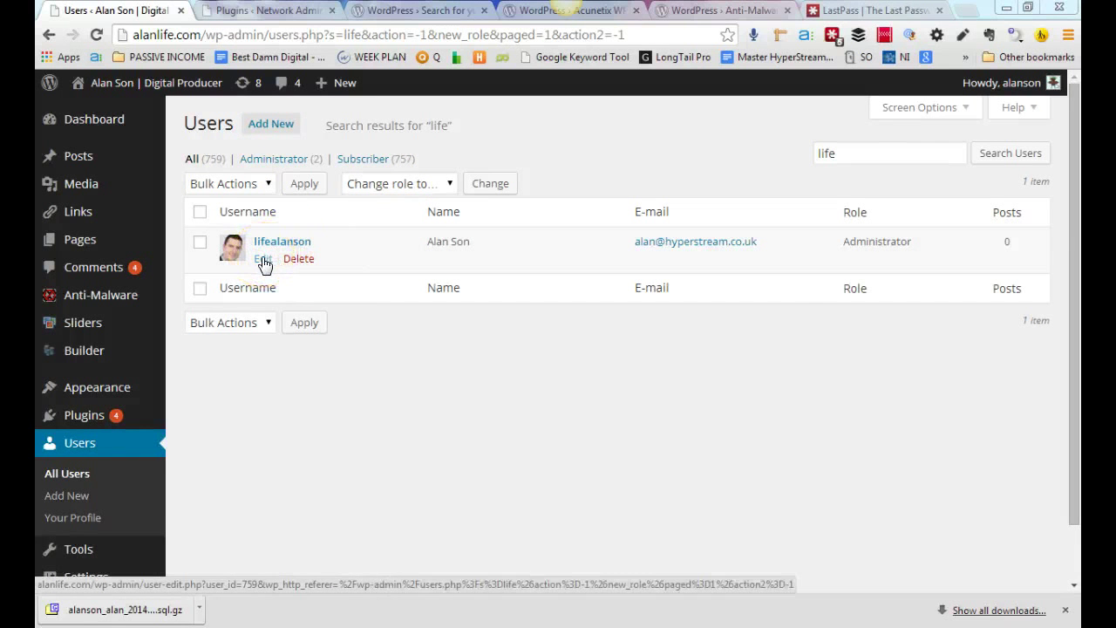
{"action": "left_click", "coordinate": [263, 259]}
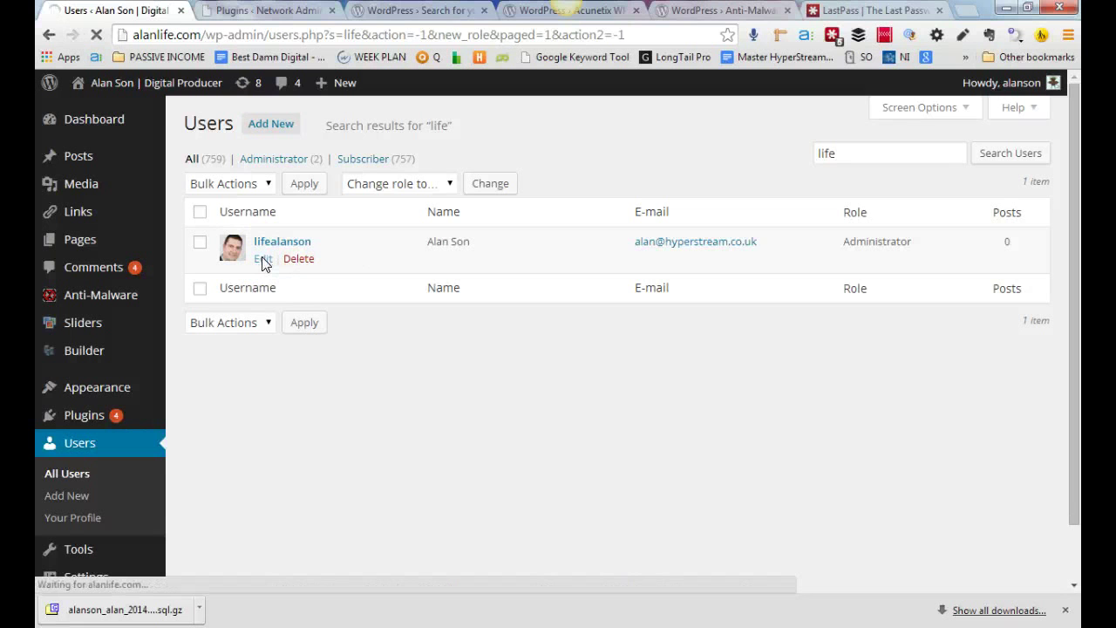
{"action": "scroll", "coordinate": [591, 305], "scroll_direction": "down", "scroll_amount": 6}
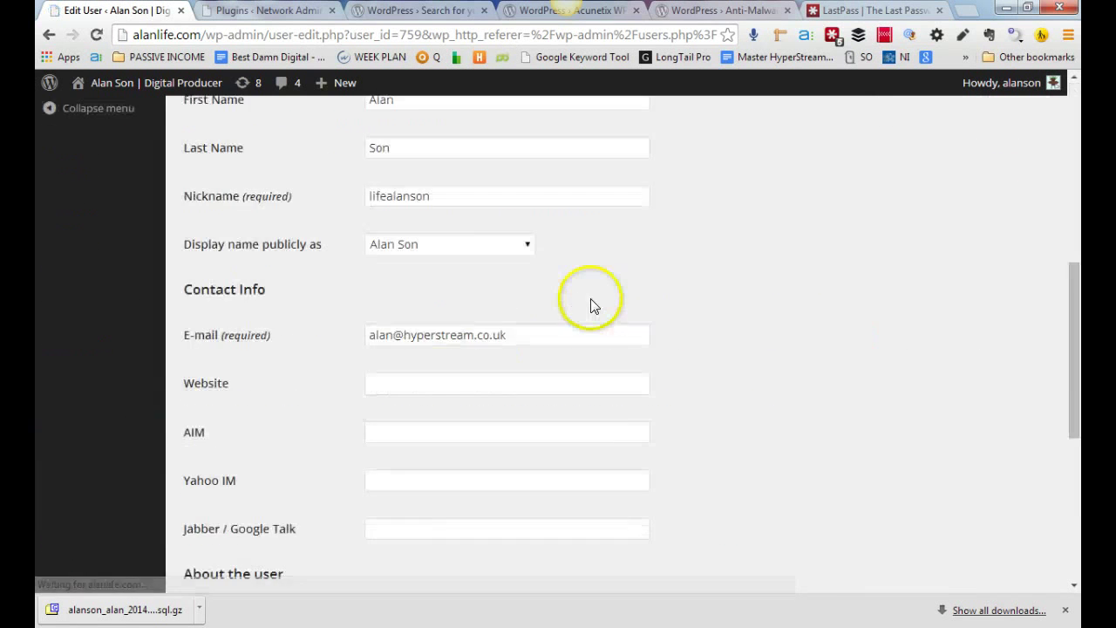
Enter the generated password in the New Password and Repeat New Password fields and update the user
{"action": "scroll", "coordinate": [590, 305], "scroll_direction": "down", "scroll_amount": 5}
{"action": "left_click", "coordinate": [438, 340]}
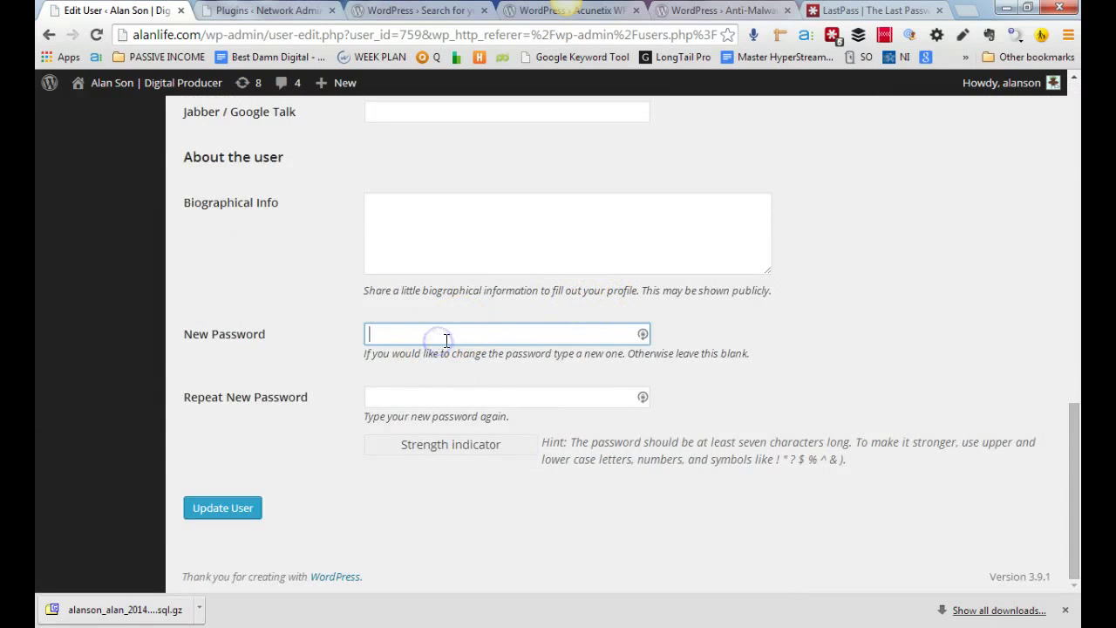
{"action": "key", "text": "ctrl+v"}
{"action": "left_click", "coordinate": [471, 400]}
{"action": "left_click", "coordinate": [231, 509]}
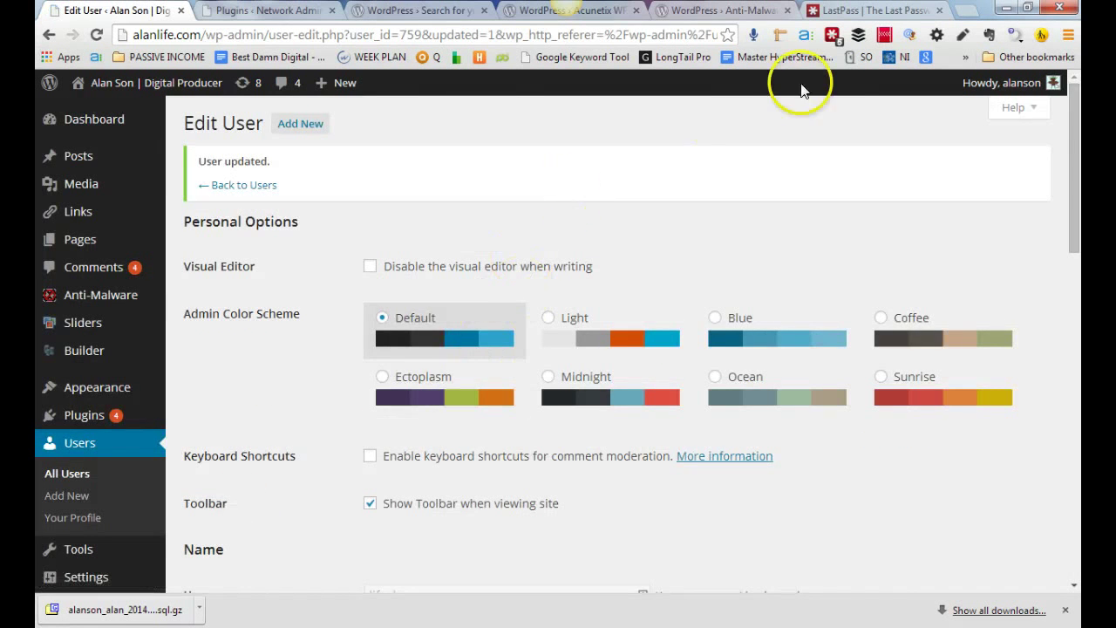
Copy the new administrator's nickname from the profile and log out of the site
{"action": "scroll", "coordinate": [799, 167], "scroll_direction": "down", "scroll_amount": 10}
{"action": "scroll", "coordinate": [802, 249], "scroll_direction": "up", "scroll_amount": 10}
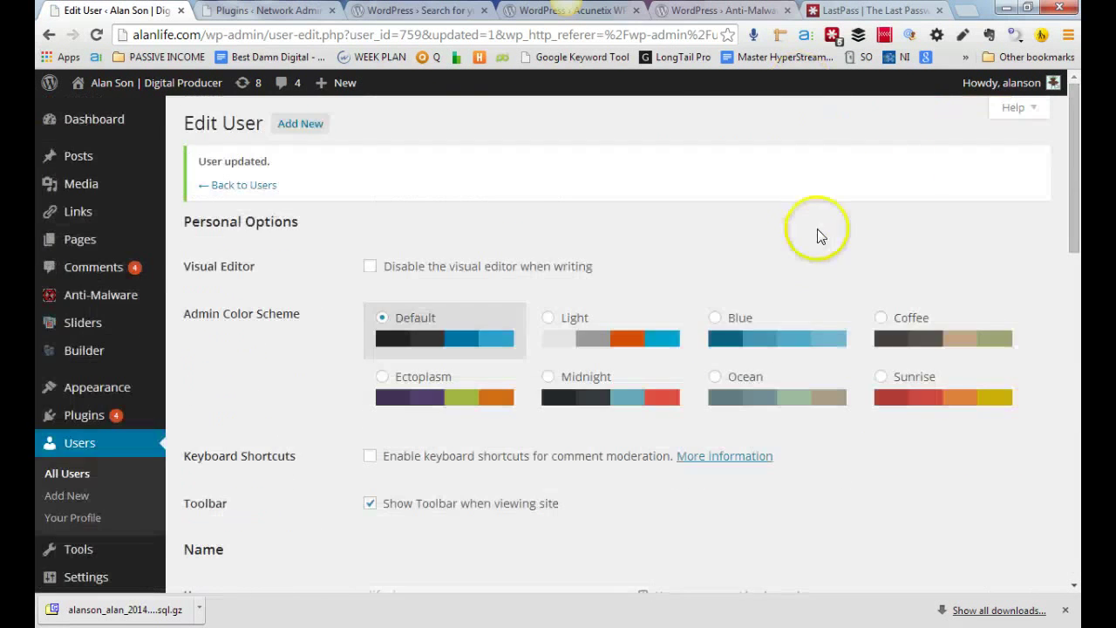
{"action": "scroll", "coordinate": [377, 218], "scroll_direction": "down", "scroll_amount": 6}
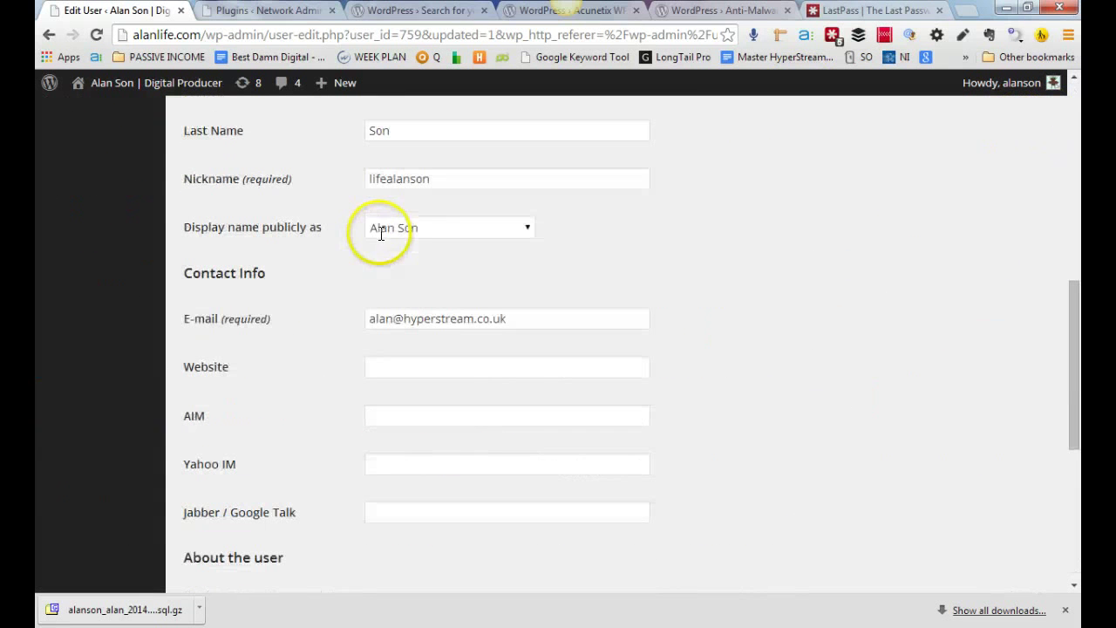
{"action": "left_click", "coordinate": [324, 176]}
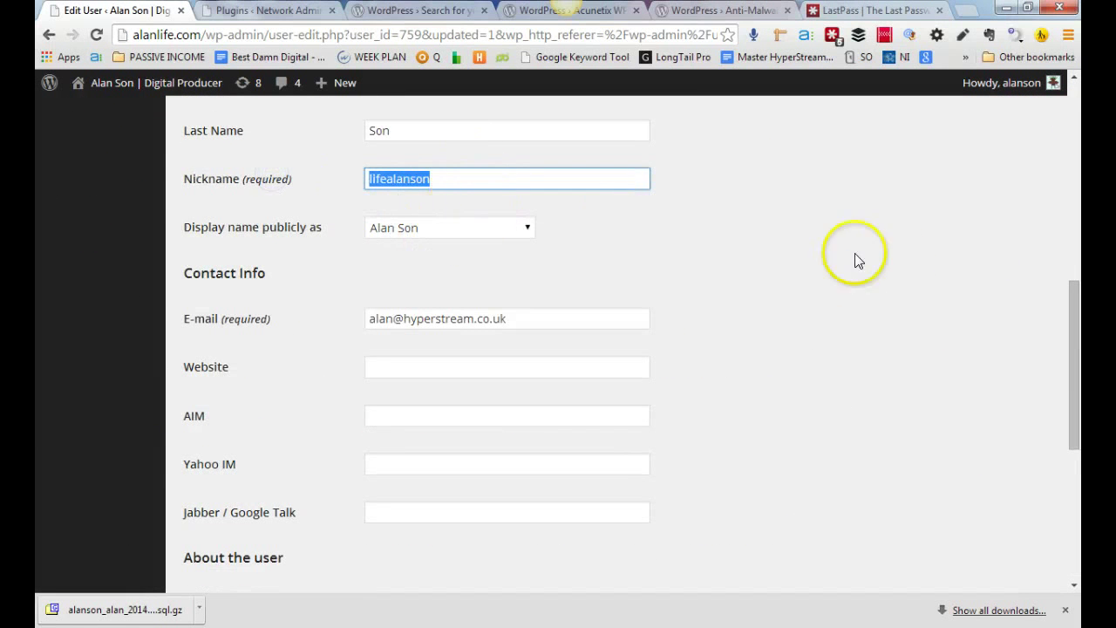
{"action": "scroll", "coordinate": [898, 270], "scroll_direction": "up", "scroll_amount": 6}
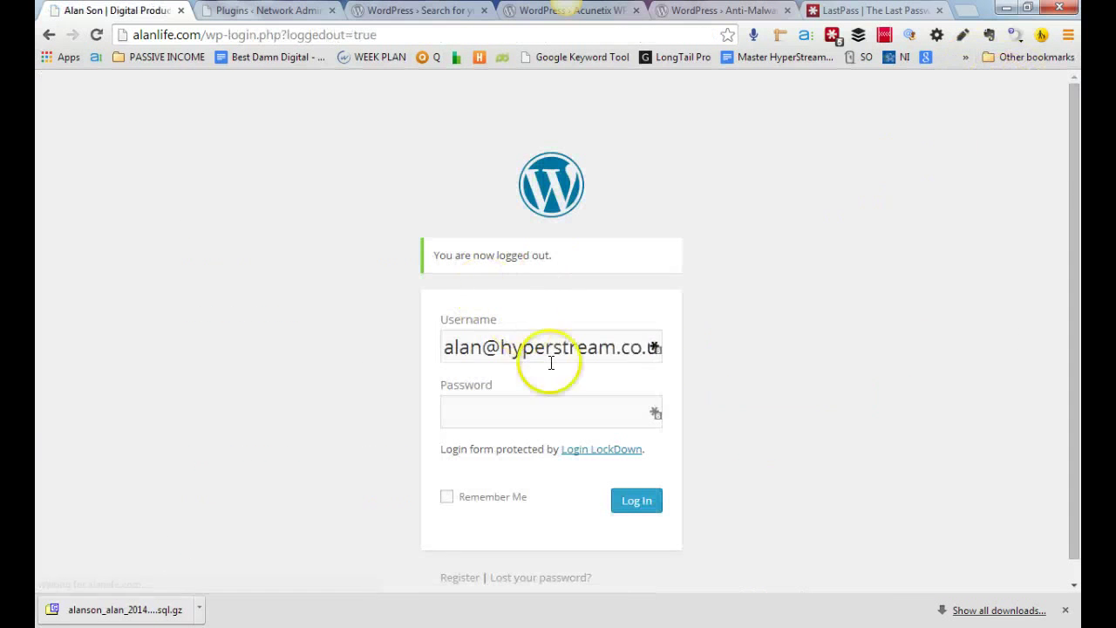
Log in to the site with the new administrator's username and account password
{"action": "triple_click", "coordinate": [619, 340]}
{"action": "type", "text": "lifealanson"}
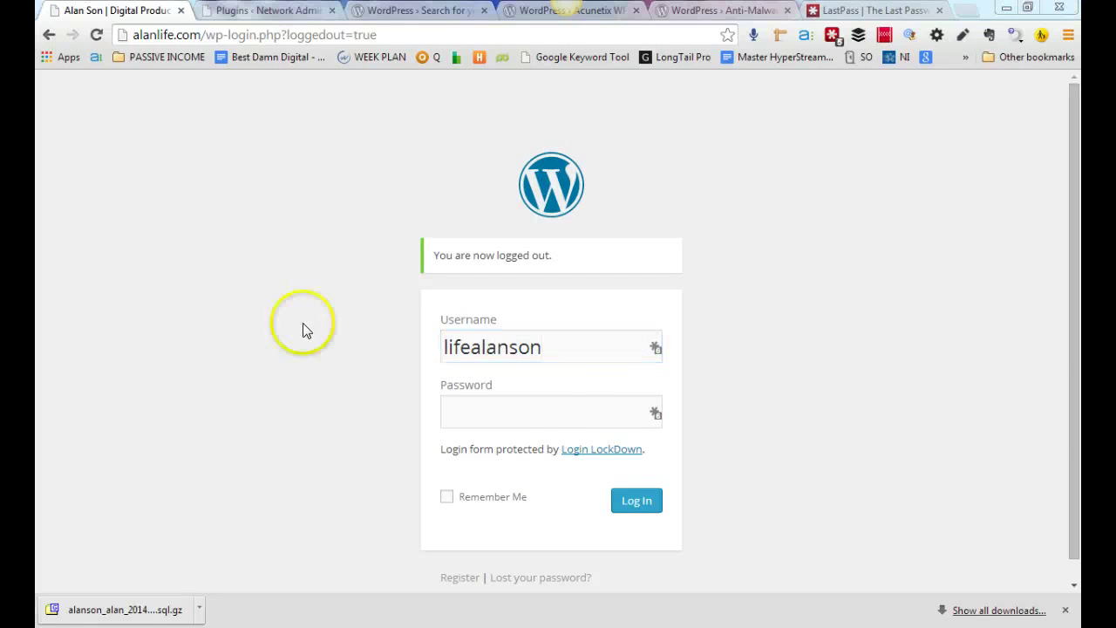
{"action": "left_click", "coordinate": [569, 413]}
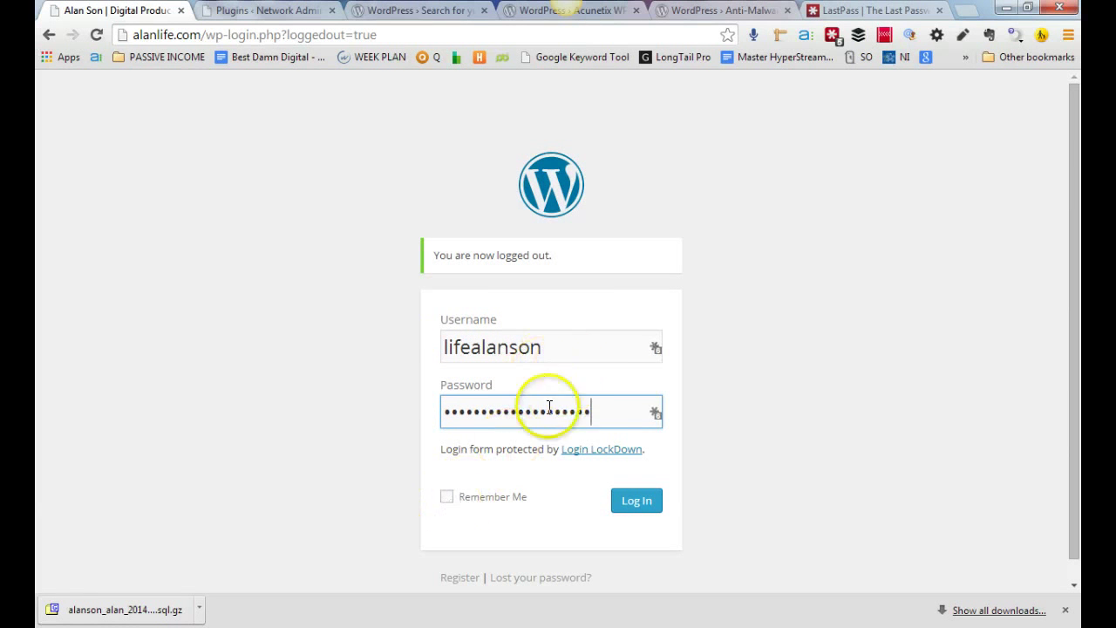
{"action": "left_click", "coordinate": [446, 499]}
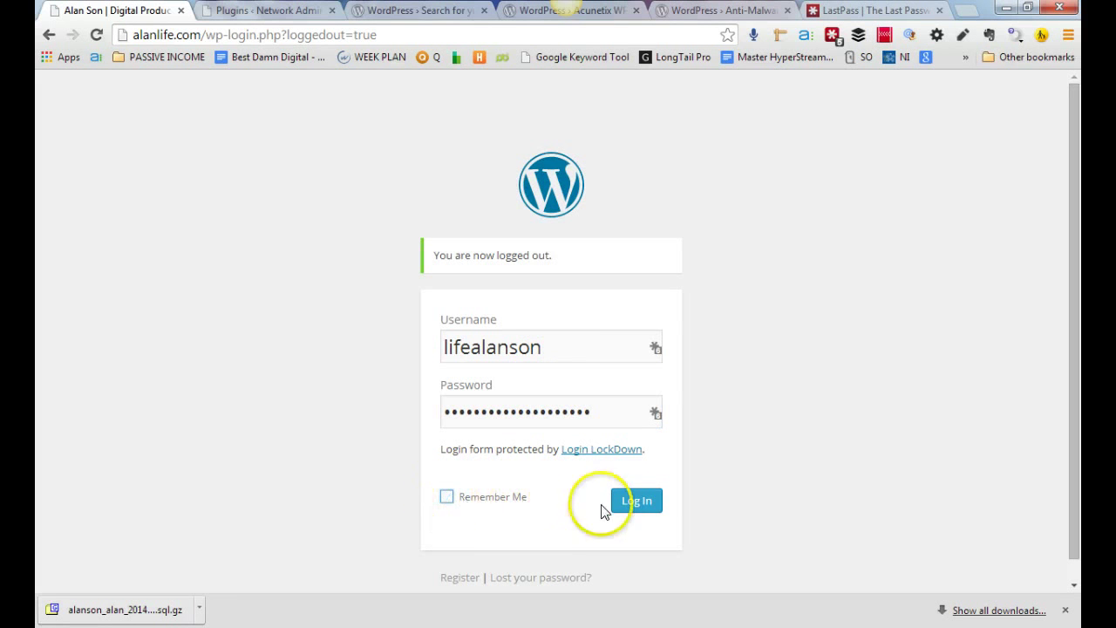
{"action": "left_click", "coordinate": [638, 502]}
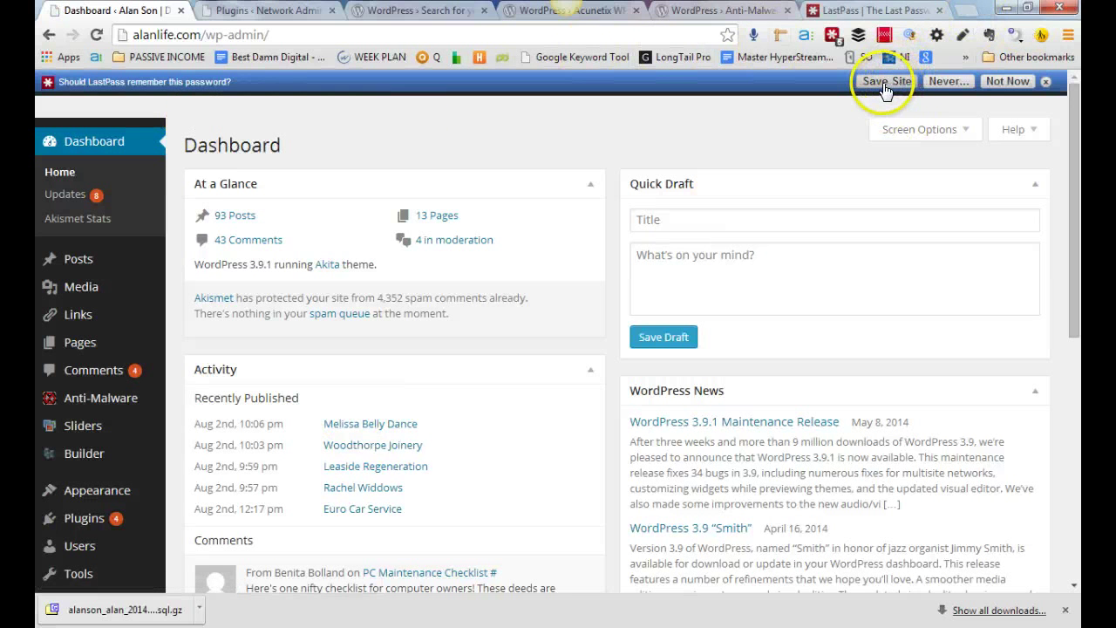
Save the new administrator's login for alanlife.com in LastPass as a new site
{"action": "left_click", "coordinate": [883, 87]}
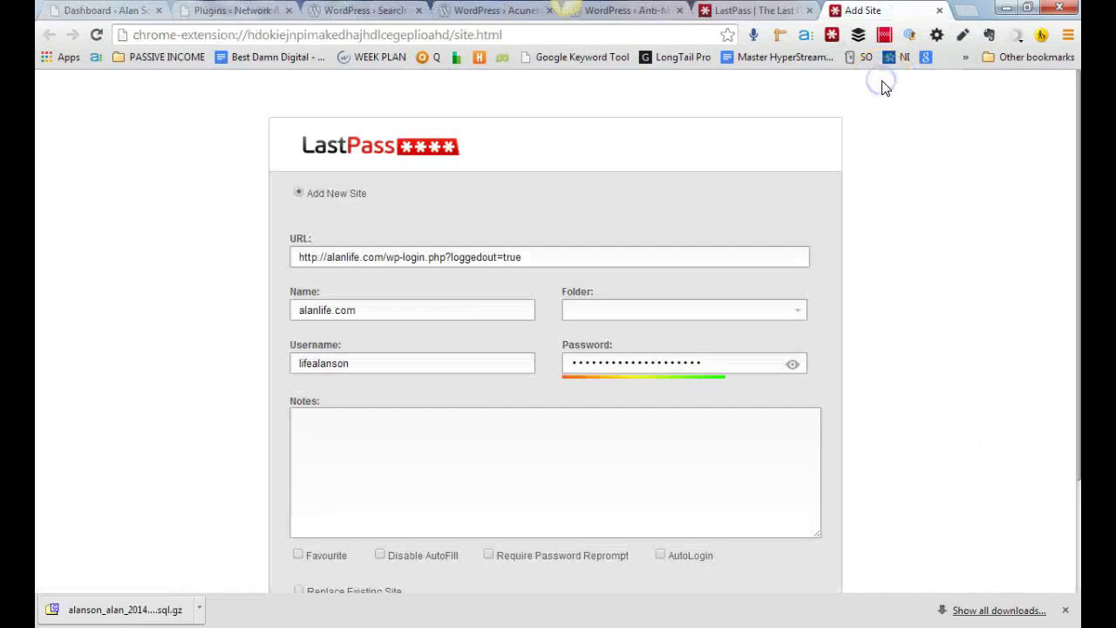
{"action": "left_click", "coordinate": [338, 366]}
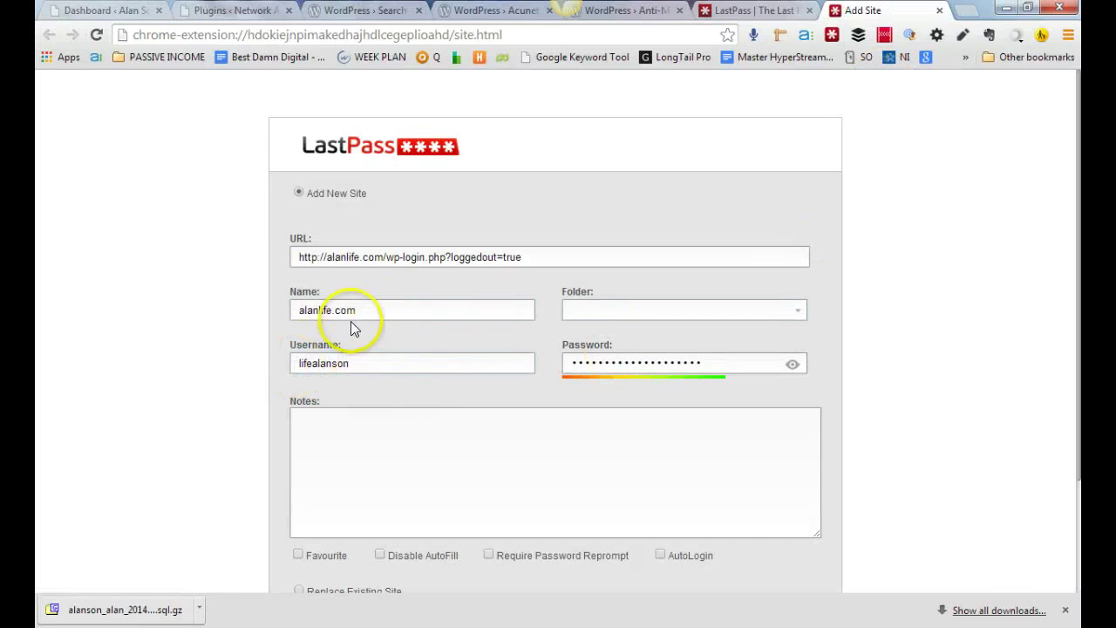
{"action": "scroll", "coordinate": [584, 453], "scroll_direction": "down", "scroll_amount": 2}
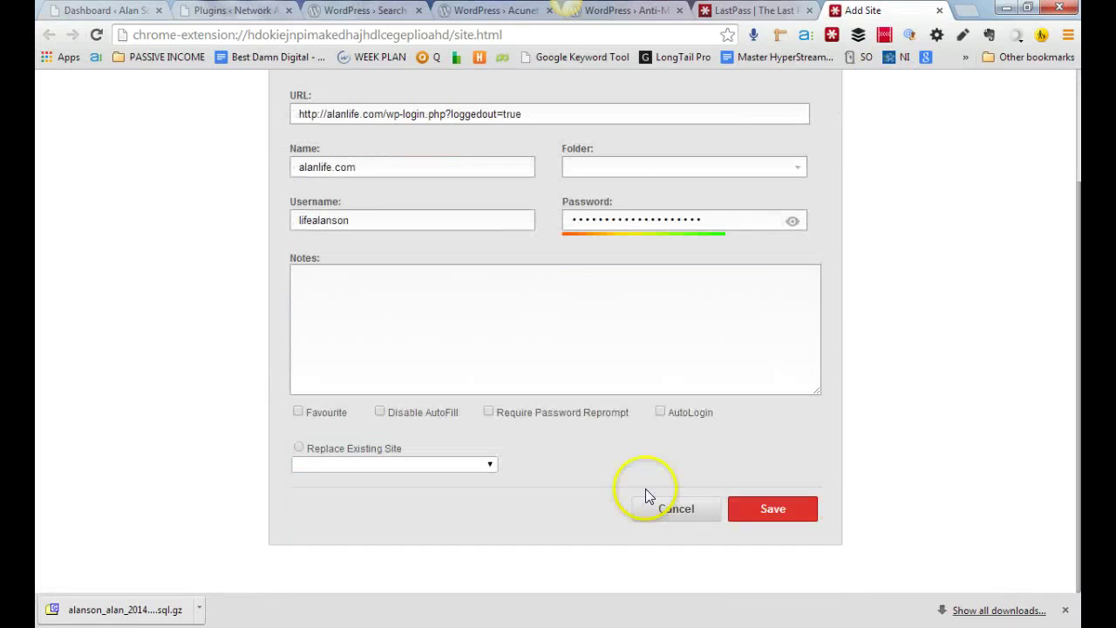
{"action": "left_click", "coordinate": [772, 510]}
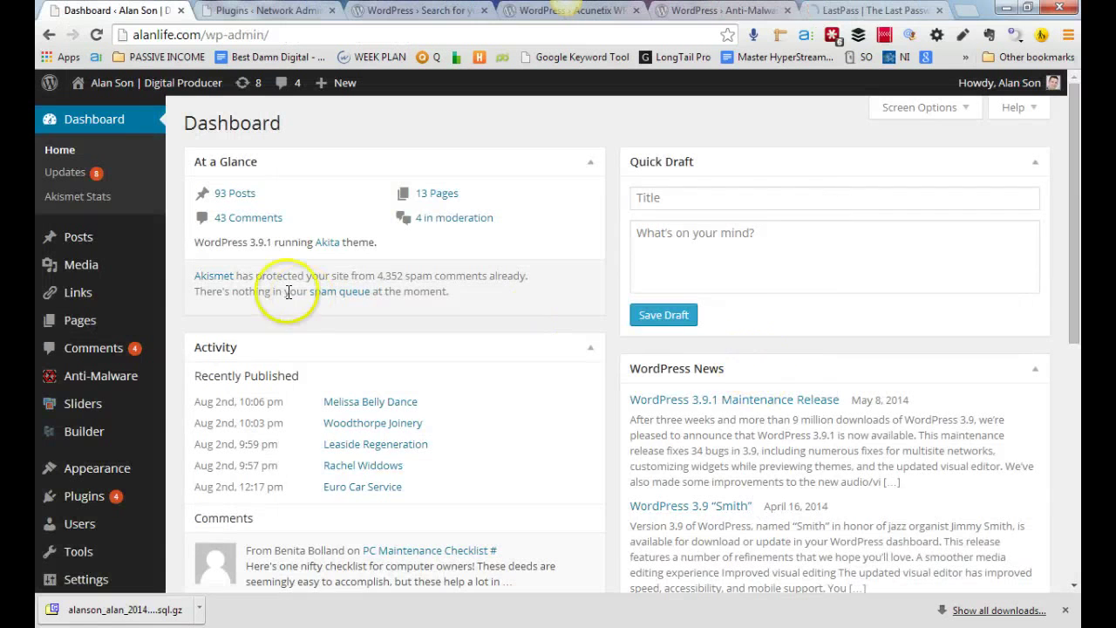
Open the list of all users and request deletion of the old administrator account
{"action": "scroll", "coordinate": [52, 392], "scroll_direction": "down", "scroll_amount": 2}
{"action": "mouse_move", "coordinate": [125, 375]}
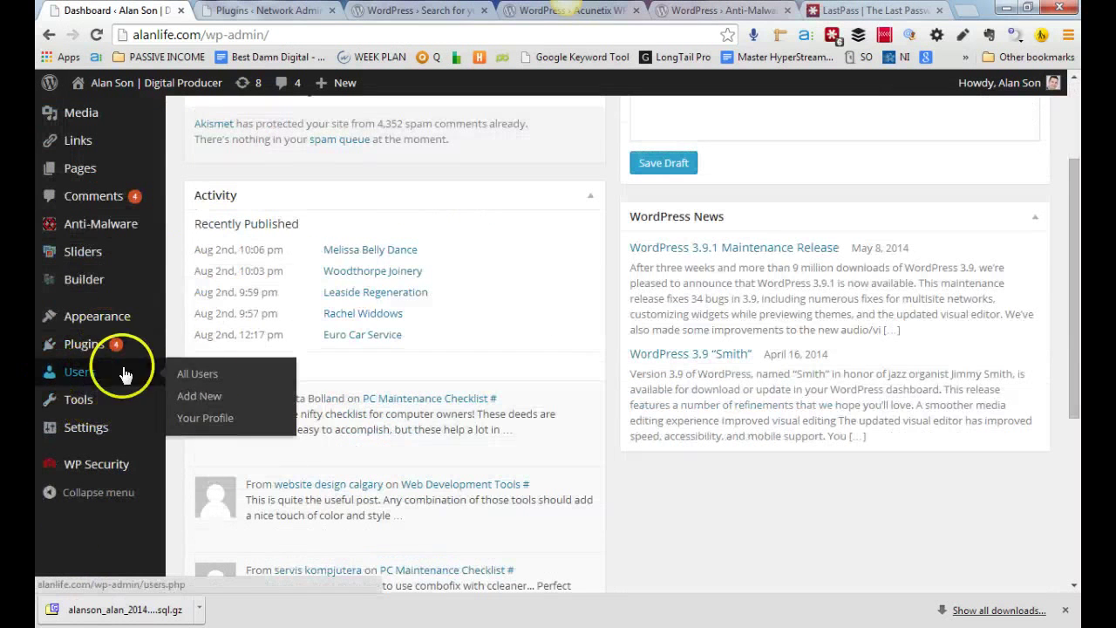
{"action": "left_click", "coordinate": [197, 373]}
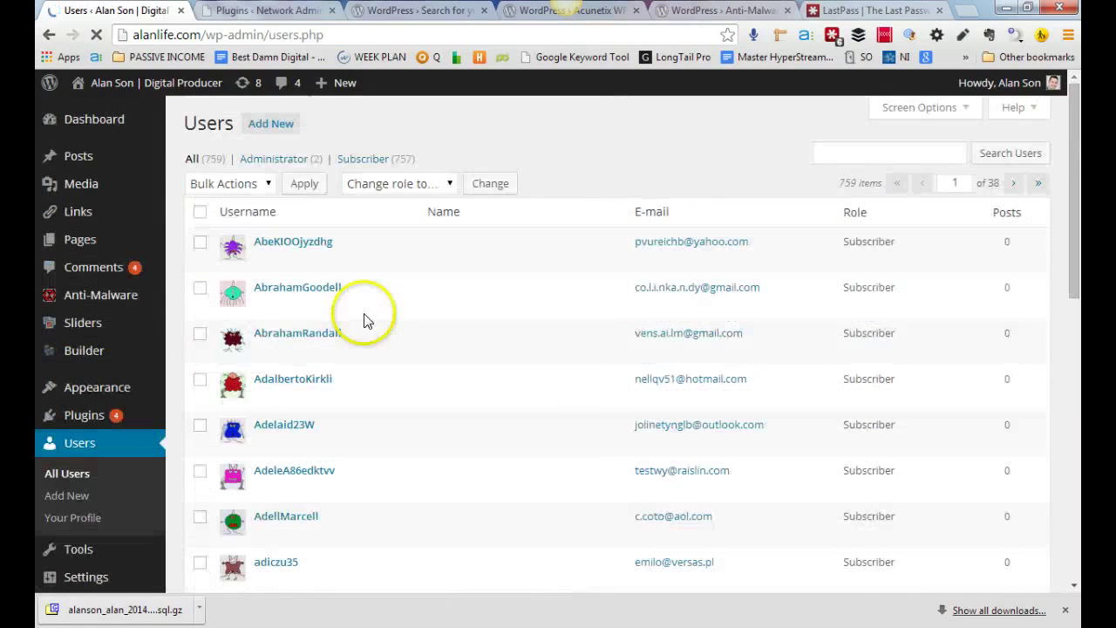
{"action": "scroll", "coordinate": [384, 333], "scroll_direction": "down", "scroll_amount": 6}
{"action": "scroll", "coordinate": [381, 332], "scroll_direction": "down", "scroll_amount": 2}
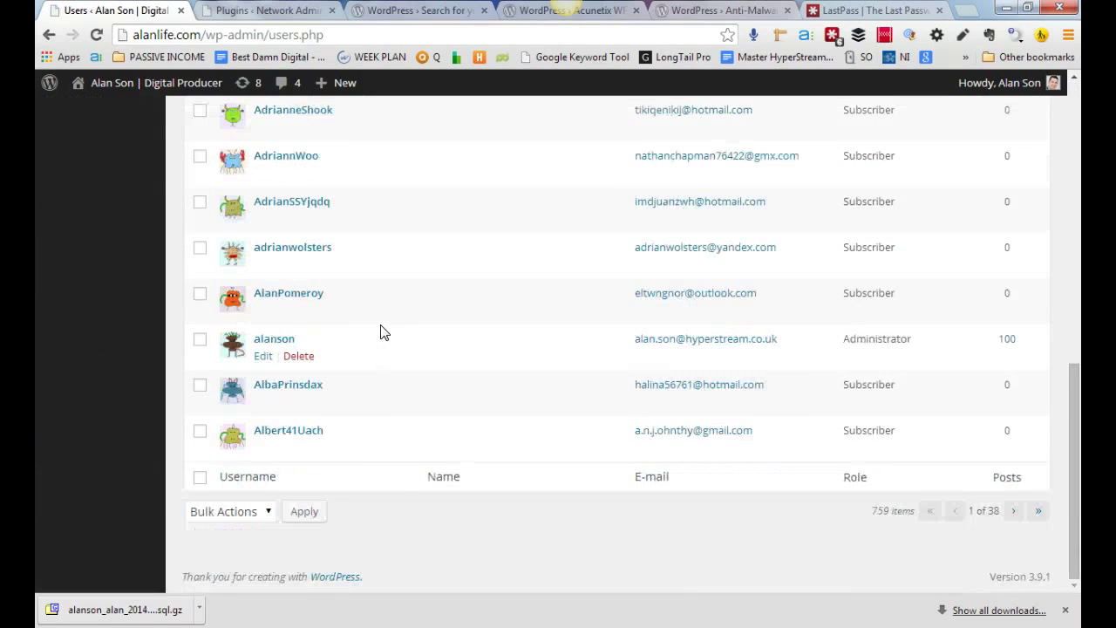
{"action": "left_click", "coordinate": [299, 357]}
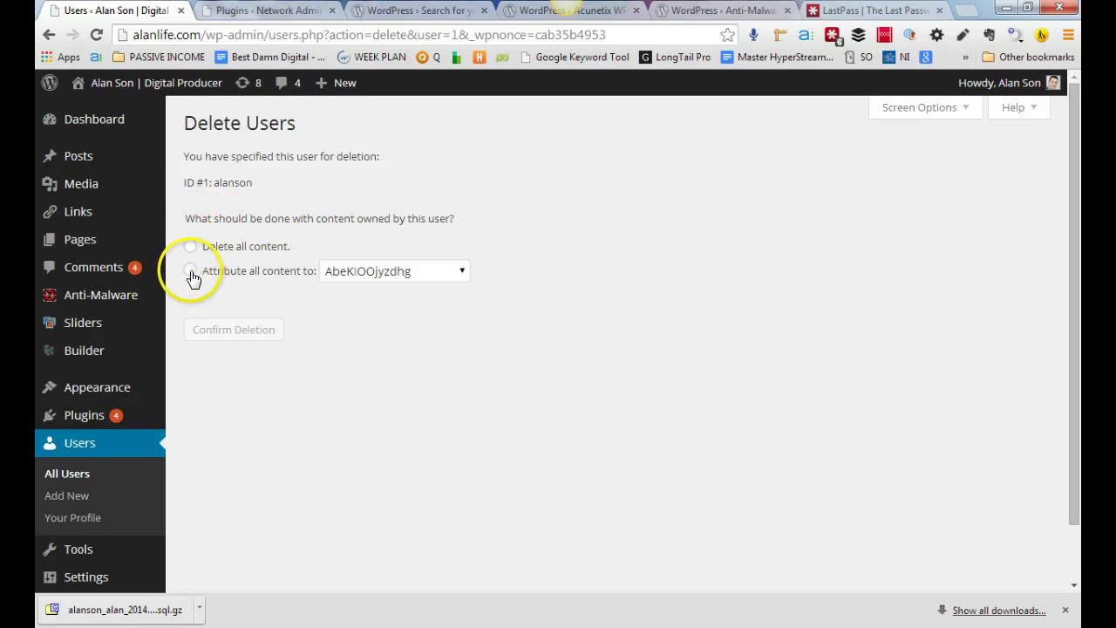
Attribute all of the old administrator's content to the new administrator and confirm the deletion
{"action": "left_click", "coordinate": [398, 274]}
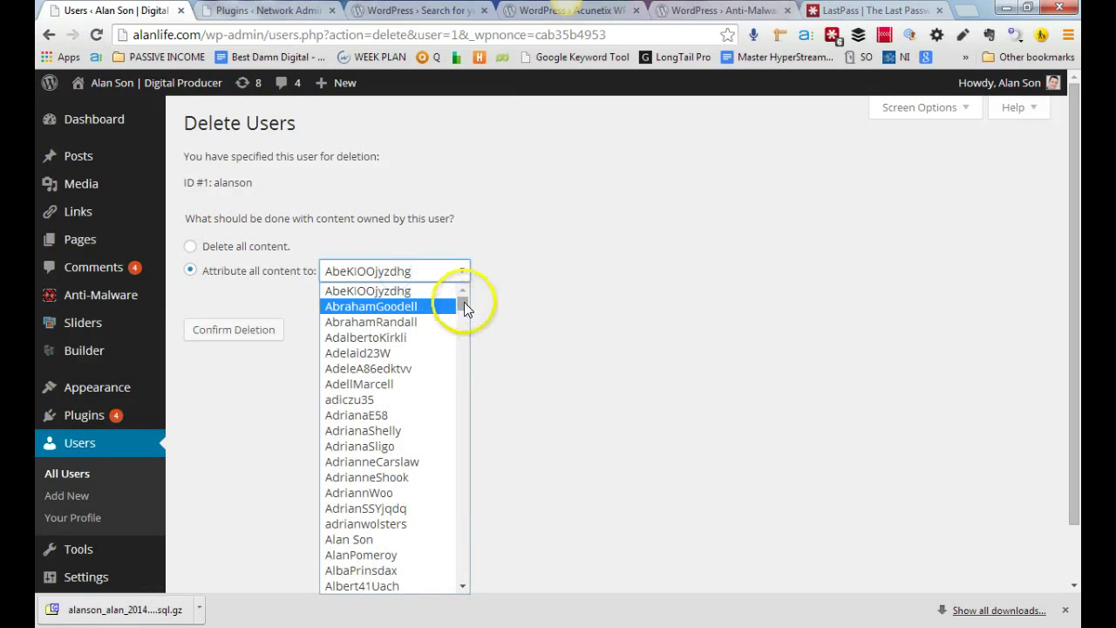
{"action": "left_click_drag", "start_coordinate": [464, 302], "coordinate": [465, 527]}
{"action": "type", "text": "ll"}
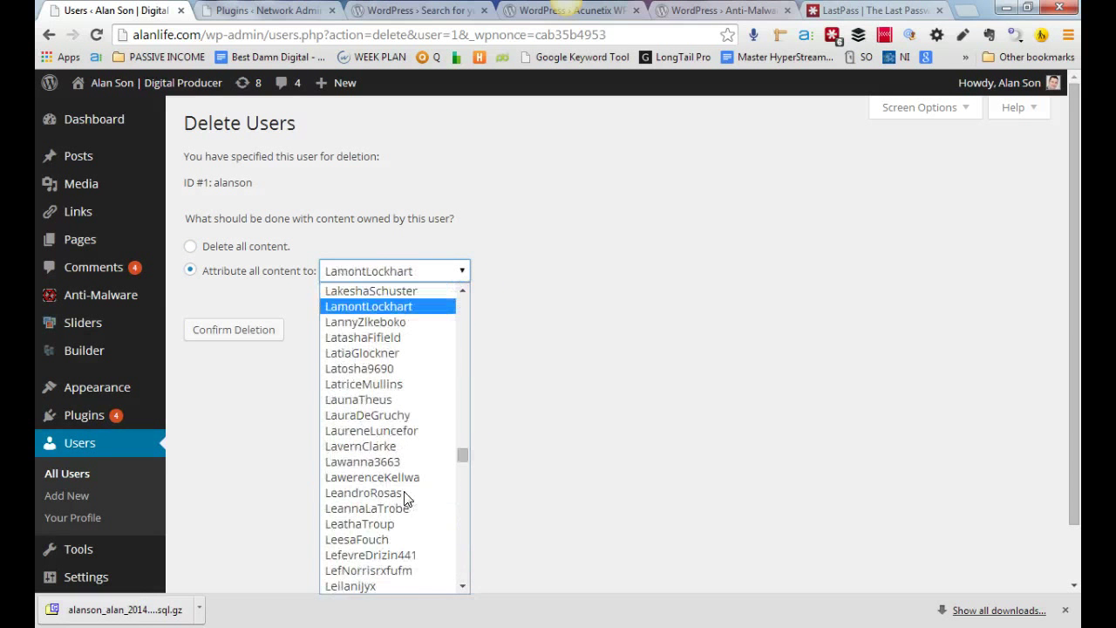
{"action": "scroll", "coordinate": [418, 458], "scroll_direction": "down", "scroll_amount": 5}
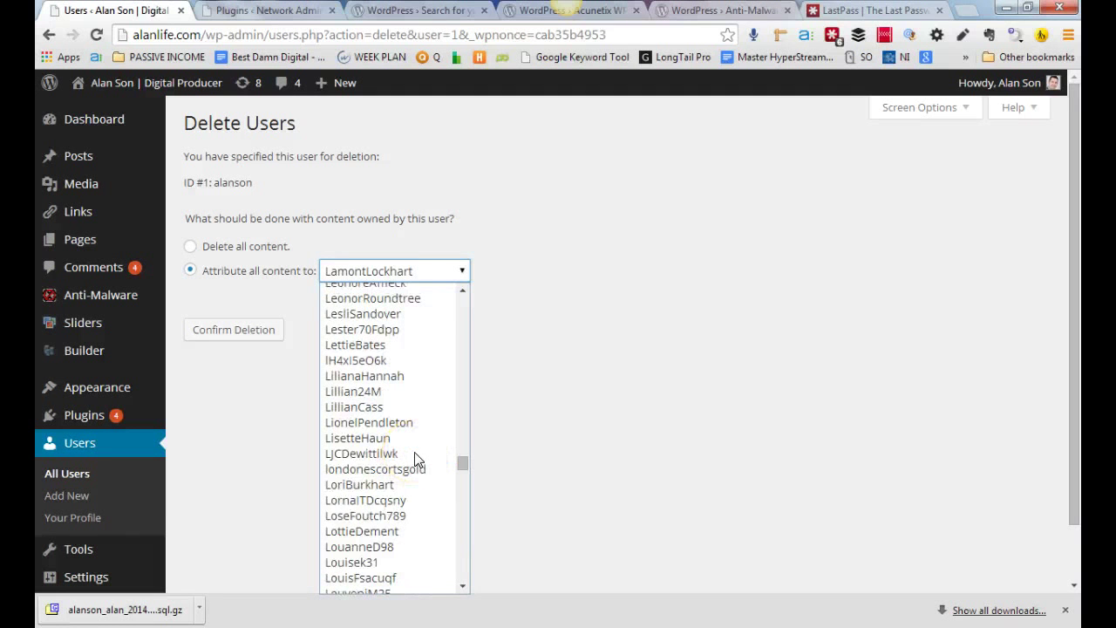
{"action": "type", "text": "alan"}
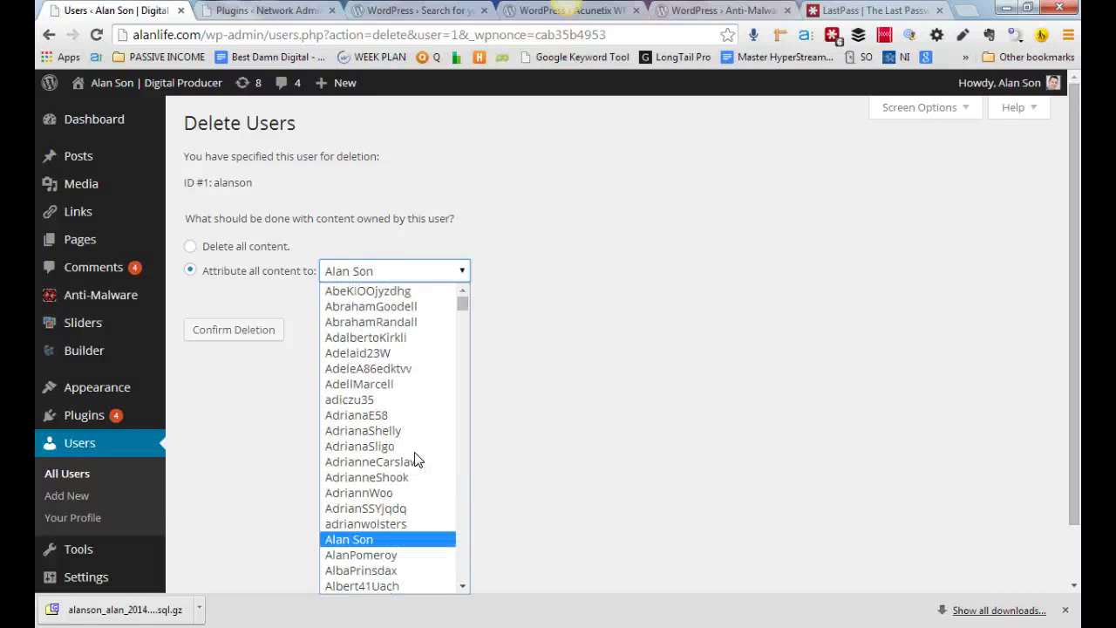
{"action": "left_click", "coordinate": [369, 541]}
{"action": "scroll", "coordinate": [370, 541], "scroll_direction": "down", "scroll_amount": 5}
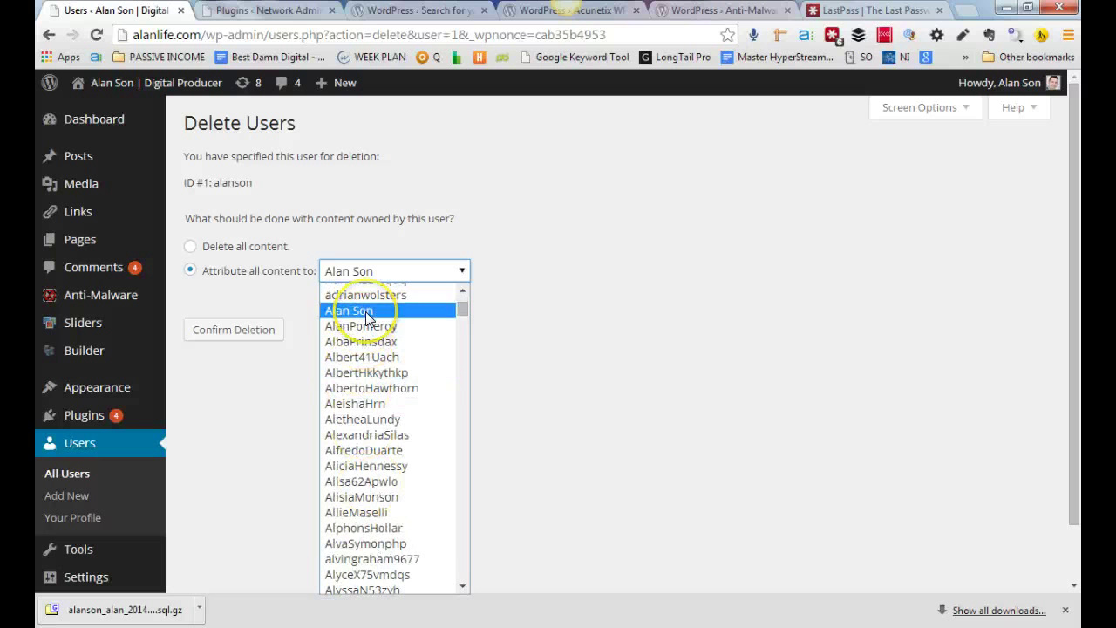
{"action": "left_click", "coordinate": [365, 311]}
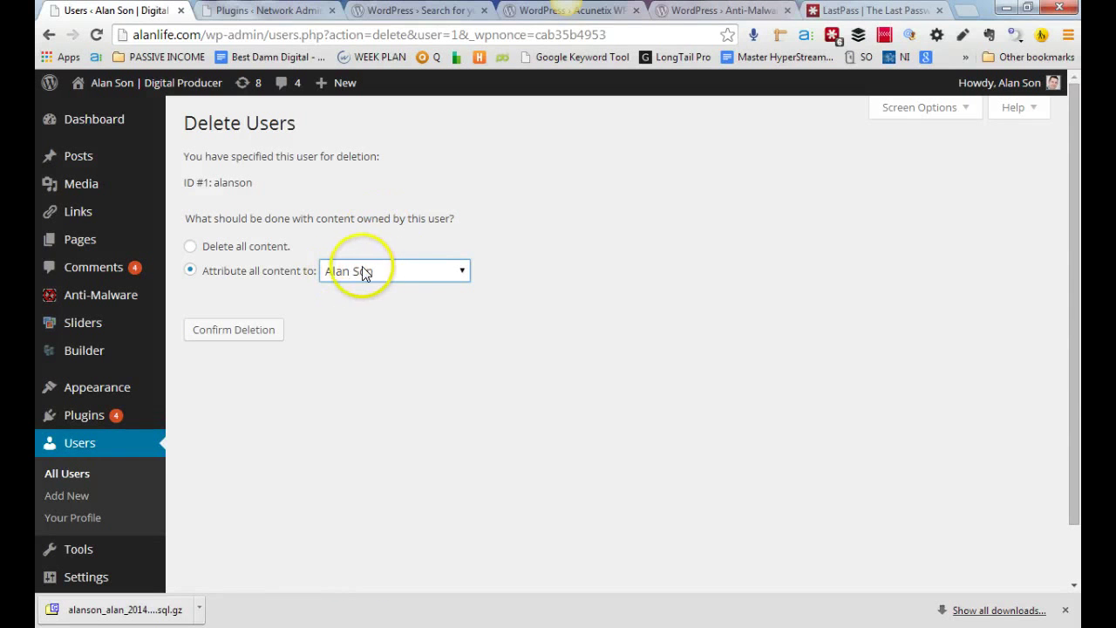
{"action": "left_click", "coordinate": [346, 275]}
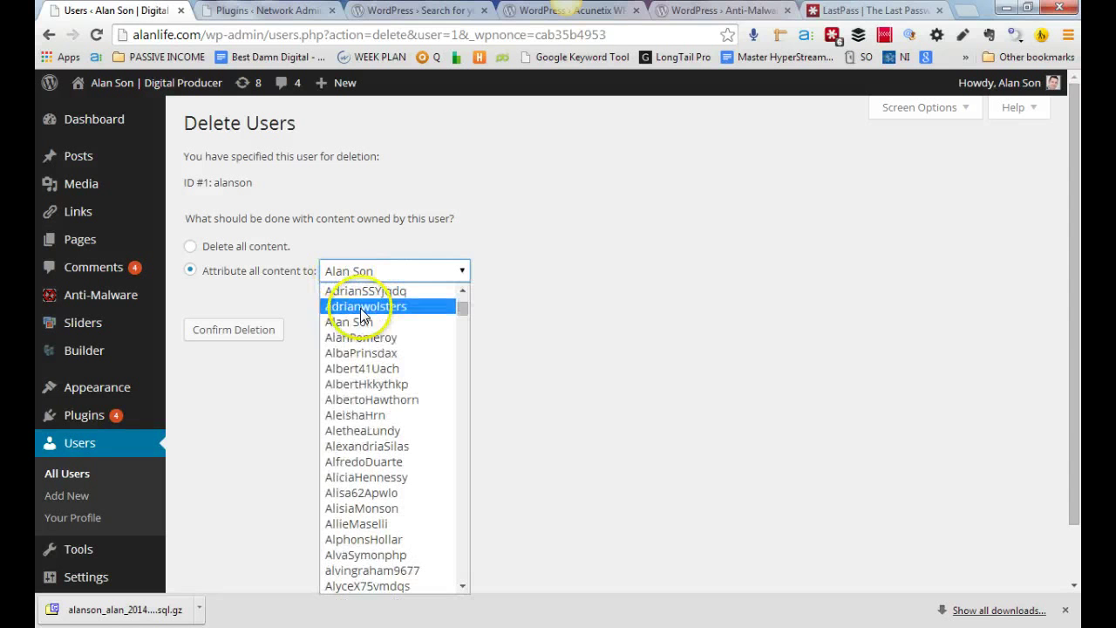
{"action": "left_click", "coordinate": [367, 323]}
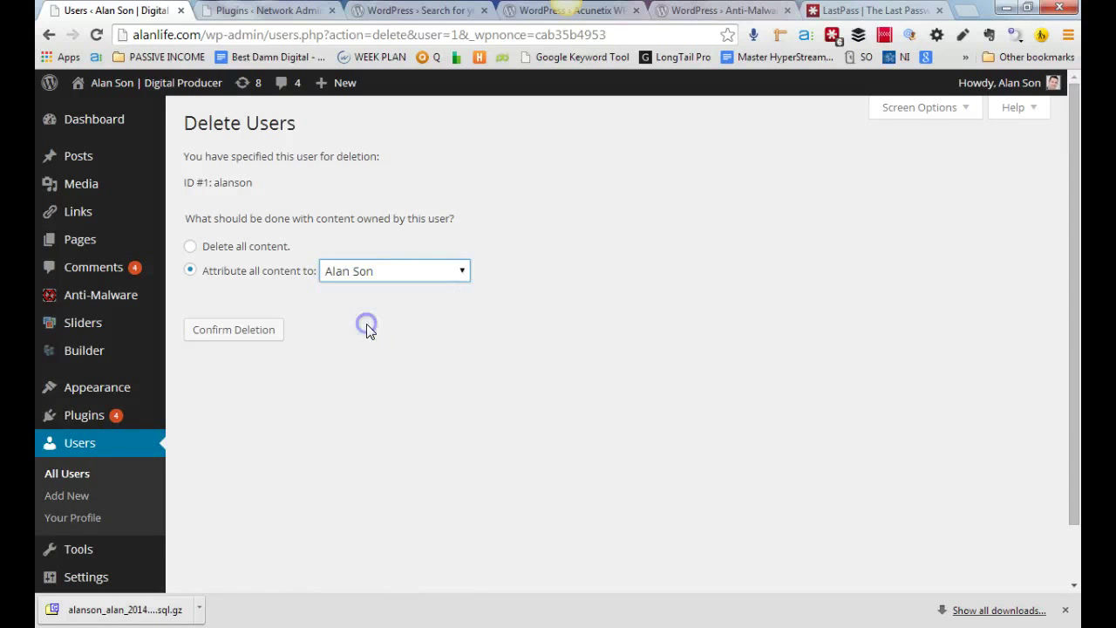
{"action": "left_click", "coordinate": [238, 337]}
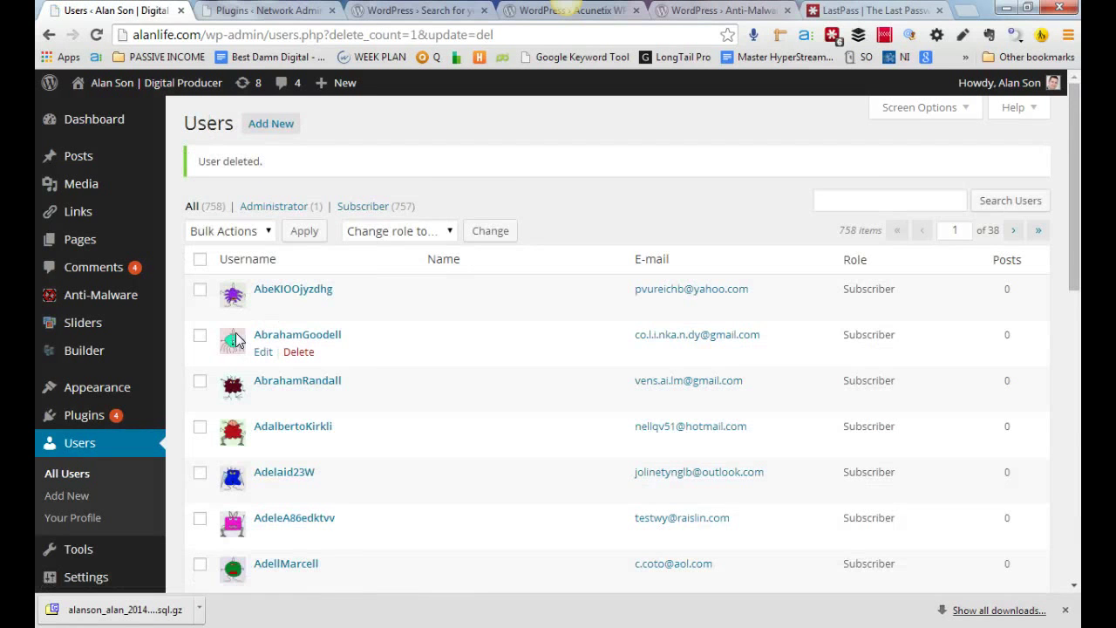
Examine the subscriber accounts on the first page of the user list
{"action": "scroll", "coordinate": [323, 456], "scroll_direction": "down", "scroll_amount": 9}
{"action": "scroll", "coordinate": [324, 456], "scroll_direction": "up", "scroll_amount": 10}
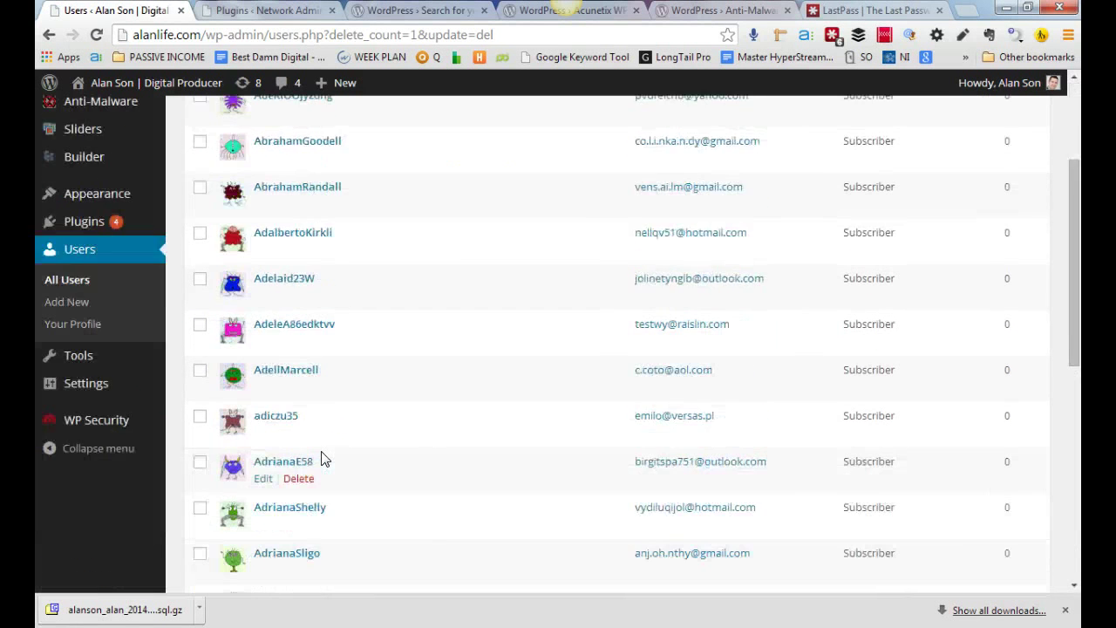
{"action": "scroll", "coordinate": [330, 358], "scroll_direction": "down", "scroll_amount": 10}
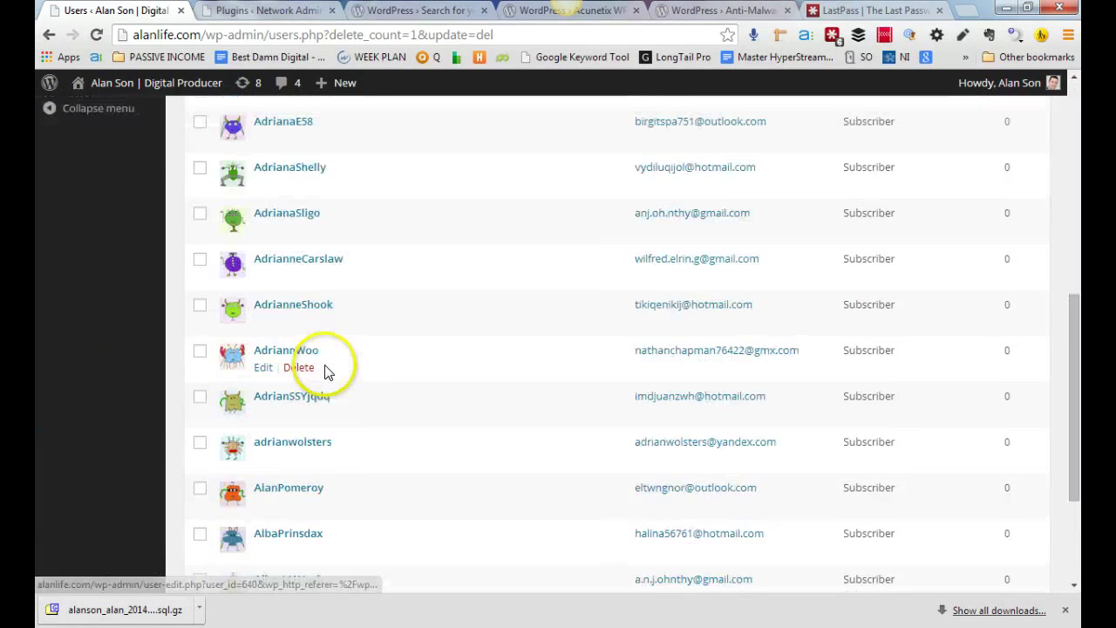
{"action": "scroll", "coordinate": [336, 397], "scroll_direction": "up", "scroll_amount": 10}
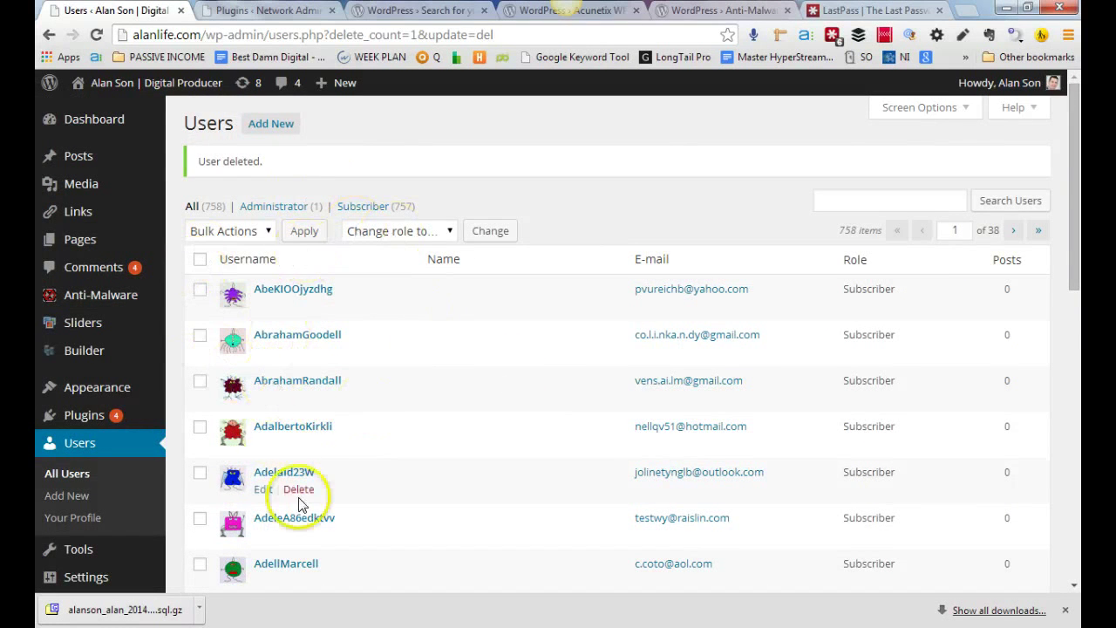
{"action": "scroll", "coordinate": [299, 498], "scroll_direction": "down", "scroll_amount": 10}
{"action": "scroll", "coordinate": [299, 497], "scroll_direction": "up", "scroll_amount": 10}
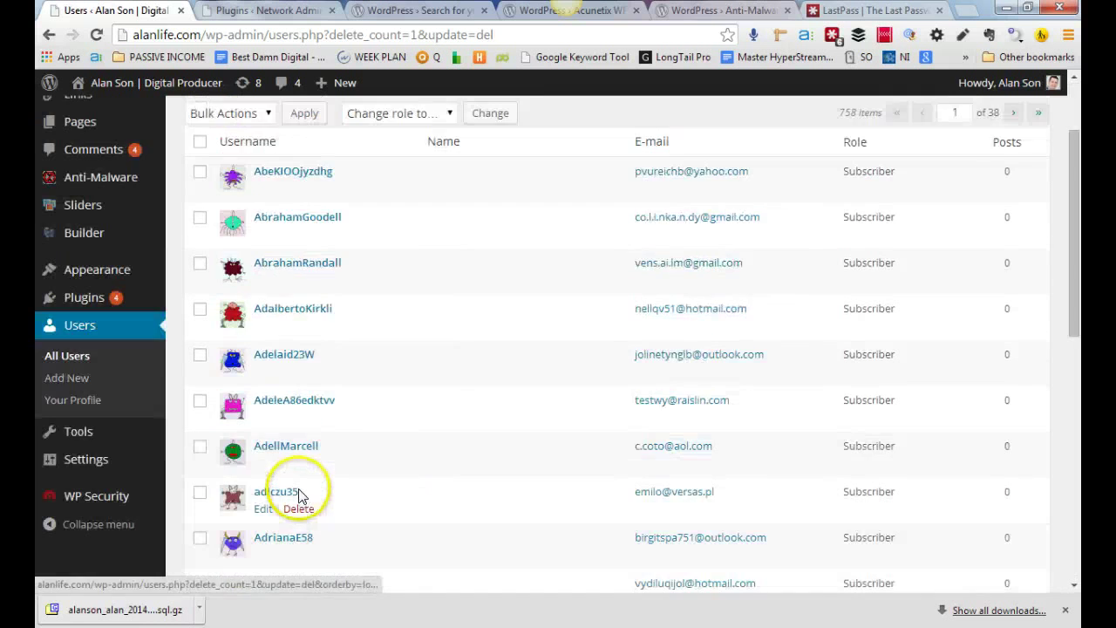
{"action": "scroll", "coordinate": [294, 488], "scroll_direction": "down", "scroll_amount": 3}
{"action": "scroll", "coordinate": [323, 444], "scroll_direction": "up", "scroll_amount": 3}
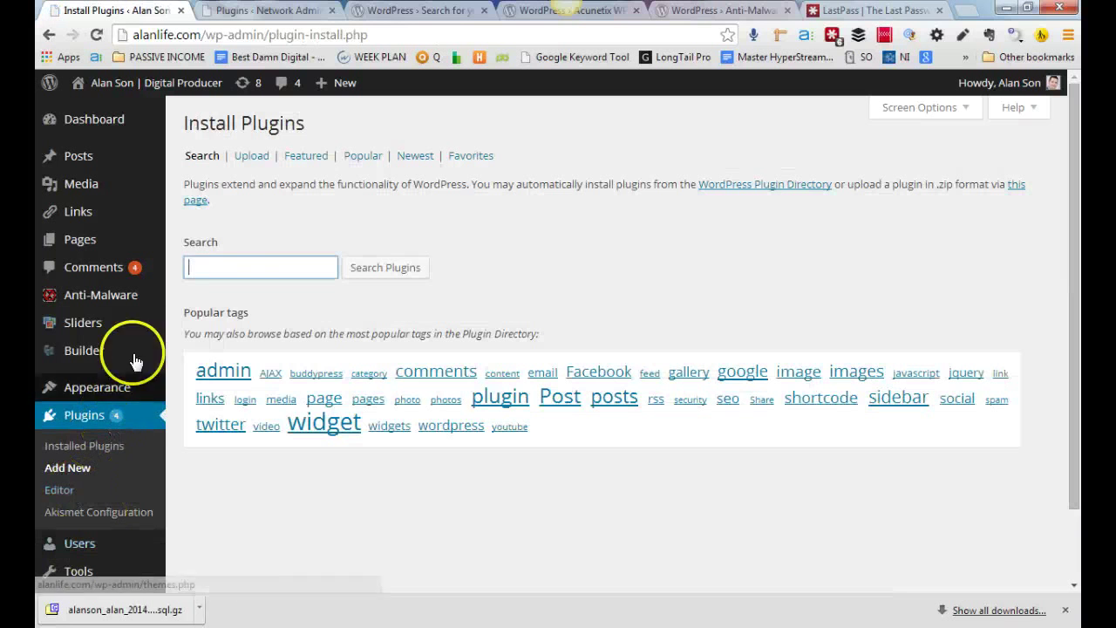
Search the installable plugins for "User Spam Remover"
{"action": "left_click", "coordinate": [229, 273]}
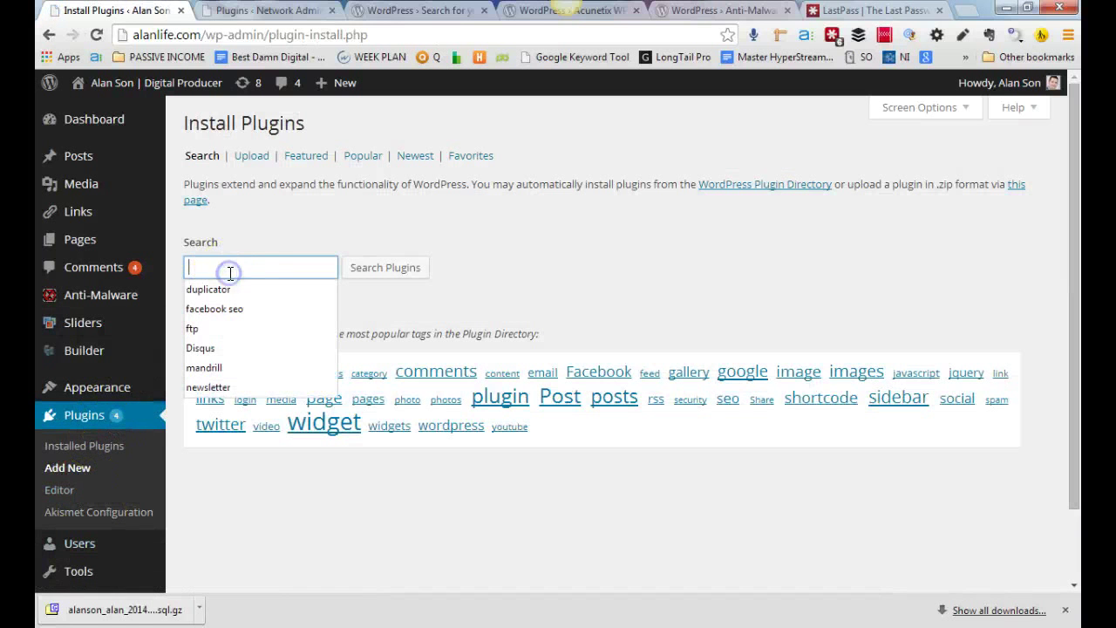
{"action": "type", "text": "us"}
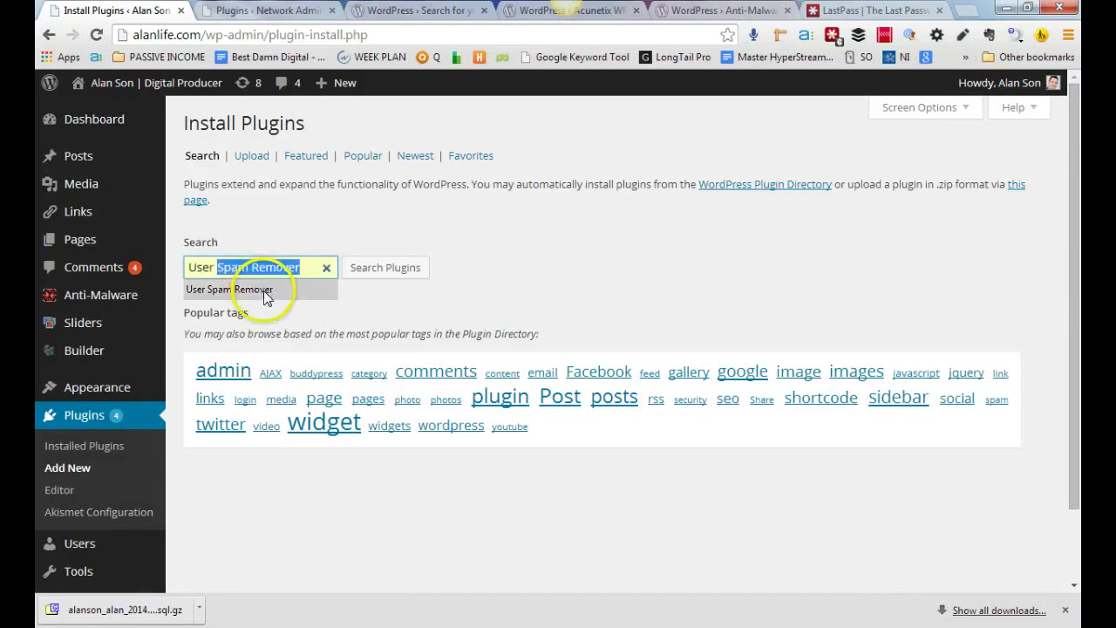
{"action": "left_click", "coordinate": [264, 289]}
{"action": "left_click", "coordinate": [385, 270]}
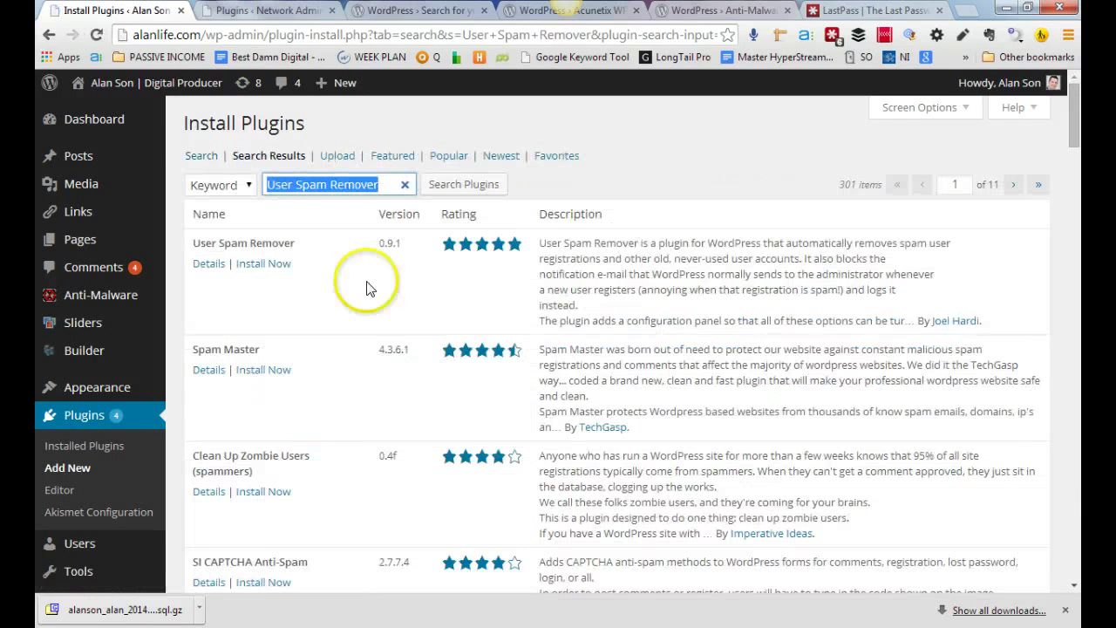
Install the User Spam Remover plugin and activate it
{"action": "left_click", "coordinate": [263, 263]}
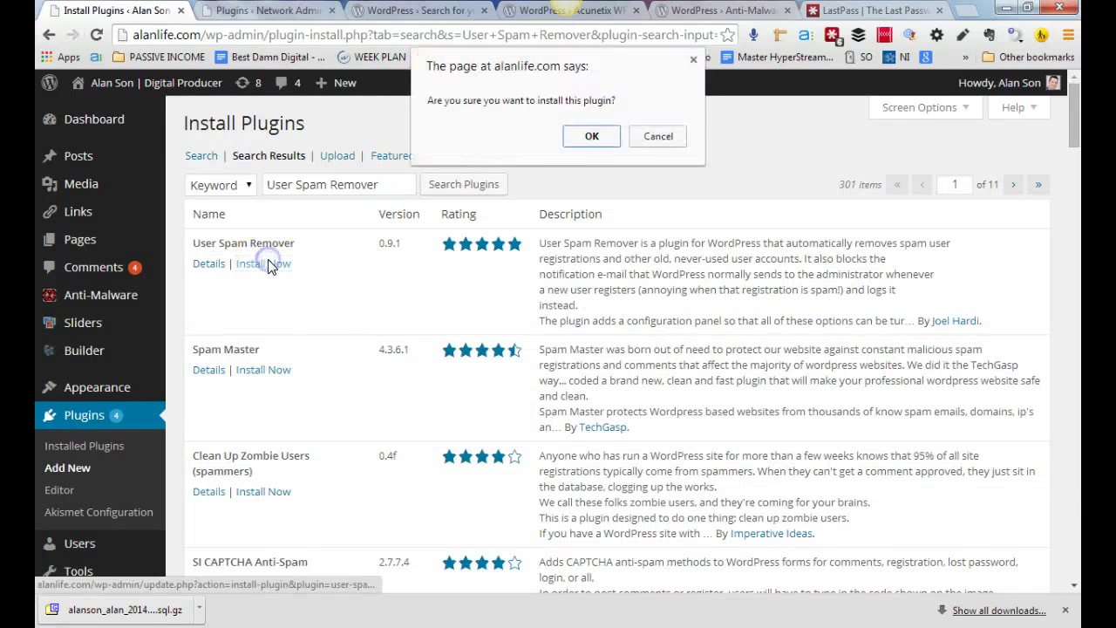
{"action": "left_click", "coordinate": [592, 135]}
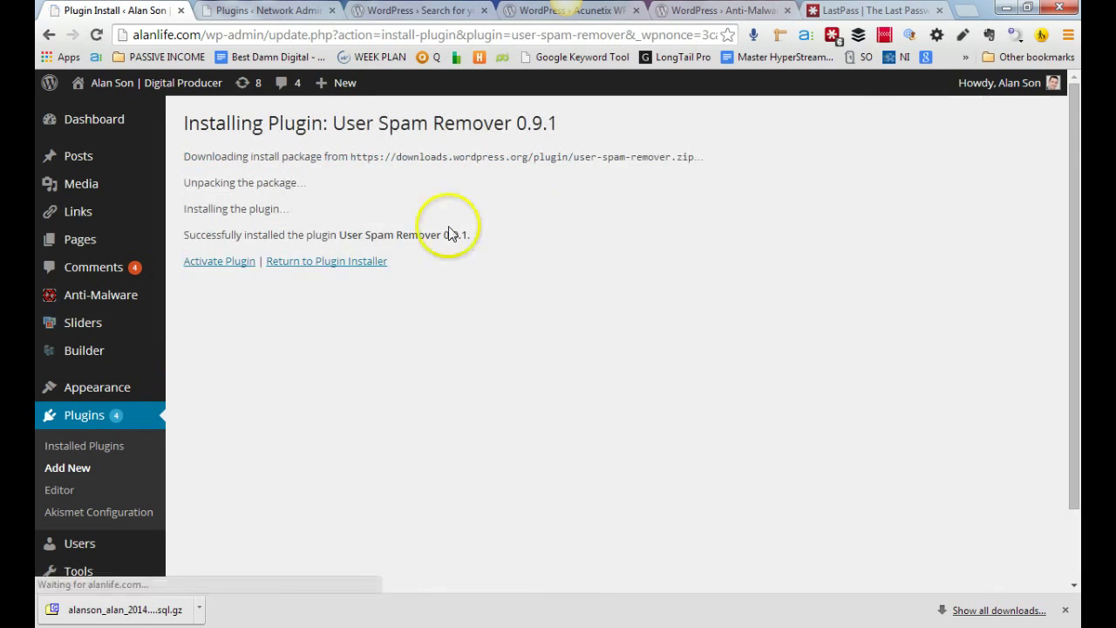
{"action": "left_click", "coordinate": [211, 262]}
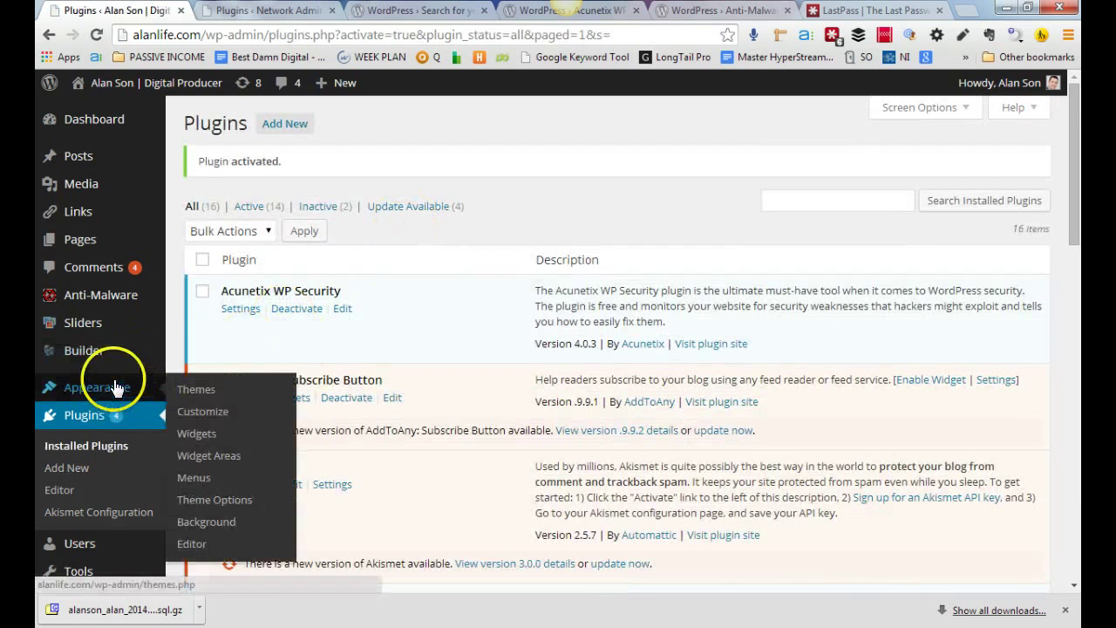
Open the User Spam Remover page for managing unused user accounts
{"action": "scroll", "coordinate": [100, 408], "scroll_direction": "down", "scroll_amount": 2}
{"action": "scroll", "coordinate": [100, 408], "scroll_direction": "down", "scroll_amount": 2}
{"action": "scroll", "coordinate": [96, 325], "scroll_direction": "up", "scroll_amount": 2}
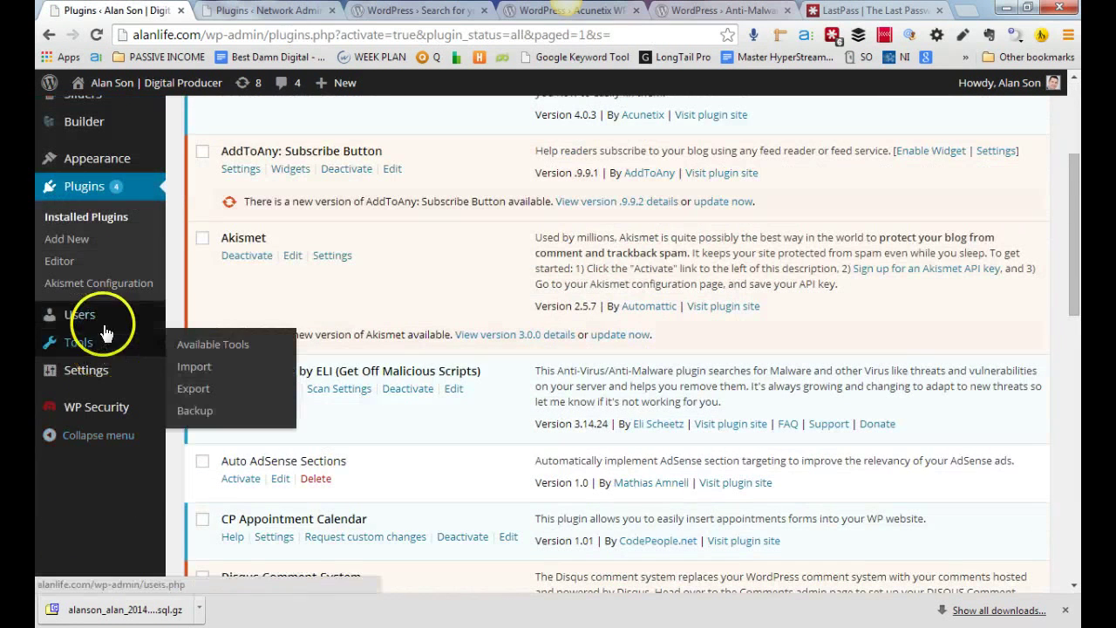
{"action": "mouse_move", "coordinate": [98, 317]}
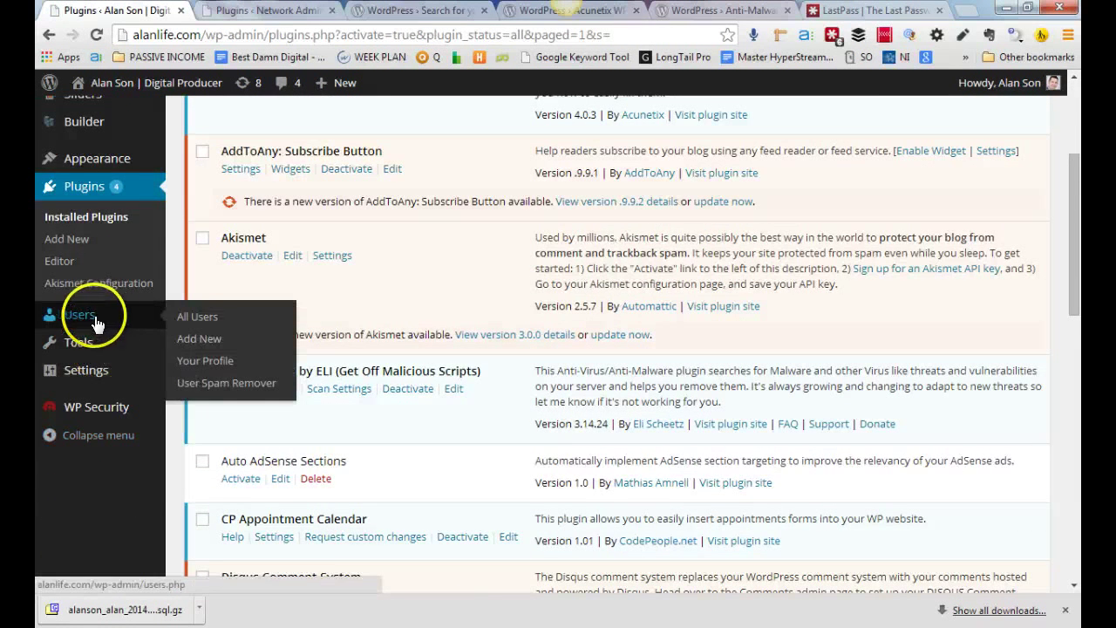
{"action": "left_click", "coordinate": [235, 385]}
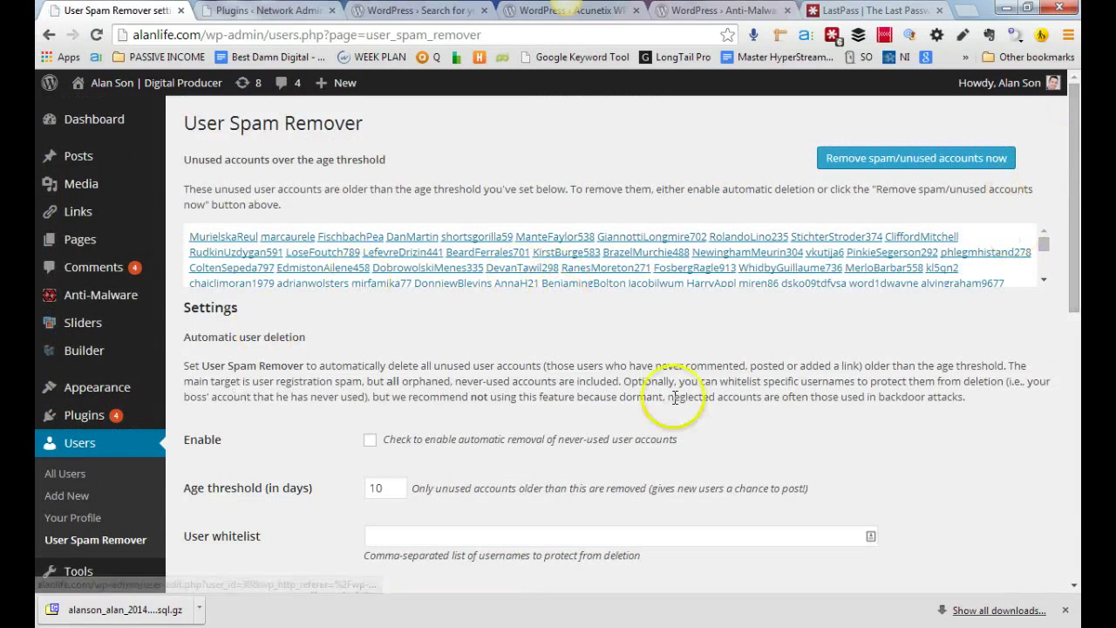
Examine the unused accounts and the plugin's automatic deletion, whitelist, notification and logging settings
{"action": "scroll", "coordinate": [550, 439], "scroll_direction": "down", "scroll_amount": 5}
{"action": "scroll", "coordinate": [554, 436], "scroll_direction": "up", "scroll_amount": 5}
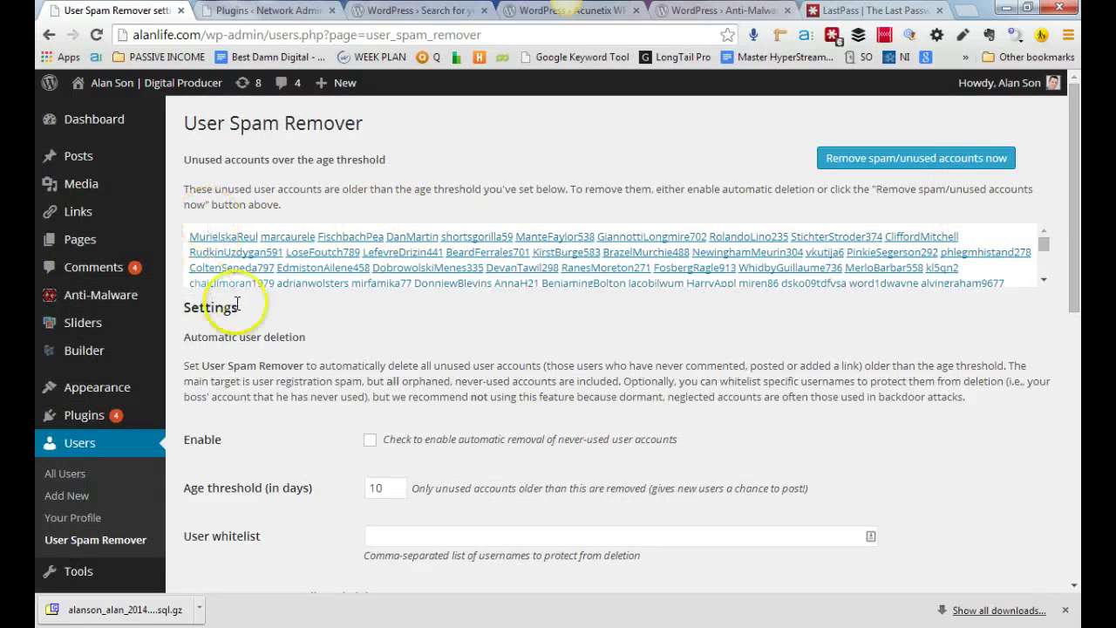
{"action": "left_click_drag", "start_coordinate": [1045, 242], "coordinate": [1046, 272]}
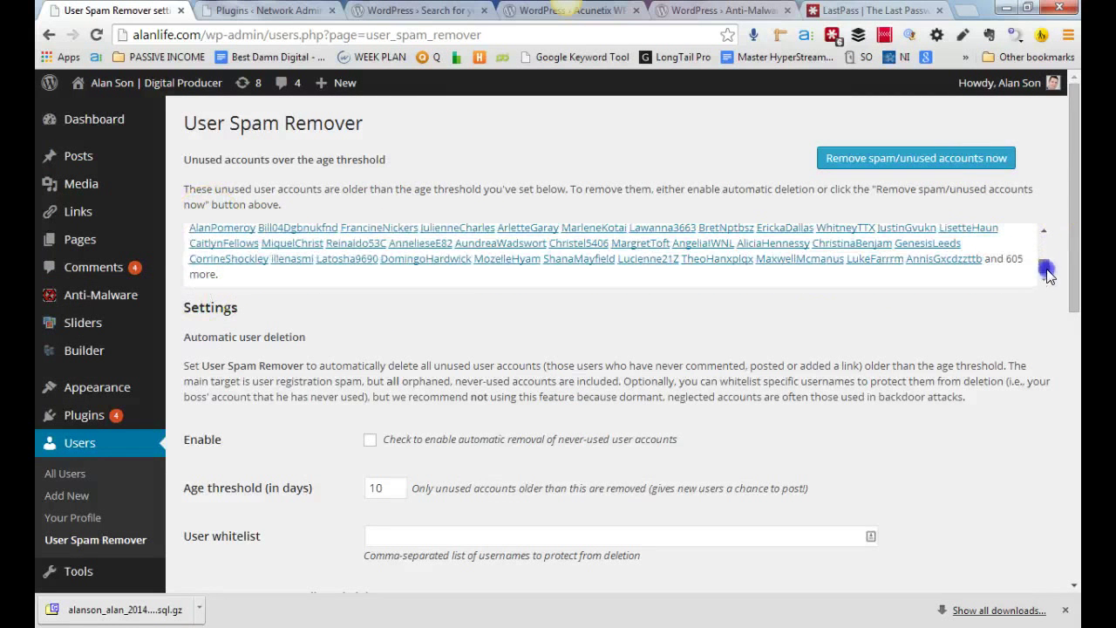
{"action": "scroll", "coordinate": [349, 428], "scroll_direction": "down", "scroll_amount": 3}
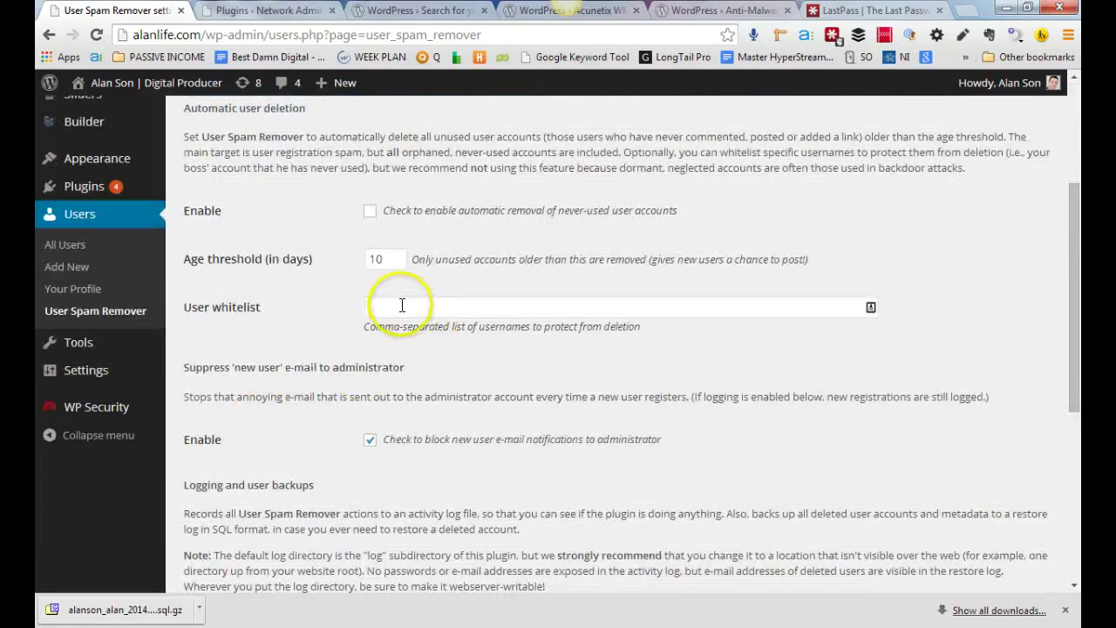
{"action": "left_click", "coordinate": [394, 306]}
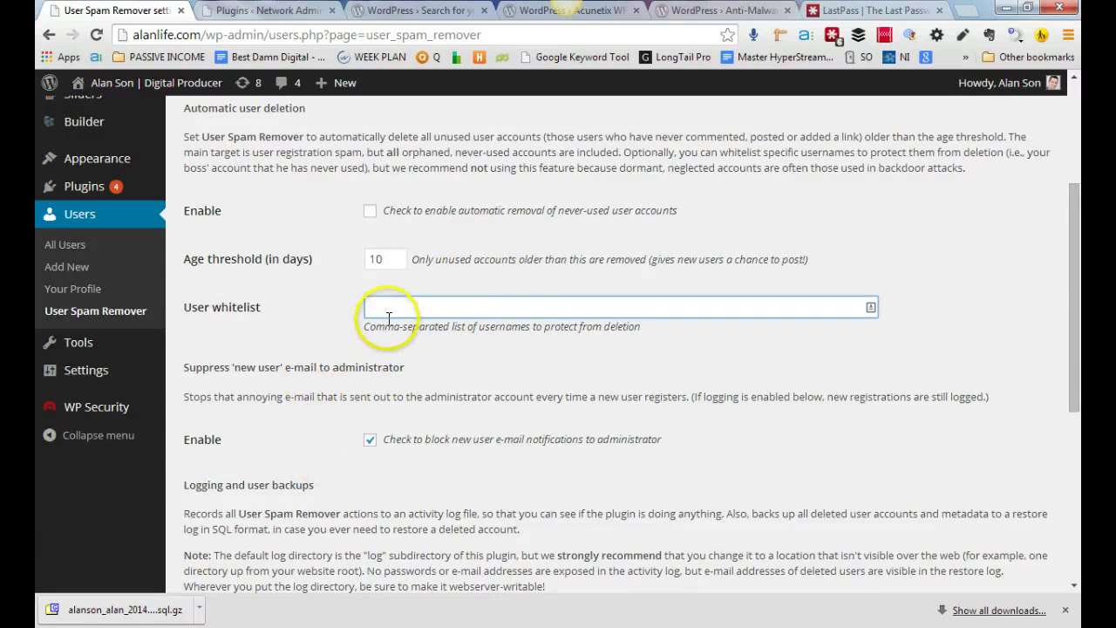
{"action": "scroll", "coordinate": [340, 438], "scroll_direction": "down", "scroll_amount": 5}
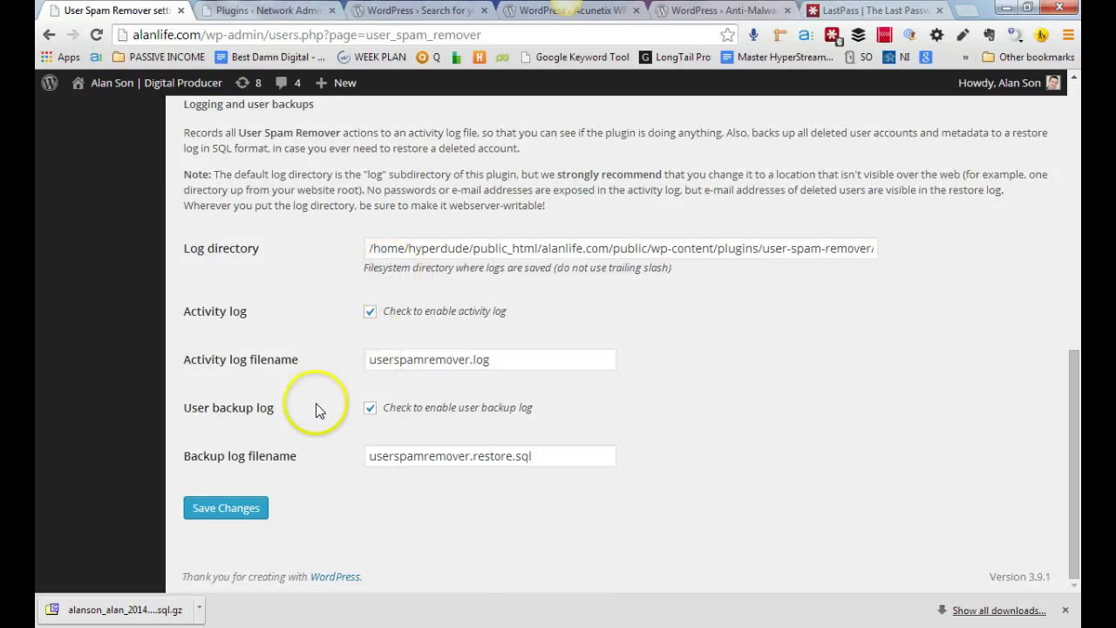
{"action": "scroll", "coordinate": [315, 403], "scroll_direction": "up", "scroll_amount": 6}
{"action": "scroll", "coordinate": [316, 403], "scroll_direction": "down", "scroll_amount": 4}
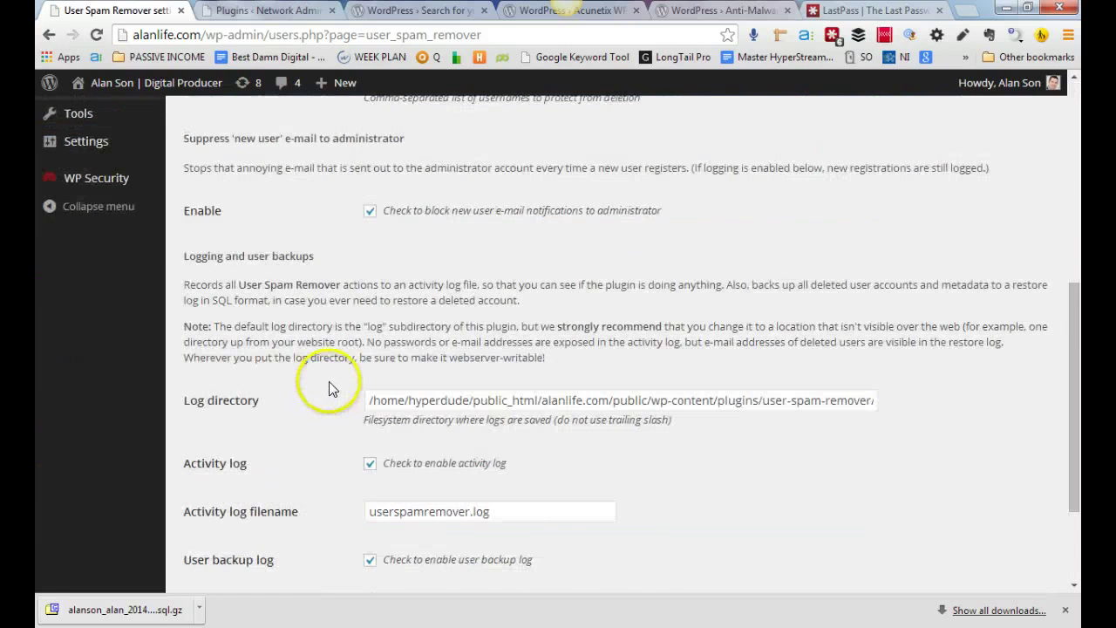
{"action": "scroll", "coordinate": [330, 388], "scroll_direction": "up", "scroll_amount": 4}
{"action": "scroll", "coordinate": [341, 358], "scroll_direction": "down", "scroll_amount": 2}
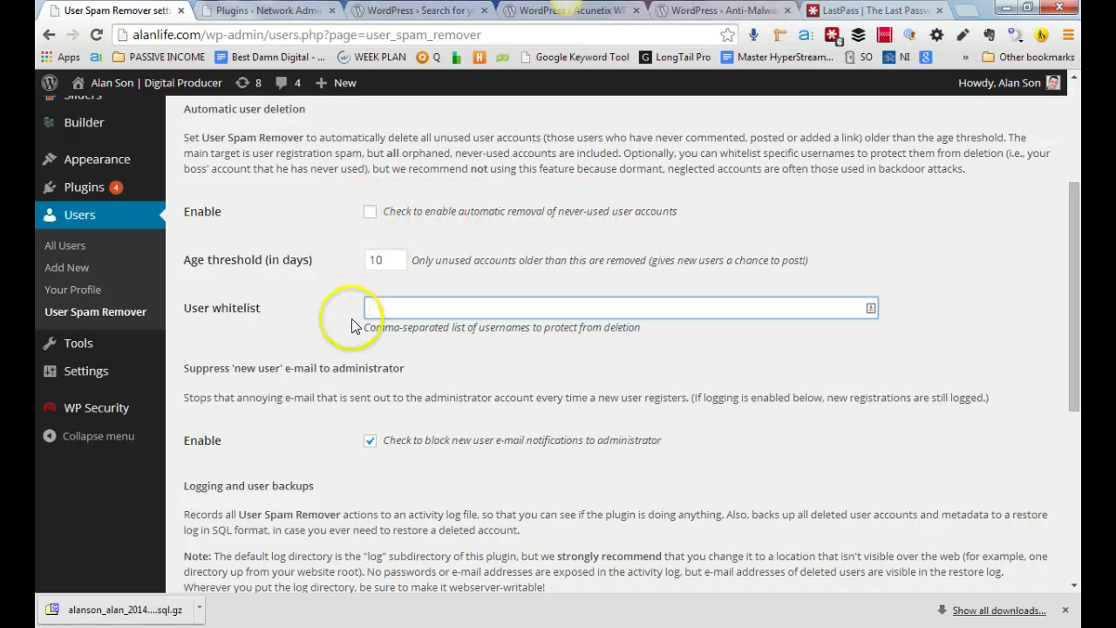
{"action": "scroll", "coordinate": [321, 379], "scroll_direction": "up", "scroll_amount": 3}
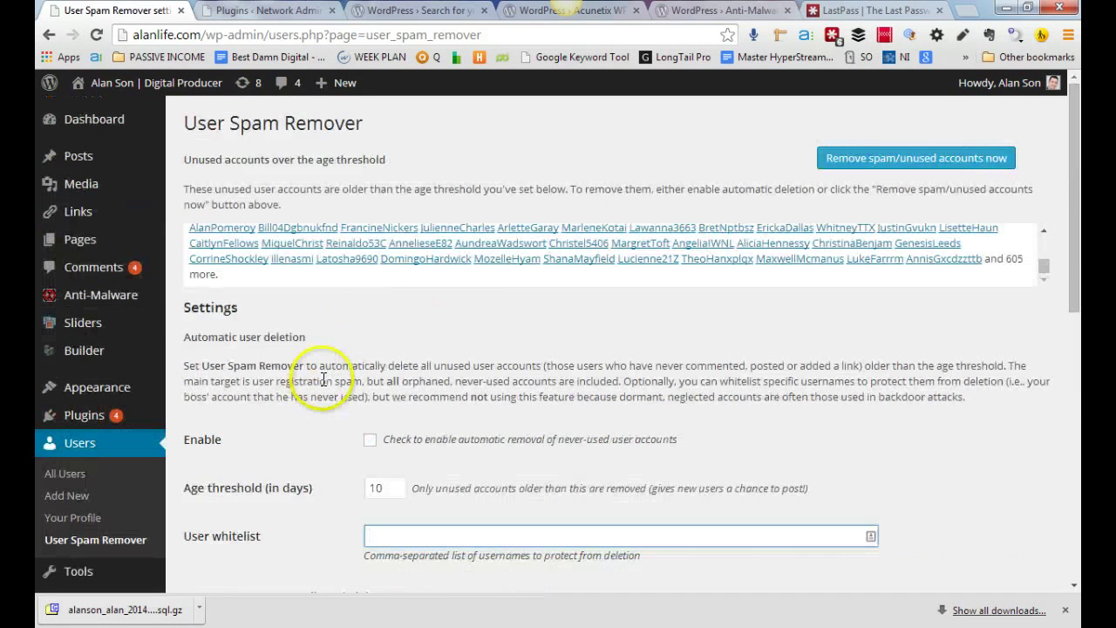
Remove the spam and unused accounts immediately and save the User Spam Remover settings
{"action": "left_click", "coordinate": [874, 160]}
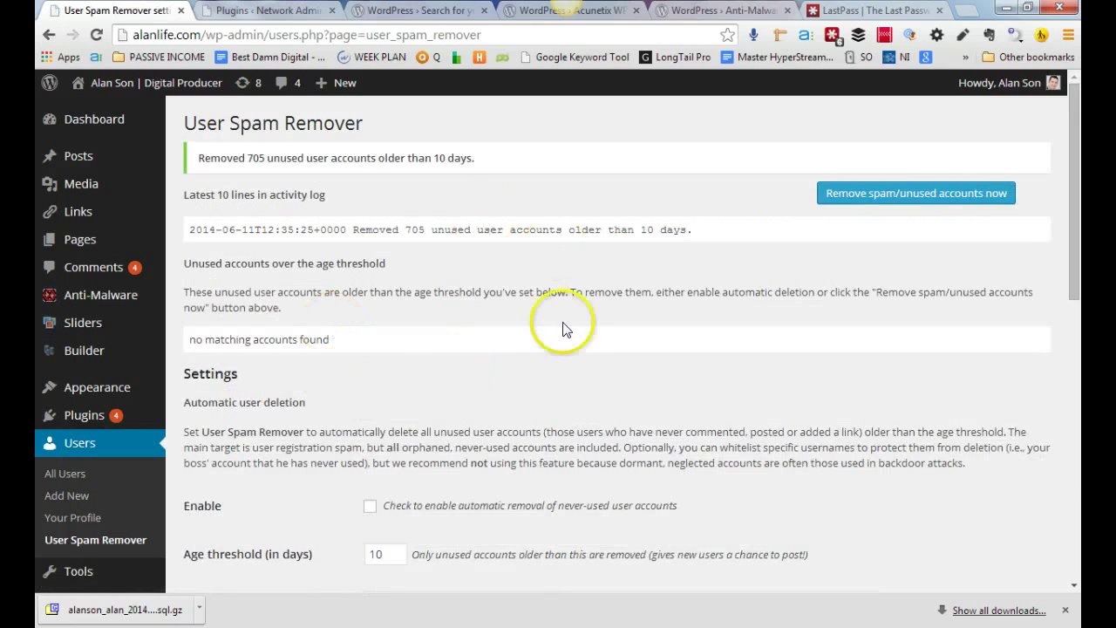
{"action": "scroll", "coordinate": [427, 342], "scroll_direction": "down", "scroll_amount": 5}
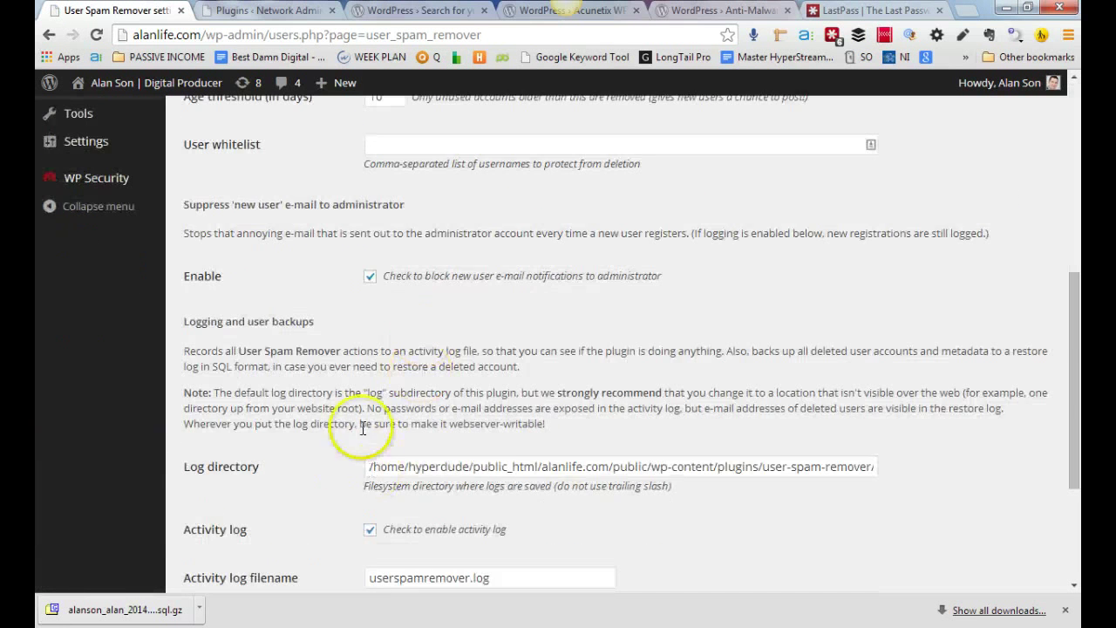
{"action": "scroll", "coordinate": [362, 423], "scroll_direction": "down", "scroll_amount": 3}
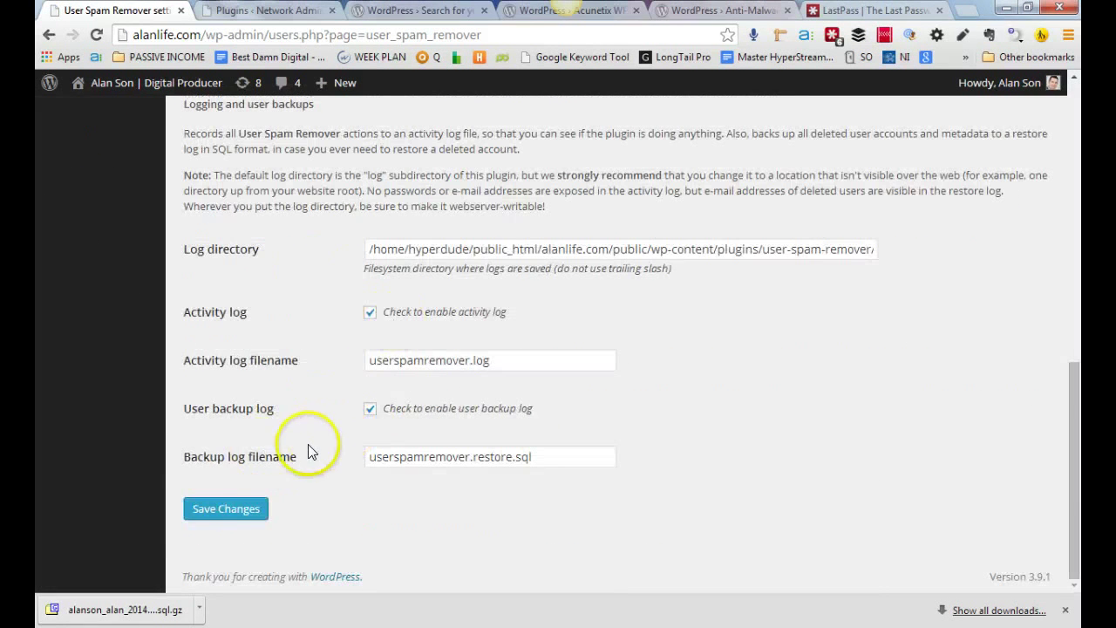
{"action": "left_click", "coordinate": [248, 513]}
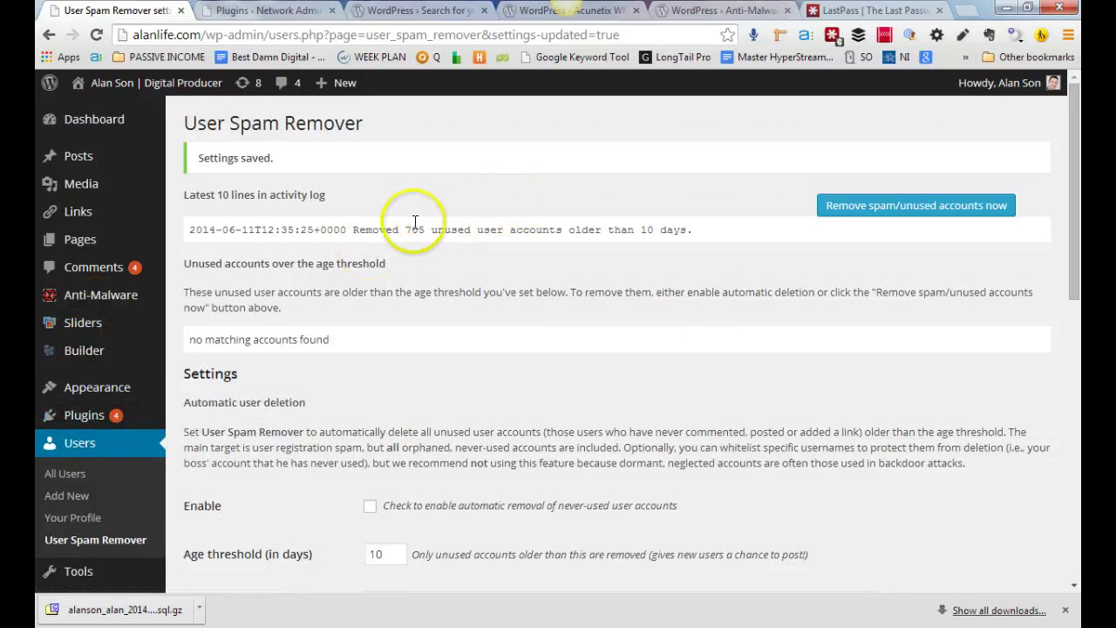
Open the list of all users and review the remaining subscriber accounts on its first page
{"action": "left_click", "coordinate": [77, 475]}
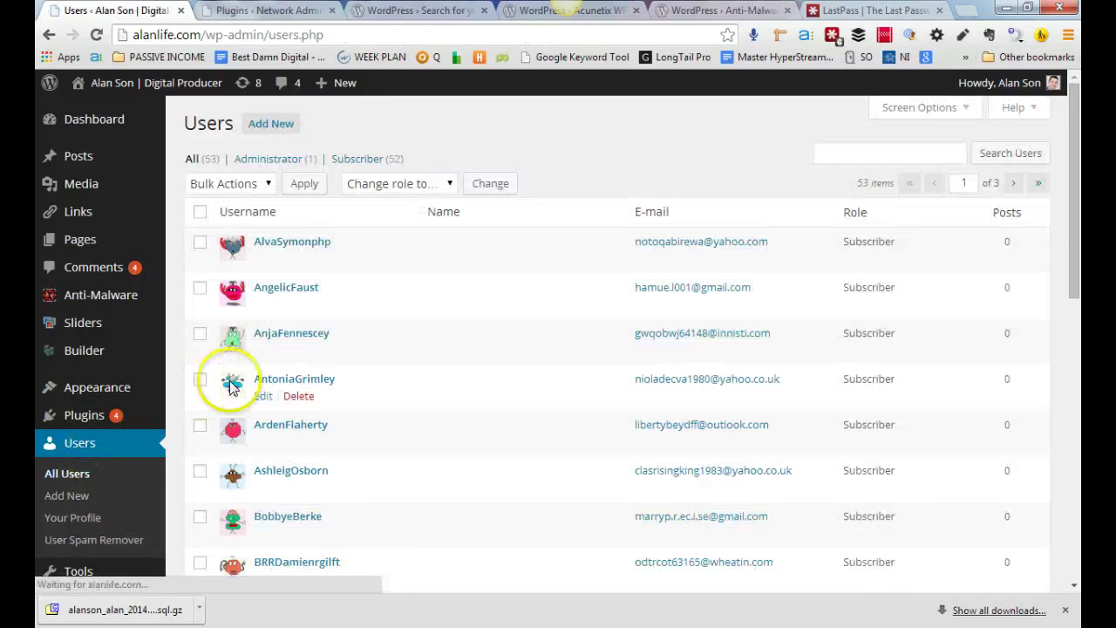
{"action": "scroll", "coordinate": [231, 386], "scroll_direction": "down", "scroll_amount": 8}
{"action": "scroll", "coordinate": [248, 383], "scroll_direction": "up", "scroll_amount": 8}
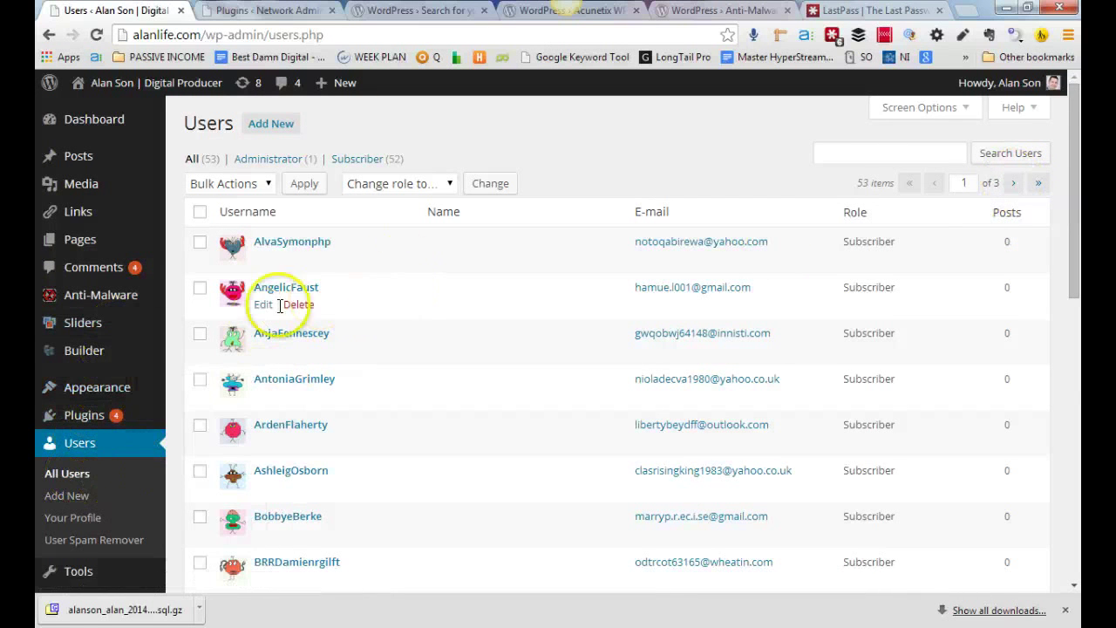
{"action": "scroll", "coordinate": [70, 453], "scroll_direction": "down", "scroll_amount": 3}
{"action": "scroll", "coordinate": [398, 393], "scroll_direction": "down", "scroll_amount": 5}
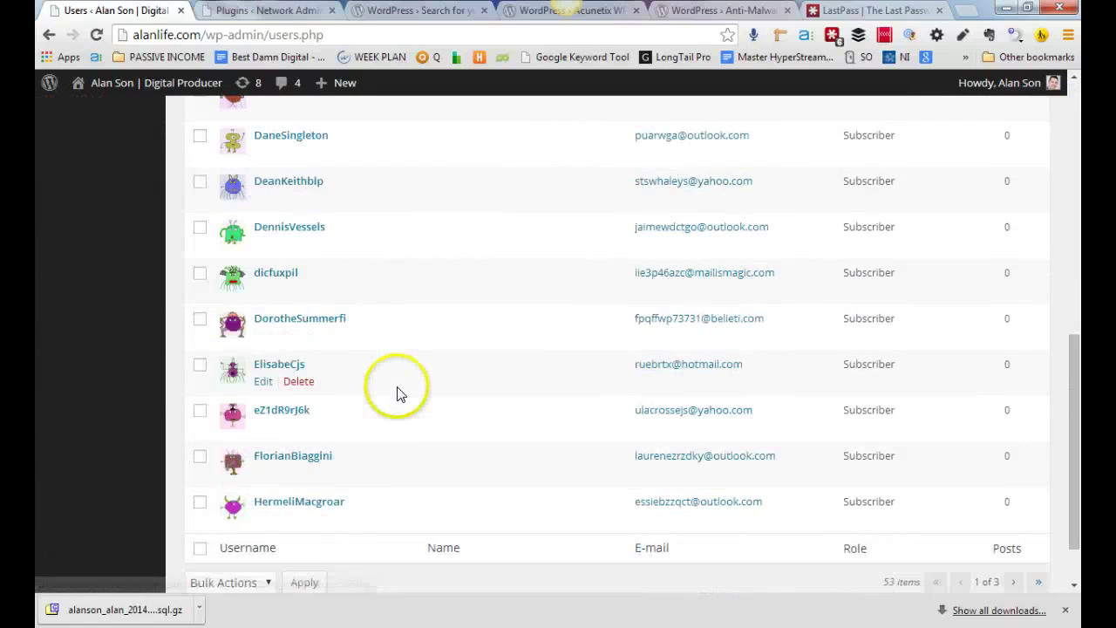
{"action": "scroll", "coordinate": [398, 393], "scroll_direction": "up", "scroll_amount": 9}
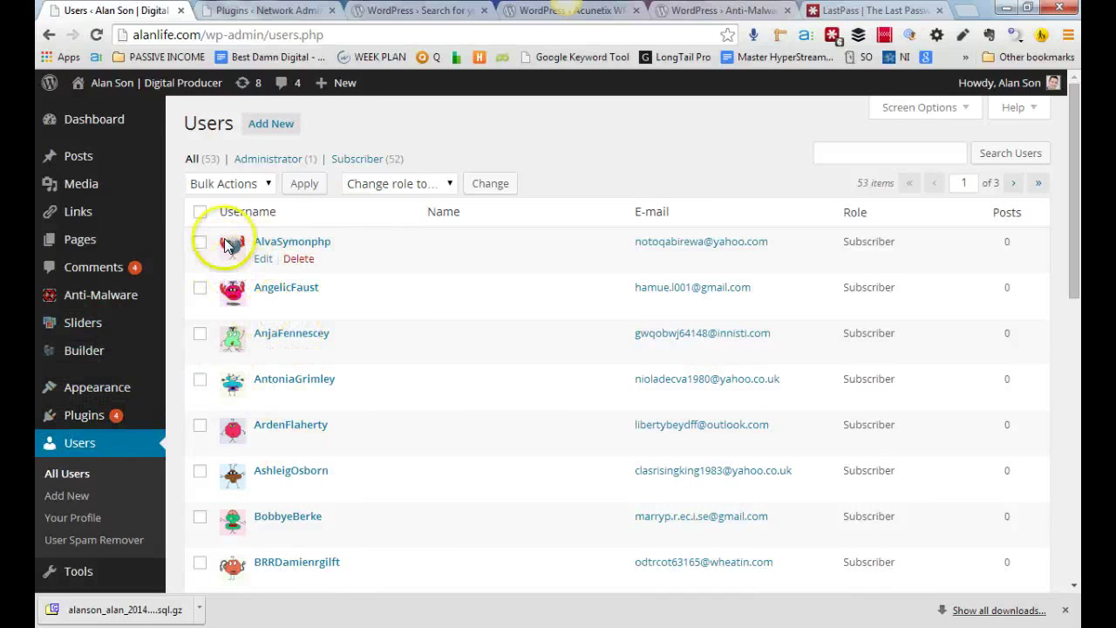
Bulk-delete every subscriber on the first page of the user list, including all their content, and confirm the deletion
{"action": "left_click", "coordinate": [199, 212]}
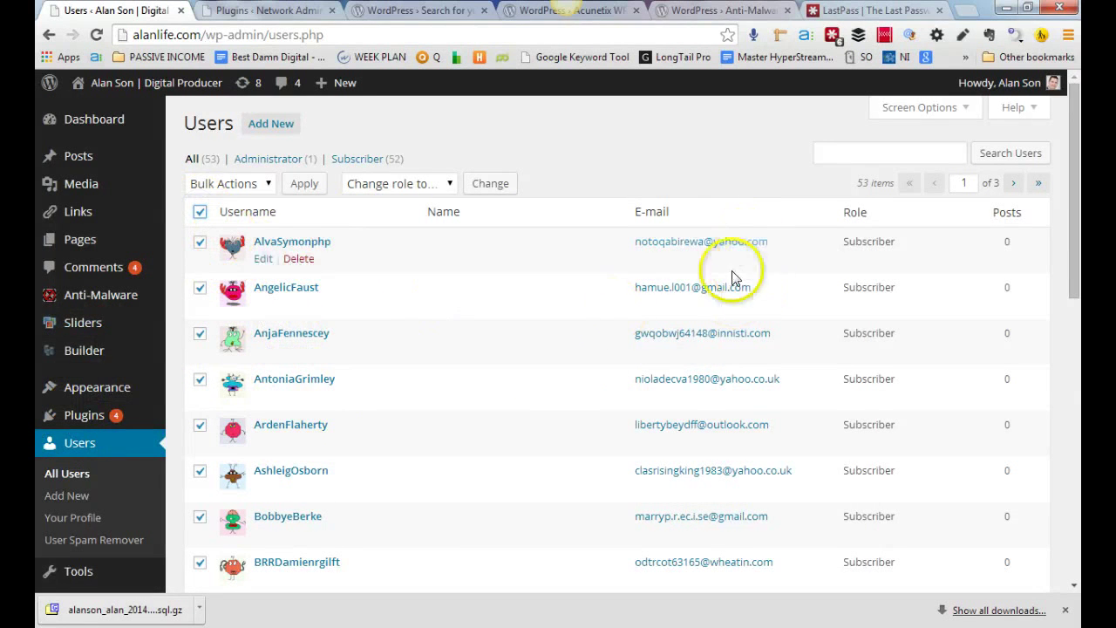
{"action": "scroll", "coordinate": [558, 418], "scroll_direction": "down", "scroll_amount": 8}
{"action": "scroll", "coordinate": [553, 432], "scroll_direction": "up", "scroll_amount": 8}
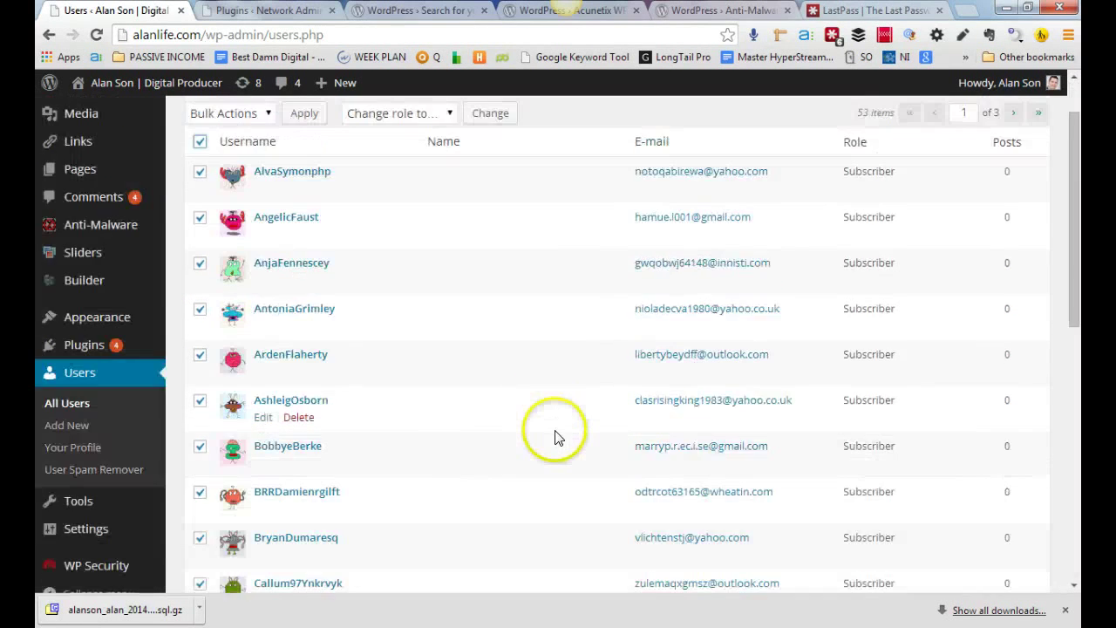
{"action": "left_click", "coordinate": [264, 184]}
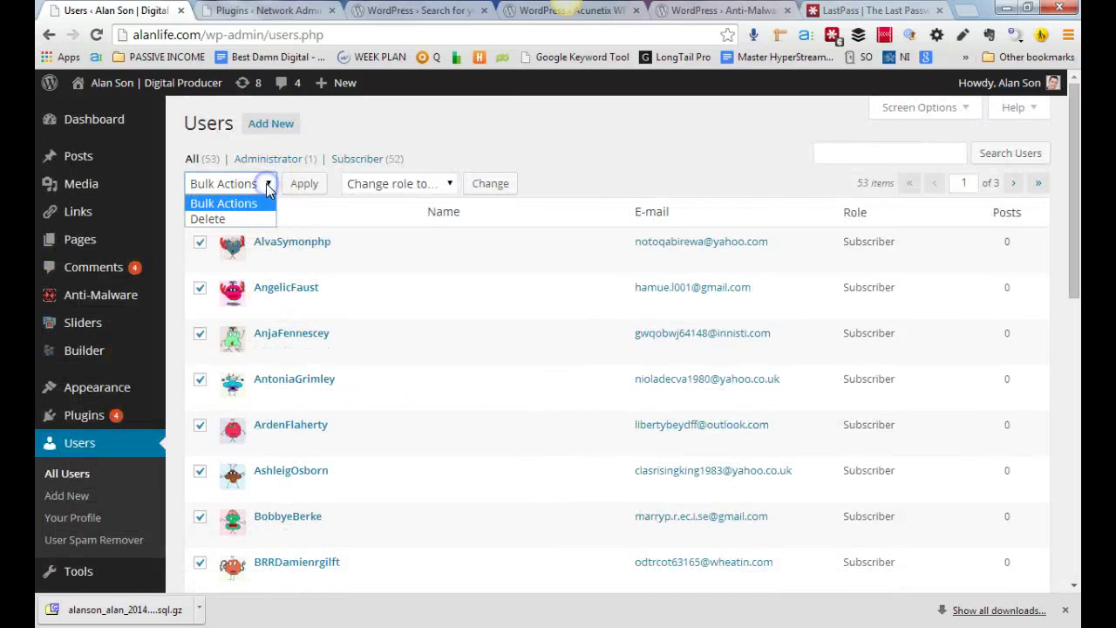
{"action": "left_click", "coordinate": [237, 216]}
{"action": "scroll", "coordinate": [325, 412], "scroll_direction": "down", "scroll_amount": 4}
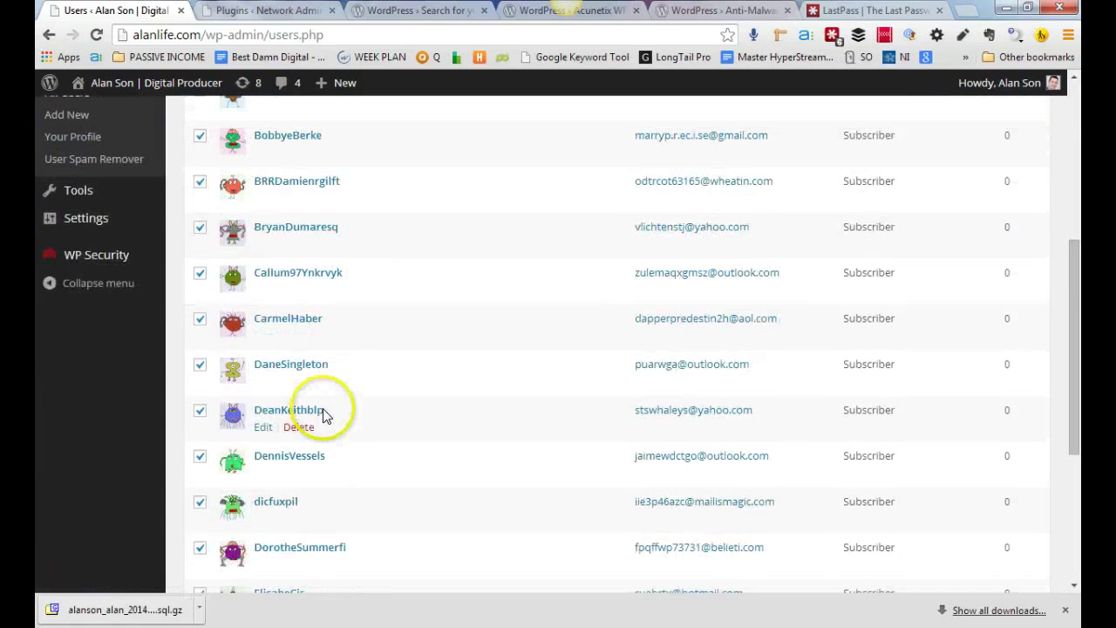
{"action": "scroll", "coordinate": [269, 318], "scroll_direction": "down", "scroll_amount": 4}
{"action": "scroll", "coordinate": [265, 349], "scroll_direction": "up", "scroll_amount": 5}
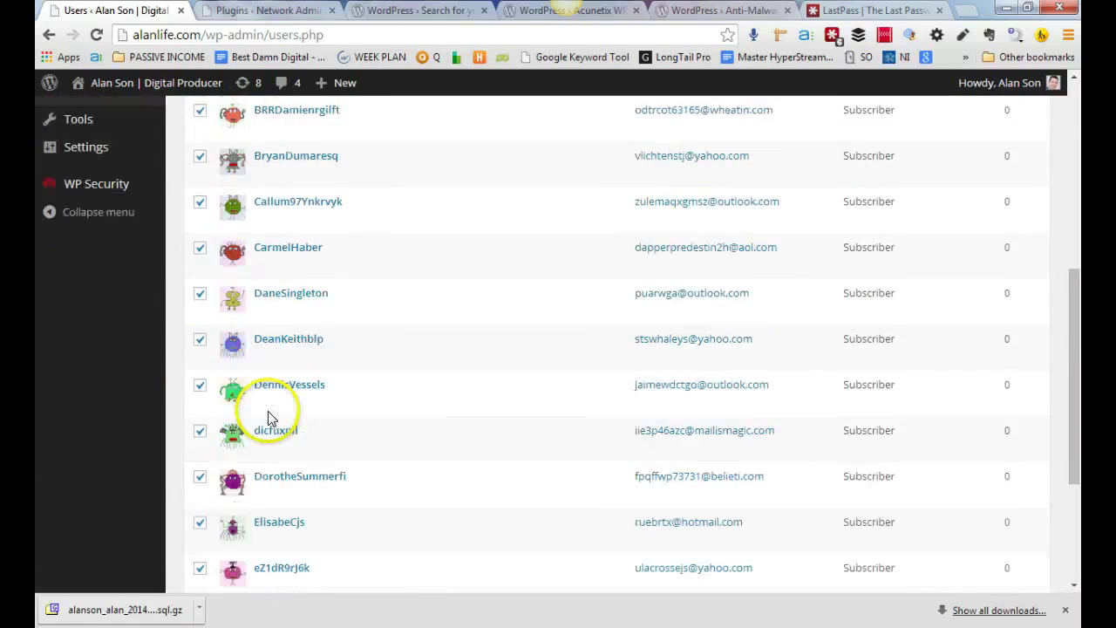
{"action": "scroll", "coordinate": [374, 319], "scroll_direction": "up", "scroll_amount": 3}
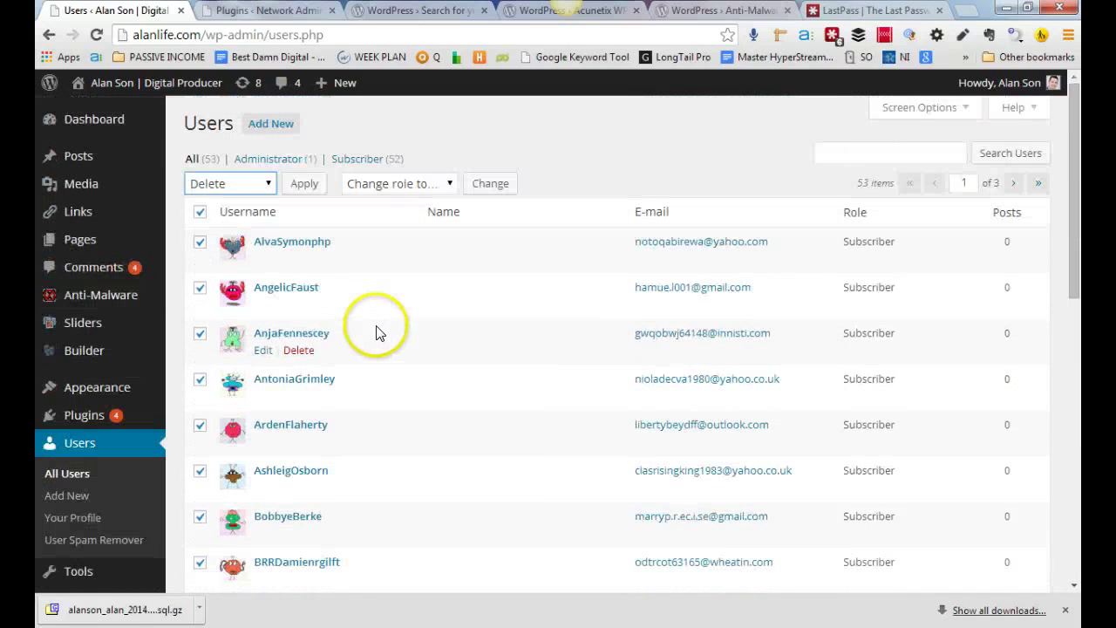
{"action": "left_click", "coordinate": [300, 185]}
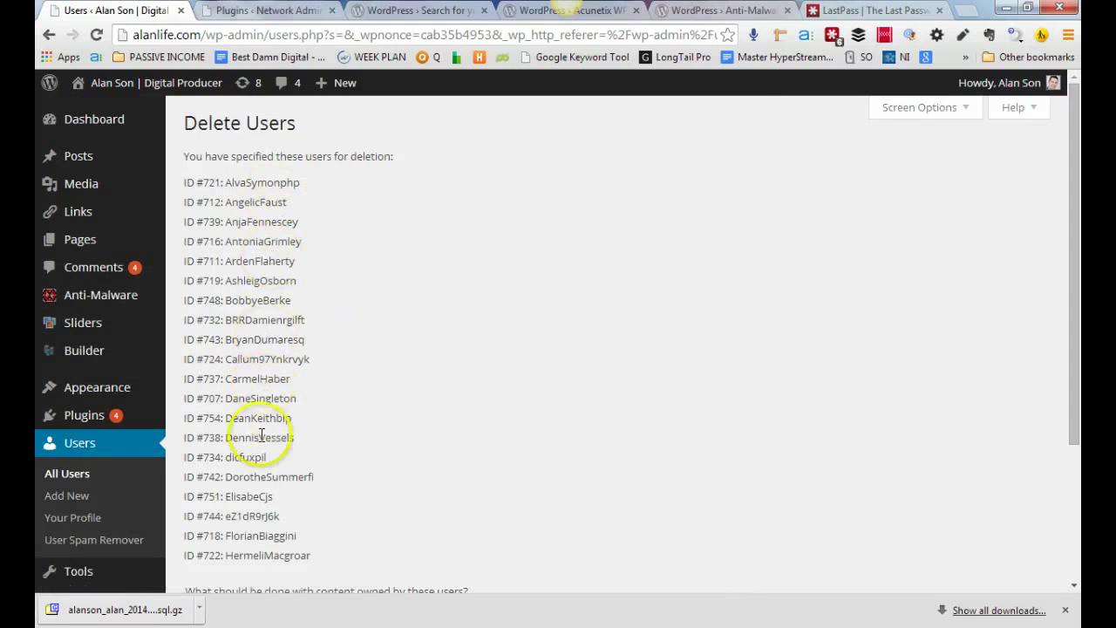
{"action": "scroll", "coordinate": [261, 433], "scroll_direction": "down", "scroll_amount": 3}
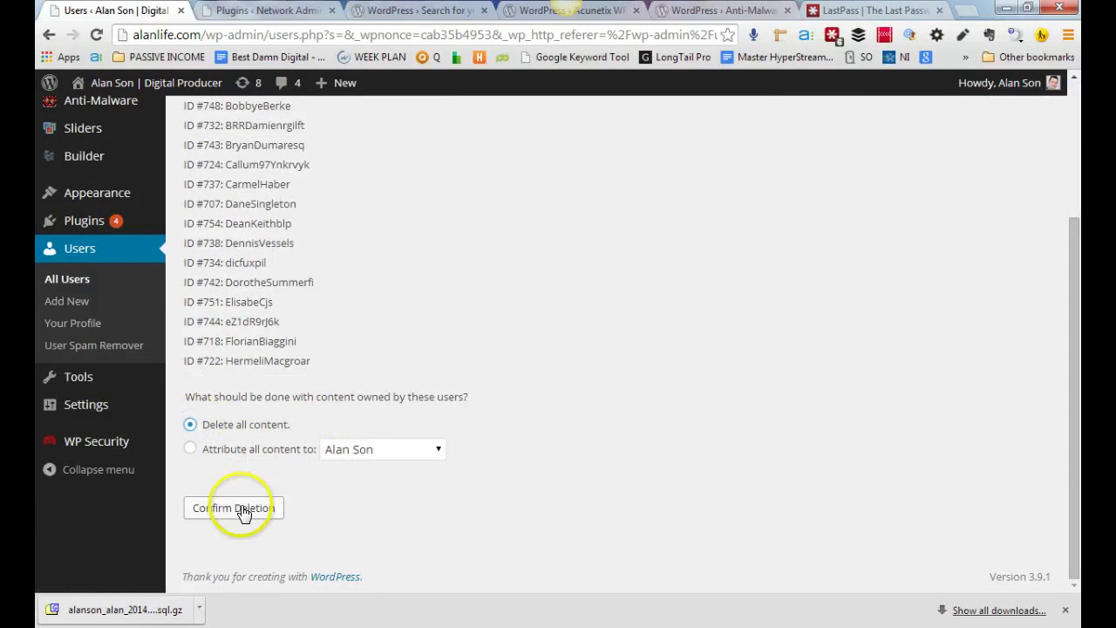
{"action": "left_click", "coordinate": [242, 509]}
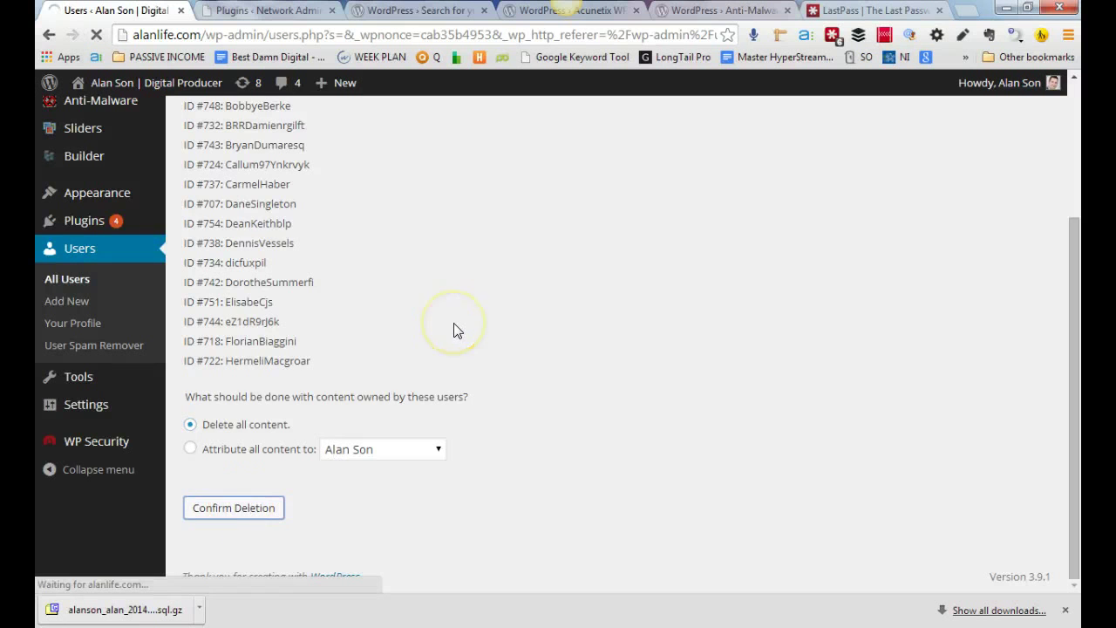
Select everyone on the refreshed user list's first page except the administrator, and bulk-delete these subscribers with all their content
{"action": "scroll", "coordinate": [312, 474], "scroll_direction": "down", "scroll_amount": 3}
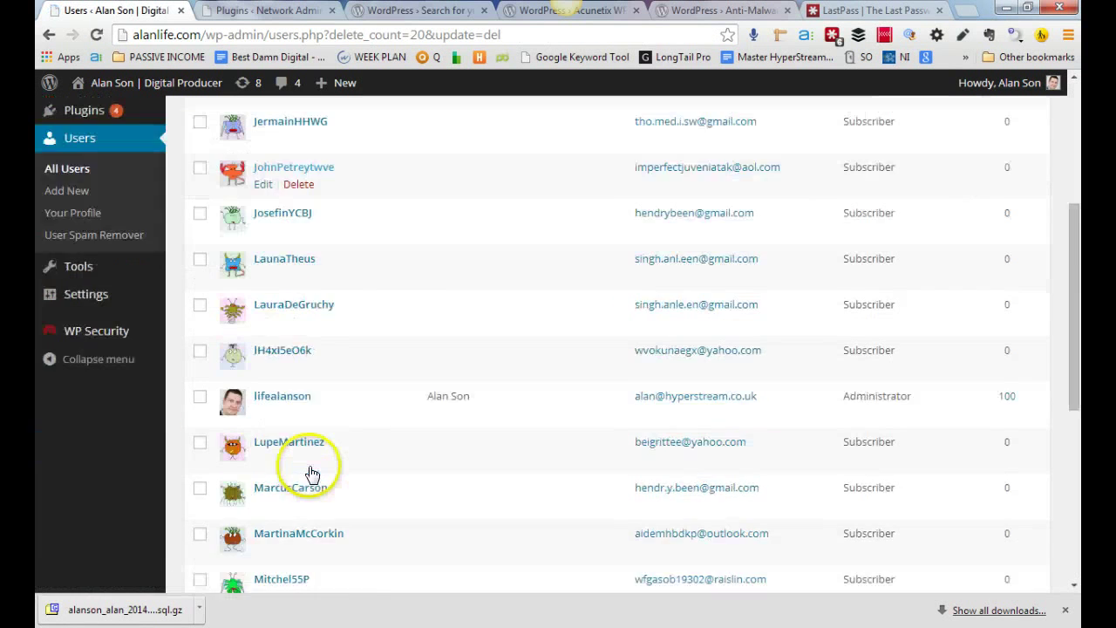
{"action": "scroll", "coordinate": [310, 473], "scroll_direction": "down", "scroll_amount": 5}
{"action": "scroll", "coordinate": [315, 471], "scroll_direction": "up", "scroll_amount": 8}
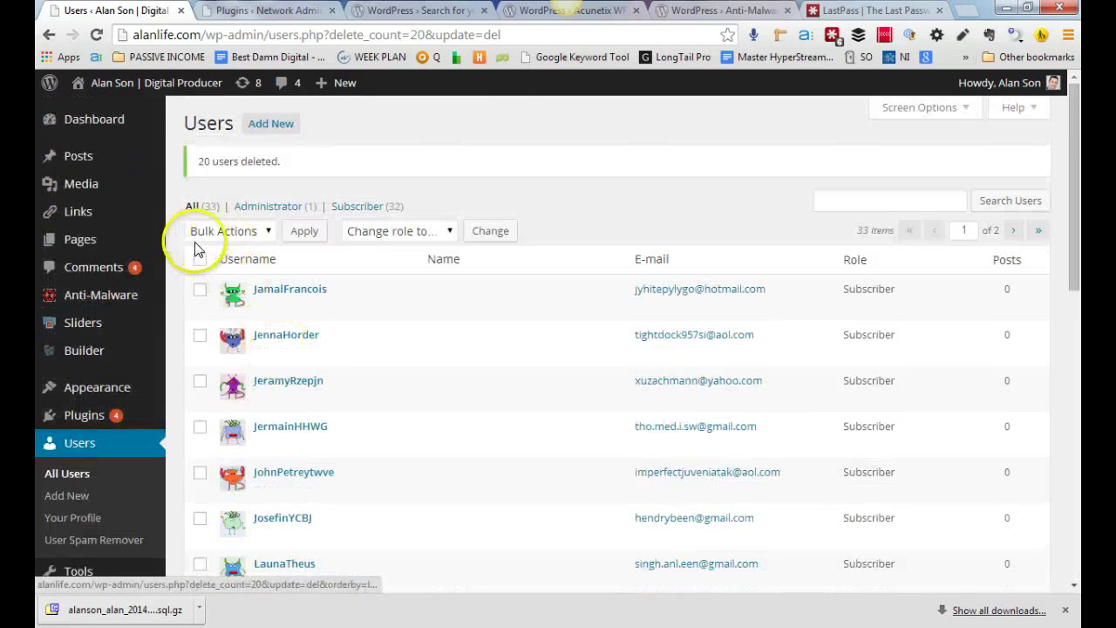
{"action": "left_click", "coordinate": [200, 259]}
{"action": "scroll", "coordinate": [306, 420], "scroll_direction": "down", "scroll_amount": 5}
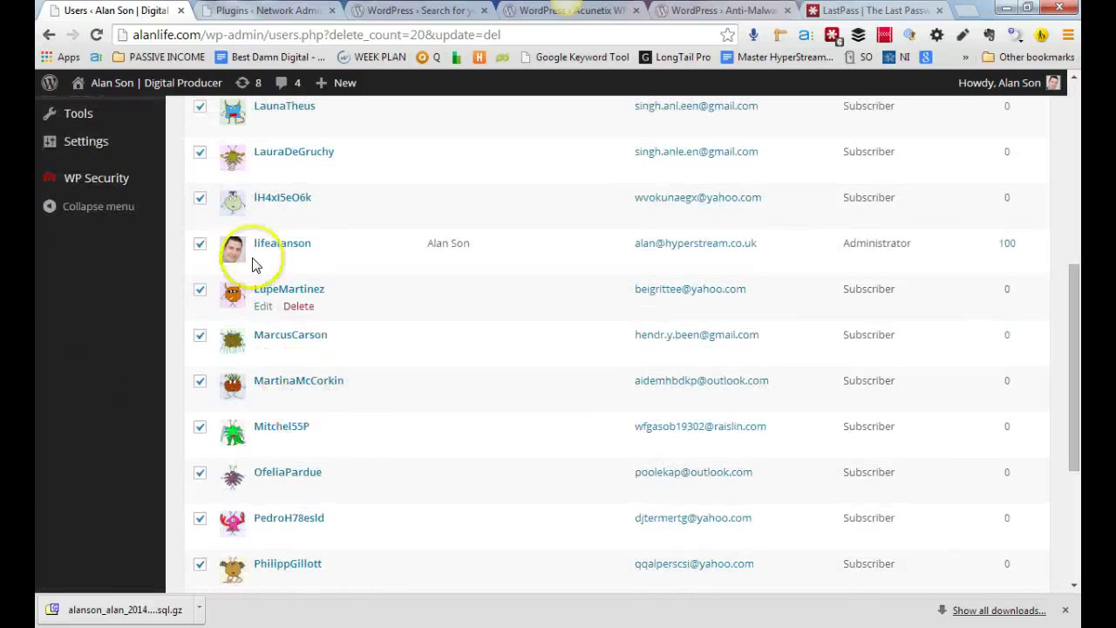
{"action": "scroll", "coordinate": [286, 436], "scroll_direction": "down", "scroll_amount": 4}
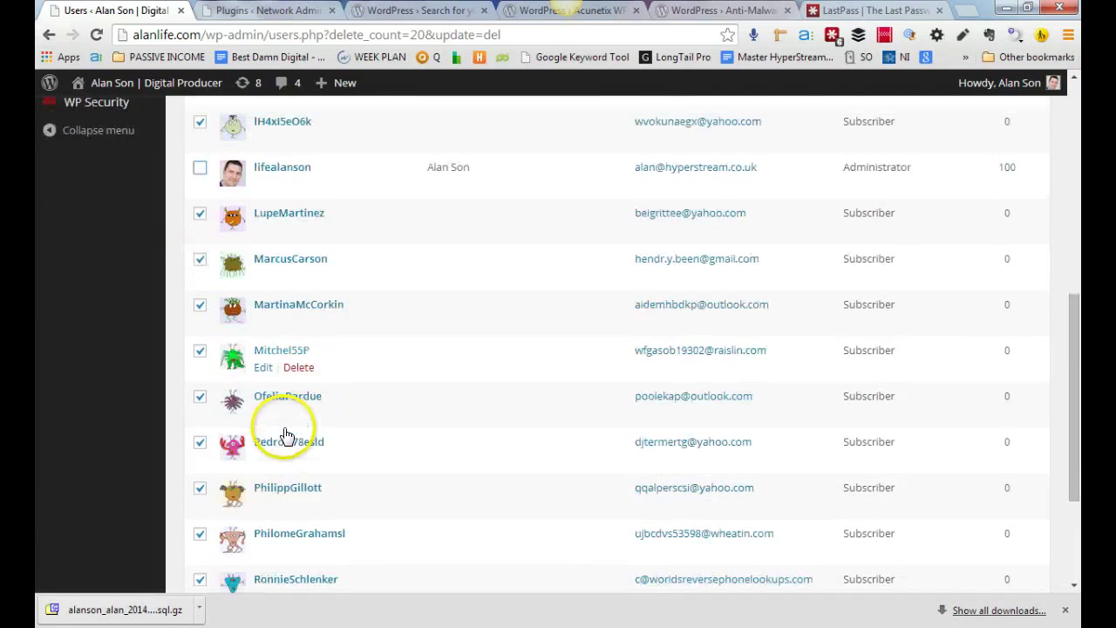
{"action": "scroll", "coordinate": [291, 428], "scroll_direction": "up", "scroll_amount": 4}
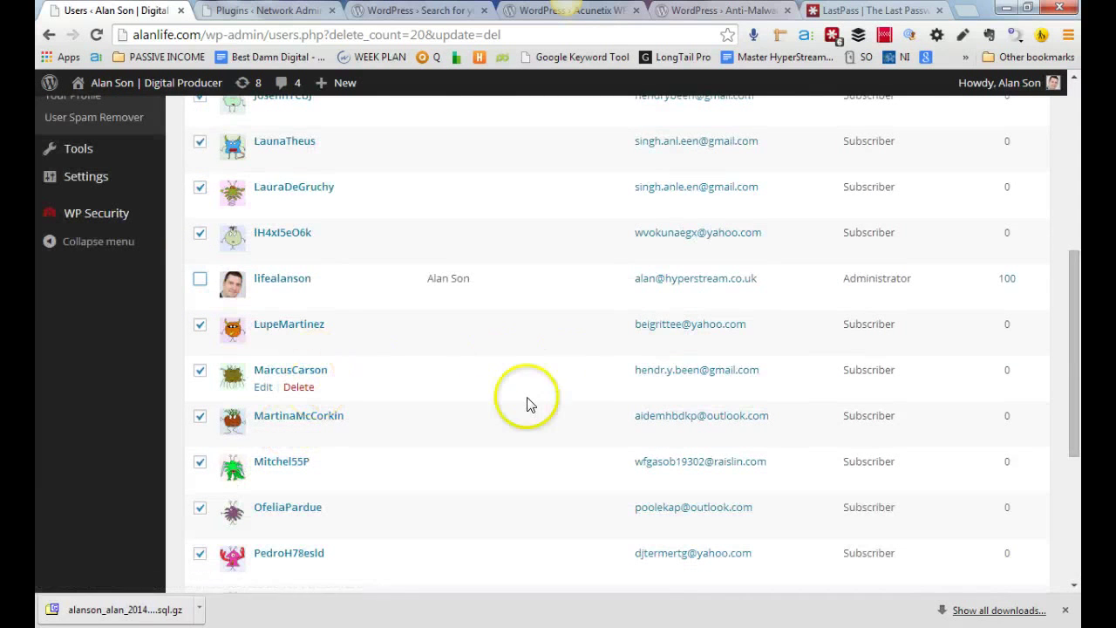
{"action": "scroll", "coordinate": [538, 397], "scroll_direction": "up", "scroll_amount": 5}
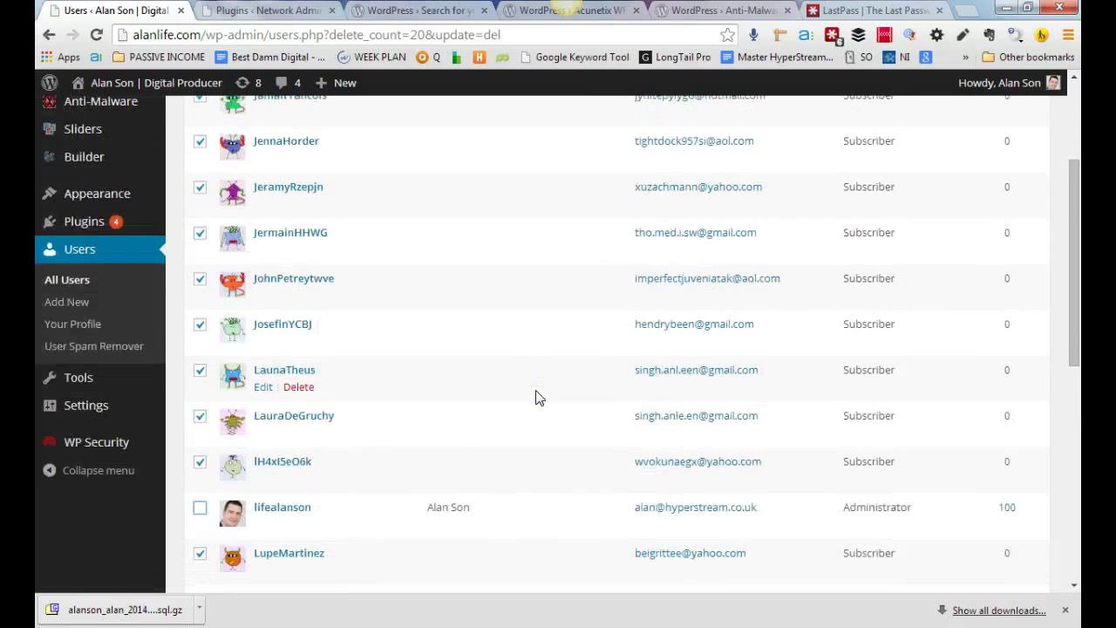
{"action": "left_click", "coordinate": [401, 274]}
{"action": "left_click", "coordinate": [234, 230]}
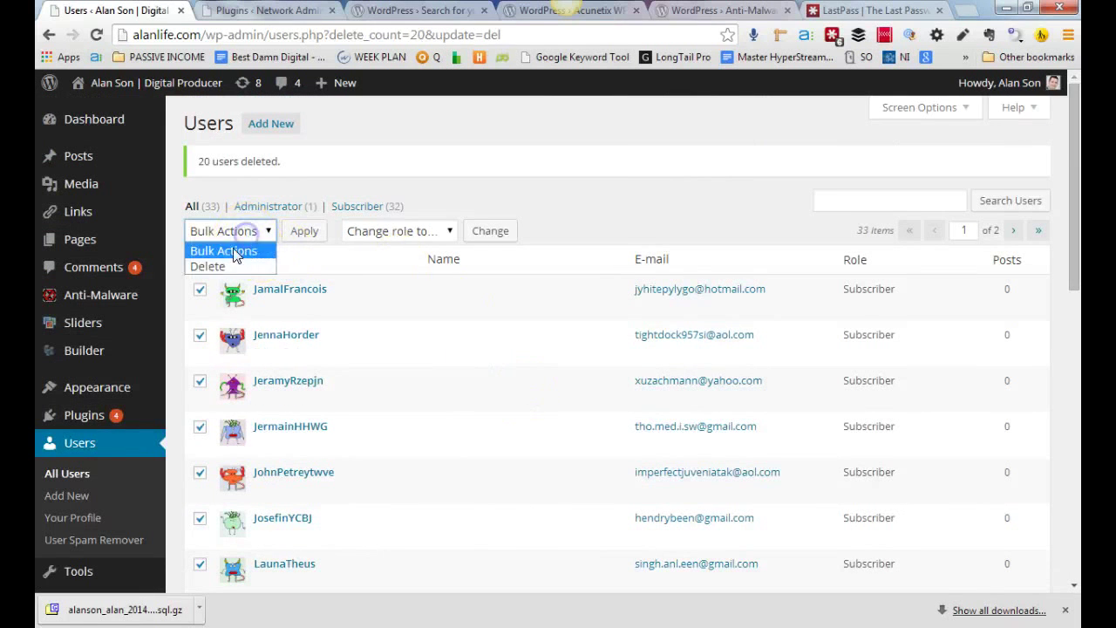
{"action": "left_click", "coordinate": [207, 263]}
{"action": "left_click", "coordinate": [304, 234]}
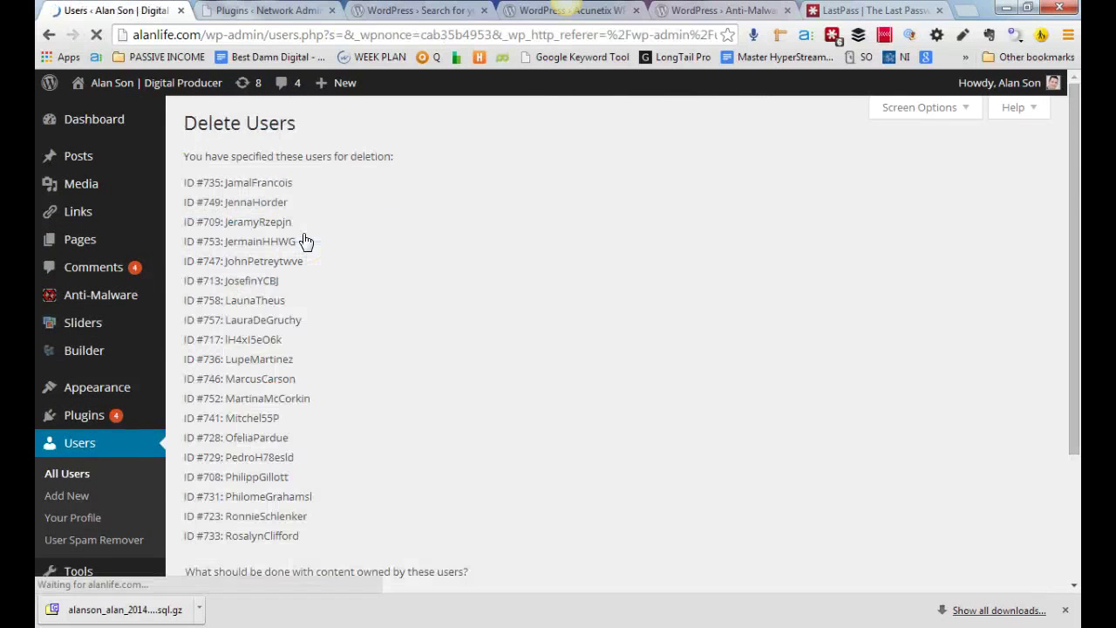
{"action": "scroll", "coordinate": [310, 362], "scroll_direction": "down", "scroll_amount": 3}
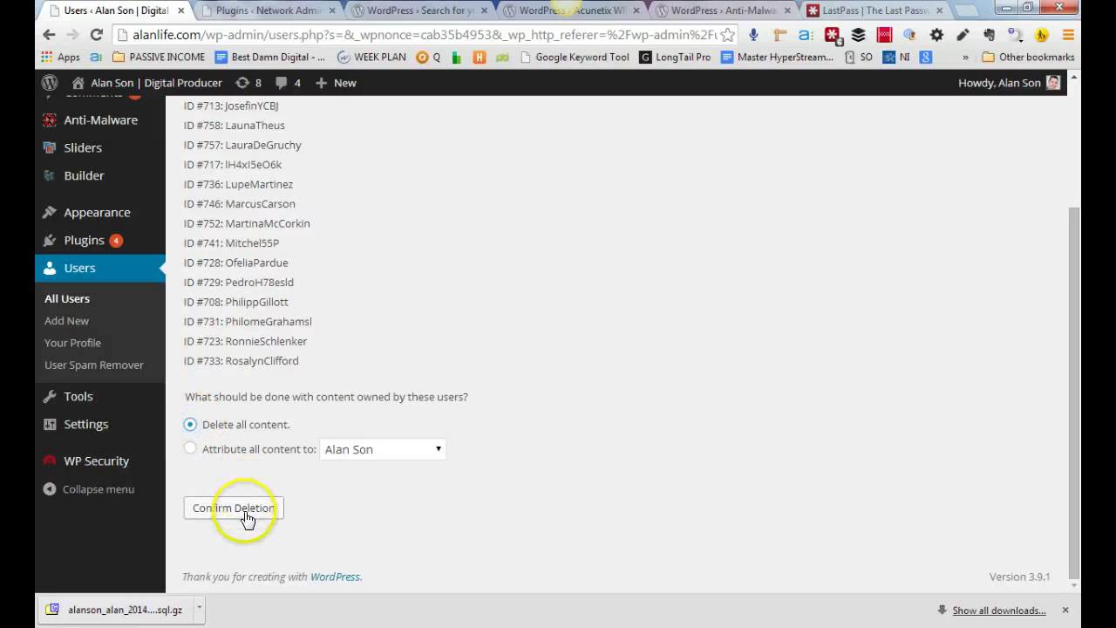
{"action": "left_click", "coordinate": [245, 515]}
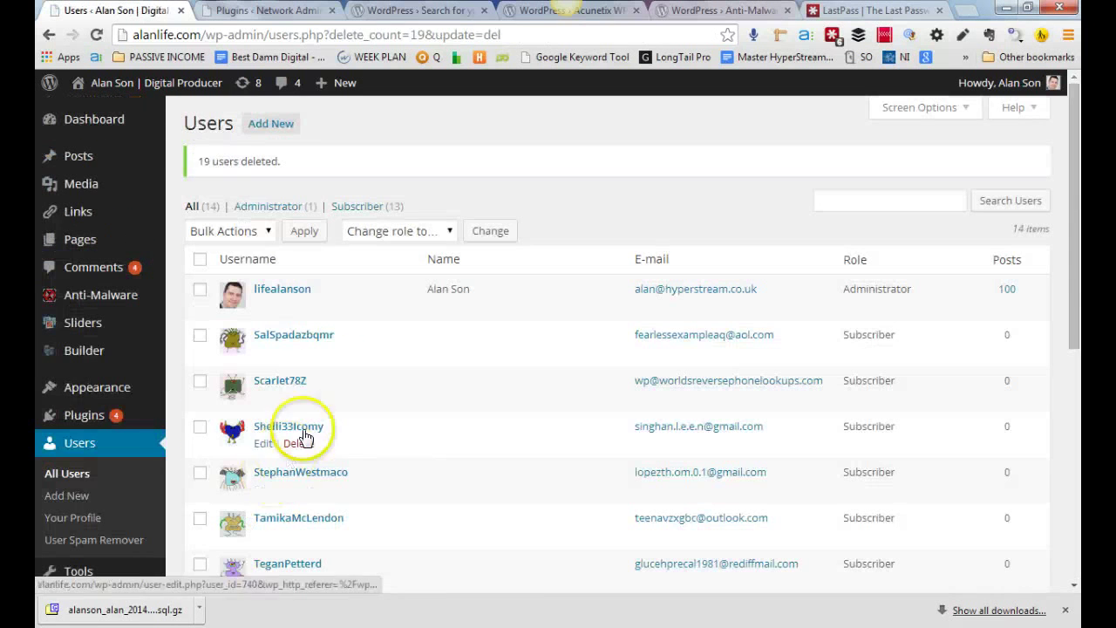
Select all users still listed and open the list's display options at the users-per-page setting
{"action": "scroll", "coordinate": [349, 342], "scroll_direction": "down", "scroll_amount": 5}
{"action": "scroll", "coordinate": [392, 419], "scroll_direction": "up", "scroll_amount": 10}
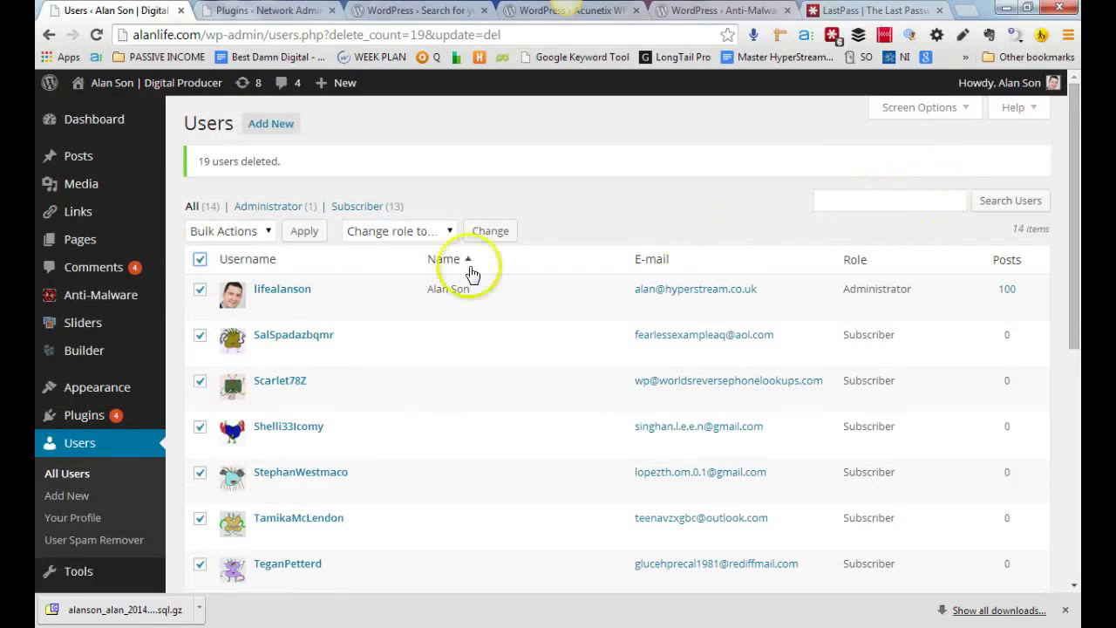
{"action": "scroll", "coordinate": [622, 381], "scroll_direction": "down", "scroll_amount": 5}
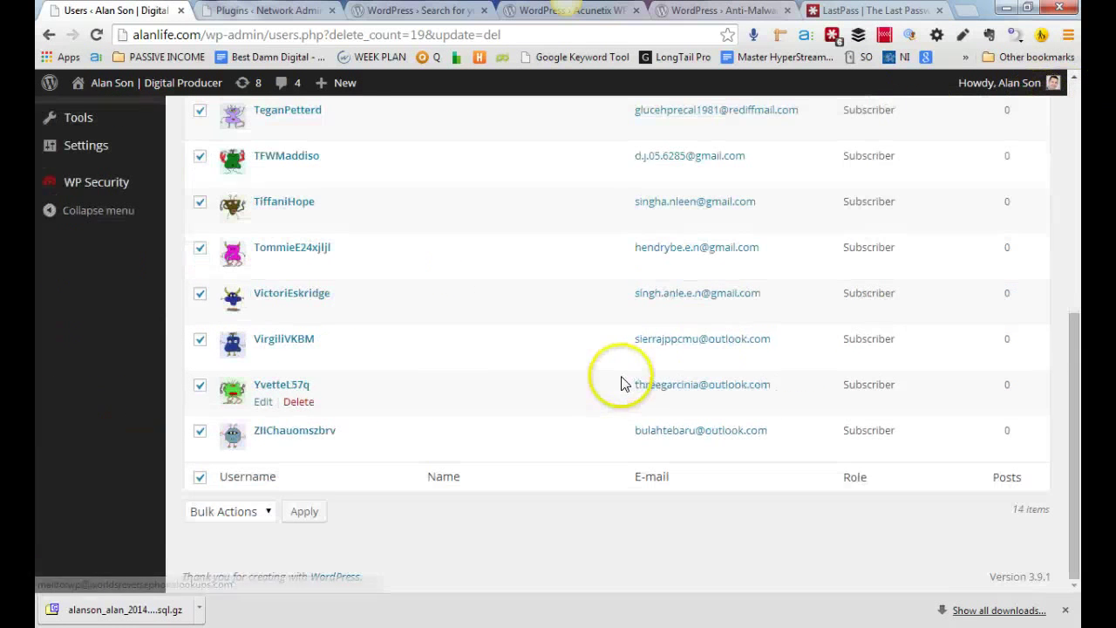
{"action": "scroll", "coordinate": [795, 336], "scroll_direction": "up", "scroll_amount": 5}
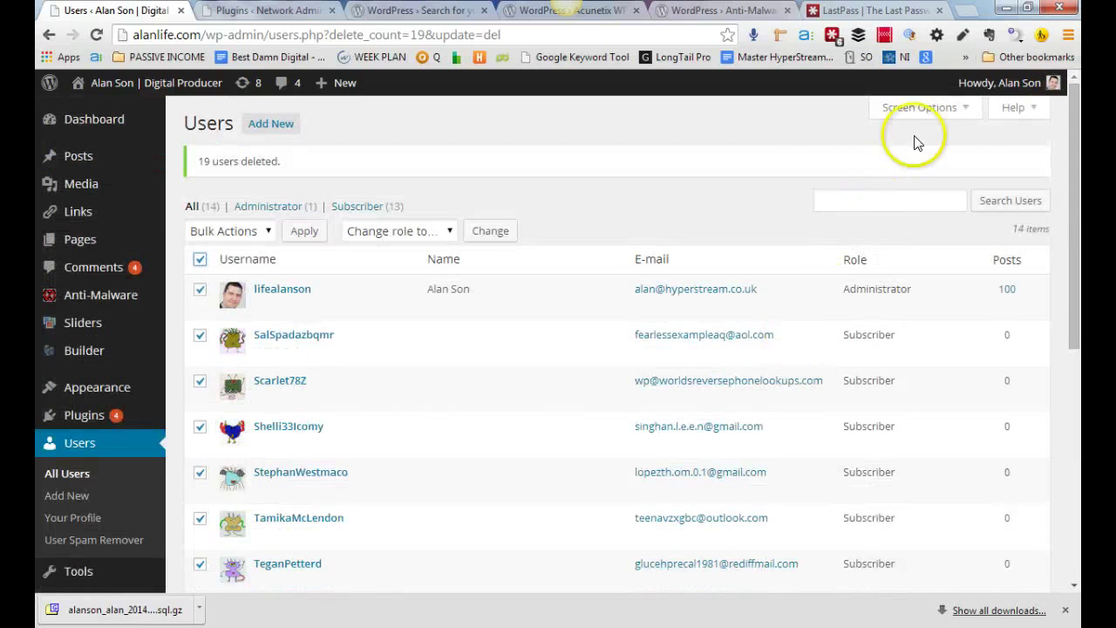
{"action": "left_click", "coordinate": [917, 108]}
{"action": "double_click", "coordinate": [211, 166]}
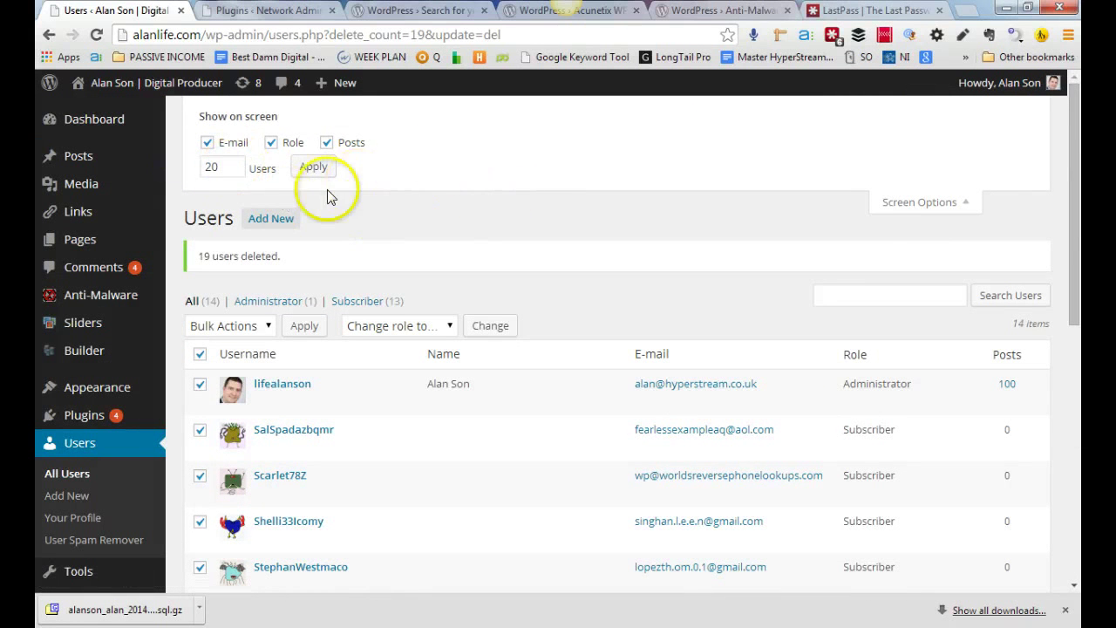
Exclude the administrator from the selection and bulk-delete the last subscribers, including all their content
{"action": "scroll", "coordinate": [455, 179], "scroll_direction": "down", "scroll_amount": 3}
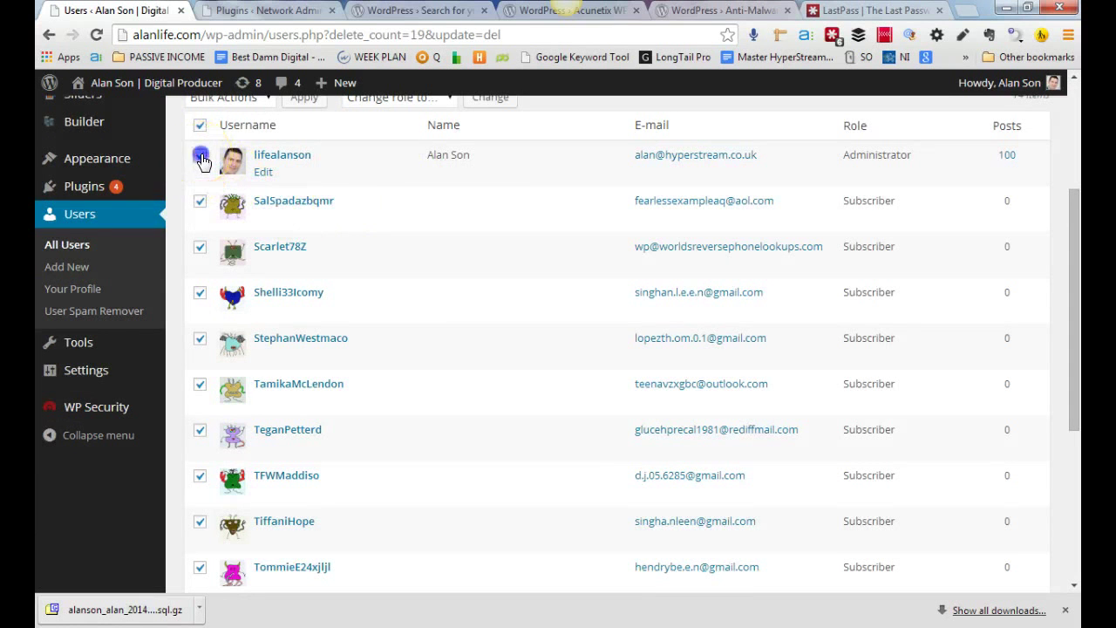
{"action": "left_click", "coordinate": [201, 160]}
{"action": "scroll", "coordinate": [279, 175], "scroll_direction": "up", "scroll_amount": 3}
{"action": "left_click", "coordinate": [245, 326]}
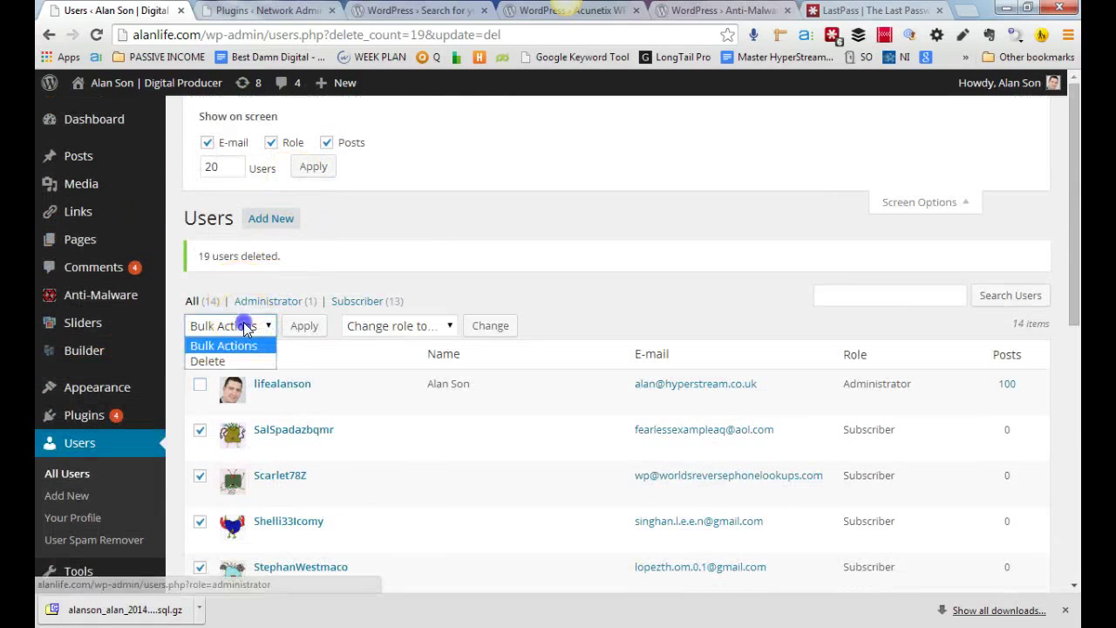
{"action": "left_click", "coordinate": [209, 361]}
{"action": "left_click", "coordinate": [297, 332]}
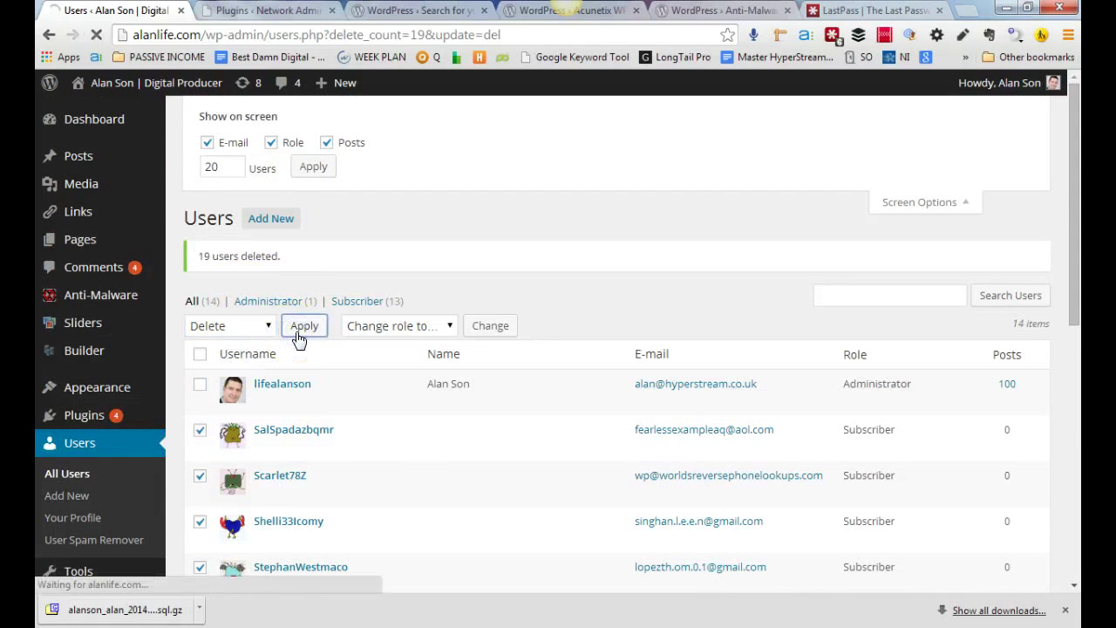
{"action": "scroll", "coordinate": [566, 526], "scroll_direction": "down", "scroll_amount": 2}
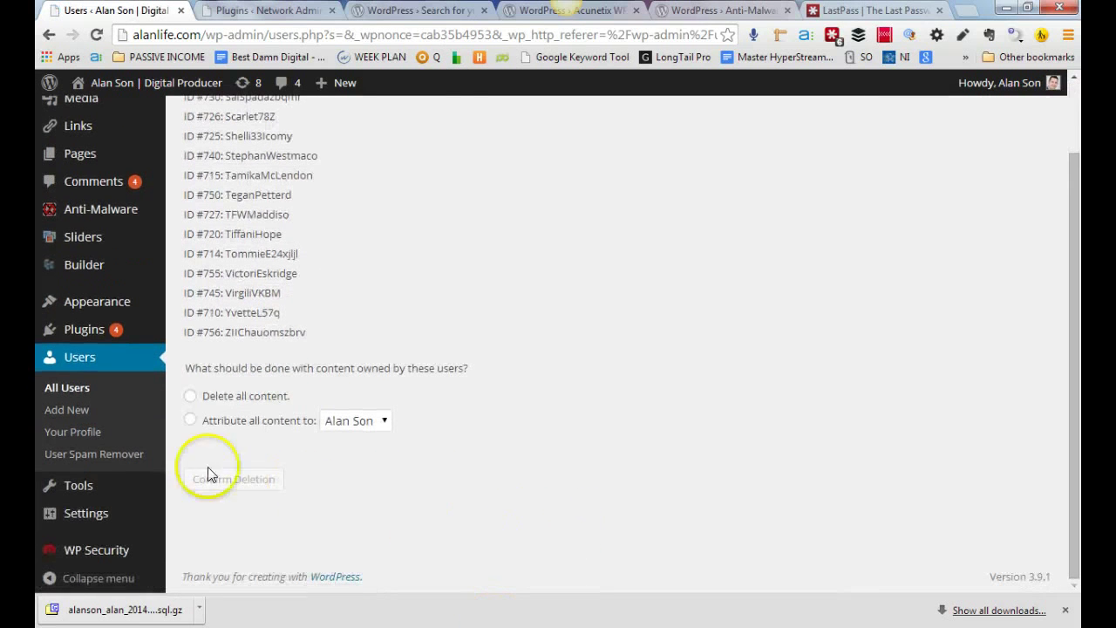
{"action": "left_click", "coordinate": [194, 398]}
{"action": "left_click", "coordinate": [224, 485]}
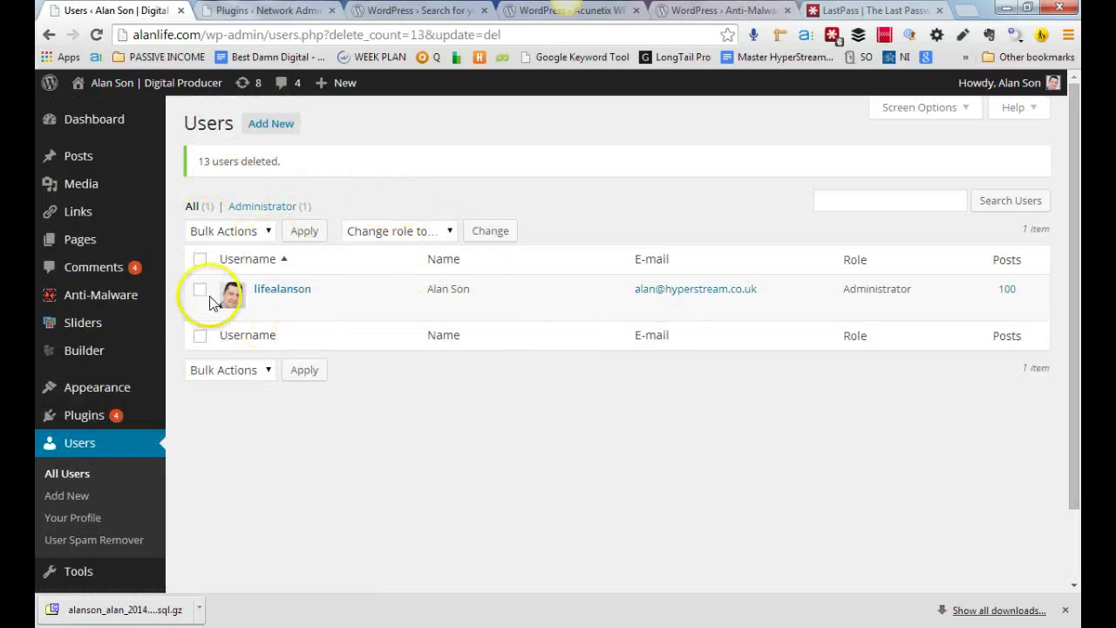
Open the WP Security scan report and examine its entries on the database prefix, the admin user and the .htaccess file in wp-admin
{"action": "mouse_move", "coordinate": [104, 301]}
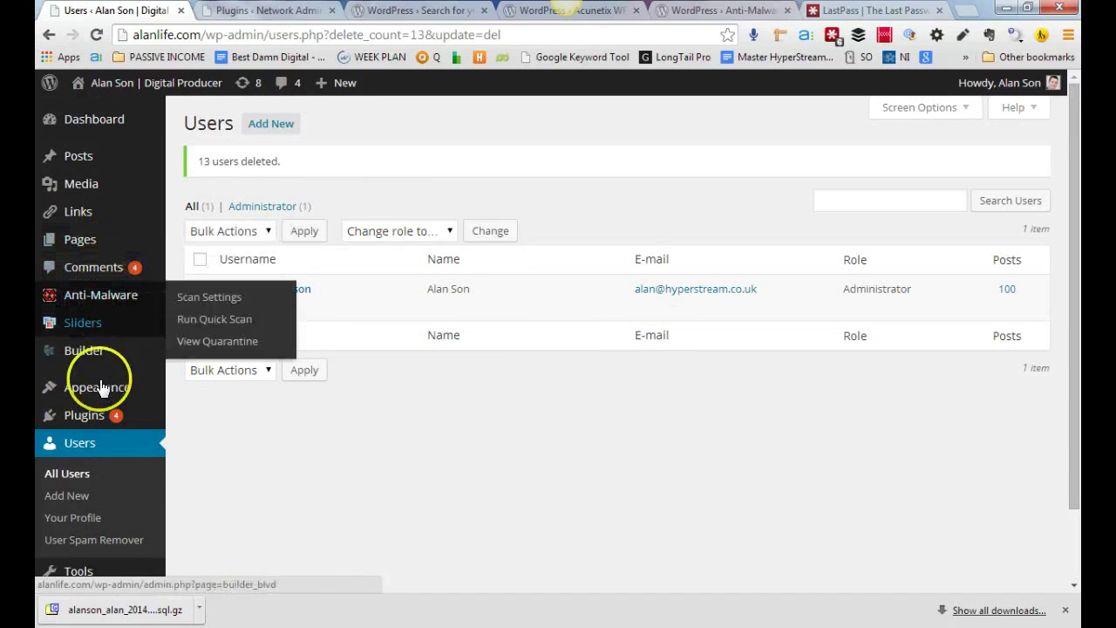
{"action": "scroll", "coordinate": [105, 432], "scroll_direction": "down", "scroll_amount": 2}
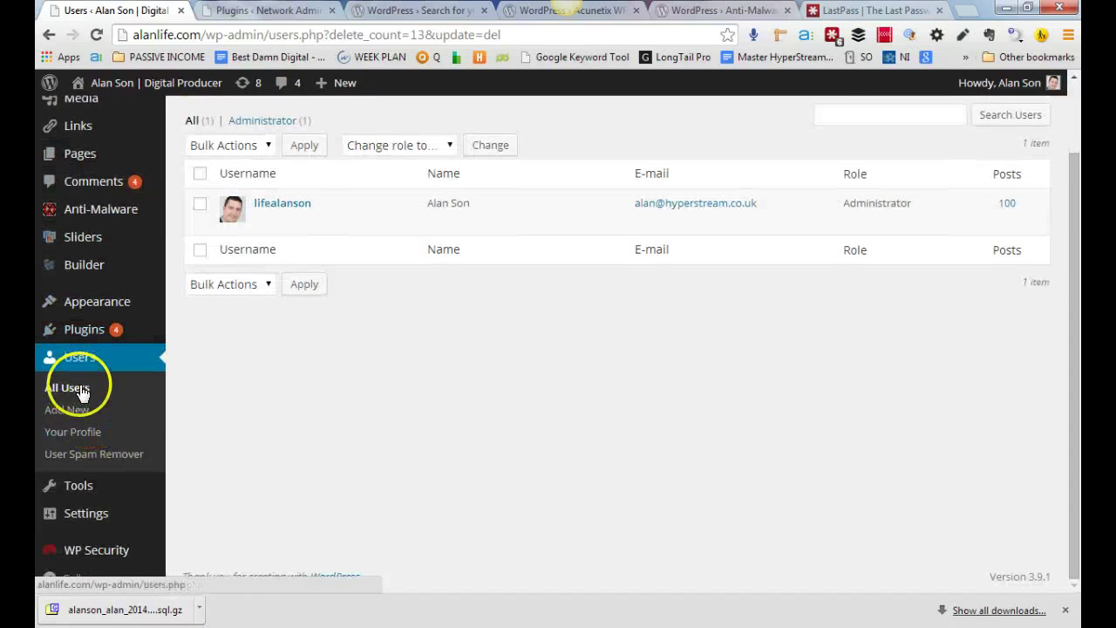
{"action": "mouse_move", "coordinate": [87, 541]}
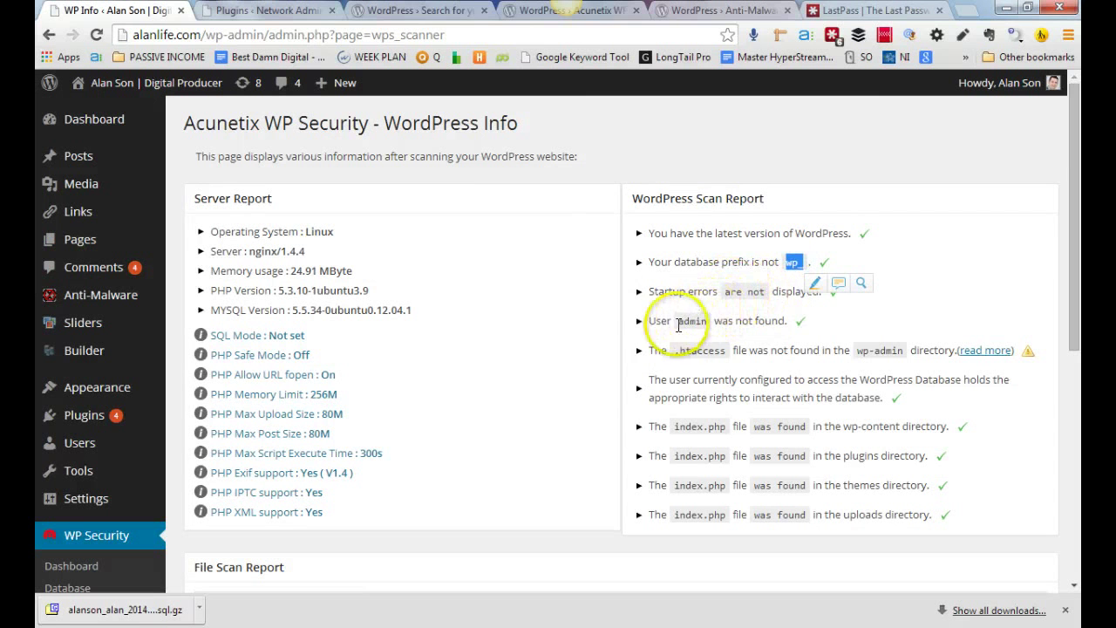
{"action": "left_click_drag", "start_coordinate": [676, 322], "coordinate": [703, 333]}
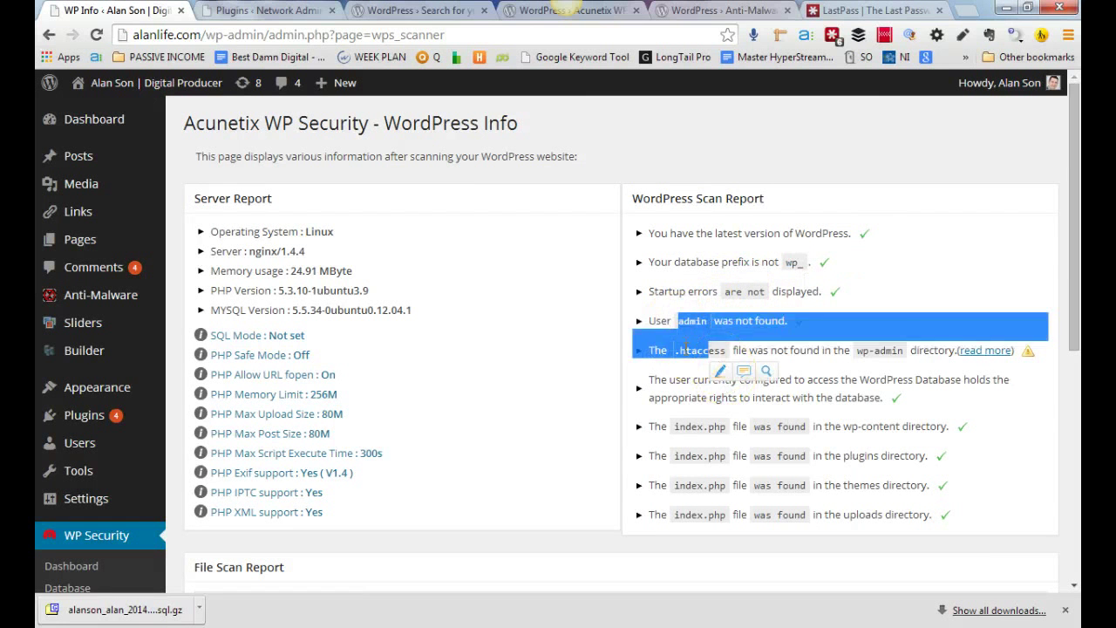
{"action": "left_click", "coordinate": [681, 345]}
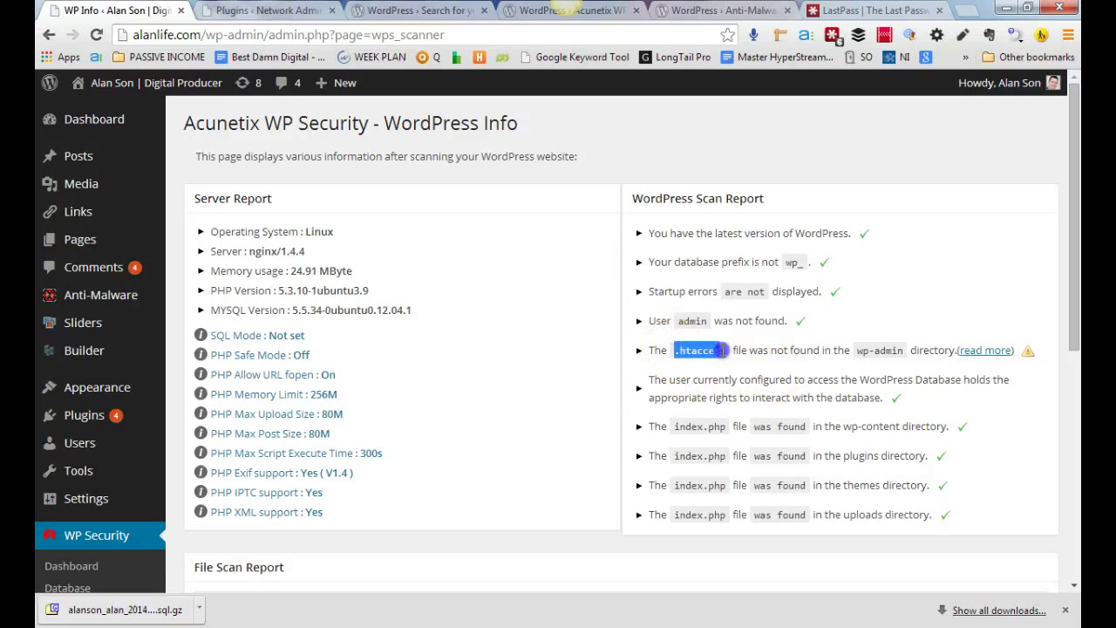
{"action": "mouse_move", "coordinate": [720, 349]}
{"action": "left_mouse_down"}
{"action": "mouse_move", "coordinate": [655, 350]}
{"action": "mouse_move", "coordinate": [722, 349]}
{"action": "left_mouse_up"}
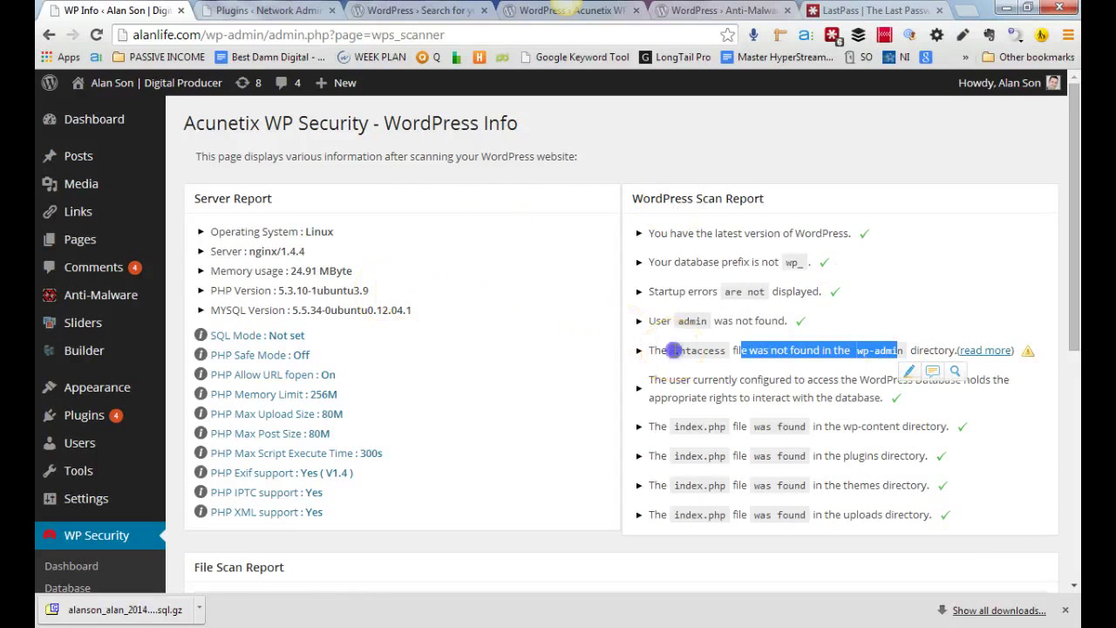
{"action": "left_click", "coordinate": [689, 352]}
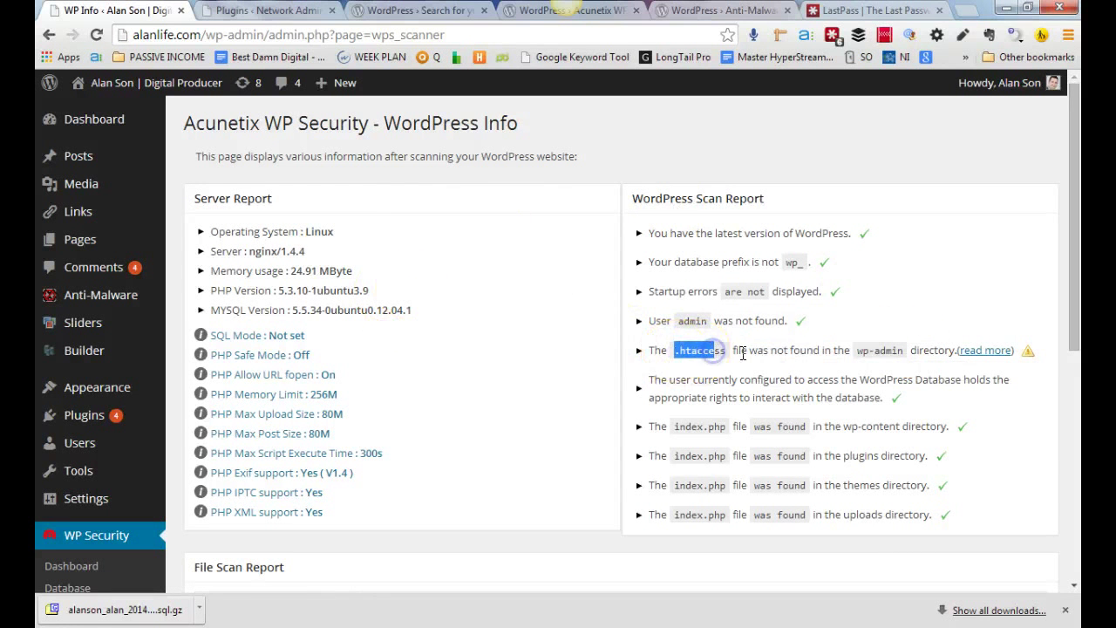
{"action": "left_click_drag", "start_coordinate": [742, 352], "coordinate": [720, 353]}
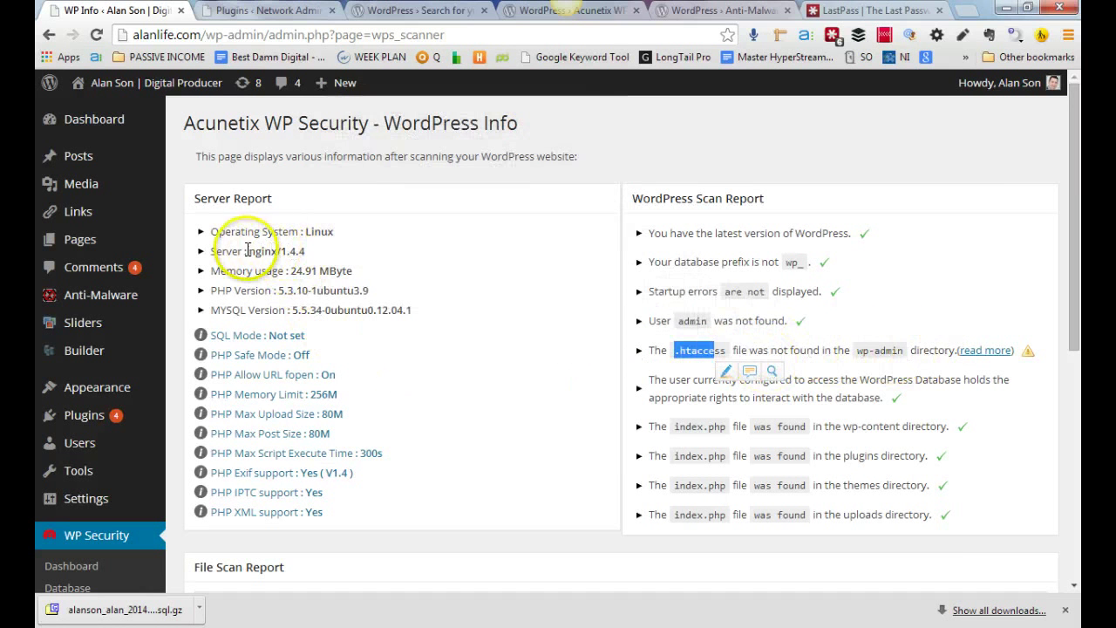
{"action": "left_click", "coordinate": [658, 350]}
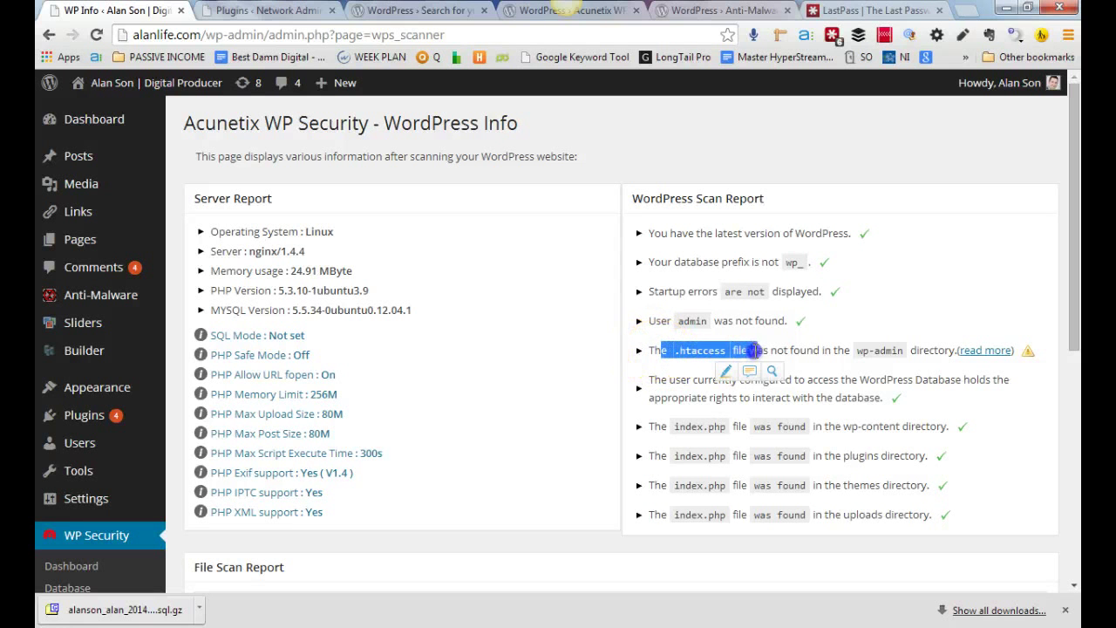
{"action": "left_click_drag", "start_coordinate": [753, 350], "coordinate": [835, 358]}
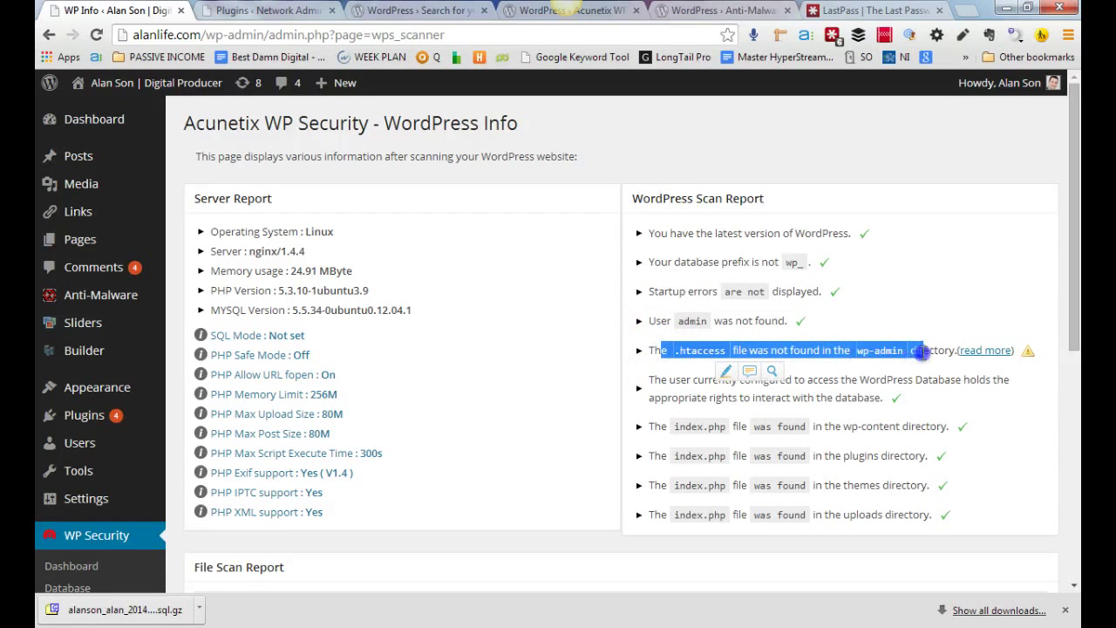
{"action": "left_click_drag", "start_coordinate": [920, 350], "coordinate": [923, 349]}
{"action": "left_click", "coordinate": [885, 349]}
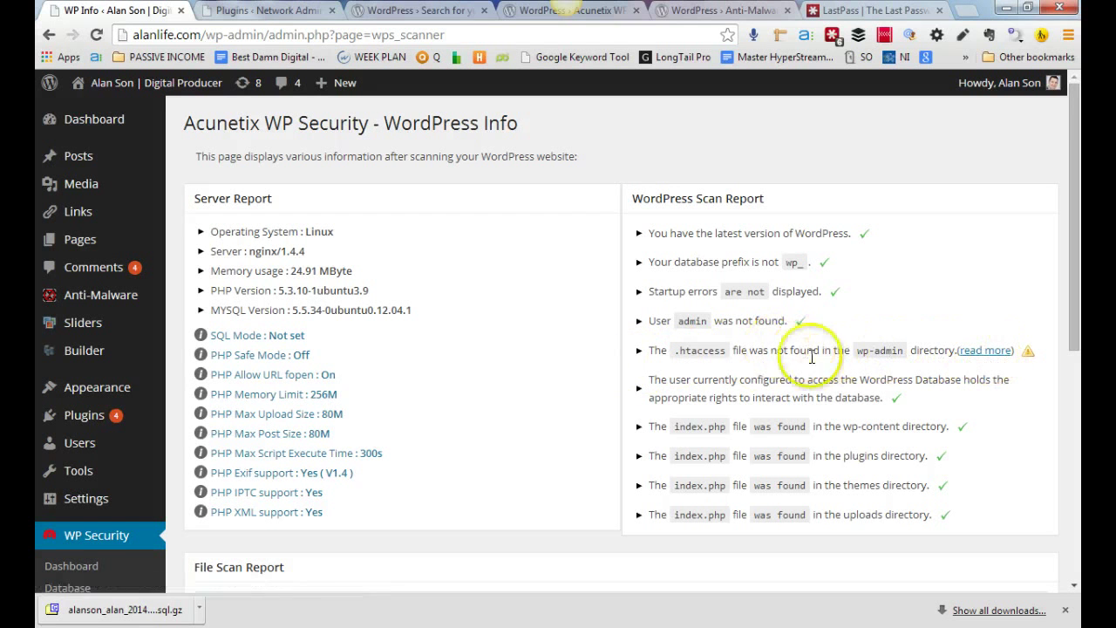
Open the further-reading article on the wp-admin .htaccess file in a separate browser tab and switch to it
{"action": "right_click", "coordinate": [984, 358]}
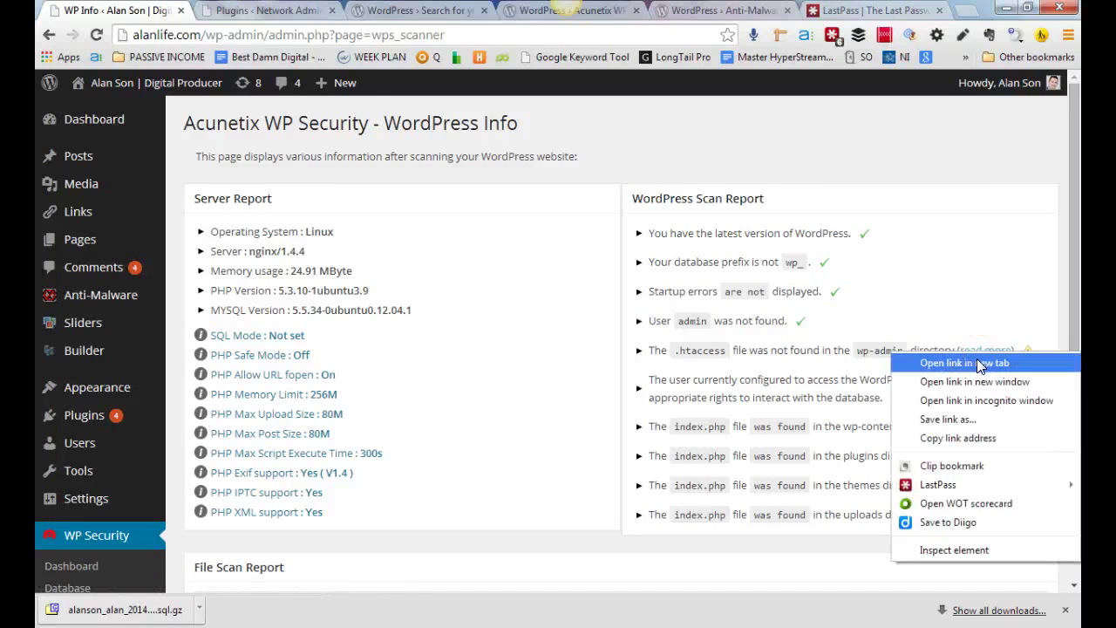
{"action": "left_click", "coordinate": [1012, 367]}
{"action": "left_click", "coordinate": [252, 10]}
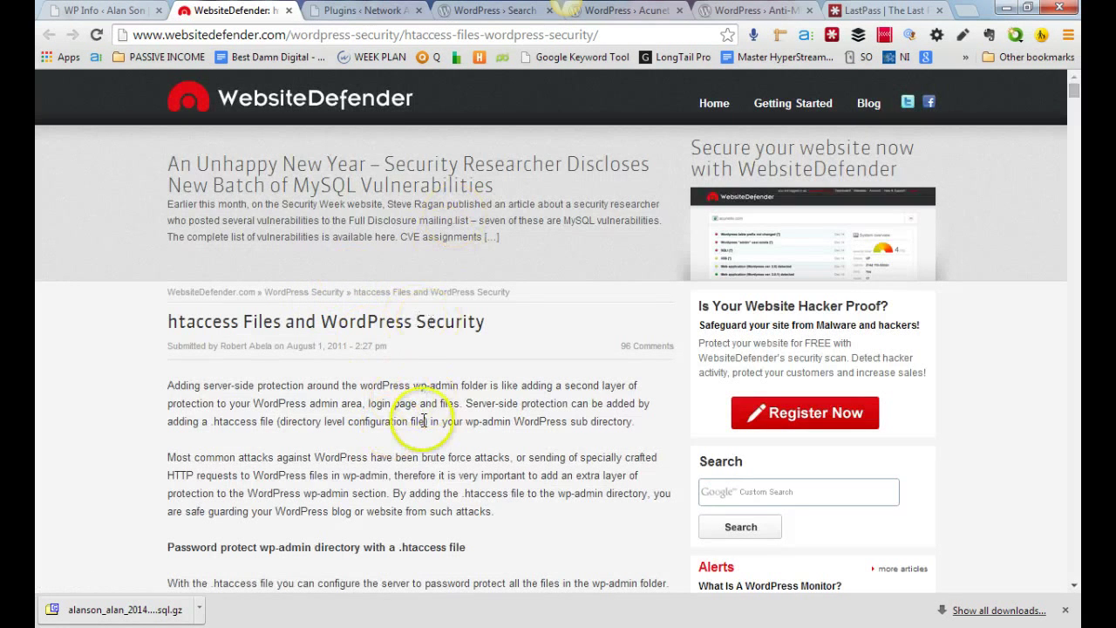
Skim the article's sections on password protecting and further securing the wp-admin directory with a .htaccess file
{"action": "scroll", "coordinate": [425, 420], "scroll_direction": "down", "scroll_amount": 3}
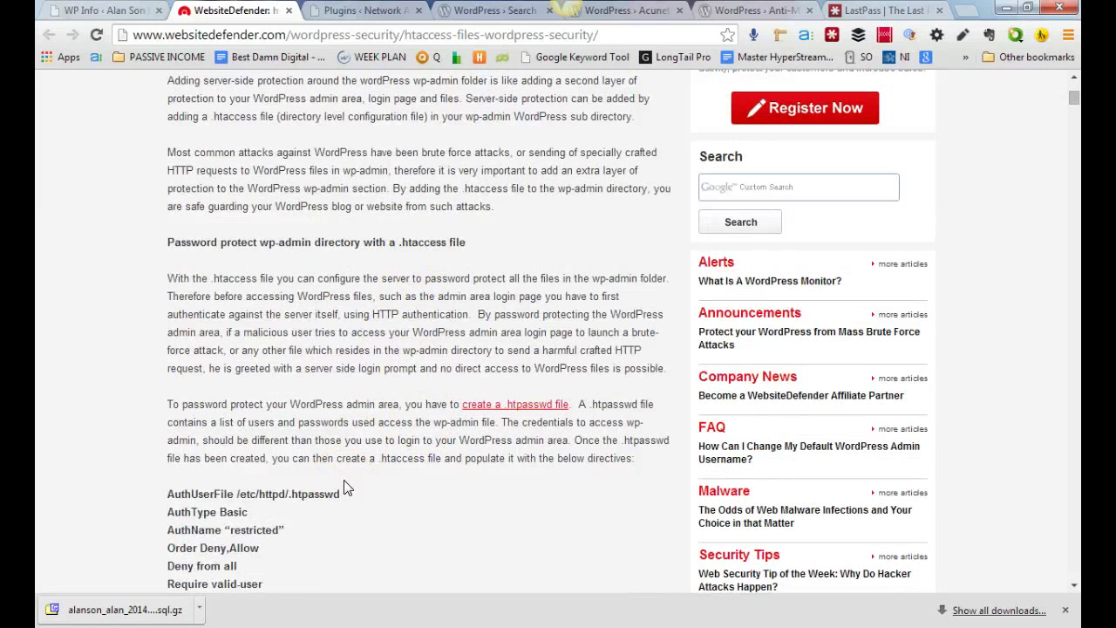
{"action": "scroll", "coordinate": [344, 486], "scroll_direction": "down", "scroll_amount": 2}
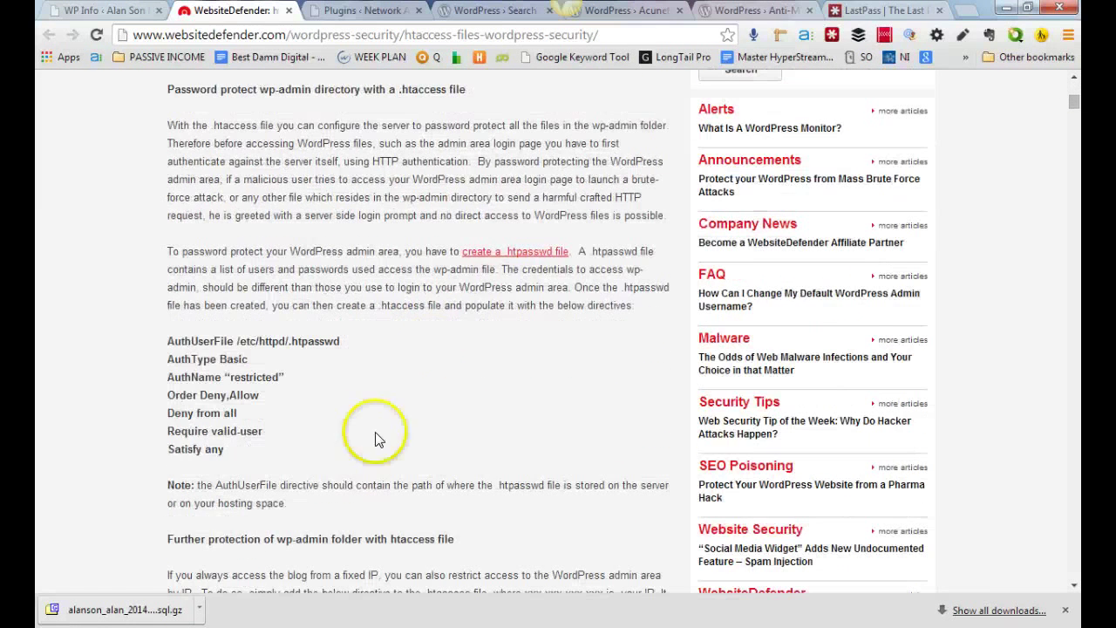
{"action": "scroll", "coordinate": [248, 427], "scroll_direction": "down", "scroll_amount": 2}
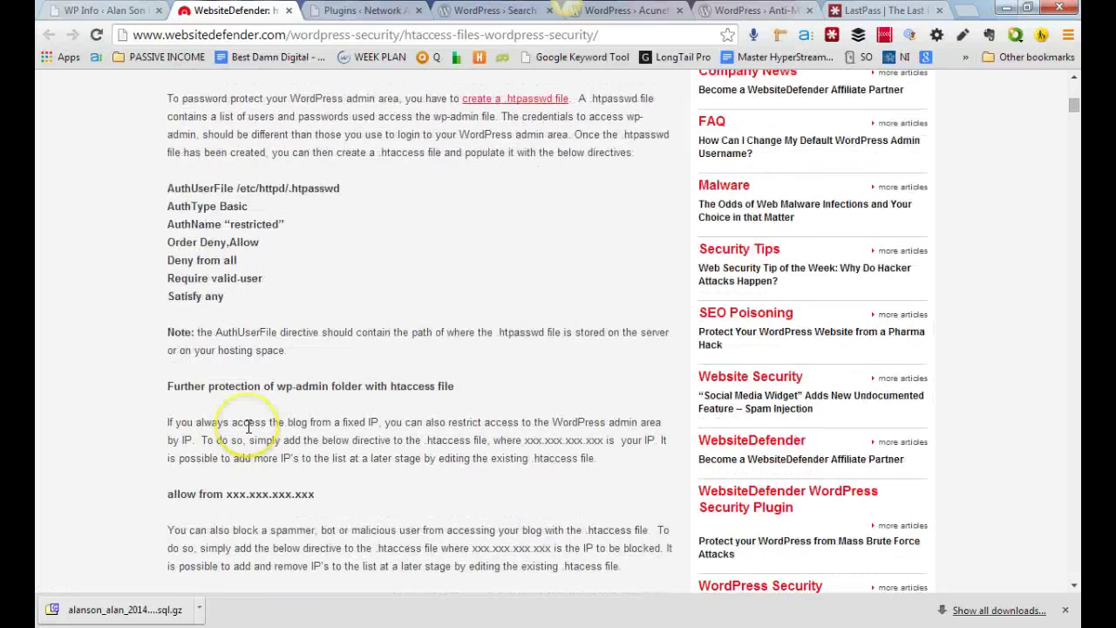
{"action": "scroll", "coordinate": [249, 426], "scroll_direction": "down", "scroll_amount": 2}
{"action": "scroll", "coordinate": [250, 426], "scroll_direction": "up", "scroll_amount": 9}
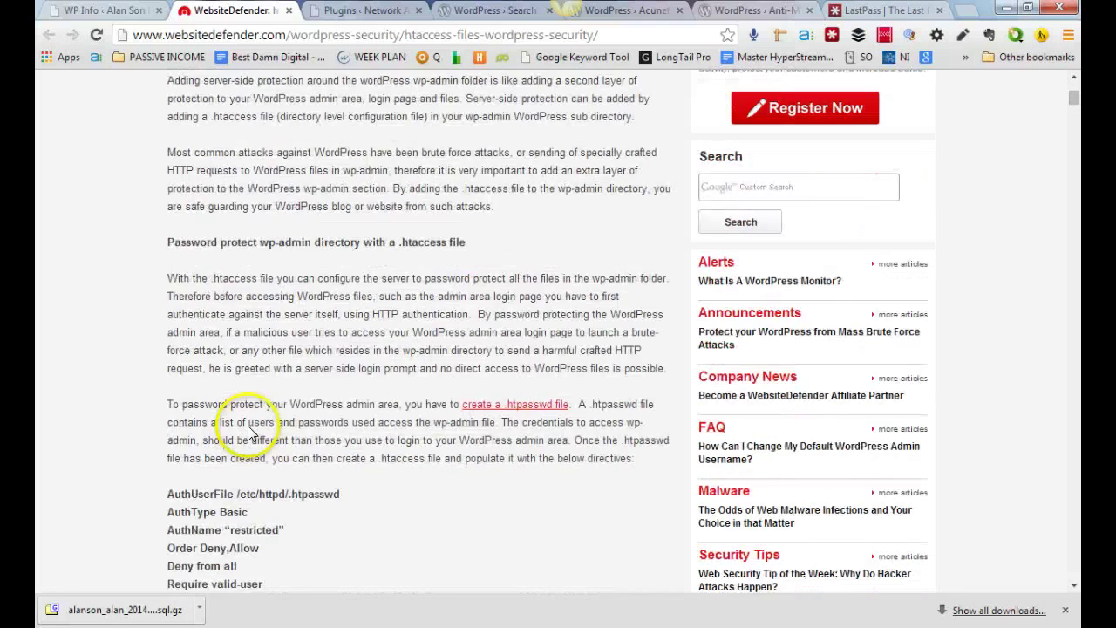
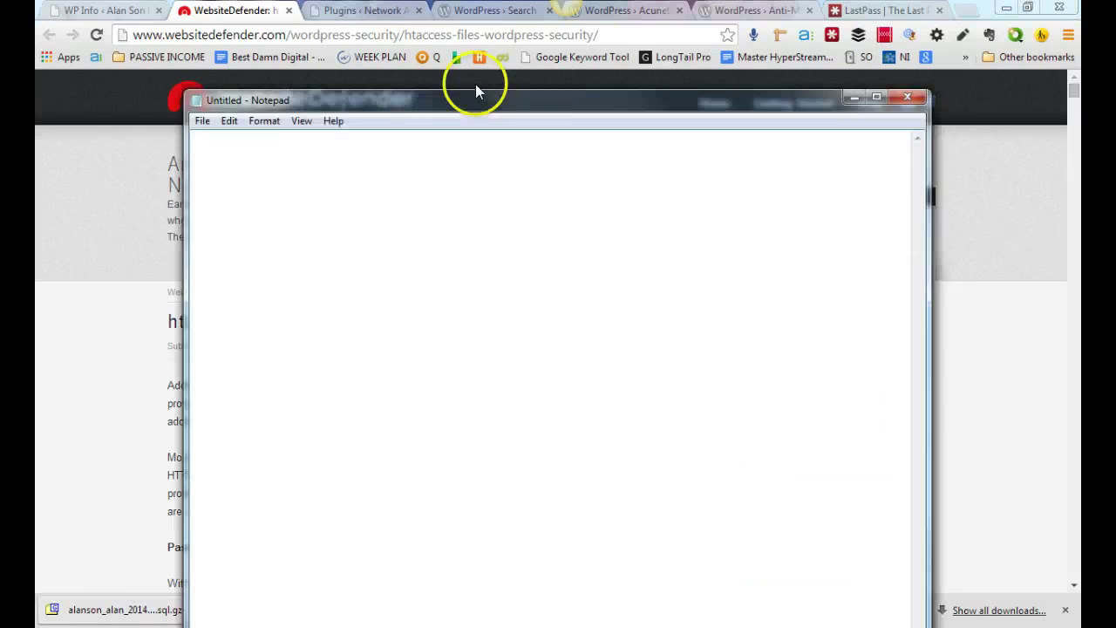
Save the blank Notepad document to the Desktop as .htaccess and move its window aside to uncover the article
{"action": "left_click_drag", "start_coordinate": [476, 84], "coordinate": [467, 61]}
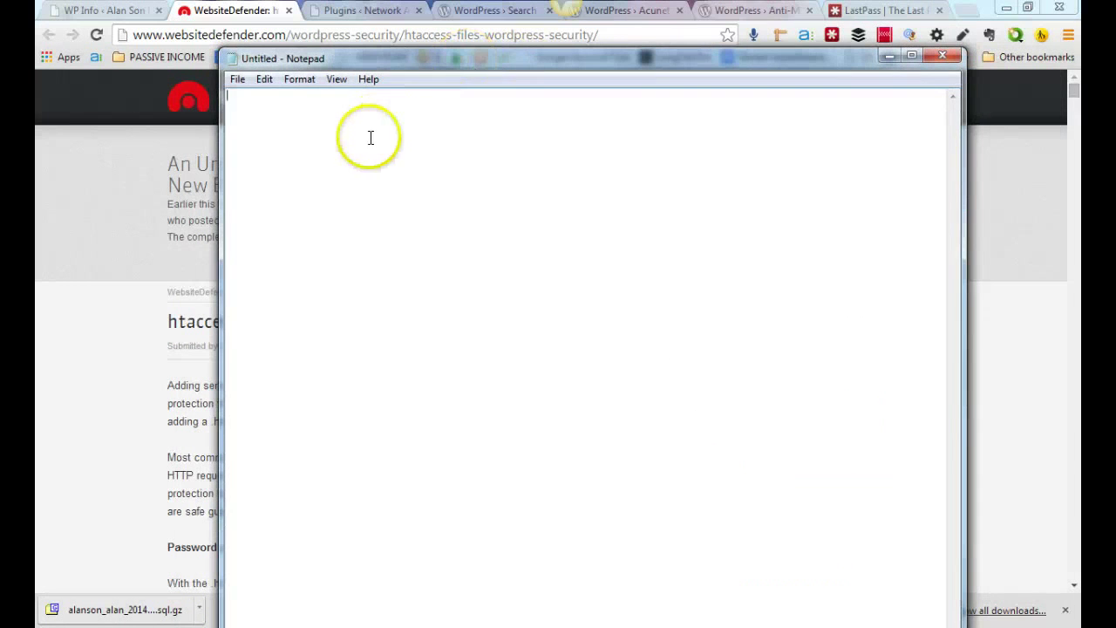
{"action": "left_click", "coordinate": [237, 79]}
{"action": "left_click", "coordinate": [296, 154]}
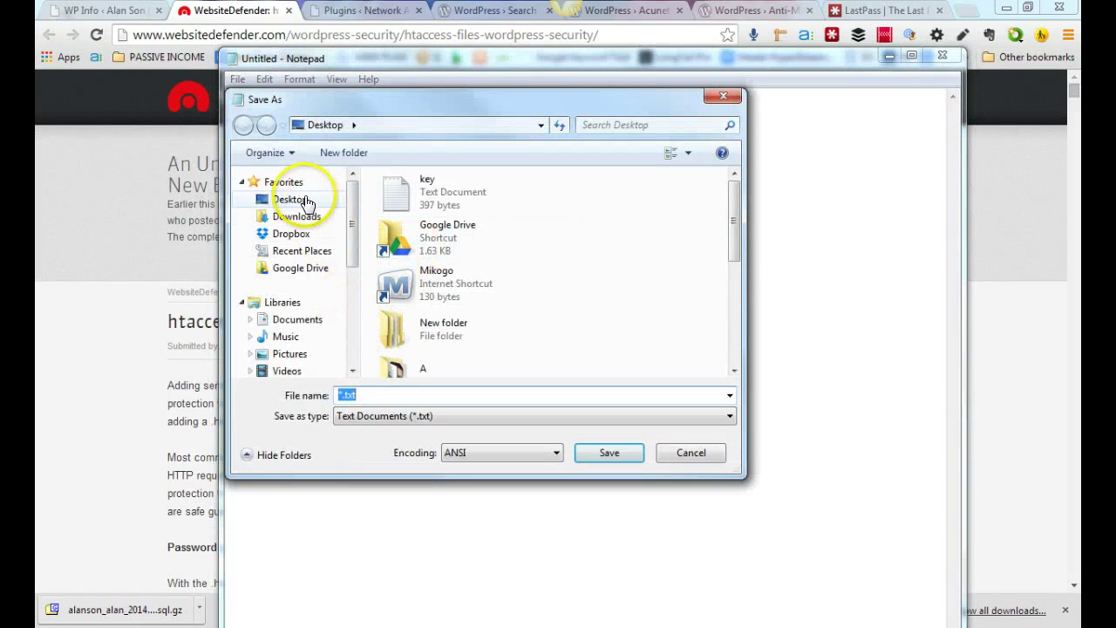
{"action": "left_click", "coordinate": [307, 203]}
{"action": "double_click", "coordinate": [374, 393]}
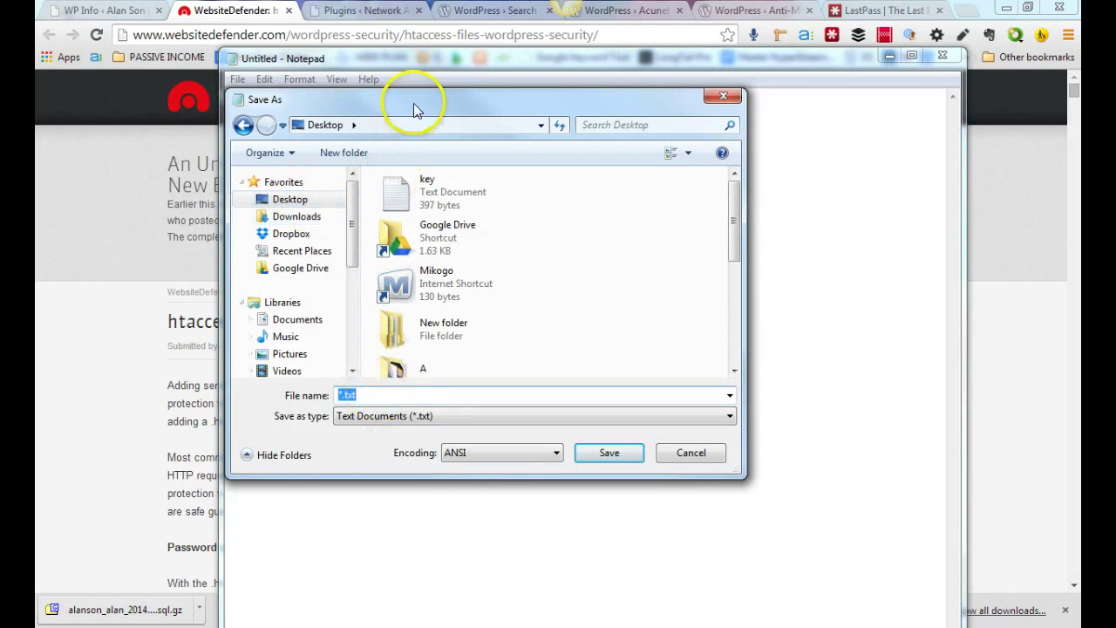
{"action": "left_click_drag", "start_coordinate": [413, 103], "coordinate": [0, 266]}
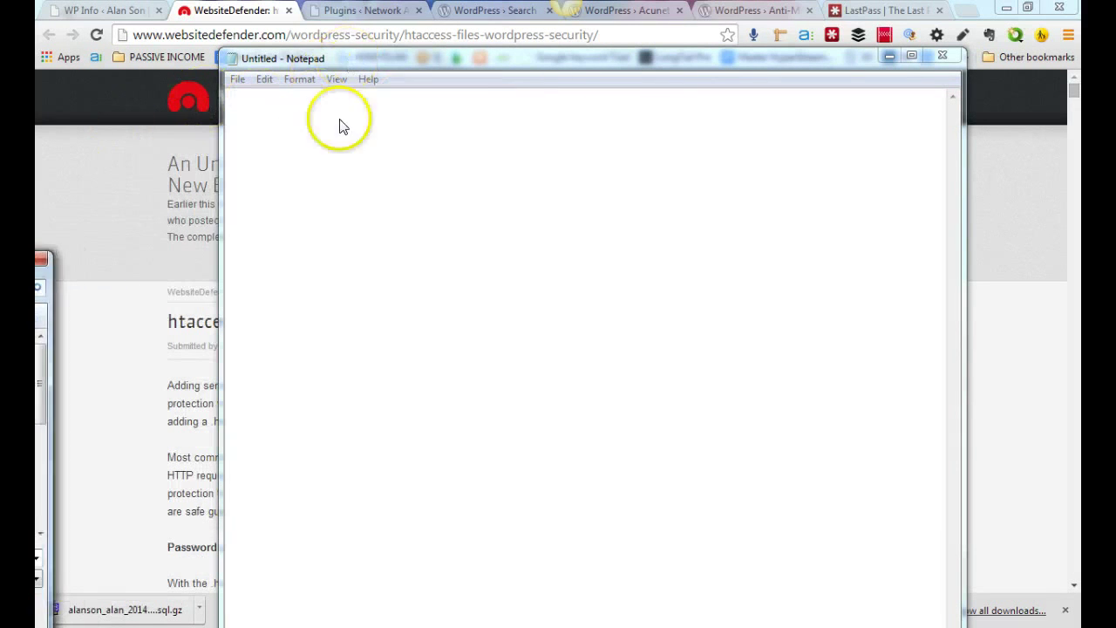
{"action": "key", "text": "alt+space"}
{"action": "key", "text": "m"}
{"action": "key", "text": "Right"}
{"action": "left_click", "coordinate": [790, 136]}
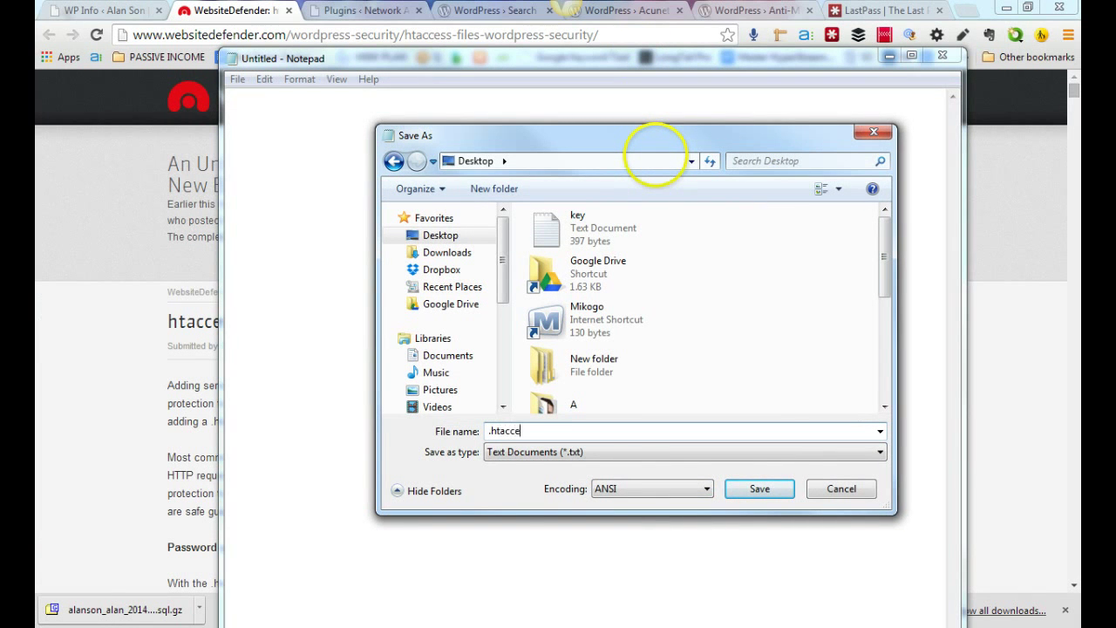
{"action": "left_click", "coordinate": [758, 486]}
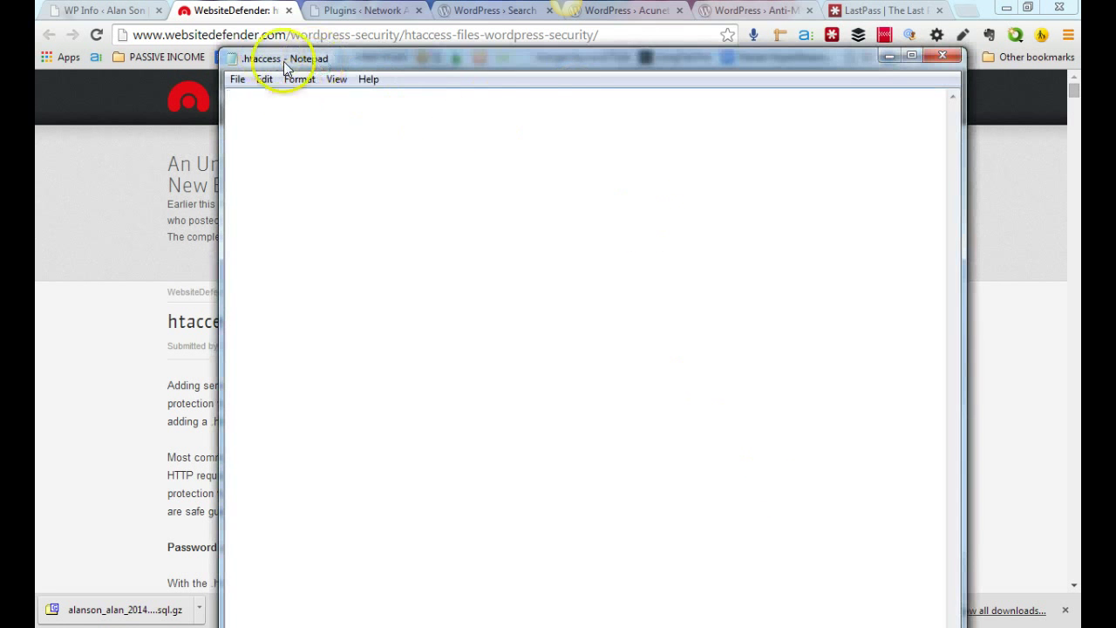
{"action": "left_click_drag", "start_coordinate": [421, 62], "coordinate": [0, 210]}
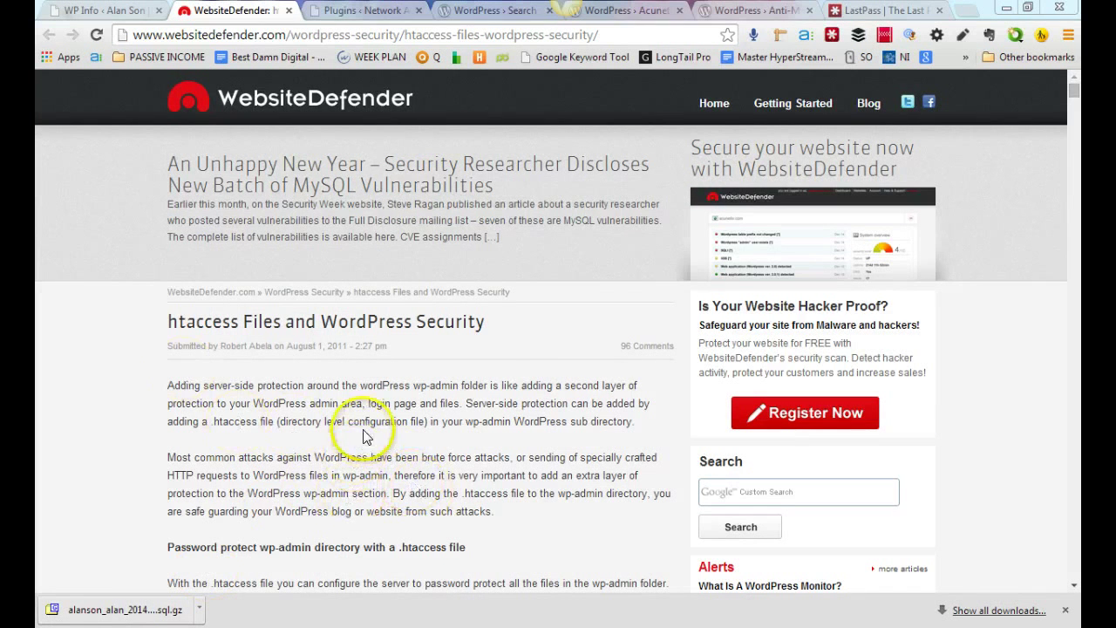
Copy the article's directives from "AuthUserFile /etc/httpd/.htpasswd" through "Satisfy any" into the .htaccess file in Notepad
{"action": "scroll", "coordinate": [368, 429], "scroll_direction": "down", "scroll_amount": 4}
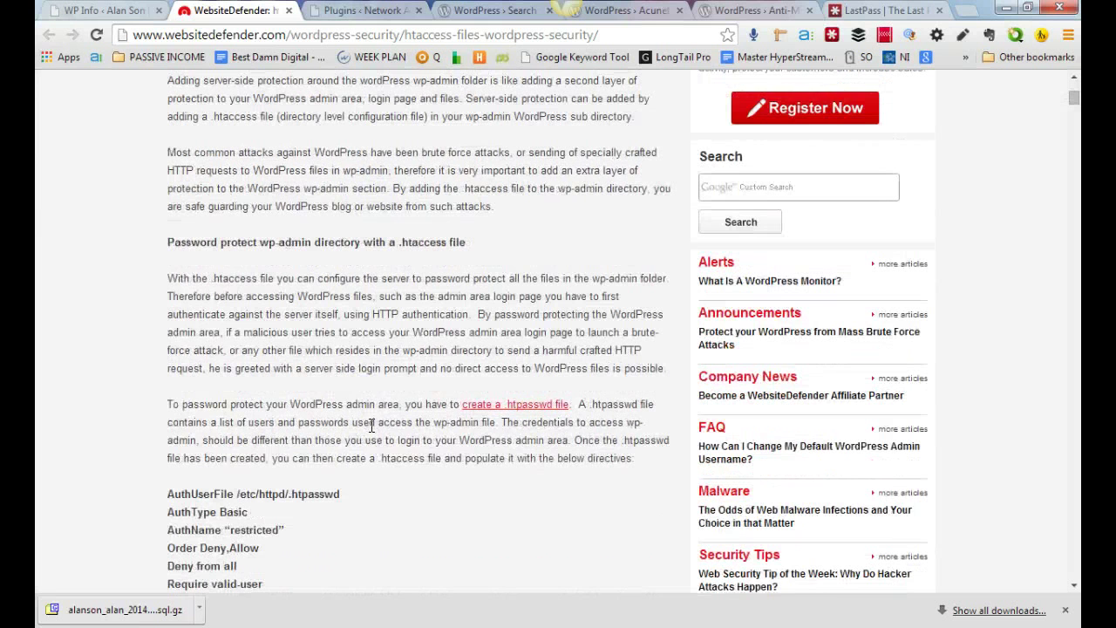
{"action": "scroll", "coordinate": [405, 458], "scroll_direction": "down", "scroll_amount": 2}
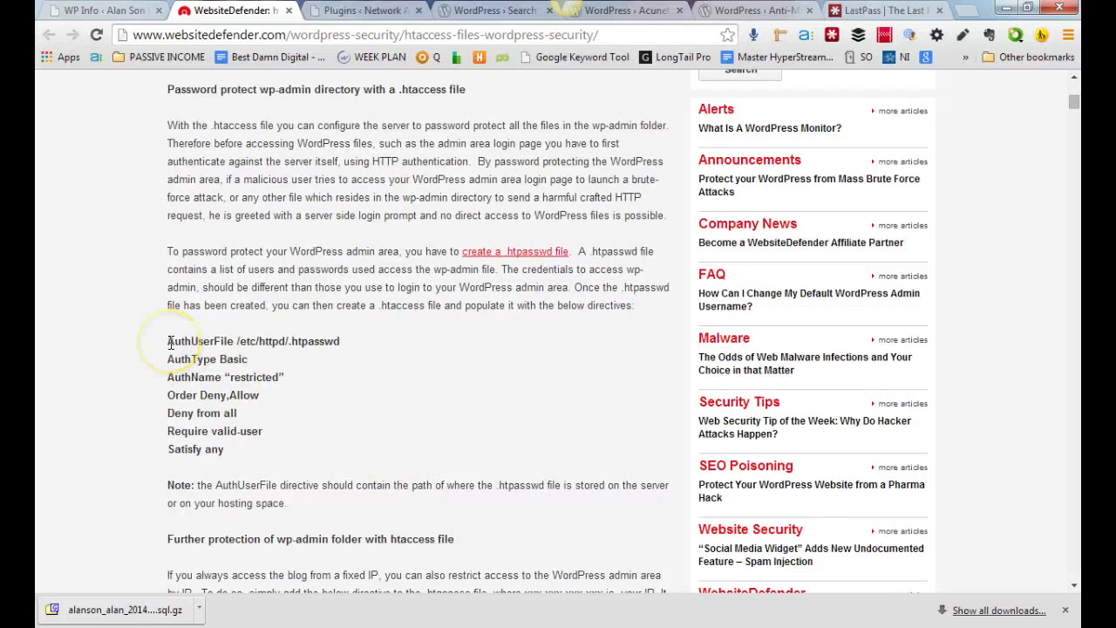
{"action": "left_click_drag", "start_coordinate": [167, 341], "coordinate": [229, 448]}
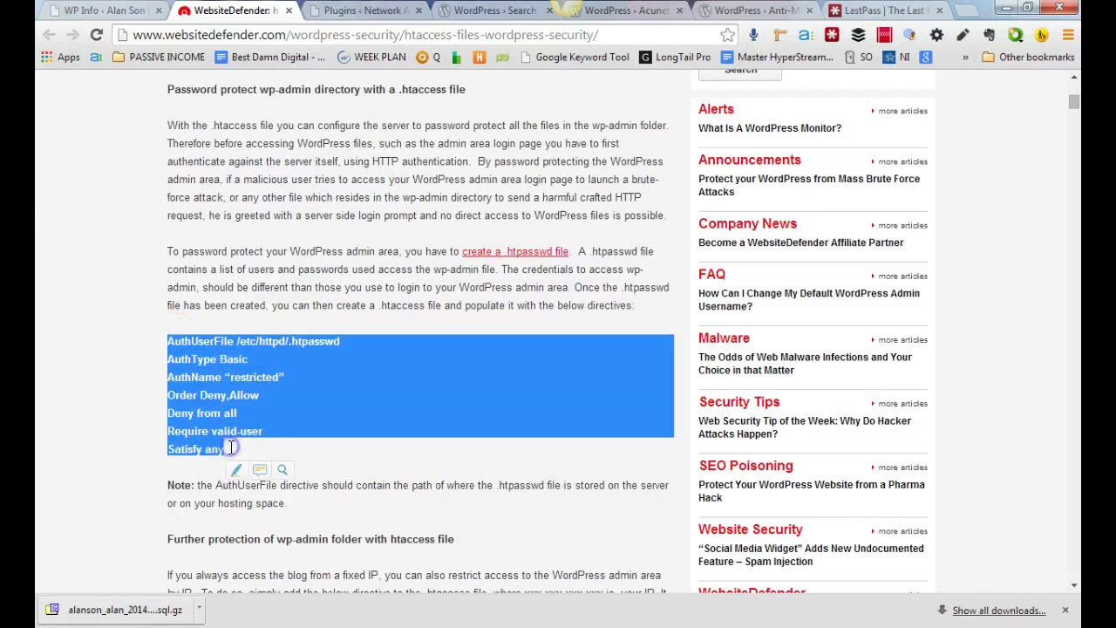
{"action": "key", "text": "alt+Tab"}
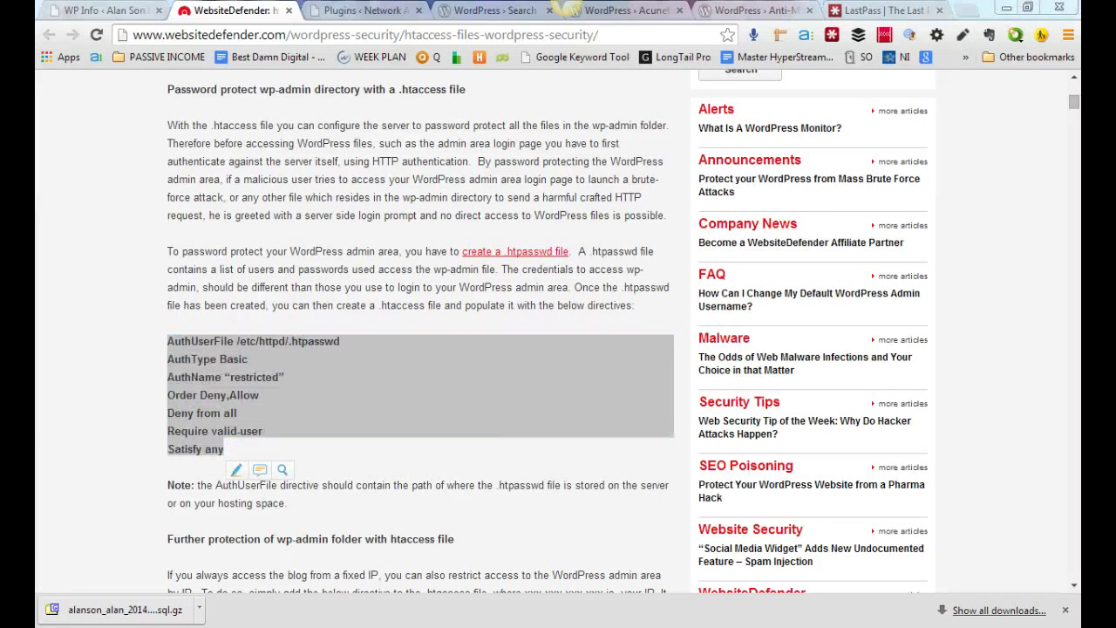
{"action": "left_click_drag", "start_coordinate": [937, 322], "coordinate": [892, 338]}
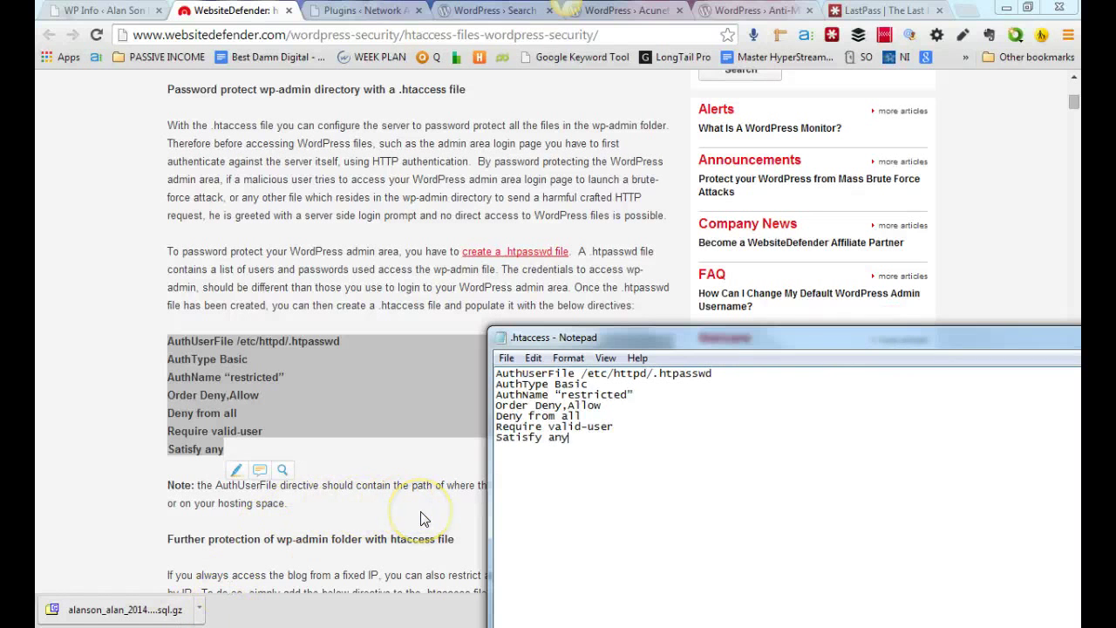
Return to the browser article and read its sections on allowing or denying IP addresses and on other .htaccess directives
{"action": "left_click", "coordinate": [365, 427]}
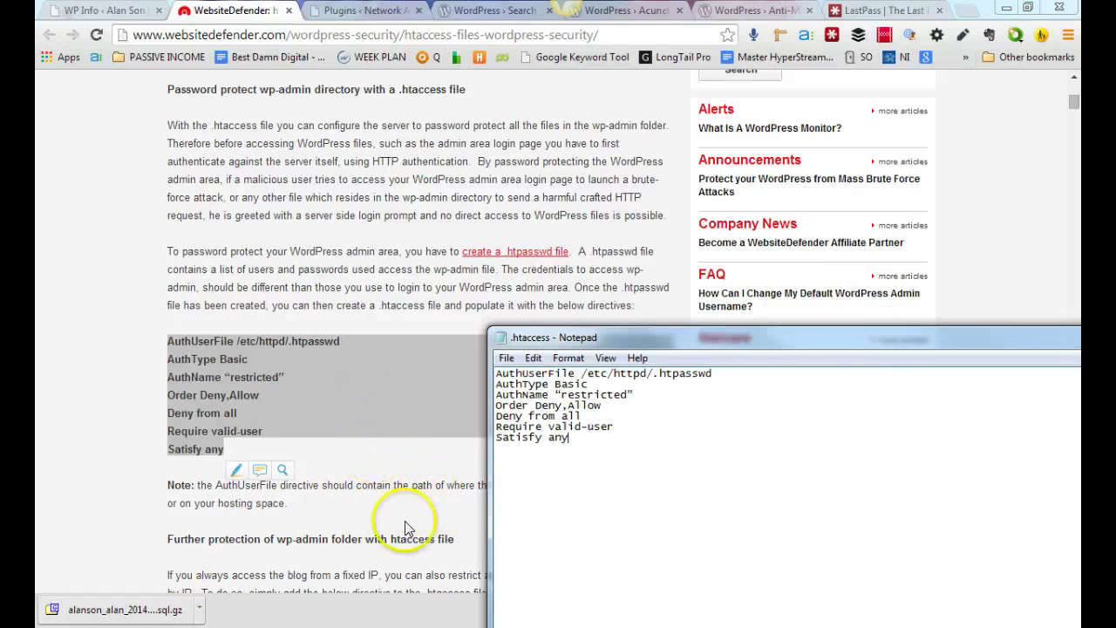
{"action": "left_click", "coordinate": [445, 510]}
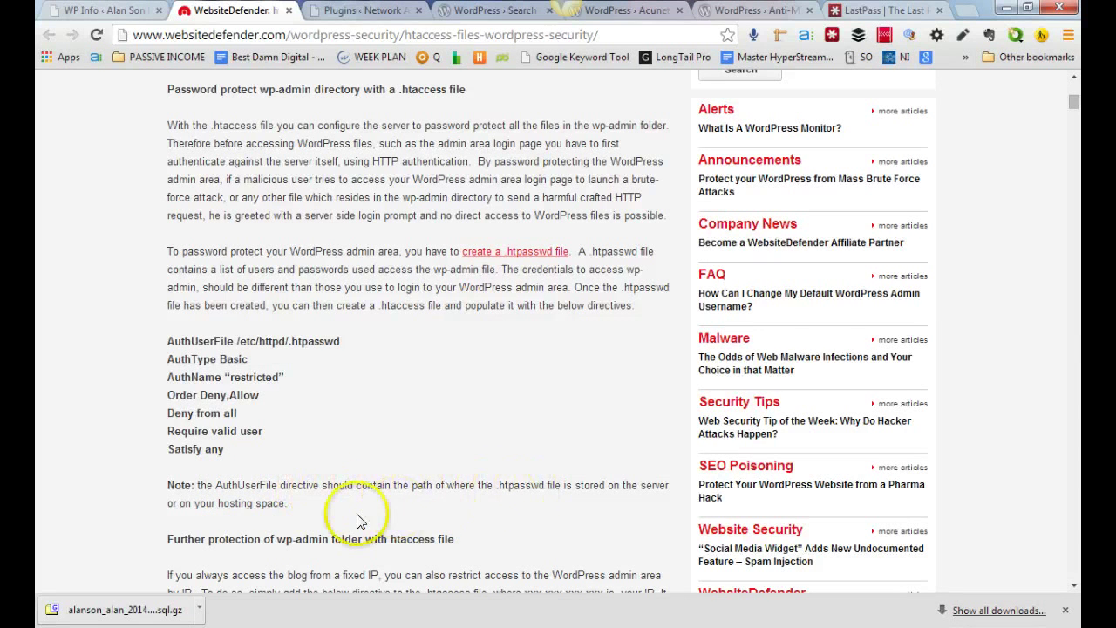
{"action": "scroll", "coordinate": [361, 514], "scroll_direction": "down", "scroll_amount": 3}
{"action": "scroll", "coordinate": [361, 389], "scroll_direction": "down", "scroll_amount": 3}
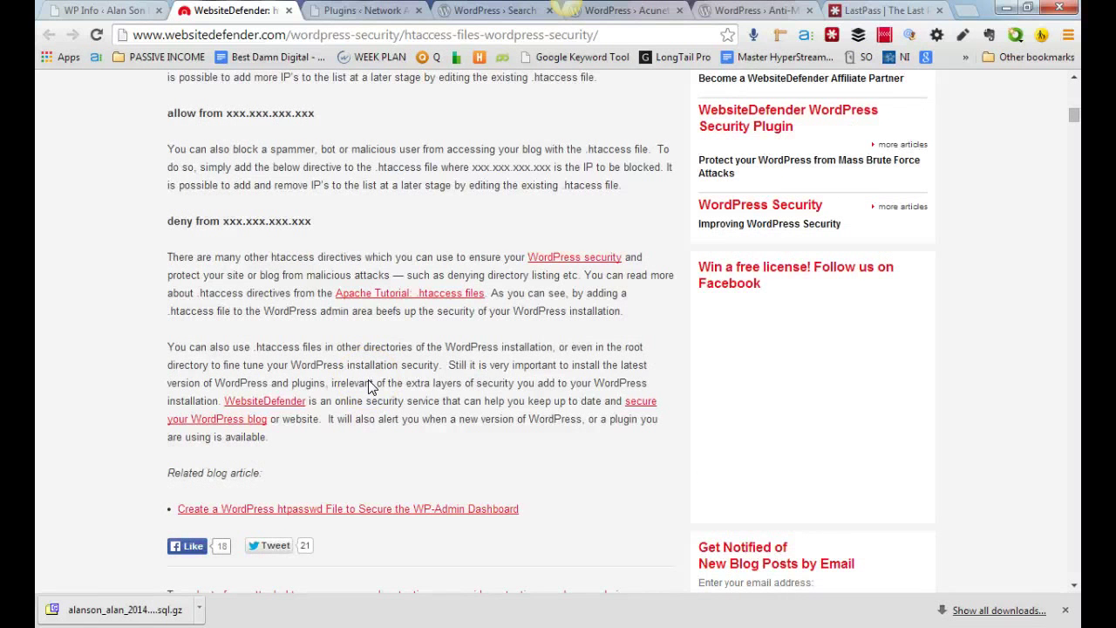
{"action": "scroll", "coordinate": [368, 387], "scroll_direction": "down", "scroll_amount": 4}
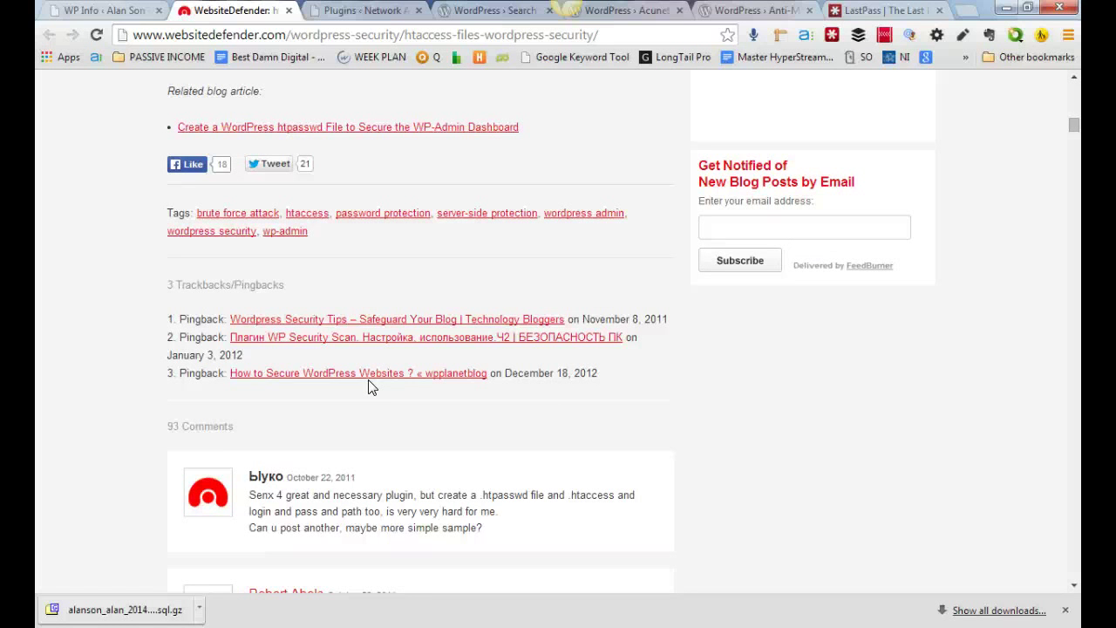
{"action": "scroll", "coordinate": [368, 387], "scroll_direction": "up", "scroll_amount": 4}
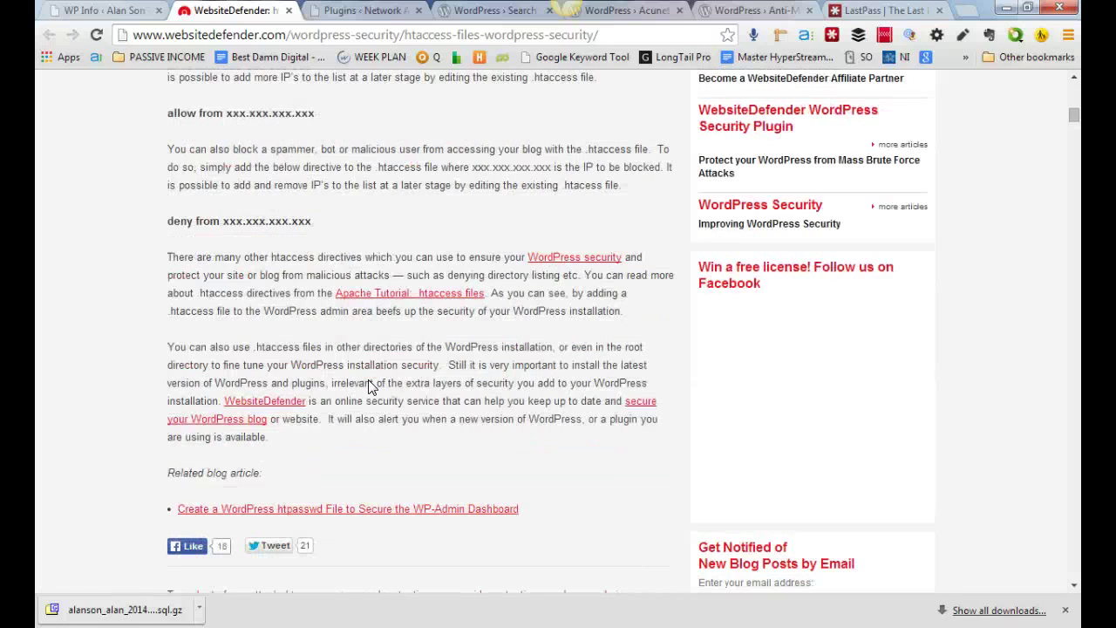
{"action": "scroll", "coordinate": [368, 387], "scroll_direction": "up", "scroll_amount": 3}
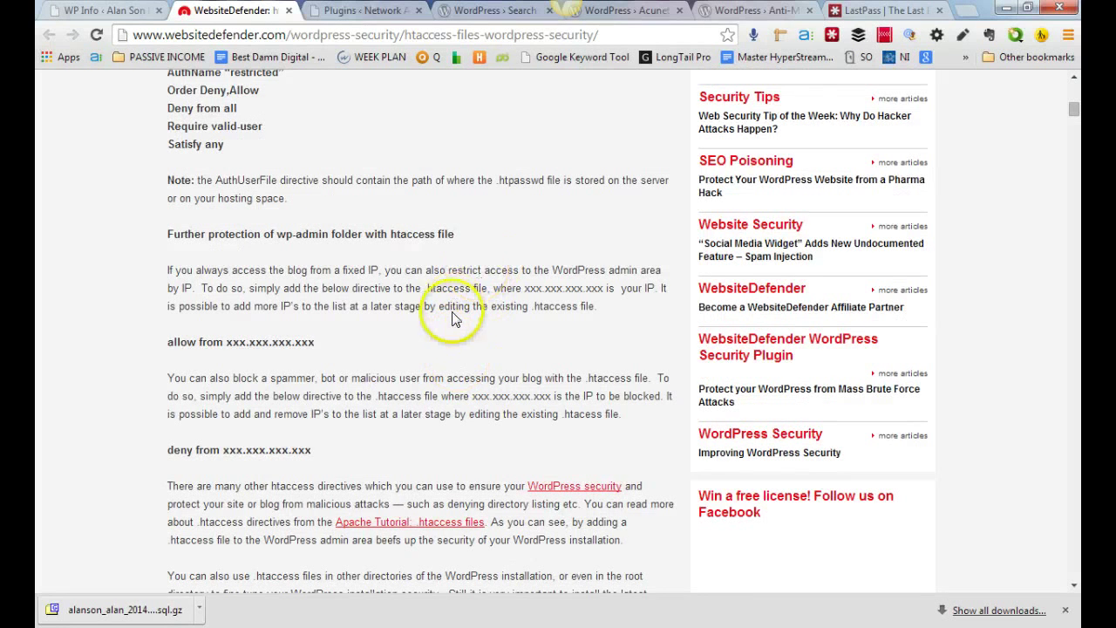
{"action": "scroll", "coordinate": [453, 319], "scroll_direction": "up", "scroll_amount": 4}
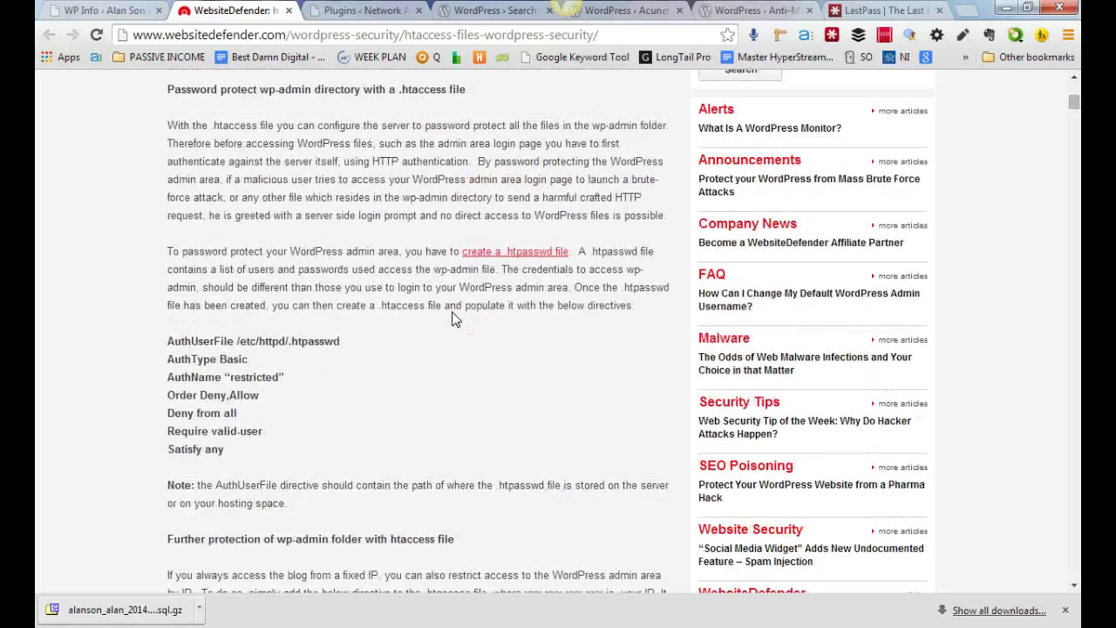
{"action": "scroll", "coordinate": [453, 319], "scroll_direction": "down", "scroll_amount": 2}
{"action": "scroll", "coordinate": [453, 319], "scroll_direction": "up", "scroll_amount": 1}
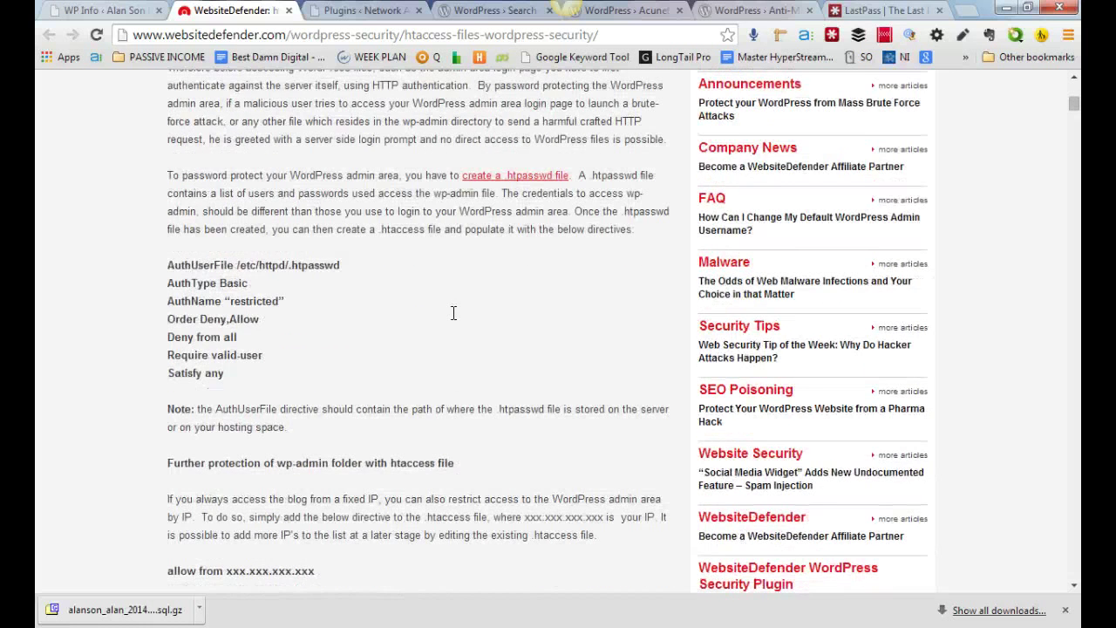
{"action": "scroll", "coordinate": [453, 313], "scroll_direction": "down", "scroll_amount": 6}
{"action": "scroll", "coordinate": [453, 313], "scroll_direction": "up", "scroll_amount": 3}
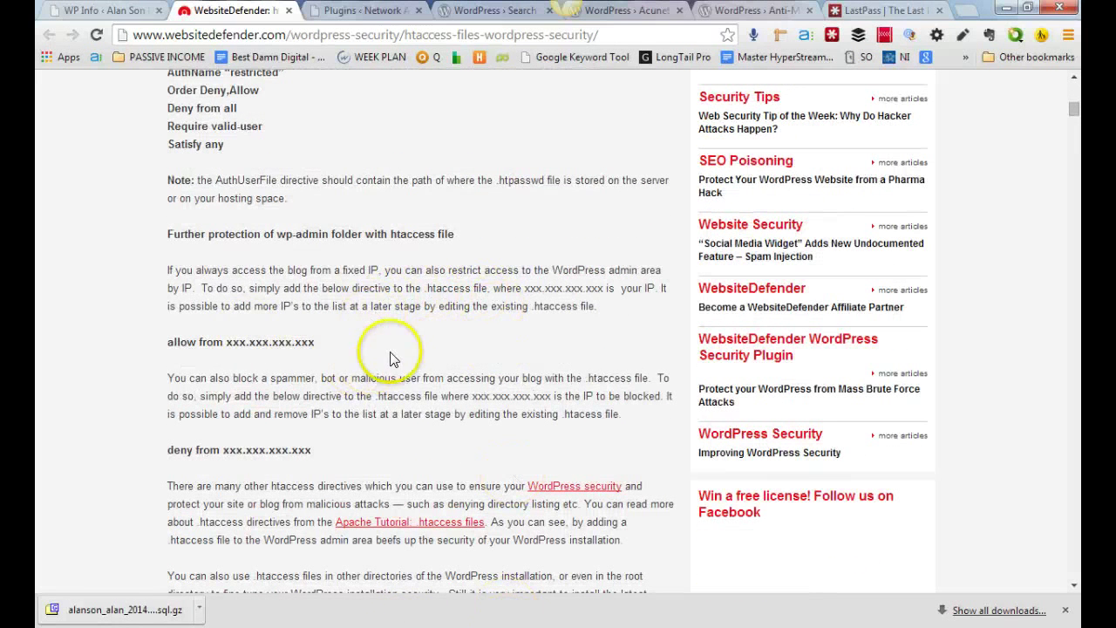
{"action": "scroll", "coordinate": [403, 349], "scroll_direction": "down", "scroll_amount": 1}
Return to the WordPress Info page and read the scan report's entry about the .htaccess file in the wp-admin directory
{"action": "key", "text": "ctrl+shift+Tab"}
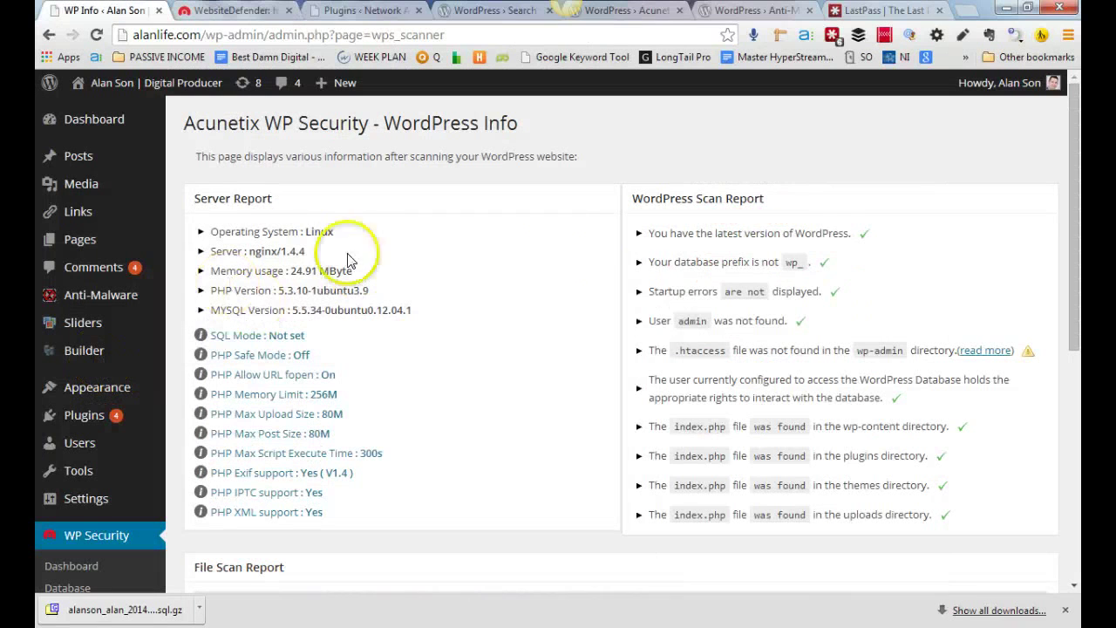
{"action": "double_click", "coordinate": [659, 350]}
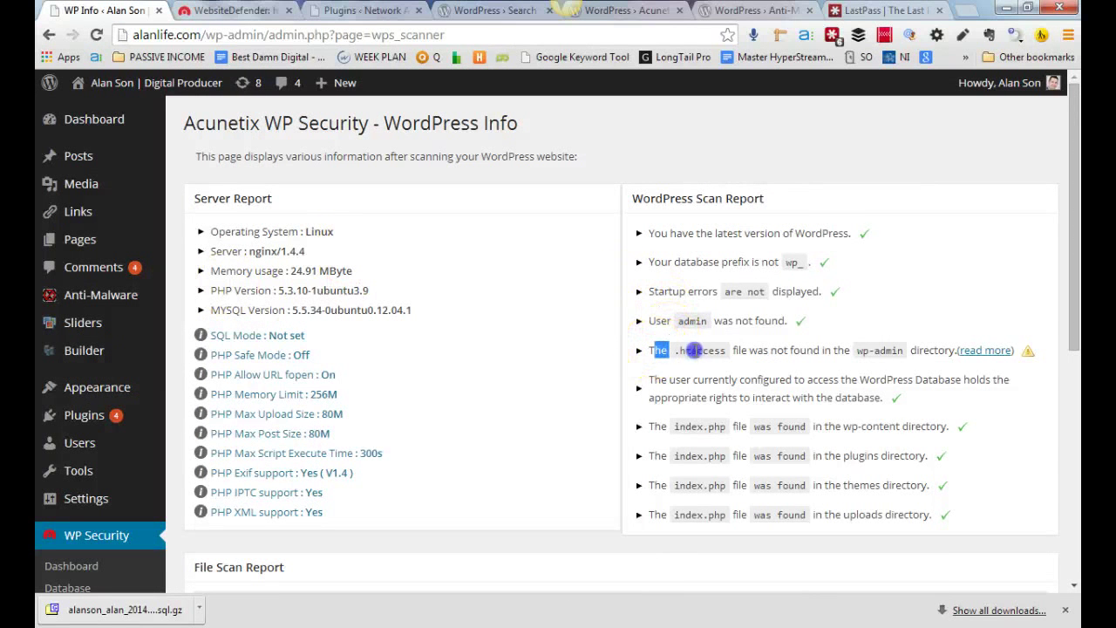
{"action": "left_click_drag", "start_coordinate": [789, 349], "coordinate": [926, 349]}
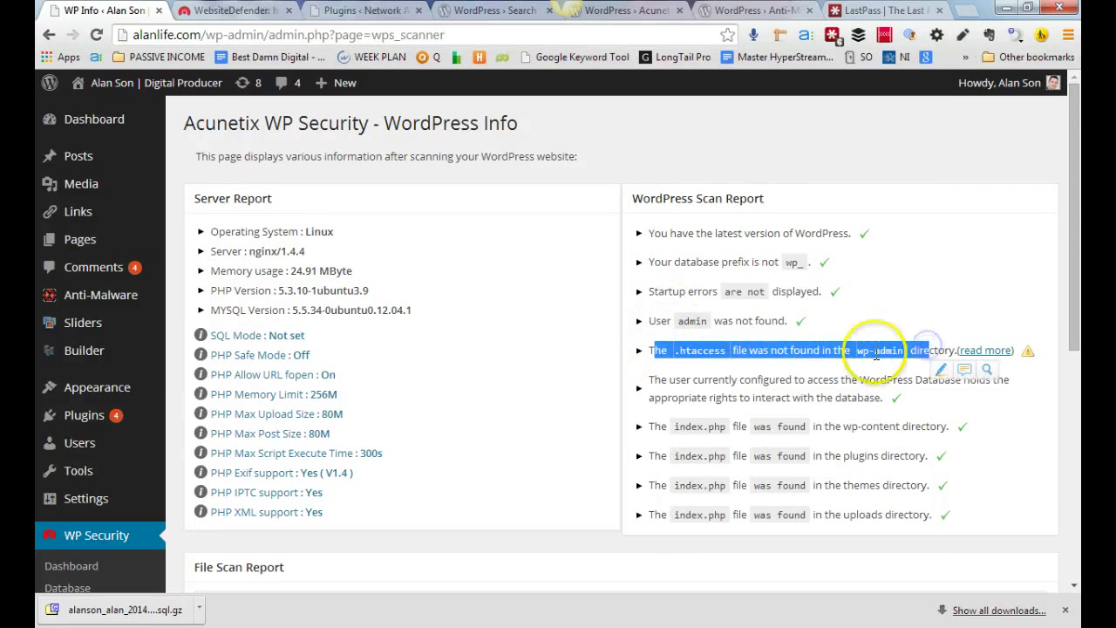
{"action": "left_click", "coordinate": [875, 351]}
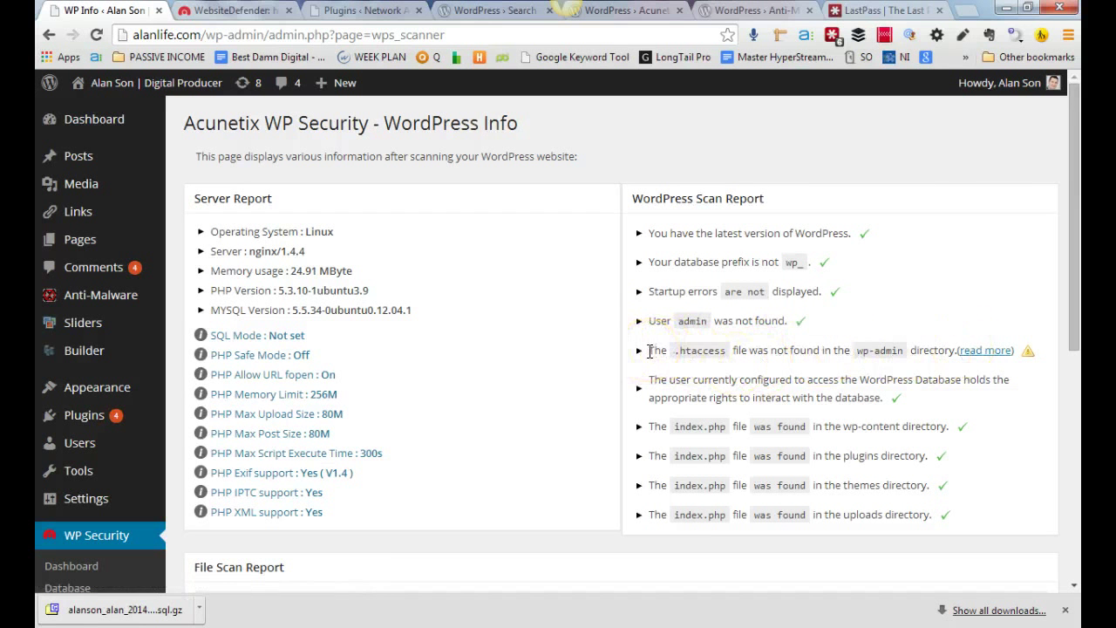
{"action": "left_click_drag", "start_coordinate": [662, 350], "coordinate": [774, 350]}
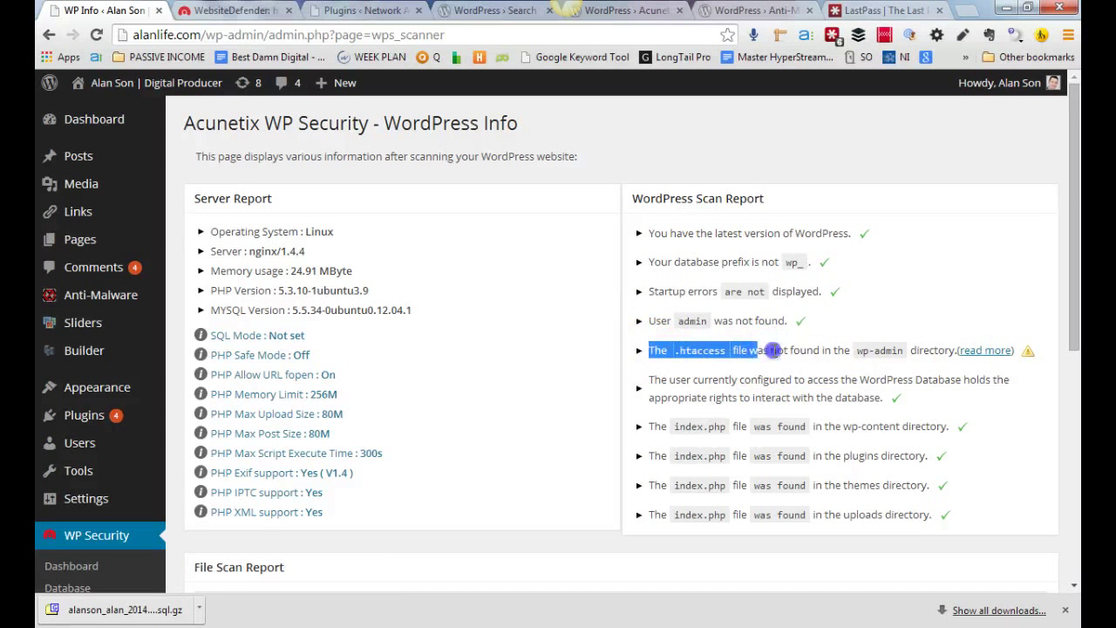
{"action": "left_click", "coordinate": [874, 349]}
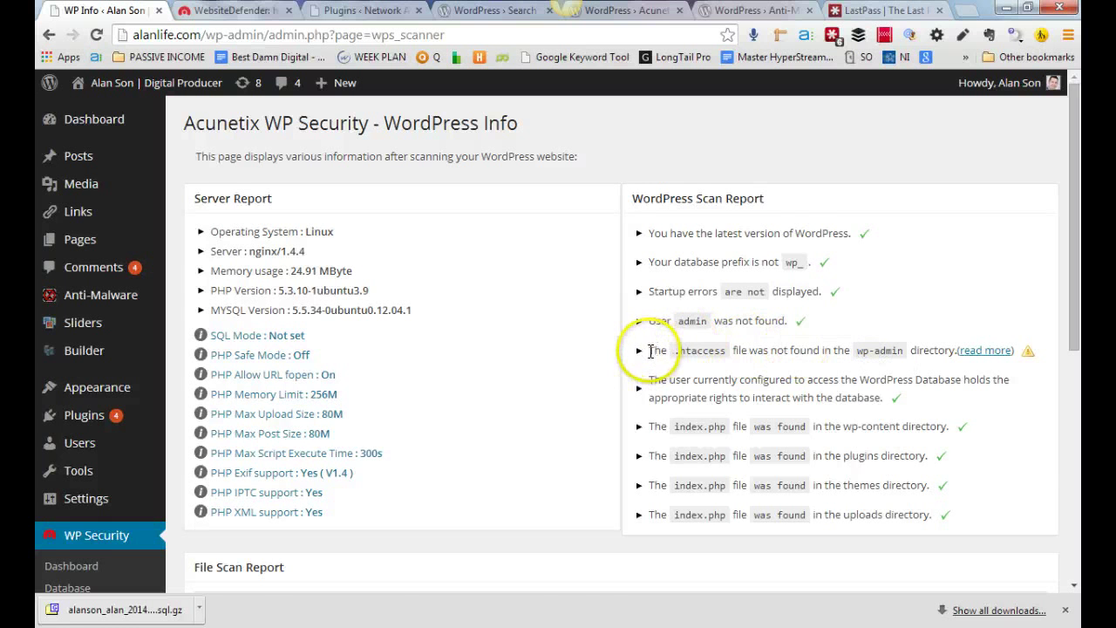
Read the scan report's entries on the database user's rights and the index.php file in the wp-content directory
{"action": "scroll", "coordinate": [651, 351], "scroll_direction": "down", "scroll_amount": 1}
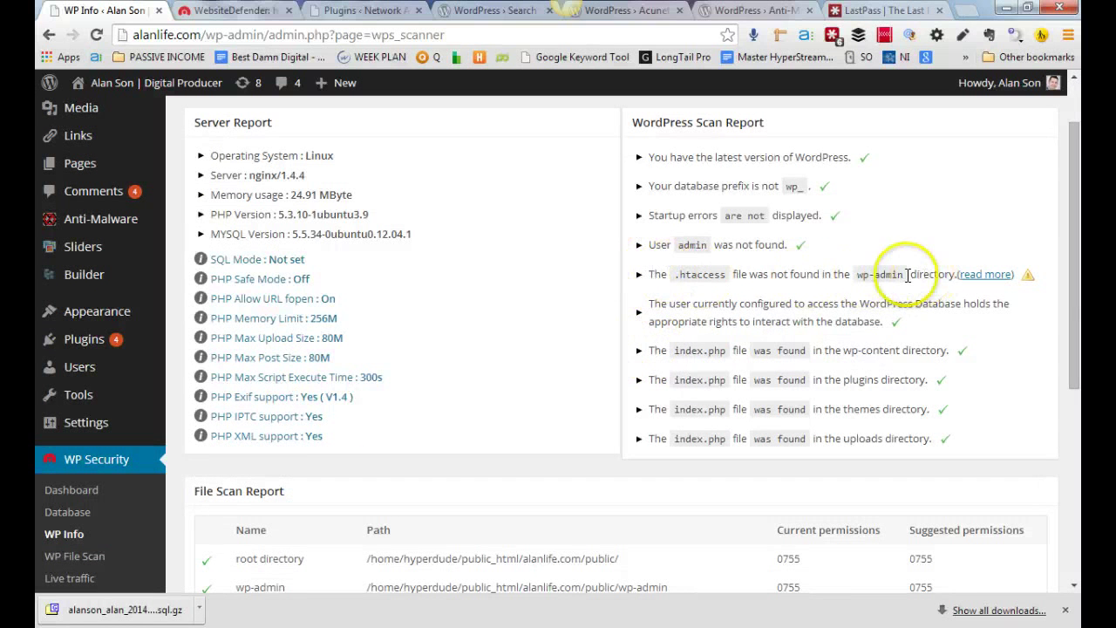
{"action": "left_click", "coordinate": [648, 307]}
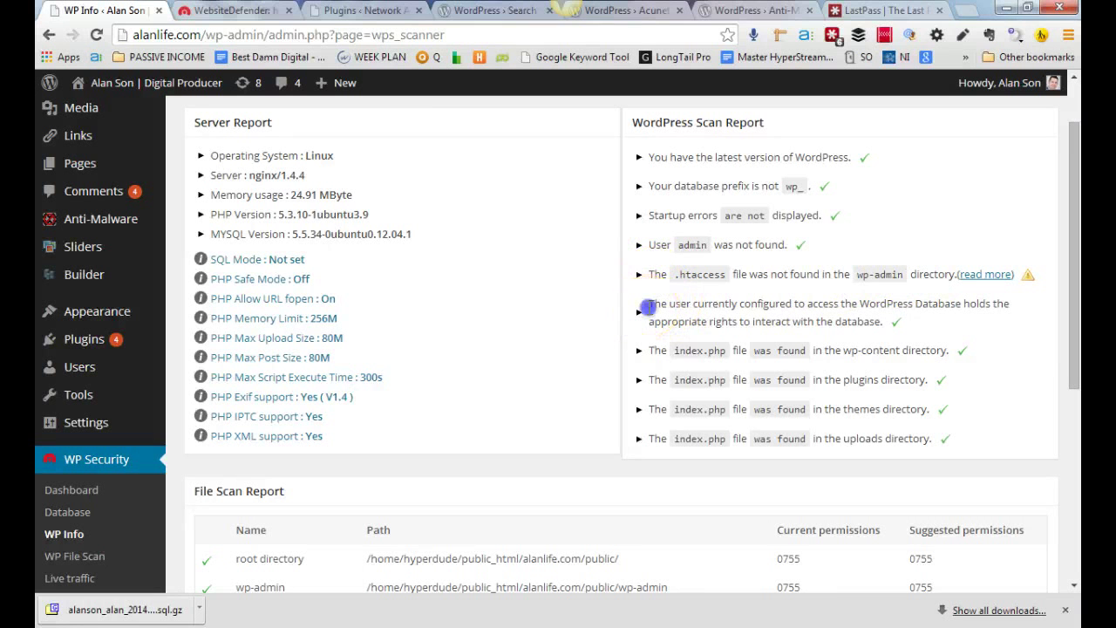
{"action": "left_click_drag", "start_coordinate": [649, 306], "coordinate": [663, 307]}
{"action": "left_click", "coordinate": [649, 303]}
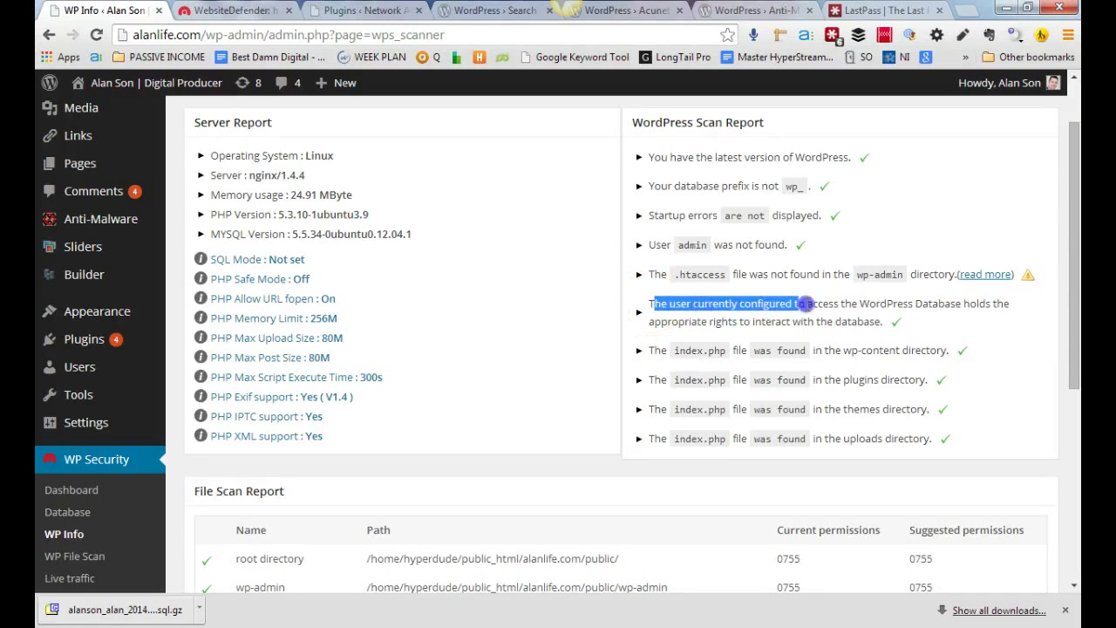
{"action": "left_click", "coordinate": [922, 305]}
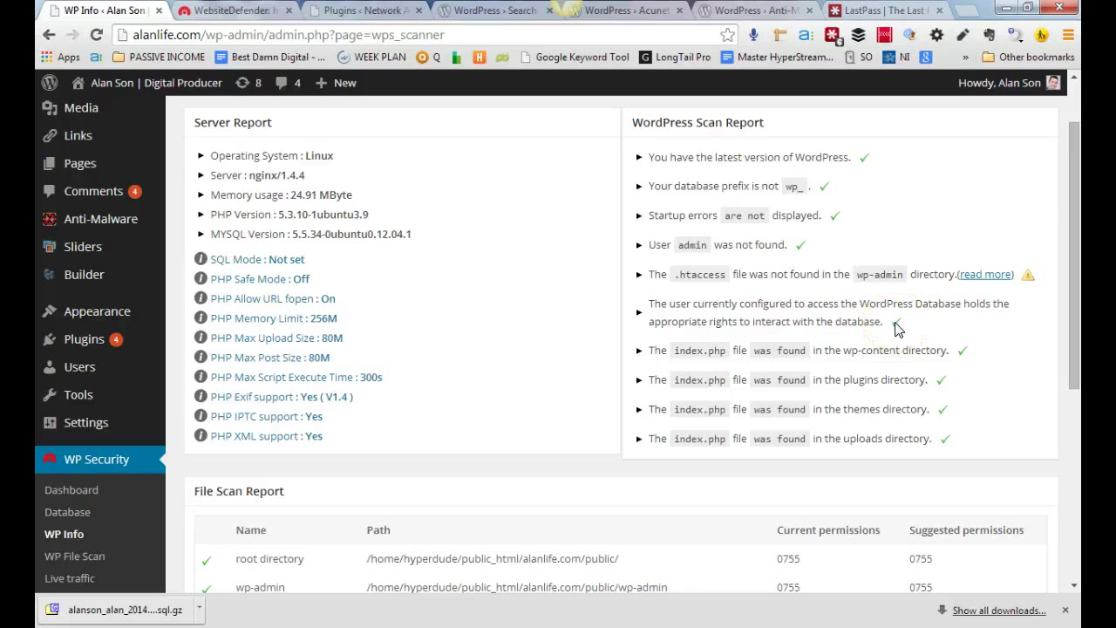
{"action": "left_click_drag", "start_coordinate": [715, 322], "coordinate": [820, 324]}
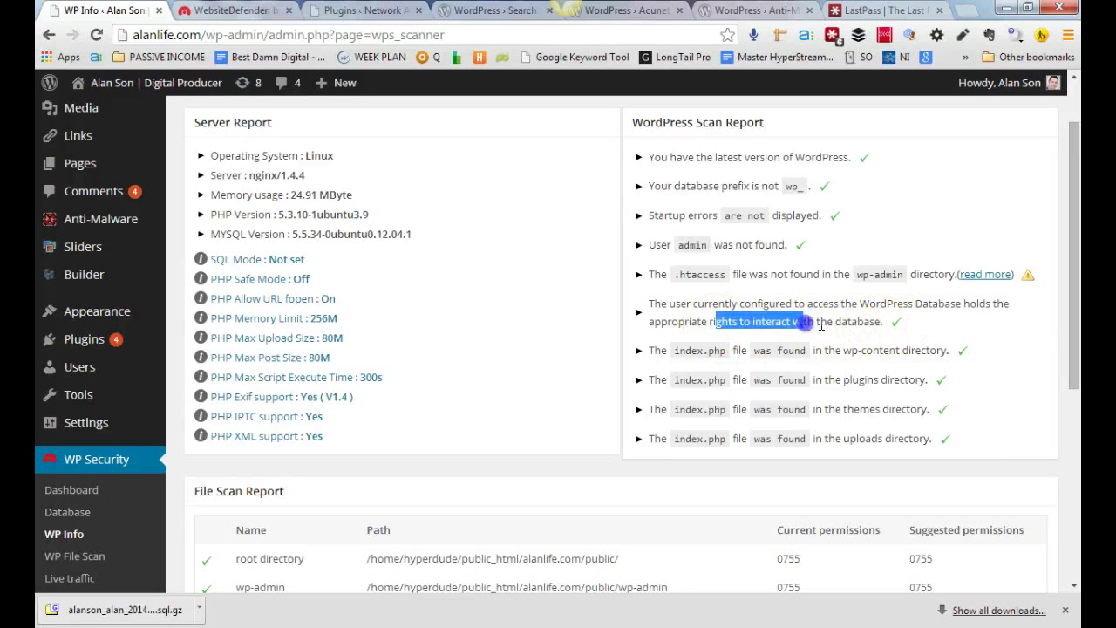
{"action": "left_click", "coordinate": [824, 325]}
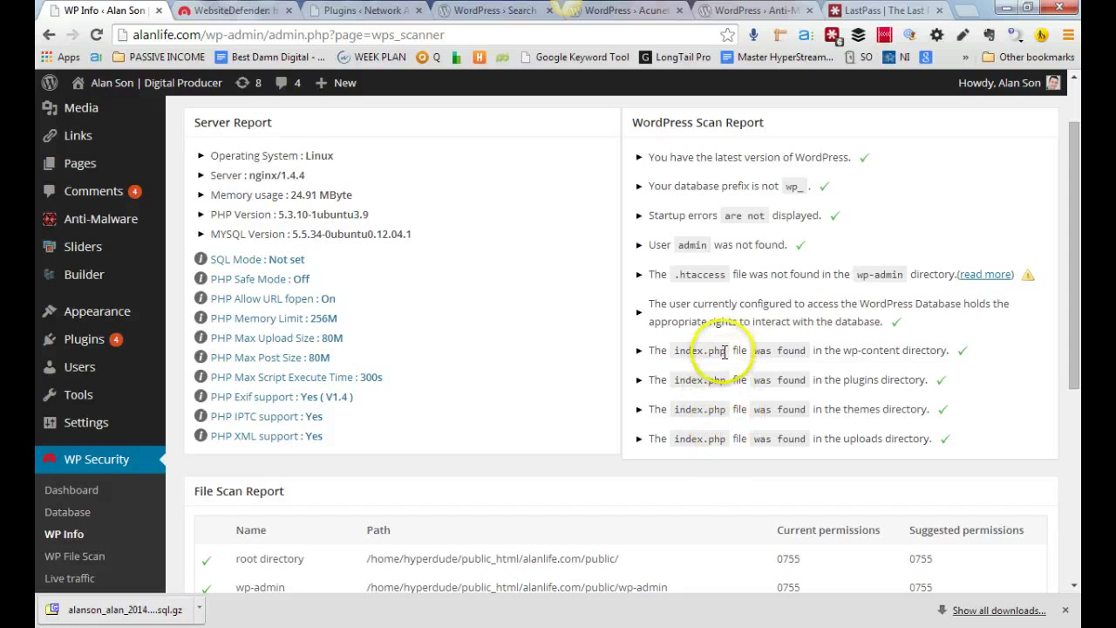
{"action": "left_click_drag", "start_coordinate": [724, 351], "coordinate": [673, 351]}
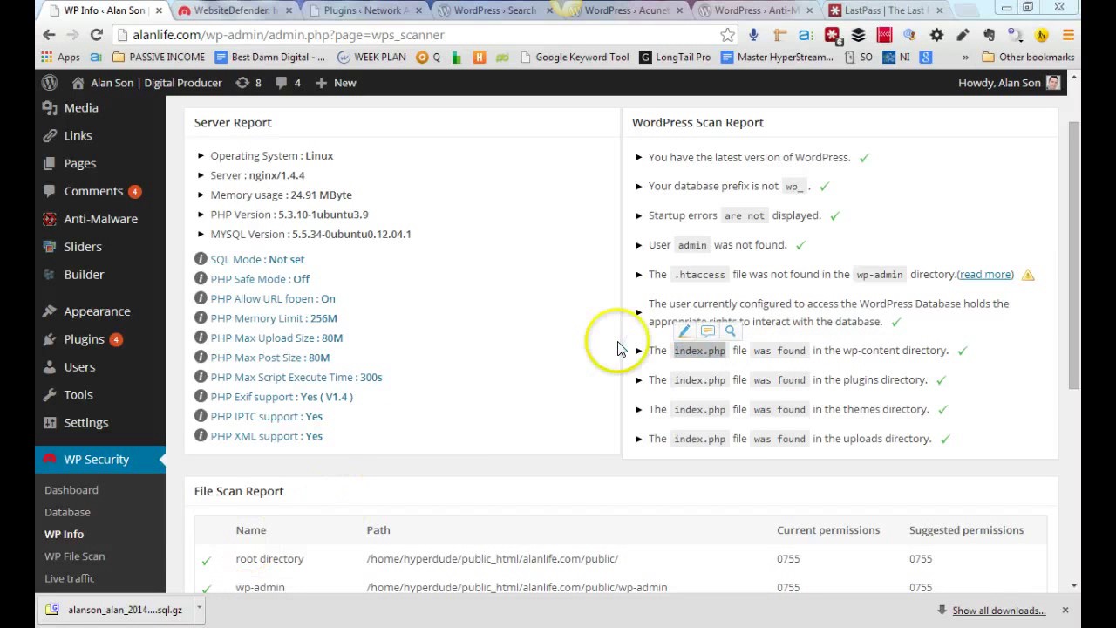
Switch to WinSCP and log in to the web server using its saved site entry
{"action": "left_click", "coordinate": [517, 420]}
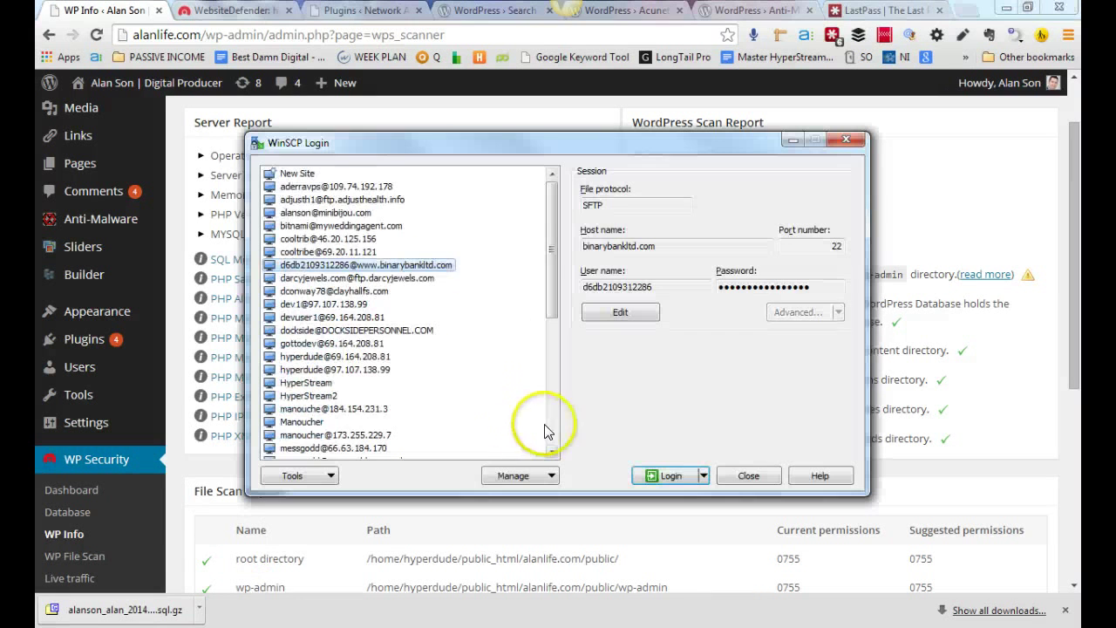
{"action": "left_click_drag", "start_coordinate": [551, 231], "coordinate": [582, 254]}
{"action": "double_click", "coordinate": [423, 329]}
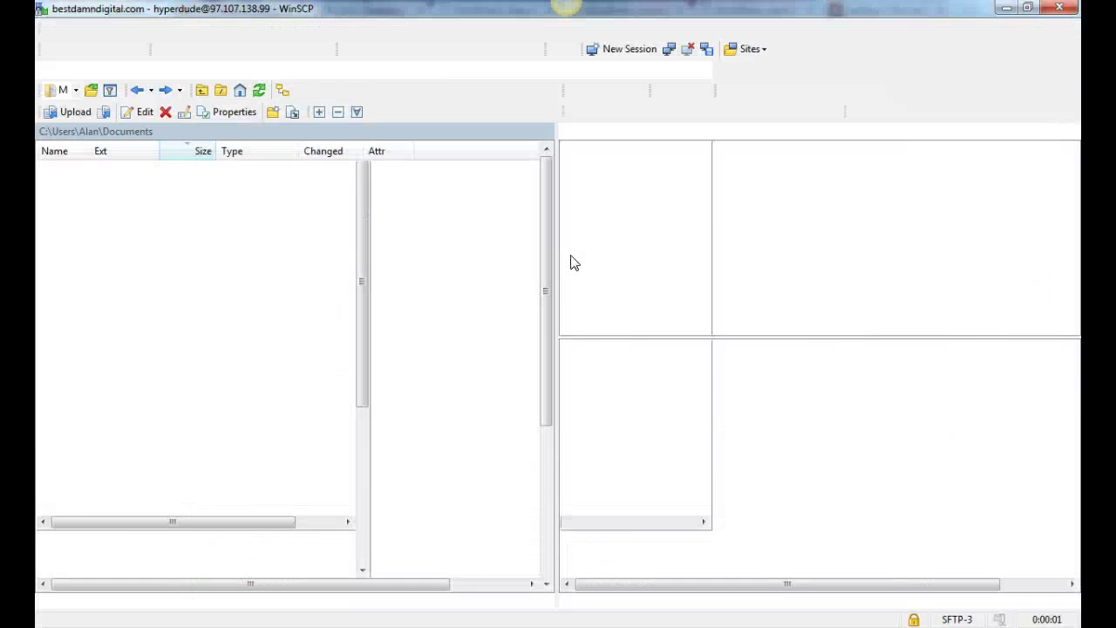
{"action": "left_click", "coordinate": [593, 361]}
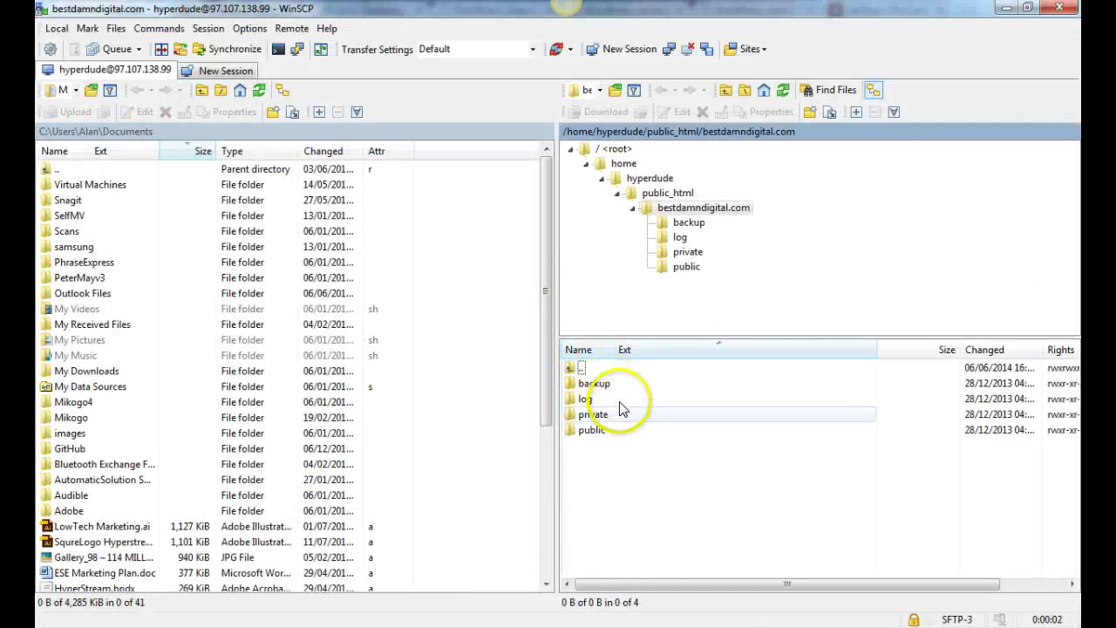
Browse the server's public_html directory and open the public folder of alanlife.com
{"action": "left_click", "coordinate": [628, 195]}
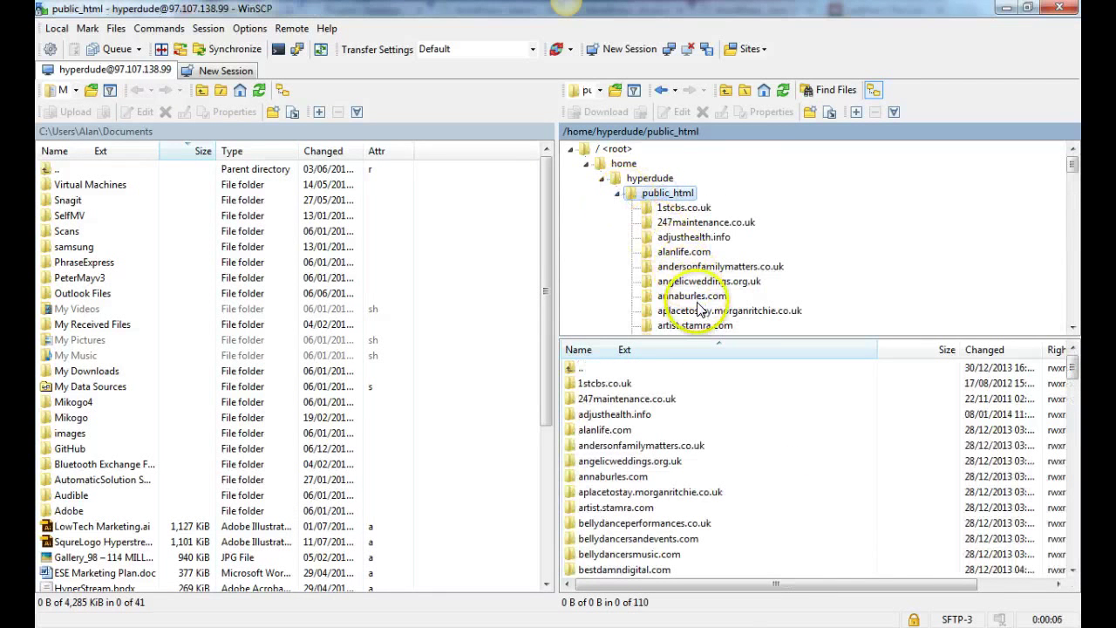
{"action": "scroll", "coordinate": [688, 261], "scroll_direction": "down", "scroll_amount": 4}
{"action": "left_click", "coordinate": [632, 207]}
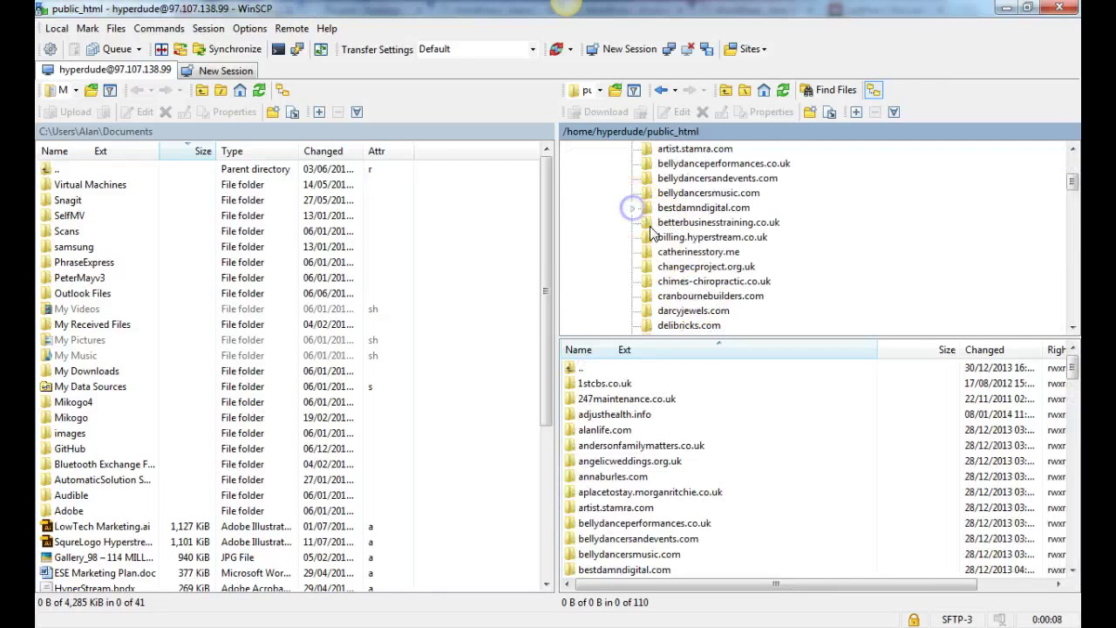
{"action": "scroll", "coordinate": [663, 244], "scroll_direction": "down", "scroll_amount": 10}
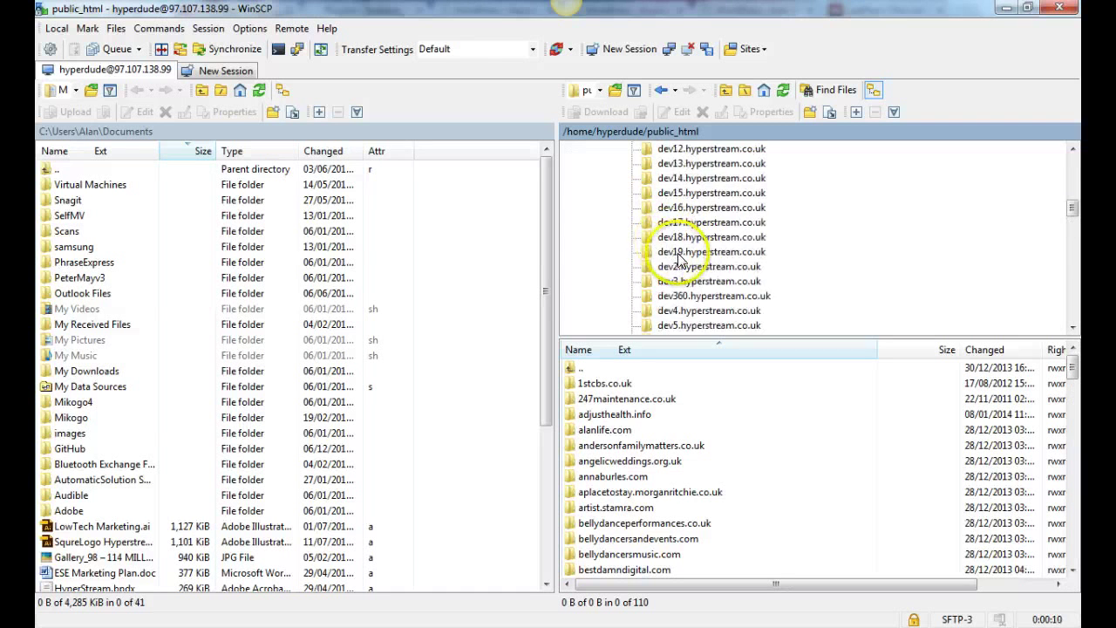
{"action": "scroll", "coordinate": [679, 260], "scroll_direction": "up", "scroll_amount": 15}
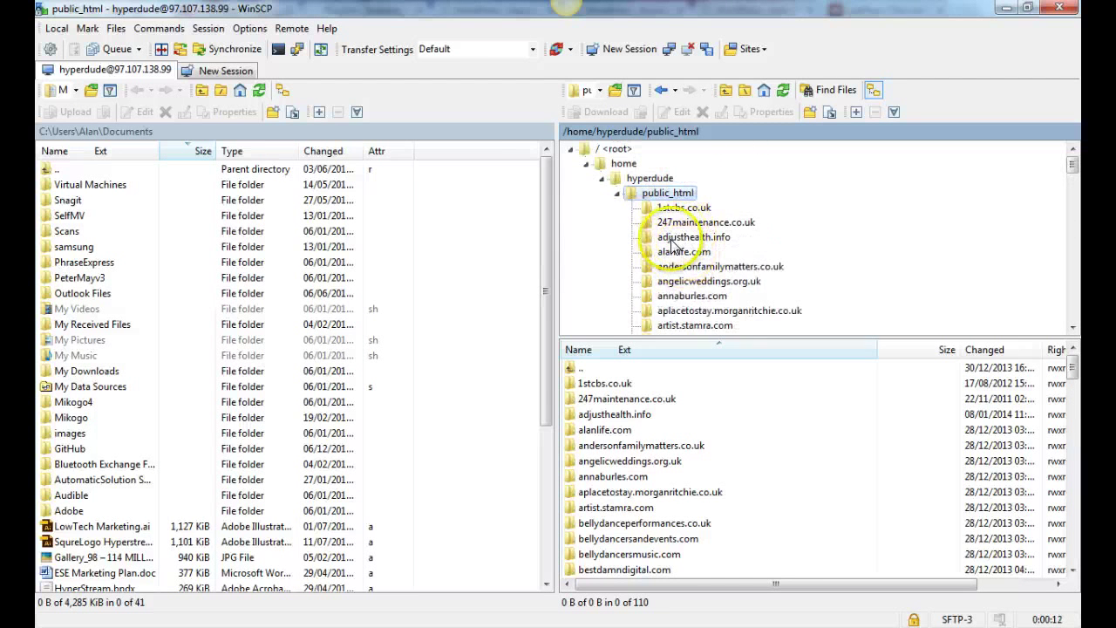
{"action": "double_click", "coordinate": [676, 251]}
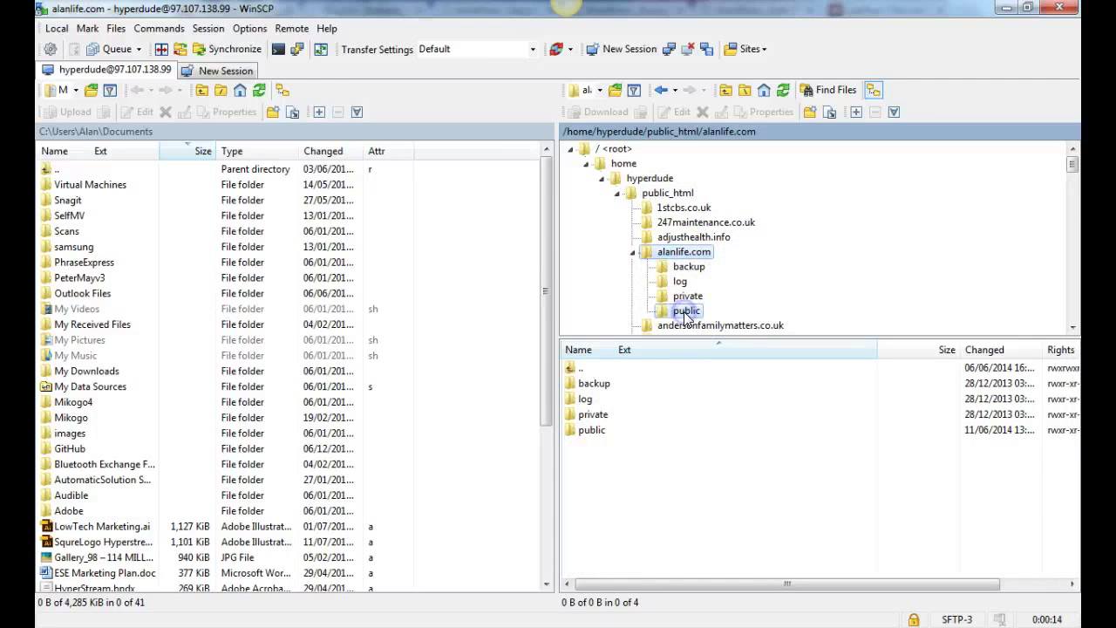
{"action": "double_click", "coordinate": [686, 311]}
Open the uploads folder inside wp-content and locate its index.php file
{"action": "left_click", "coordinate": [636, 459]}
{"action": "scroll", "coordinate": [671, 493], "scroll_direction": "down", "scroll_amount": 1}
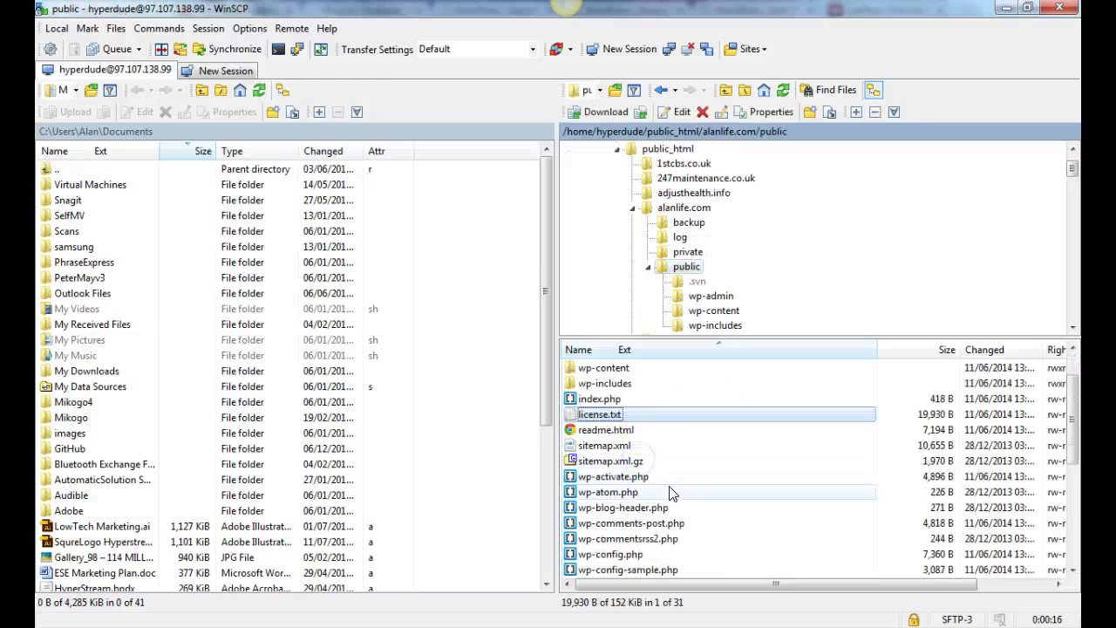
{"action": "double_click", "coordinate": [621, 368]}
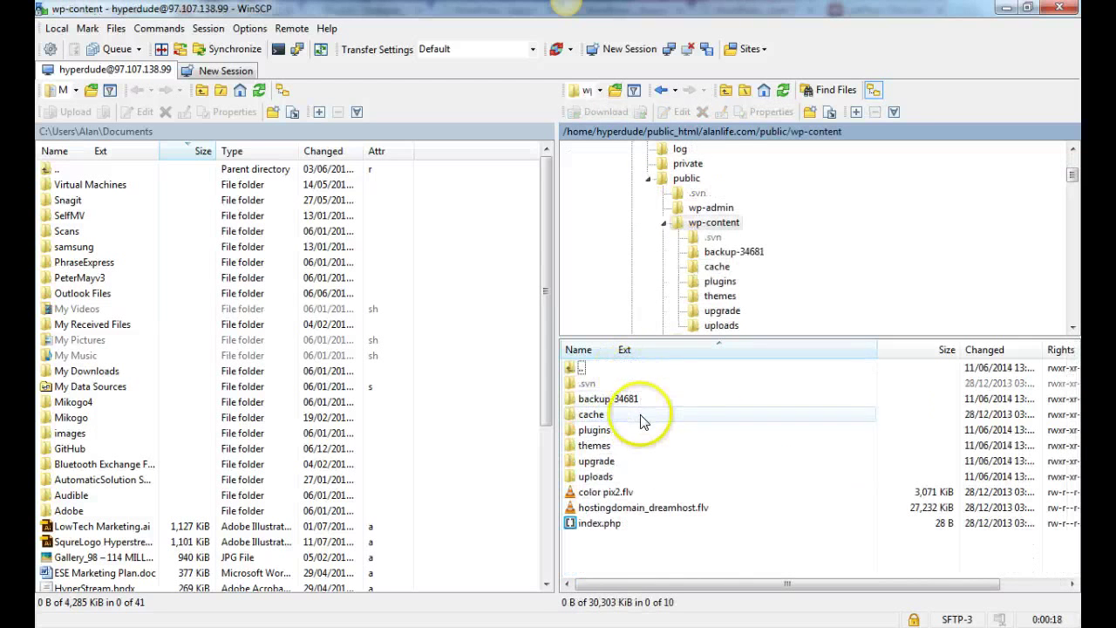
{"action": "double_click", "coordinate": [612, 477]}
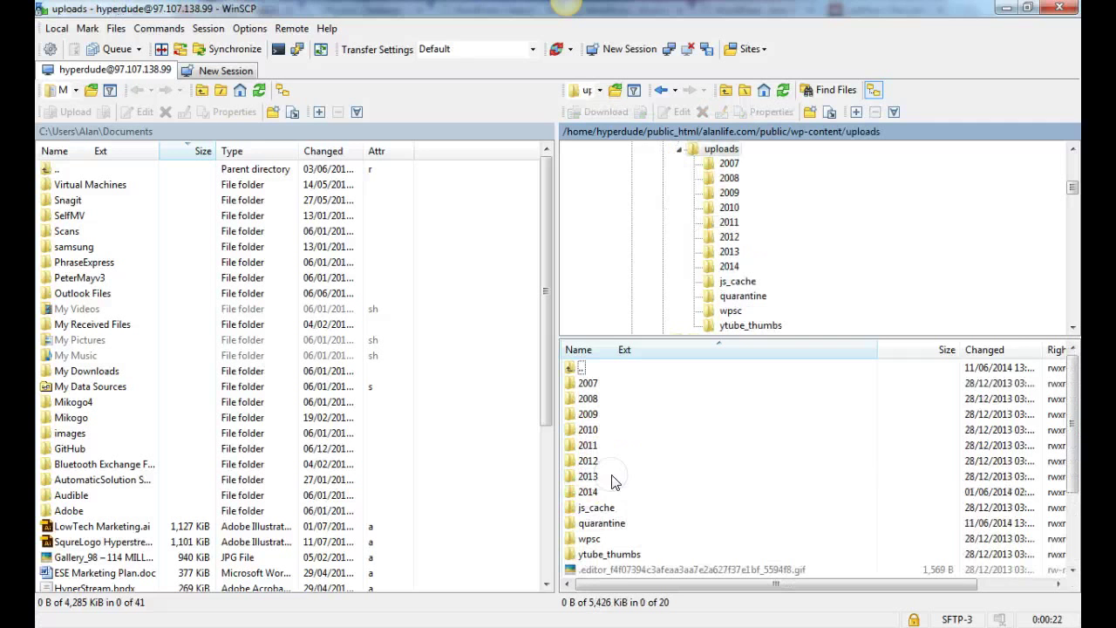
{"action": "scroll", "coordinate": [643, 491], "scroll_direction": "down", "scroll_amount": 2}
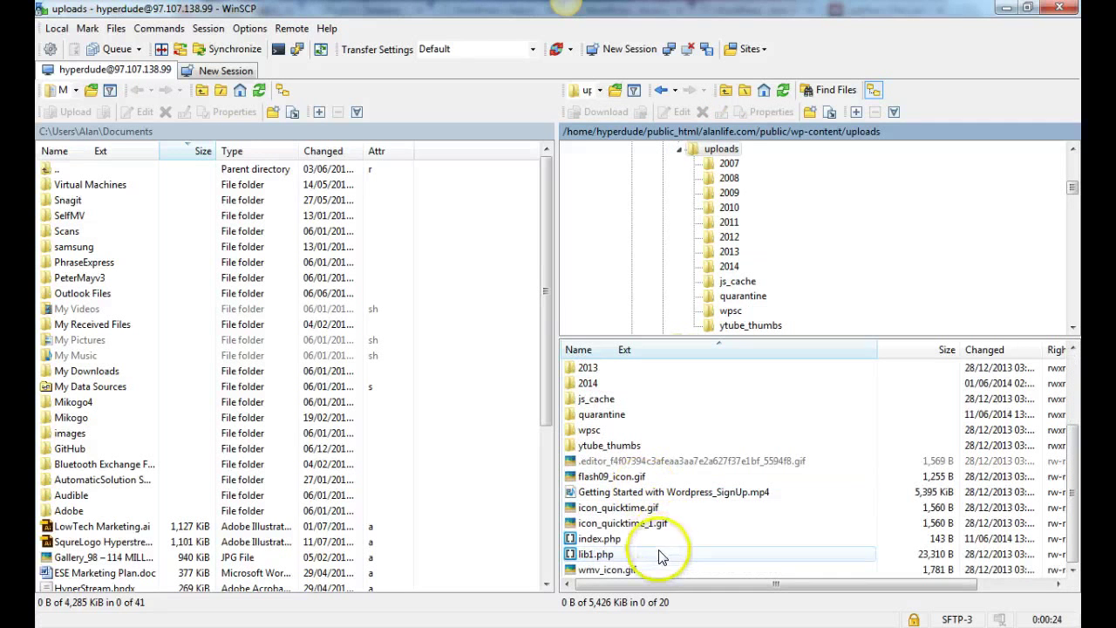
Open the index.php file of the uploads folder for editing
{"action": "right_click", "coordinate": [591, 541]}
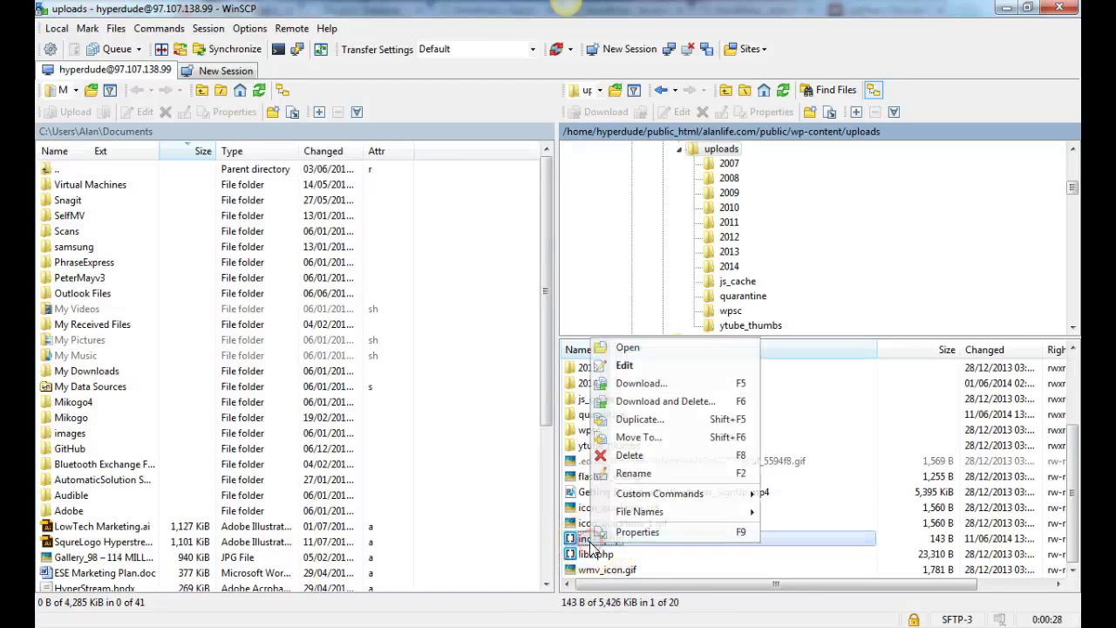
{"action": "left_click", "coordinate": [580, 539]}
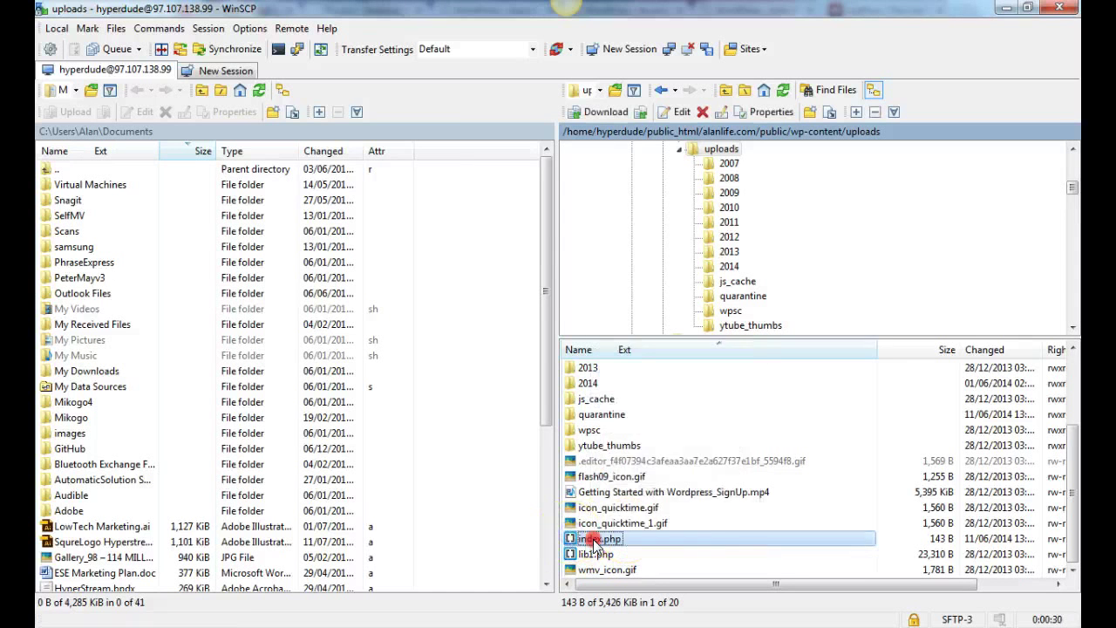
{"action": "right_click", "coordinate": [594, 538]}
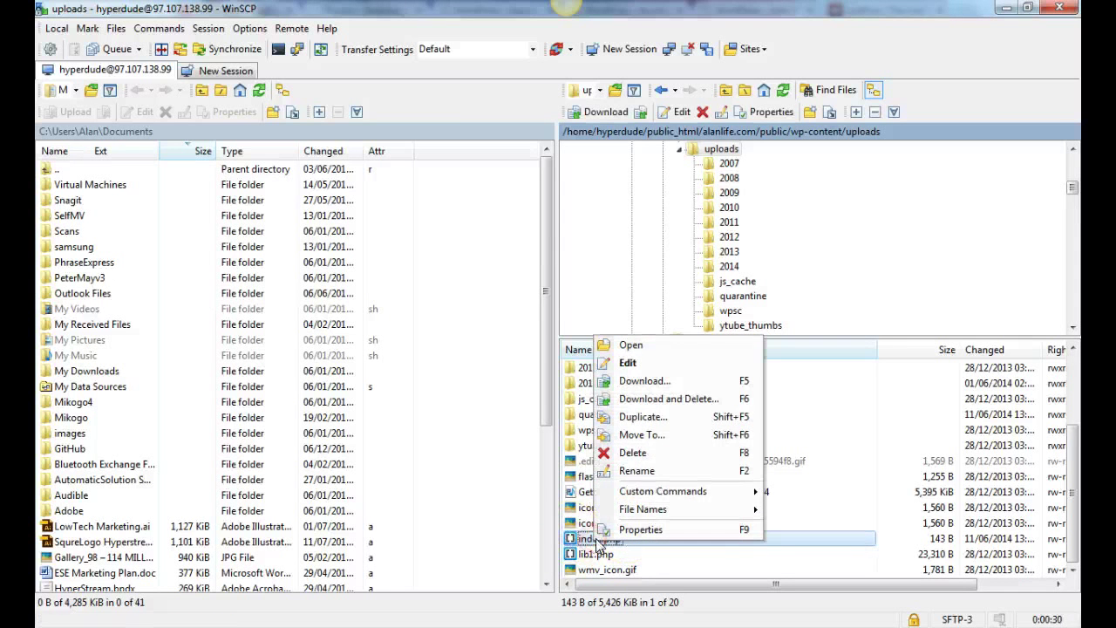
{"action": "left_click", "coordinate": [664, 361]}
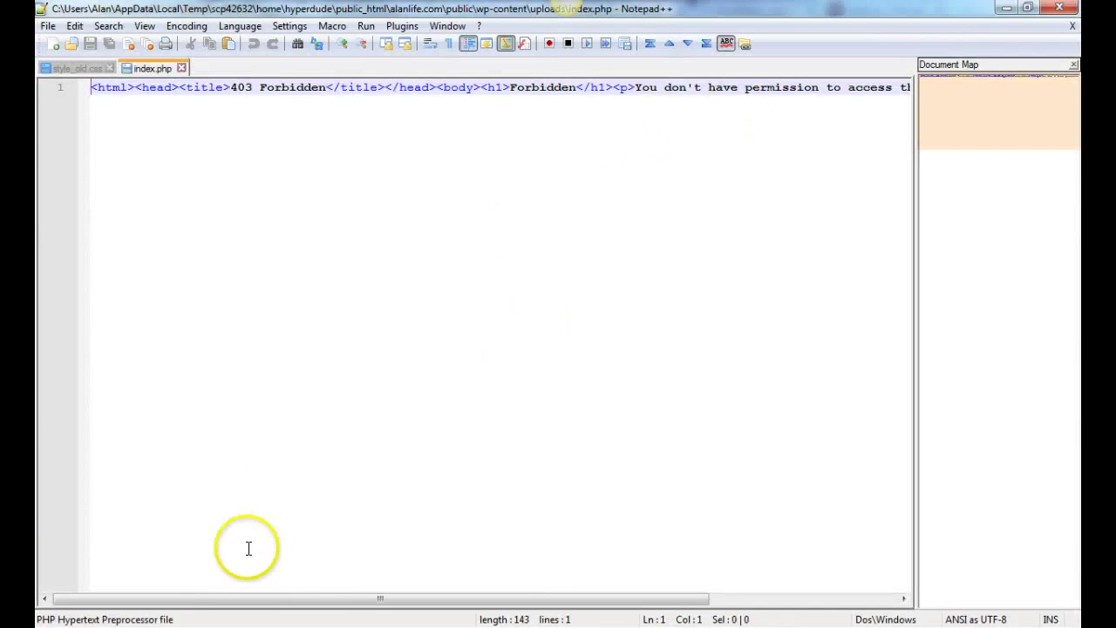
Read the full line of HTML in index.php from start to end and close the editor
{"action": "left_click", "coordinate": [225, 600]}
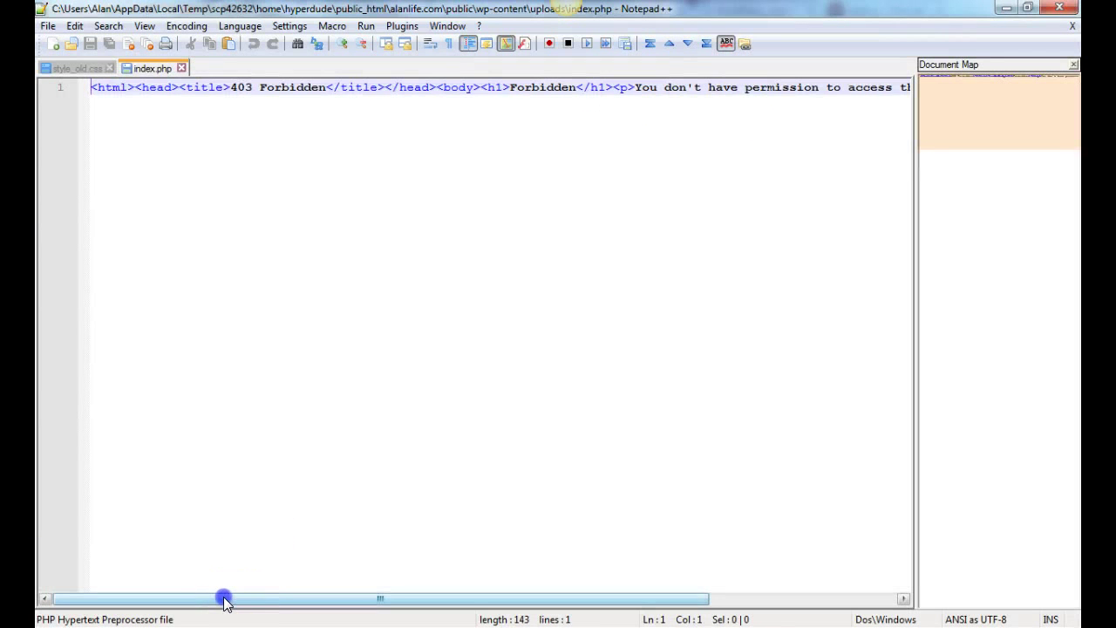
{"action": "left_click_drag", "start_coordinate": [225, 600], "coordinate": [537, 607]}
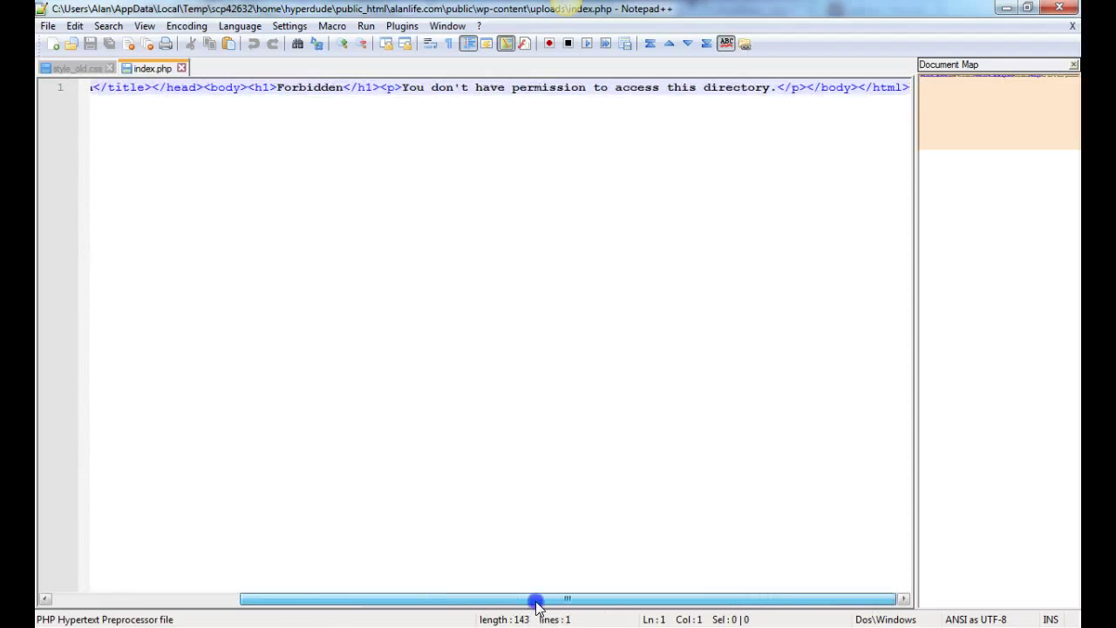
{"action": "left_click_drag", "start_coordinate": [537, 607], "coordinate": [130, 568]}
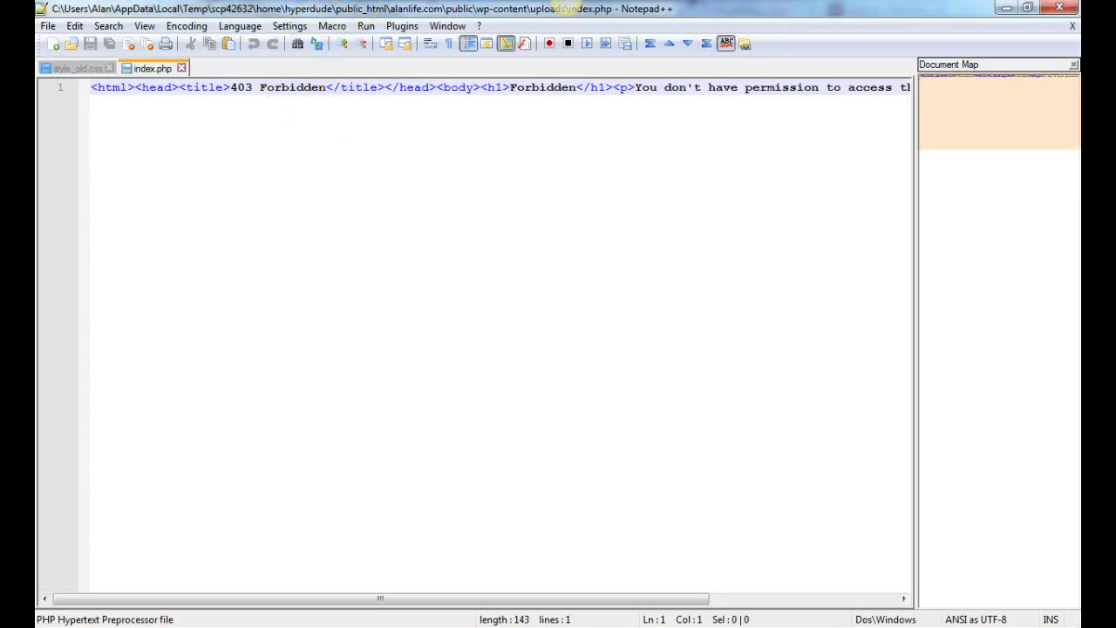
{"action": "key", "text": "alt+F4"}
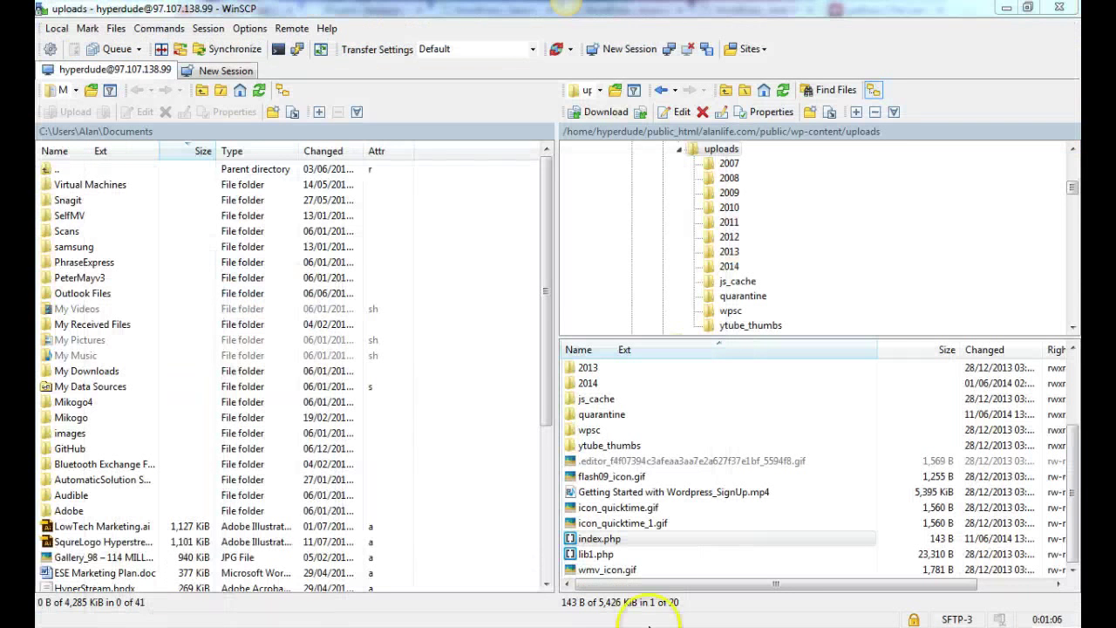
{"action": "left_click", "coordinate": [680, 538]}
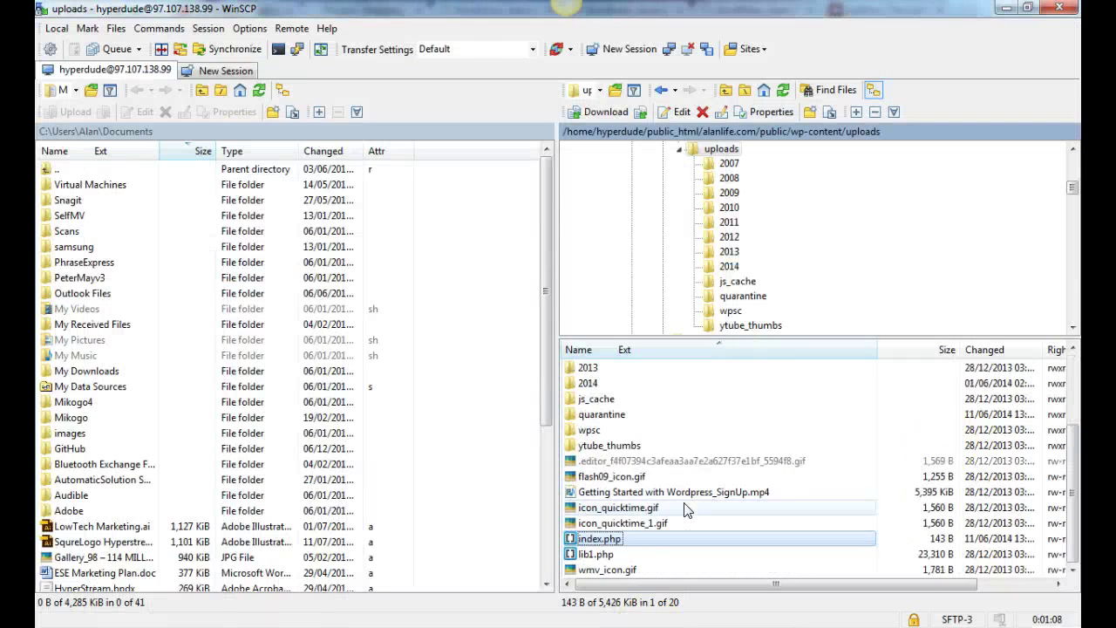
{"action": "right_click", "coordinate": [603, 539]}
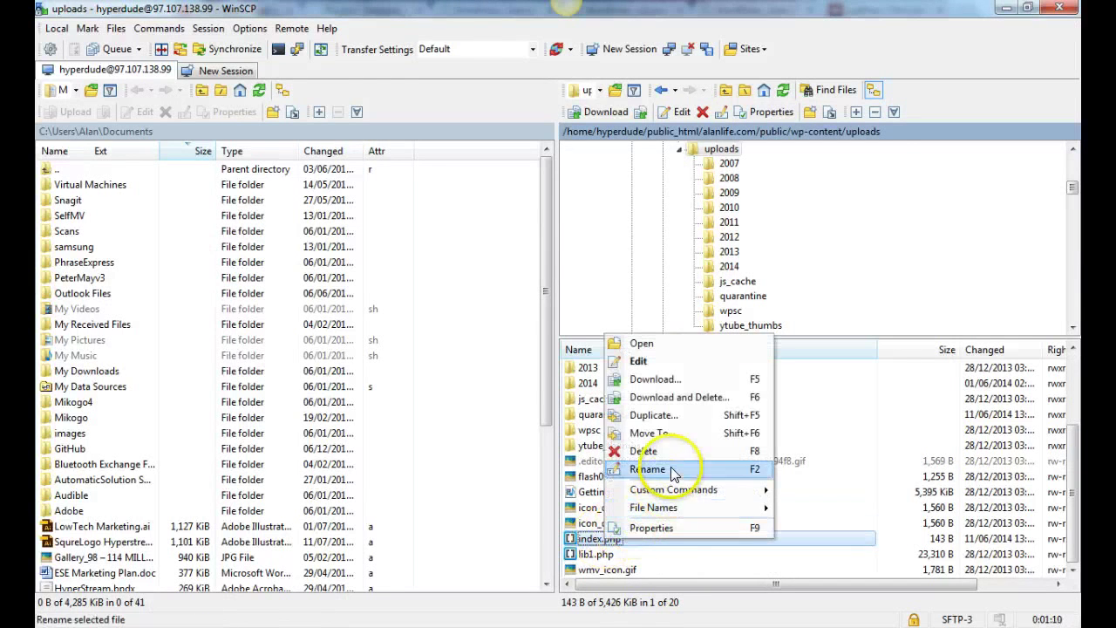
{"action": "left_click_drag", "start_coordinate": [561, 8], "coordinate": [518, 157]}
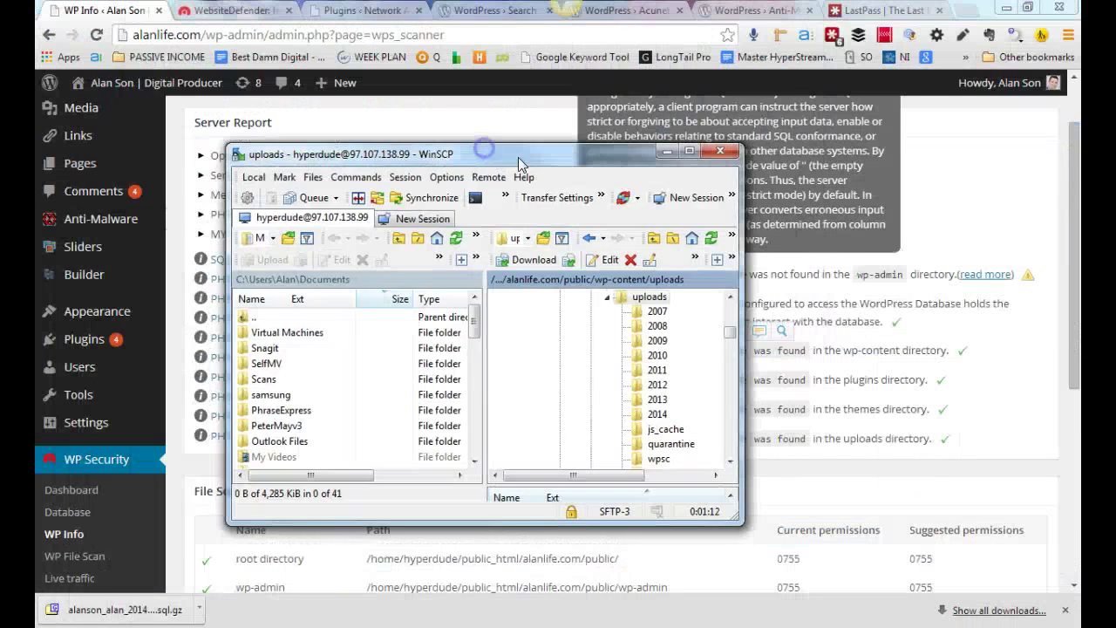
{"action": "double_click", "coordinate": [518, 156]}
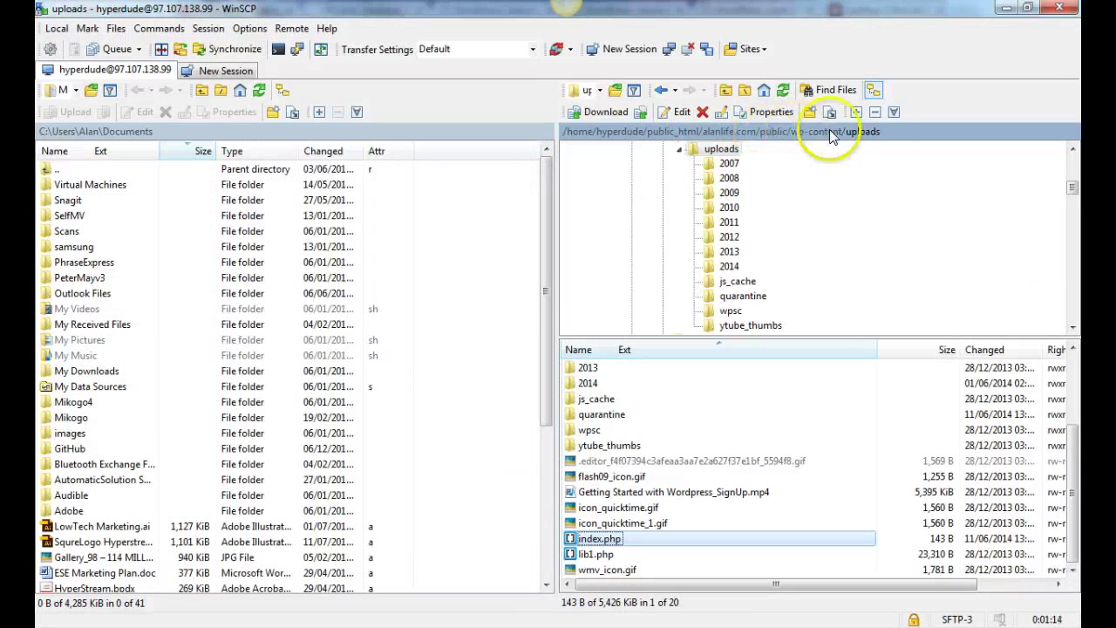
{"action": "left_click", "coordinate": [833, 135]}
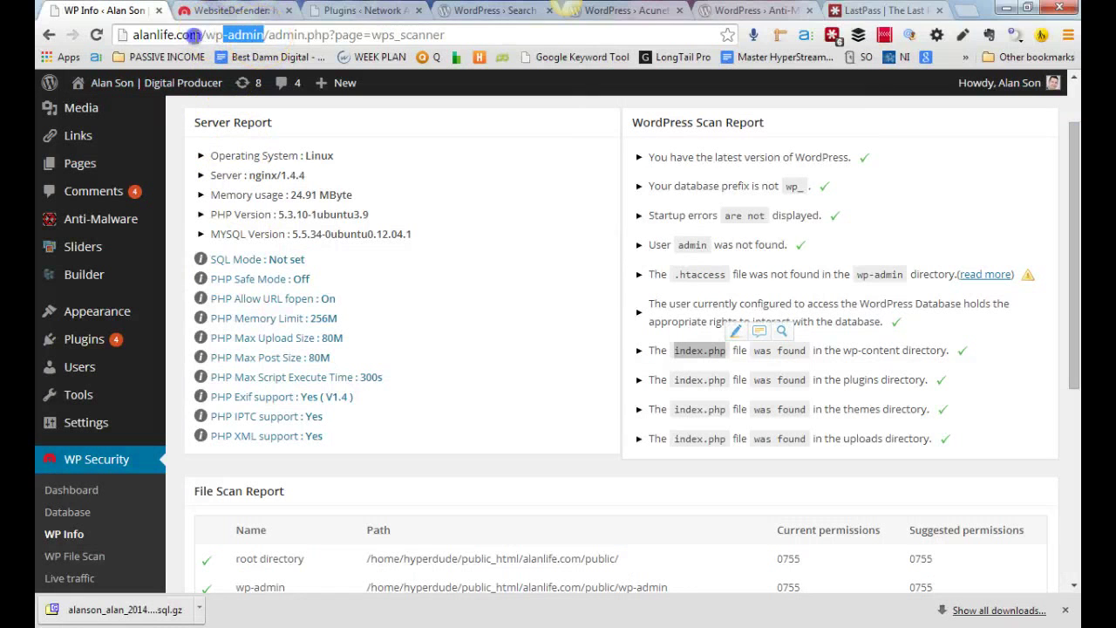
Copy the alanlife.com/wp-admin part of the WP Info page's address and paste it as the address of the WebsiteDefender page
{"action": "left_click_drag", "start_coordinate": [263, 35], "coordinate": [124, 34]}
{"action": "key", "text": "ctrl+c"}
{"action": "left_click", "coordinate": [225, 11]}
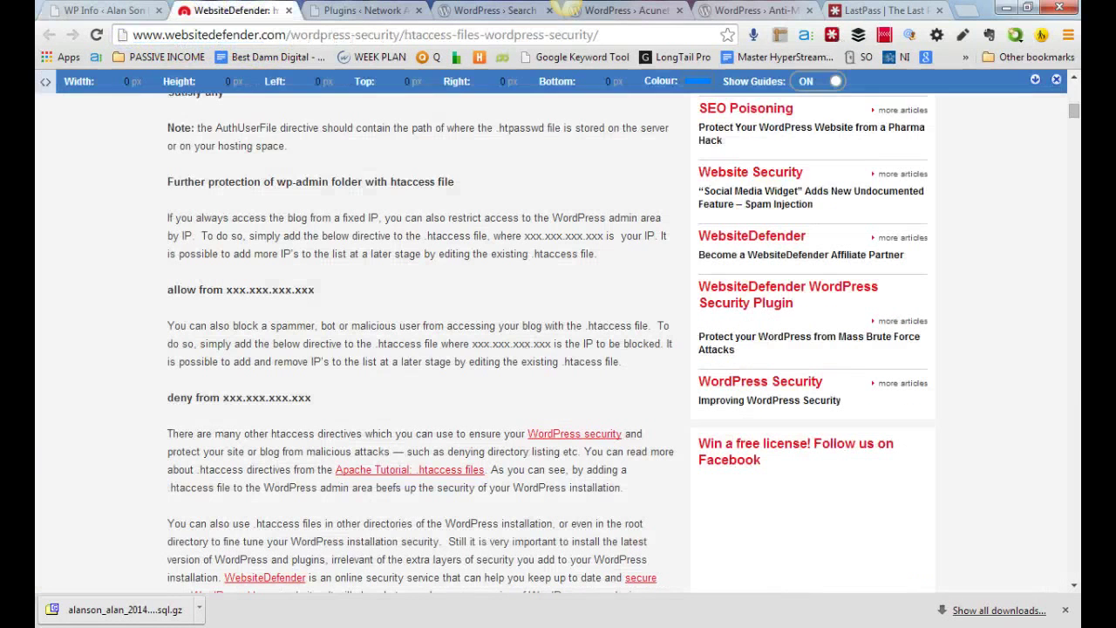
{"action": "left_click", "coordinate": [260, 35]}
{"action": "key", "text": "ctrl+v"}
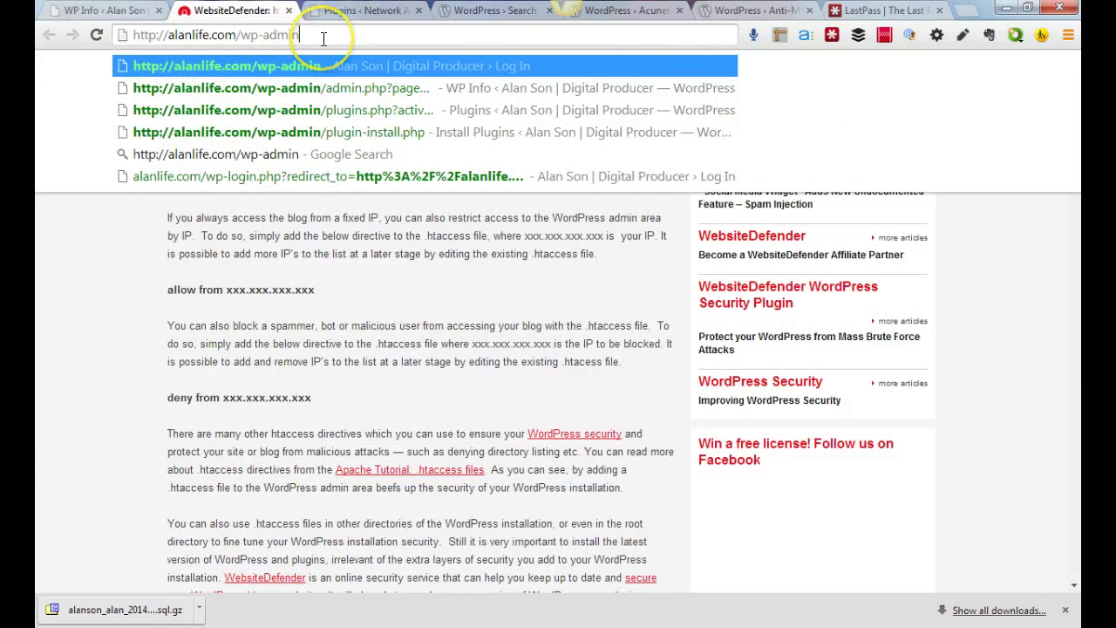
Change the pasted address to alanlife.com/wp-content/upload and load it
{"action": "key", "text": "BackSpace"}
{"action": "key", "text": "BackSpace"}
{"action": "key", "text": "BackSpace"}
{"action": "key", "text": "BackSpace"}
{"action": "key", "text": "BackSpace"}
{"action": "type", "text": "content/"}
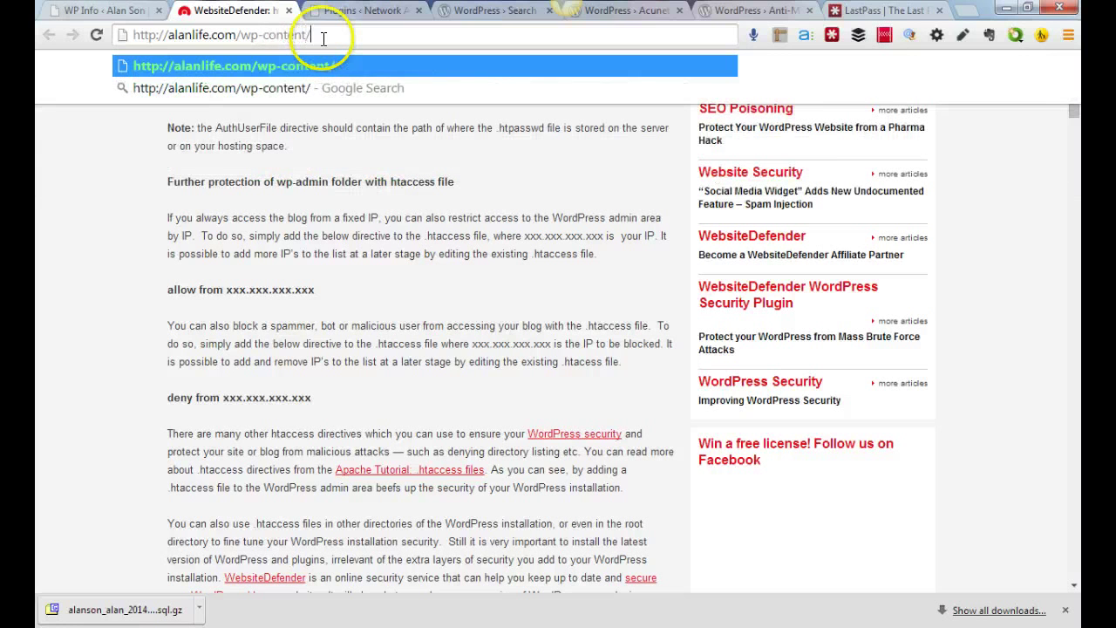
{"action": "type", "text": "upload"}
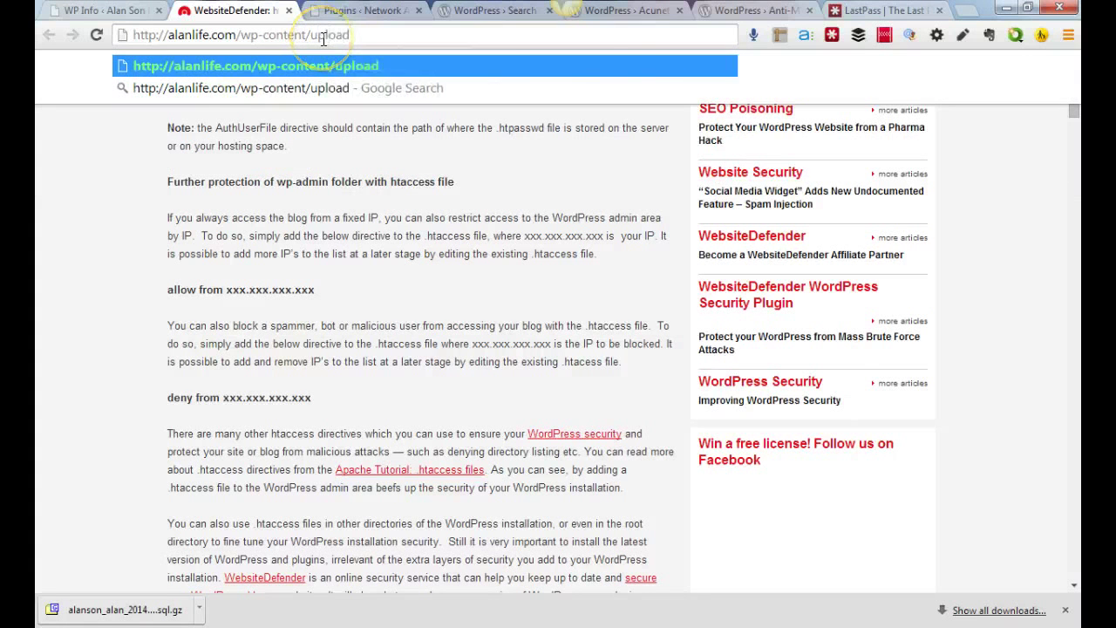
{"action": "key", "text": "Return"}
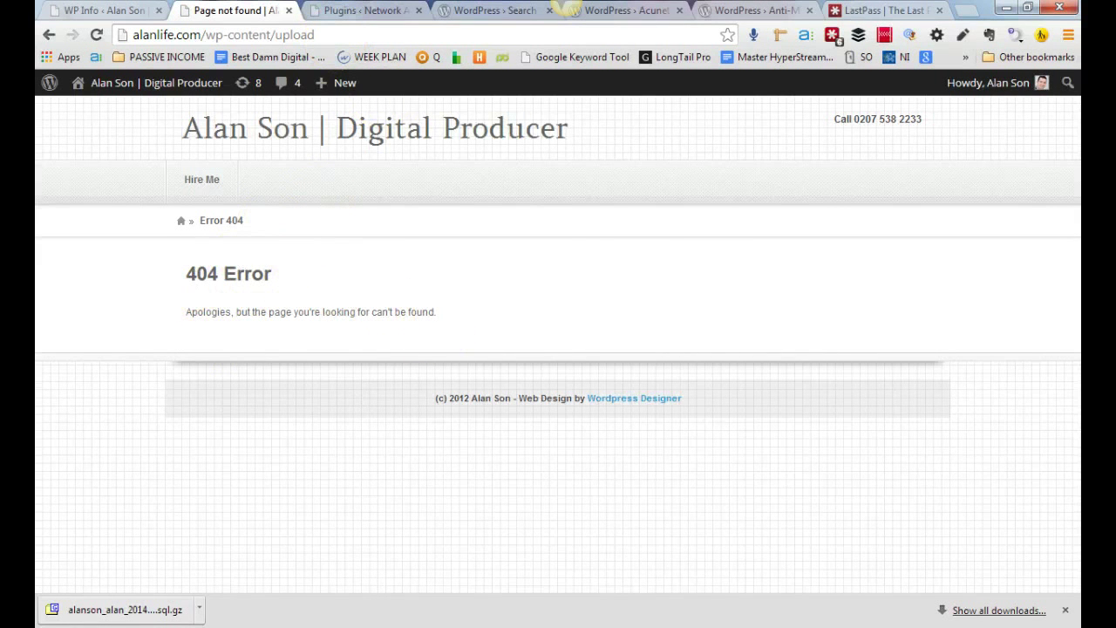
Switch to WinSCP and try to rename index.php in the uploads folder to _index.php, then abort the operation
{"action": "key", "text": "alt+Tab"}
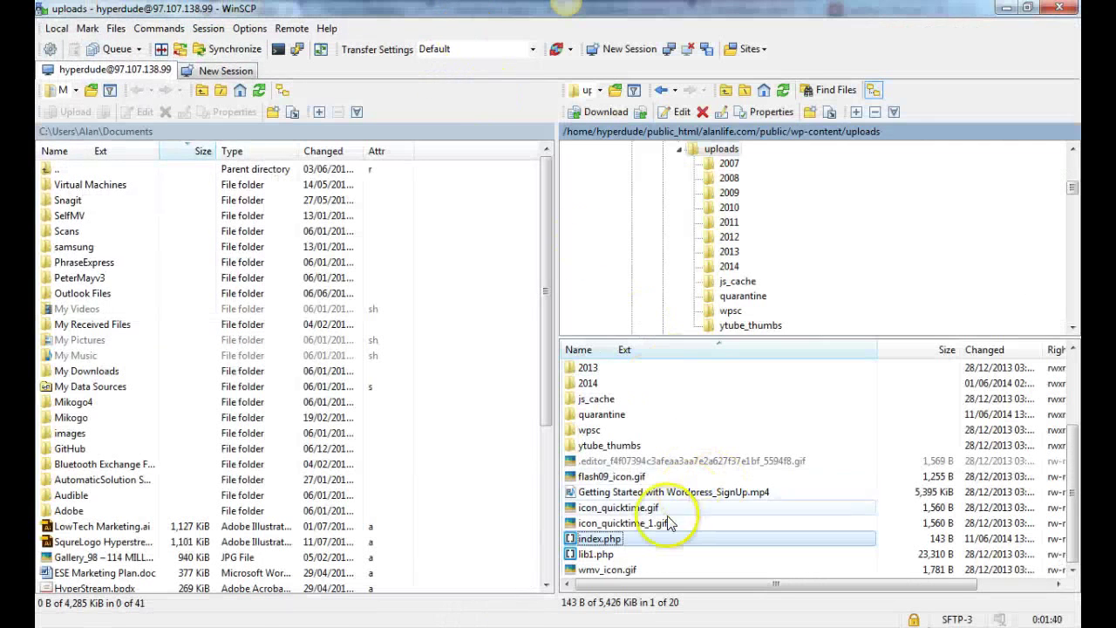
{"action": "right_click", "coordinate": [614, 538]}
{"action": "left_click", "coordinate": [652, 469]}
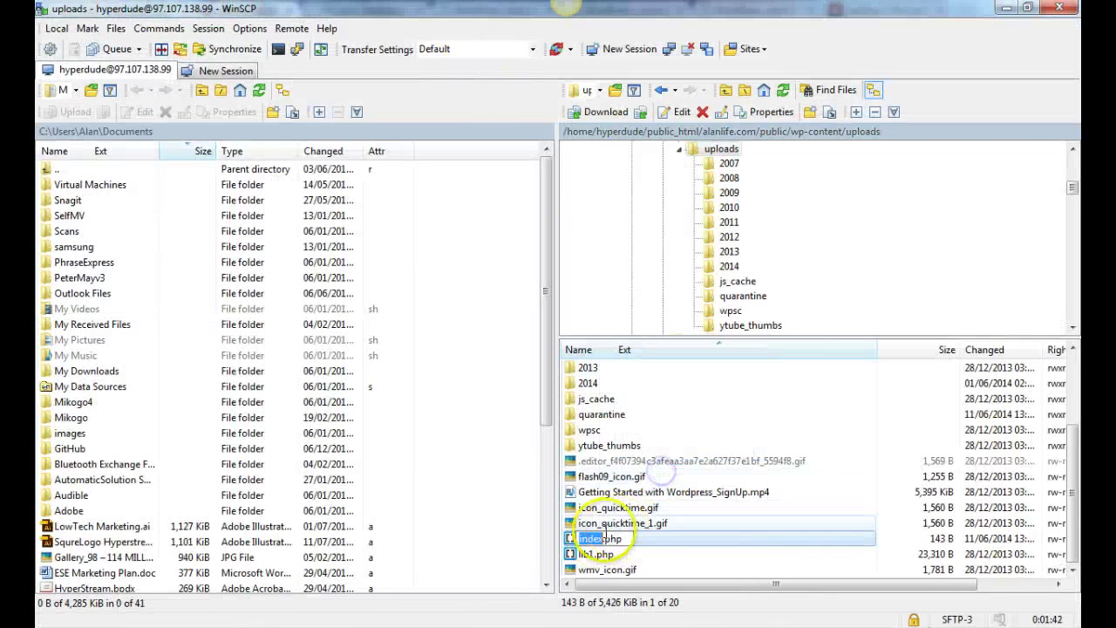
{"action": "key", "text": "End"}
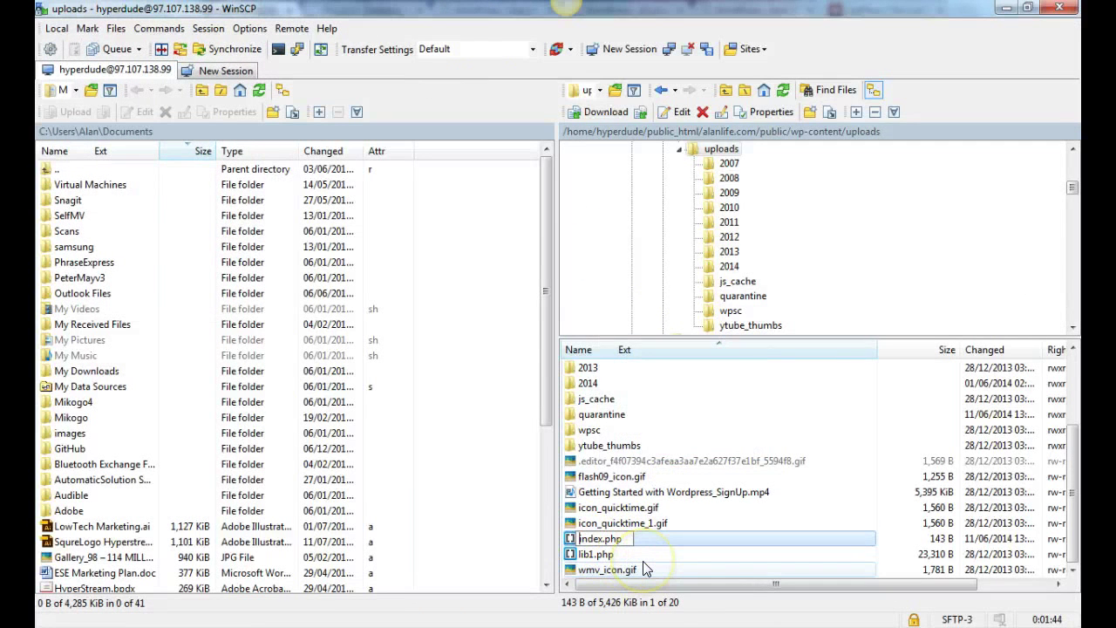
{"action": "type", "text": "_"}
{"action": "key", "text": "Return"}
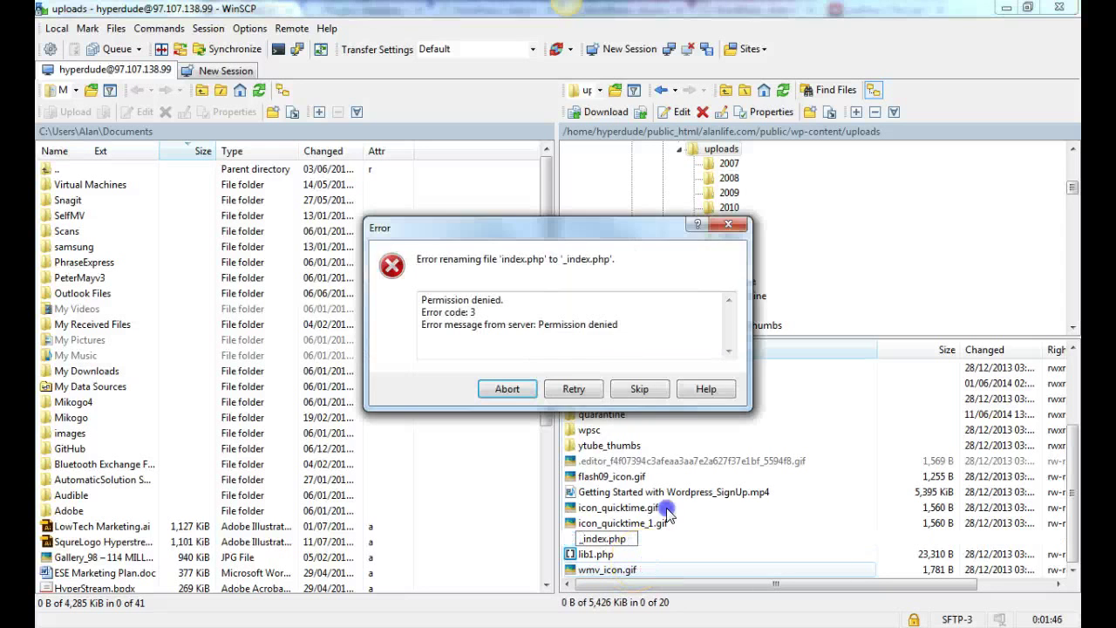
{"action": "left_click", "coordinate": [508, 389]}
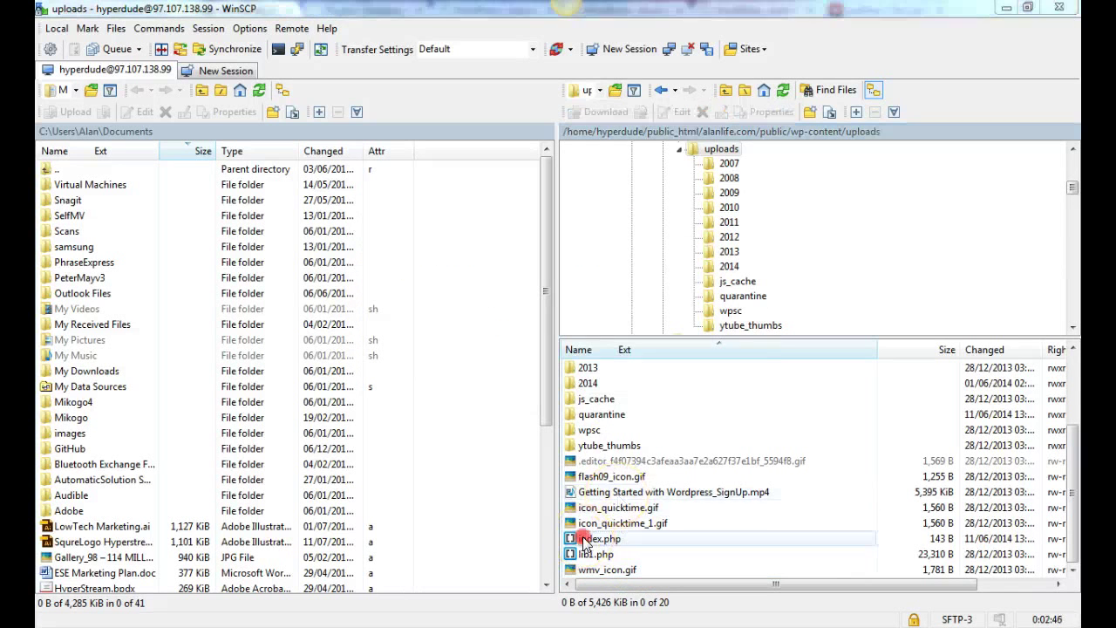
Rename the uploads folder's index.php to _index.php, retrying the operation once
{"action": "right_click", "coordinate": [586, 542]}
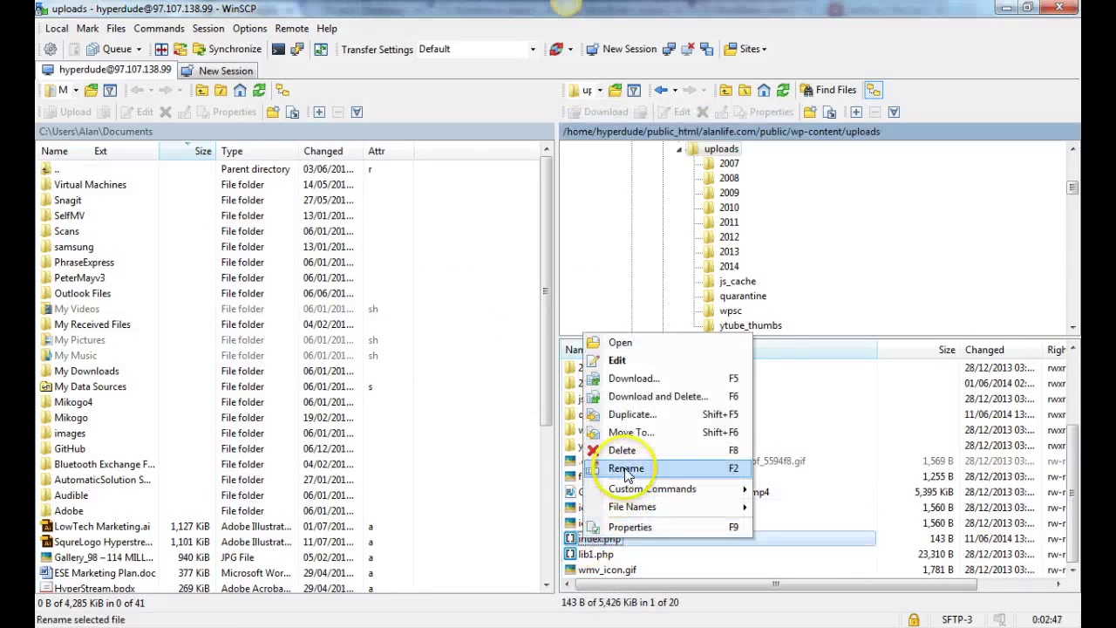
{"action": "left_click", "coordinate": [630, 465]}
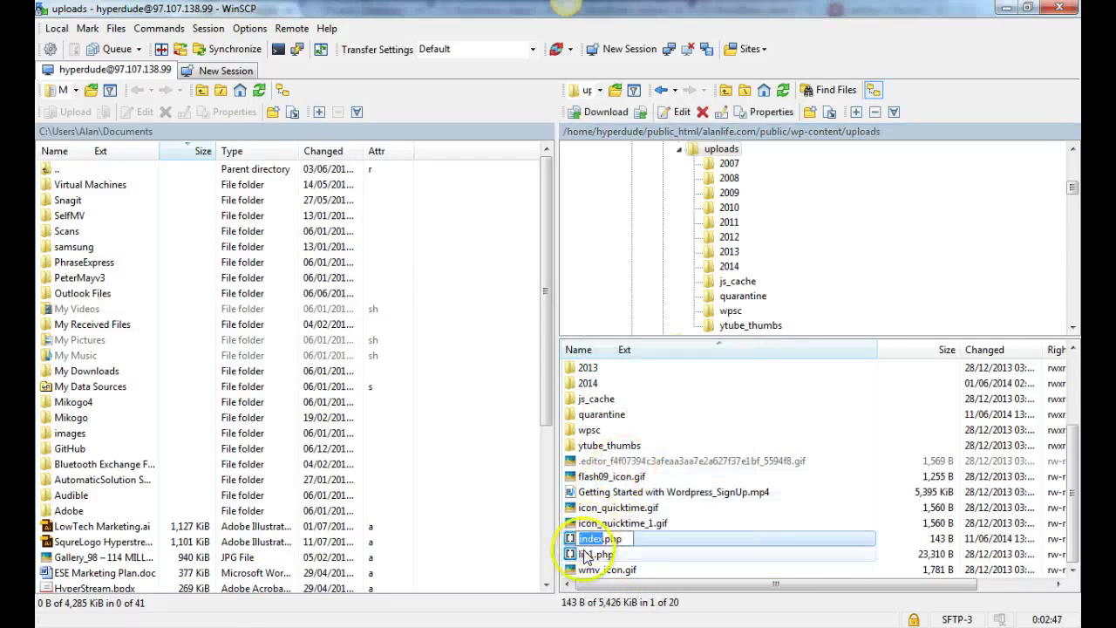
{"action": "type", "text": "_"}
{"action": "left_click", "coordinate": [652, 558]}
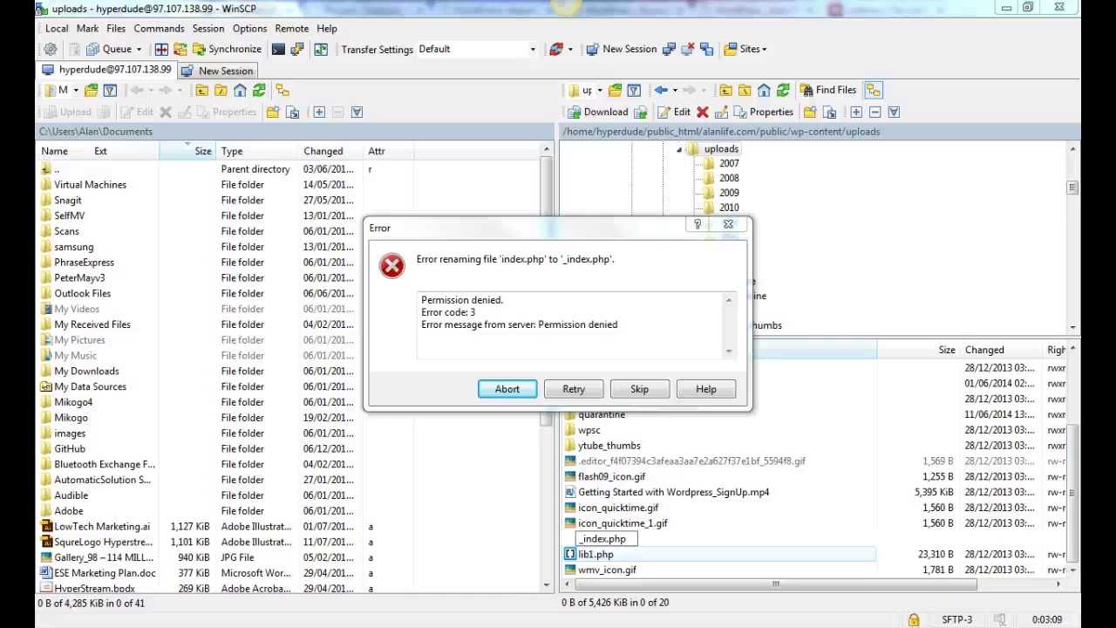
{"action": "left_click", "coordinate": [582, 391]}
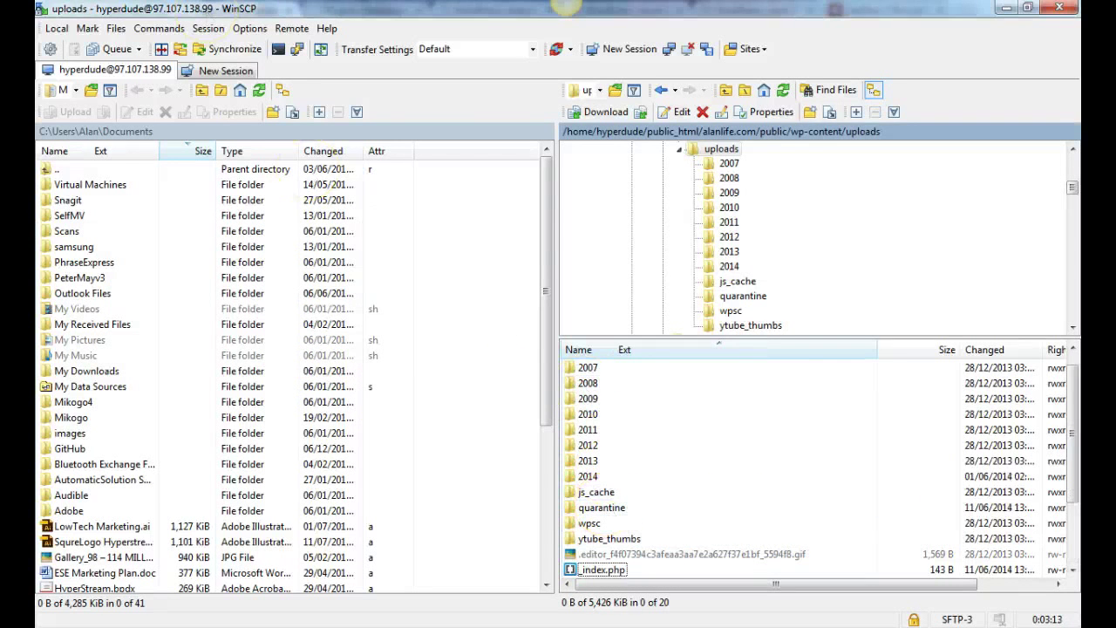
Switch back to Chrome and reload the alanlife.com/wp-content/upload page
{"action": "left_click_drag", "start_coordinate": [200, 9], "coordinate": [368, 306]}
{"action": "left_click", "coordinate": [325, 249]}
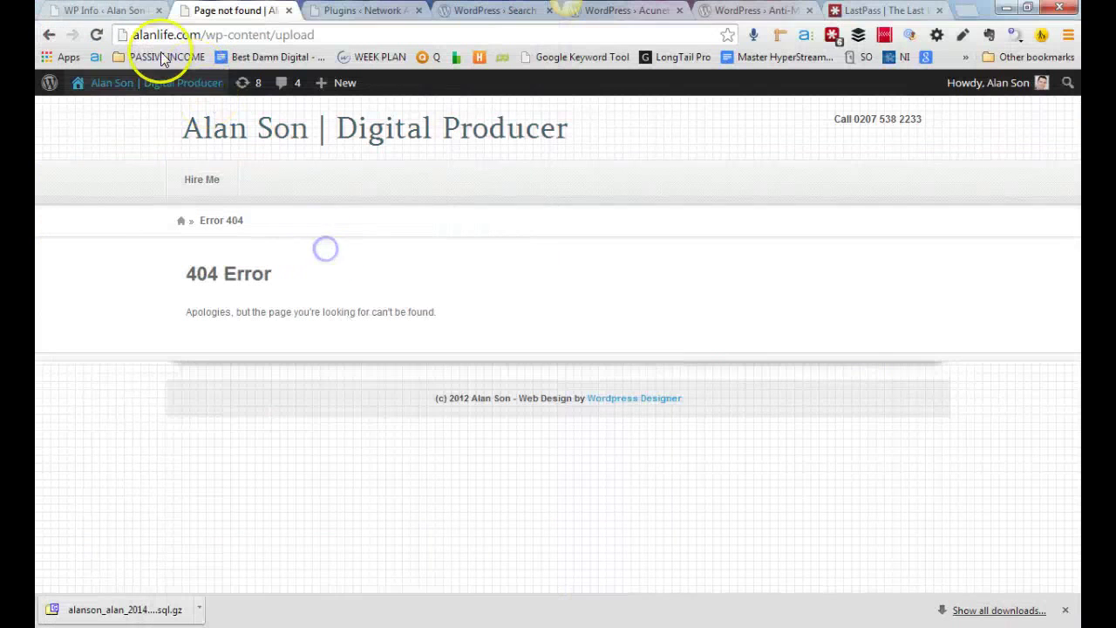
{"action": "left_click", "coordinate": [97, 34]}
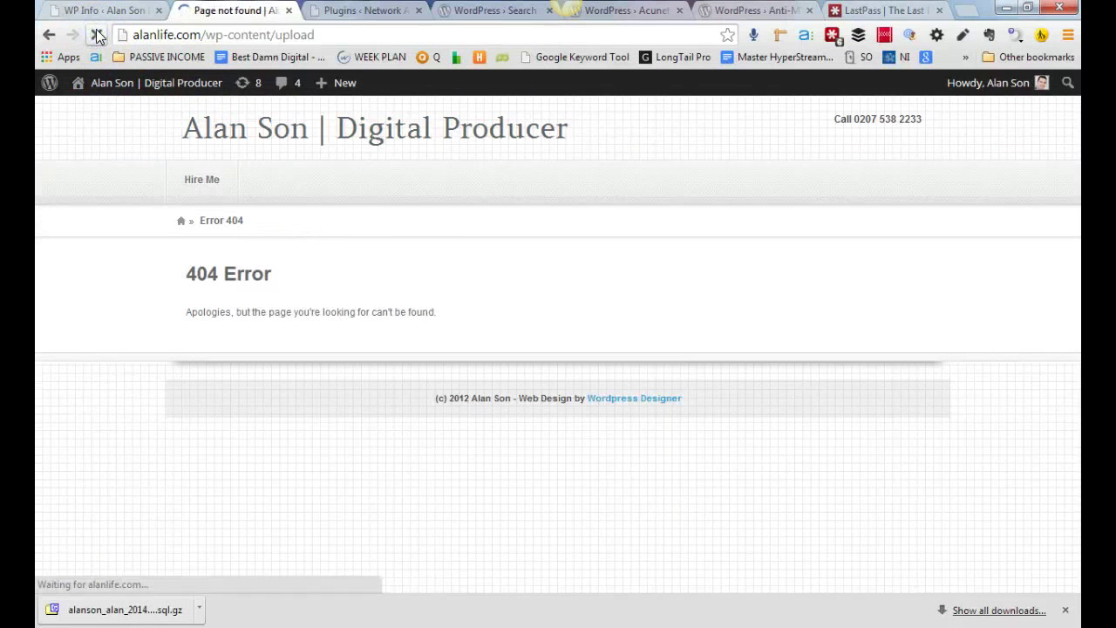
{"action": "left_click", "coordinate": [103, 83]}
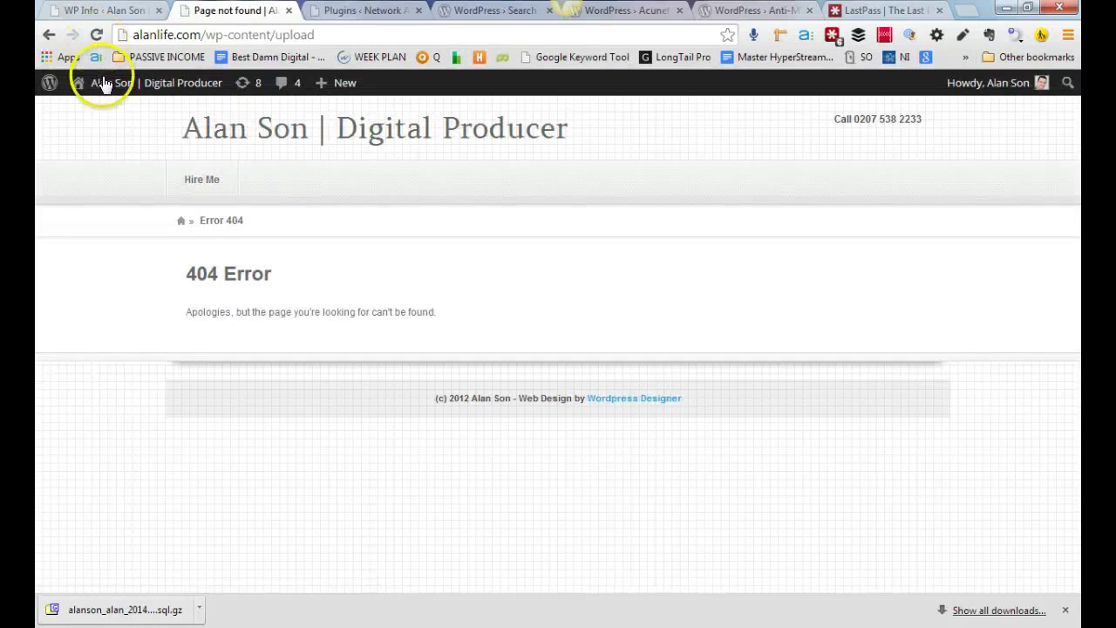
{"action": "left_click", "coordinate": [96, 35]}
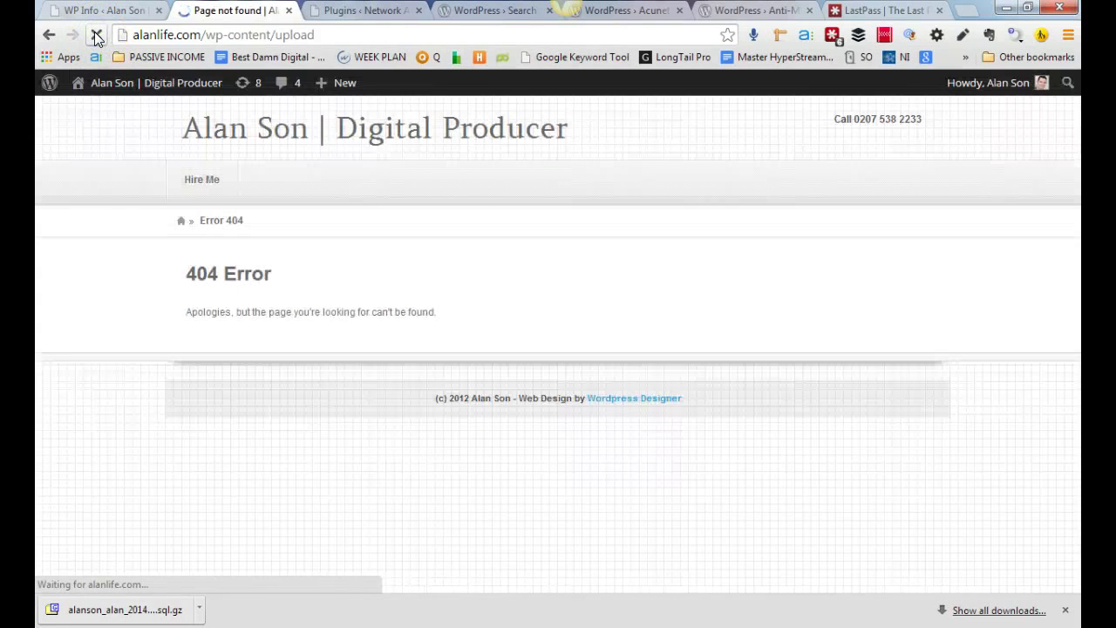
Correct the page address to alanlife.com/wp-content/uploads and load it
{"action": "left_click", "coordinate": [338, 35]}
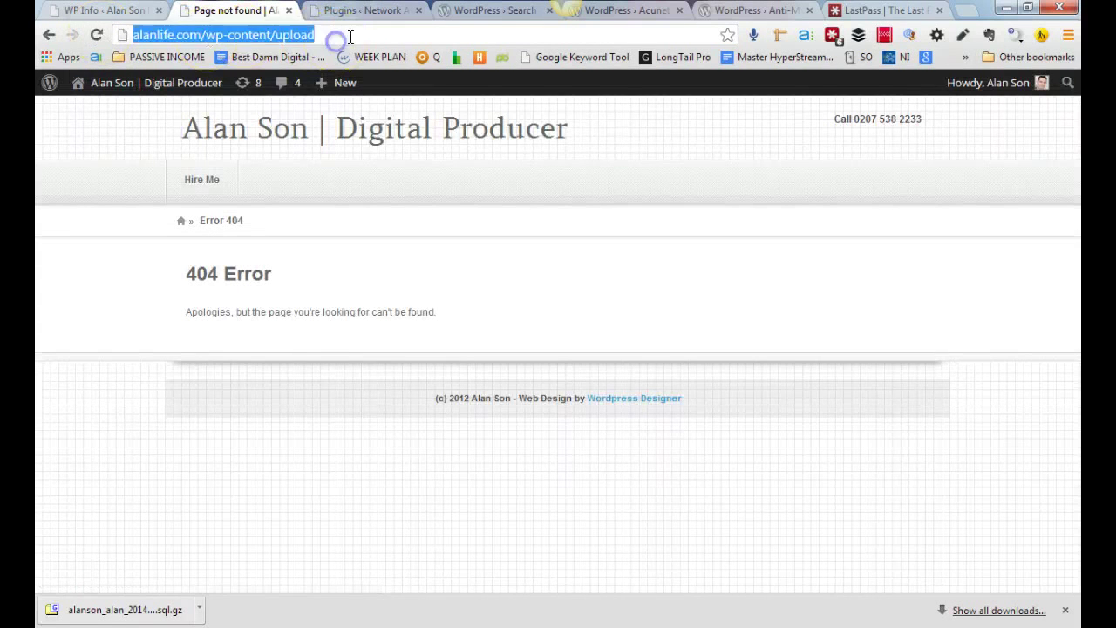
{"action": "left_click", "coordinate": [352, 36]}
{"action": "type", "text": "s"}
{"action": "key", "text": "Return"}
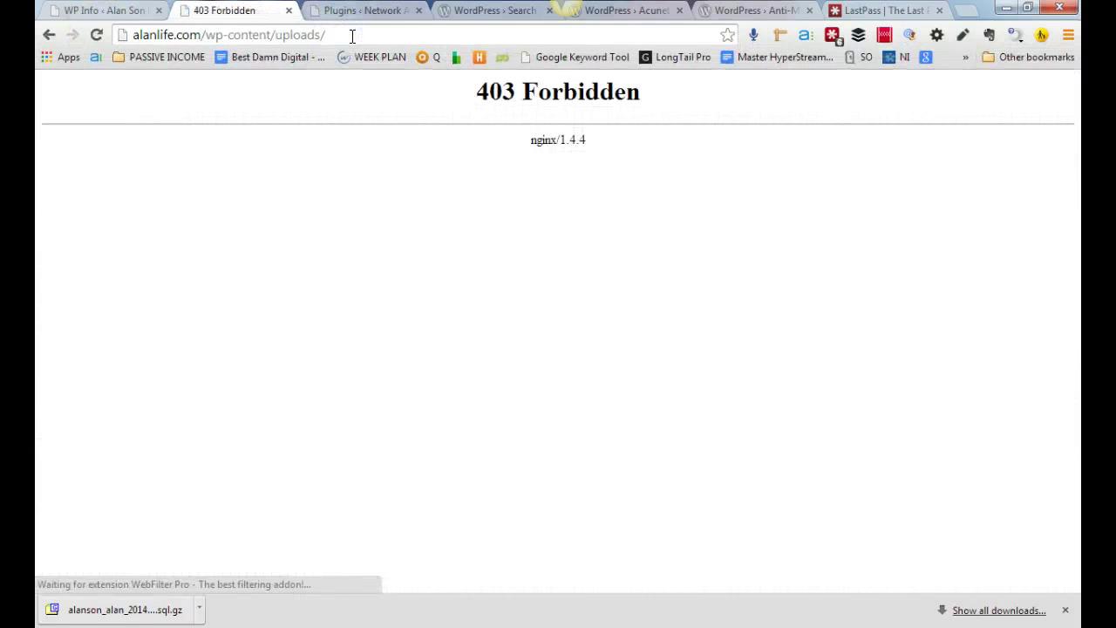
{"action": "left_click", "coordinate": [319, 35]}
{"action": "left_click", "coordinate": [326, 35]}
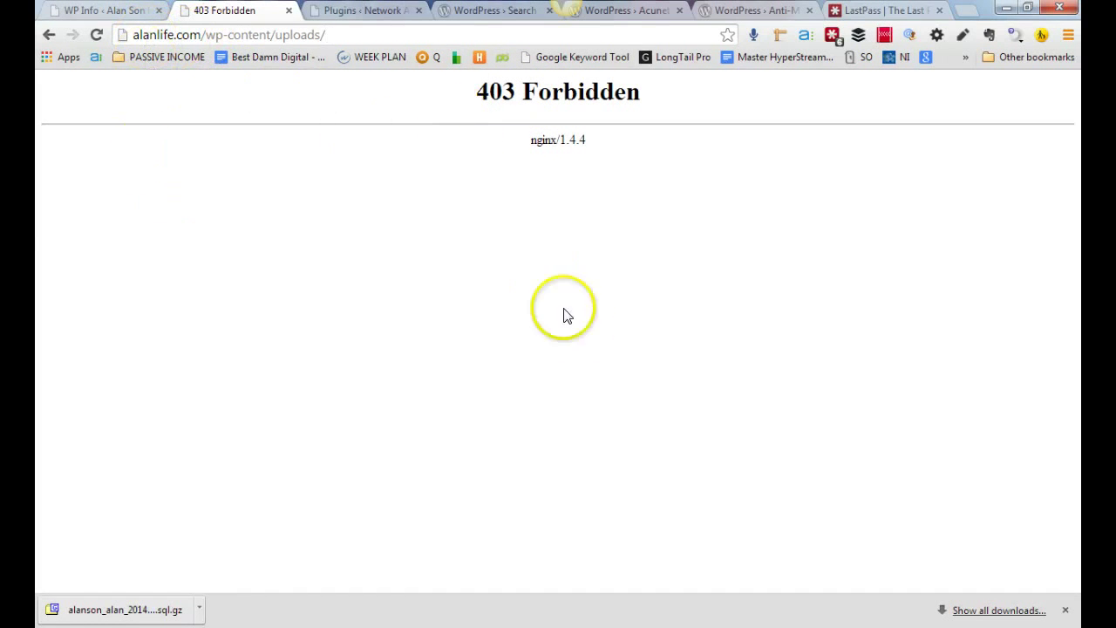
{"action": "left_click", "coordinate": [136, 35]}
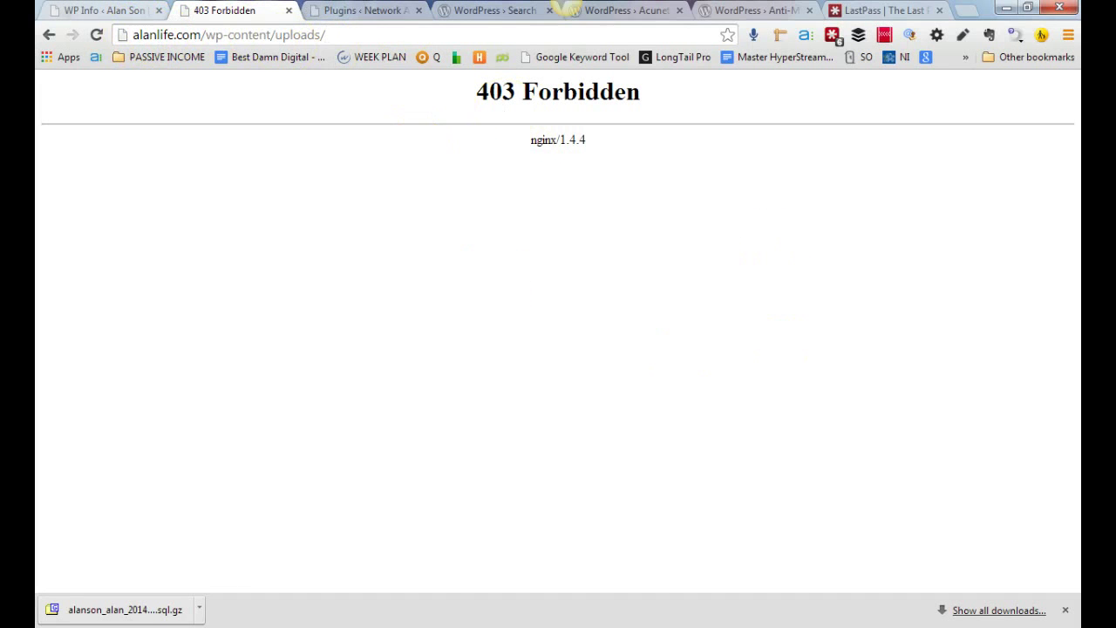
{"action": "left_click", "coordinate": [443, 162]}
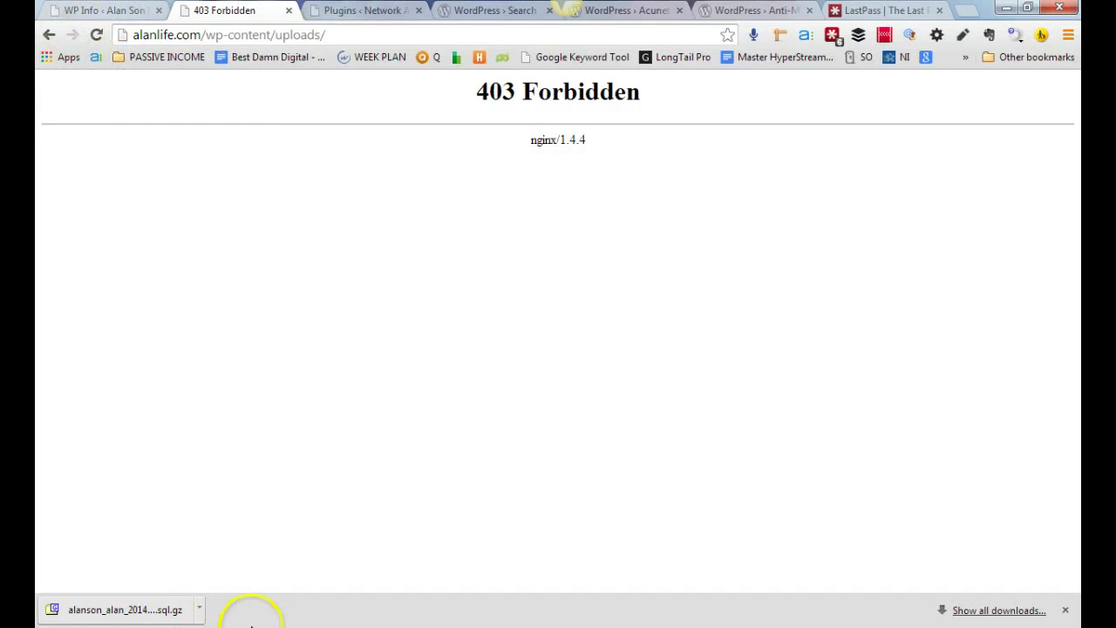
Switch to WinSCP and rename _index.php in the uploads folder back to index.php
{"action": "left_click", "coordinate": [1026, 7]}
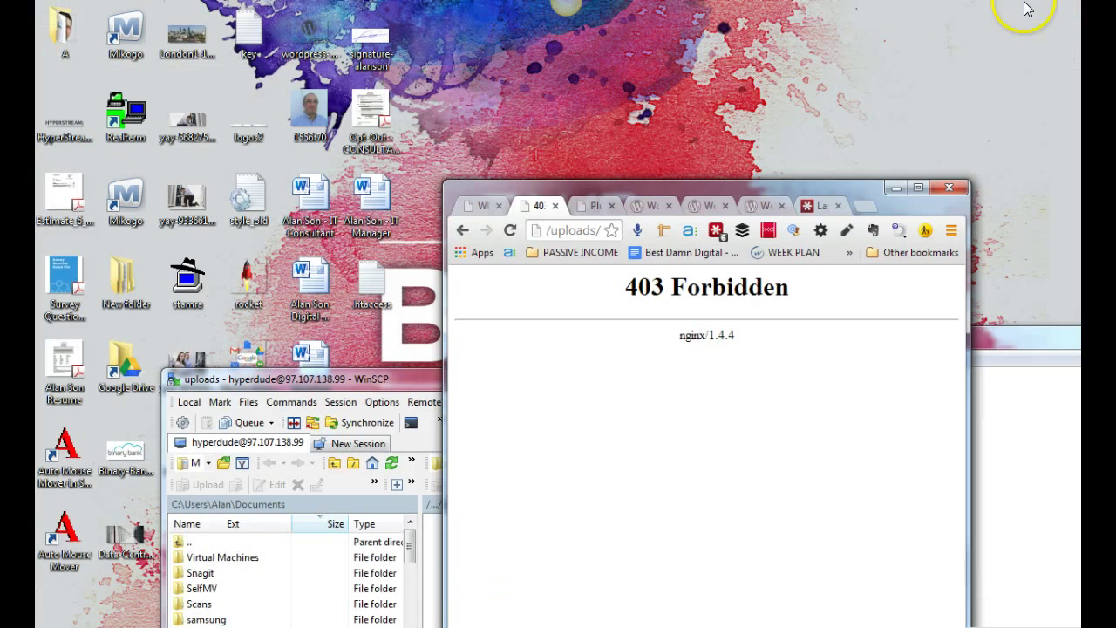
{"action": "left_click_drag", "start_coordinate": [448, 379], "coordinate": [448, 1]}
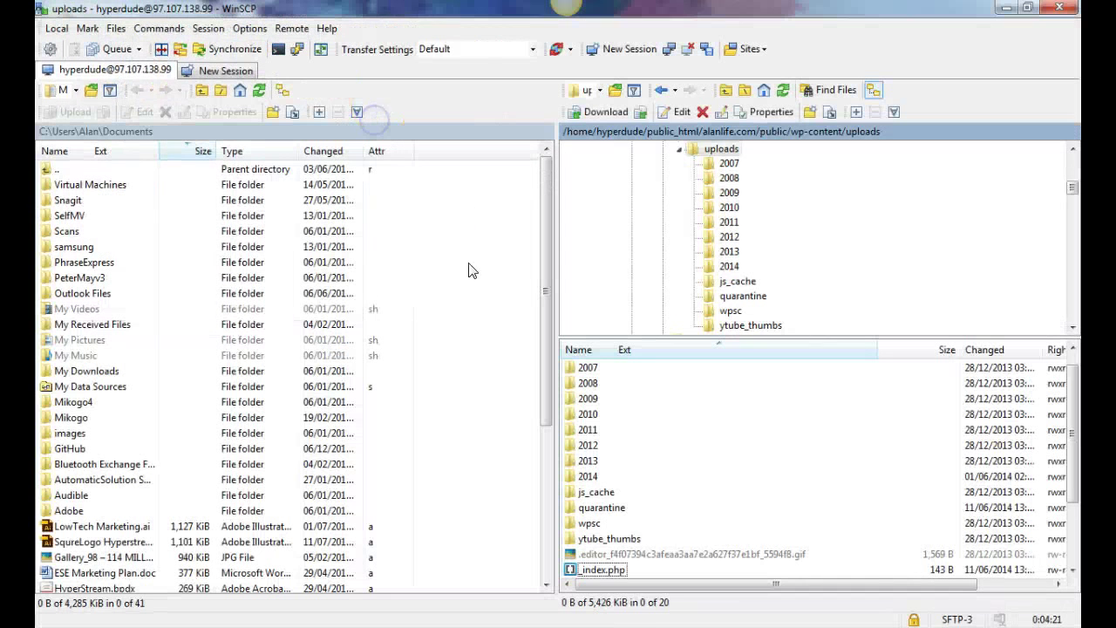
{"action": "right_click", "coordinate": [596, 571]}
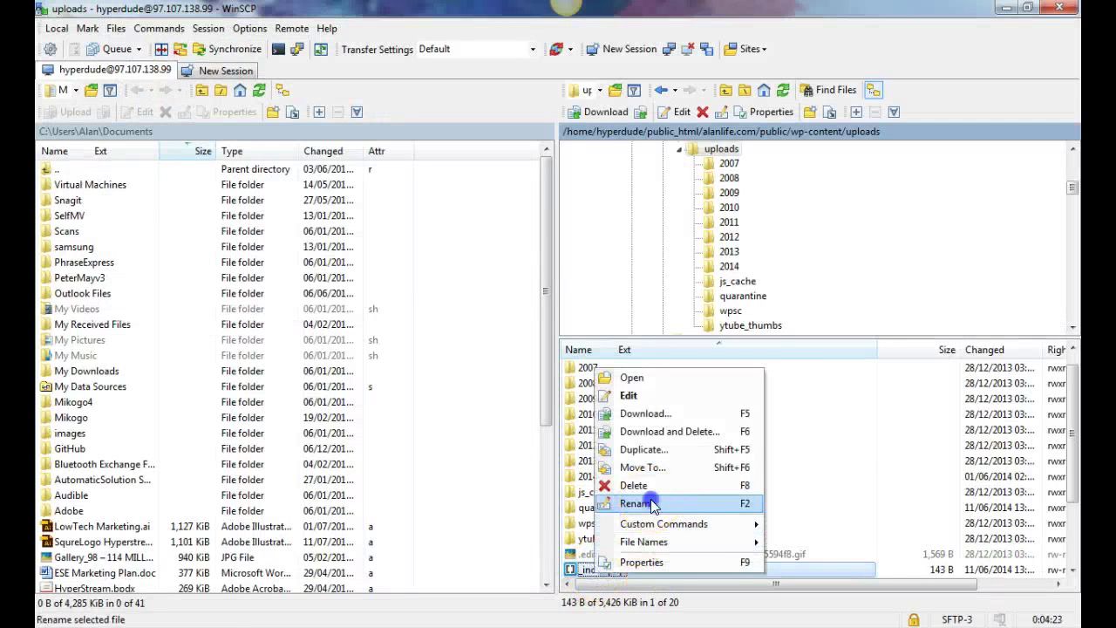
{"action": "left_click", "coordinate": [640, 500]}
{"action": "type", "text": "_index.php"}
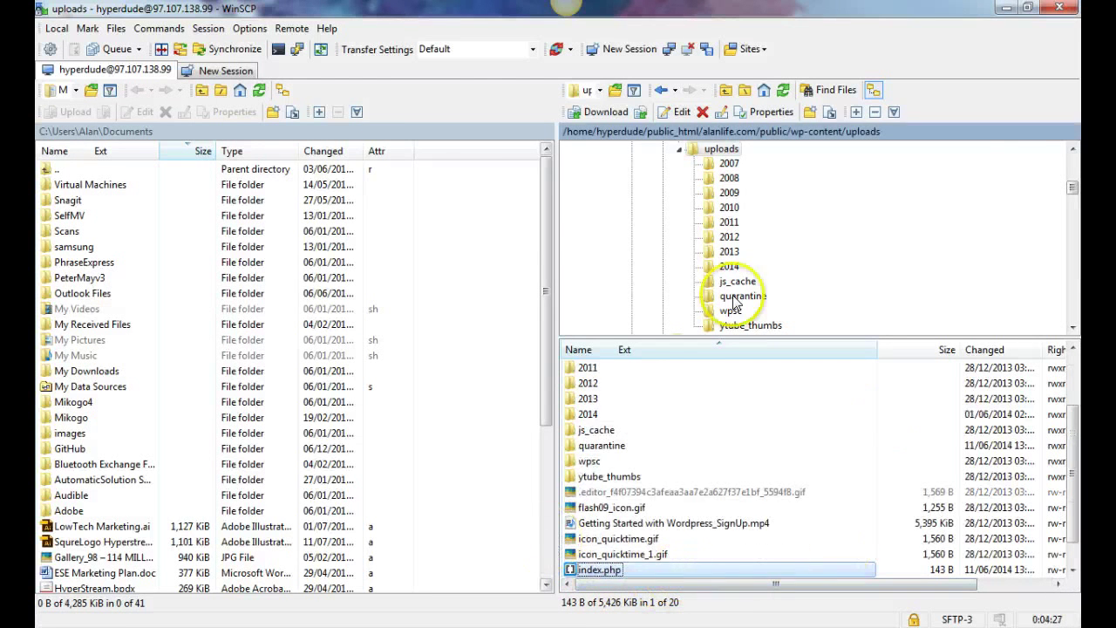
Return to Chrome, reload the alanlife.com/wp-content/uploads page and maximize its window
{"action": "key", "text": "super+Down"}
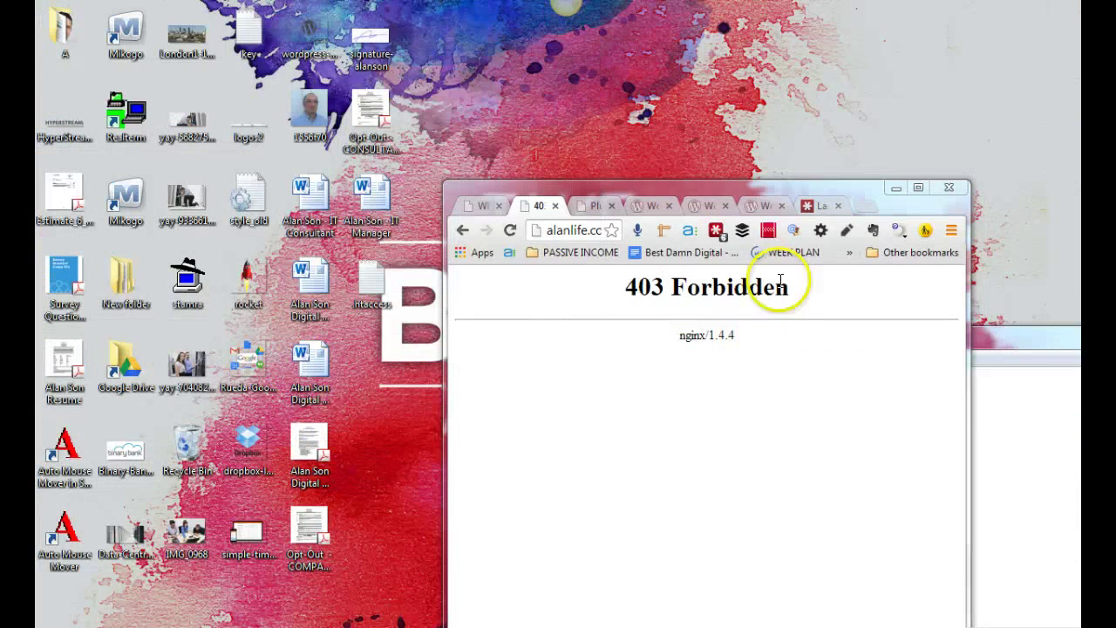
{"action": "left_click", "coordinate": [510, 229]}
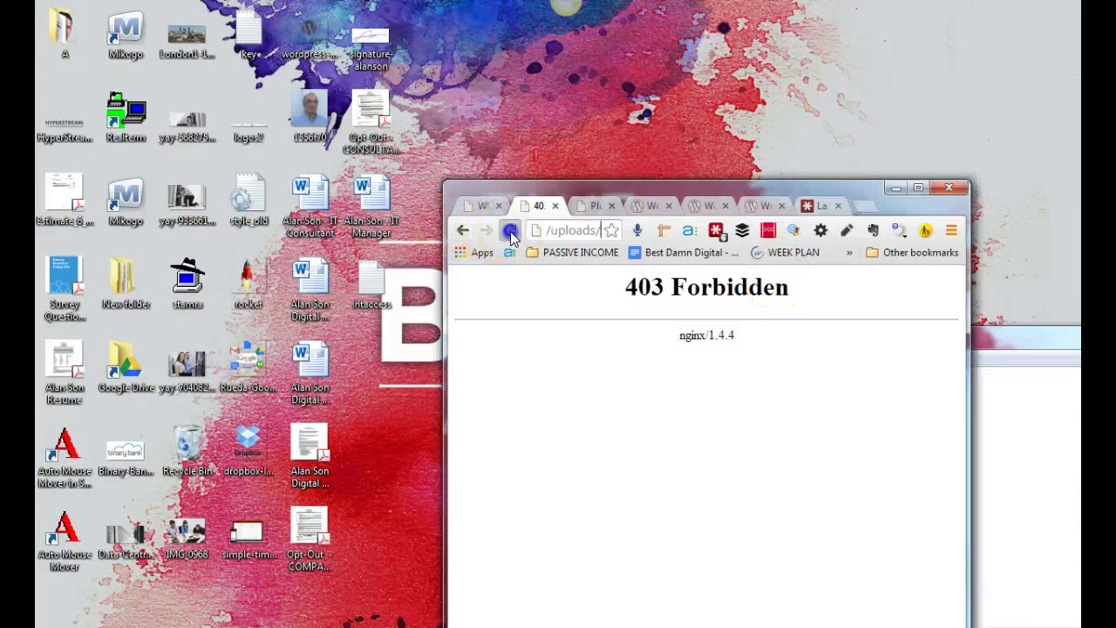
{"action": "double_click", "coordinate": [606, 185]}
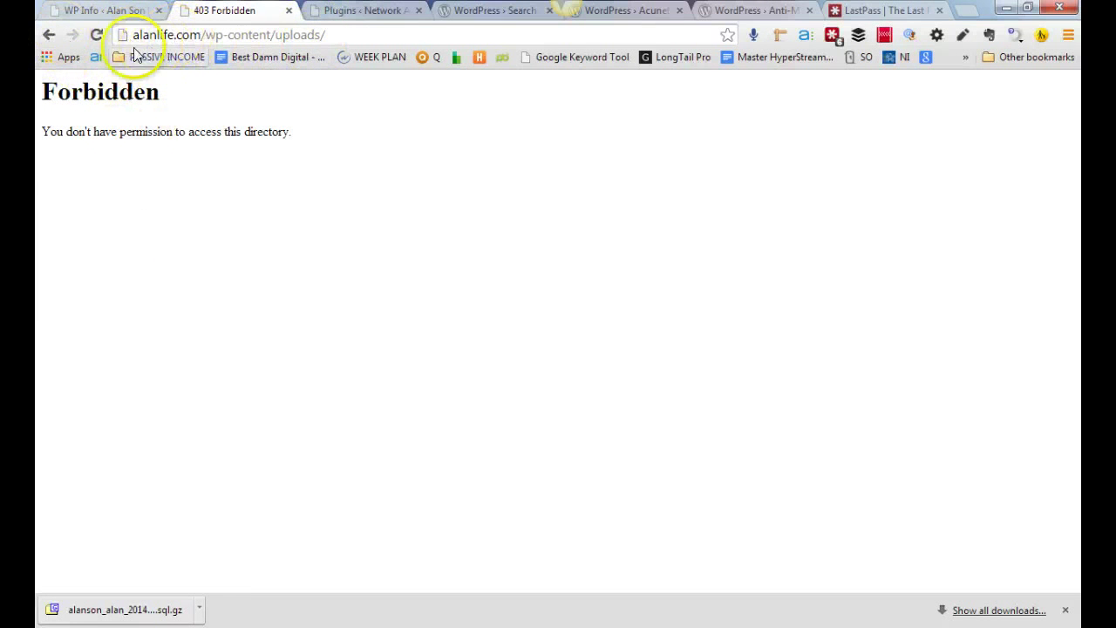
Return to the WP Info scan report and review the index.php and wp-admin .htaccess results
{"action": "left_click", "coordinate": [103, 10]}
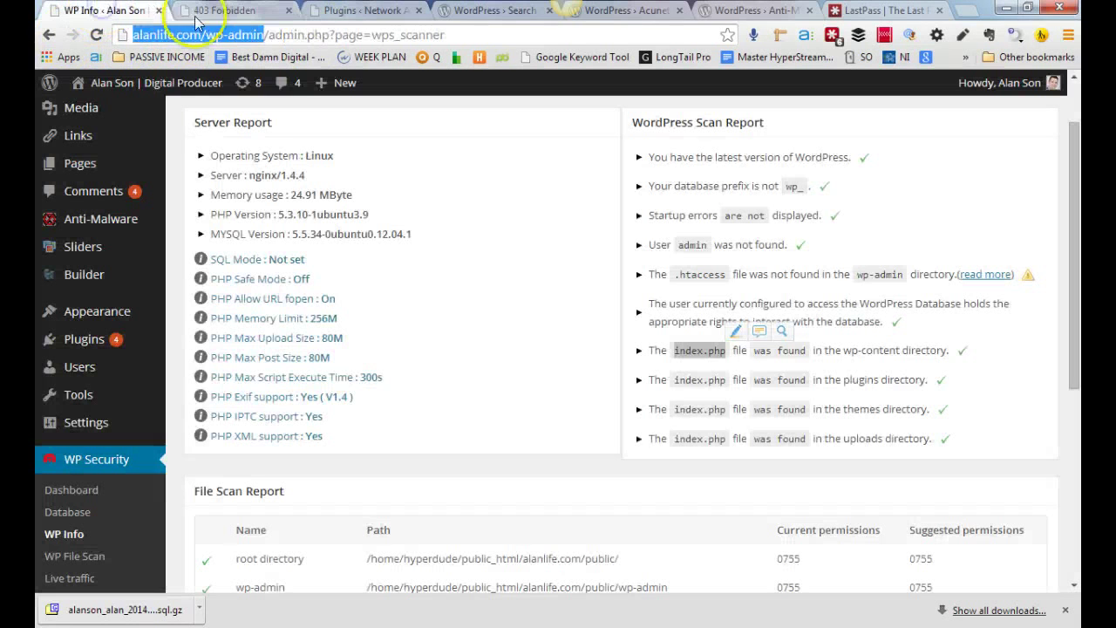
{"action": "left_click", "coordinate": [247, 33]}
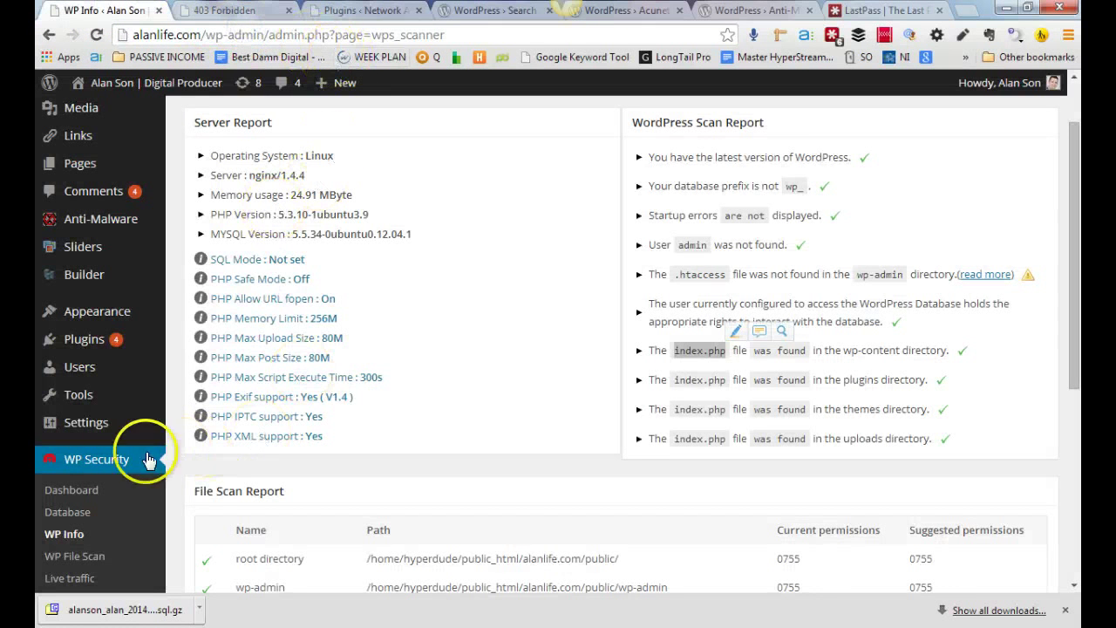
{"action": "left_click", "coordinate": [893, 351]}
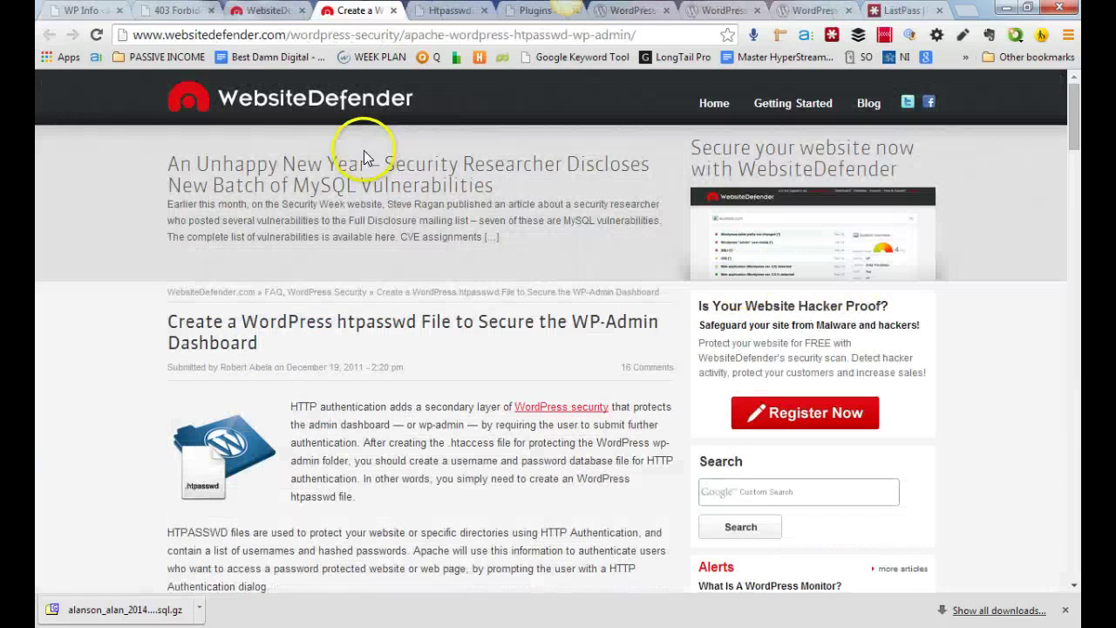
Look over the htpasswd generator page, then read WebsiteDefender's "htaccess Files and WordPress Security" article down to its list of .htaccess directives
{"action": "key", "text": "ctrl+Tab"}
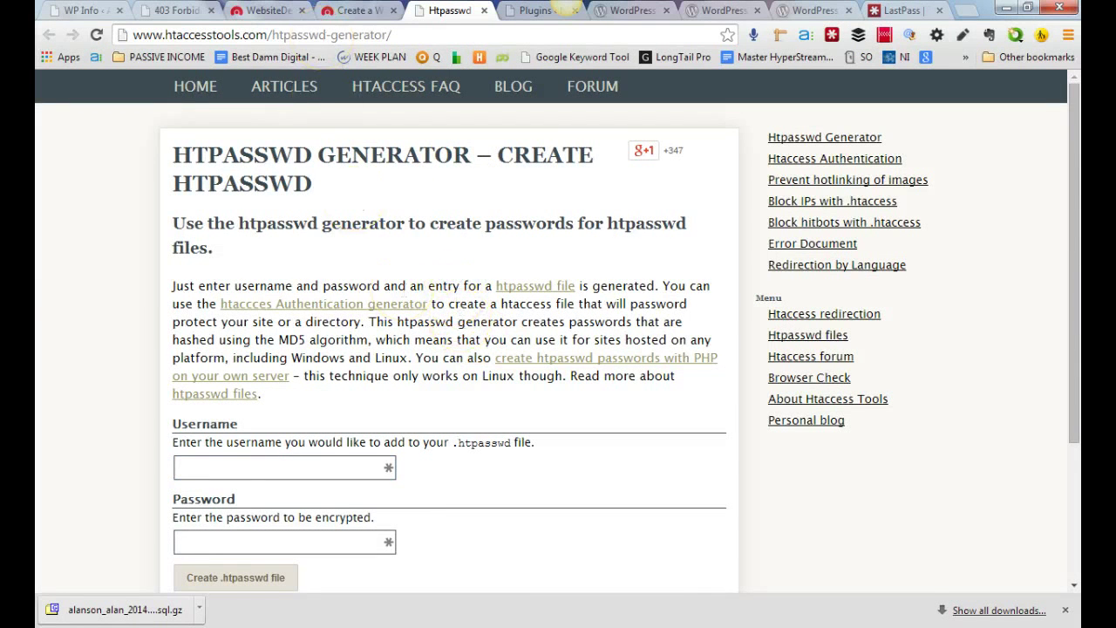
{"action": "left_click", "coordinate": [269, 10]}
{"action": "scroll", "coordinate": [323, 332], "scroll_direction": "up", "scroll_amount": 6}
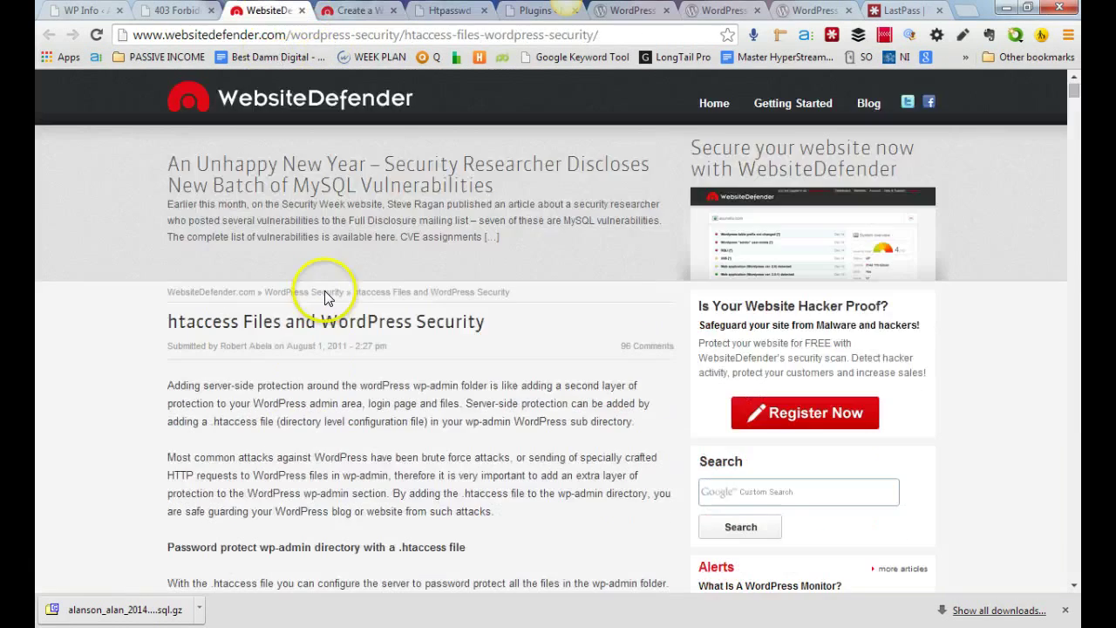
{"action": "scroll", "coordinate": [523, 427], "scroll_direction": "down", "scroll_amount": 4}
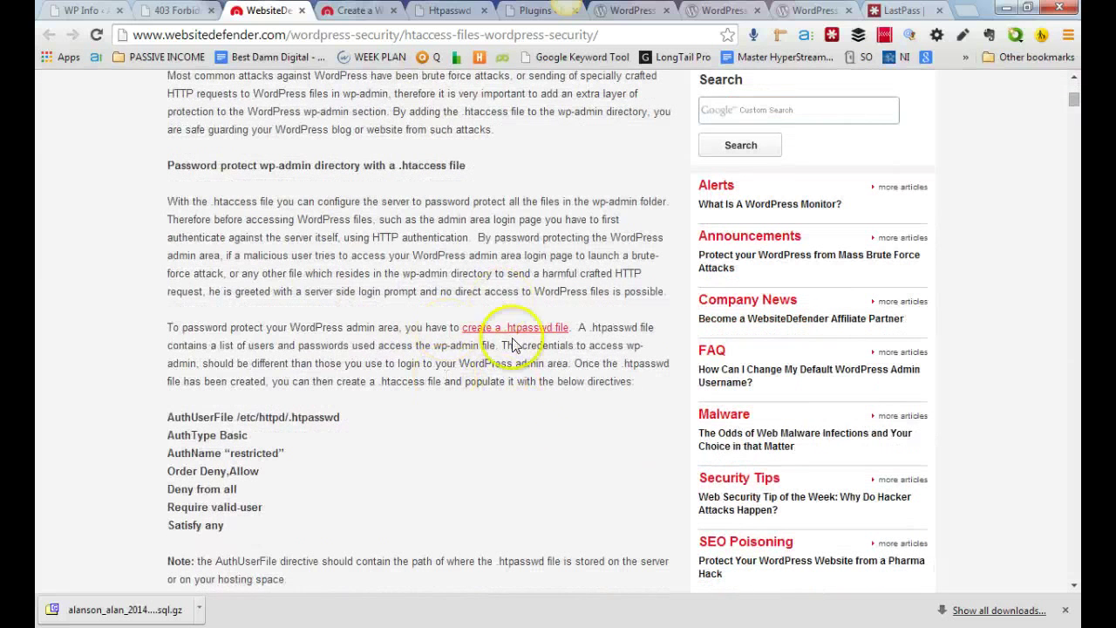
Copy the article's directives from AuthUserFile through Satisfy any into the .htaccess file in Notepad
{"action": "left_click_drag", "start_coordinate": [169, 413], "coordinate": [239, 524]}
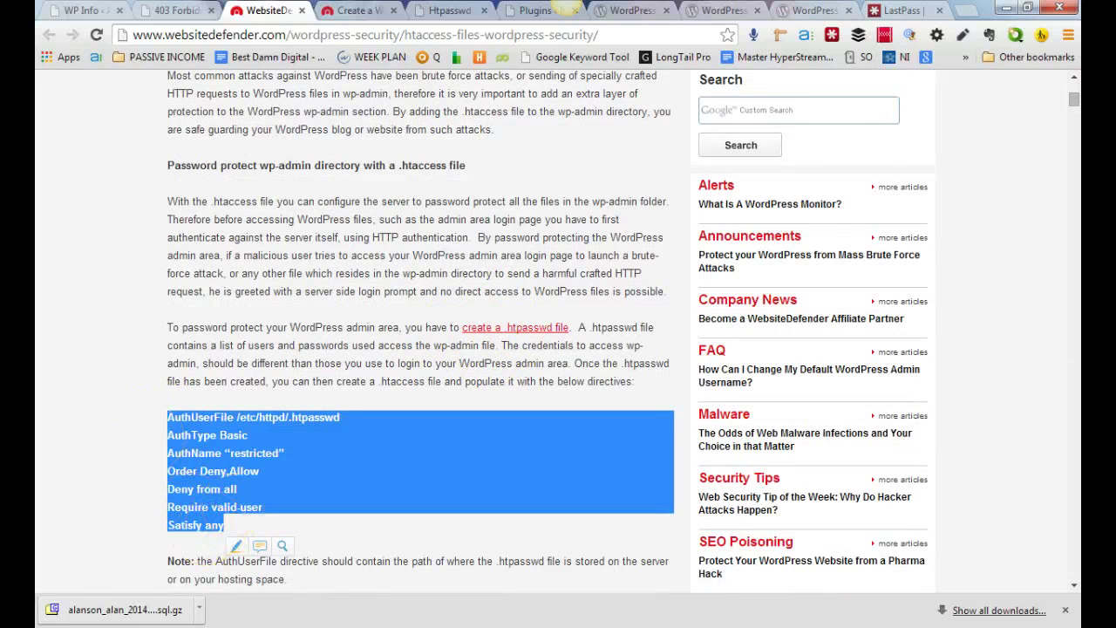
{"action": "left_click", "coordinate": [1063, 612]}
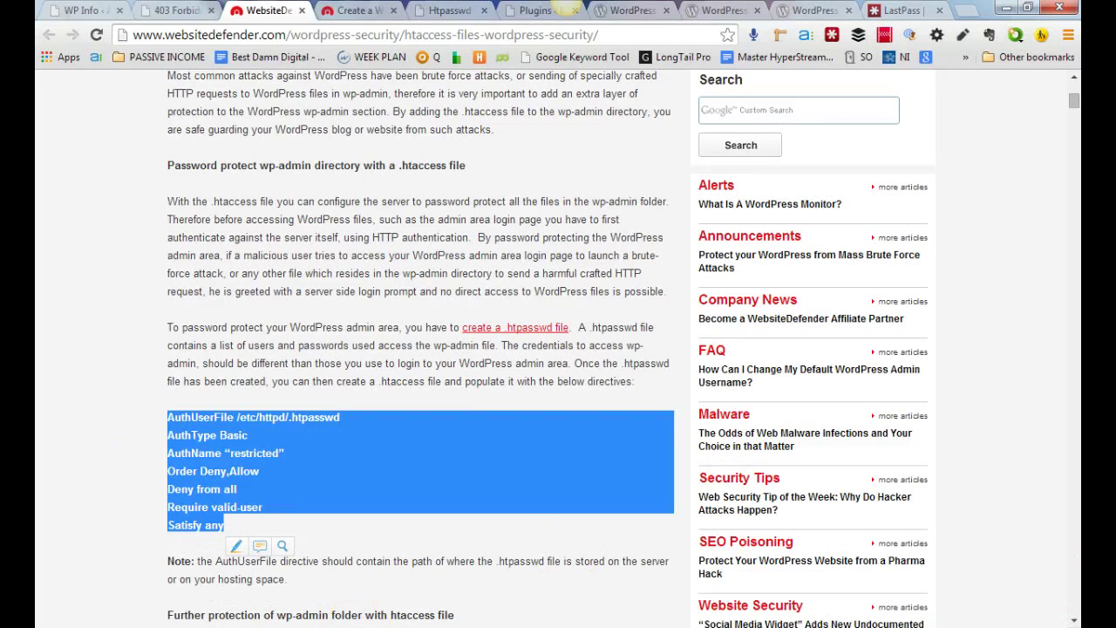
{"action": "key", "text": "alt+Tab"}
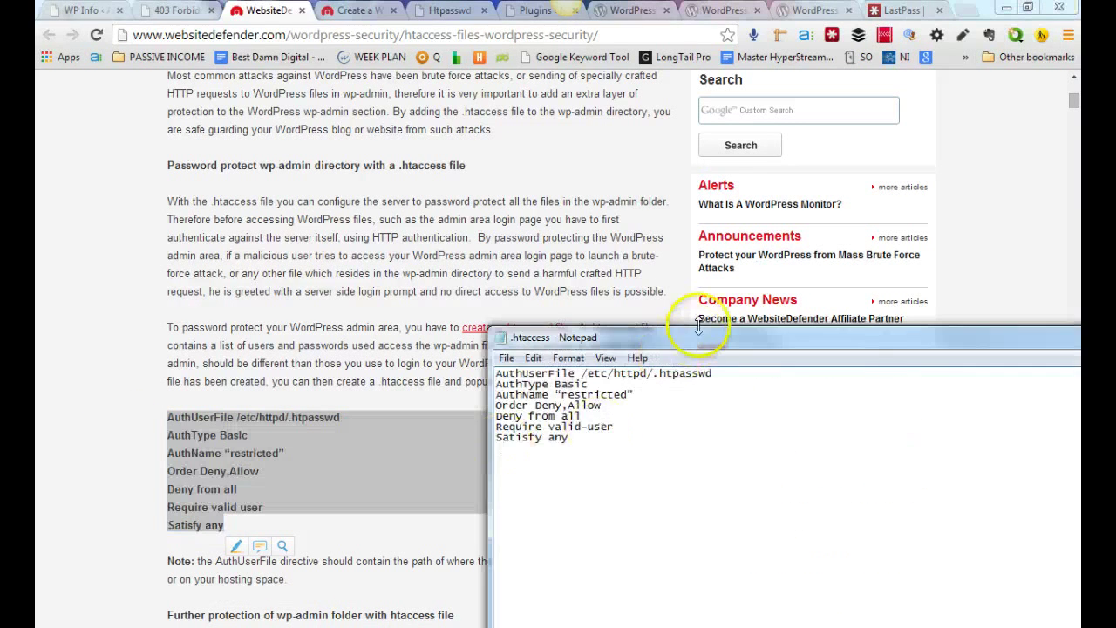
{"action": "left_click_drag", "start_coordinate": [705, 265], "coordinate": [624, 115]}
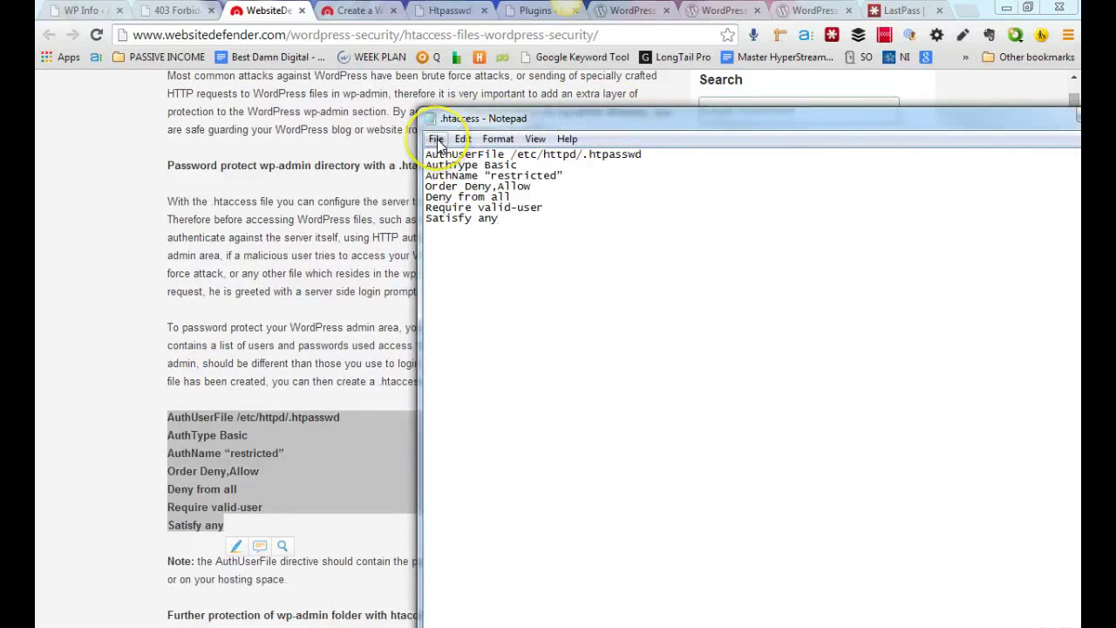
{"action": "left_click_drag", "start_coordinate": [615, 117], "coordinate": [548, 112]}
Save the Notepad file as .htaccess on the Desktop, replacing the existing file, and return to the article in Chrome
{"action": "left_click", "coordinate": [380, 134]}
{"action": "left_click", "coordinate": [411, 207]}
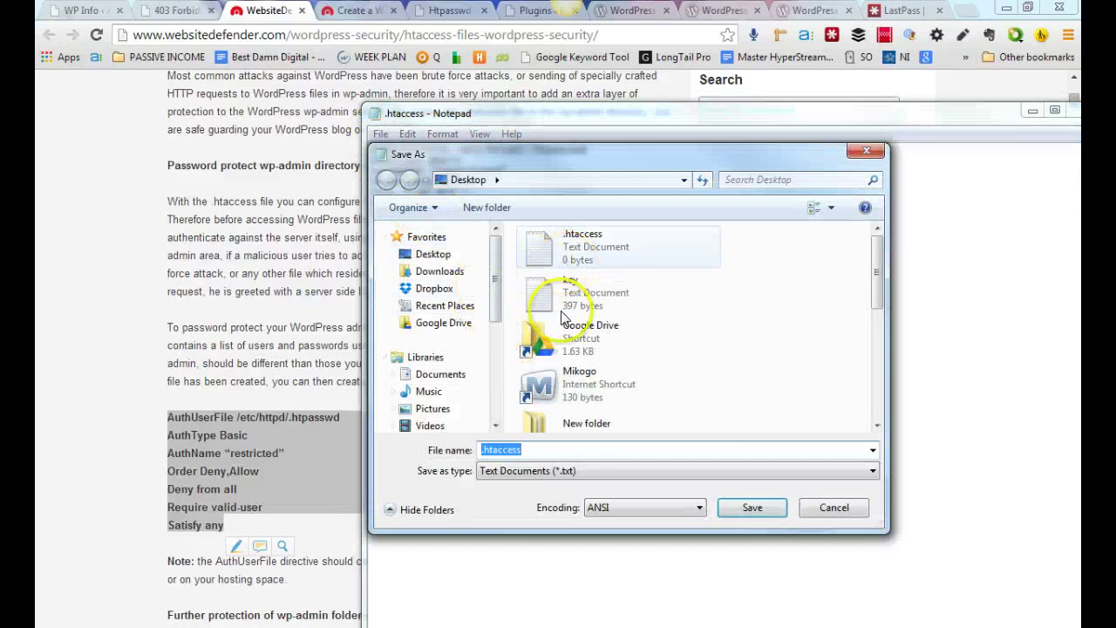
{"action": "left_click", "coordinate": [751, 512]}
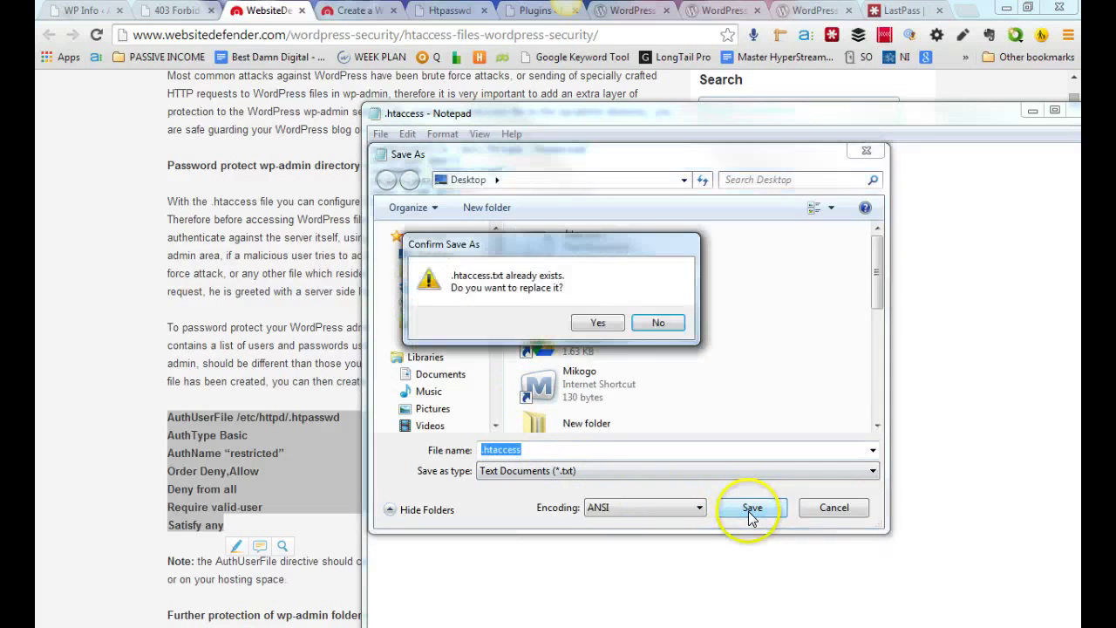
{"action": "left_click", "coordinate": [621, 330]}
{"action": "left_click", "coordinate": [286, 260]}
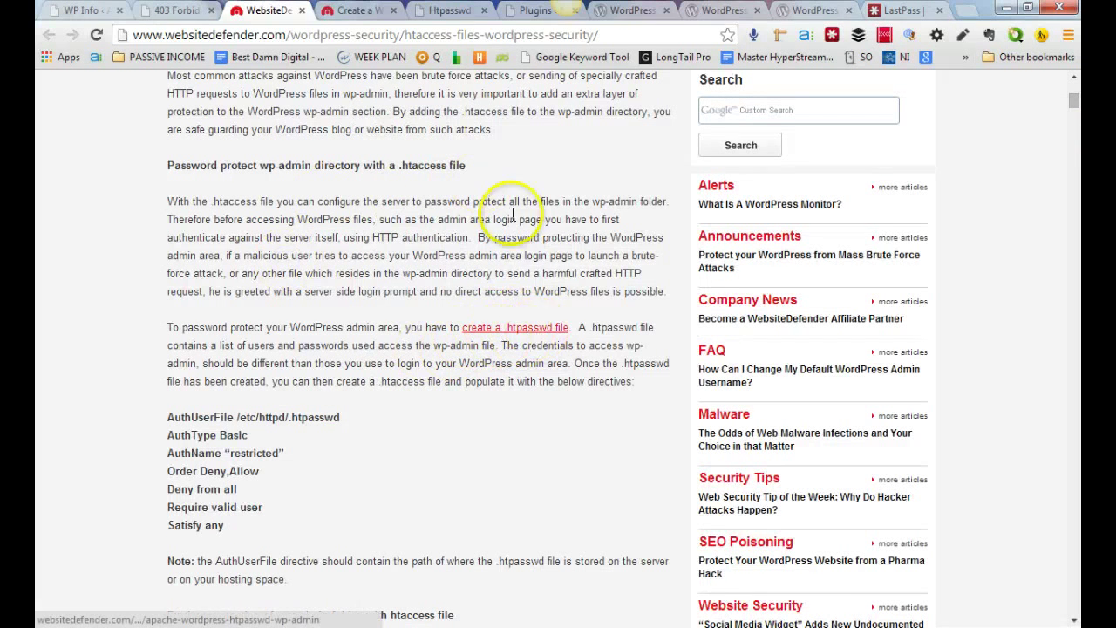
Follow the article's link on creating a .htpasswd file, read the methods described, and open the online htpasswd Generator
{"action": "left_click", "coordinate": [538, 328]}
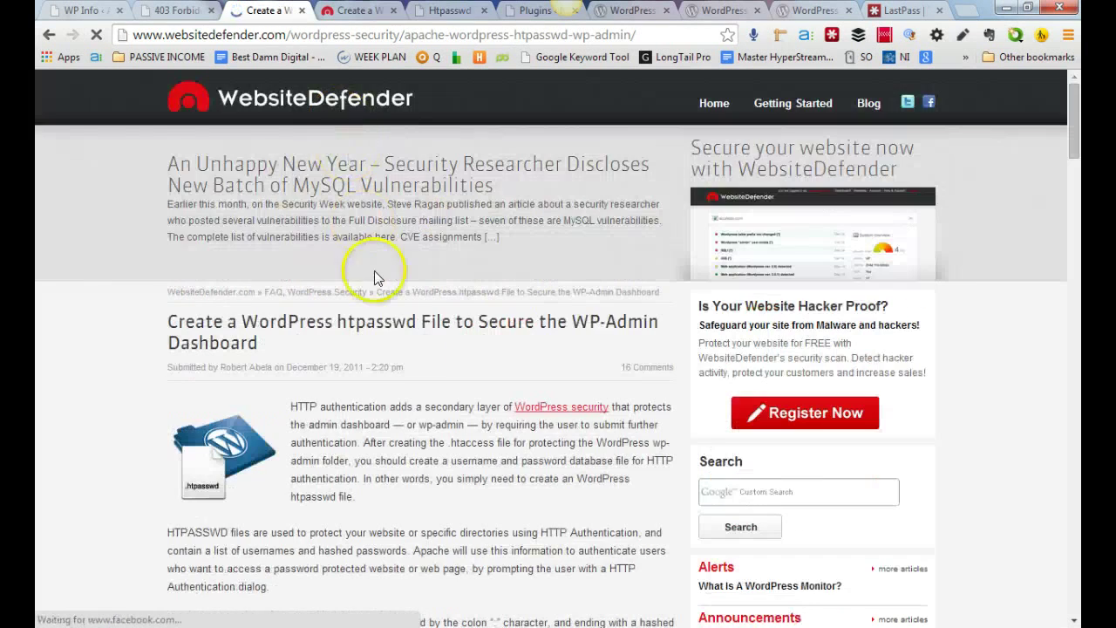
{"action": "scroll", "coordinate": [392, 331], "scroll_direction": "down", "scroll_amount": 2}
{"action": "scroll", "coordinate": [411, 350], "scroll_direction": "down", "scroll_amount": 3}
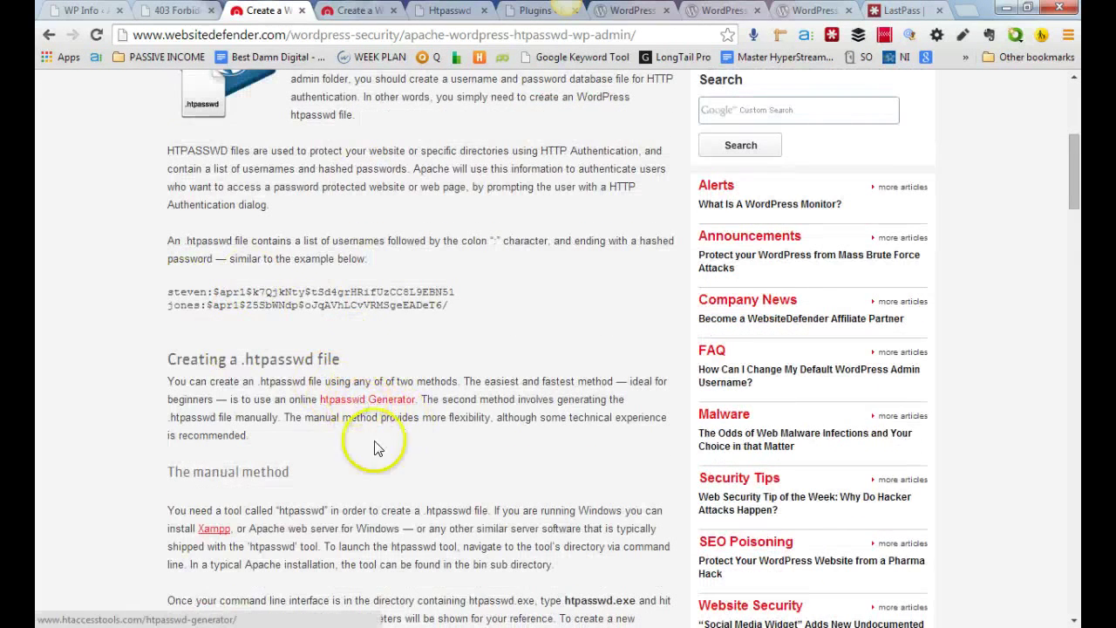
{"action": "scroll", "coordinate": [358, 427], "scroll_direction": "down", "scroll_amount": 3}
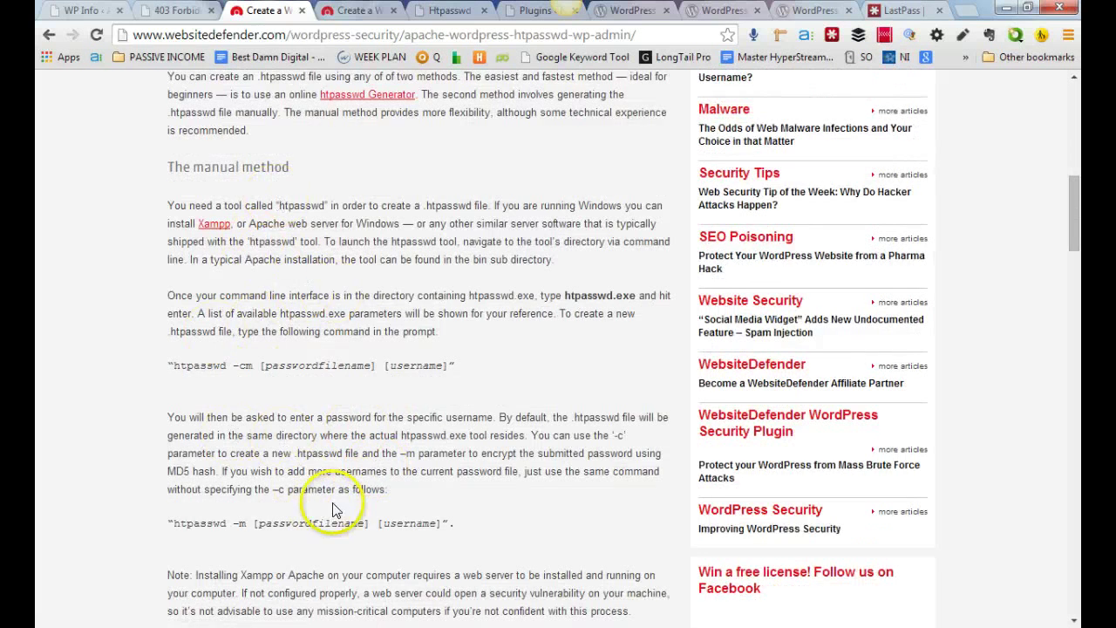
{"action": "scroll", "coordinate": [349, 497], "scroll_direction": "up", "scroll_amount": 2}
{"action": "scroll", "coordinate": [354, 485], "scroll_direction": "up", "scroll_amount": 1}
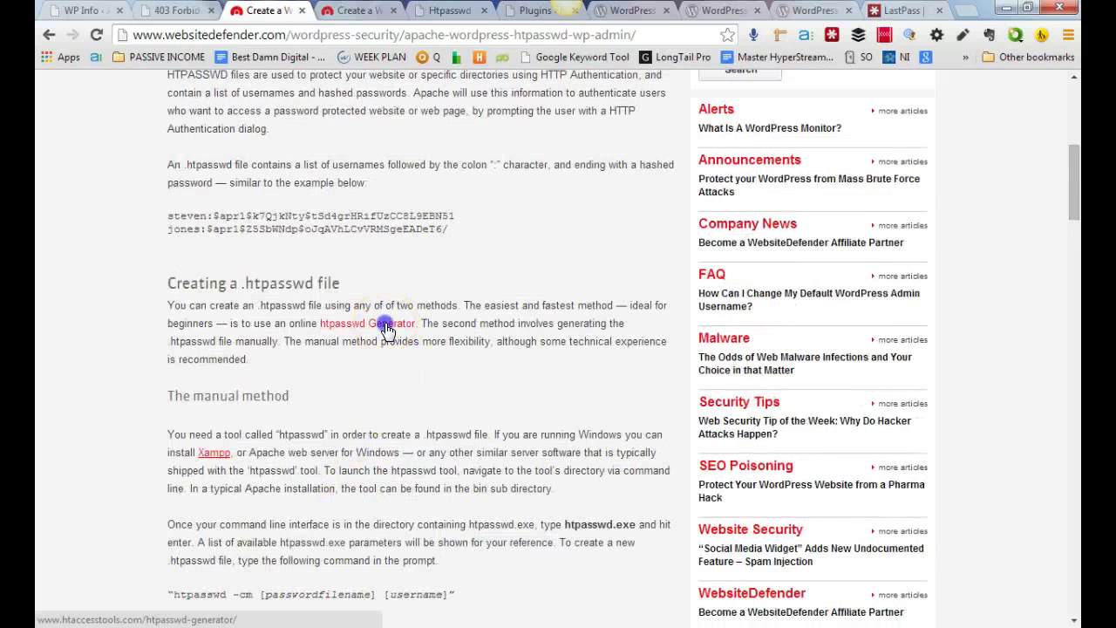
{"action": "left_click", "coordinate": [387, 329]}
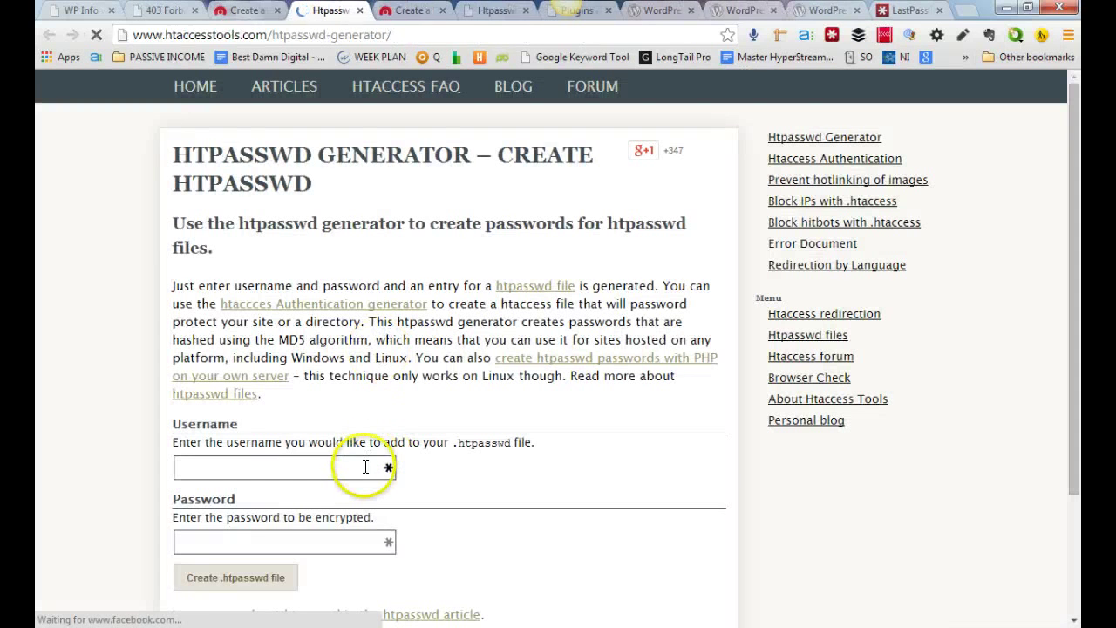
Enter the username and the password in the htpasswd generator form and create the .htpasswd entry
{"action": "left_click", "coordinate": [365, 466]}
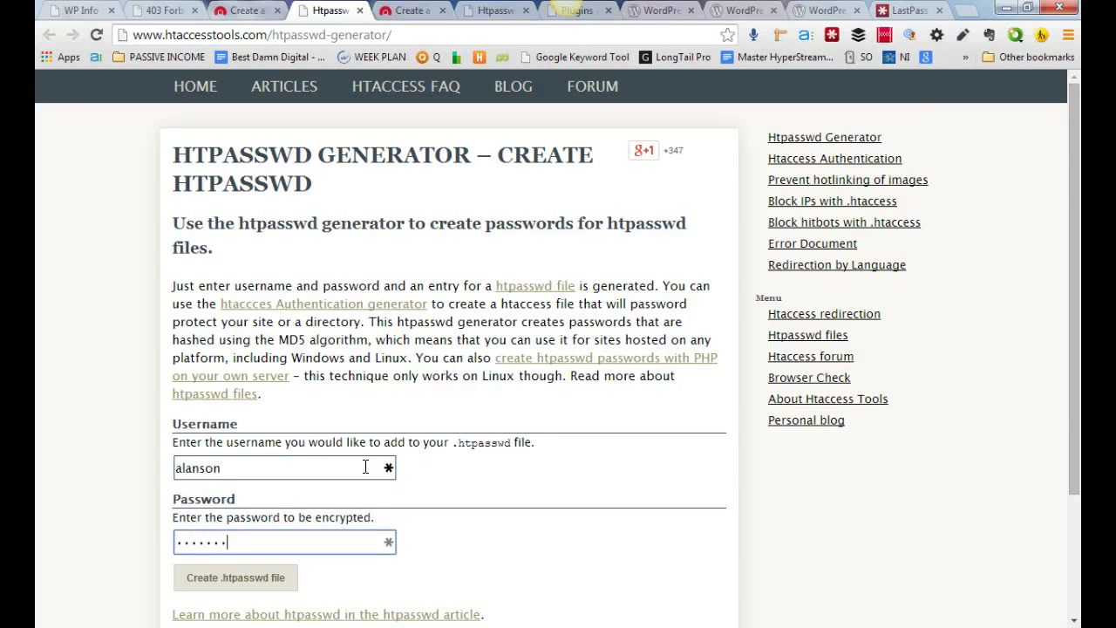
{"action": "scroll", "coordinate": [333, 465], "scroll_direction": "down", "scroll_amount": 2}
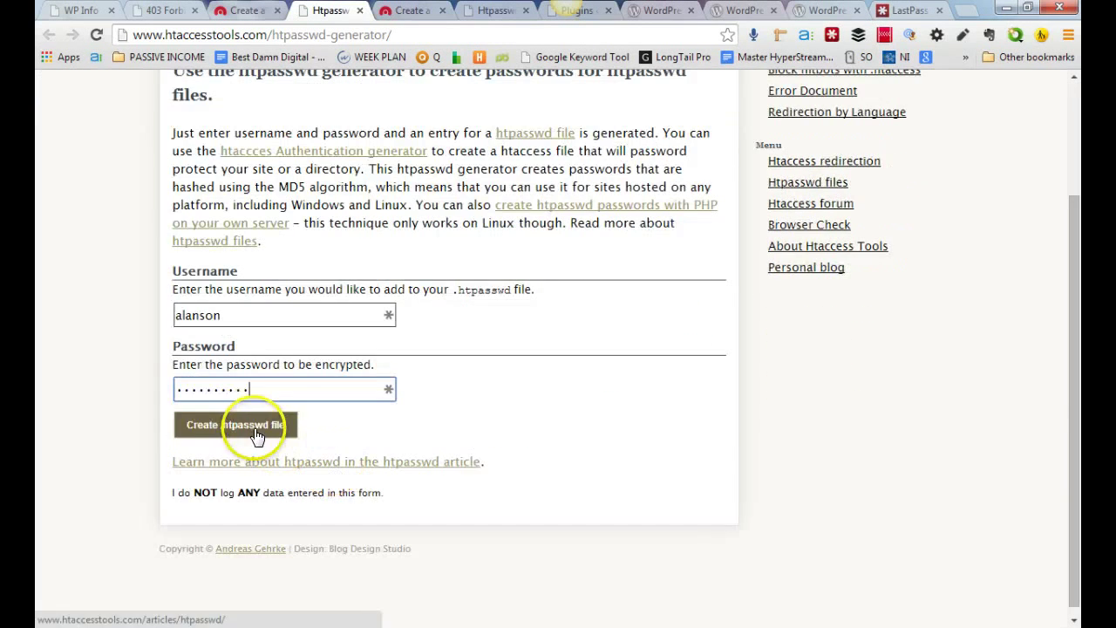
{"action": "left_click", "coordinate": [249, 431]}
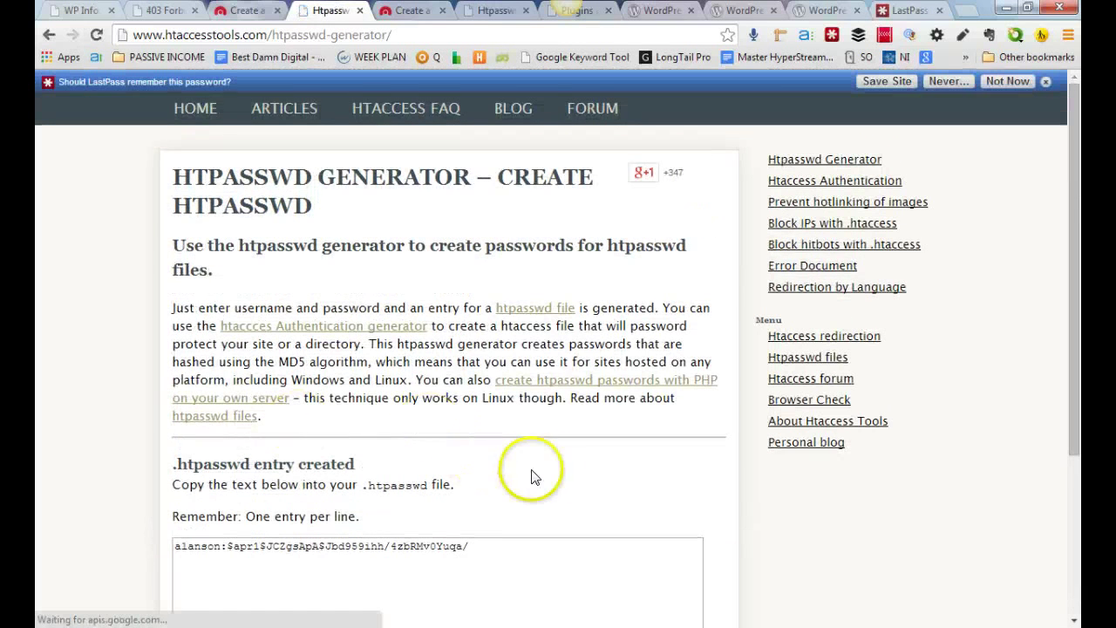
Copy the .htpasswd file name from the generator page into a new Notepad++ document
{"action": "scroll", "coordinate": [573, 448], "scroll_direction": "down", "scroll_amount": 3}
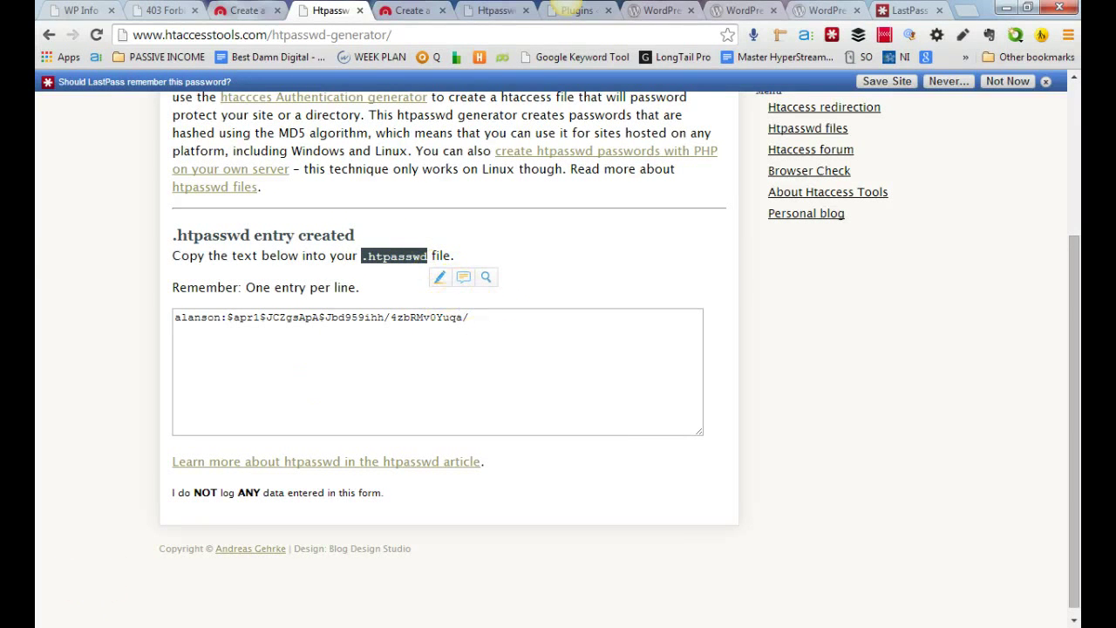
{"action": "key", "text": "alt+Tab"}
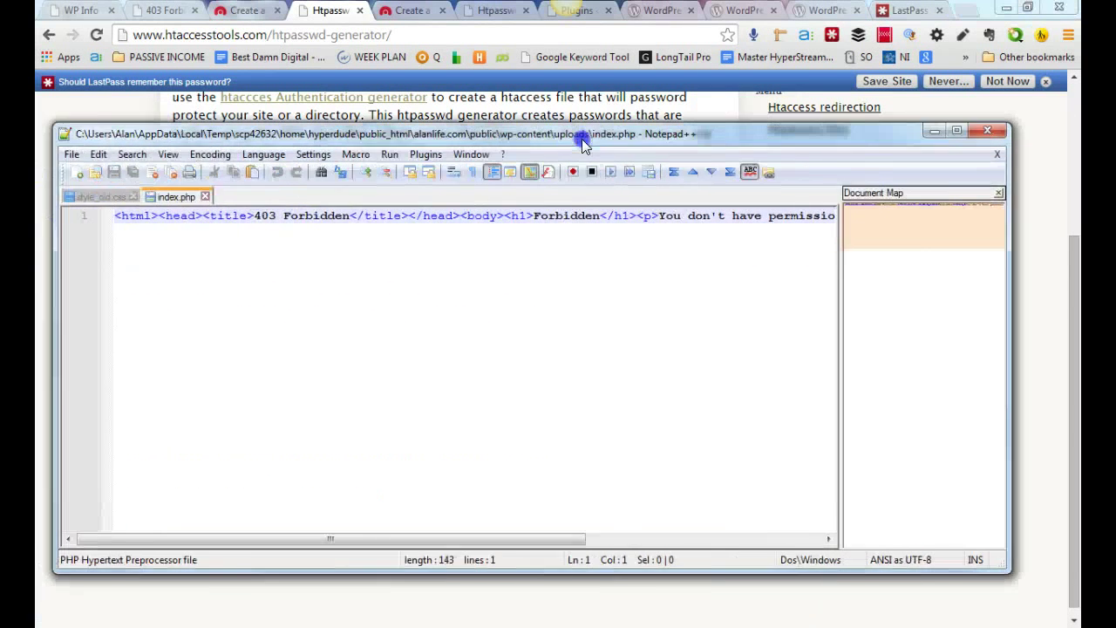
{"action": "left_click", "coordinate": [142, 170]}
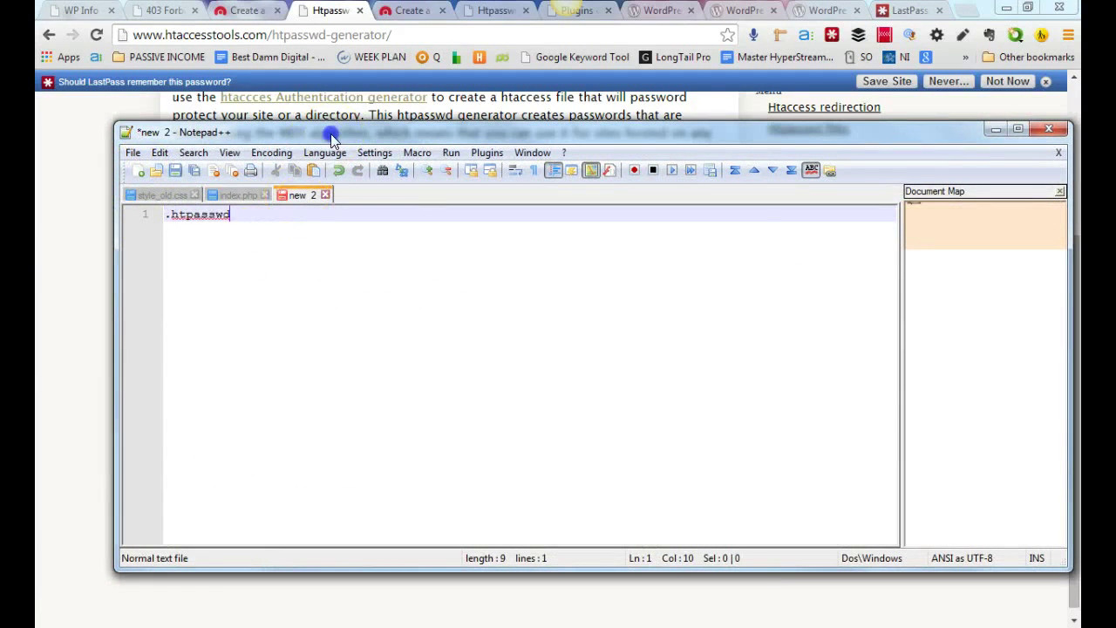
Copy the generated username and hashed password entry from the web page and paste it as the new document's only content in Notepad++
{"action": "left_click_drag", "start_coordinate": [332, 139], "coordinate": [320, 408]}
{"action": "left_click", "coordinate": [374, 341]}
{"action": "left_click_drag", "start_coordinate": [320, 318], "coordinate": [142, 318]}
{"action": "key", "text": "ctrl+c"}
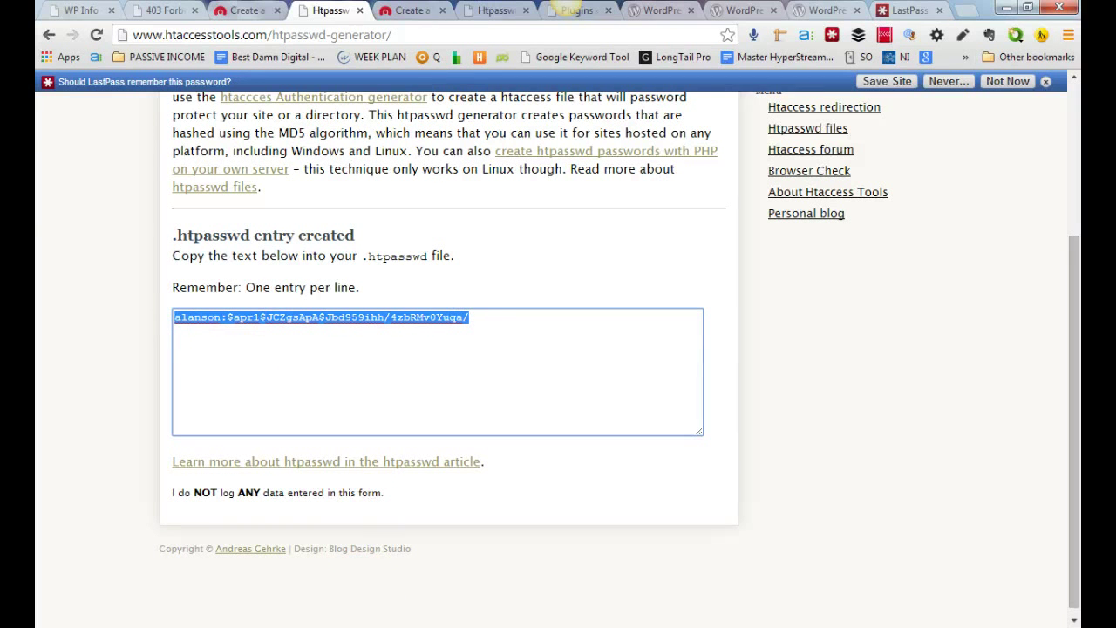
{"action": "key", "text": "alt+Tab"}
{"action": "left_click_drag", "start_coordinate": [325, 397], "coordinate": [319, 81]}
{"action": "key", "text": "ctrl+v"}
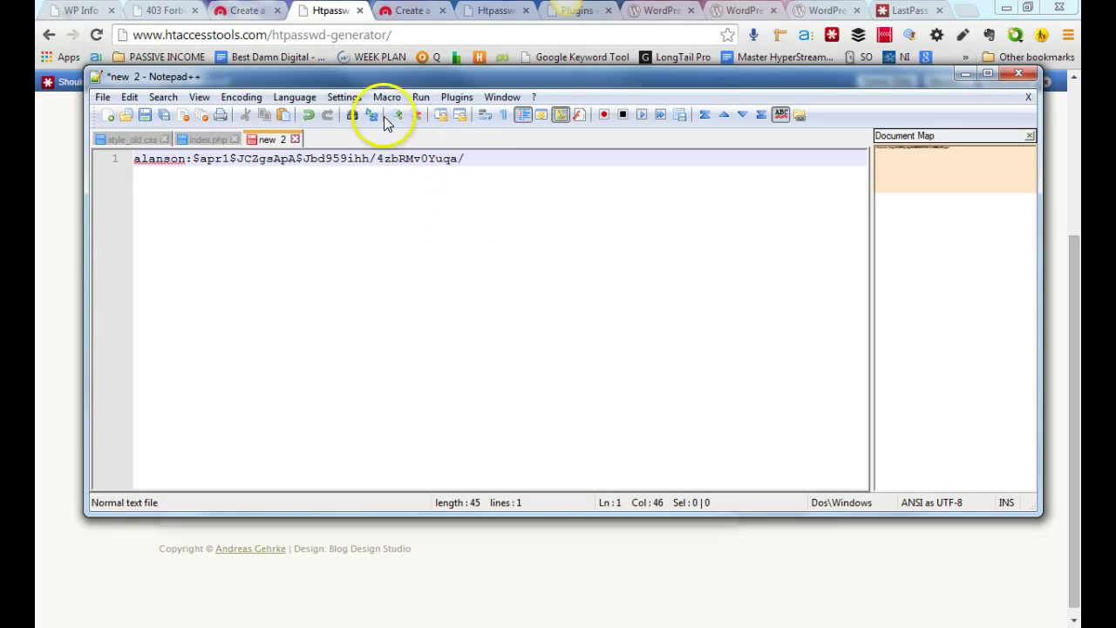
Start saving the new Notepad++ document under a new name with the Desktop as the target folder
{"action": "left_click", "coordinate": [109, 101]}
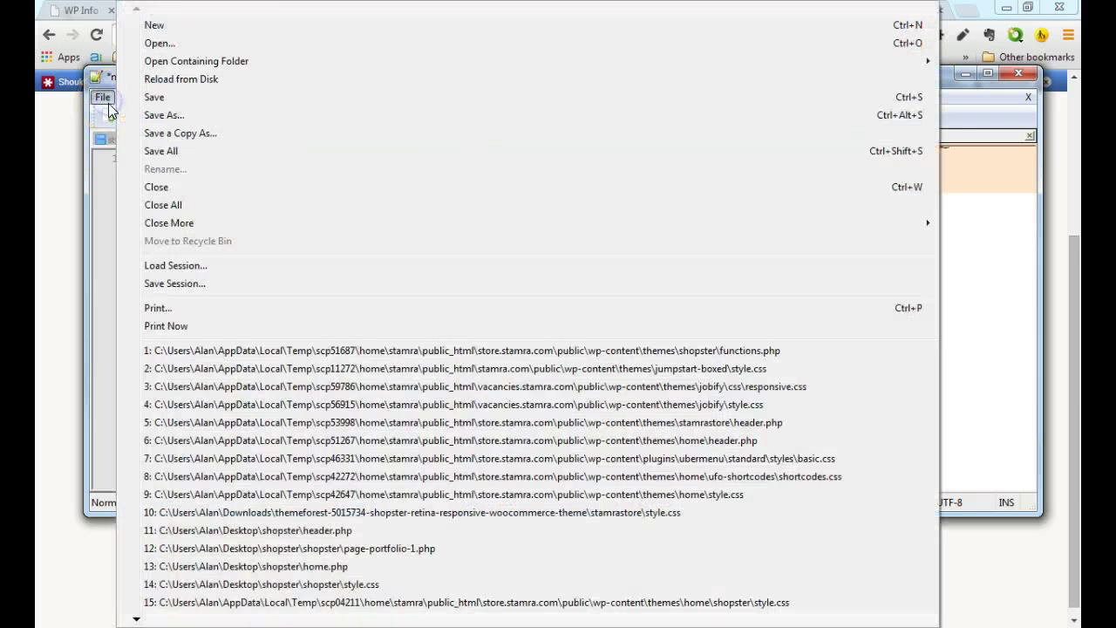
{"action": "left_click", "coordinate": [164, 117]}
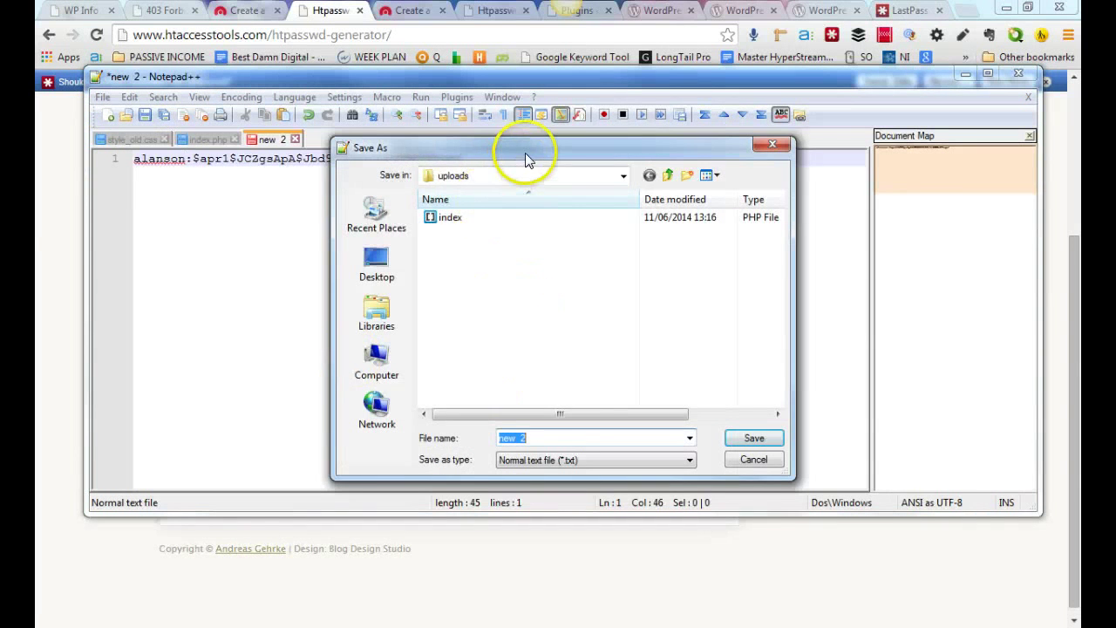
{"action": "left_click_drag", "start_coordinate": [524, 153], "coordinate": [497, 224]}
{"action": "left_click", "coordinate": [359, 330]}
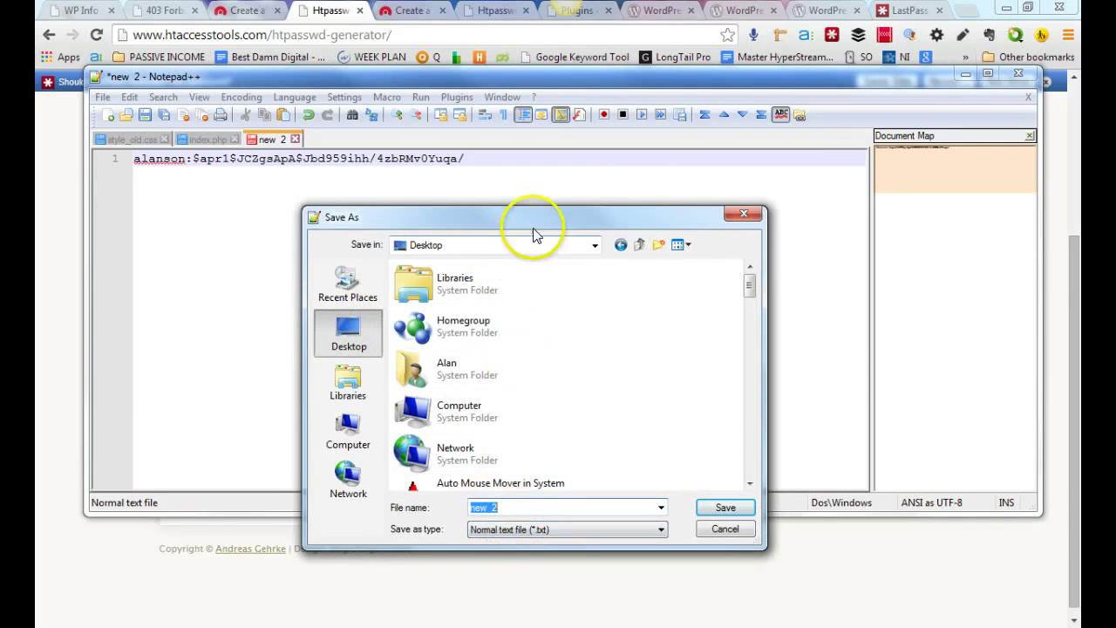
{"action": "left_click_drag", "start_coordinate": [545, 215], "coordinate": [628, 247]}
{"action": "left_click", "coordinate": [698, 387]}
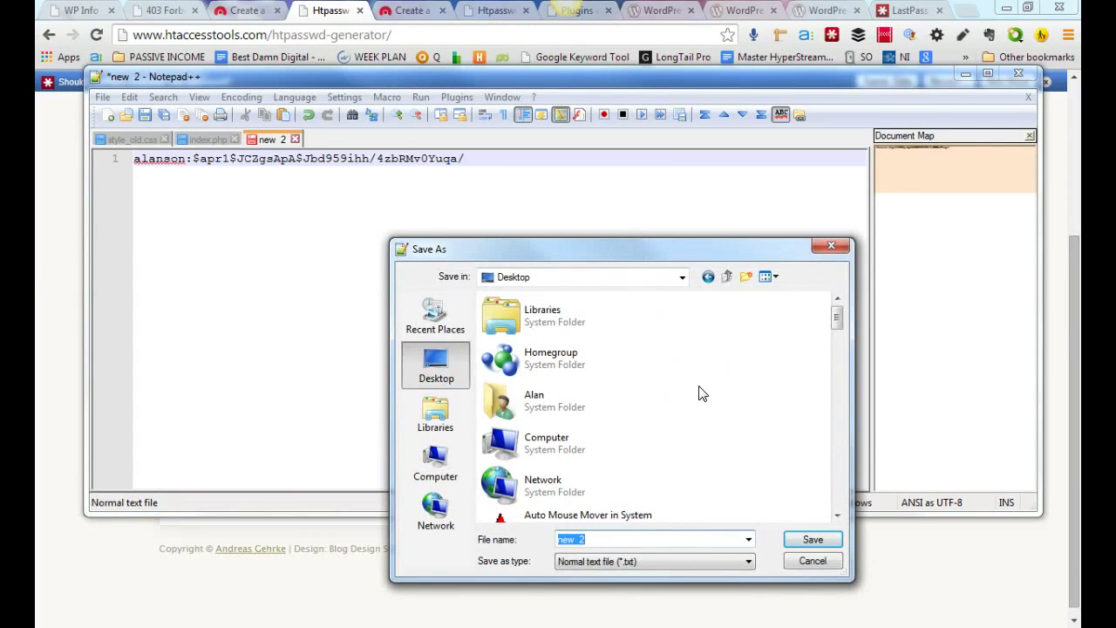
Get the file name from the generator page and save the Notepad++ document to the Desktop as .htpasswd
{"action": "type", "text": ".htaccess"}
{"action": "key", "text": "ctrl+v"}
{"action": "left_click", "coordinate": [61, 150]}
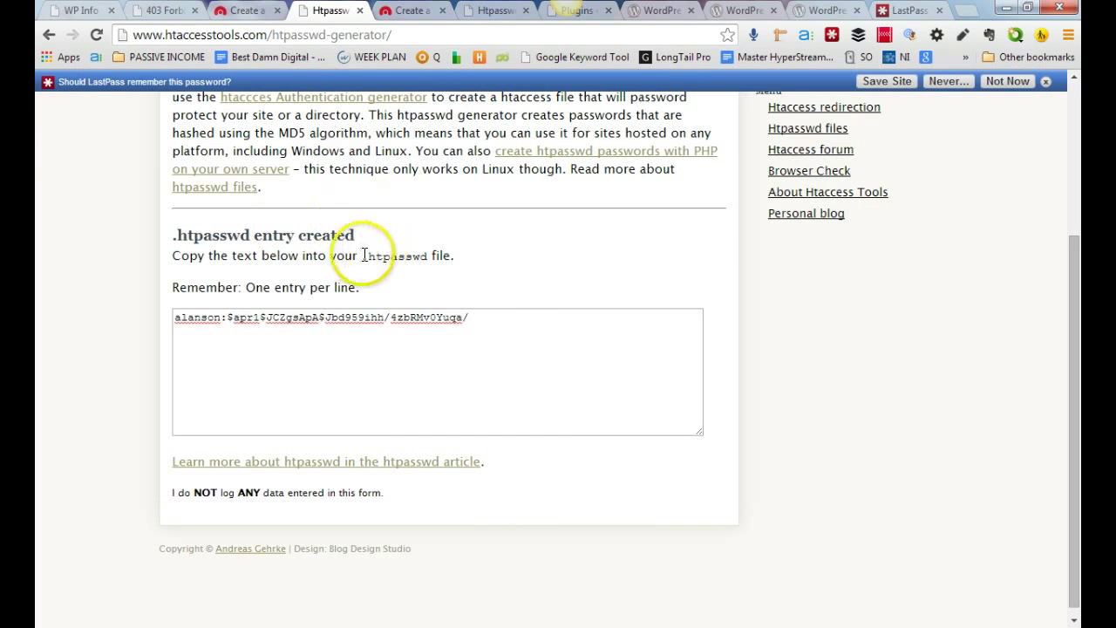
{"action": "left_click_drag", "start_coordinate": [365, 256], "coordinate": [428, 255]}
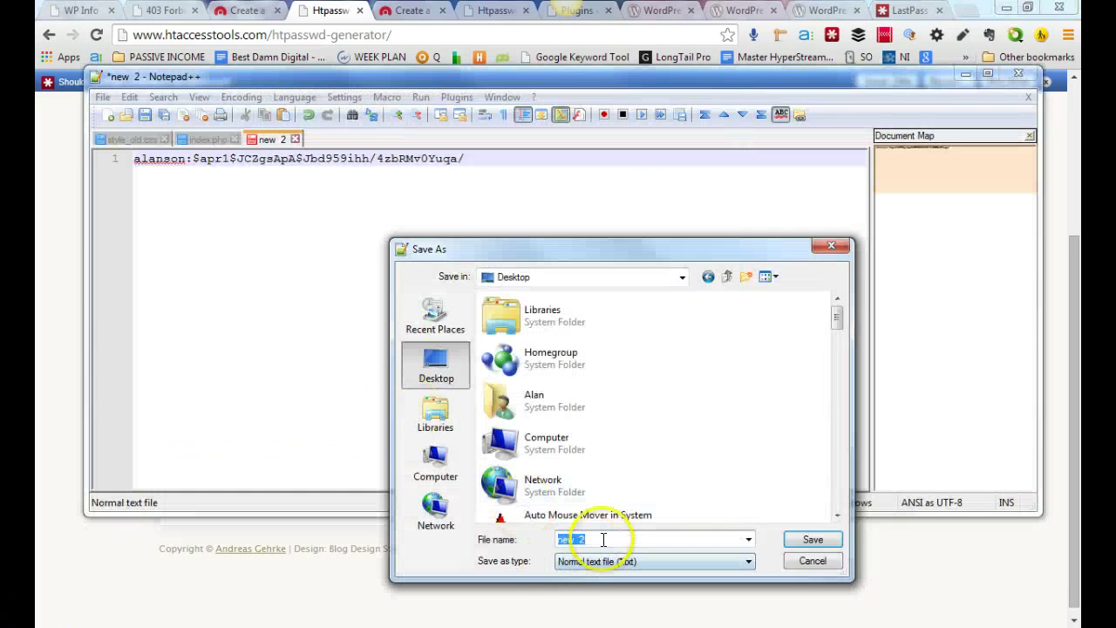
{"action": "type", "text": ".htpasswd"}
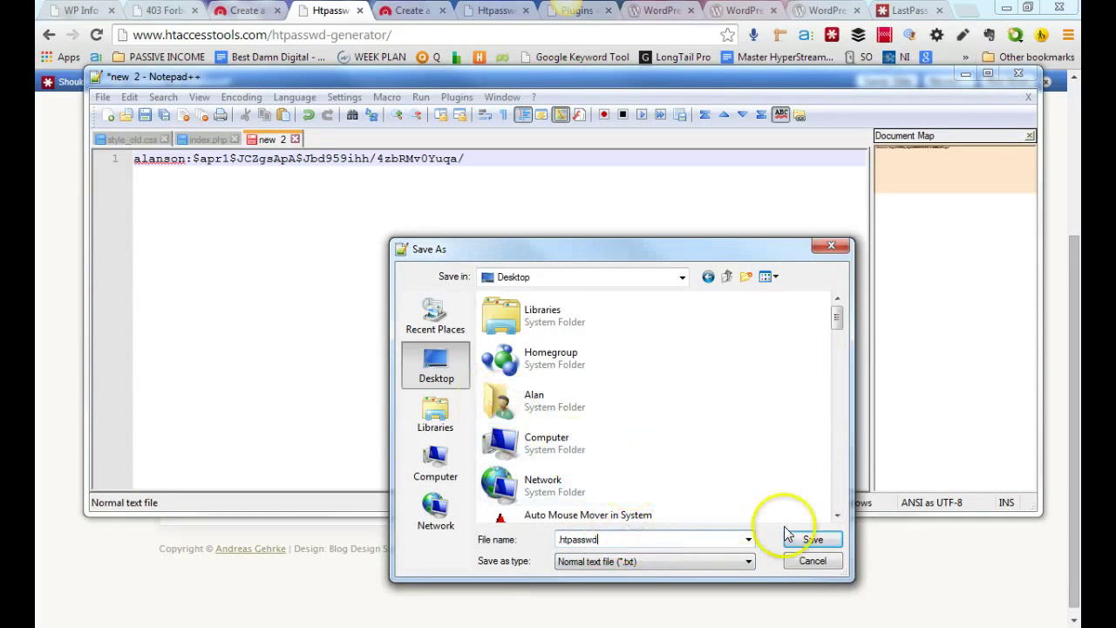
{"action": "left_click", "coordinate": [810, 541]}
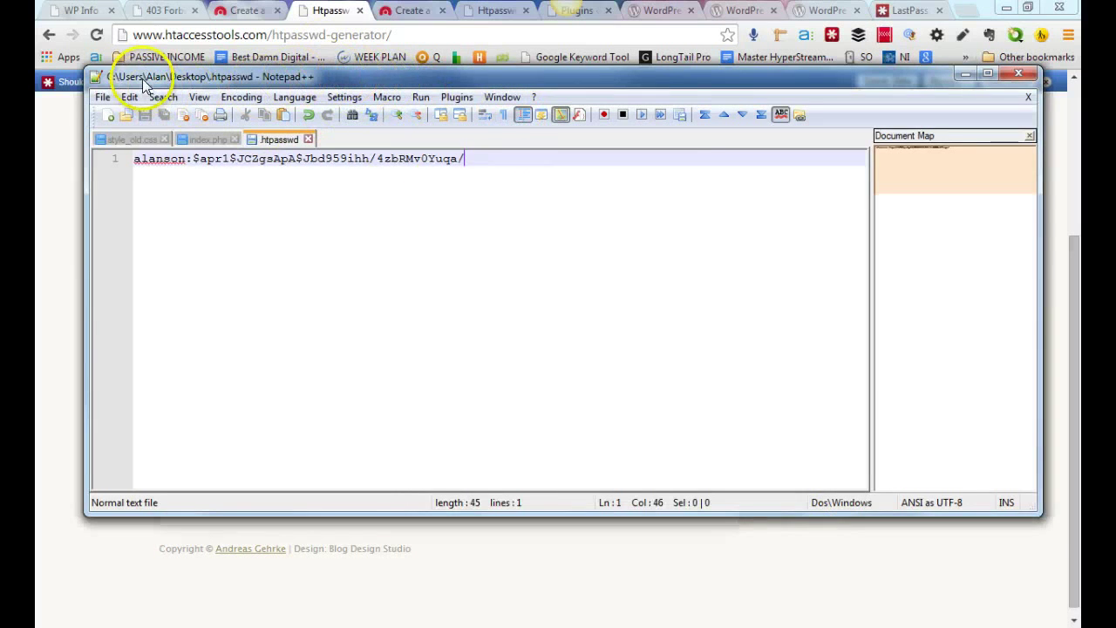
Move the Notepad++ window out of the way and return to the WebsiteDefender htpasswd article in Chrome
{"action": "left_click_drag", "start_coordinate": [144, 82], "coordinate": [61, 547]}
{"action": "left_click", "coordinate": [240, 10]}
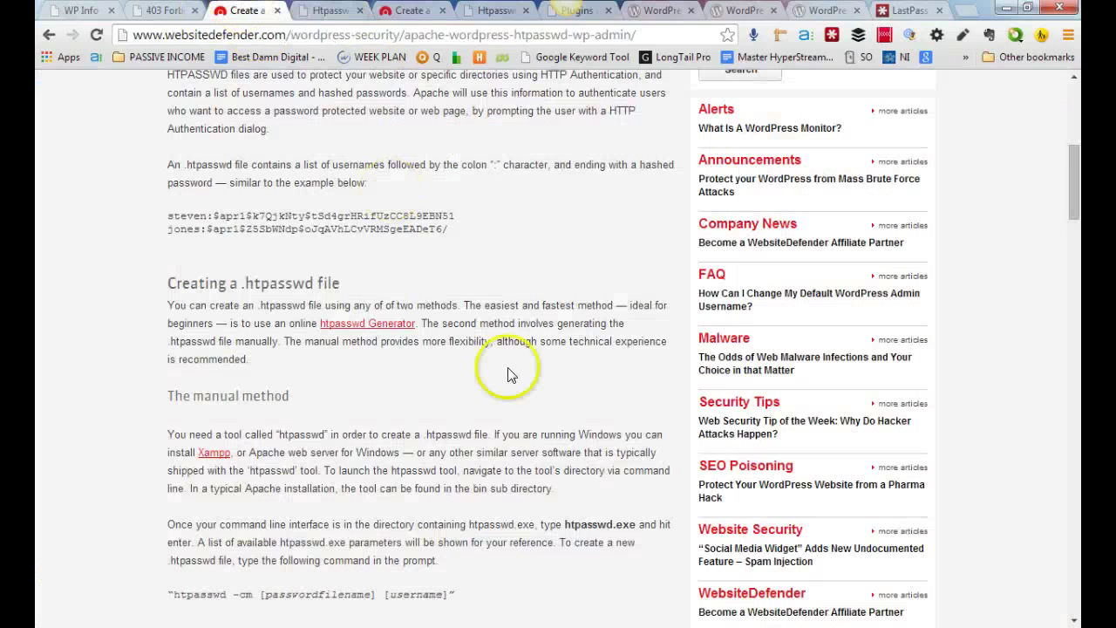
Read the rest of the htpasswd article and check the missing .htaccess entry for wp-admin in the WP Security scan report
{"action": "scroll", "coordinate": [447, 480], "scroll_direction": "down", "scroll_amount": 4}
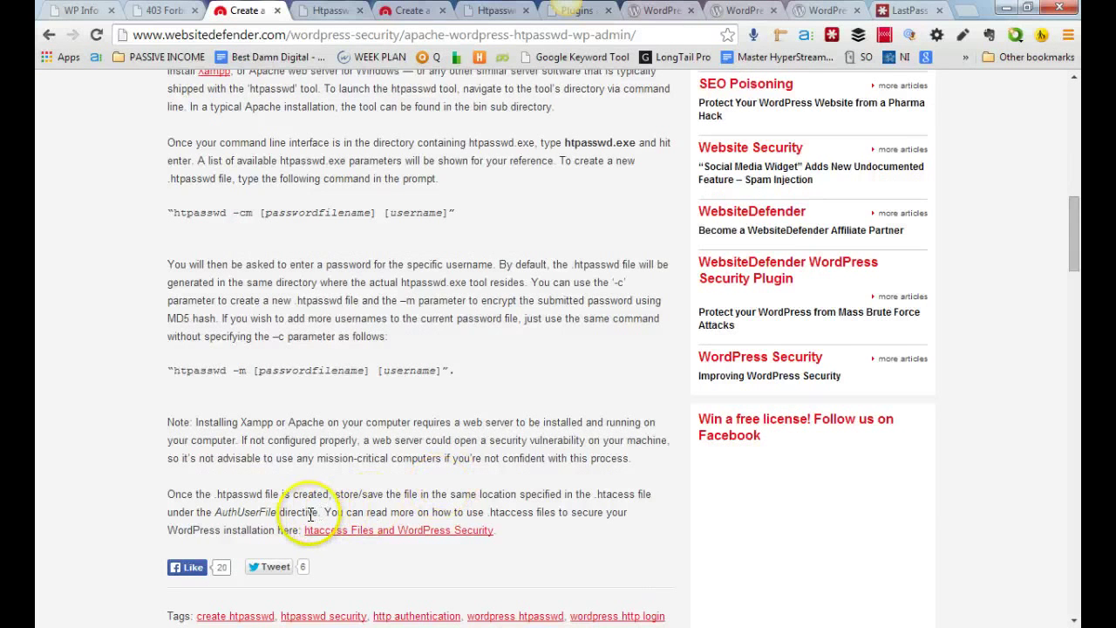
{"action": "key", "text": "ctrl+1"}
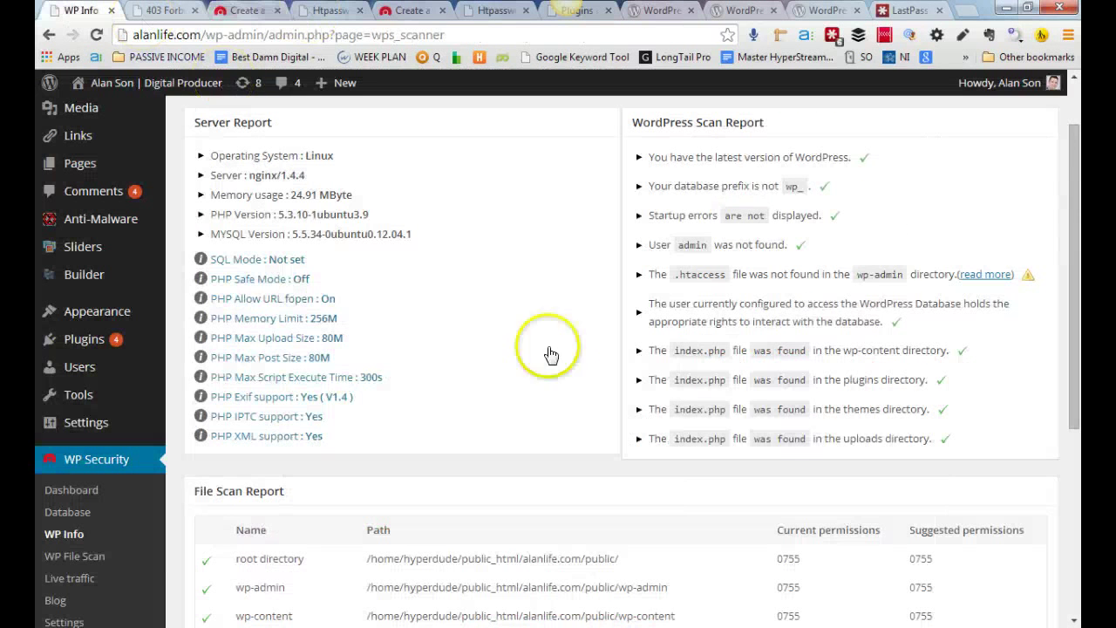
{"action": "left_click", "coordinate": [907, 274]}
{"action": "left_click", "coordinate": [932, 271]}
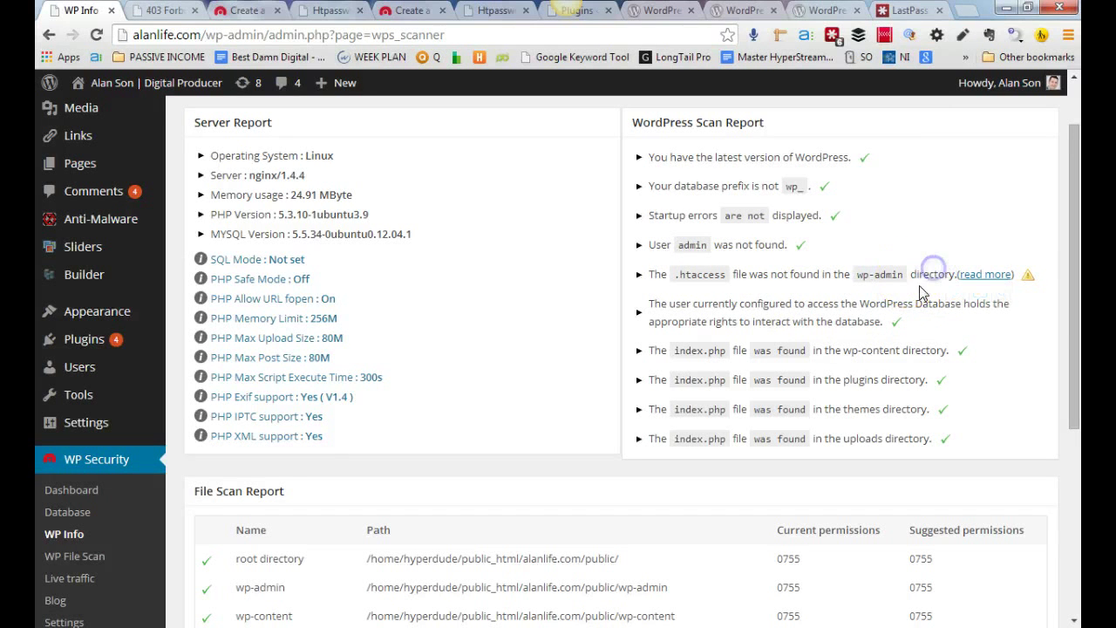
{"action": "left_click_drag", "start_coordinate": [904, 275], "coordinate": [853, 274]}
Rearrange the Chrome, Notepad and Notepad++ windows to uncover the .htaccess and .htpasswd files on the Desktop
{"action": "left_click", "coordinate": [1032, 9]}
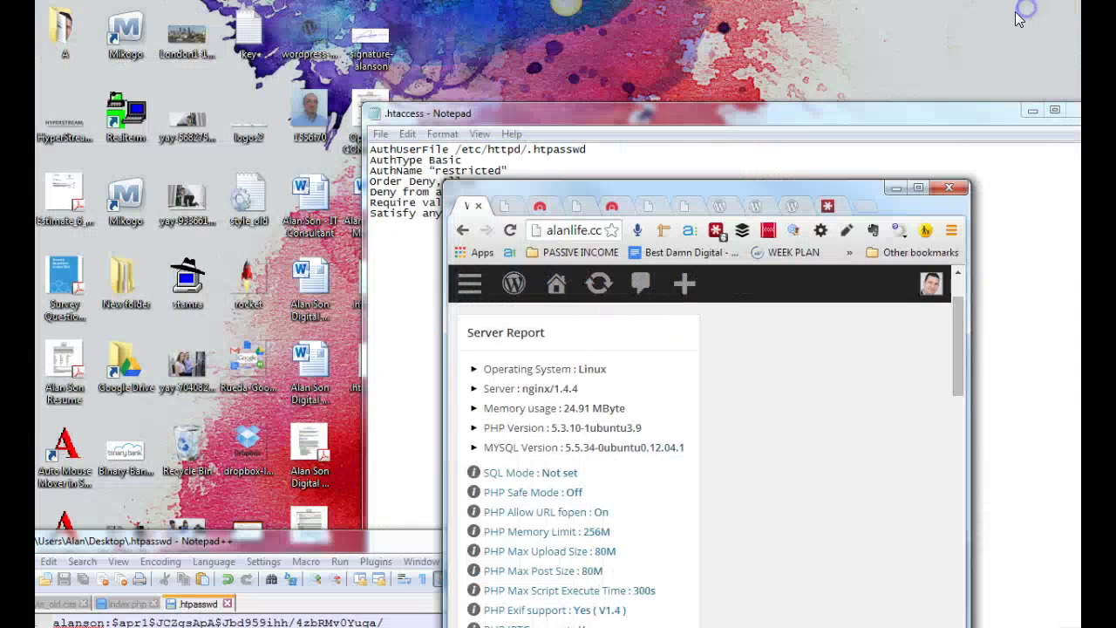
{"action": "left_click_drag", "start_coordinate": [562, 199], "coordinate": [785, 119]}
{"action": "left_click", "coordinate": [578, 111]}
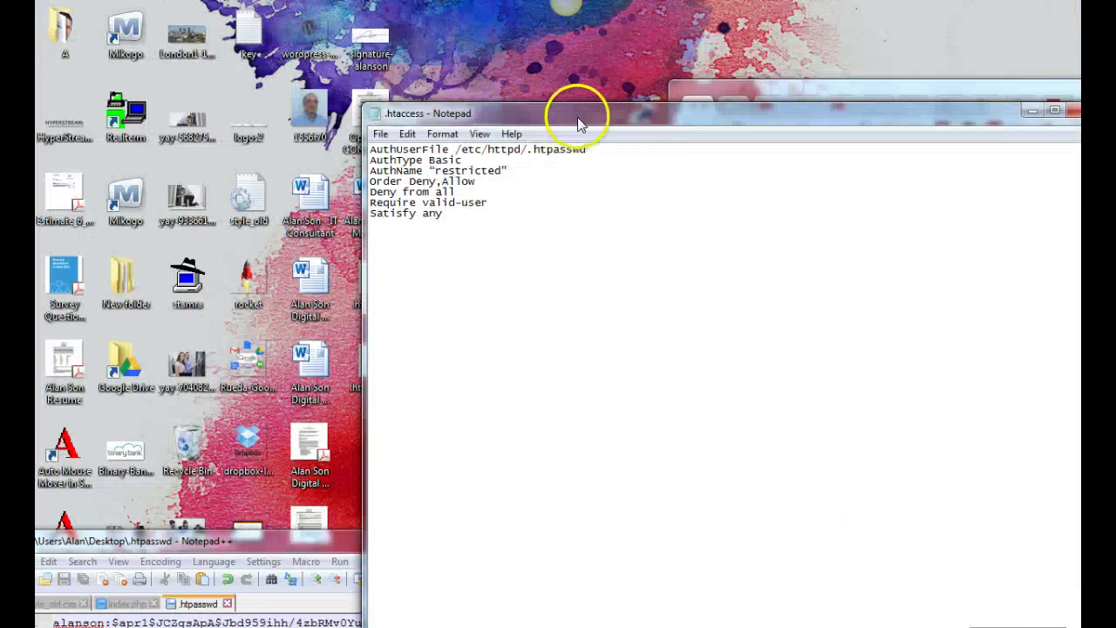
{"action": "left_click_drag", "start_coordinate": [578, 111], "coordinate": [738, 77]}
{"action": "left_click_drag", "start_coordinate": [419, 543], "coordinate": [759, 443]}
{"action": "left_click_drag", "start_coordinate": [403, 253], "coordinate": [350, 397]}
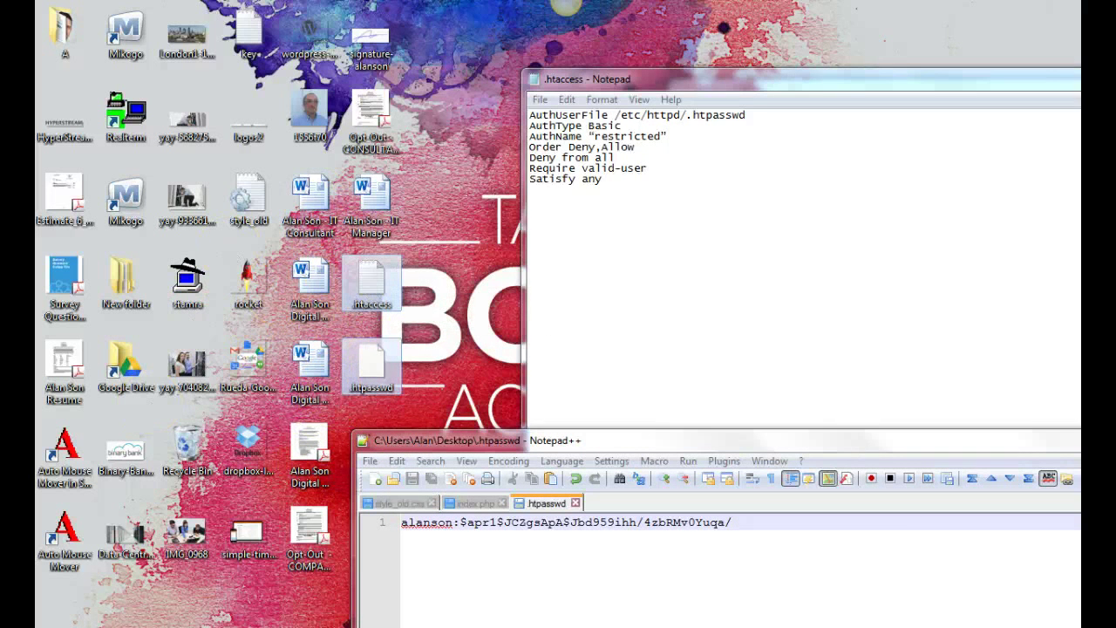
{"action": "left_click", "coordinate": [346, 621]}
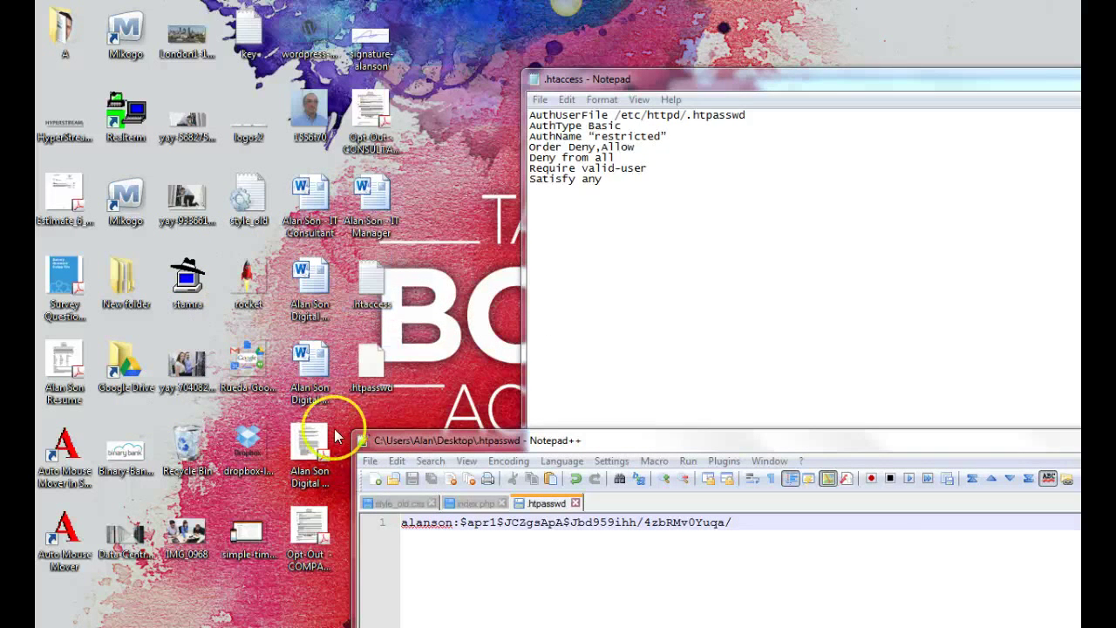
Place the WinSCP window beside the Desktop files and enlarge it to nearly full screen height with a wider remote listing
{"action": "left_click_drag", "start_coordinate": [680, 275], "coordinate": [809, 87]}
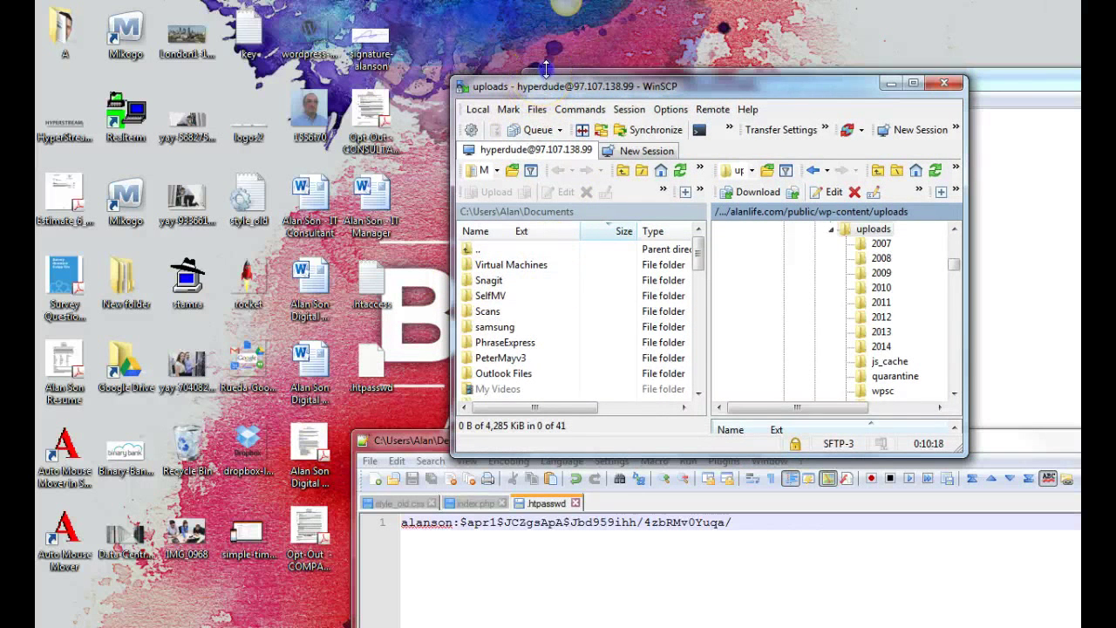
{"action": "left_click_drag", "start_coordinate": [546, 68], "coordinate": [547, 3]}
{"action": "left_click_drag", "start_coordinate": [653, 455], "coordinate": [666, 622]}
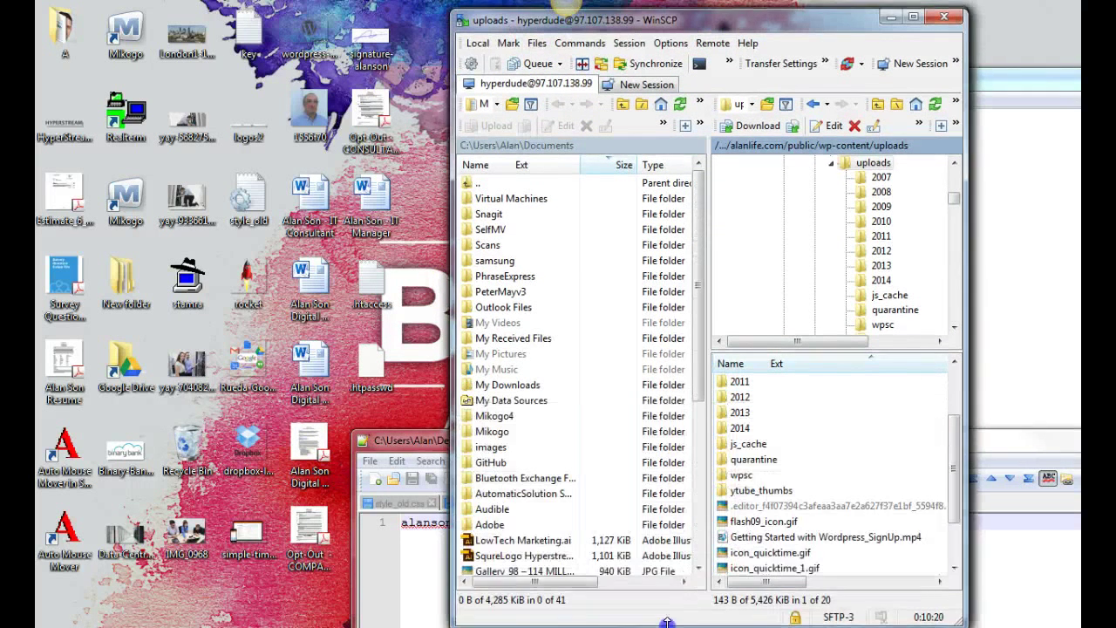
{"action": "left_click_drag", "start_coordinate": [968, 73], "coordinate": [1057, 73]}
Navigate the remote listing from uploads up to the public folder and open its wp-admin directory
{"action": "left_click", "coordinate": [840, 464]}
{"action": "scroll", "coordinate": [840, 462], "scroll_direction": "up", "scroll_amount": 2}
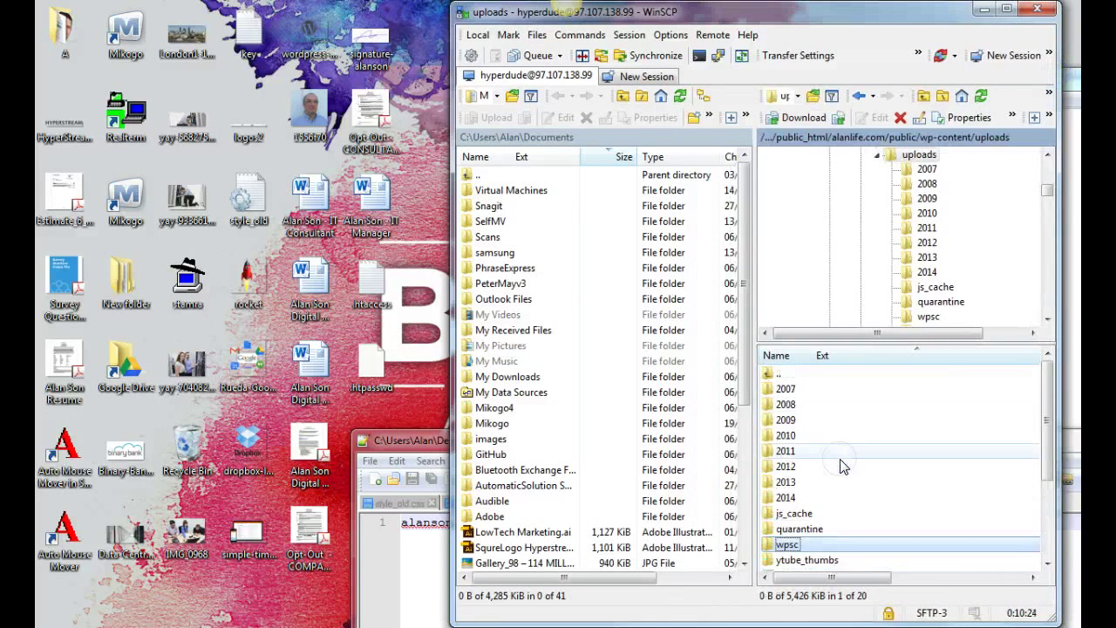
{"action": "double_click", "coordinate": [785, 374]}
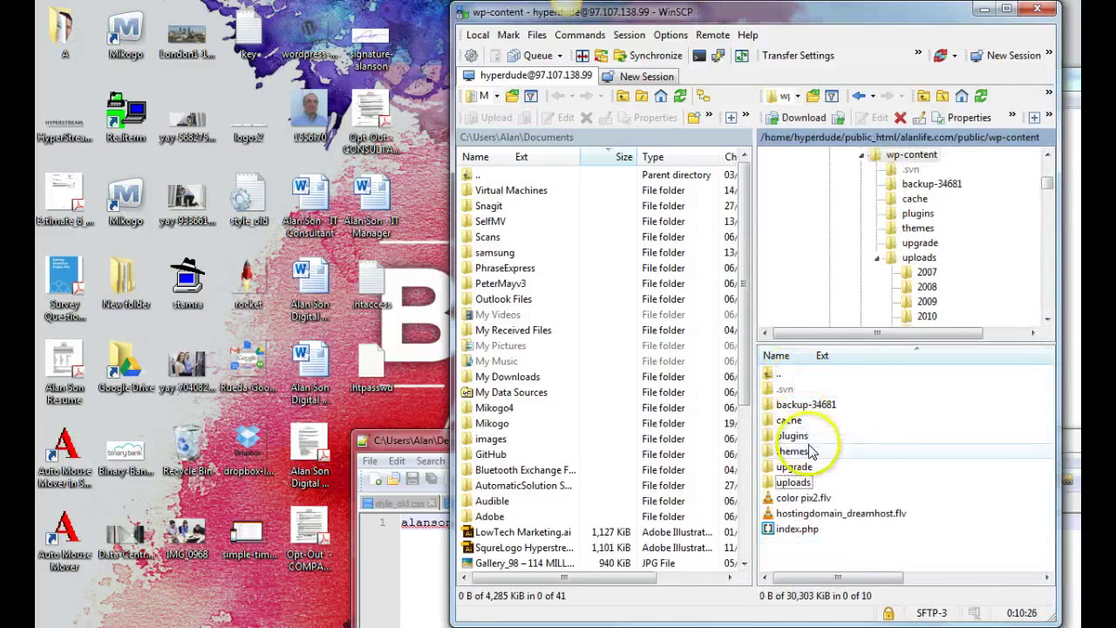
{"action": "double_click", "coordinate": [779, 374]}
{"action": "left_click", "coordinate": [789, 404]}
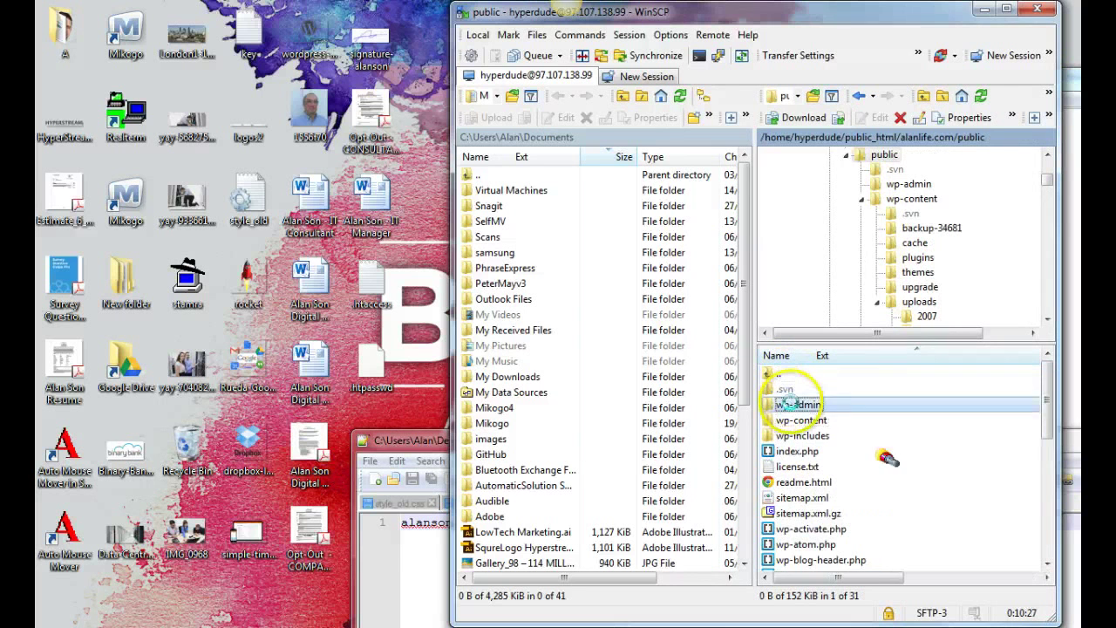
{"action": "double_click", "coordinate": [789, 404]}
{"action": "scroll", "coordinate": [787, 492], "scroll_direction": "down", "scroll_amount": 4}
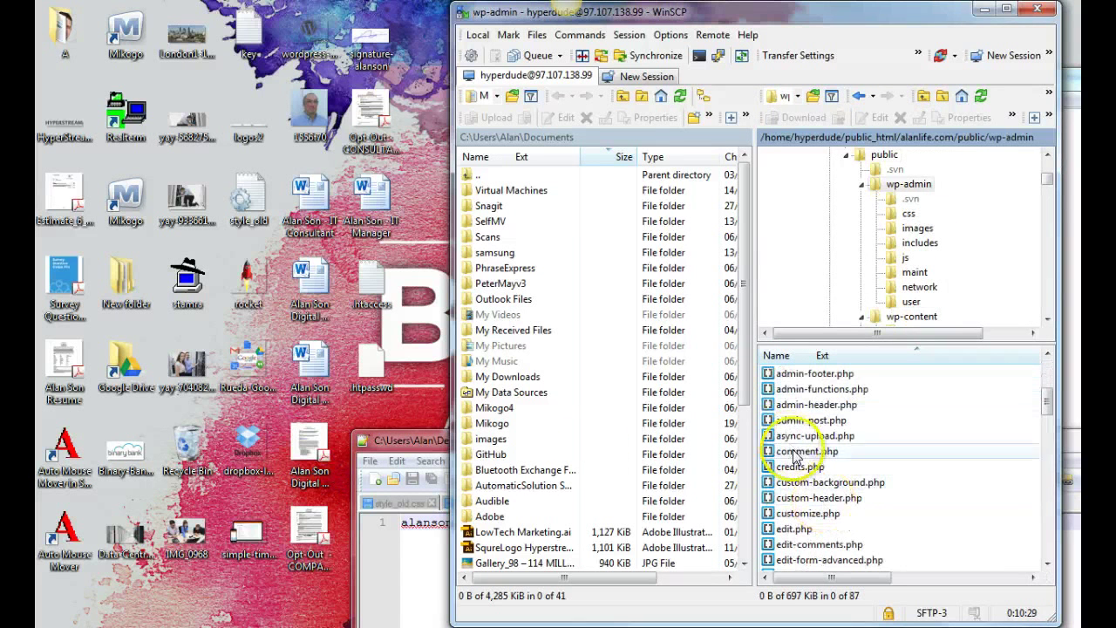
Upload the .htaccess and .htpasswd files from the Desktop into the remote wp-admin directory, retrying the transfer if it is refused
{"action": "left_click_drag", "start_coordinate": [411, 293], "coordinate": [336, 418]}
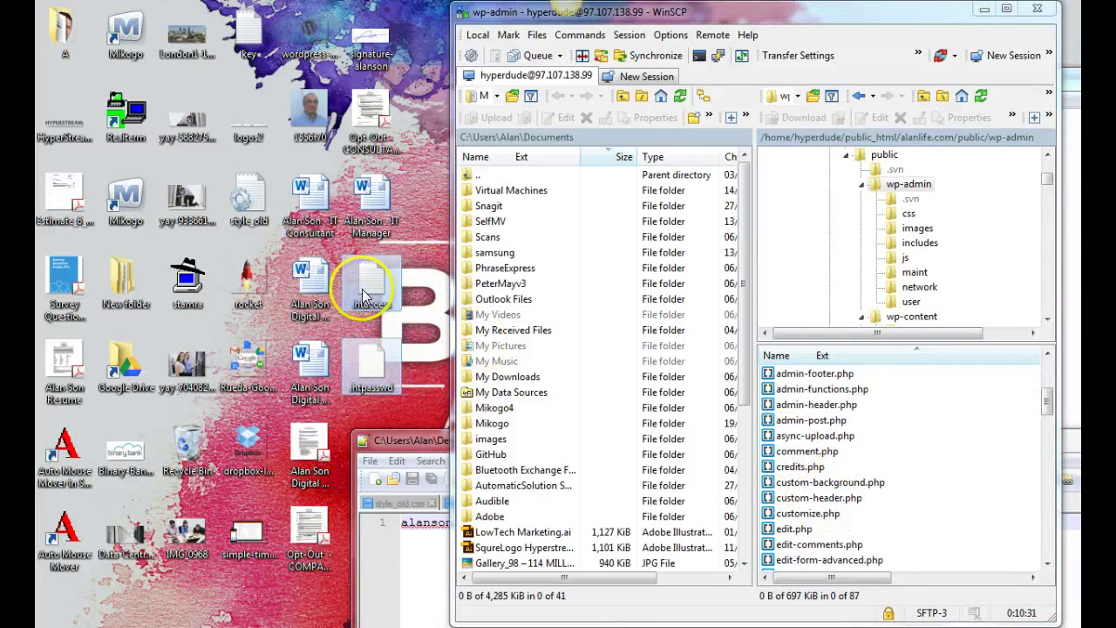
{"action": "left_click_drag", "start_coordinate": [366, 297], "coordinate": [913, 493]}
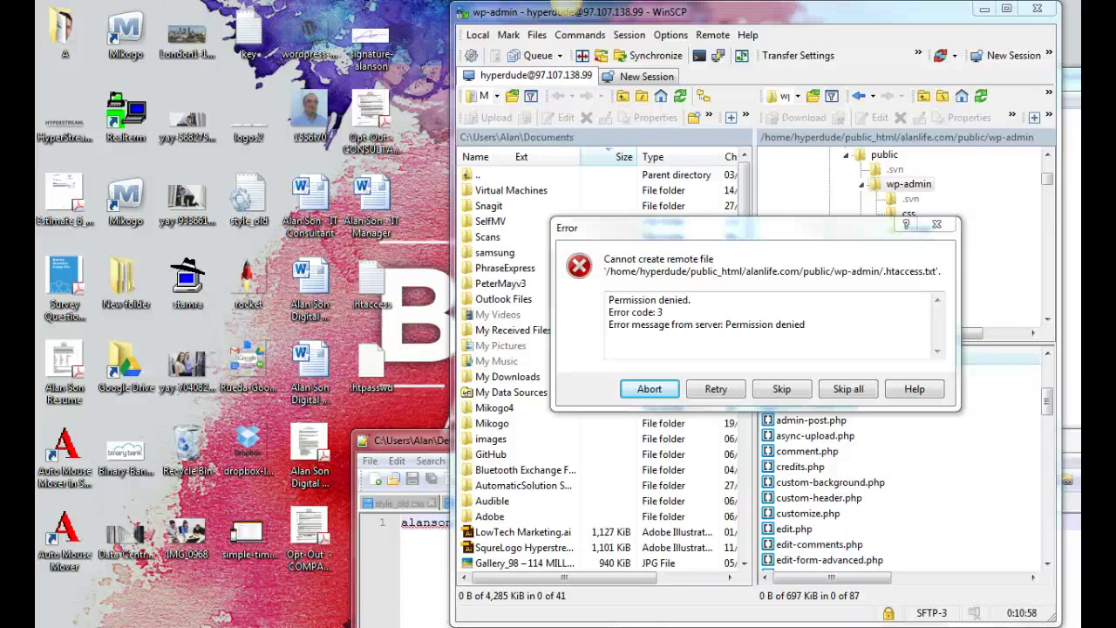
{"action": "left_click", "coordinate": [714, 389]}
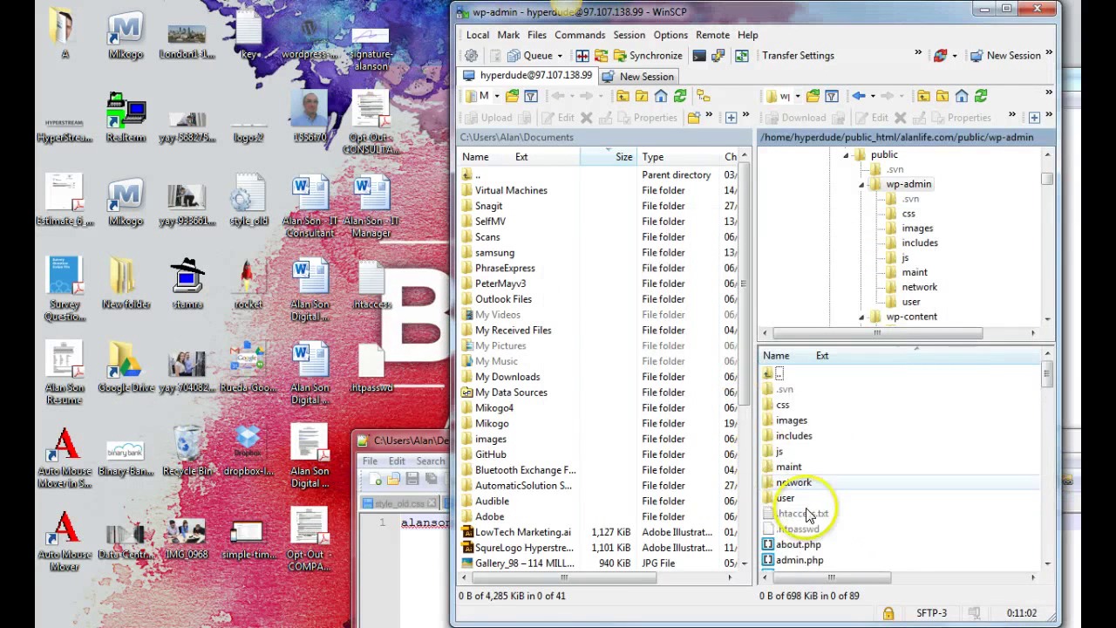
Maximize the WinSCP window and check the uploaded .htaccess.txt and .htpasswd files in the remote wp-admin listing
{"action": "scroll", "coordinate": [807, 514], "scroll_direction": "down", "scroll_amount": 3}
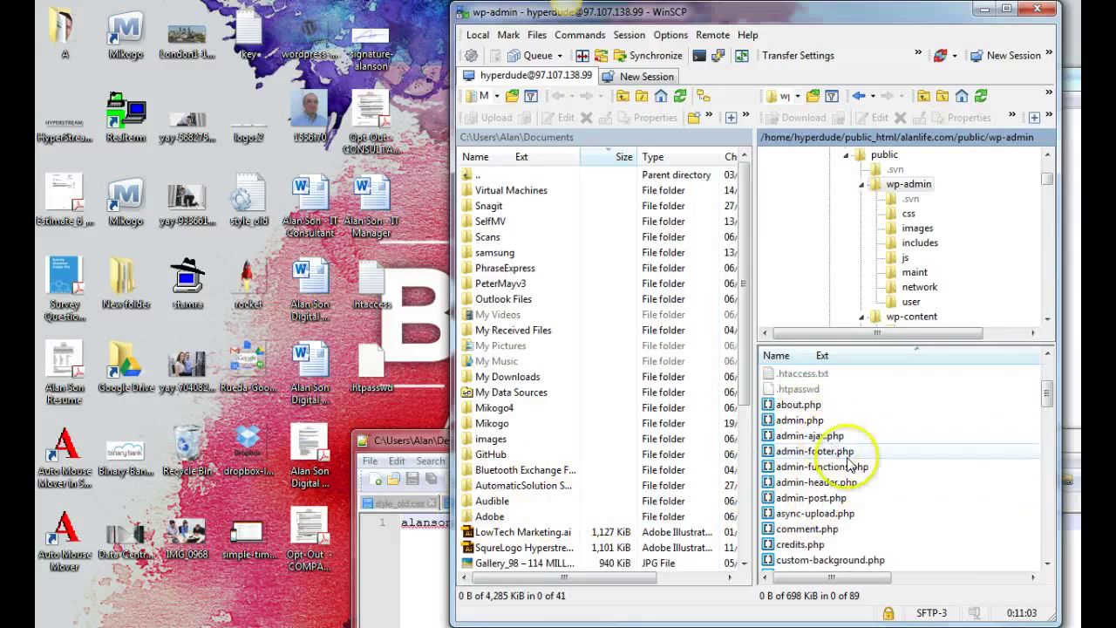
{"action": "left_click", "coordinate": [817, 389]}
{"action": "left_click_drag", "start_coordinate": [710, 18], "coordinate": [713, 20]}
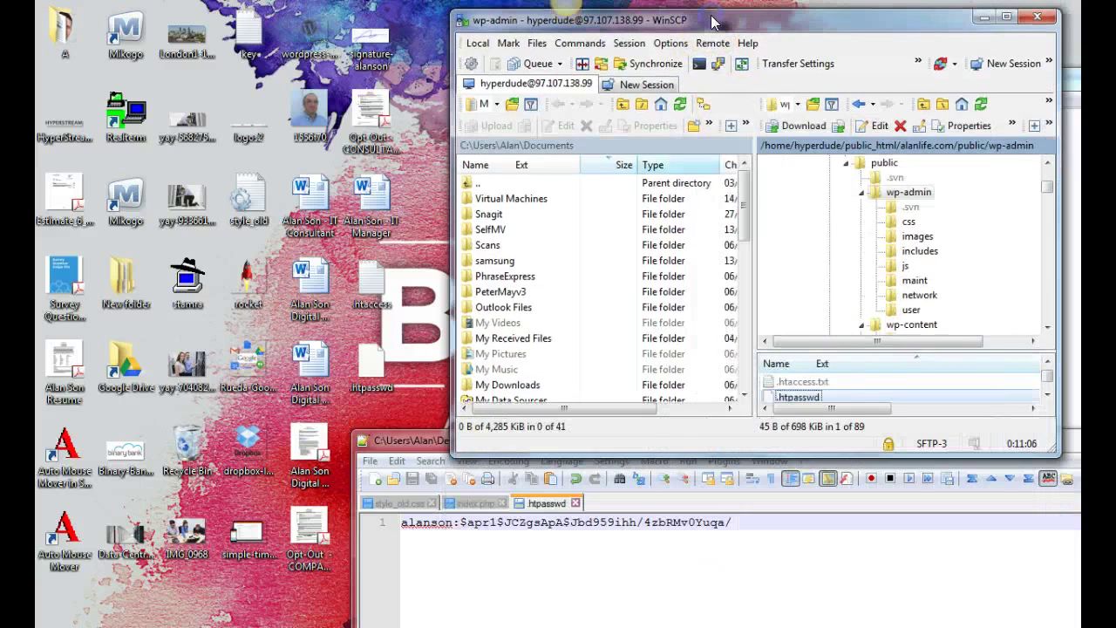
{"action": "double_click", "coordinate": [751, 21]}
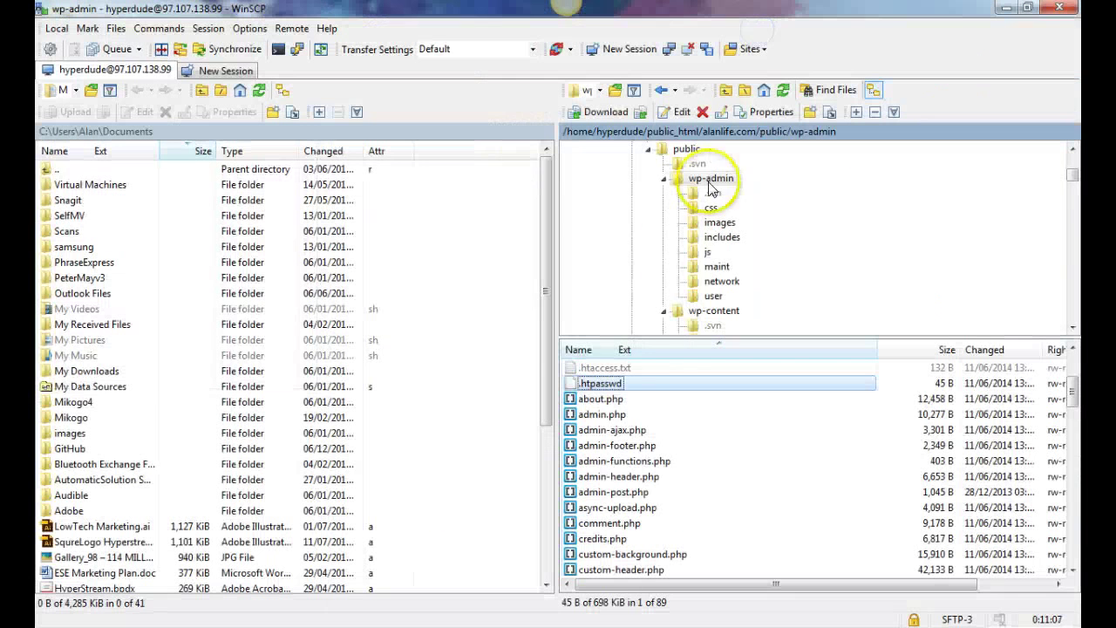
{"action": "left_click", "coordinate": [672, 478]}
{"action": "scroll", "coordinate": [667, 462], "scroll_direction": "up", "scroll_amount": 1}
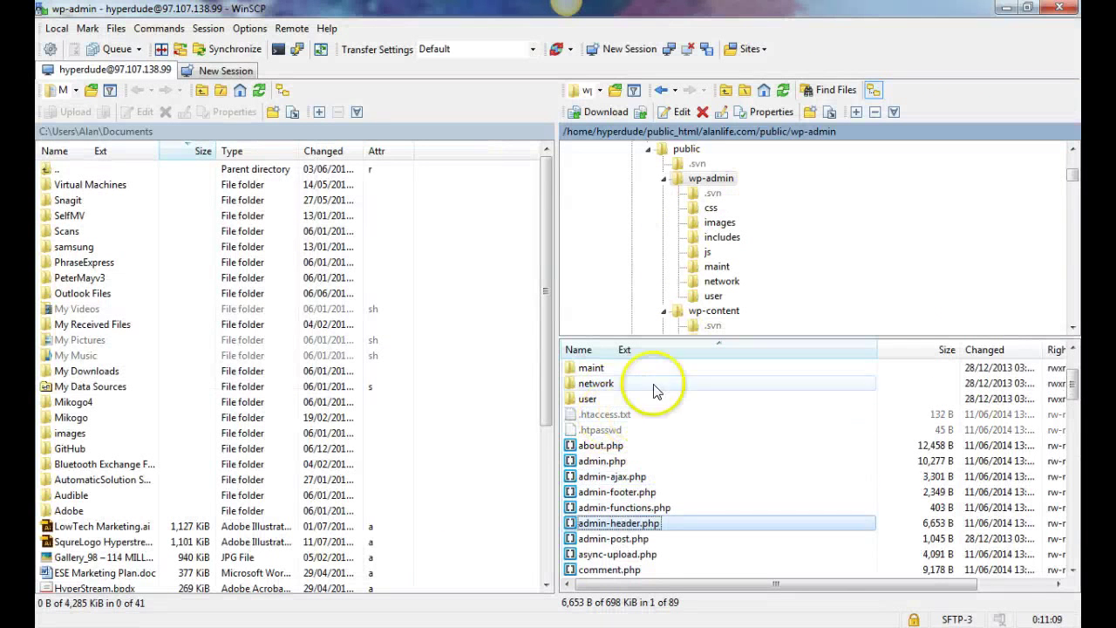
{"action": "left_click", "coordinate": [592, 416]}
{"action": "left_click", "coordinate": [593, 429]}
{"action": "left_click", "coordinate": [596, 417]}
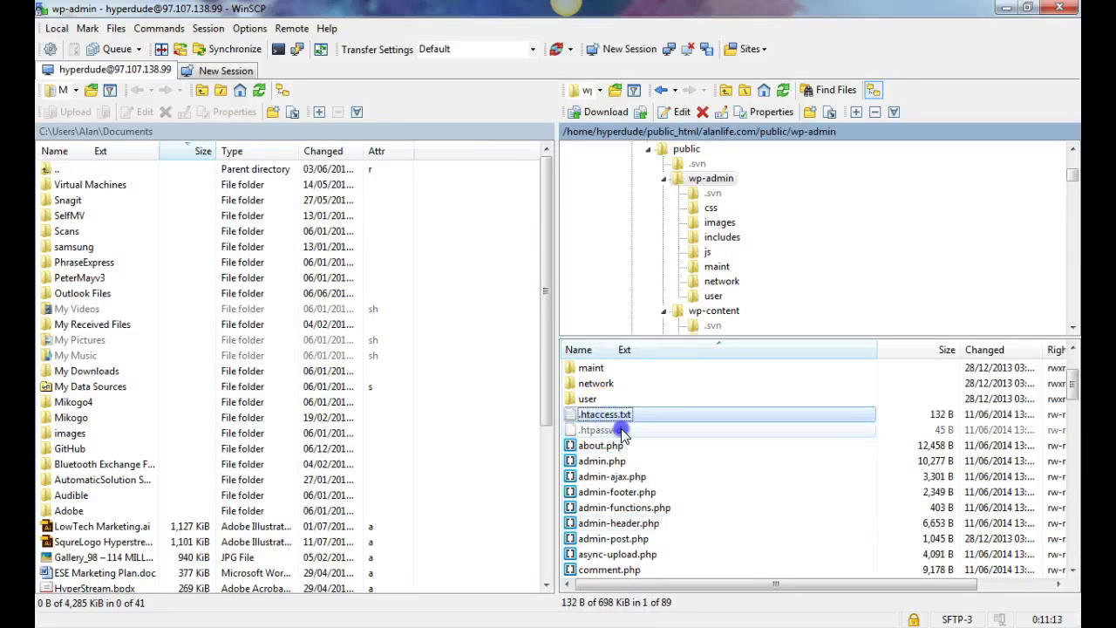
{"action": "left_click", "coordinate": [618, 430]}
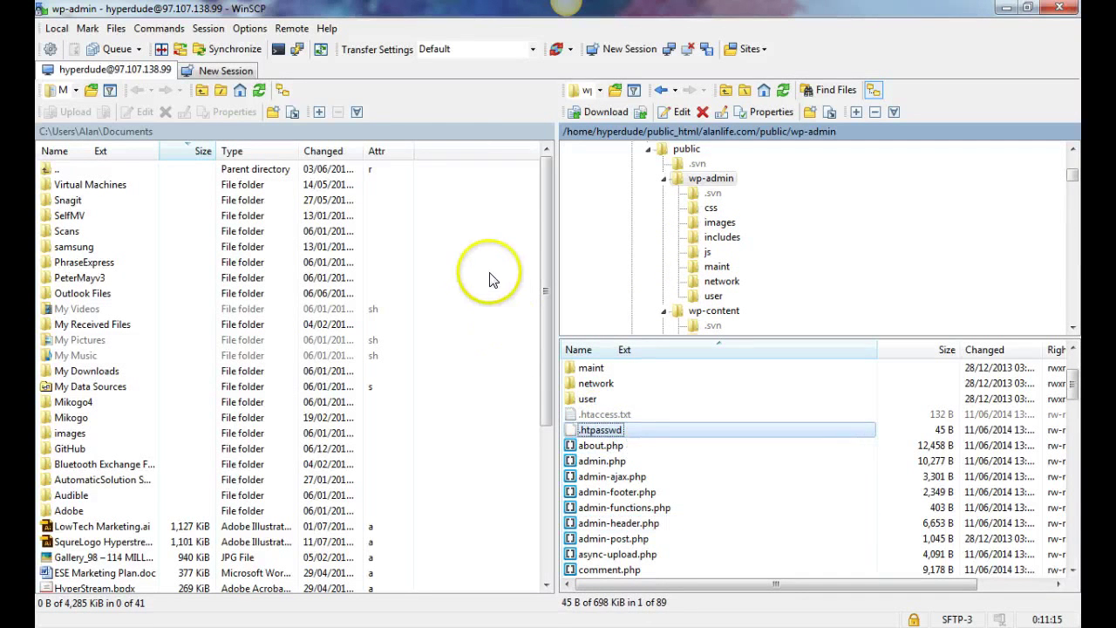
Move the WinSCP window out of the way and switch to a new Chrome window
{"action": "double_click", "coordinate": [412, 14]}
{"action": "key", "text": "super+Down"}
{"action": "key", "text": "alt+Tab"}
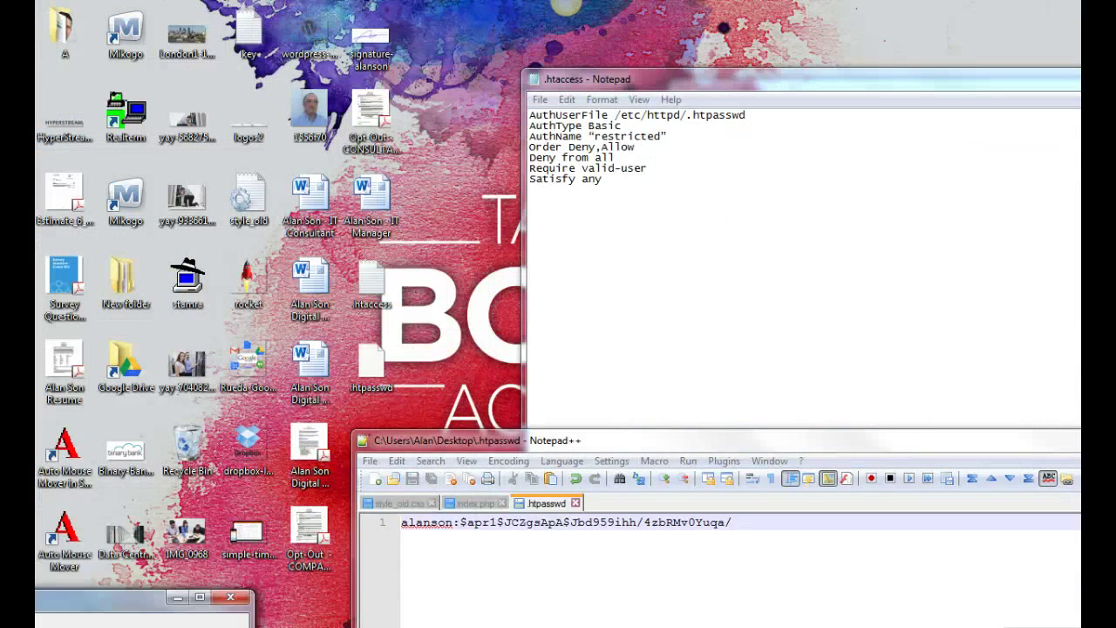
{"action": "left_click_drag", "start_coordinate": [562, 404], "coordinate": [35, 353]}
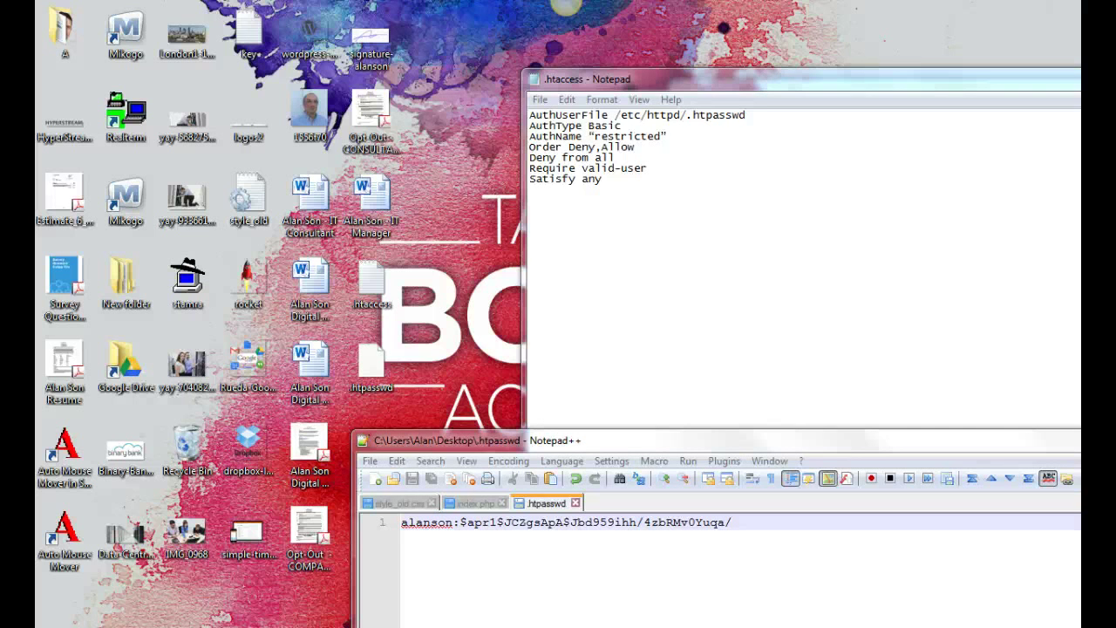
Load alanlife.com and open its wp-admin address to test the directory's password protection
{"action": "left_click", "coordinate": [339, 36]}
{"action": "type", "text": "ala"}
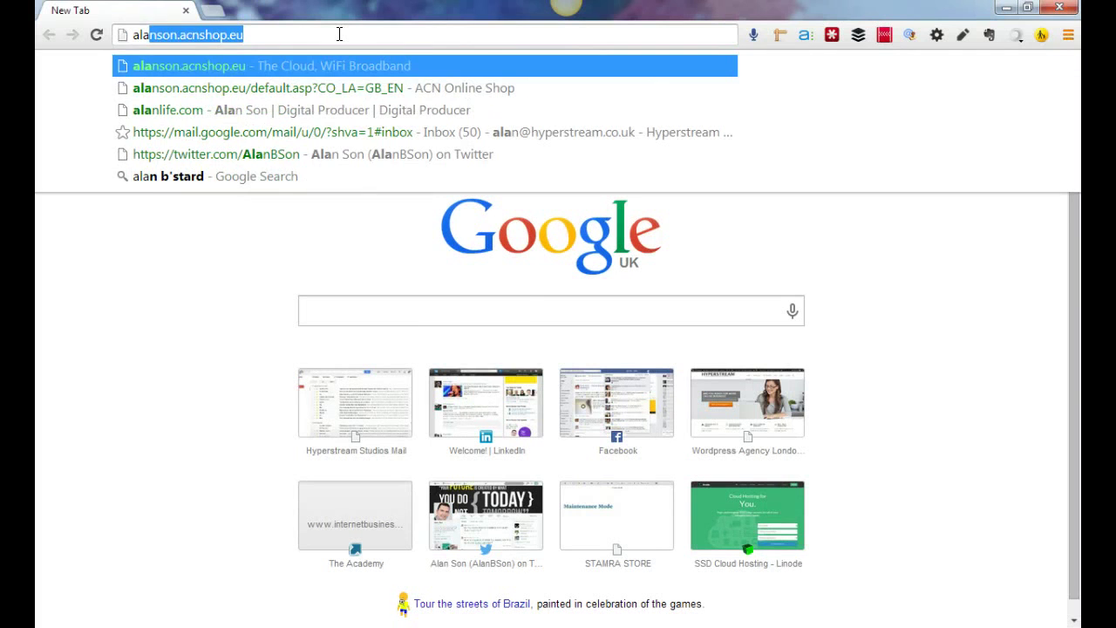
{"action": "key", "text": "Down"}
{"action": "key", "text": "Down"}
{"action": "key", "text": "Return"}
{"action": "left_click", "coordinate": [337, 34]}
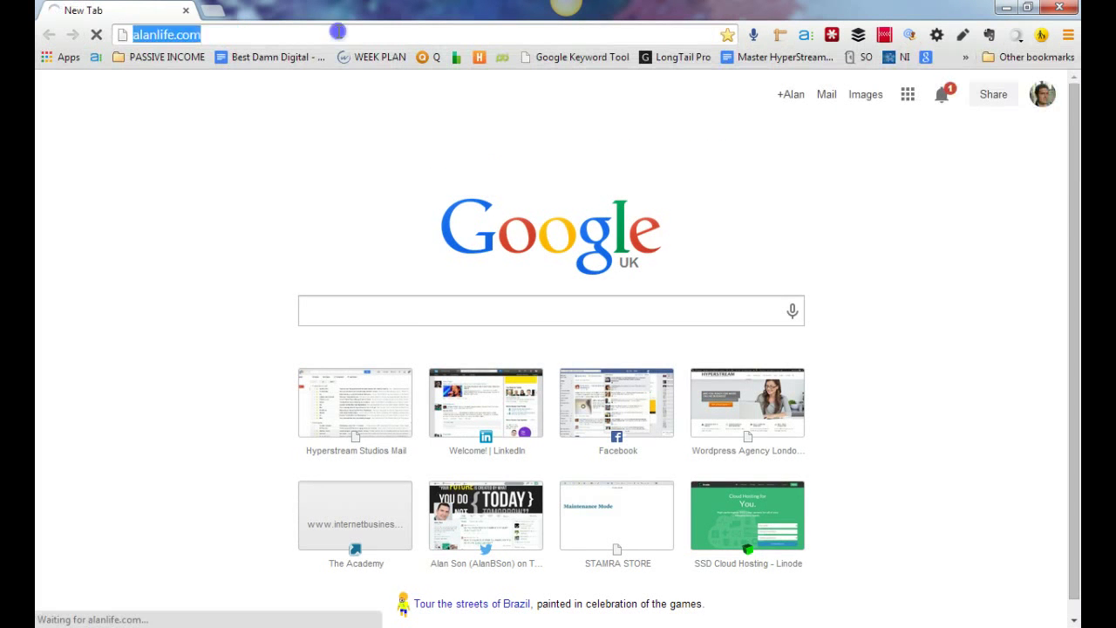
{"action": "left_click", "coordinate": [338, 33]}
{"action": "type", "text": "/w"}
{"action": "key", "text": "Down"}
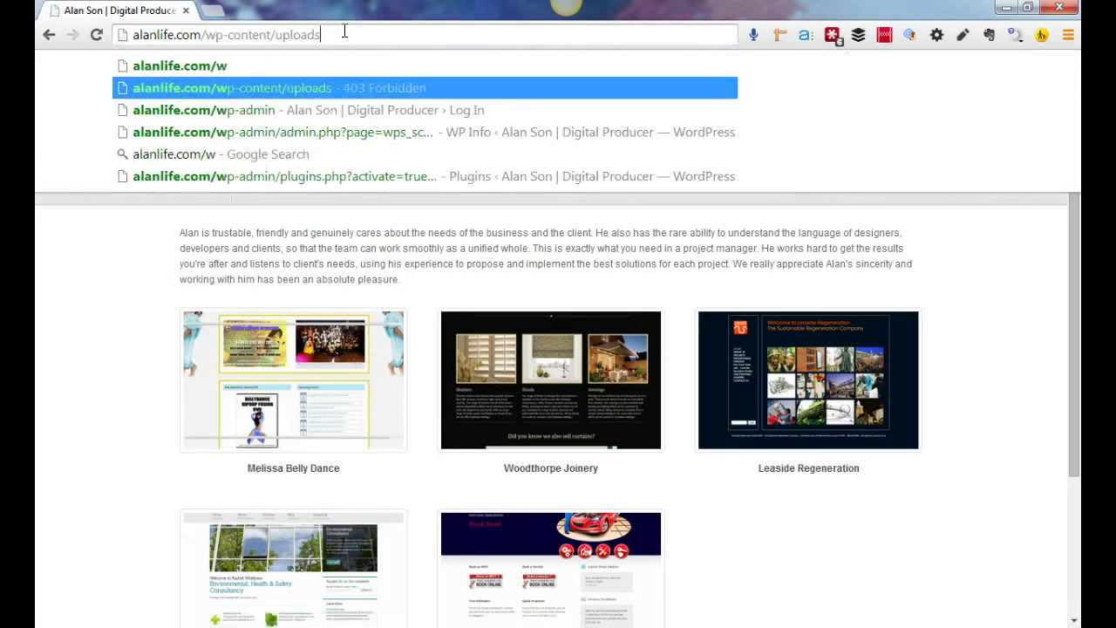
{"action": "key", "text": "Down"}
{"action": "key", "text": "Return"}
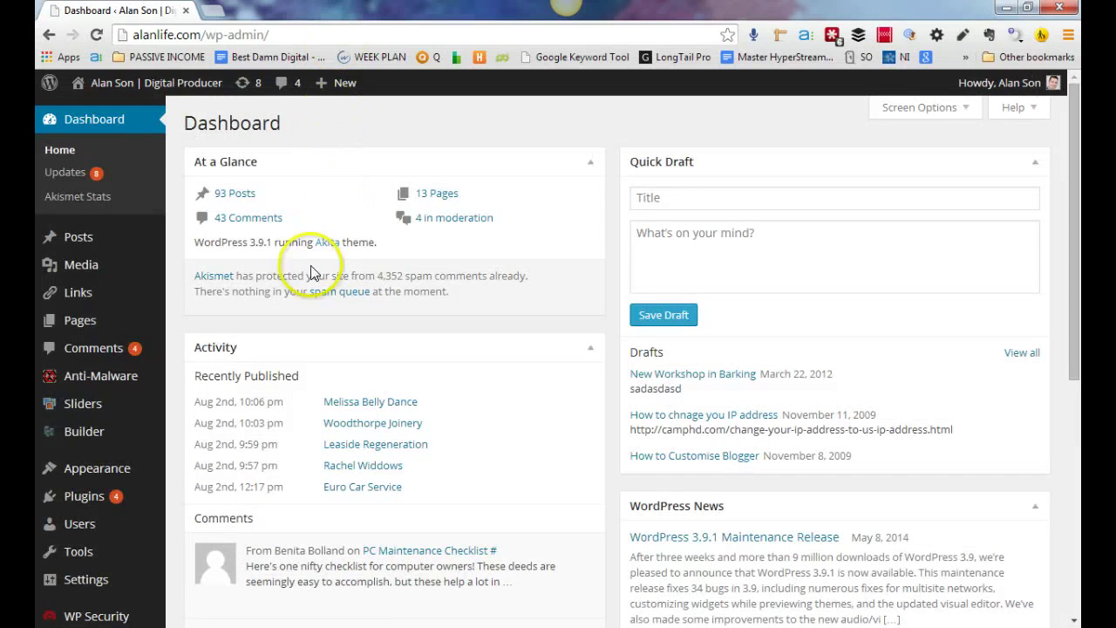
Open the WP Security plugin's WP Info scan report and check the .htaccess entry for the wp-admin directory
{"action": "scroll", "coordinate": [102, 513], "scroll_direction": "down", "scroll_amount": 1}
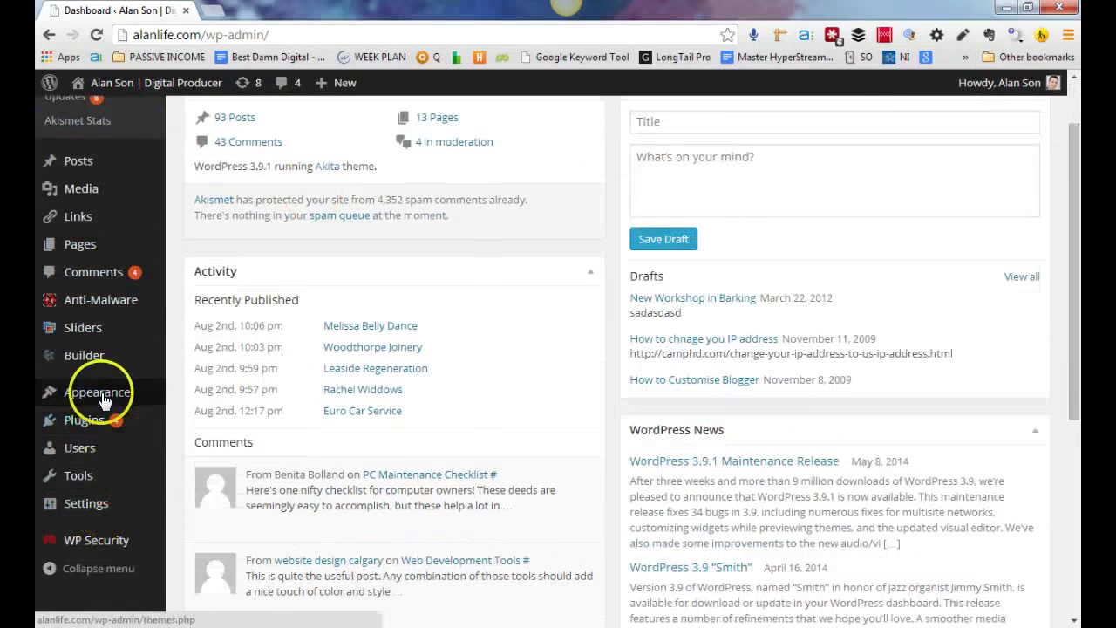
{"action": "mouse_move", "coordinate": [94, 553]}
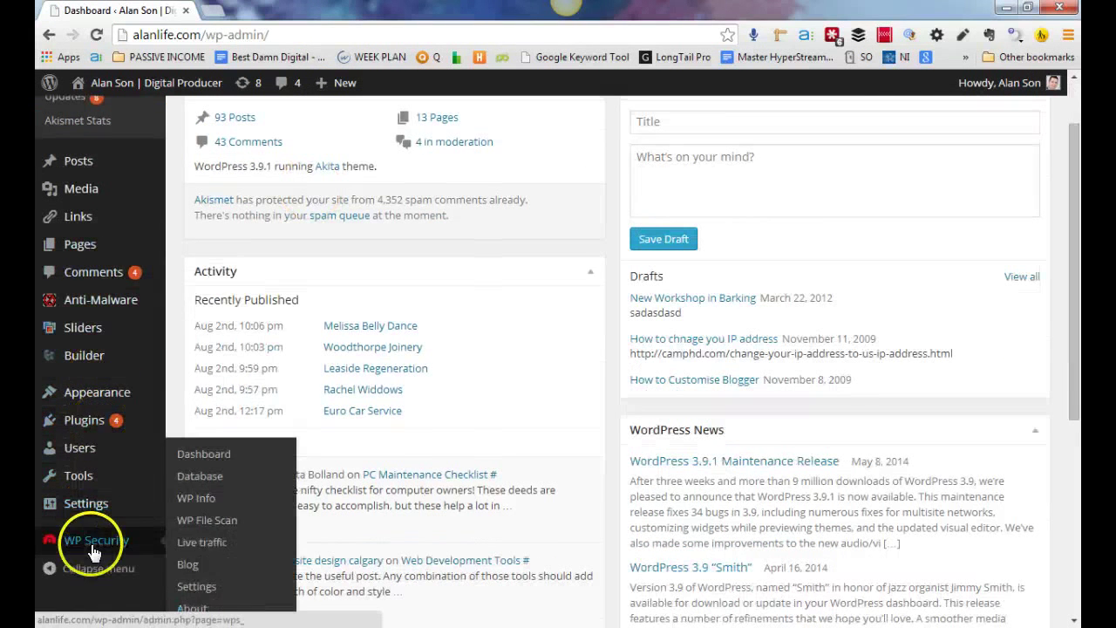
{"action": "left_click", "coordinate": [209, 517]}
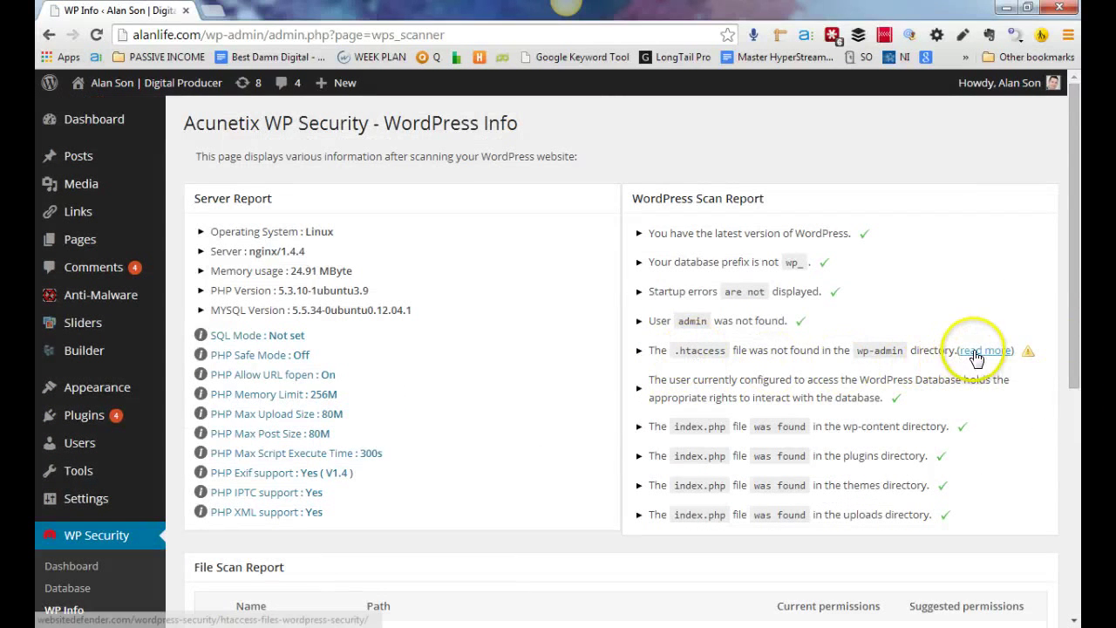
{"action": "left_click_drag", "start_coordinate": [676, 349], "coordinate": [727, 353]}
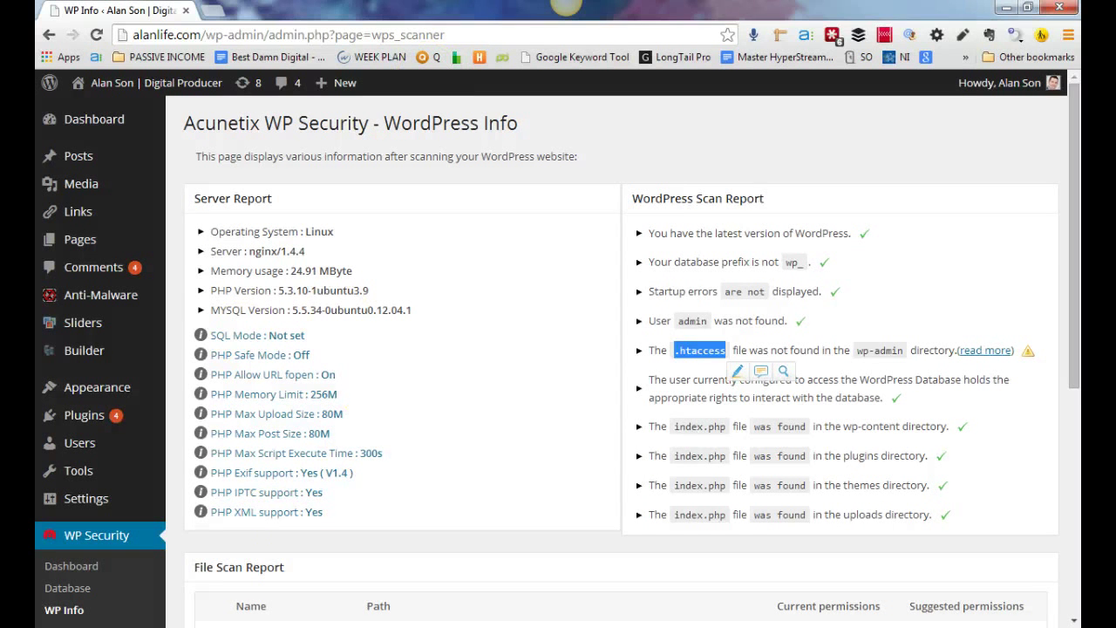
Switch to WinSCP and examine the names of the .htaccess.txt and .htpasswd files in the remote wp-admin folder
{"action": "left_click", "coordinate": [566, 6]}
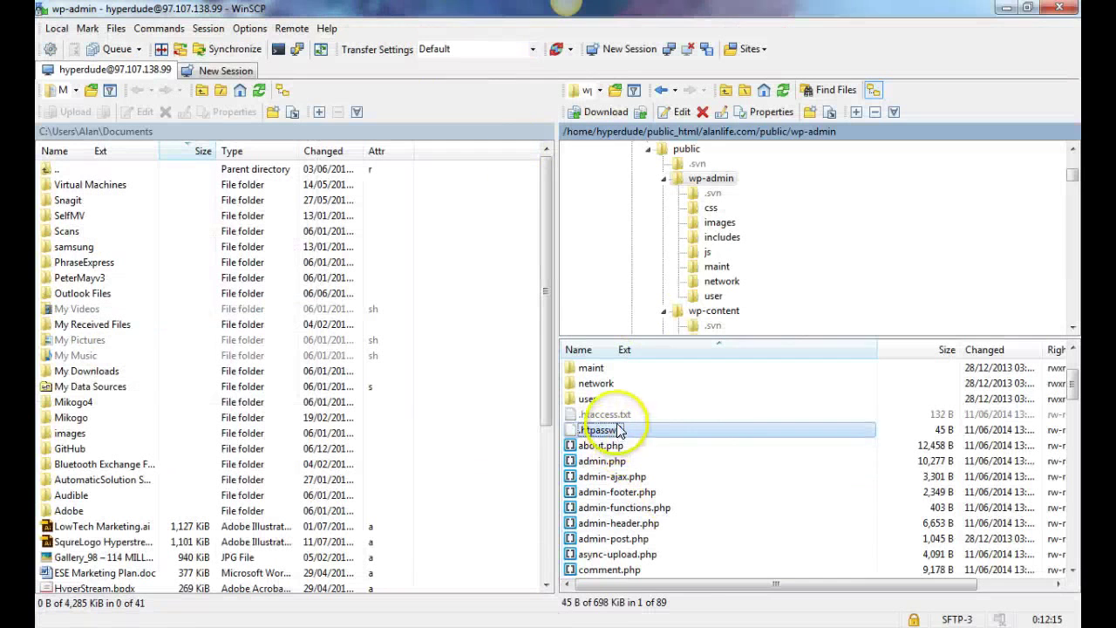
{"action": "left_click", "coordinate": [618, 416]}
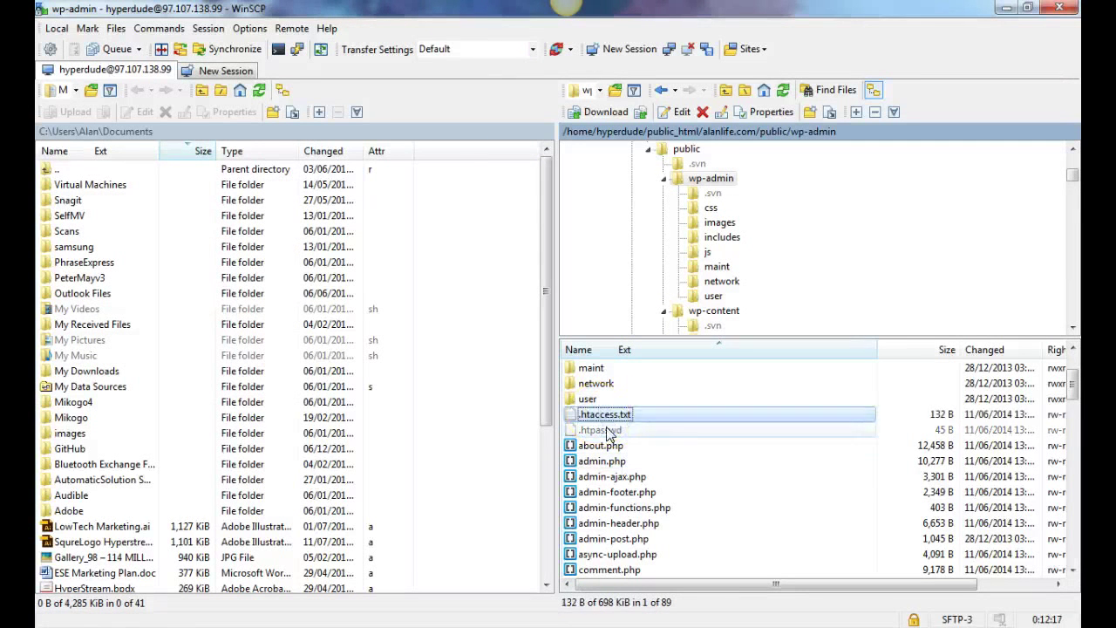
{"action": "left_click", "coordinate": [620, 424]}
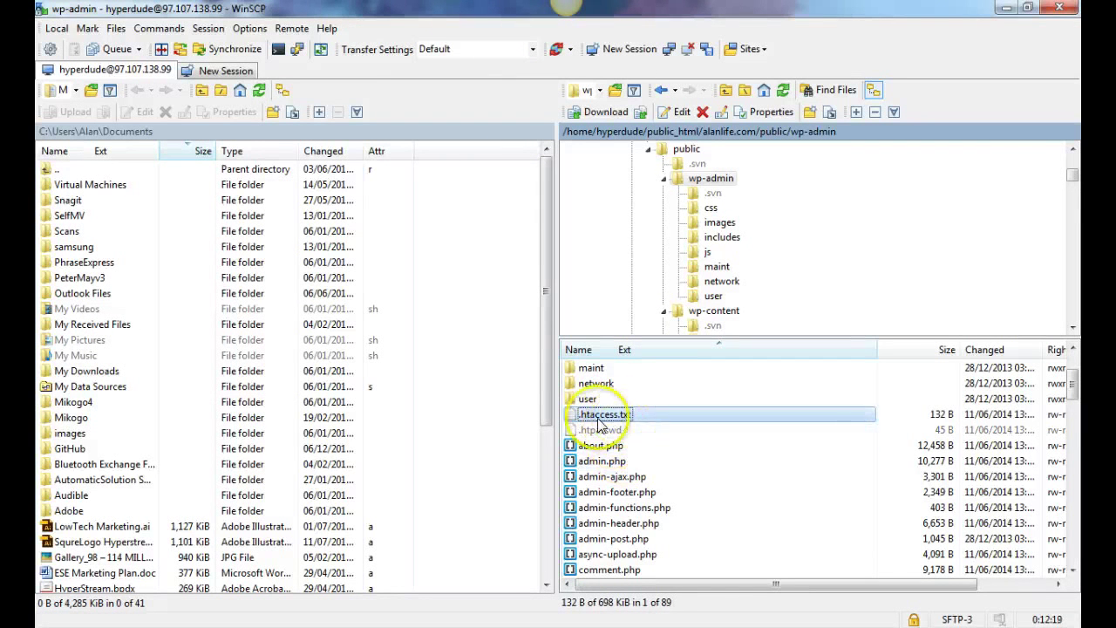
{"action": "left_click", "coordinate": [615, 421]}
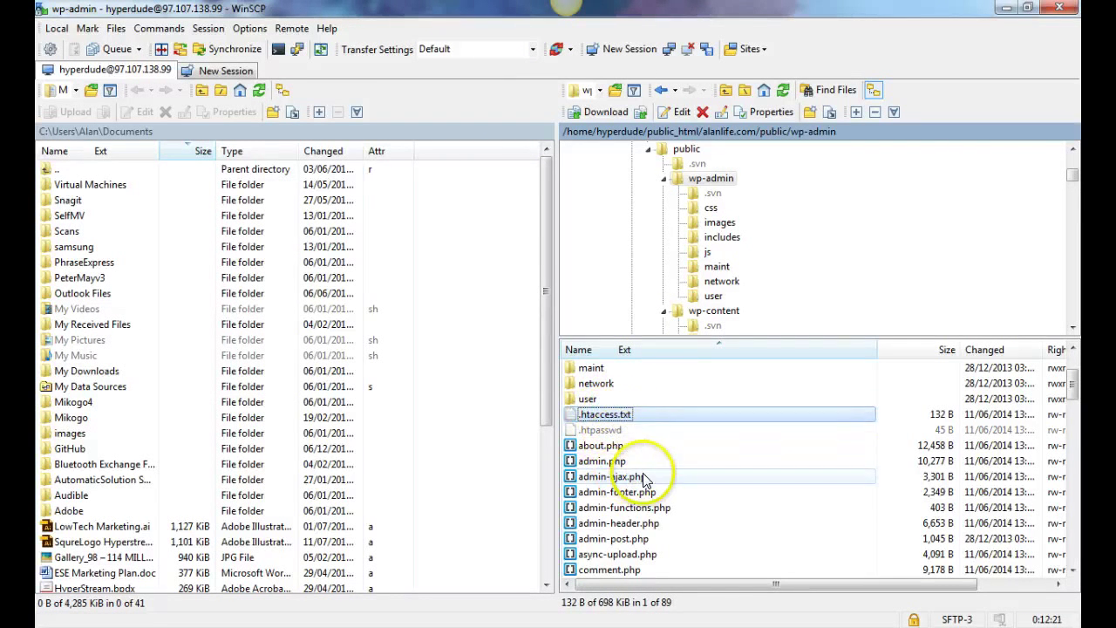
{"action": "left_click", "coordinate": [592, 431]}
{"action": "left_click", "coordinate": [610, 416]}
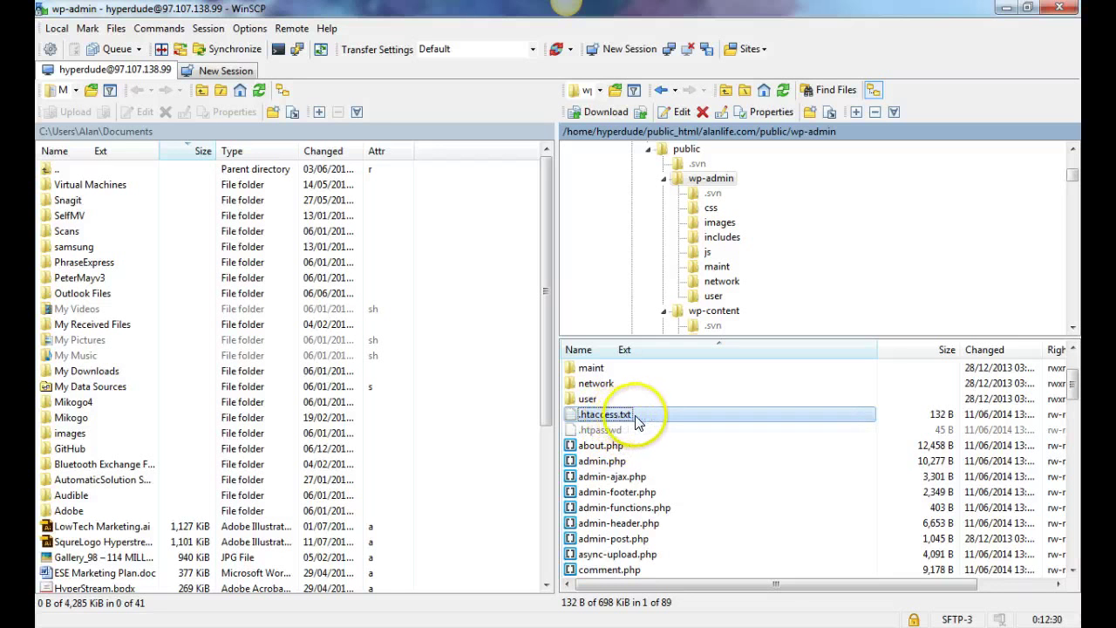
{"action": "left_click", "coordinate": [600, 443]}
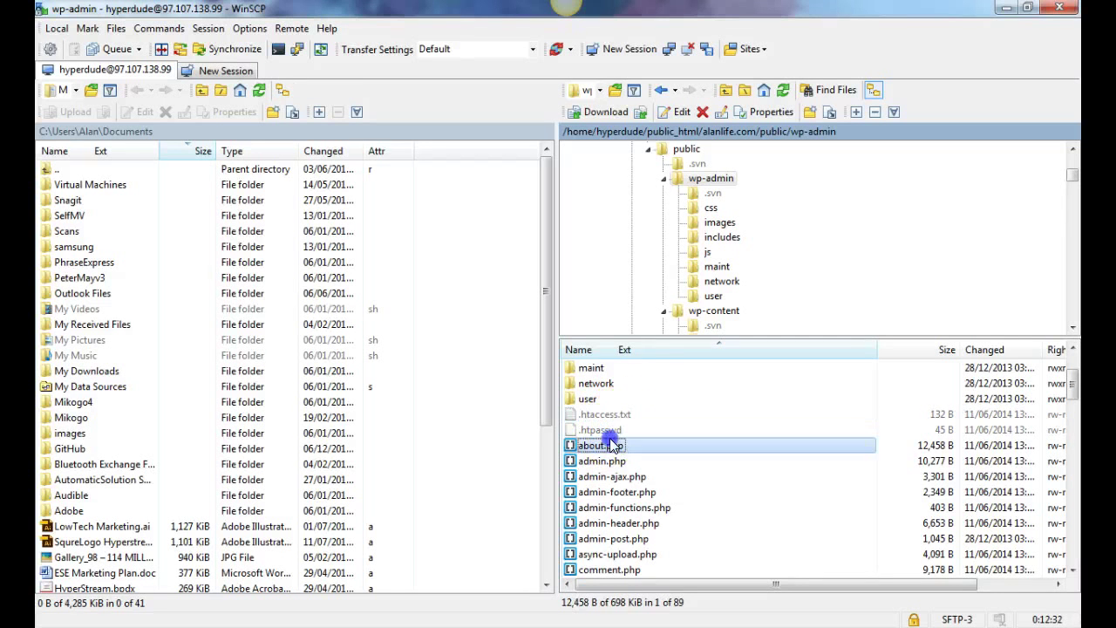
{"action": "left_click", "coordinate": [596, 429]}
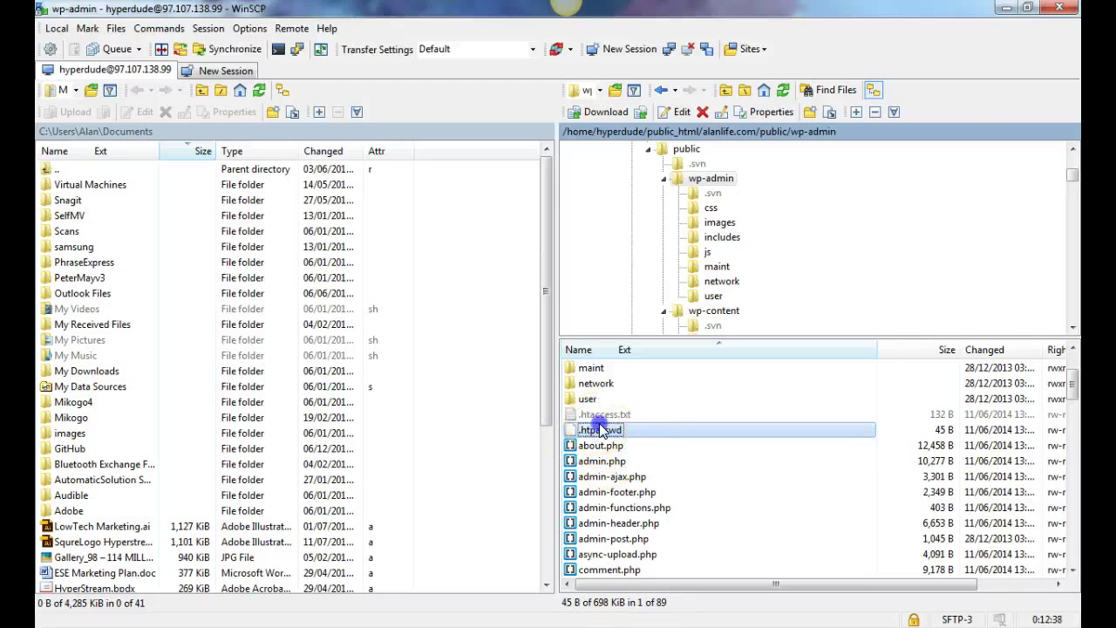
{"action": "left_click", "coordinate": [620, 420]}
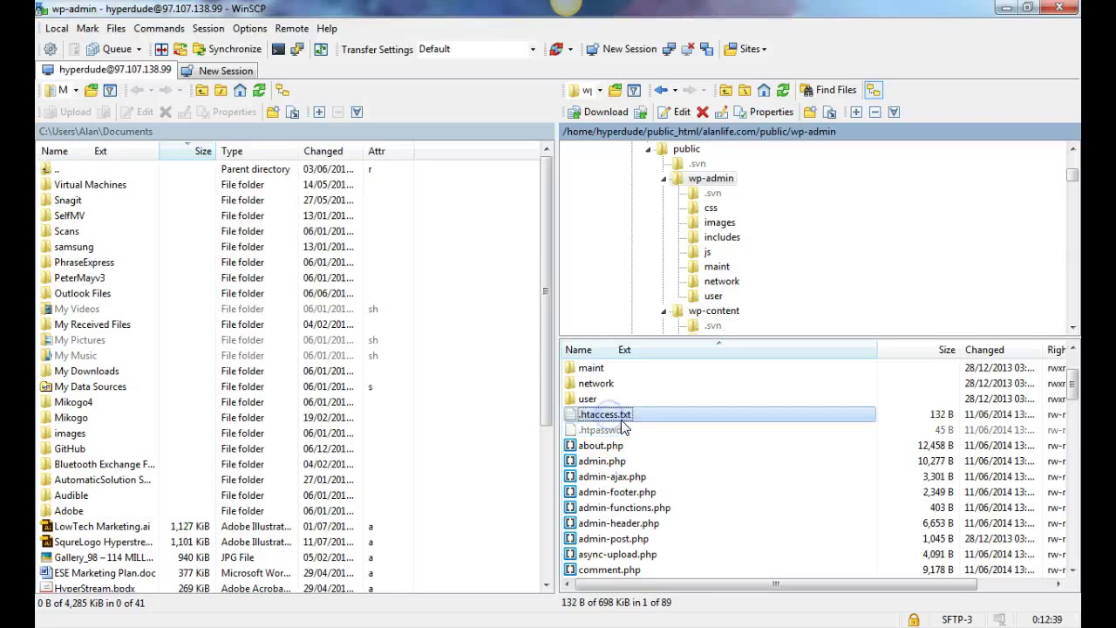
Rename the remote .htaccess.txt file in the wp-admin folder to .htaccess
{"action": "right_click", "coordinate": [600, 419]}
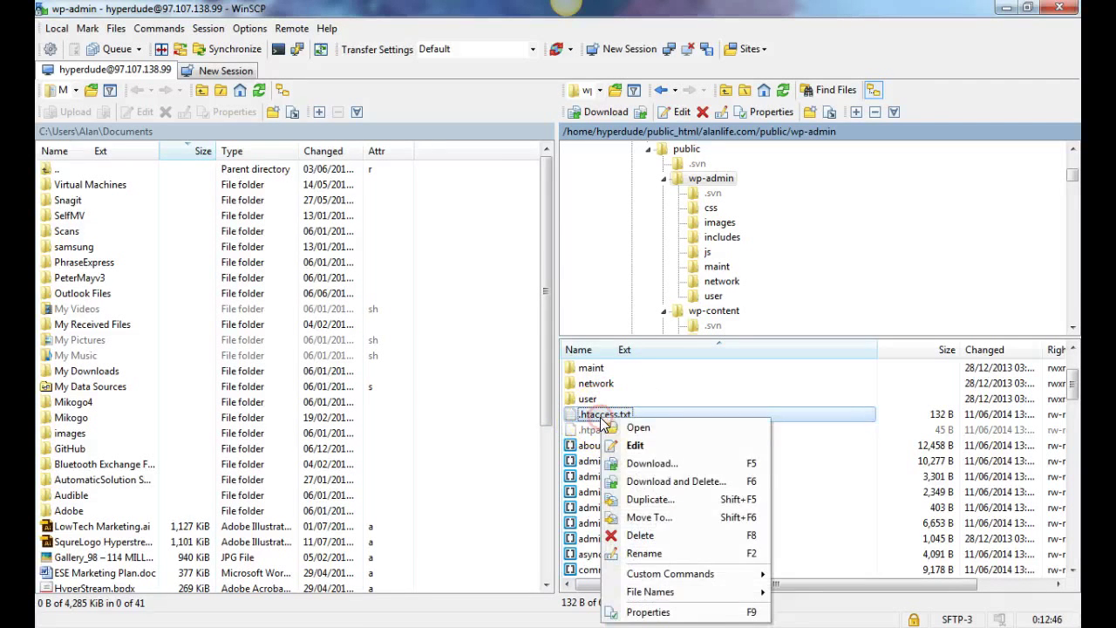
{"action": "left_click", "coordinate": [656, 553]}
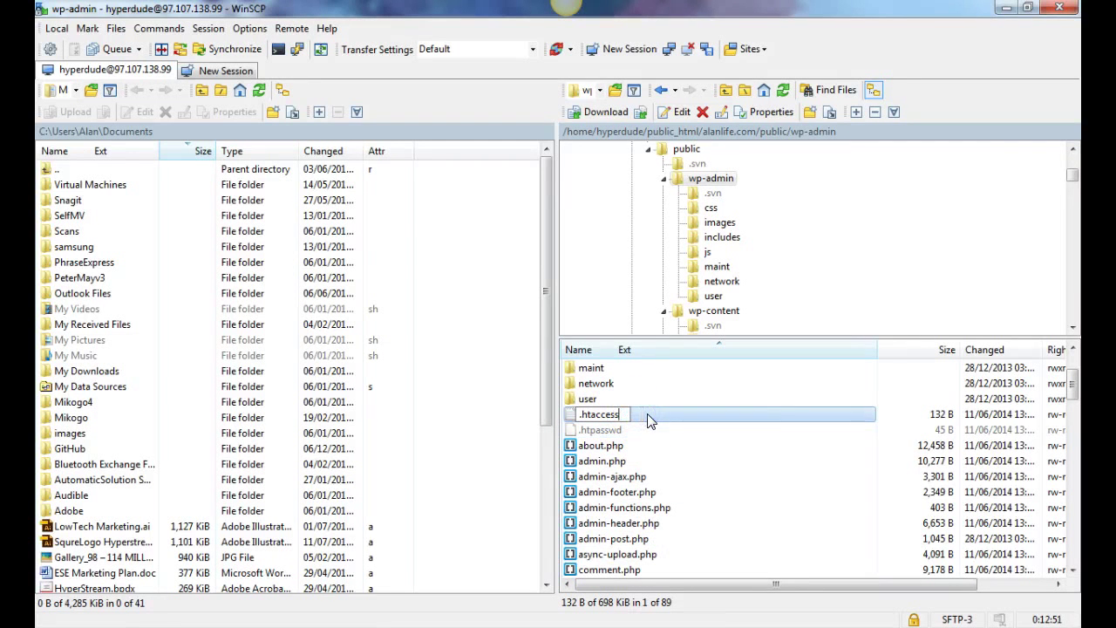
{"action": "left_click", "coordinate": [711, 443]}
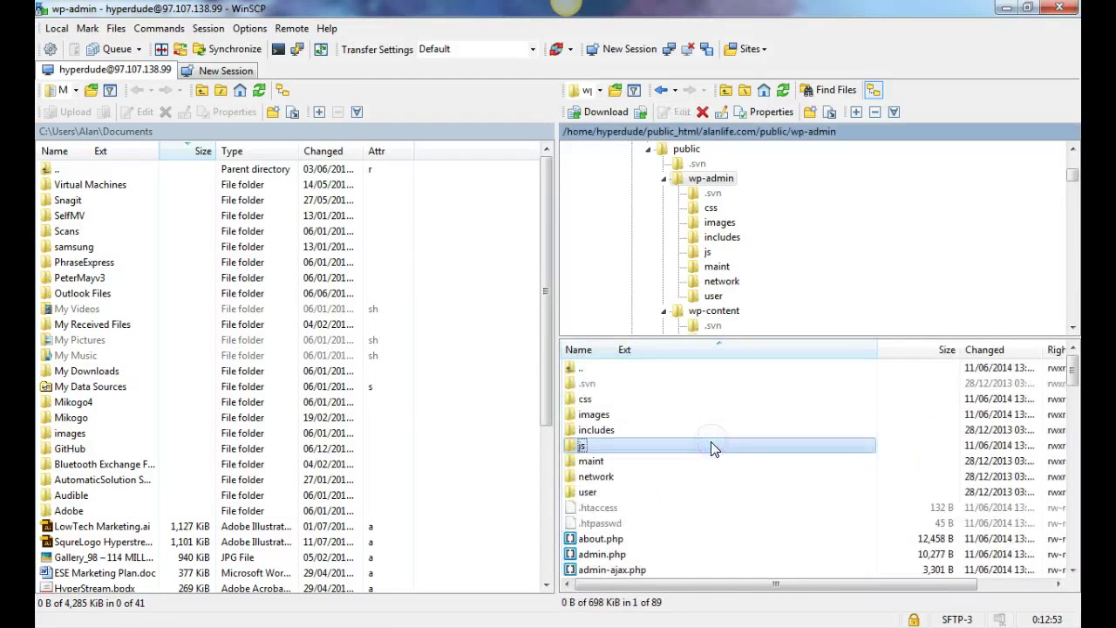
{"action": "left_click", "coordinate": [600, 522]}
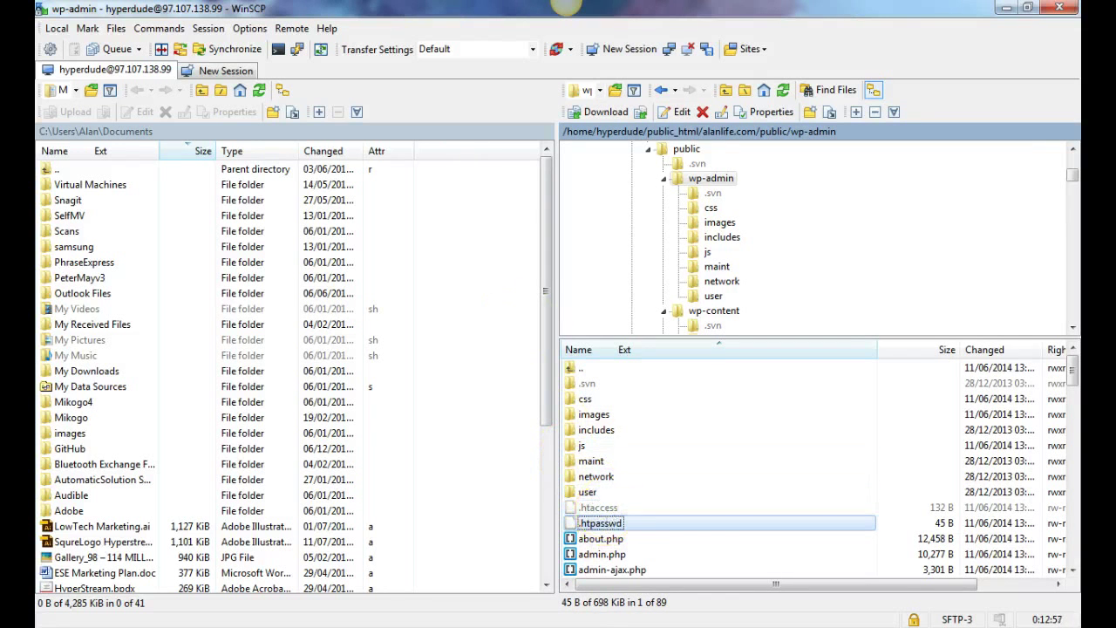
Switch to Chrome, reload the WP Info page and review its WordPress, server and file scan reports
{"action": "key", "text": "alt+Tab"}
{"action": "left_click", "coordinate": [96, 35]}
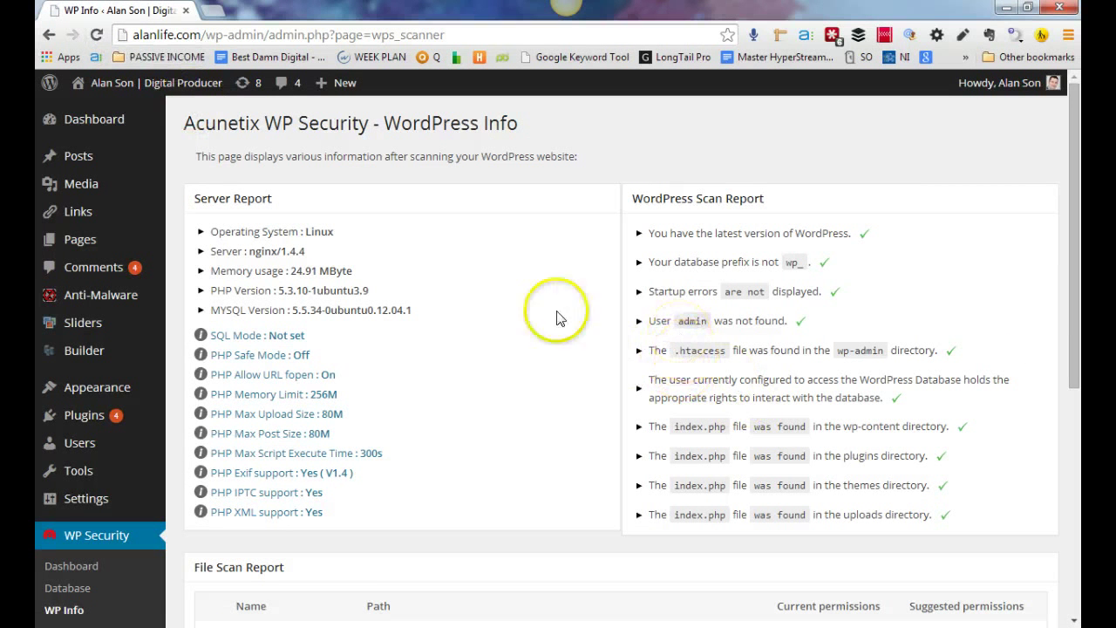
{"action": "mouse_move", "coordinate": [127, 493]}
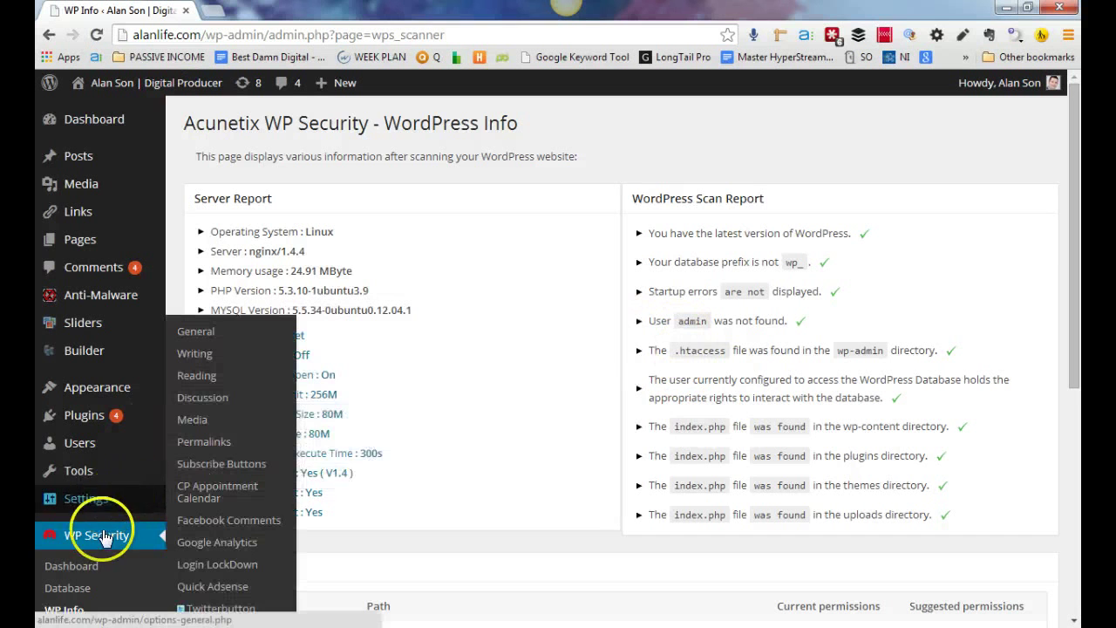
{"action": "scroll", "coordinate": [101, 532], "scroll_direction": "down", "scroll_amount": 4}
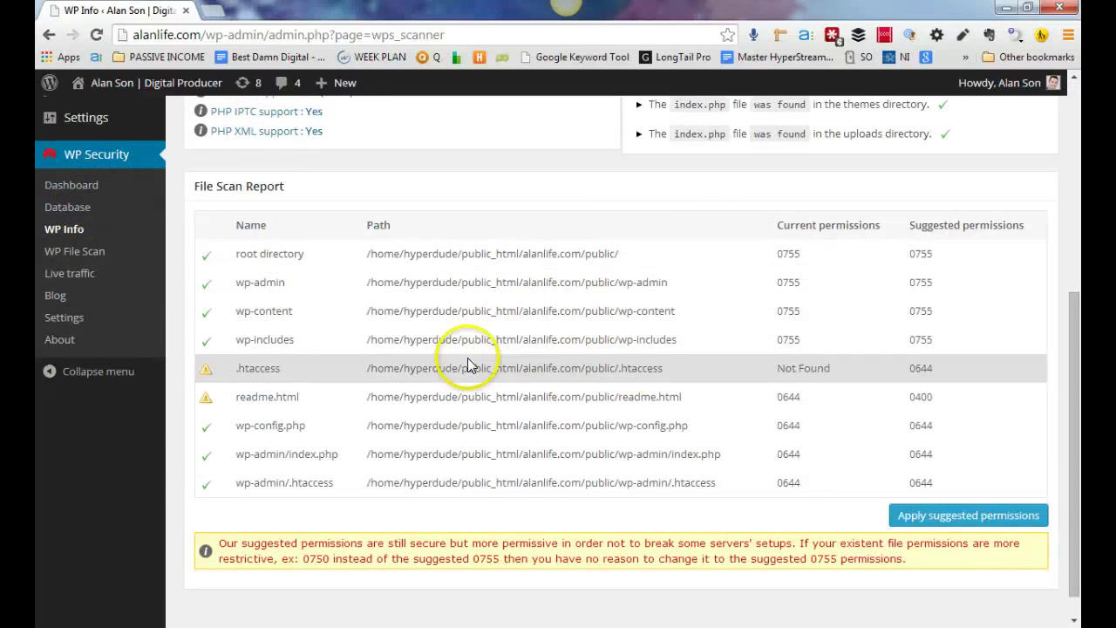
{"action": "scroll", "coordinate": [467, 361], "scroll_direction": "up", "scroll_amount": 3}
{"action": "scroll", "coordinate": [471, 364], "scroll_direction": "up", "scroll_amount": 1}
{"action": "scroll", "coordinate": [510, 369], "scroll_direction": "down", "scroll_amount": 4}
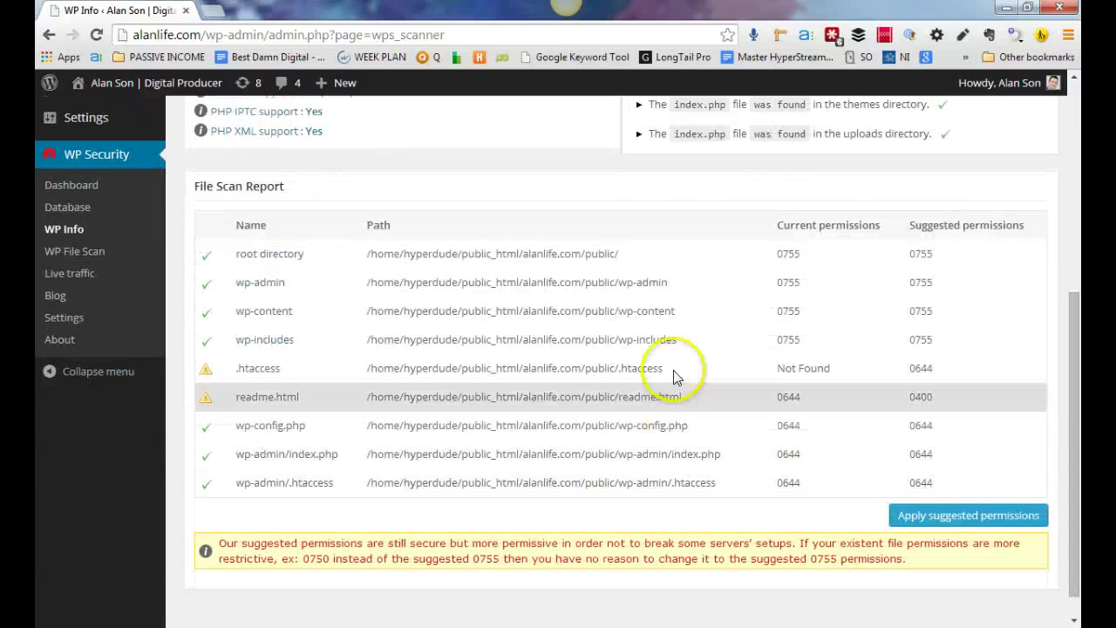
{"action": "scroll", "coordinate": [655, 370], "scroll_direction": "up", "scroll_amount": 5}
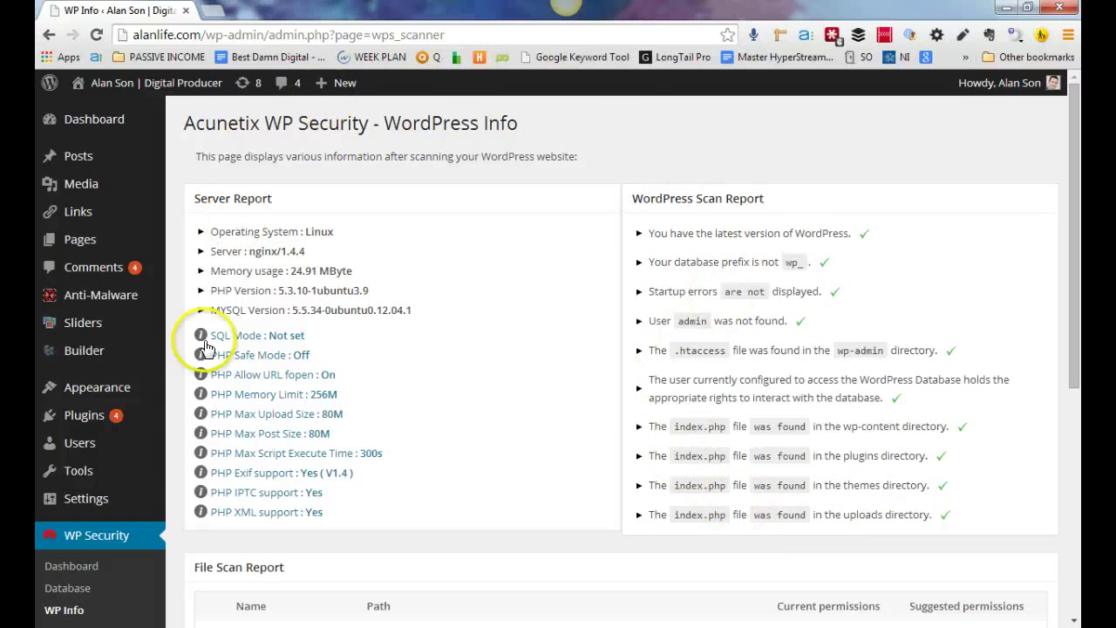
{"action": "mouse_move", "coordinate": [198, 396]}
Apply the suggested permissions to the files and directories listed in the File Scan Report
{"action": "scroll", "coordinate": [179, 436], "scroll_direction": "down", "scroll_amount": 5}
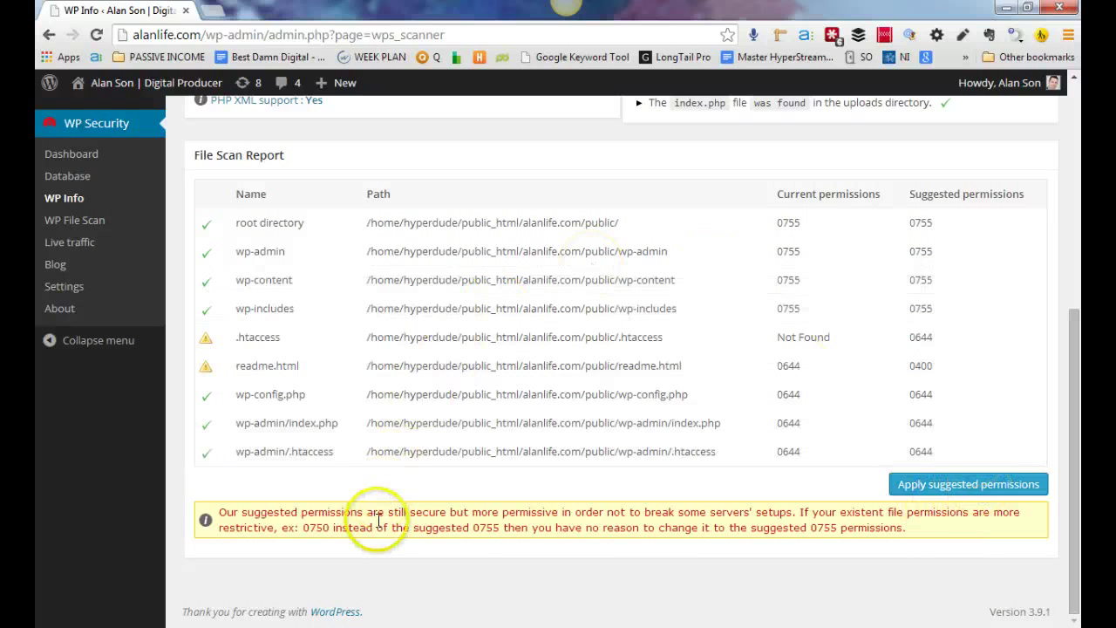
{"action": "left_click", "coordinate": [925, 497]}
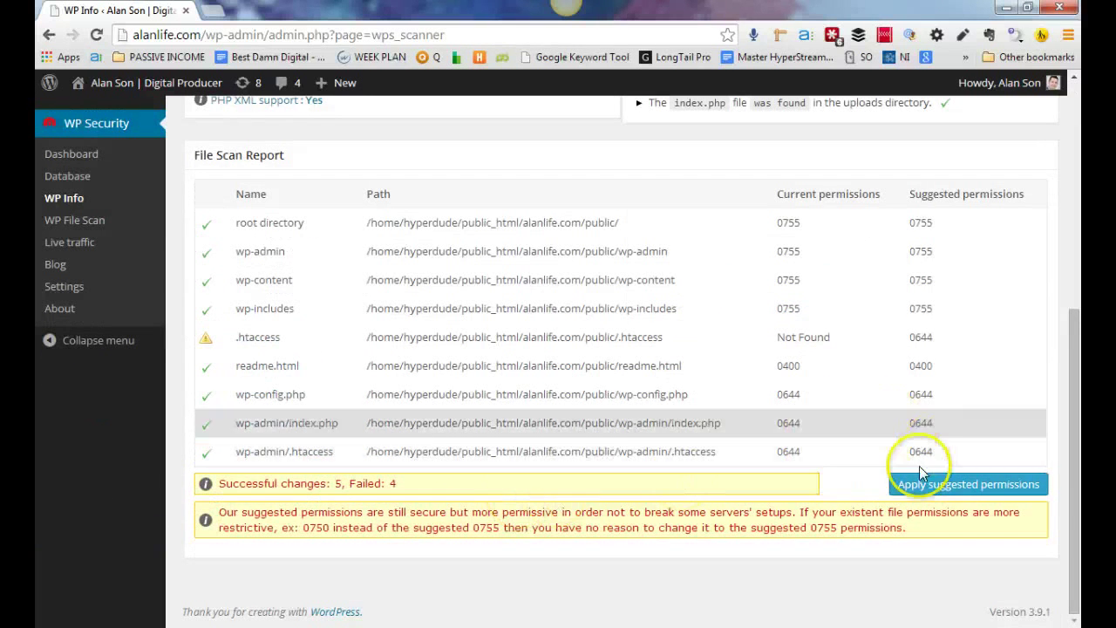
{"action": "left_click", "coordinate": [946, 482]}
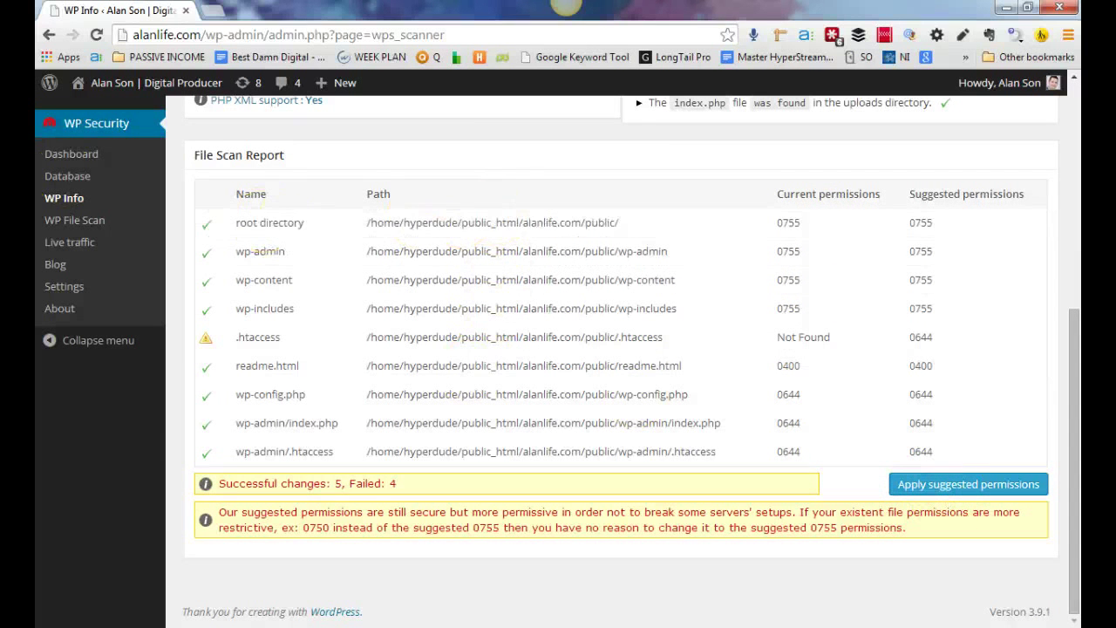
Switch to the PuTTY terminal to review the chown commands run earlier, and move its window out of the way
{"action": "key", "text": "alt+Tab"}
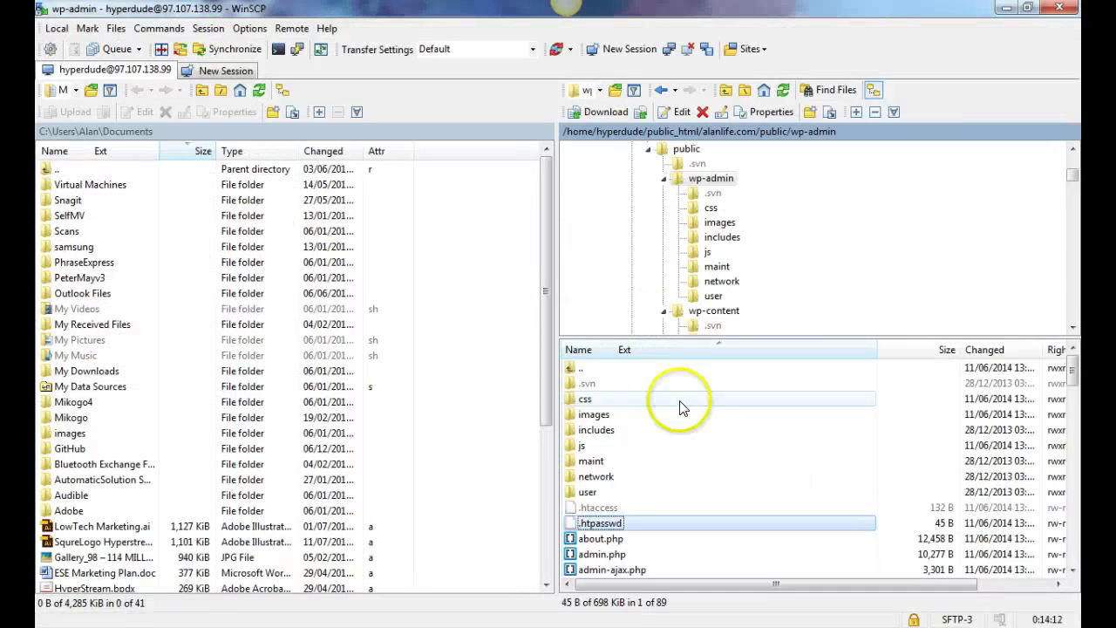
{"action": "key", "text": "alt+Tab"}
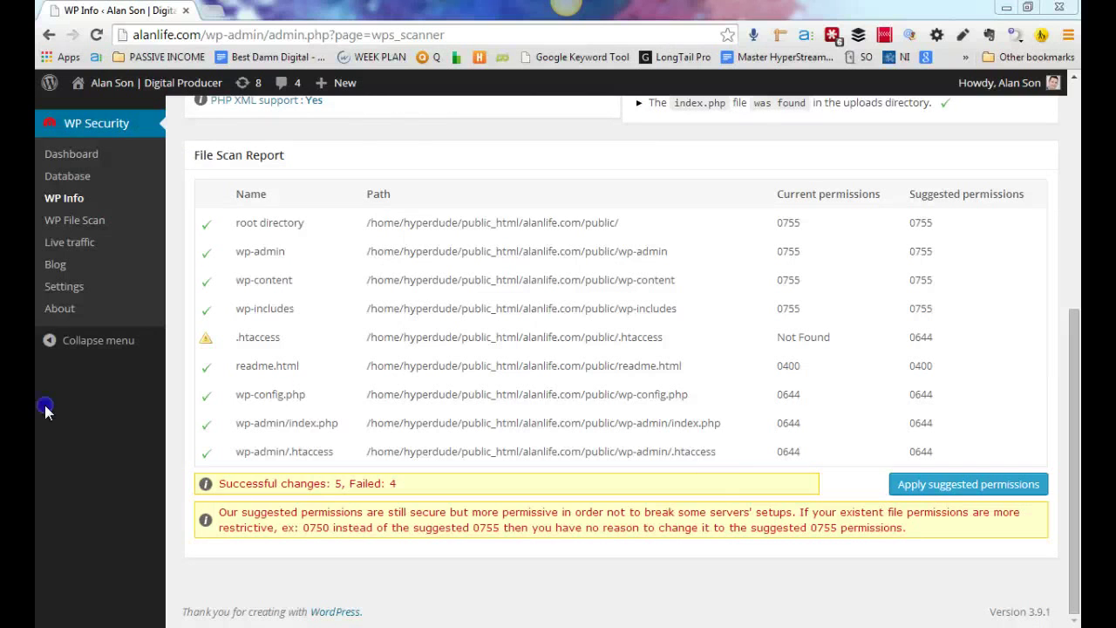
{"action": "key", "text": "alt+Tab"}
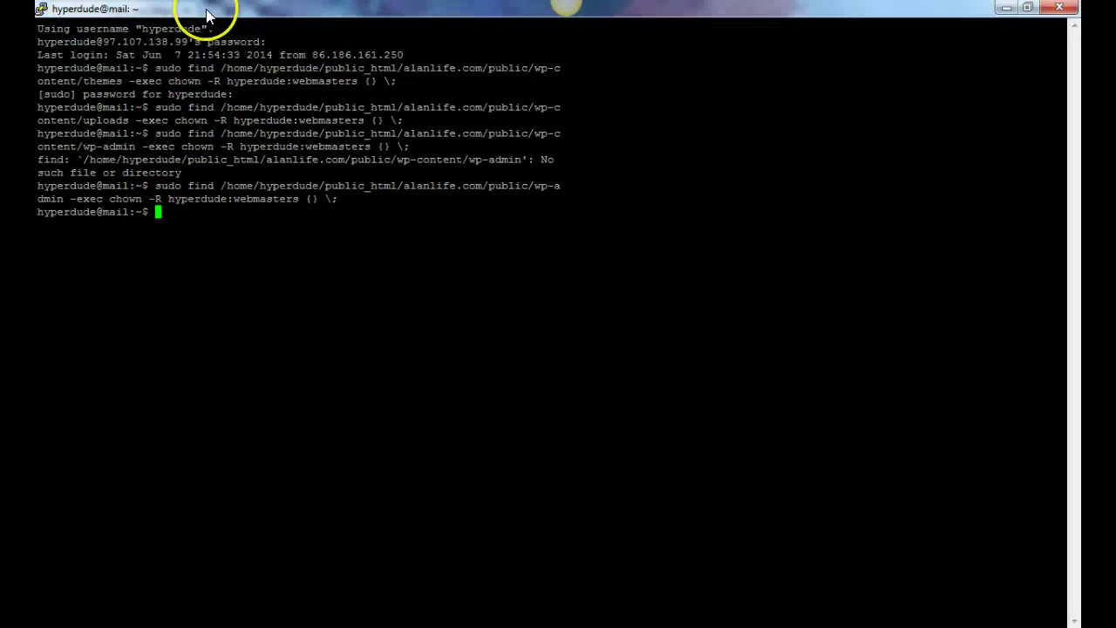
{"action": "left_click_drag", "start_coordinate": [235, 9], "coordinate": [349, 127]}
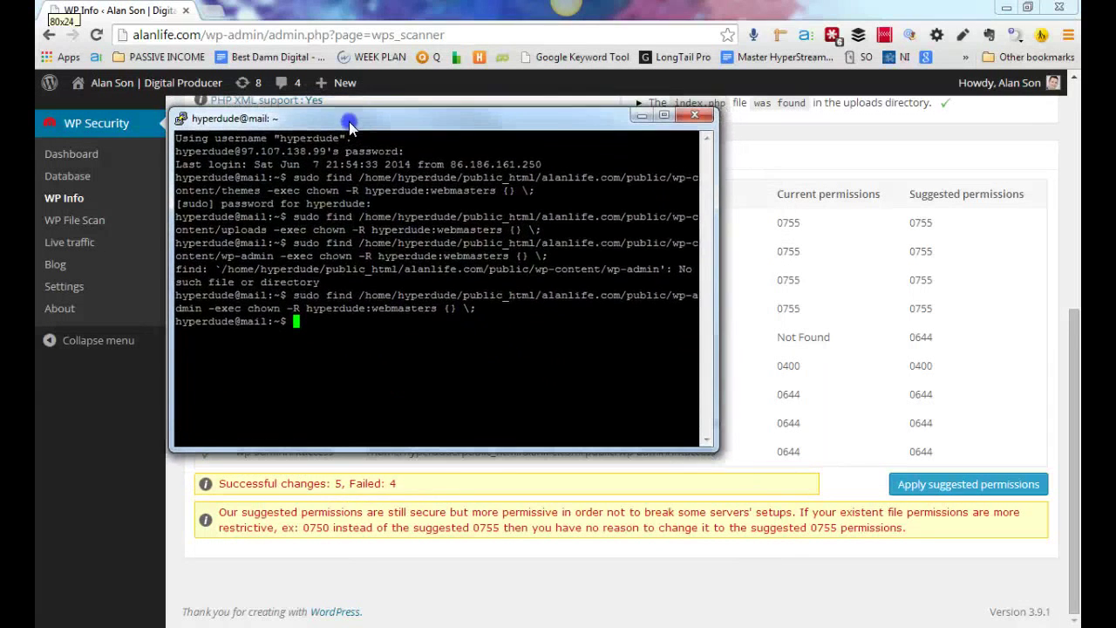
{"action": "key", "text": "super+Down"}
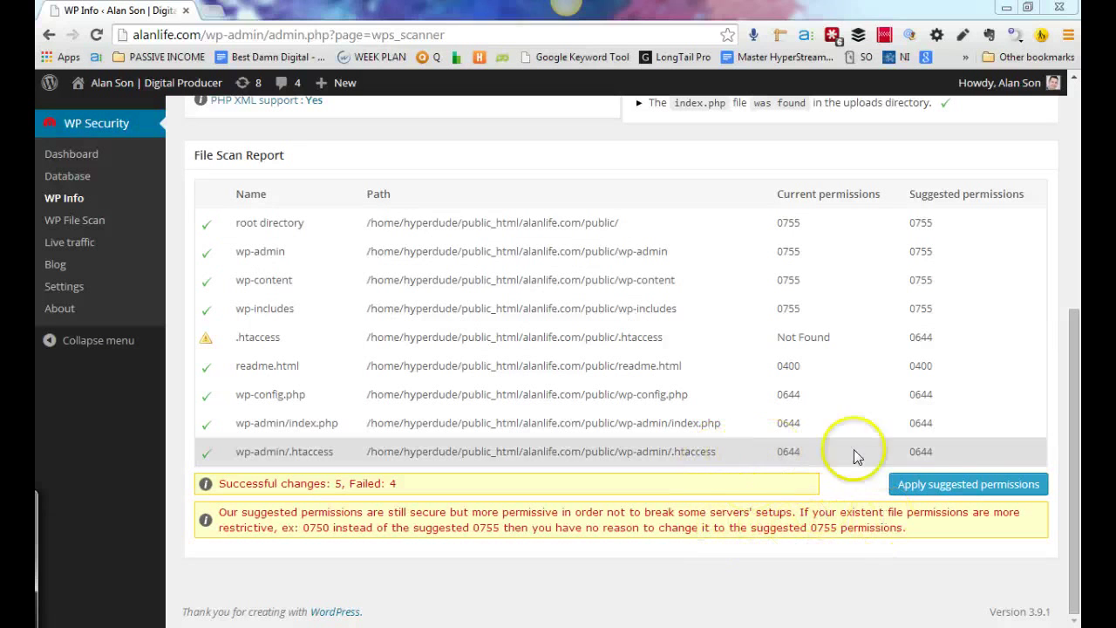
Highlight the File Scan Report rows to examine the listed paths with their current and suggested permissions
{"action": "mouse_move", "coordinate": [964, 462]}
{"action": "left_mouse_down"}
{"action": "mouse_move", "coordinate": [666, 418]}
{"action": "mouse_move", "coordinate": [448, 291]}
{"action": "mouse_move", "coordinate": [243, 222]}
{"action": "mouse_move", "coordinate": [221, 197]}
{"action": "mouse_move", "coordinate": [361, 319]}
{"action": "mouse_move", "coordinate": [729, 423]}
{"action": "mouse_move", "coordinate": [923, 427]}
{"action": "mouse_move", "coordinate": [970, 463]}
{"action": "left_mouse_up"}
{"action": "left_click_drag", "start_coordinate": [878, 442], "coordinate": [576, 337]}
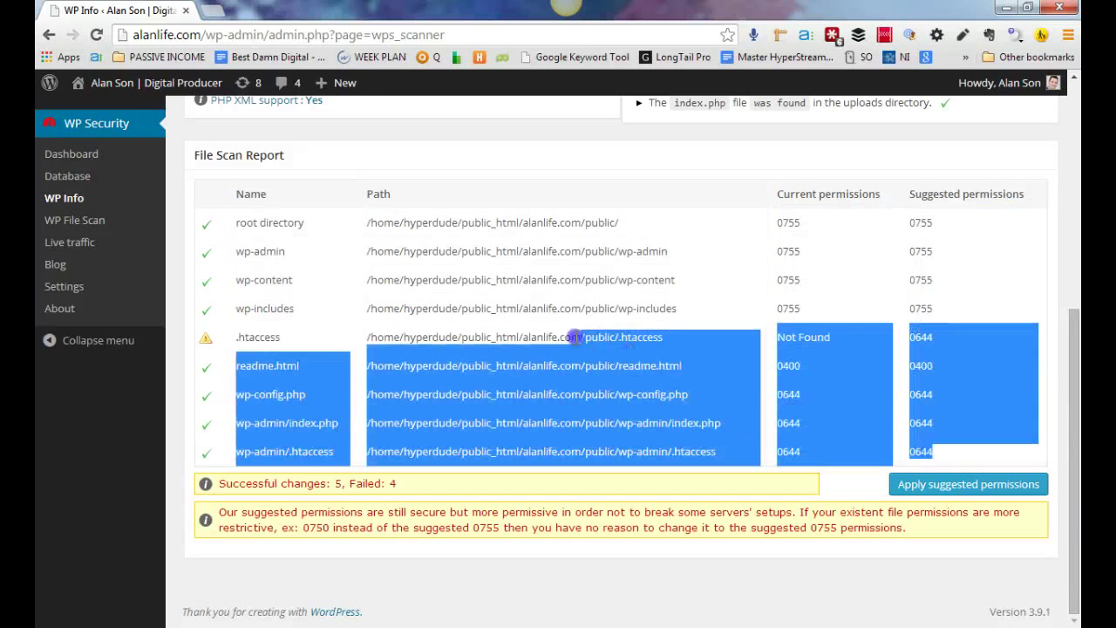
{"action": "left_click_drag", "start_coordinate": [518, 310], "coordinate": [225, 177]}
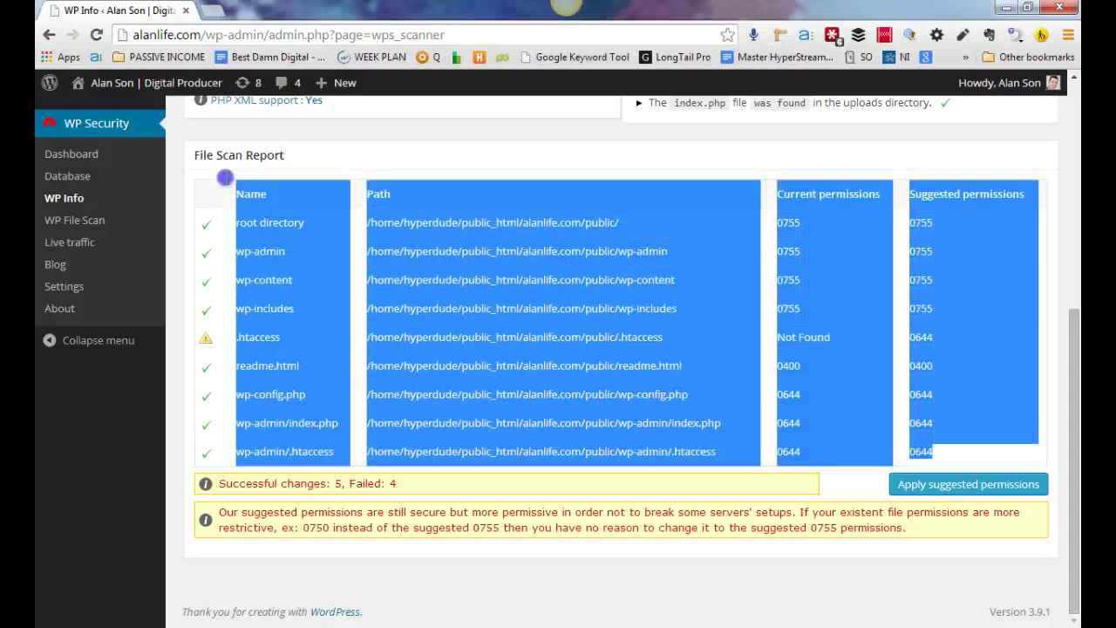
{"action": "left_click", "coordinate": [483, 403]}
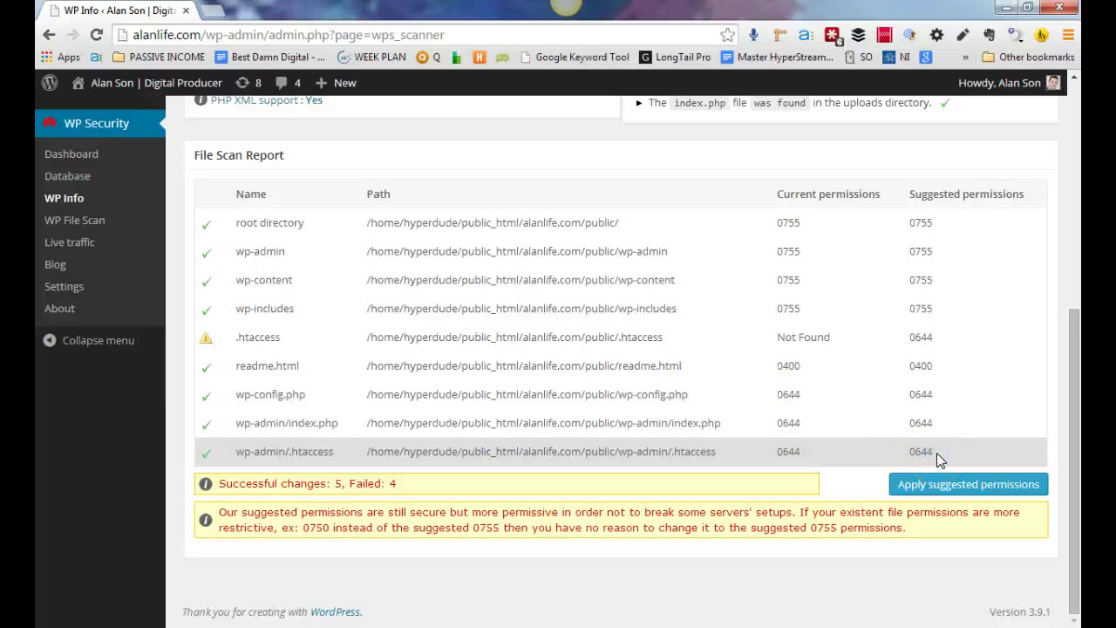
{"action": "left_click_drag", "start_coordinate": [936, 453], "coordinate": [431, 424]}
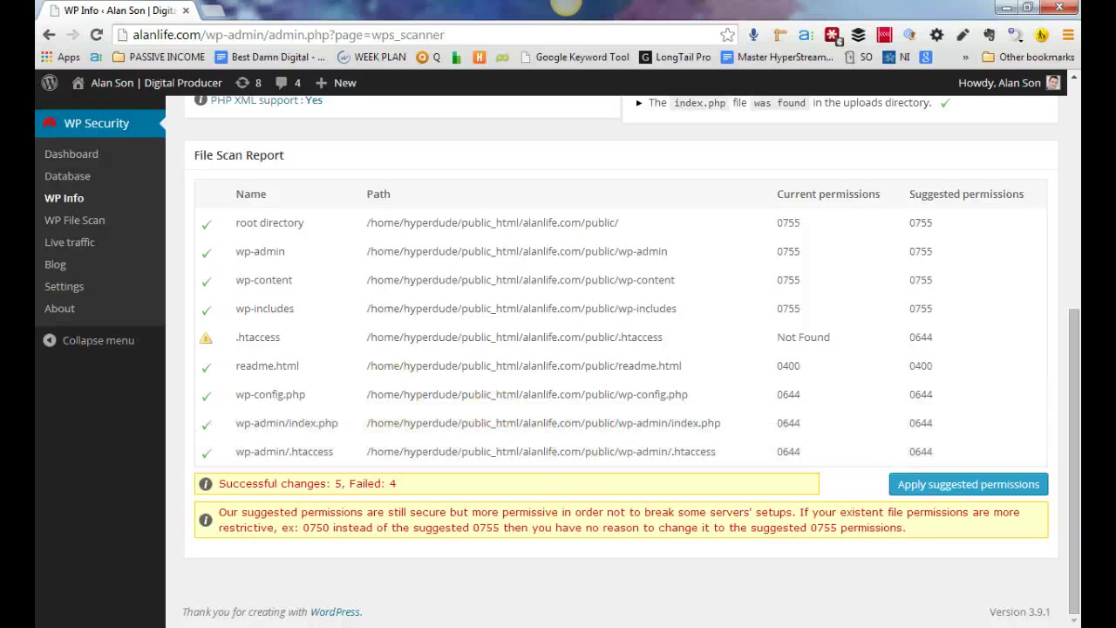
Switch to WinSCP, maximize its window and look over the remote wp-admin file listing
{"action": "key", "text": "alt+Tab"}
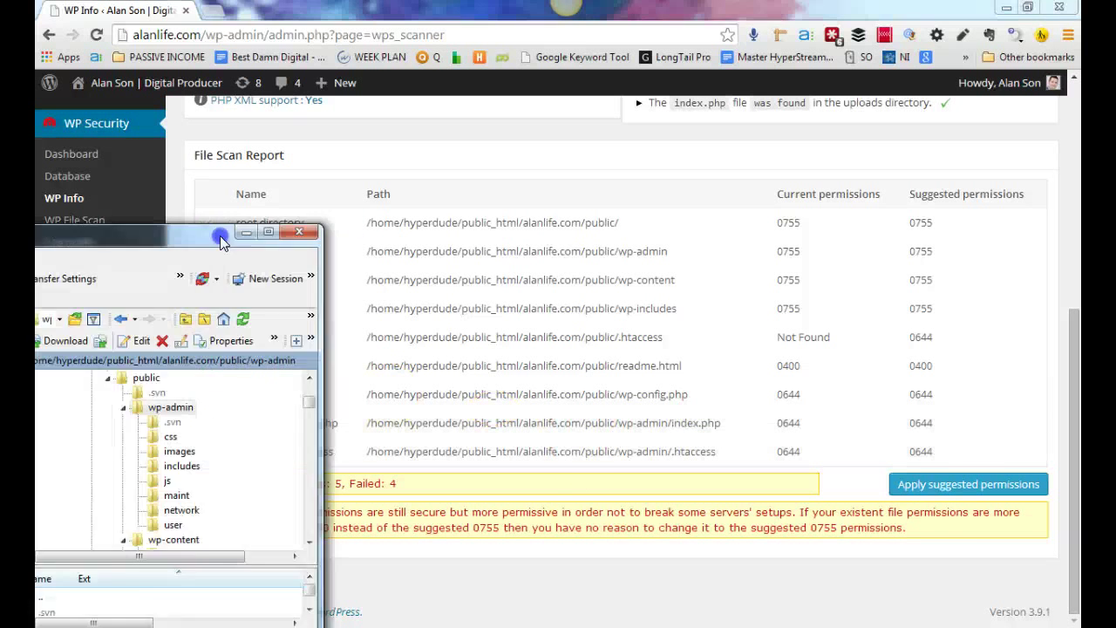
{"action": "double_click", "coordinate": [349, 218]}
{"action": "left_click", "coordinate": [654, 538]}
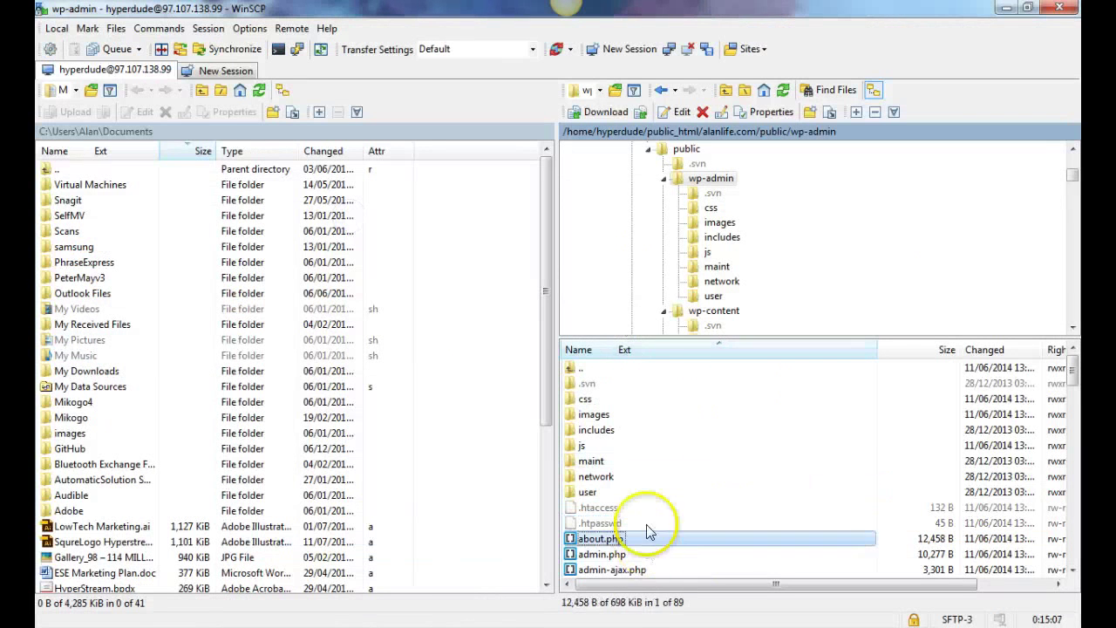
Switch back to Chrome and compare the current permissions with the suggested ones in the File Scan Report
{"action": "key", "text": "alt+Tab"}
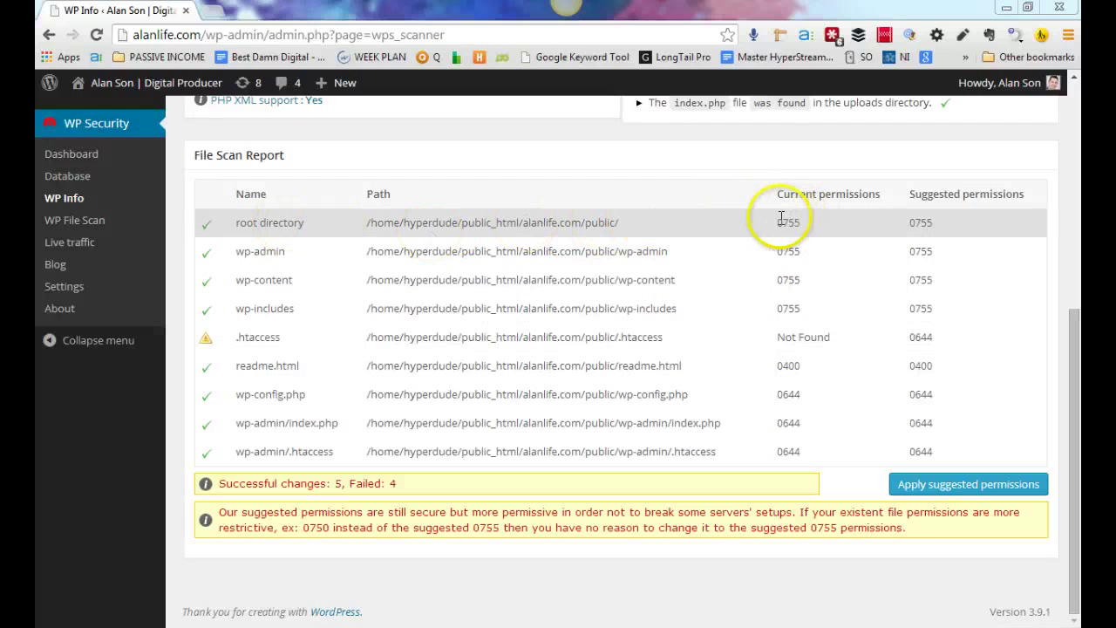
{"action": "left_click_drag", "start_coordinate": [779, 222], "coordinate": [810, 222]}
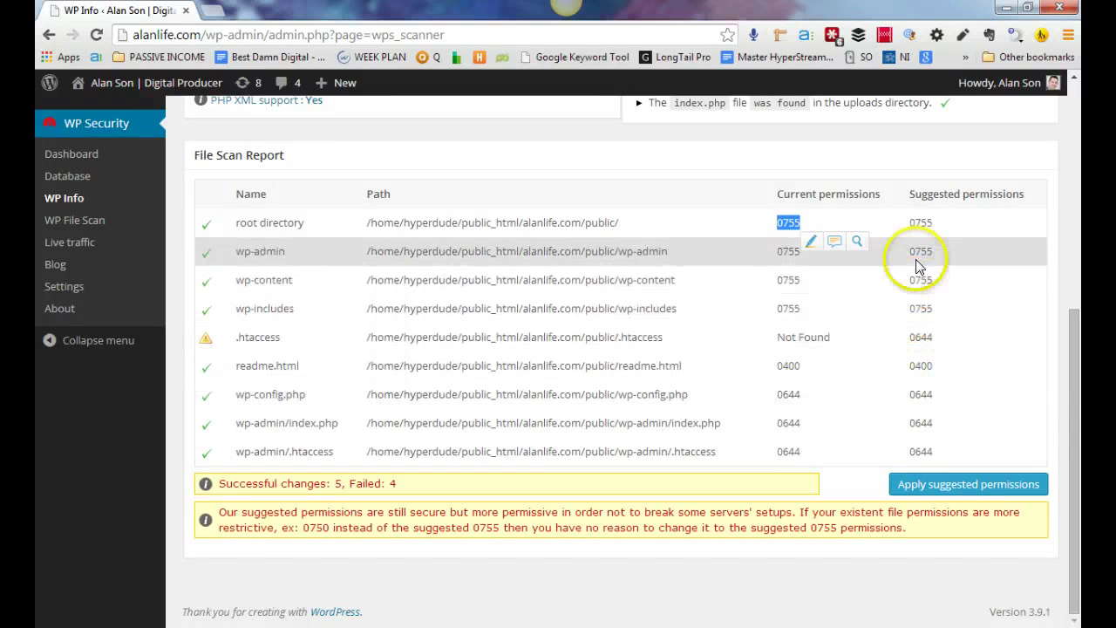
{"action": "left_click", "coordinate": [919, 334]}
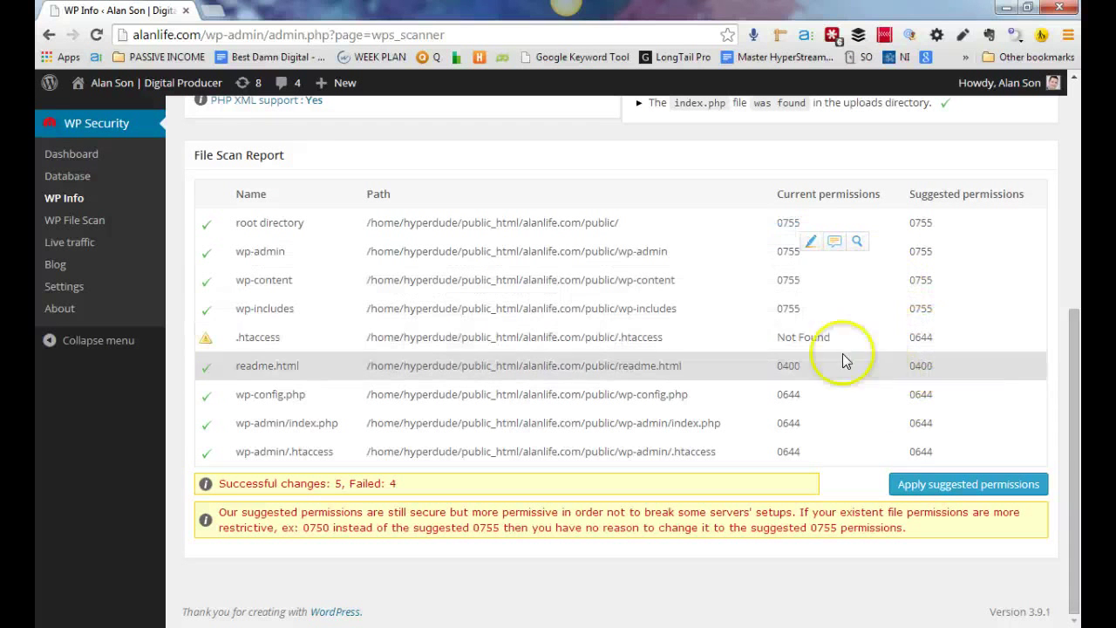
Reload the WP Info page from its address without resubmitting the form, and return to the File Scan Report
{"action": "left_click", "coordinate": [94, 34]}
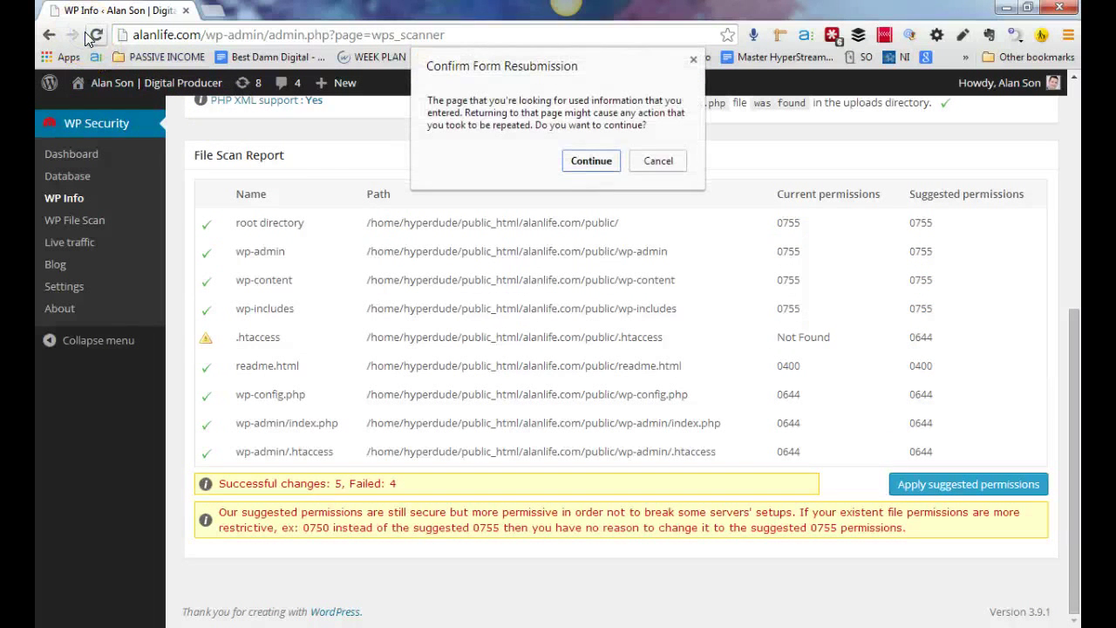
{"action": "left_click", "coordinate": [657, 161]}
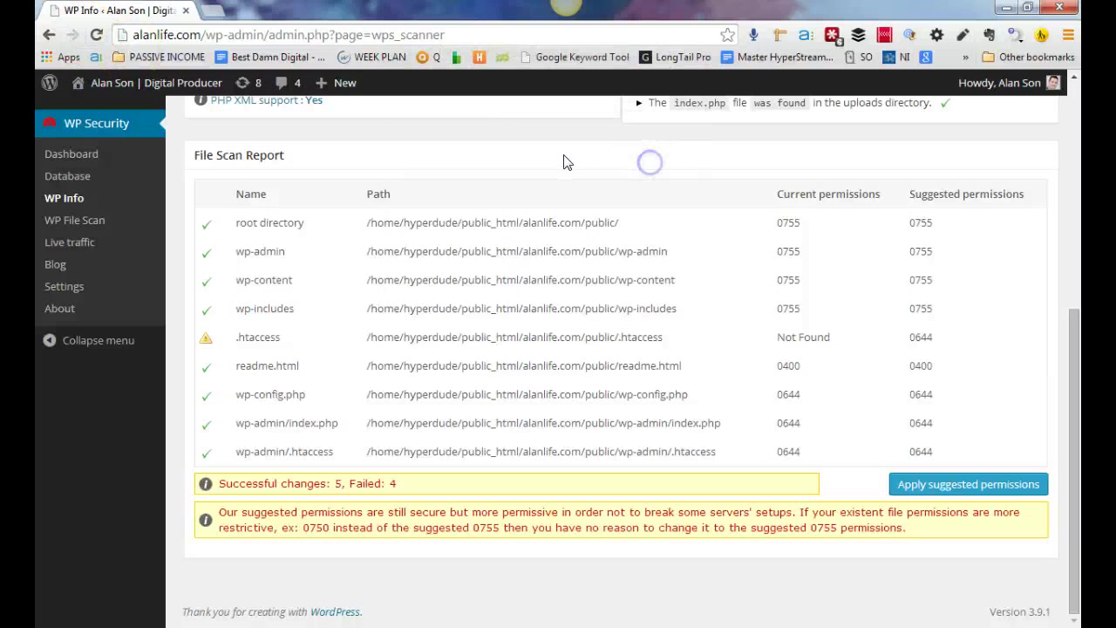
{"action": "left_click", "coordinate": [324, 37]}
{"action": "key", "text": "Return"}
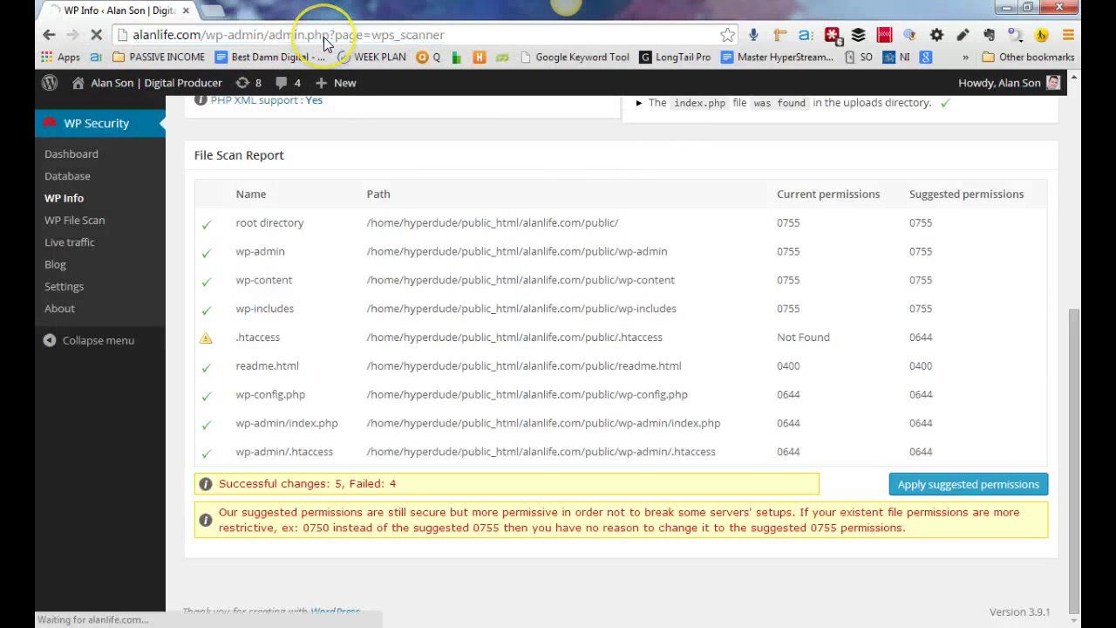
{"action": "scroll", "coordinate": [622, 419], "scroll_direction": "down", "scroll_amount": 5}
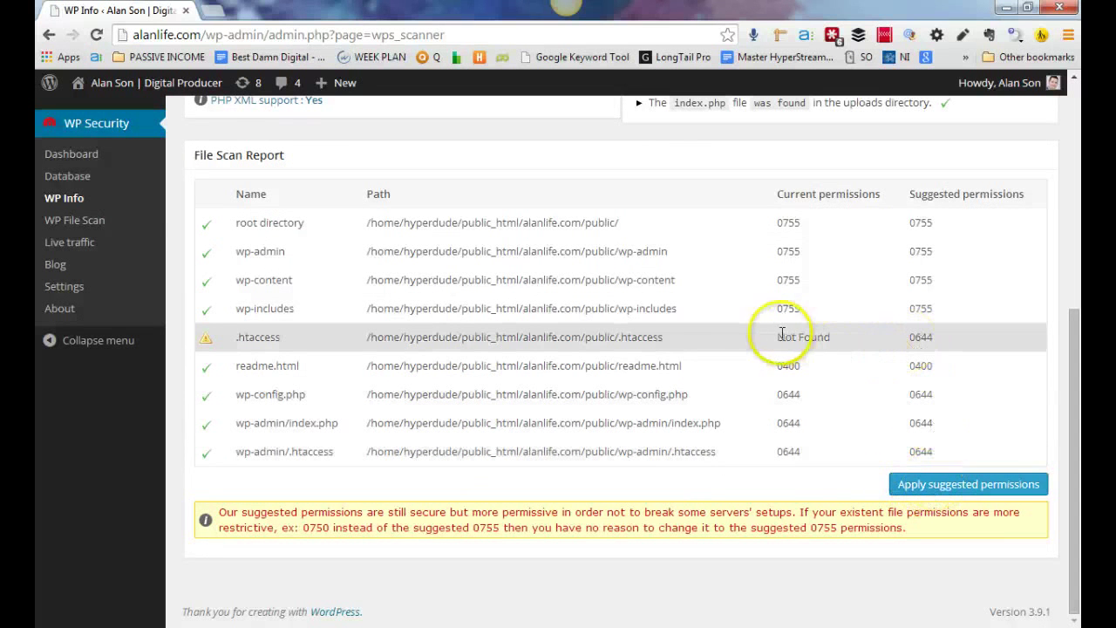
Highlight the path and file name in the root .htaccess row to examine the entry flagged with a warning
{"action": "left_click", "coordinate": [365, 335]}
{"action": "left_click_drag", "start_coordinate": [459, 335], "coordinate": [616, 336]}
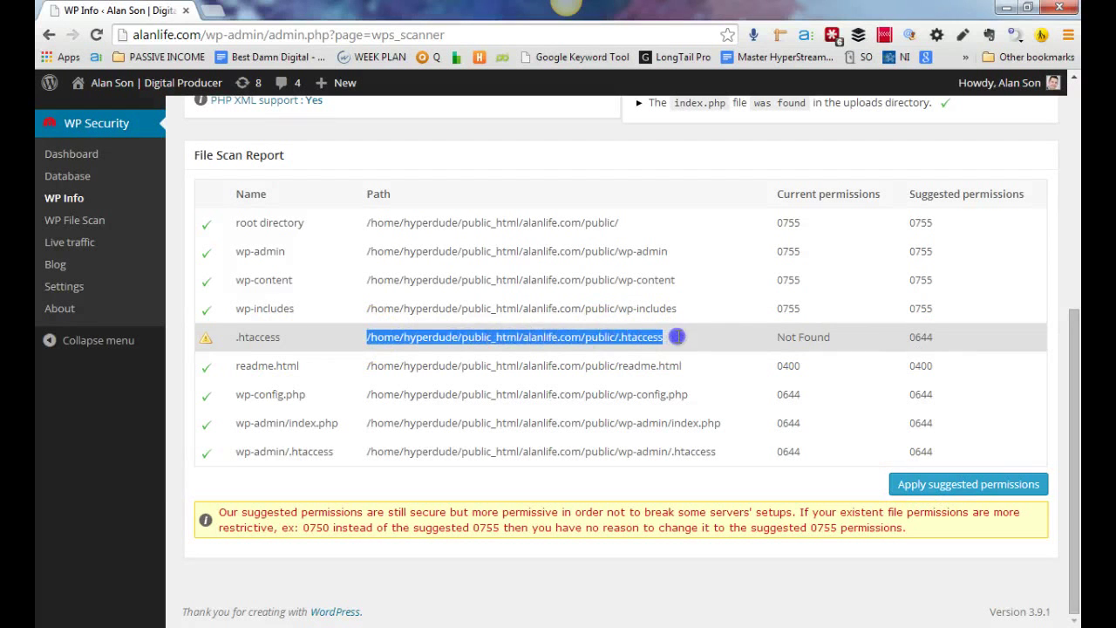
{"action": "left_click_drag", "start_coordinate": [730, 324], "coordinate": [738, 319]}
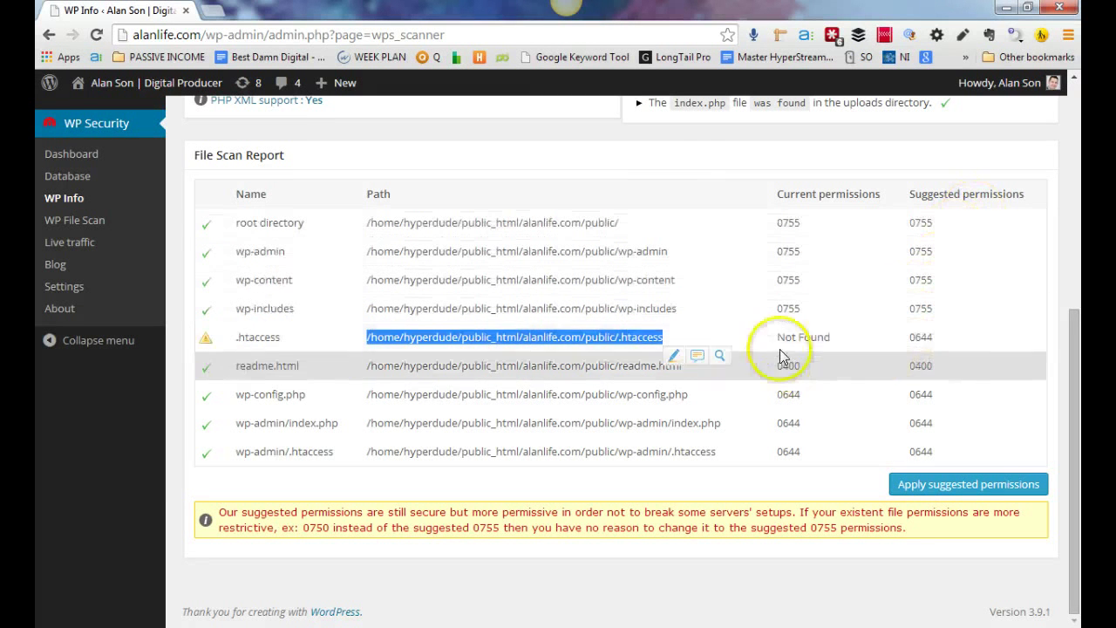
{"action": "left_click", "coordinate": [803, 337]}
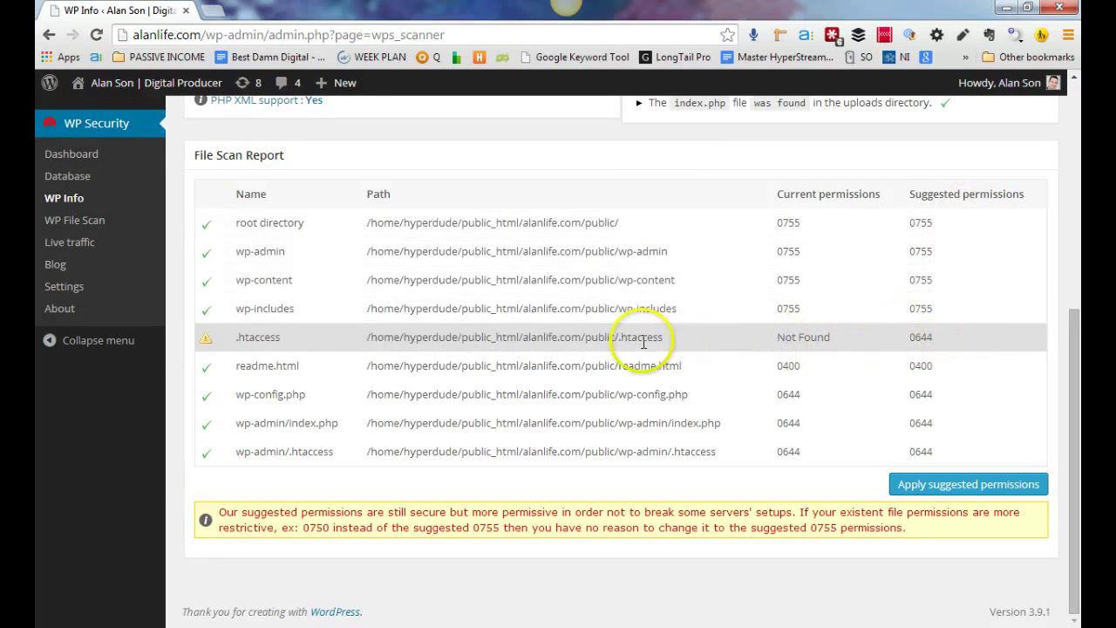
{"action": "left_click", "coordinate": [616, 340]}
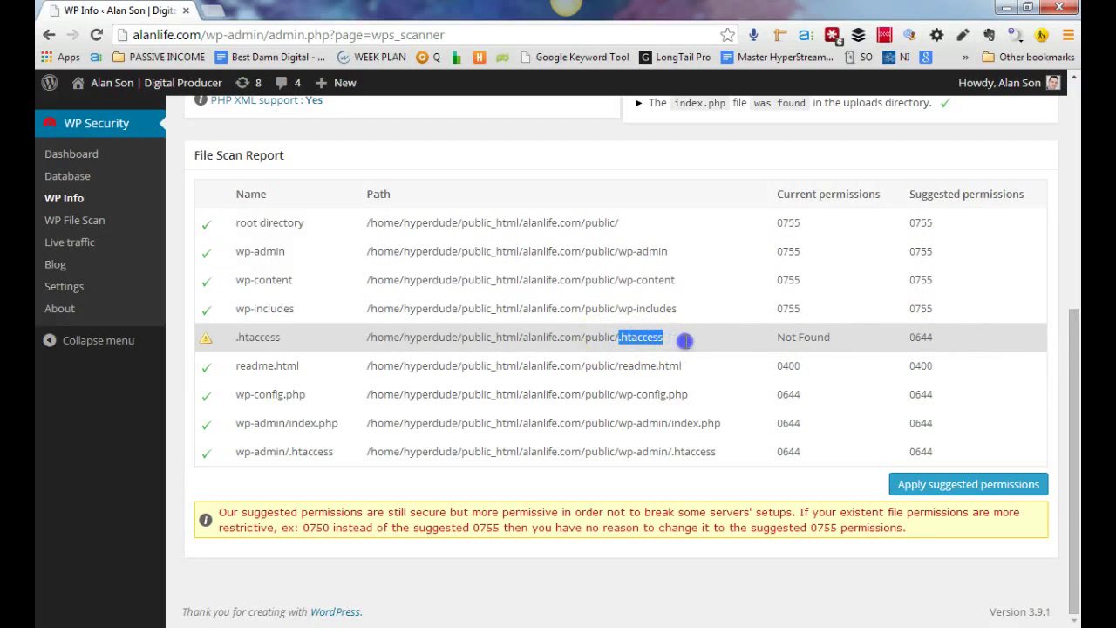
{"action": "left_click_drag", "start_coordinate": [683, 347], "coordinate": [667, 340]}
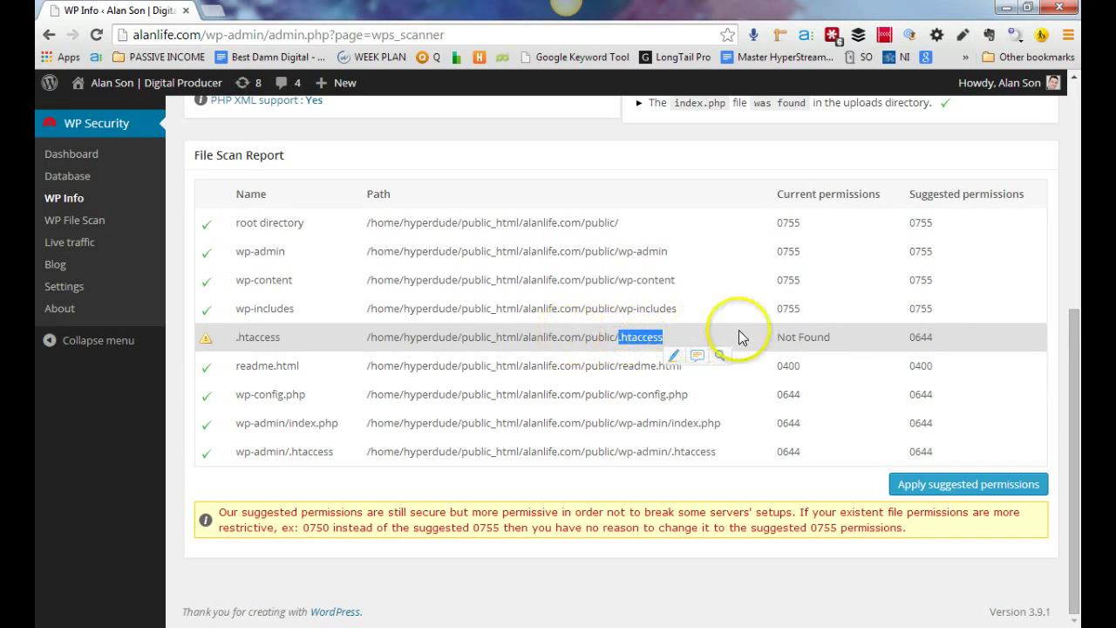
{"action": "left_click", "coordinate": [467, 334]}
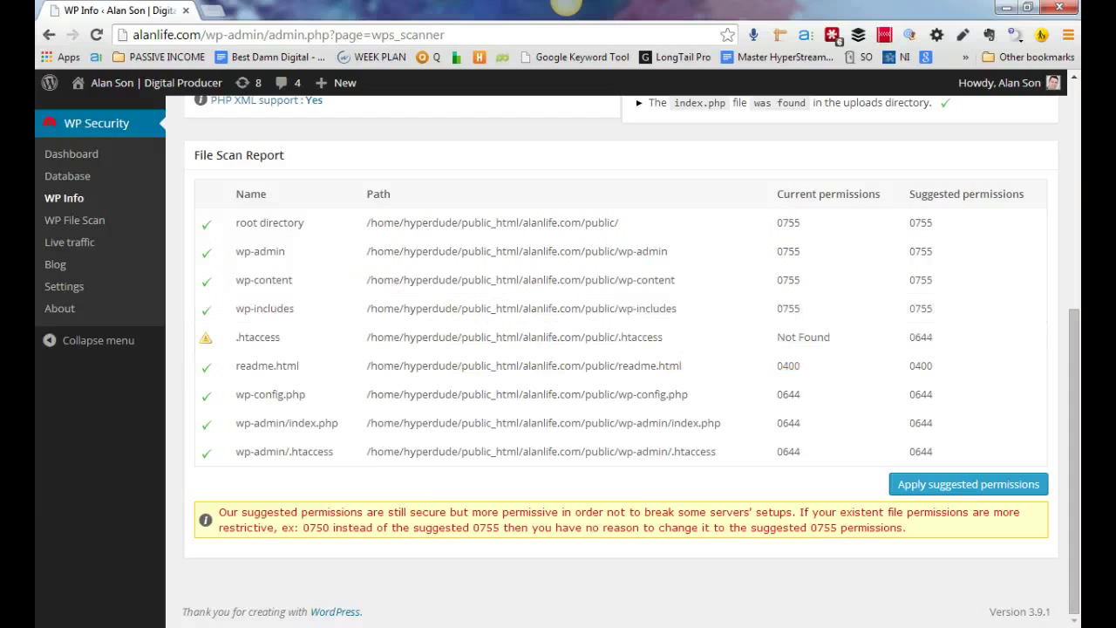
Switch to WinSCP, go up to the remote public folder and look through its files for .htaccess
{"action": "key", "text": "alt+Tab"}
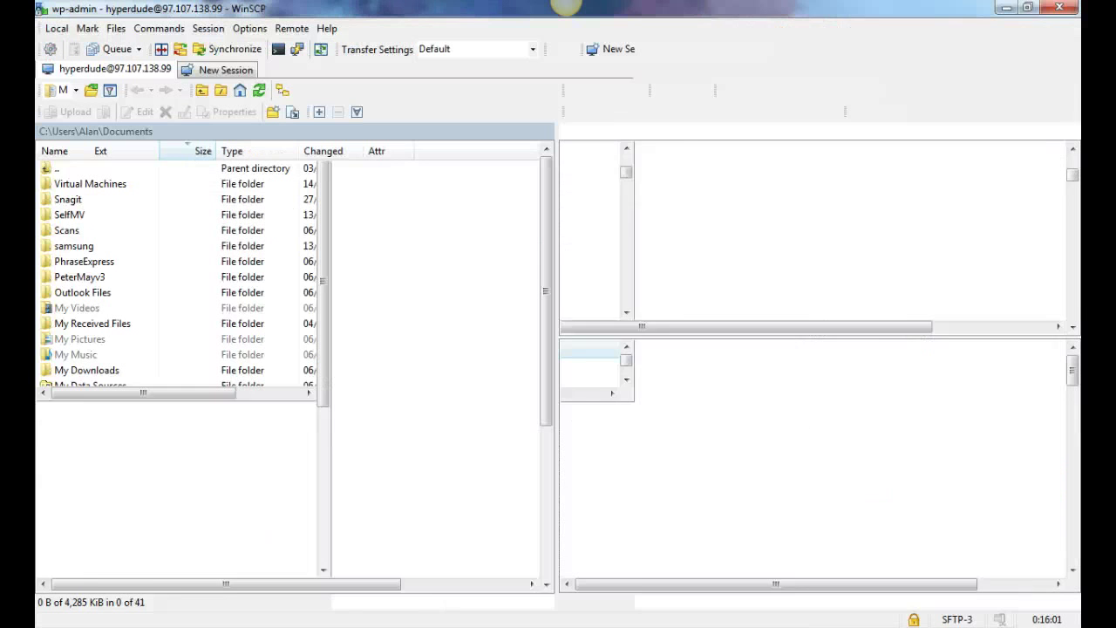
{"action": "left_click", "coordinate": [663, 474]}
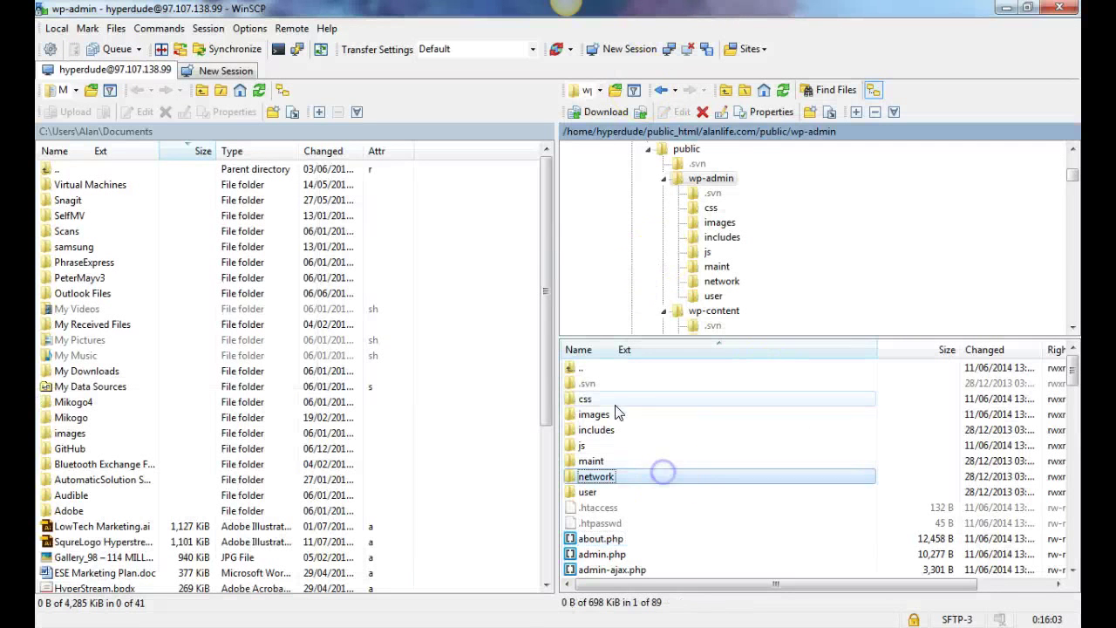
{"action": "double_click", "coordinate": [586, 370]}
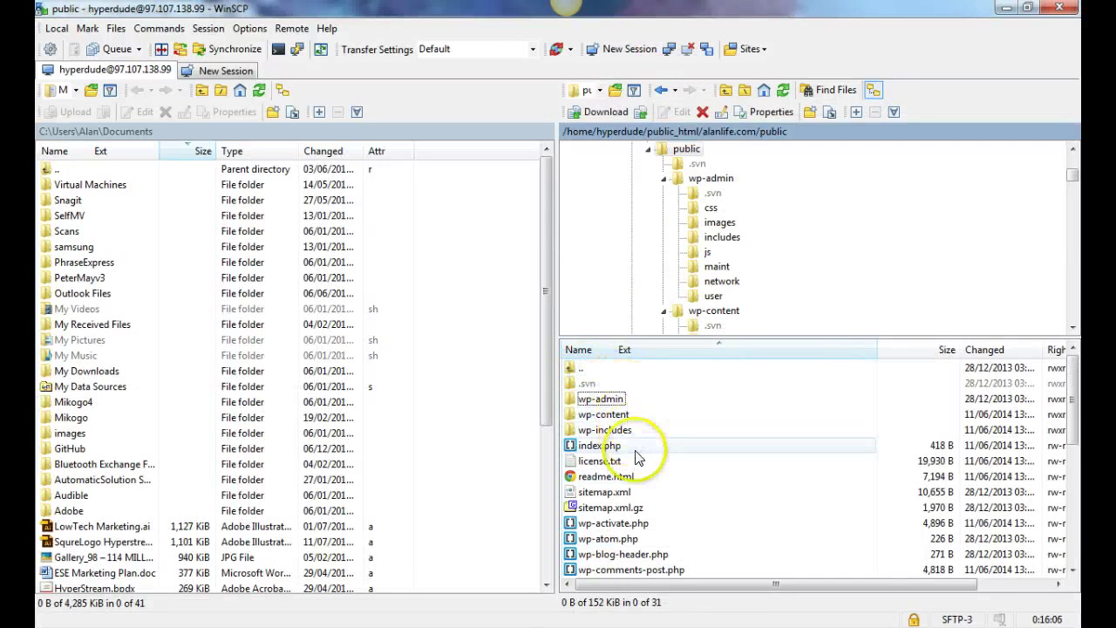
{"action": "scroll", "coordinate": [636, 457], "scroll_direction": "down", "scroll_amount": 6}
{"action": "scroll", "coordinate": [641, 462], "scroll_direction": "up", "scroll_amount": 6}
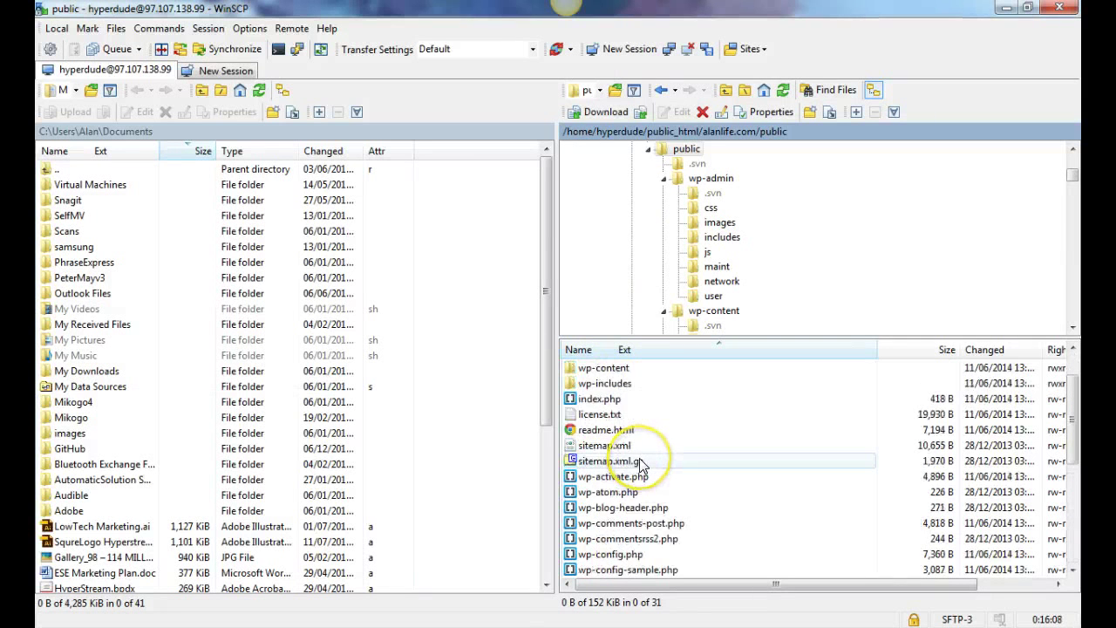
{"action": "scroll", "coordinate": [636, 523], "scroll_direction": "down", "scroll_amount": 6}
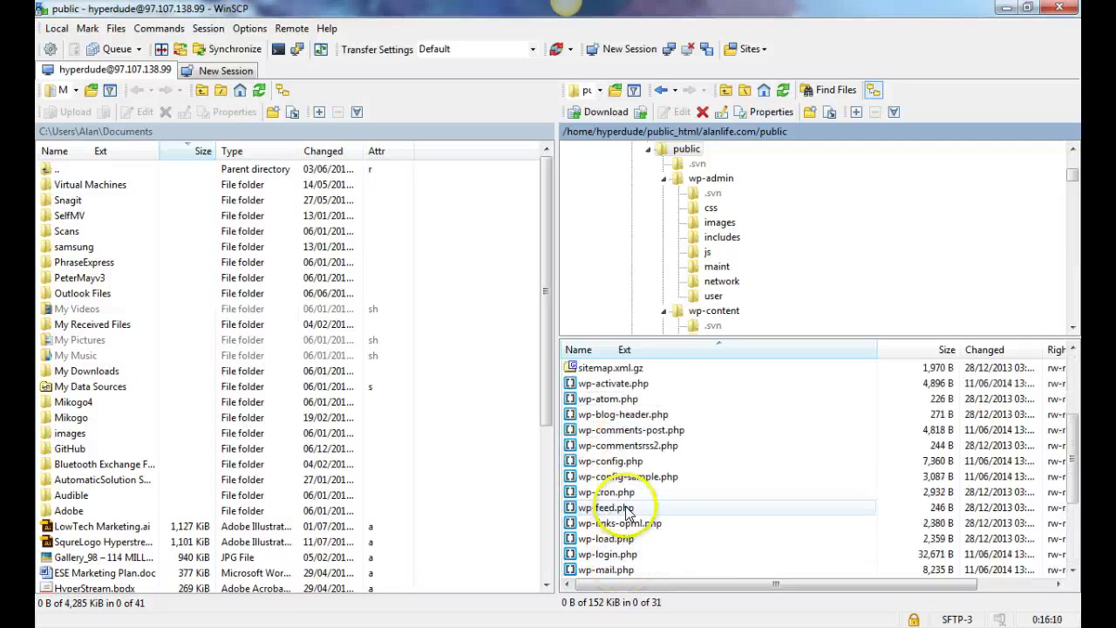
{"action": "scroll", "coordinate": [654, 488], "scroll_direction": "up", "scroll_amount": 5}
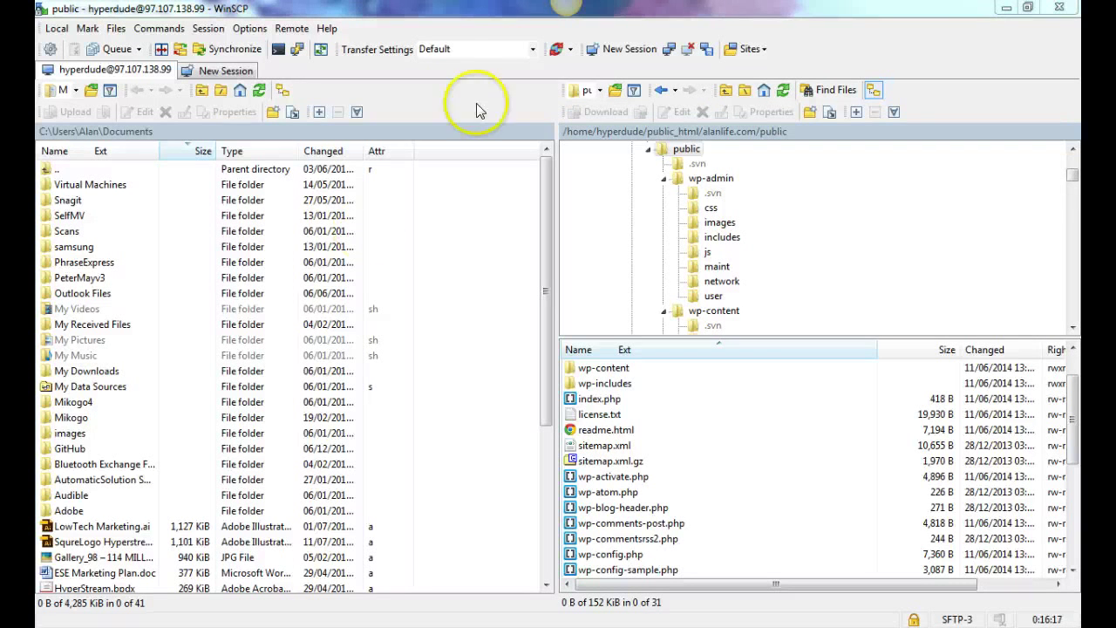
Switch back to Chrome and search Google in a new tab for "create wordpress .htaccess"
{"action": "key", "text": "alt+Tab"}
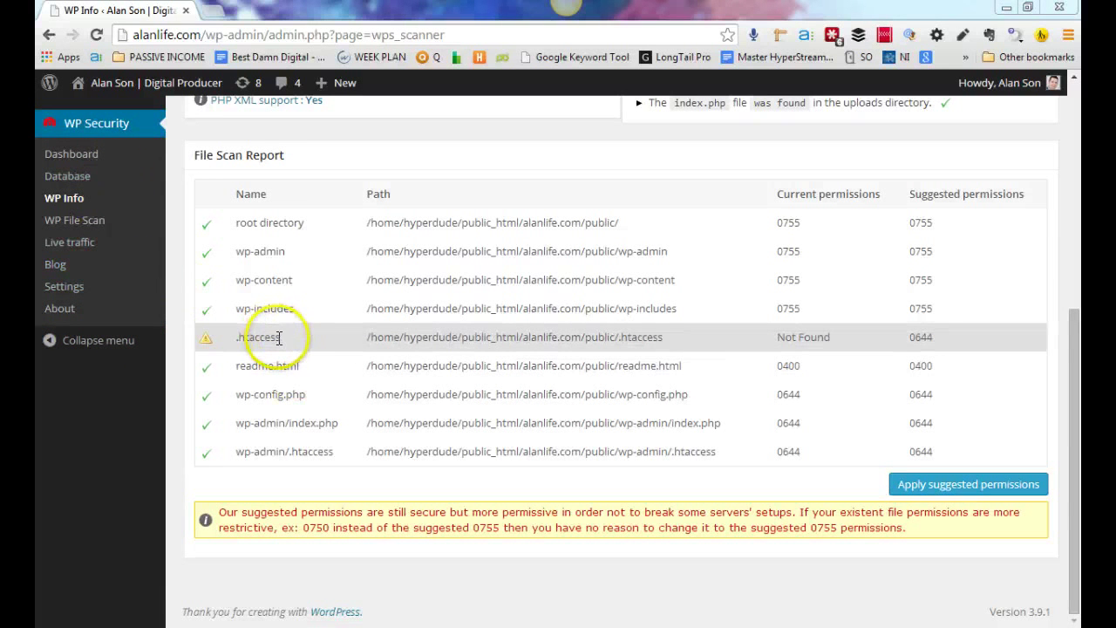
{"action": "left_click_drag", "start_coordinate": [279, 338], "coordinate": [227, 338]}
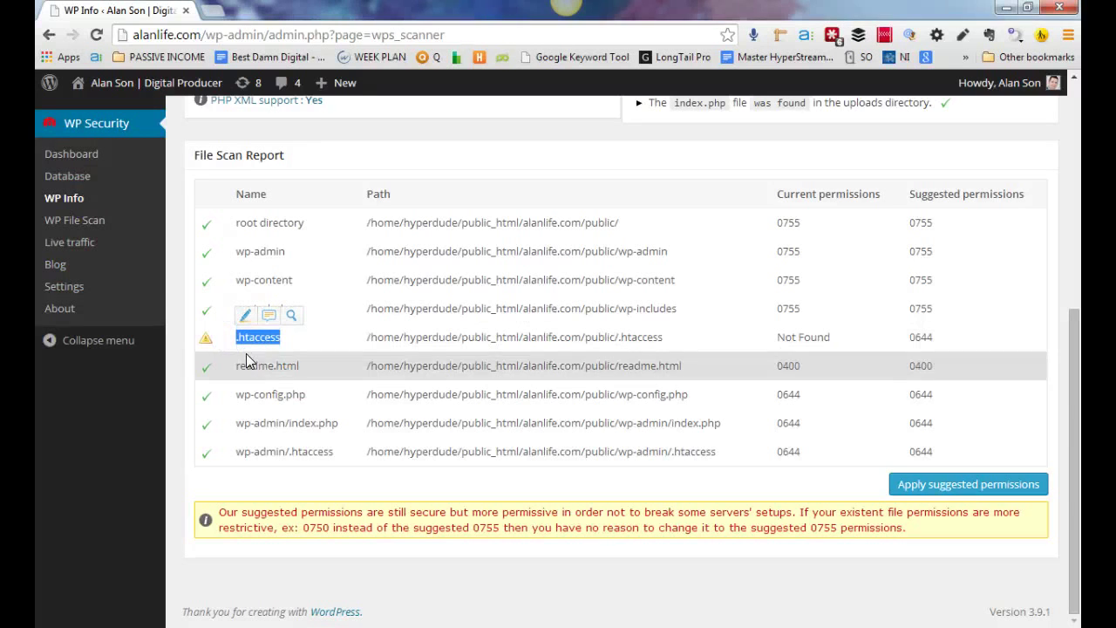
{"action": "left_click", "coordinate": [218, 11]}
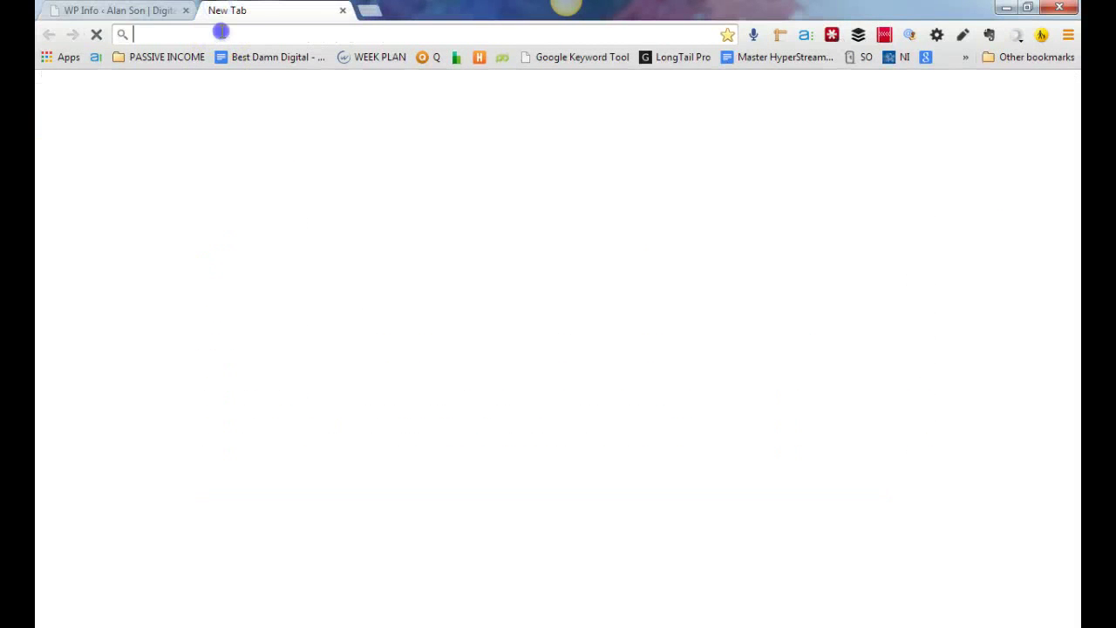
{"action": "type", "text": "crea"}
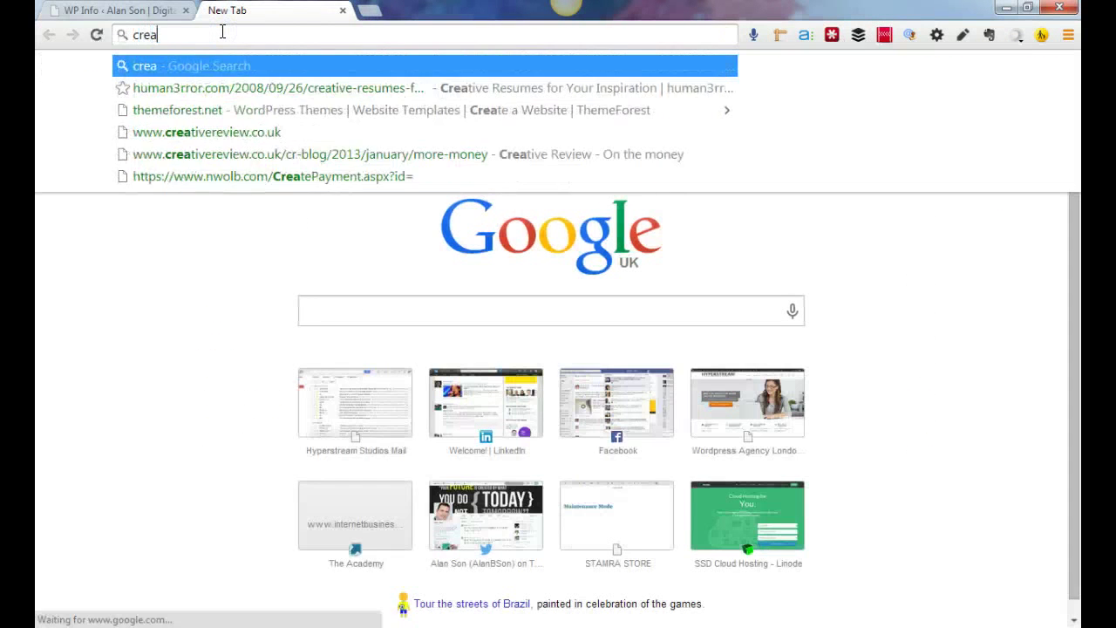
{"action": "type", "text": "te wordpress .htaccess"}
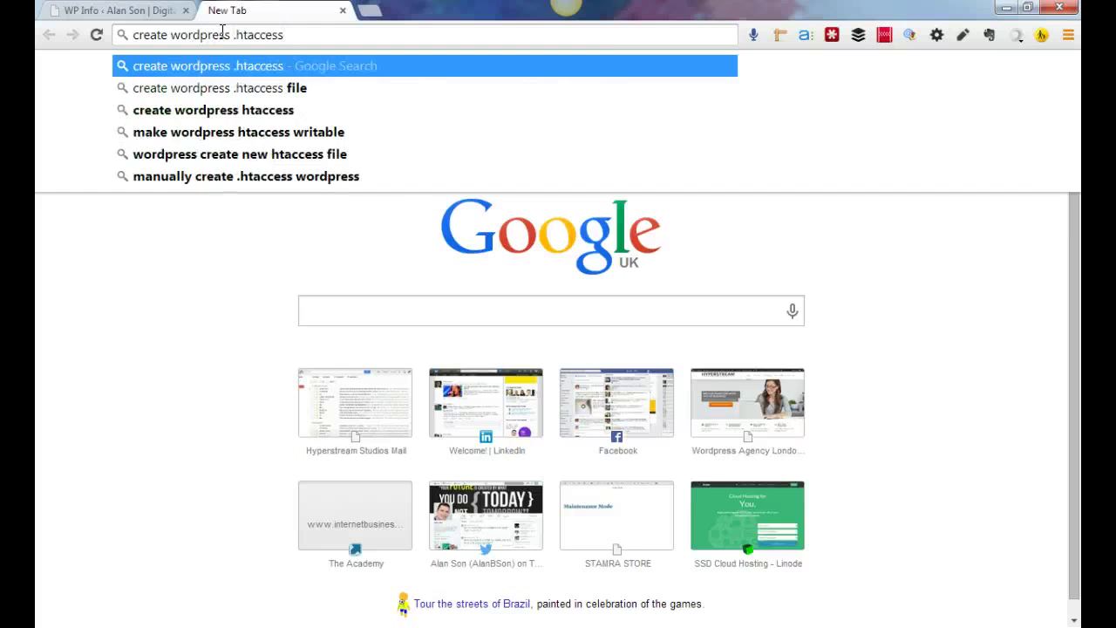
{"action": "key", "text": "Return"}
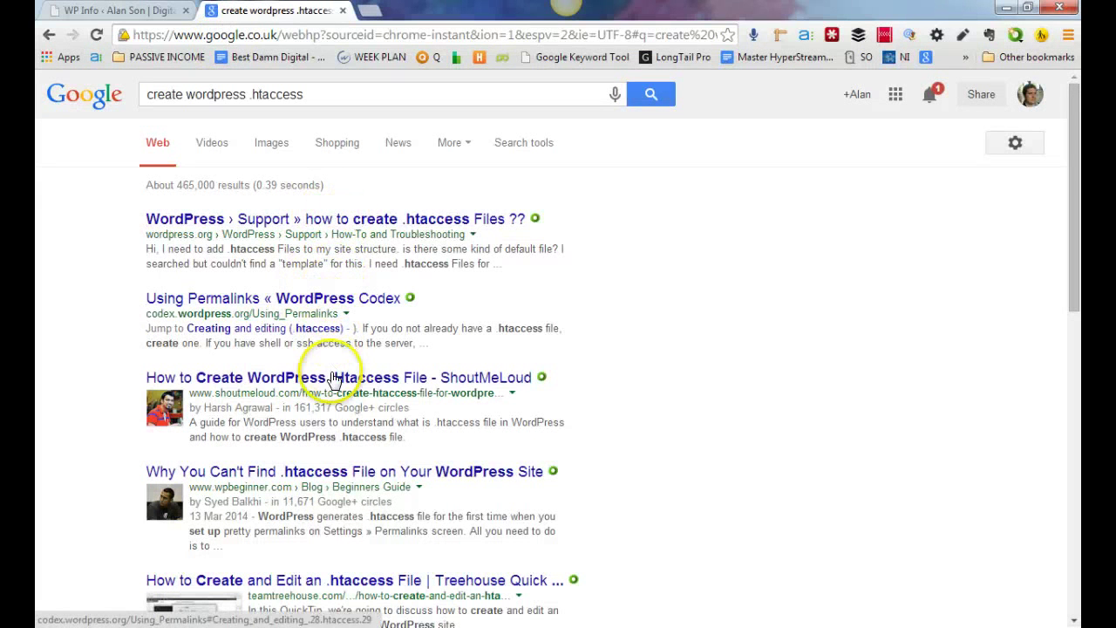
Open the WordPress Codex result on Using Permalinks and skim it for the .htaccess instructions
{"action": "left_click", "coordinate": [333, 304]}
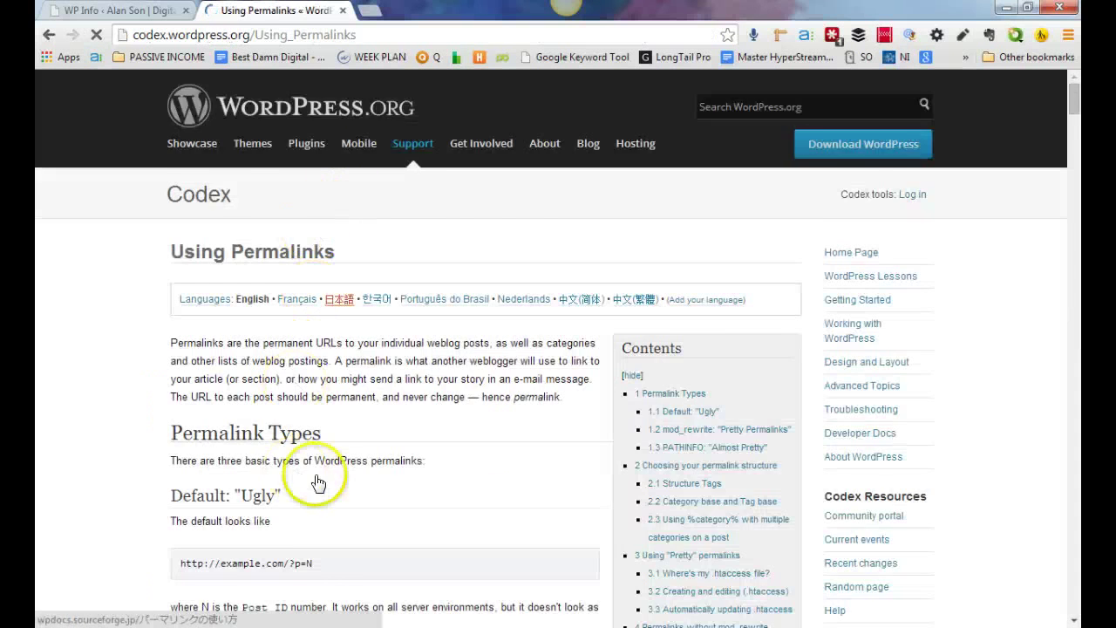
{"action": "scroll", "coordinate": [310, 436], "scroll_direction": "down", "scroll_amount": 2}
{"action": "scroll", "coordinate": [329, 528], "scroll_direction": "down", "scroll_amount": 5}
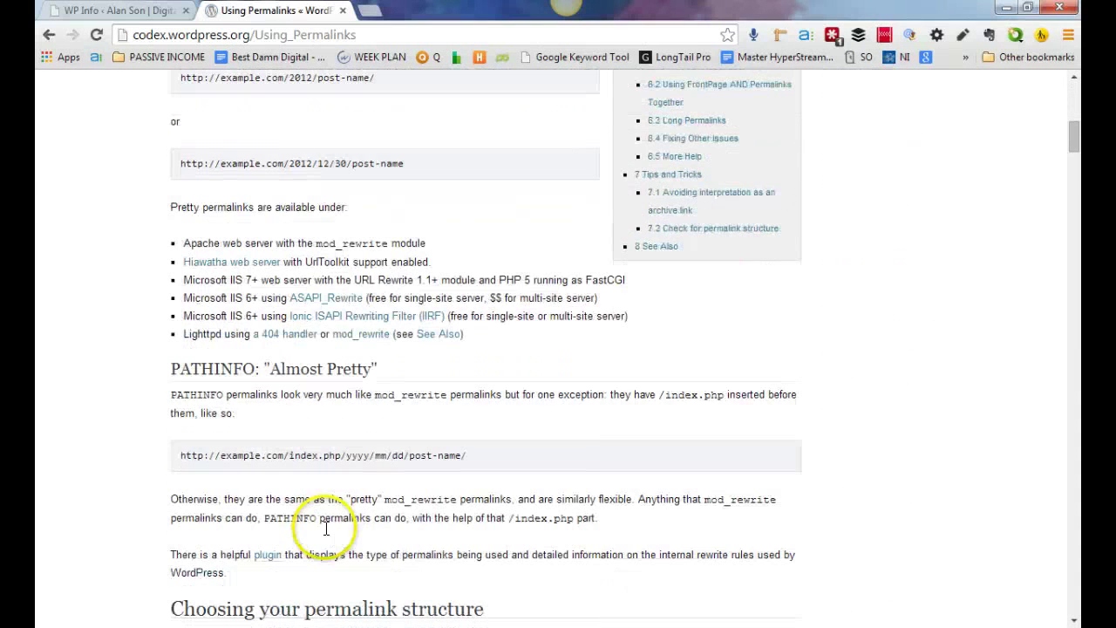
{"action": "scroll", "coordinate": [325, 528], "scroll_direction": "down", "scroll_amount": 8}
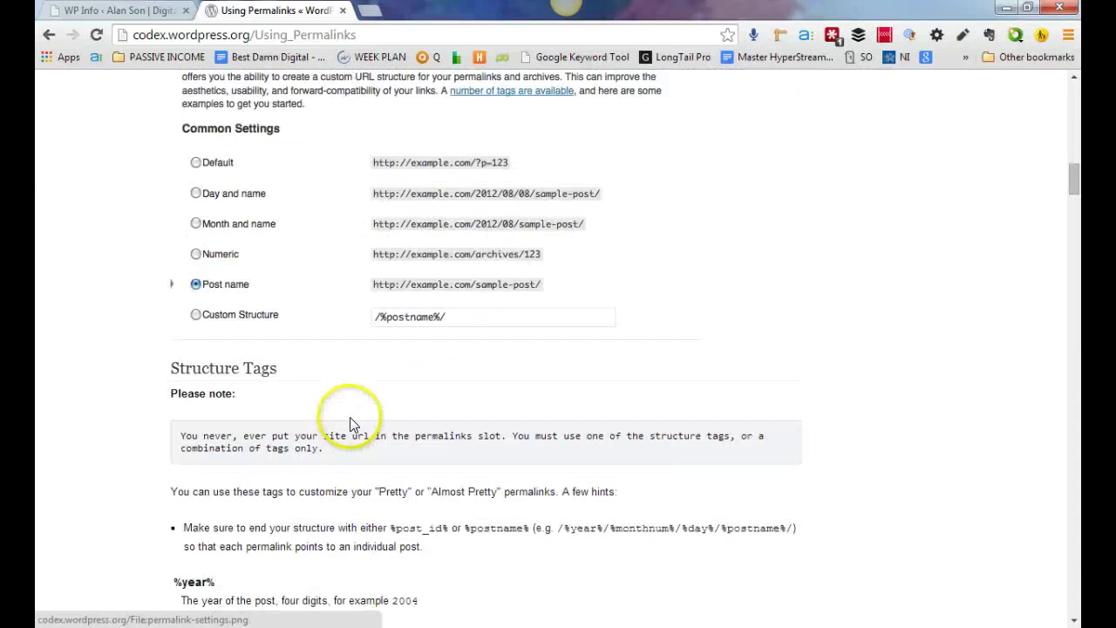
{"action": "scroll", "coordinate": [344, 340], "scroll_direction": "down", "scroll_amount": 10}
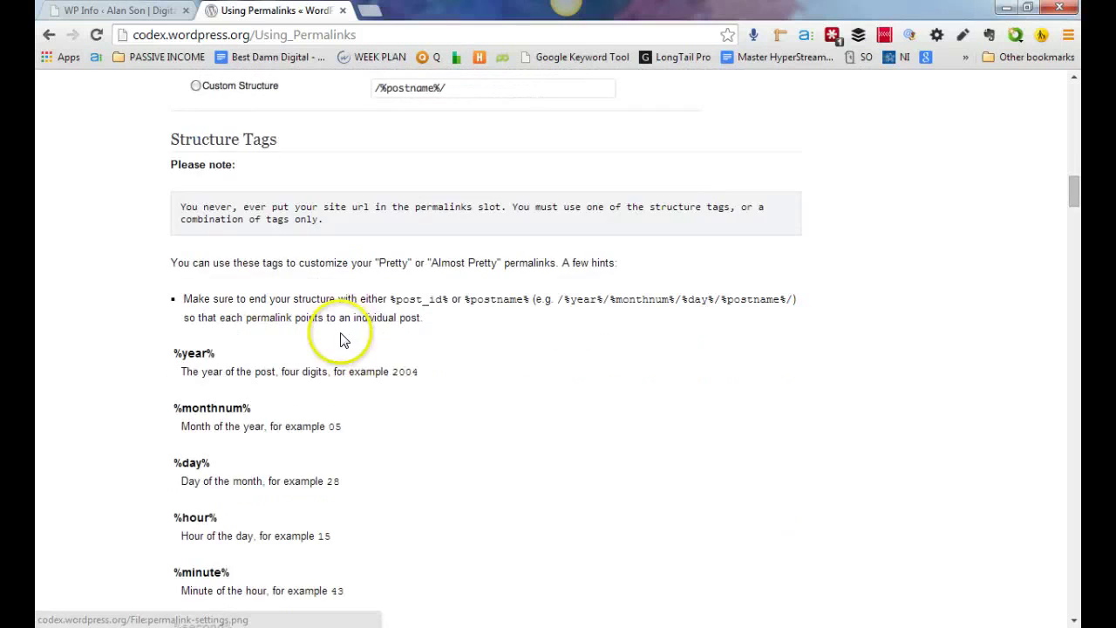
{"action": "scroll", "coordinate": [366, 397], "scroll_direction": "down", "scroll_amount": 1}
{"action": "scroll", "coordinate": [368, 388], "scroll_direction": "up", "scroll_amount": 2}
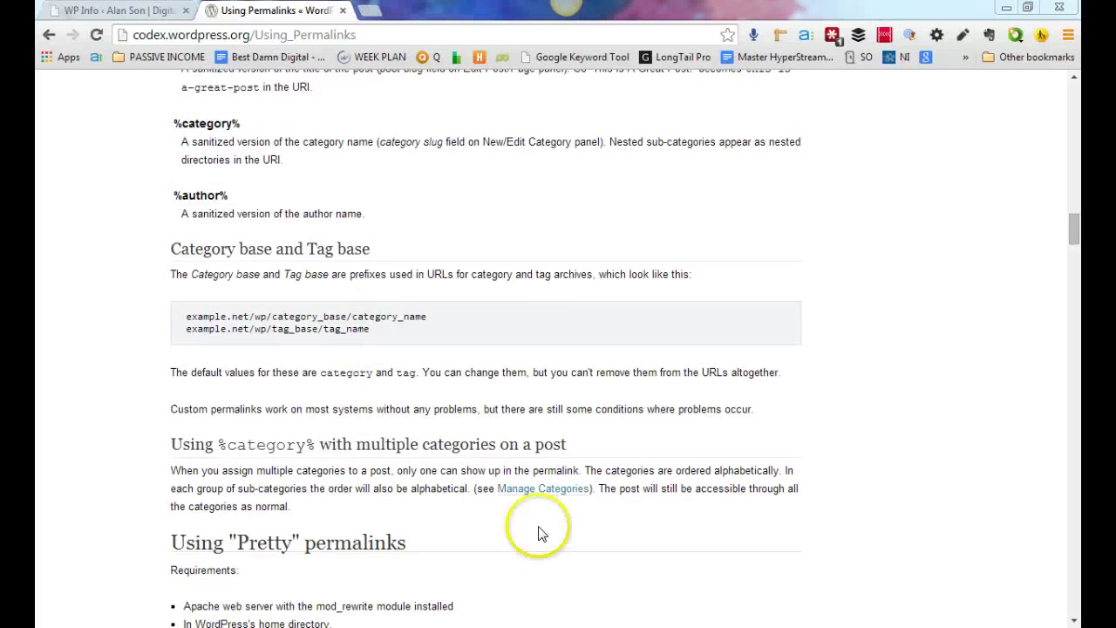
Return to the WordPress admin tab and open the Permalink Settings page
{"action": "left_click", "coordinate": [122, 11]}
{"action": "scroll", "coordinate": [131, 310], "scroll_direction": "up", "scroll_amount": 3}
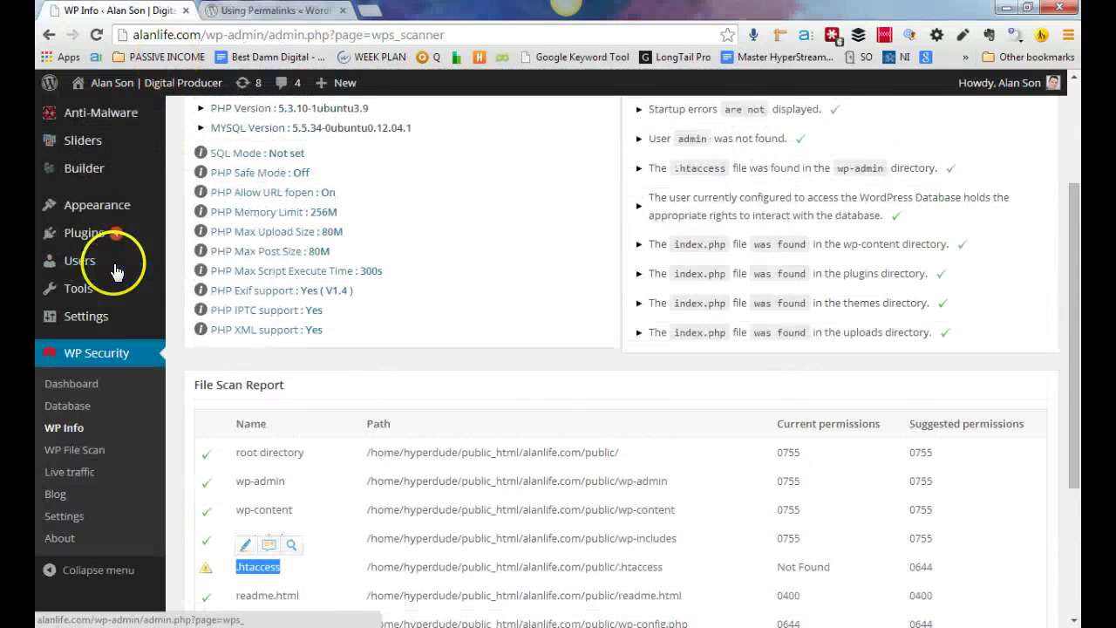
{"action": "mouse_move", "coordinate": [122, 316]}
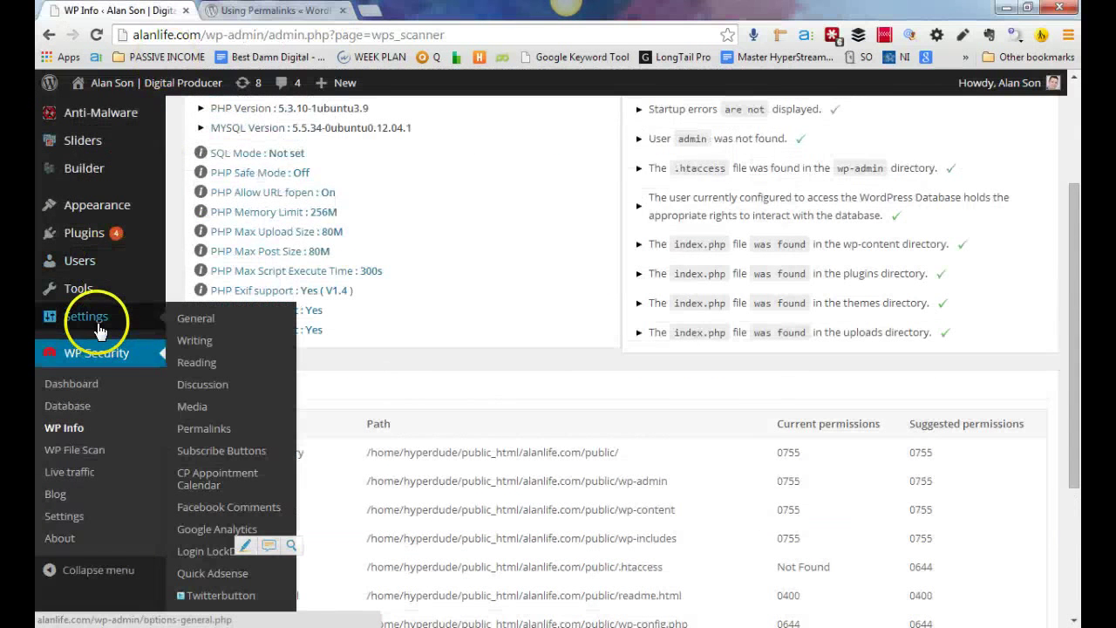
{"action": "left_click", "coordinate": [210, 429]}
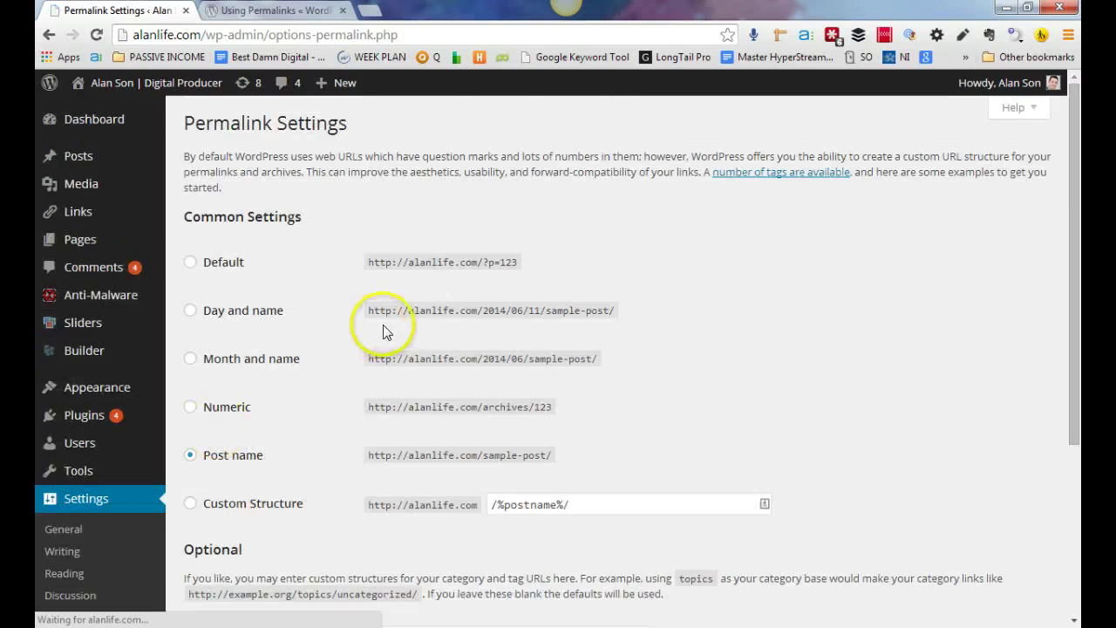
{"action": "scroll", "coordinate": [386, 323], "scroll_direction": "down", "scroll_amount": 3}
{"action": "left_click", "coordinate": [190, 144]}
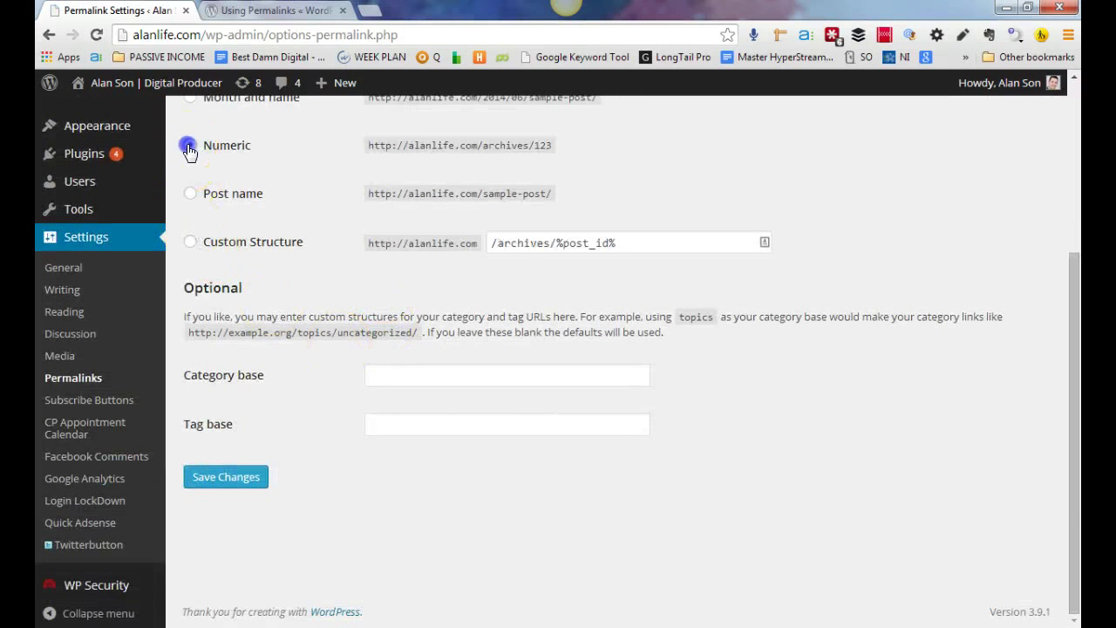
{"action": "left_click", "coordinate": [190, 192]}
{"action": "left_click", "coordinate": [190, 242]}
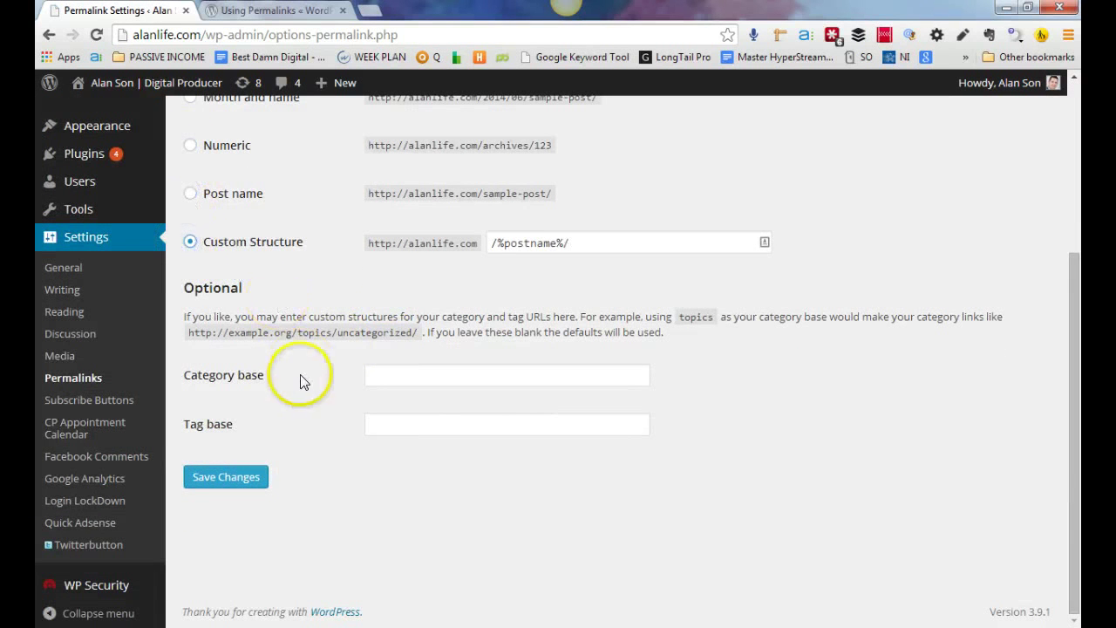
{"action": "left_click", "coordinate": [203, 198]}
{"action": "scroll", "coordinate": [308, 296], "scroll_direction": "up", "scroll_amount": 3}
{"action": "scroll", "coordinate": [304, 295], "scroll_direction": "down", "scroll_amount": 3}
{"action": "scroll", "coordinate": [223, 207], "scroll_direction": "up", "scroll_amount": 3}
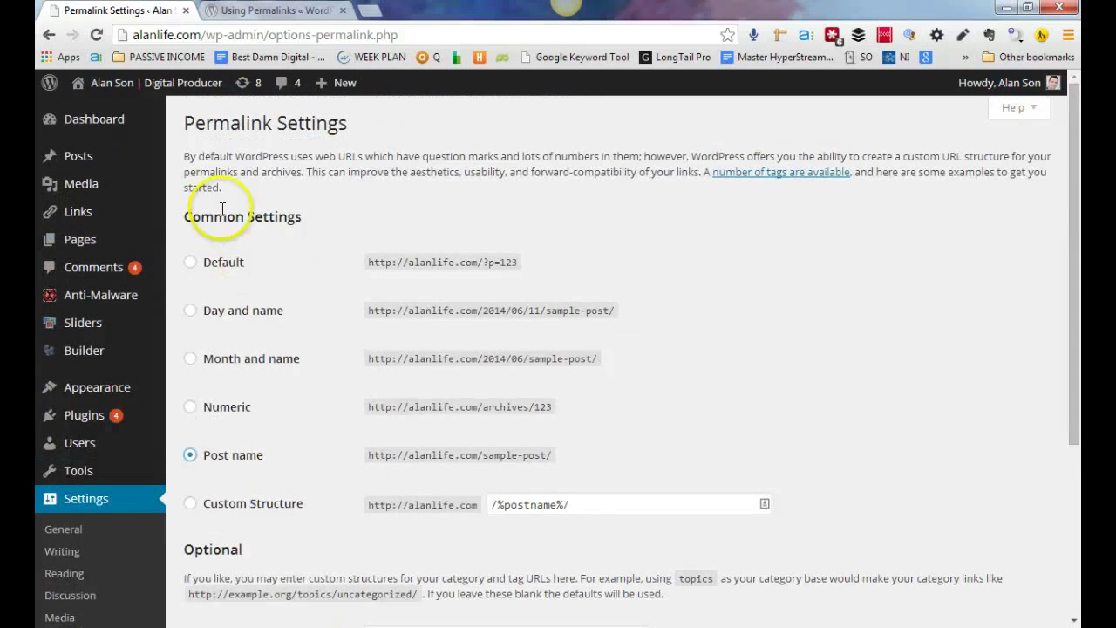
{"action": "scroll", "coordinate": [287, 371], "scroll_direction": "down", "scroll_amount": 3}
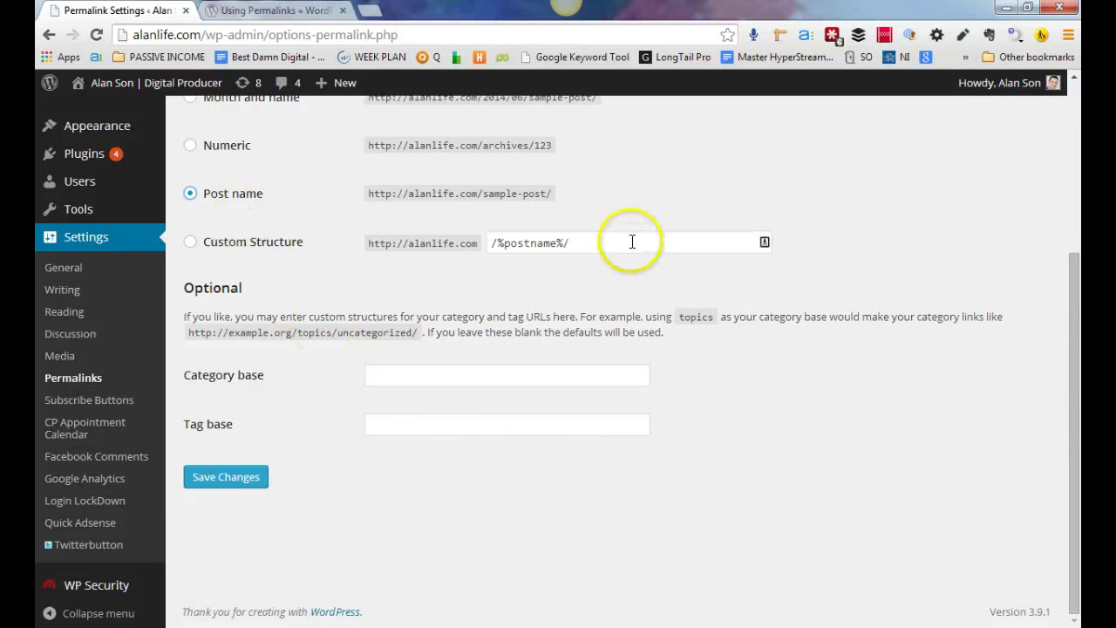
{"action": "left_click_drag", "start_coordinate": [632, 241], "coordinate": [438, 237]}
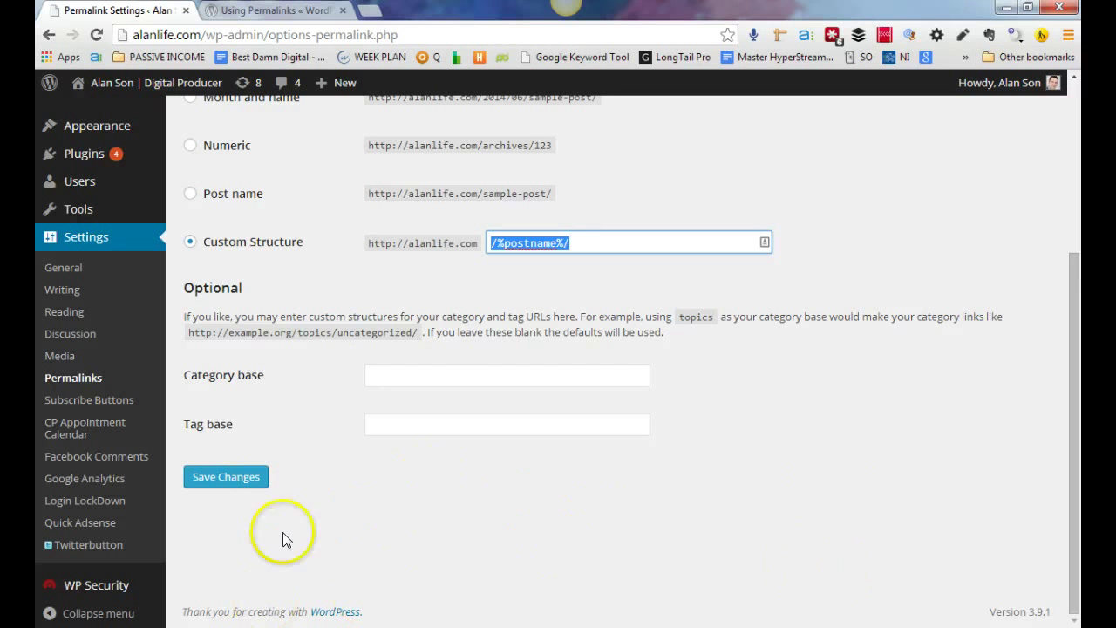
{"action": "scroll", "coordinate": [324, 335], "scroll_direction": "up", "scroll_amount": 3}
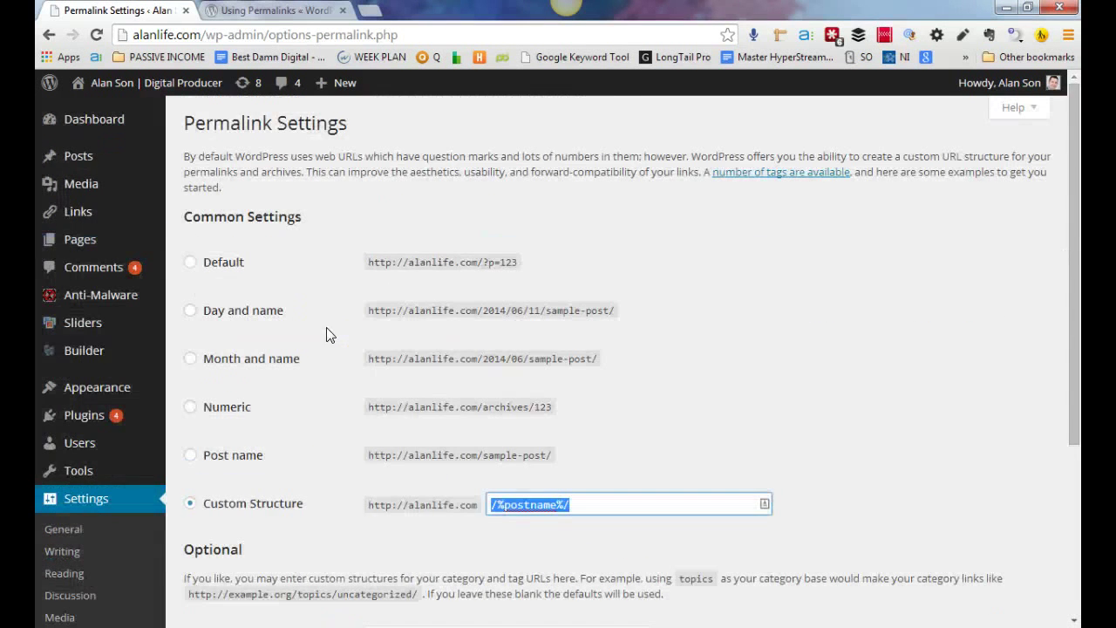
{"action": "scroll", "coordinate": [352, 516], "scroll_direction": "down", "scroll_amount": 3}
{"action": "scroll", "coordinate": [305, 410], "scroll_direction": "up", "scroll_amount": 3}
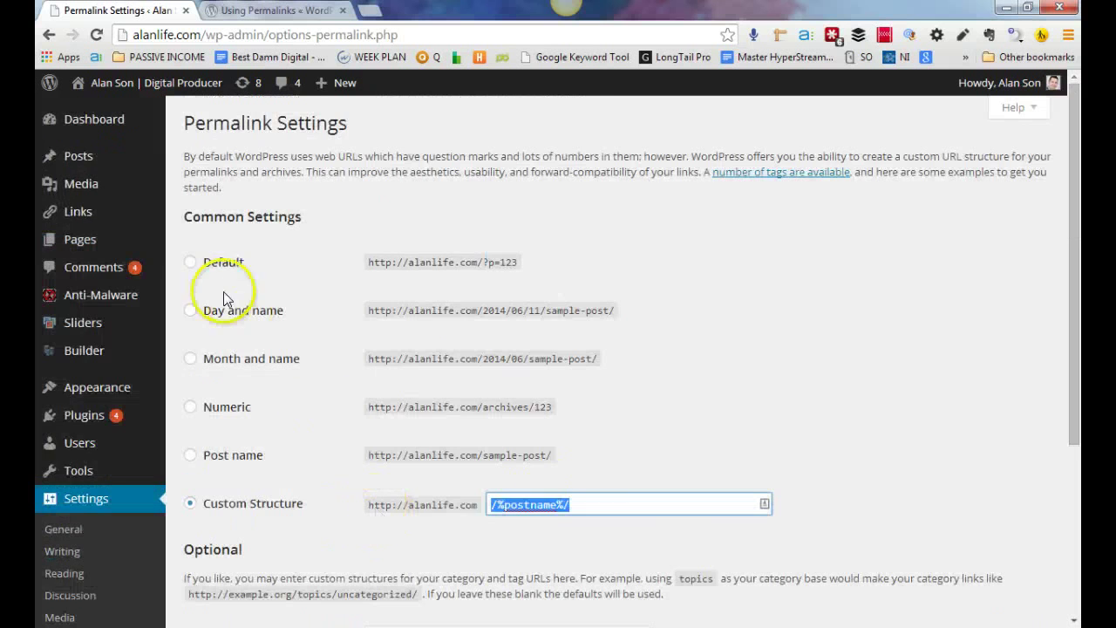
Set the permalink structure to Day and name and save the changes
{"action": "left_click", "coordinate": [190, 309]}
{"action": "scroll", "coordinate": [226, 358], "scroll_direction": "down", "scroll_amount": 3}
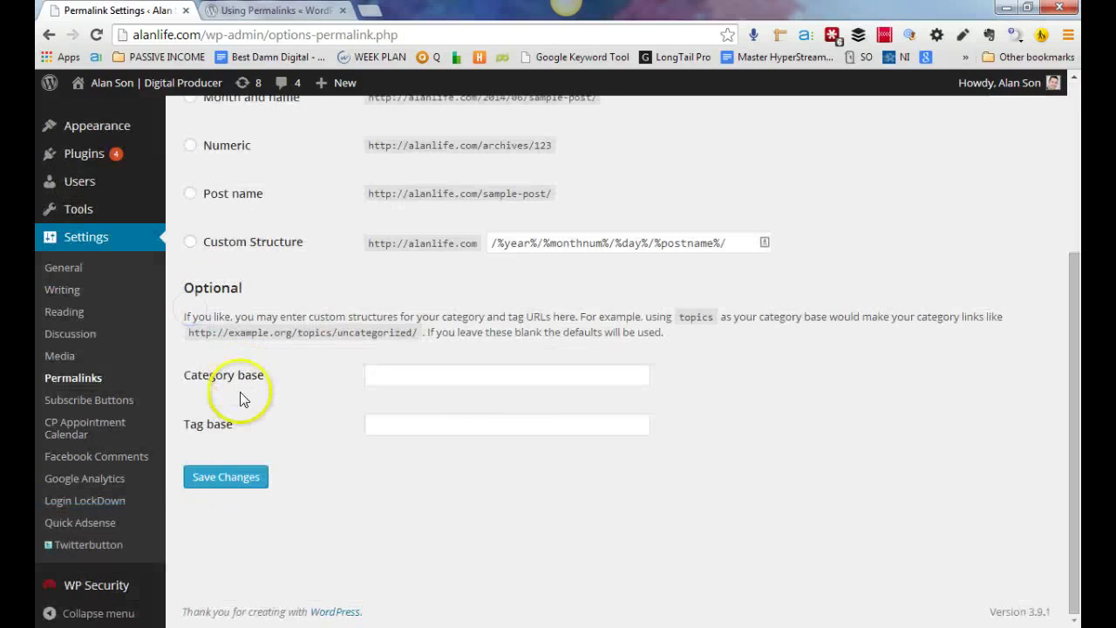
{"action": "left_click", "coordinate": [228, 478]}
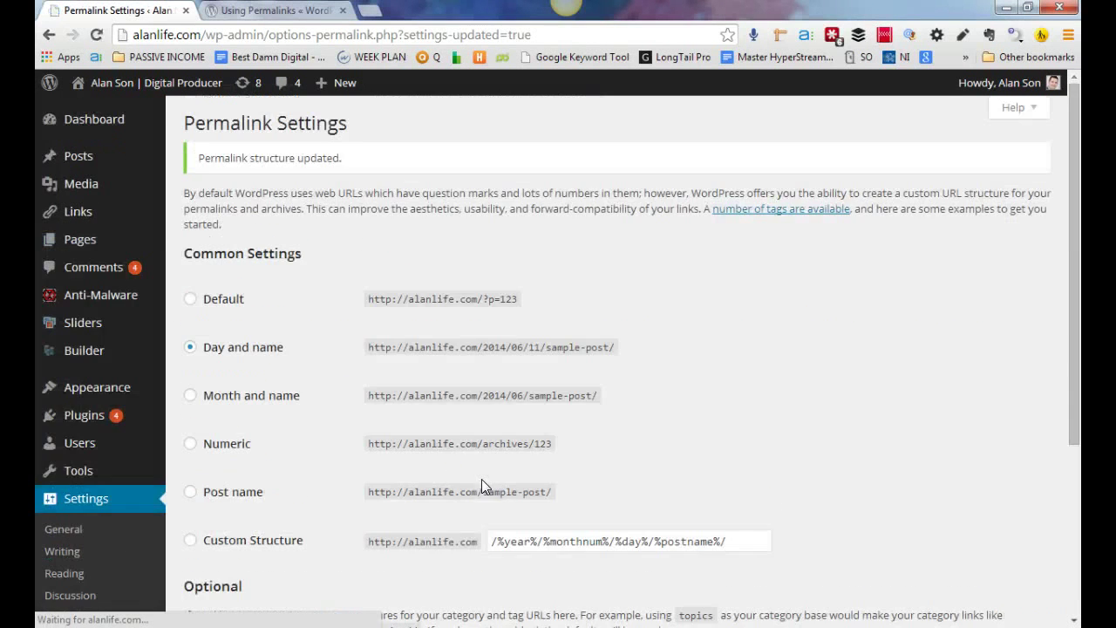
Set the permalink structure back to Post name and save the changes
{"action": "scroll", "coordinate": [610, 456], "scroll_direction": "down", "scroll_amount": 5}
{"action": "scroll", "coordinate": [611, 451], "scroll_direction": "up", "scroll_amount": 5}
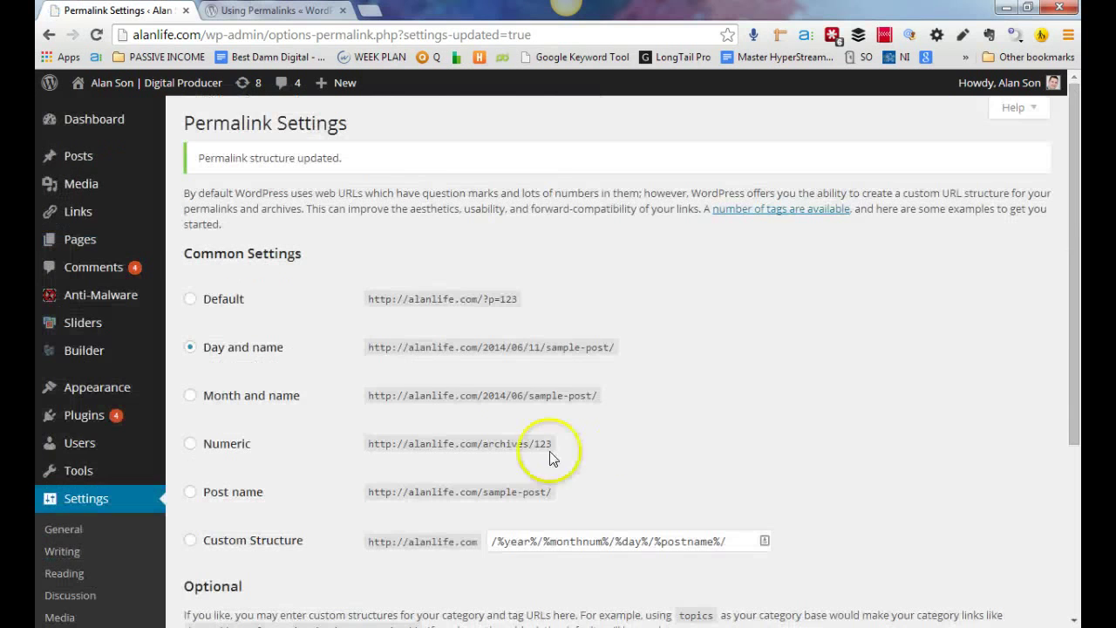
{"action": "scroll", "coordinate": [511, 444], "scroll_direction": "down", "scroll_amount": 5}
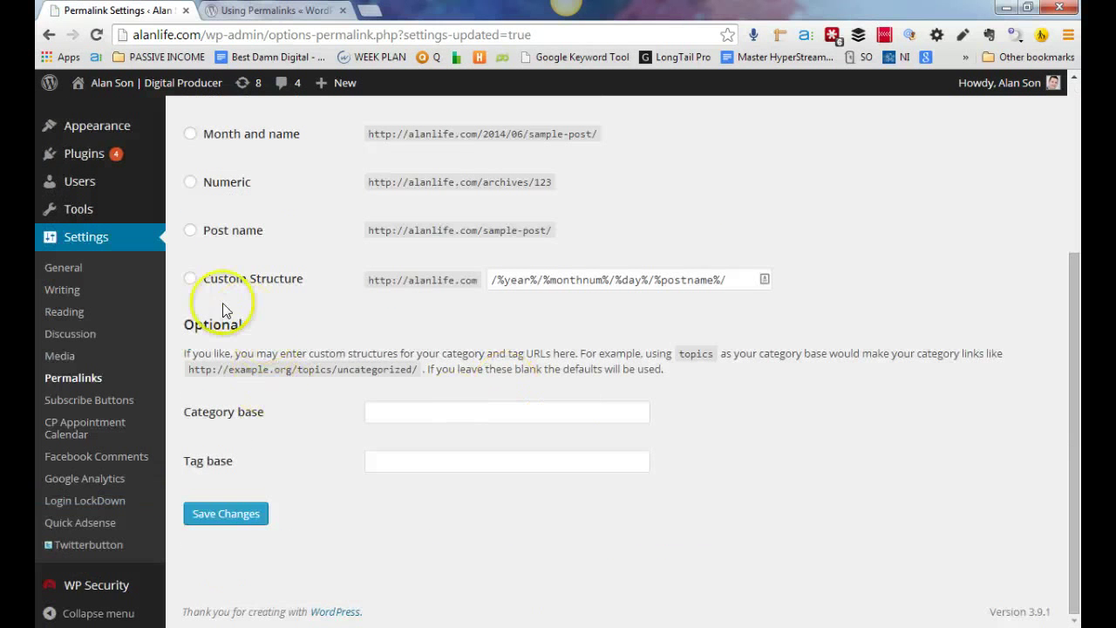
{"action": "left_click", "coordinate": [190, 278]}
{"action": "left_click", "coordinate": [190, 230]}
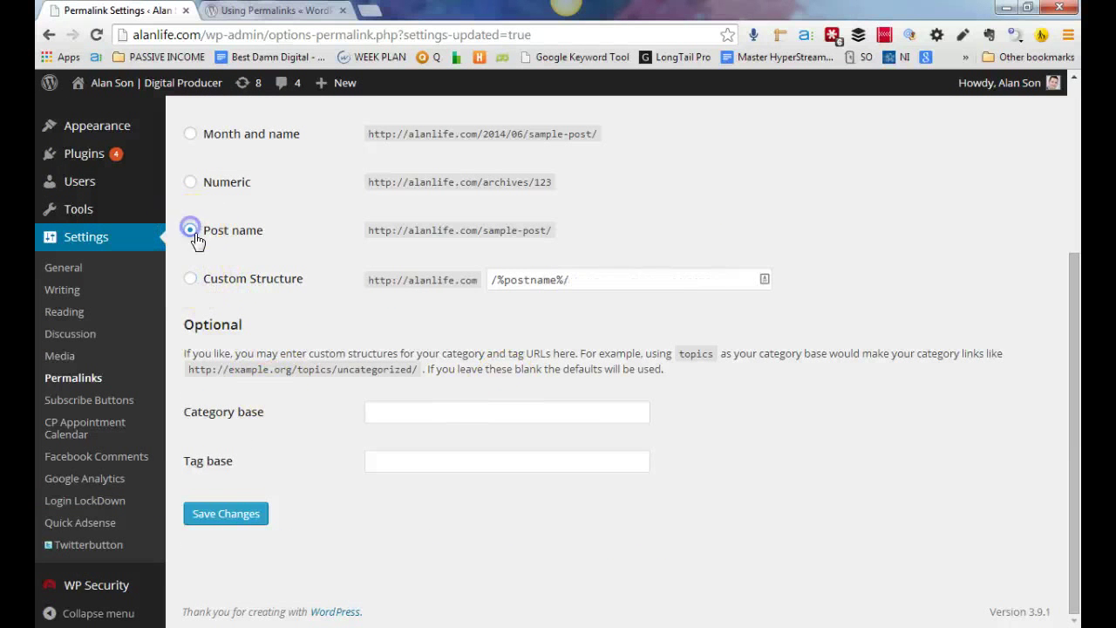
{"action": "left_click", "coordinate": [206, 516]}
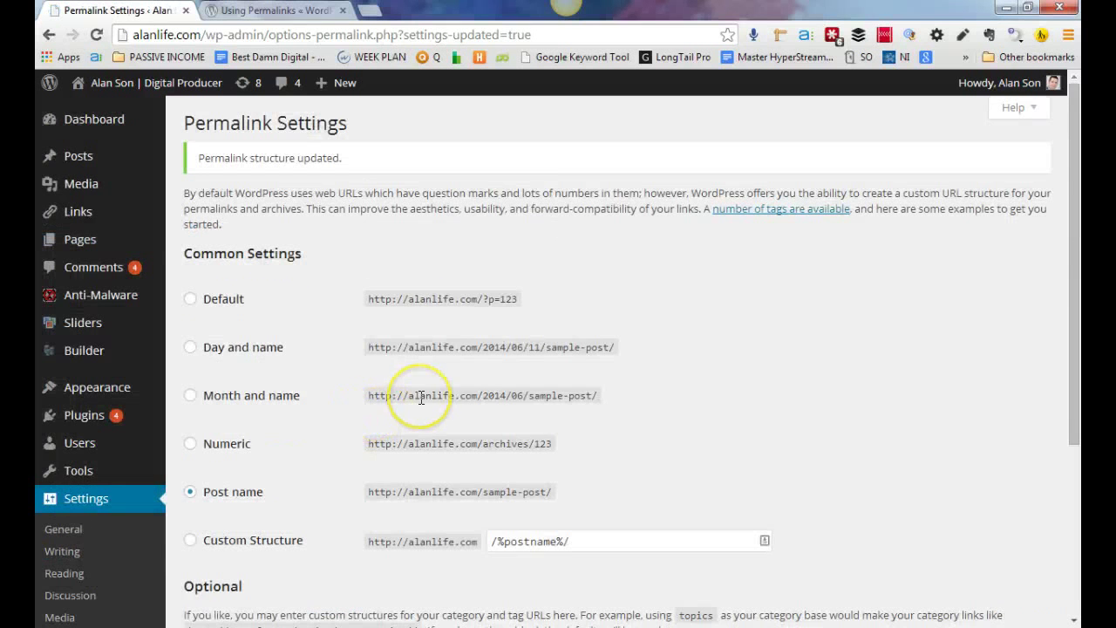
Open the WP Security plugin's WP Info page and check the File Scan Report for the root .htaccess file
{"action": "scroll", "coordinate": [421, 398], "scroll_direction": "down", "scroll_amount": 3}
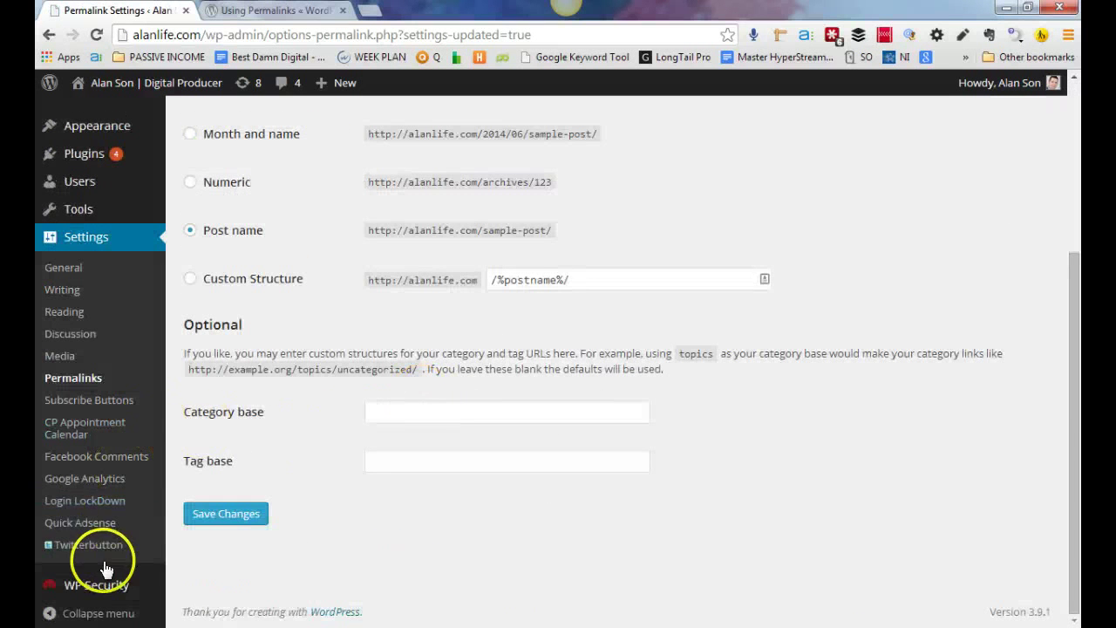
{"action": "mouse_move", "coordinate": [111, 593]}
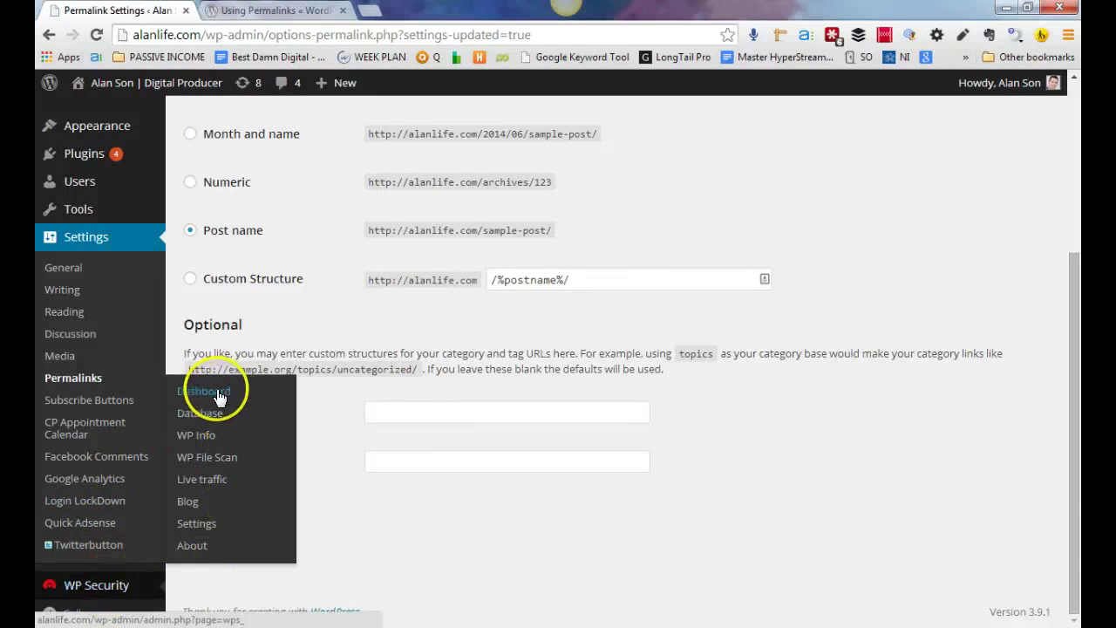
{"action": "left_click", "coordinate": [211, 438]}
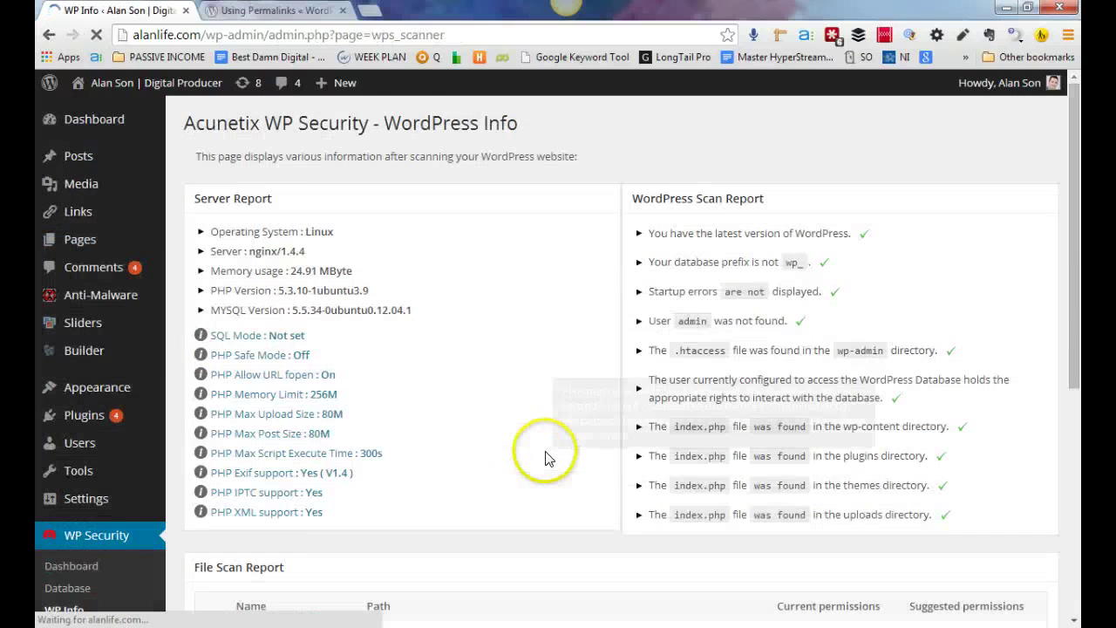
{"action": "scroll", "coordinate": [544, 453], "scroll_direction": "down", "scroll_amount": 5}
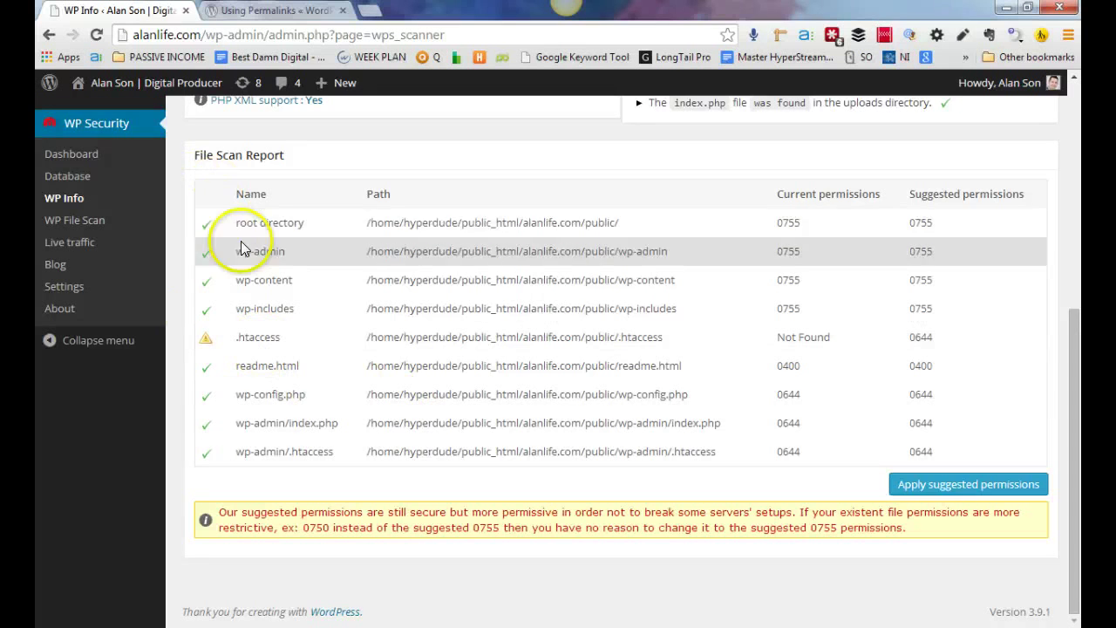
{"action": "scroll", "coordinate": [319, 219], "scroll_direction": "up", "scroll_amount": 5}
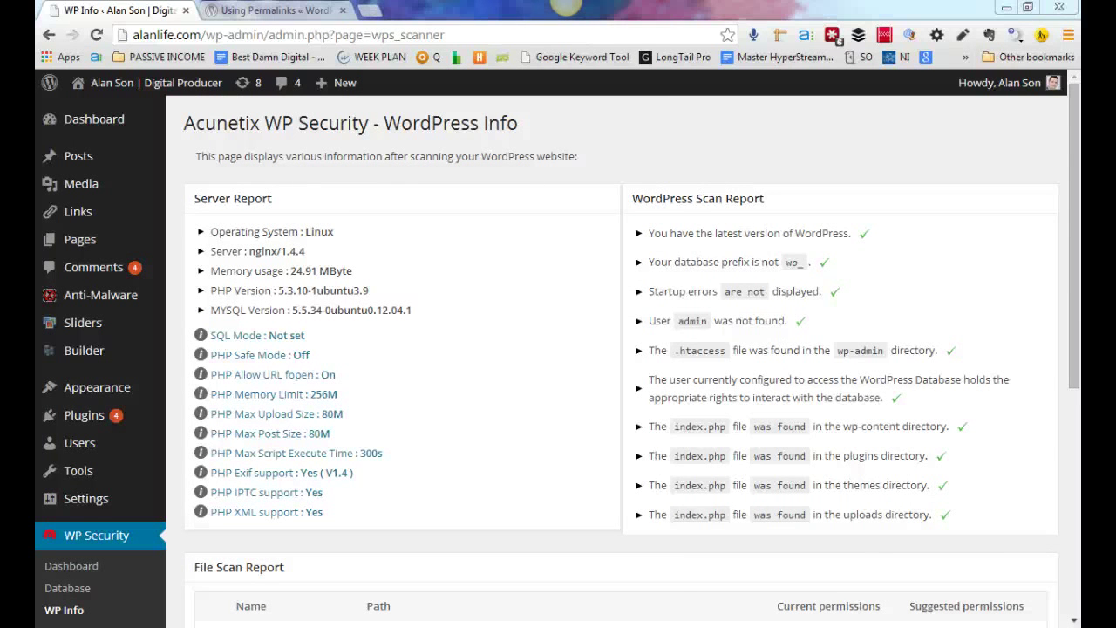
Open a new browser tab and search Google for "wordpress themes"
{"action": "left_click_drag", "start_coordinate": [765, 84], "coordinate": [491, 143]}
{"action": "left_click", "coordinate": [370, 10]}
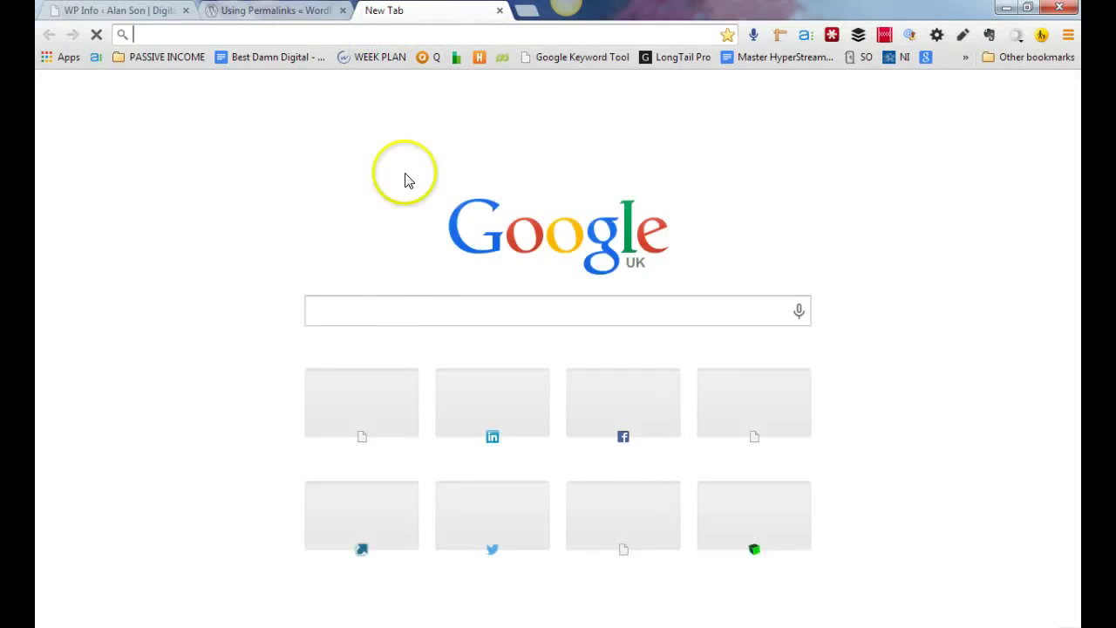
{"action": "left_click", "coordinate": [406, 307]}
{"action": "type", "text": "worp"}
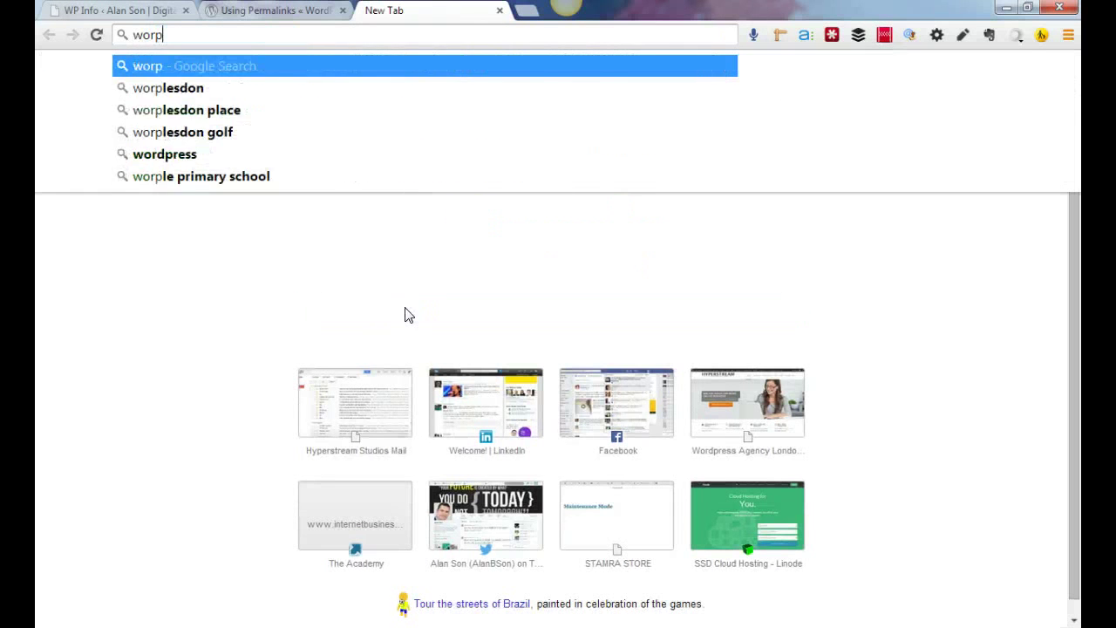
{"action": "key", "text": "BackSpace"}
{"action": "key", "text": "BackSpace"}
{"action": "type", "text": "d"}
{"action": "key", "text": "BackSpace"}
{"action": "type", "text": "rdpres "}
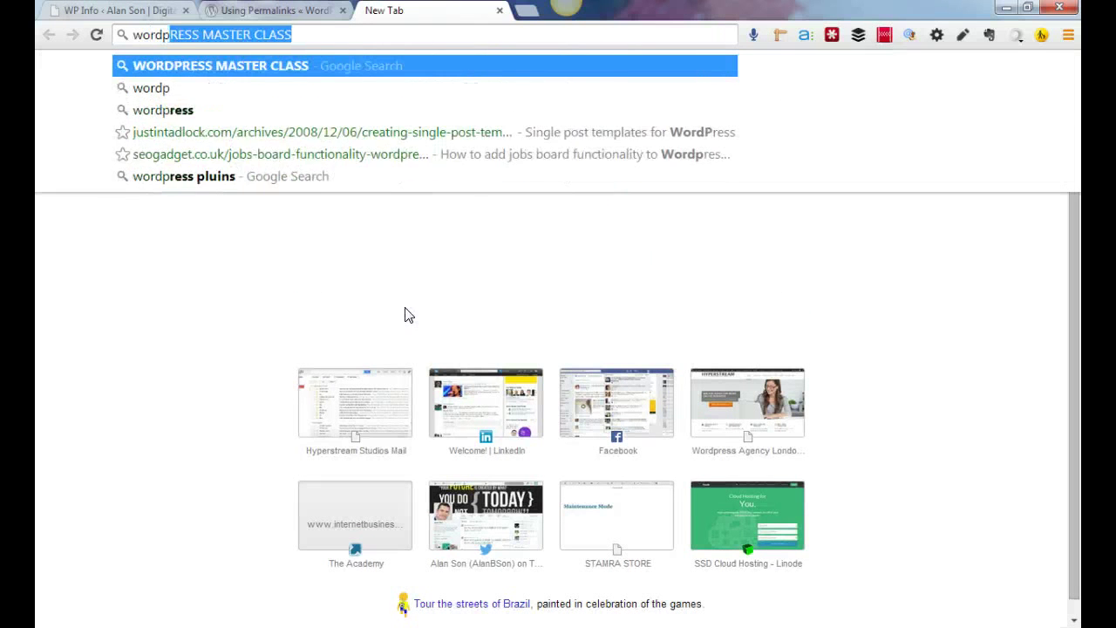
{"action": "type", "text": "s"}
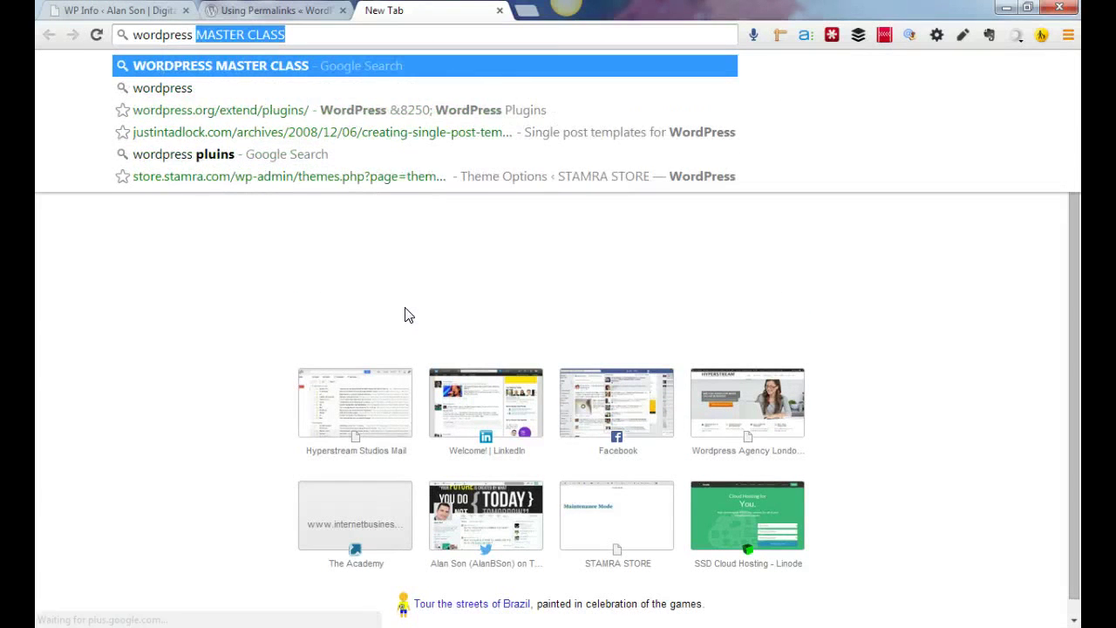
{"action": "key", "text": "BackSpace"}
{"action": "type", "text": "themes"}
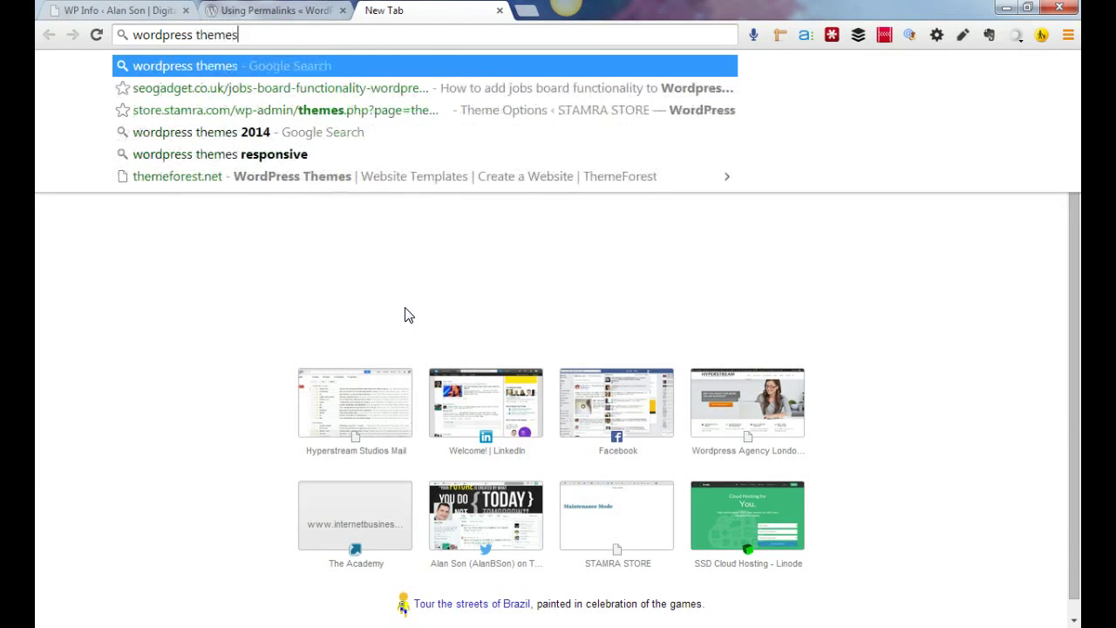
{"action": "key", "text": "Return"}
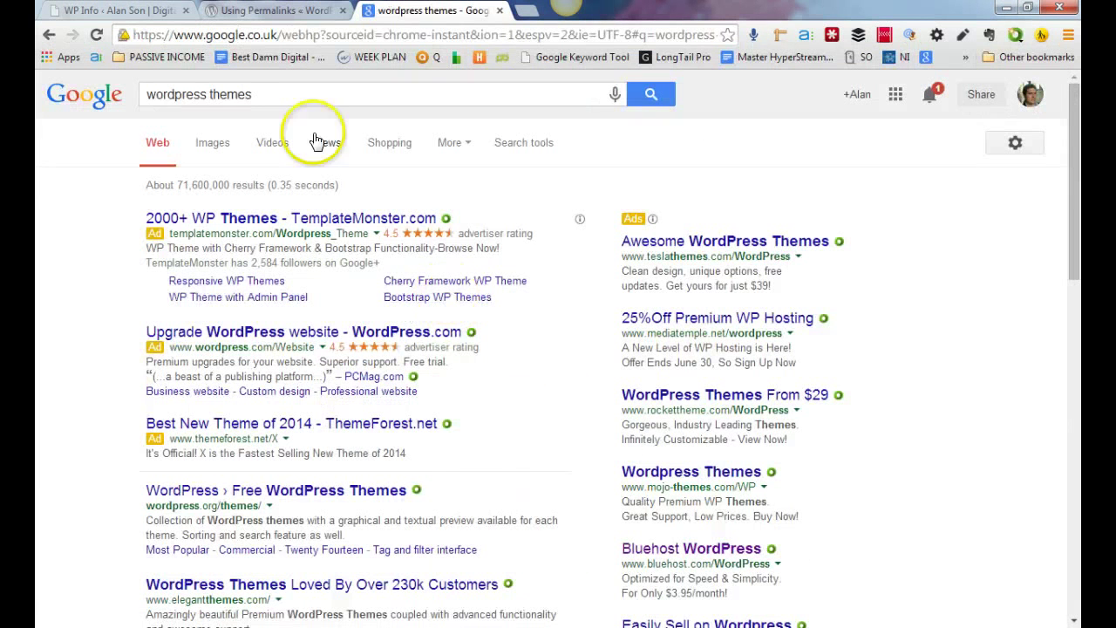
Refine the Google search to "free wordpress themes" and look through the results
{"action": "left_click", "coordinate": [144, 94]}
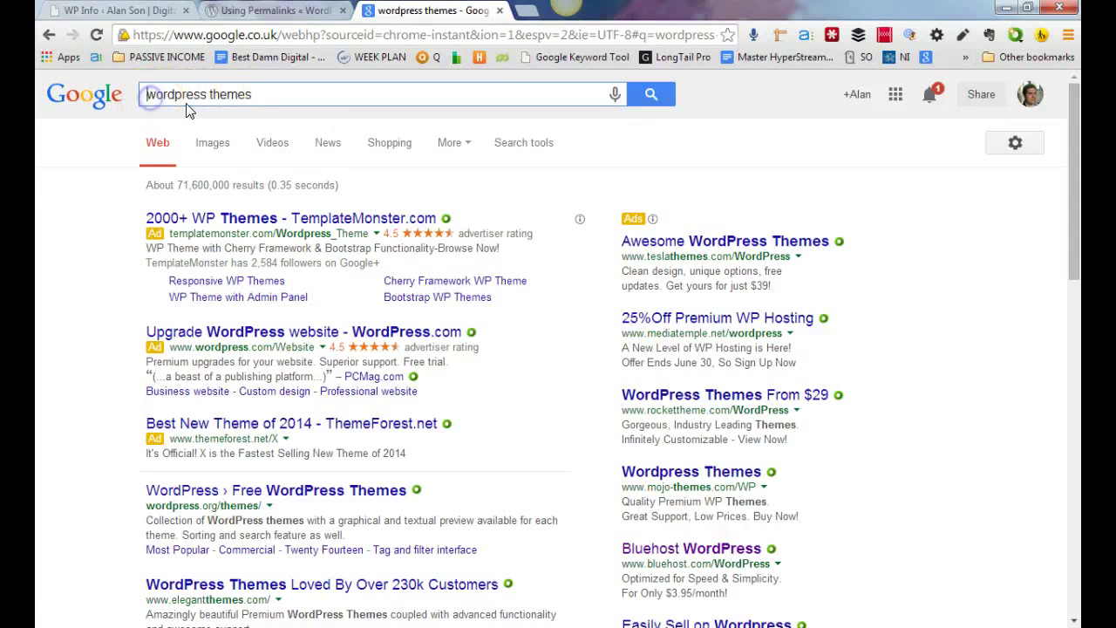
{"action": "type", "text": "free"}
{"action": "left_click", "coordinate": [185, 114]}
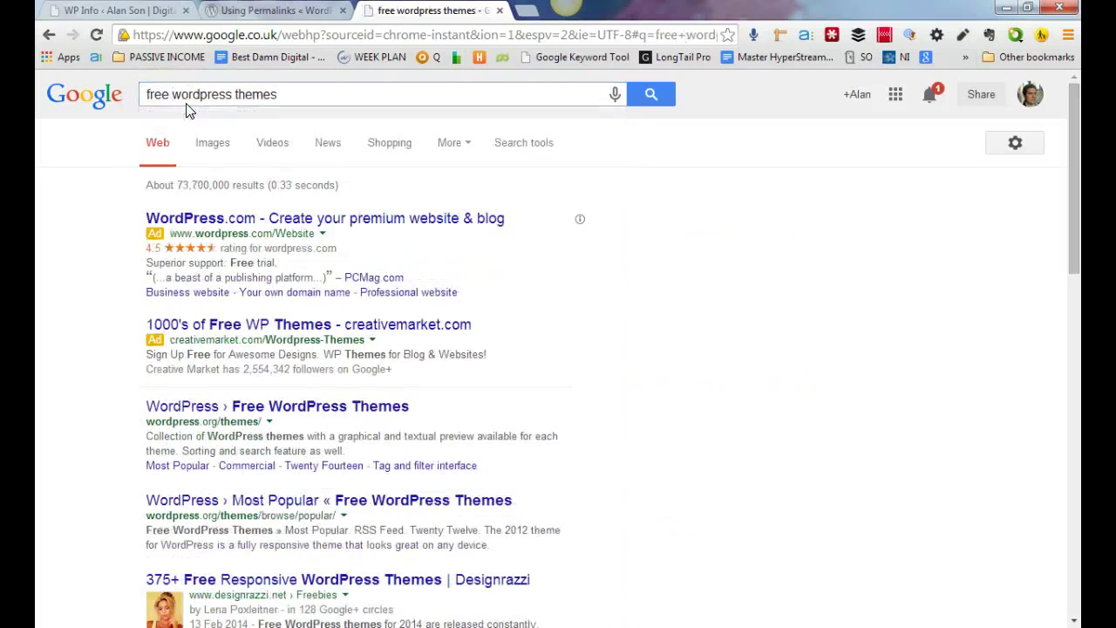
{"action": "scroll", "coordinate": [305, 558], "scroll_direction": "down", "scroll_amount": 3}
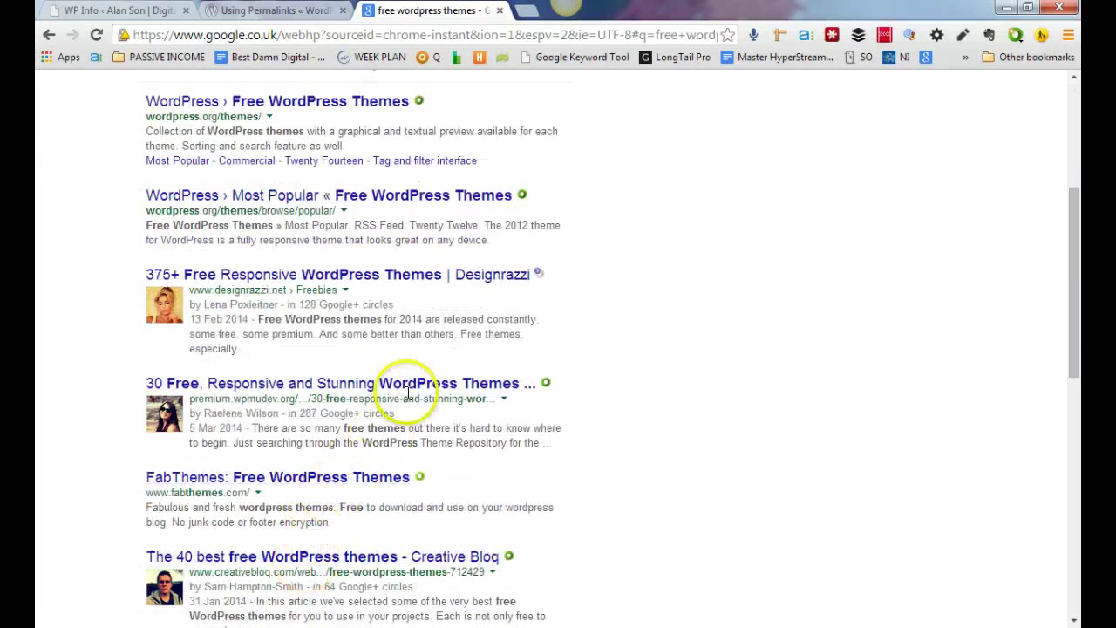
{"action": "scroll", "coordinate": [376, 506], "scroll_direction": "down", "scroll_amount": 4}
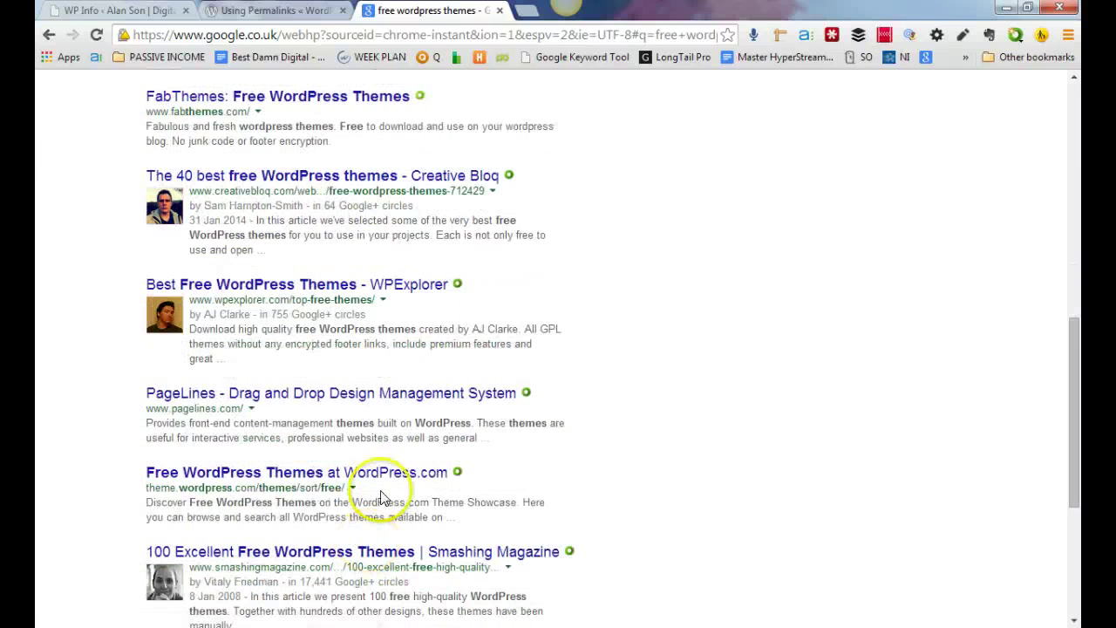
{"action": "scroll", "coordinate": [414, 446], "scroll_direction": "down", "scroll_amount": 4}
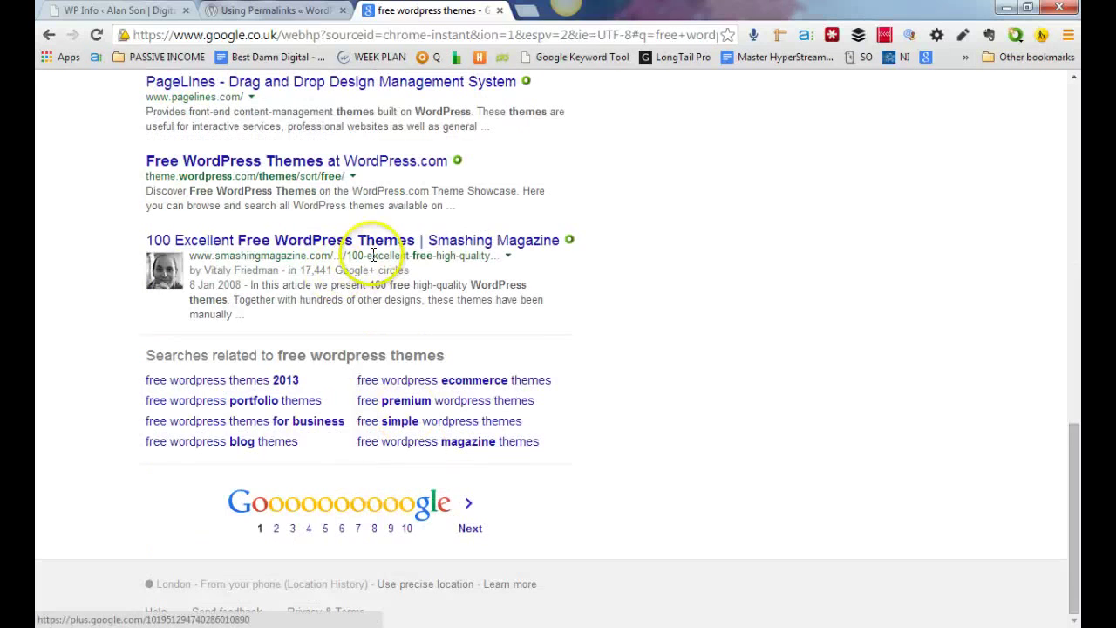
{"action": "scroll", "coordinate": [381, 211], "scroll_direction": "up", "scroll_amount": 8}
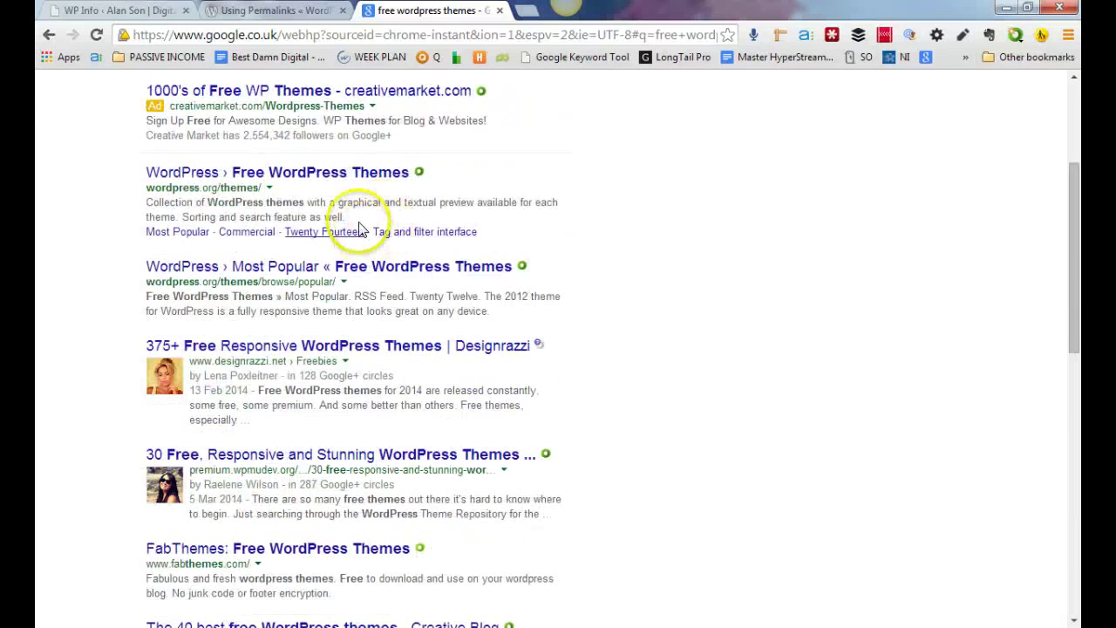
{"action": "scroll", "coordinate": [380, 216], "scroll_direction": "up", "scroll_amount": 3}
{"action": "scroll", "coordinate": [375, 349], "scroll_direction": "down", "scroll_amount": 4}
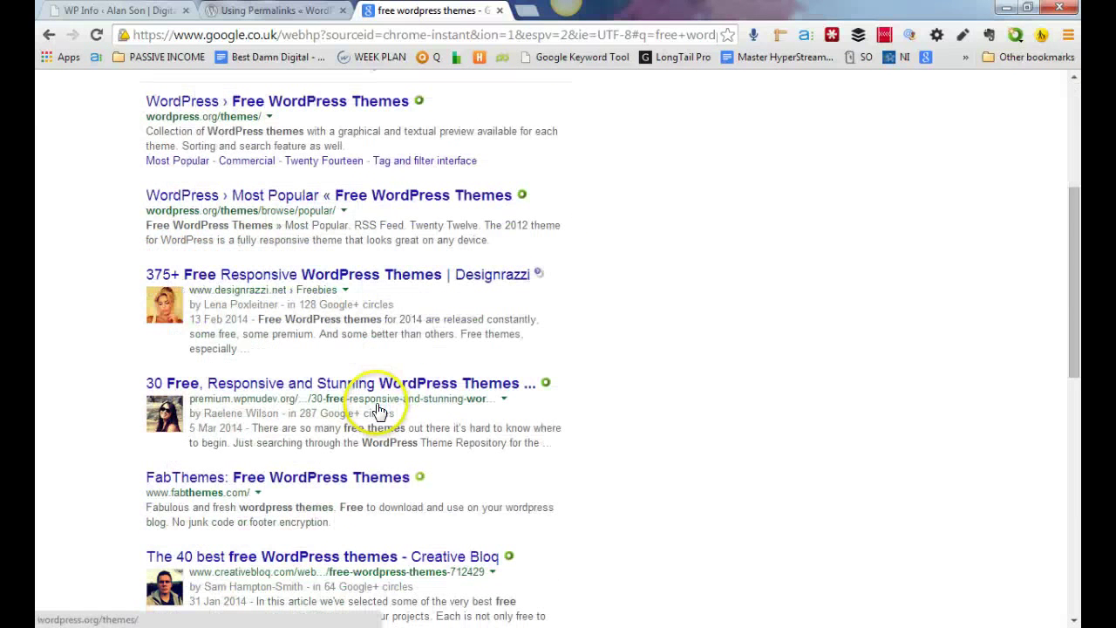
Open the Designrazzi article "375+ Free Responsive WordPress Themes" and browse its first theme entries
{"action": "left_click", "coordinate": [373, 276]}
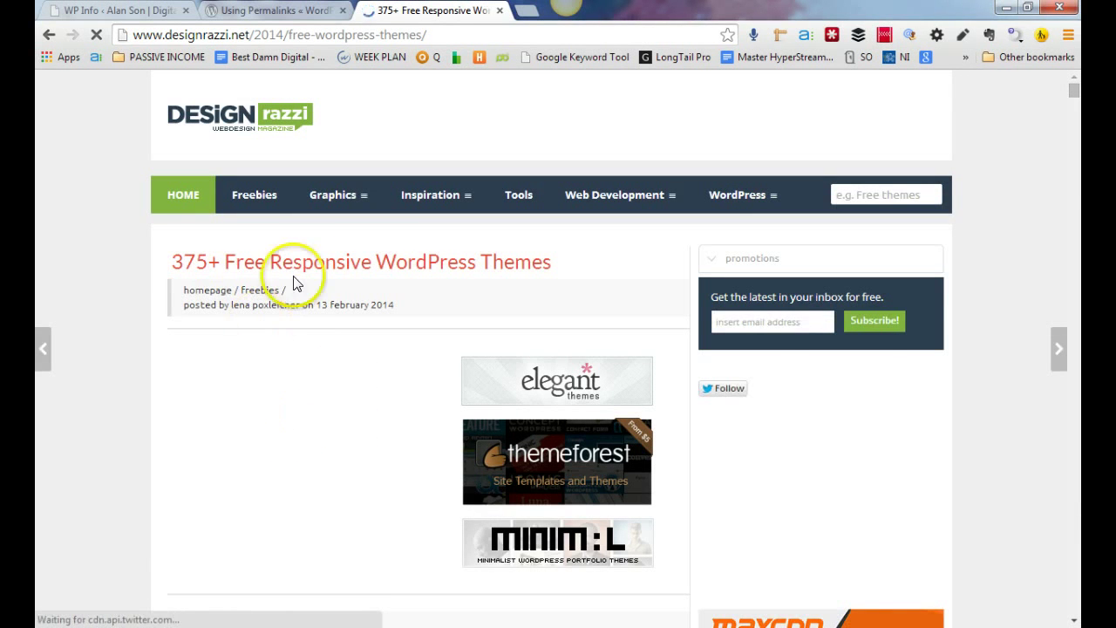
{"action": "scroll", "coordinate": [349, 427], "scroll_direction": "down", "scroll_amount": 4}
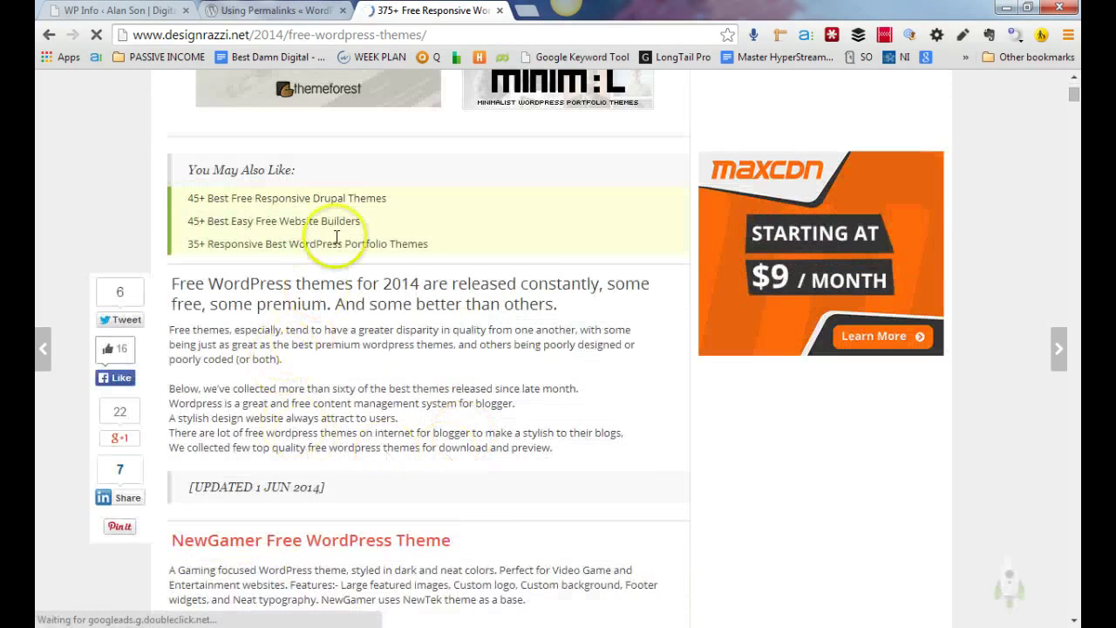
{"action": "scroll", "coordinate": [368, 375], "scroll_direction": "down", "scroll_amount": 5}
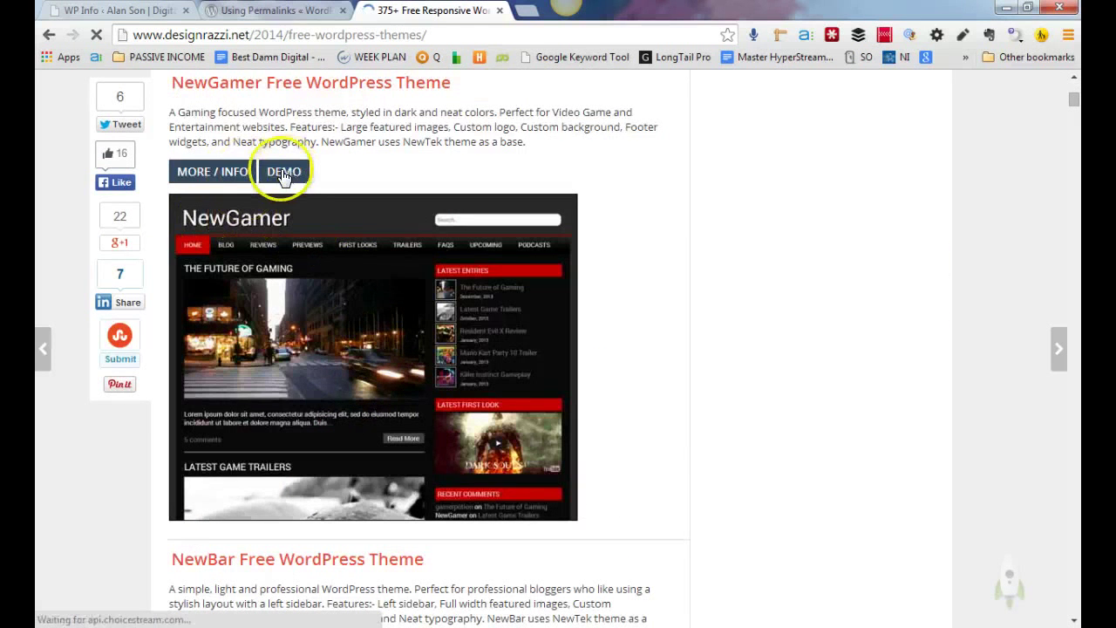
{"action": "scroll", "coordinate": [271, 397], "scroll_direction": "down", "scroll_amount": 5}
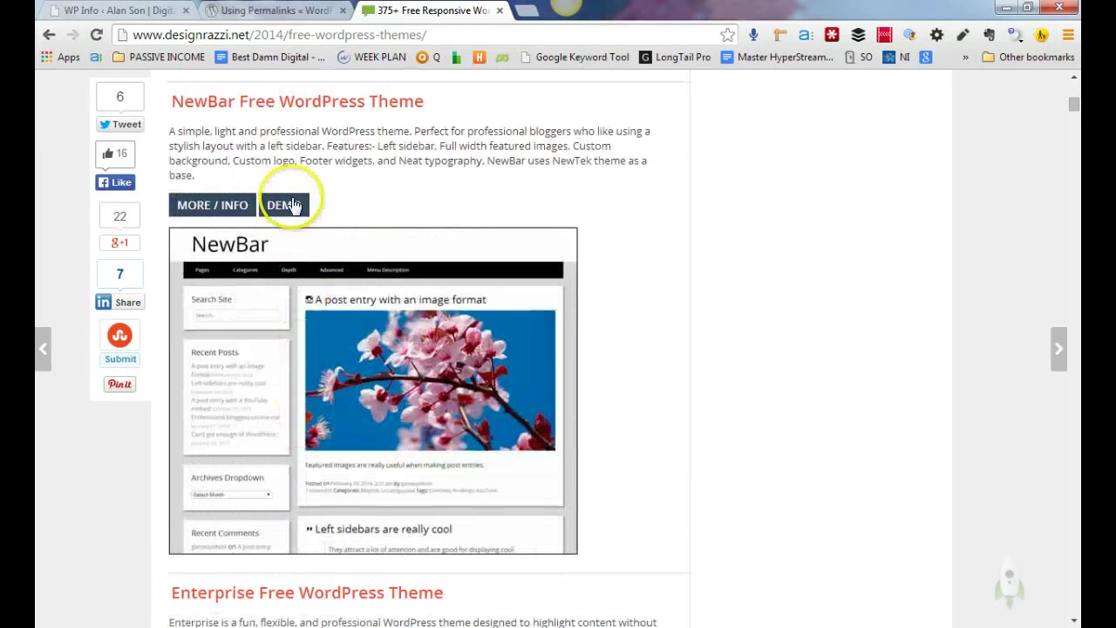
Download the Enterprise free WordPress theme as enterprise-lite.1.0.0.zip, show the file in its folder, and return to the article
{"action": "scroll", "coordinate": [260, 424], "scroll_direction": "down", "scroll_amount": 4}
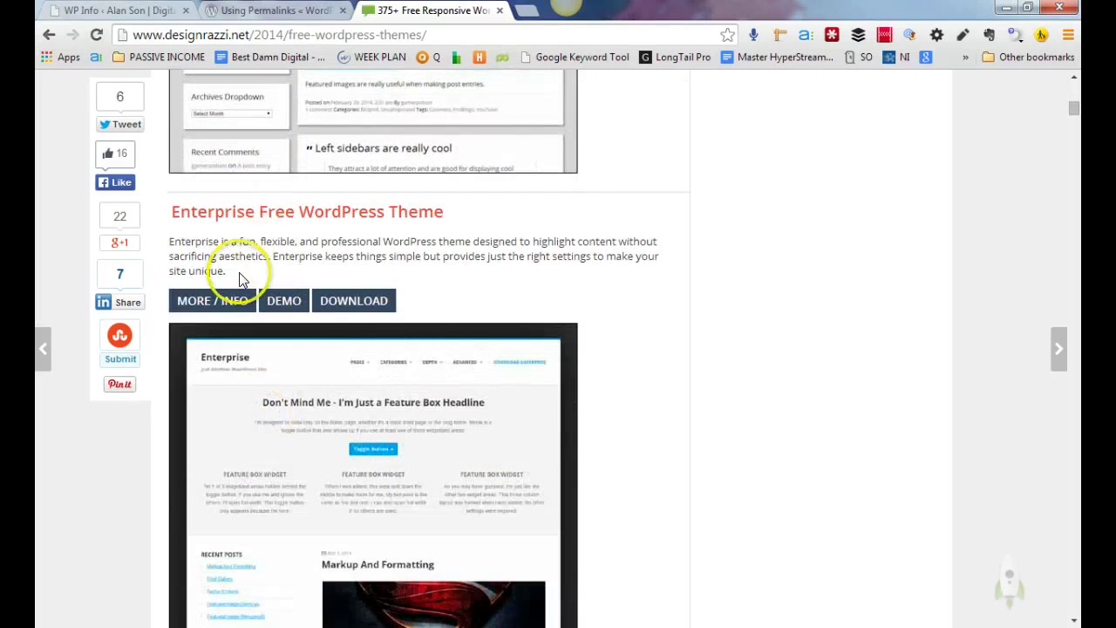
{"action": "left_click", "coordinate": [344, 302]}
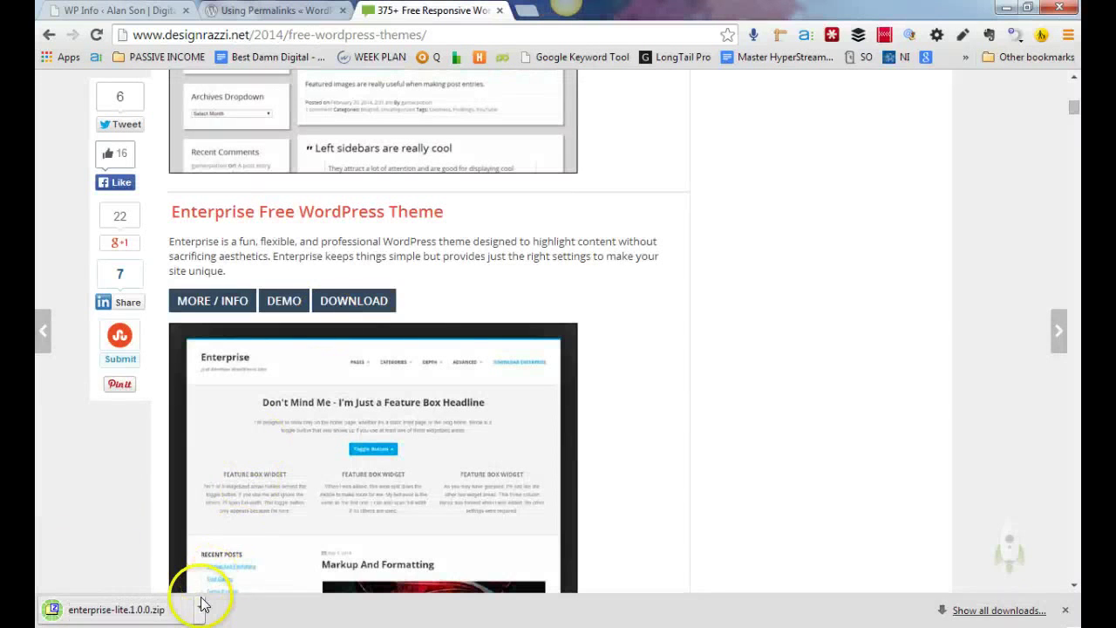
{"action": "left_click", "coordinate": [202, 606]}
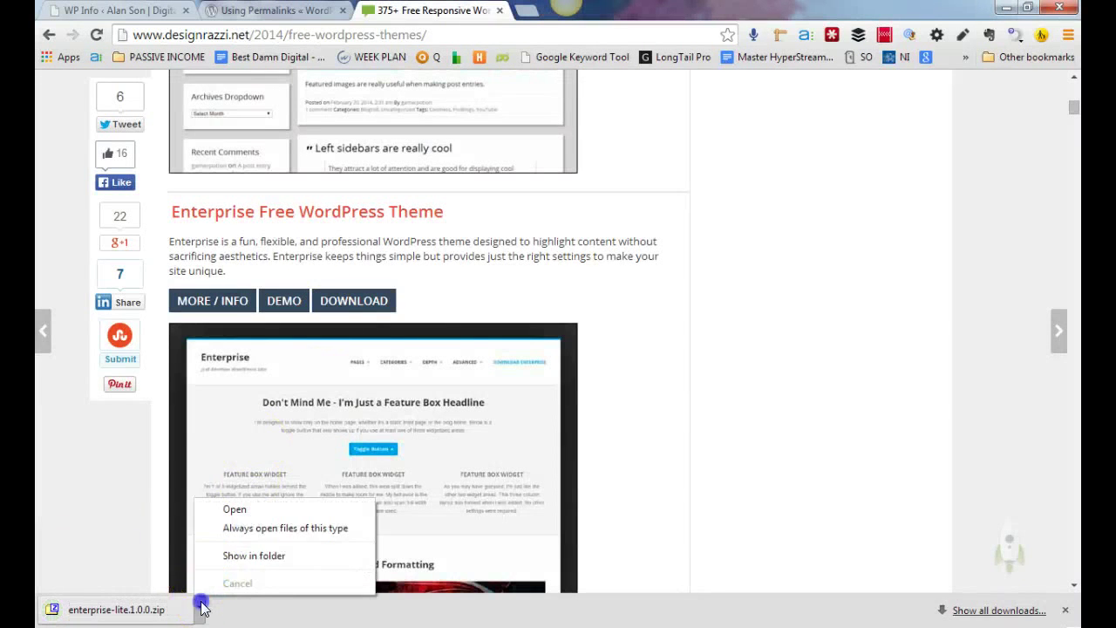
{"action": "left_click", "coordinate": [273, 562]}
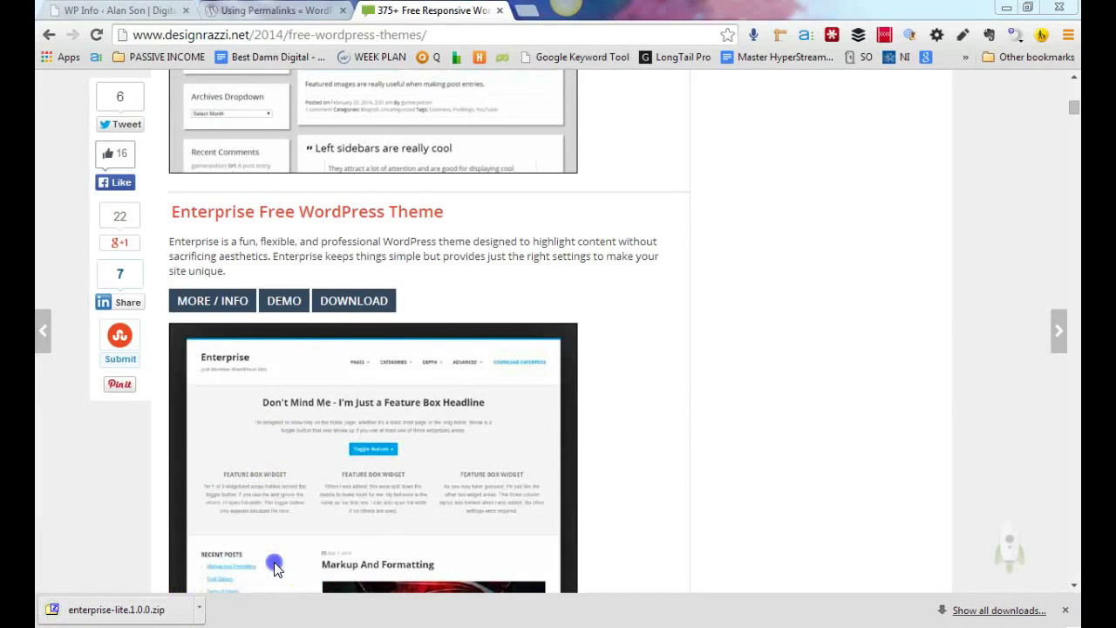
{"action": "left_click", "coordinate": [514, 254]}
{"action": "scroll", "coordinate": [565, 313], "scroll_direction": "down", "scroll_amount": 3}
{"action": "scroll", "coordinate": [530, 447], "scroll_direction": "up", "scroll_amount": 3}
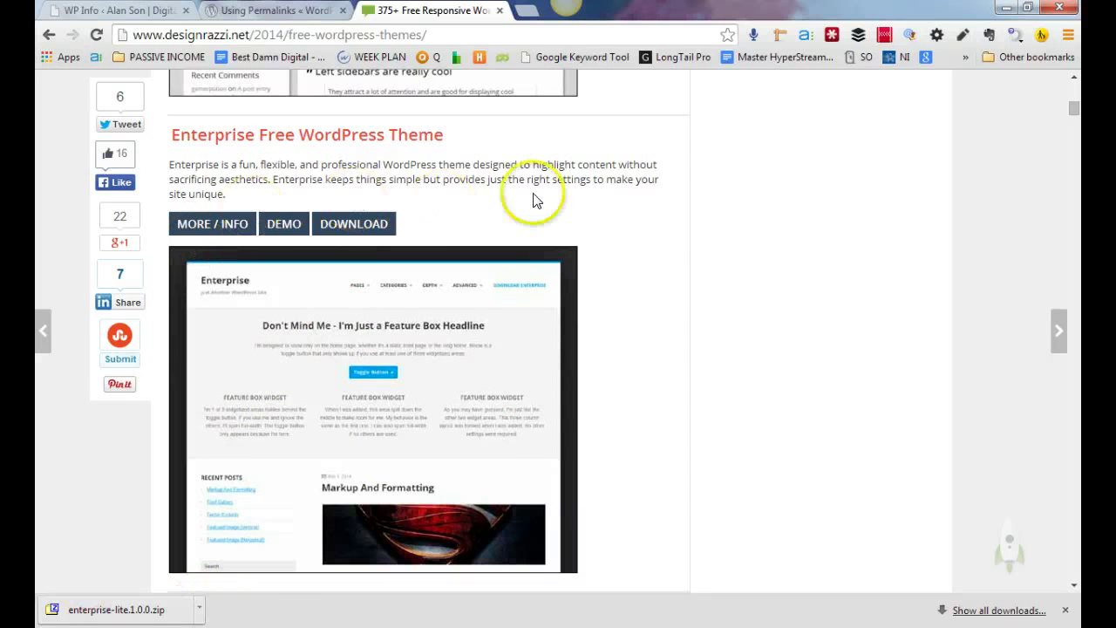
{"action": "left_click", "coordinate": [628, 211]}
{"action": "scroll", "coordinate": [637, 319], "scroll_direction": "down", "scroll_amount": 4}
{"action": "scroll", "coordinate": [638, 319], "scroll_direction": "up", "scroll_amount": 5}
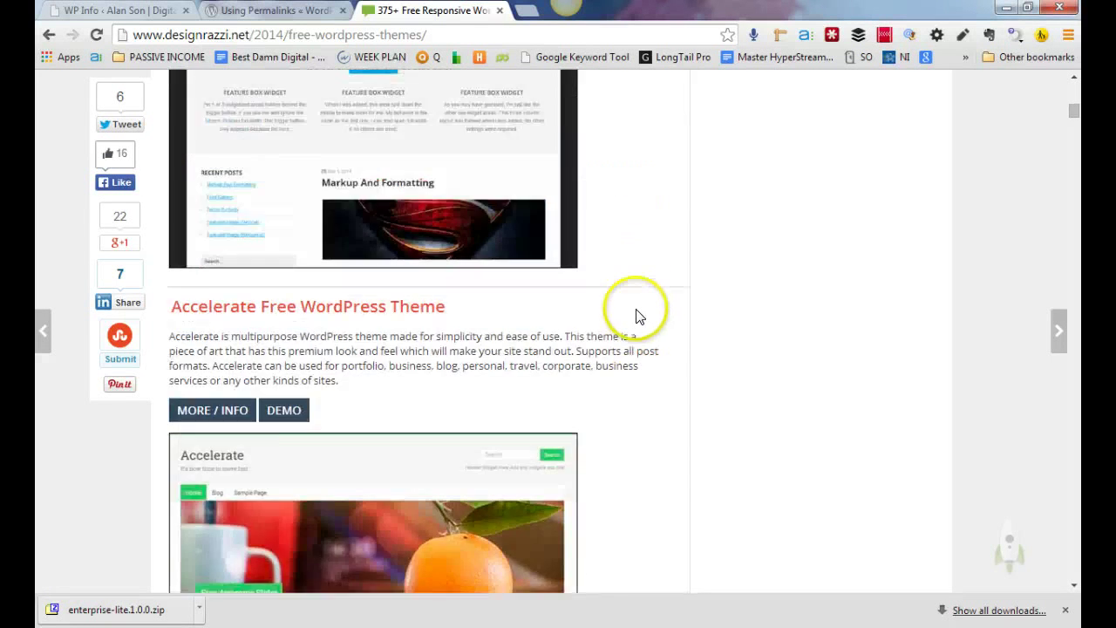
{"action": "scroll", "coordinate": [637, 319], "scroll_direction": "down", "scroll_amount": 2}
{"action": "scroll", "coordinate": [654, 328], "scroll_direction": "up", "scroll_amount": 2}
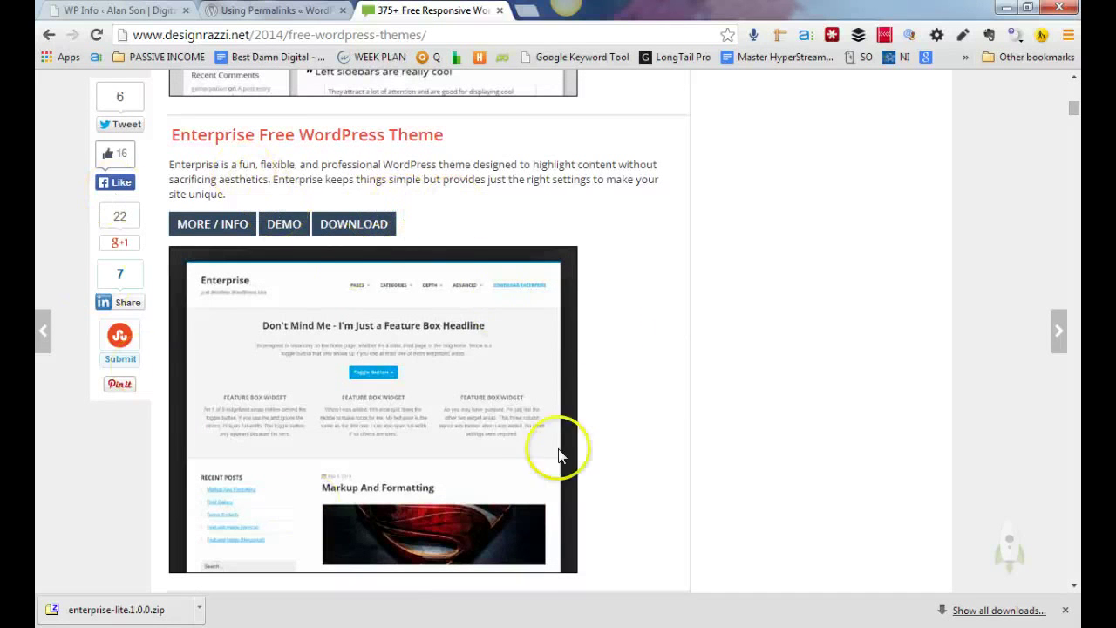
{"action": "scroll", "coordinate": [625, 306], "scroll_direction": "down", "scroll_amount": 2}
{"action": "scroll", "coordinate": [625, 306], "scroll_direction": "up", "scroll_amount": 2}
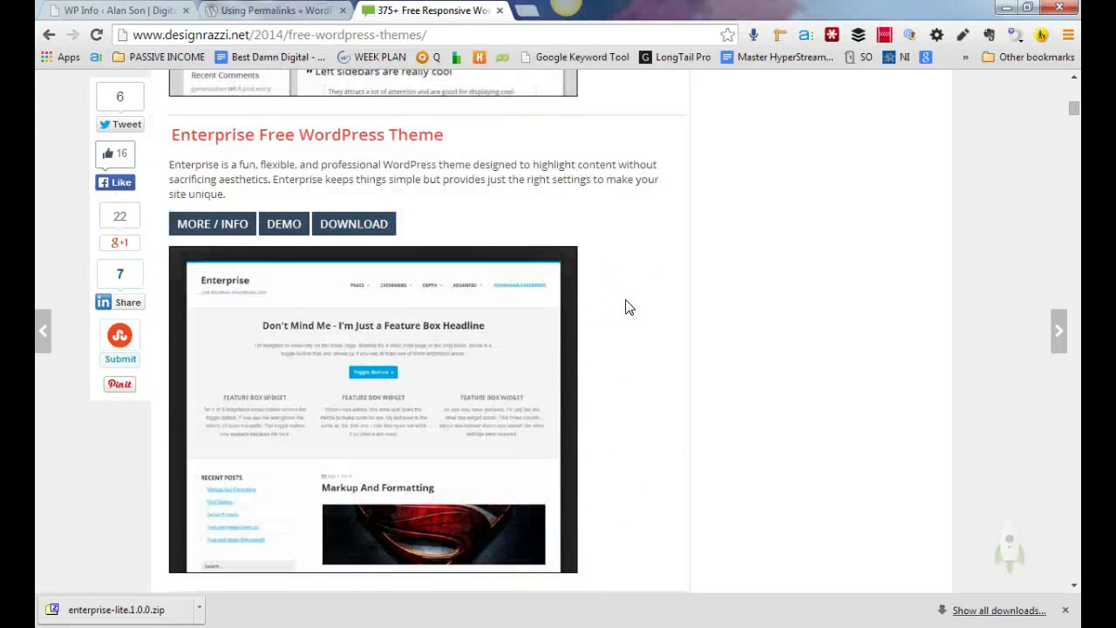
{"action": "scroll", "coordinate": [625, 306], "scroll_direction": "down", "scroll_amount": 1}
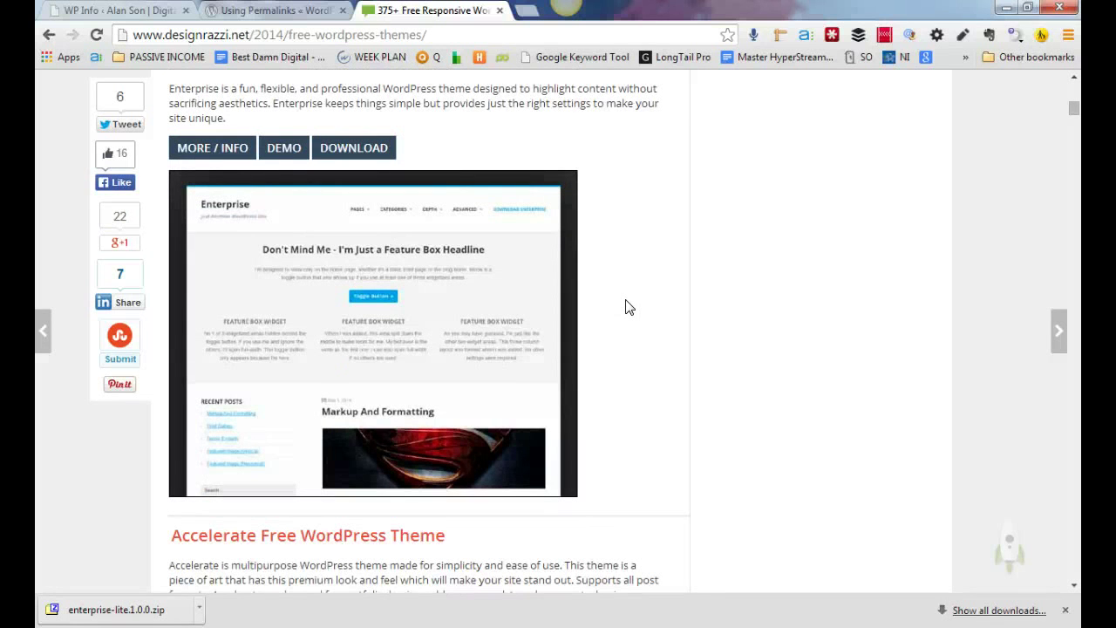